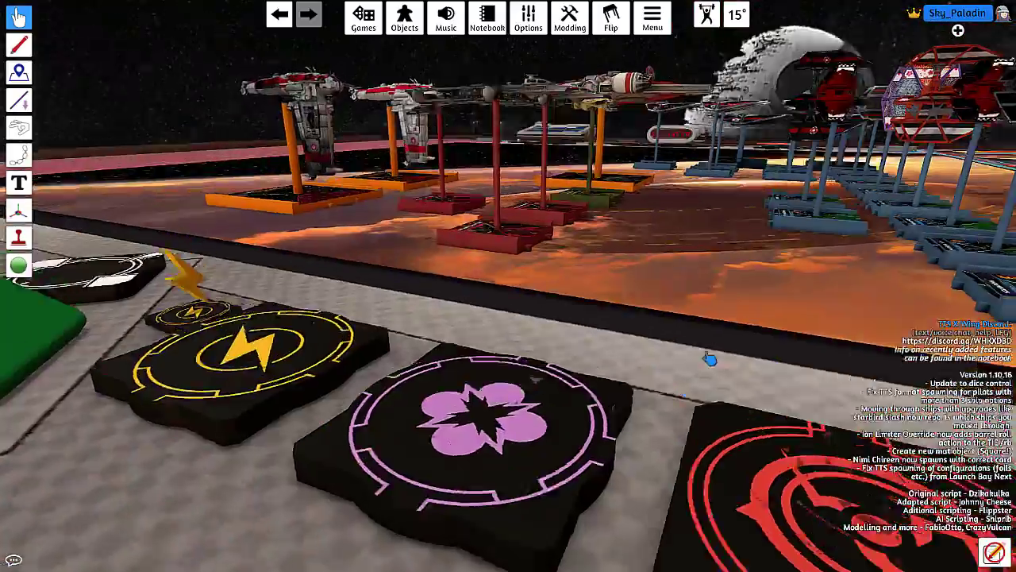
# - Examine the Soontir Fel and Alpha Squadron Pilot ship models and their cards near the spawner tablet
pyautogui.press('d')
pyautogui.press('w')
pyautogui.press('w')
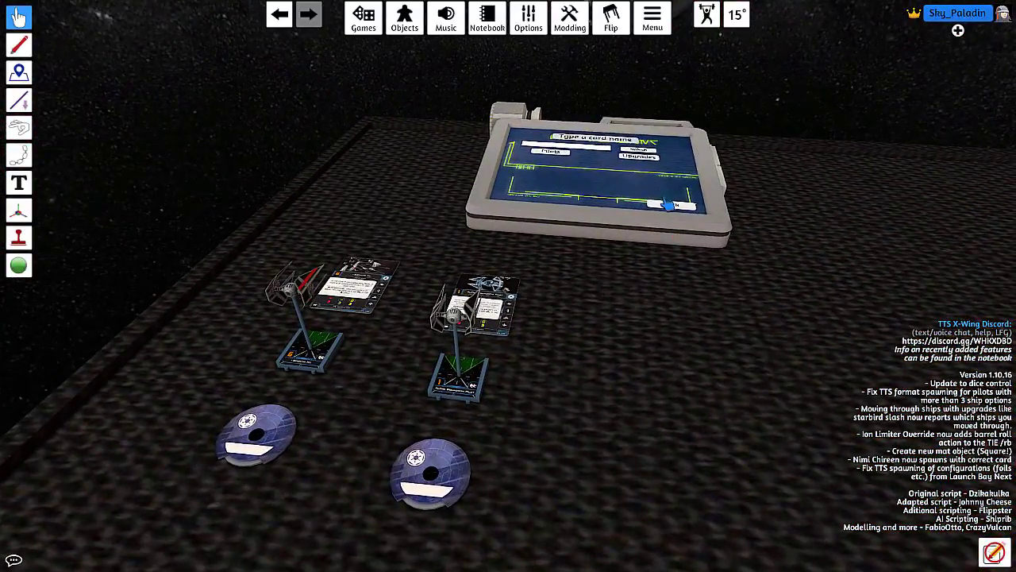
pyautogui.press('w')
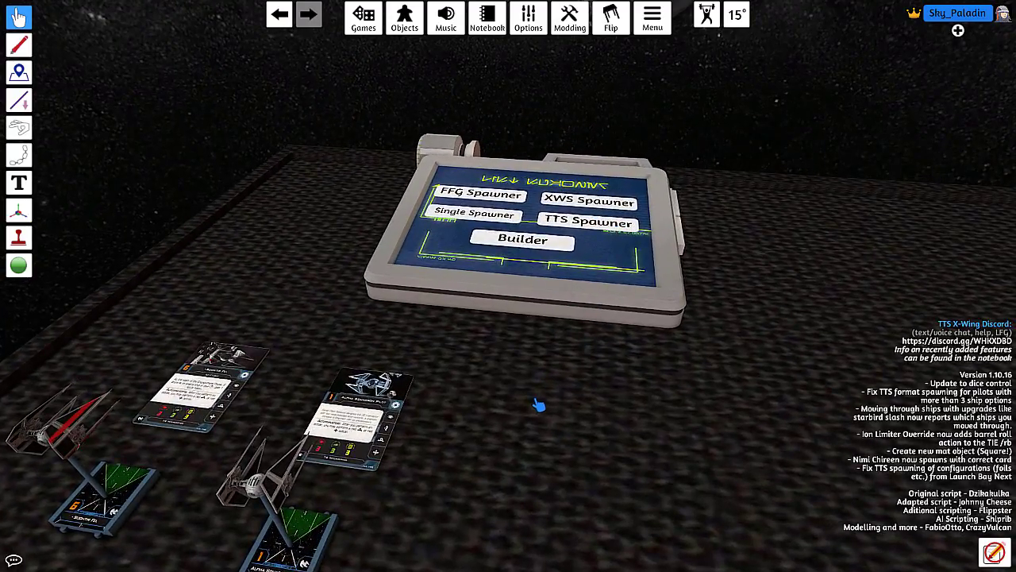
pyautogui.press('a')
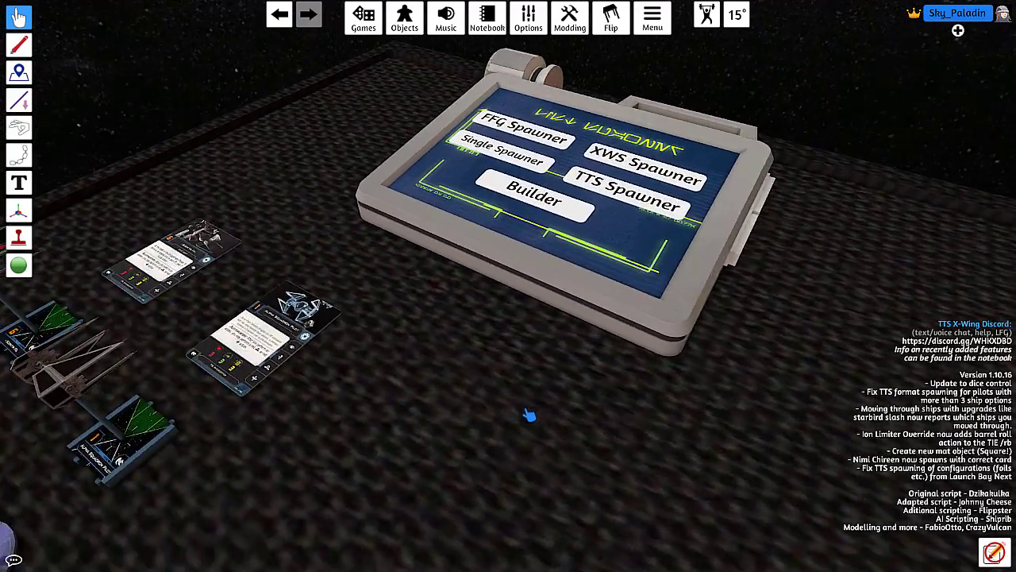
pyautogui.press('a')
pyautogui.scroll(2, 555, 475)
pyautogui.press('d')
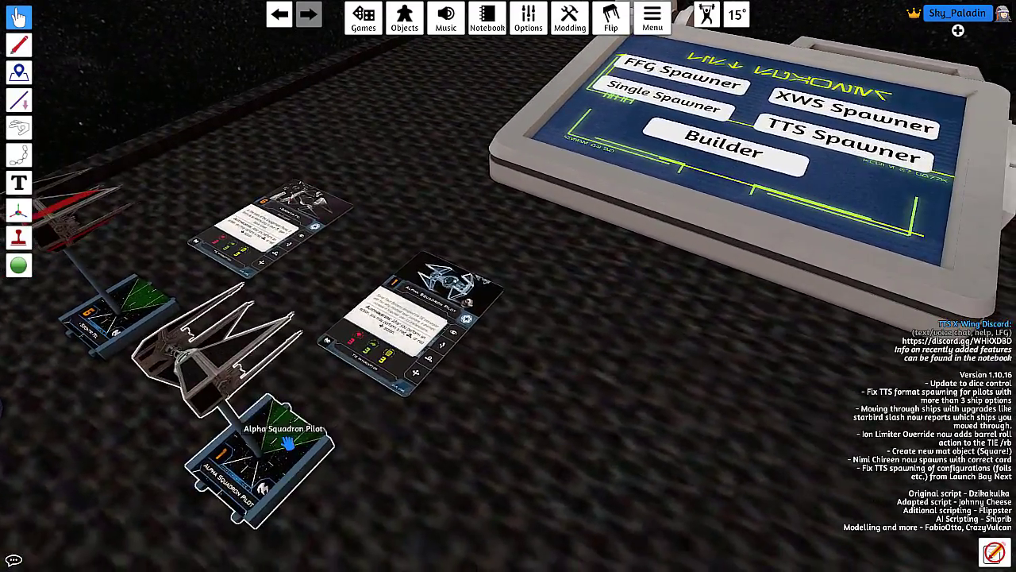
pyautogui.press('a')
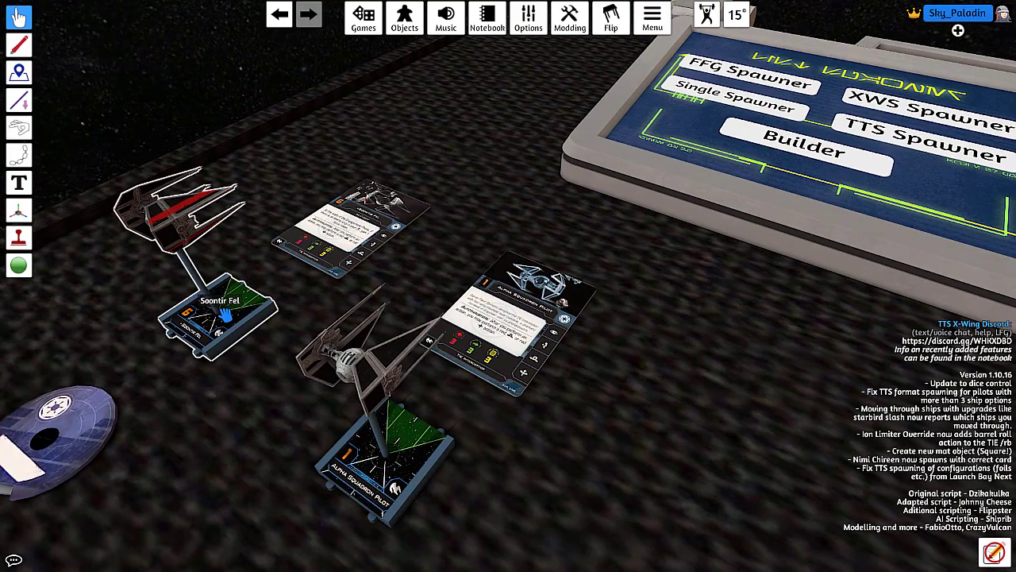
pyautogui.press('s')
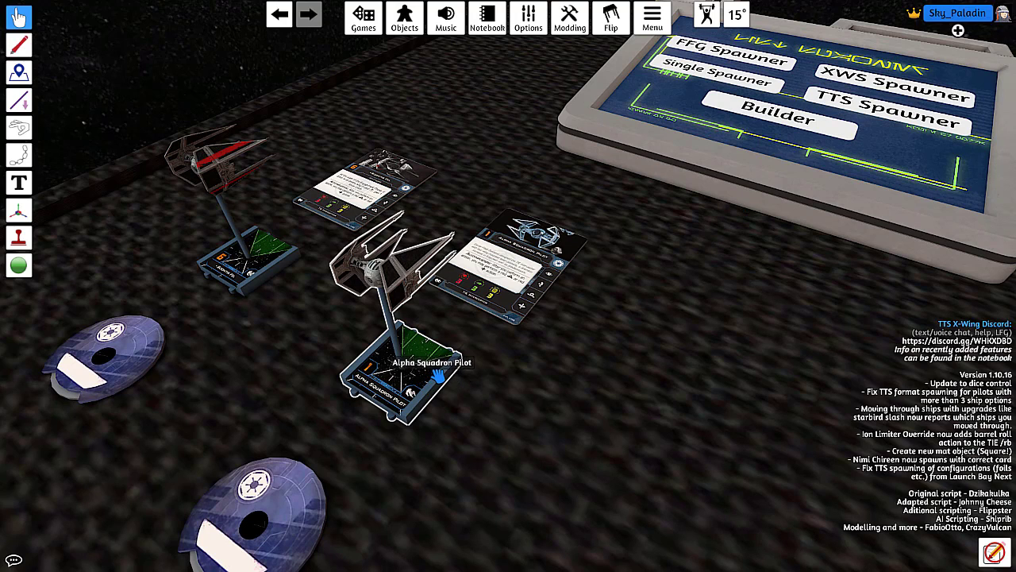
# - Open the custom model settings of the Alpha Squadron Pilot ship and copy its Diffuse/Image URL
pyautogui.rightClick(438, 377)
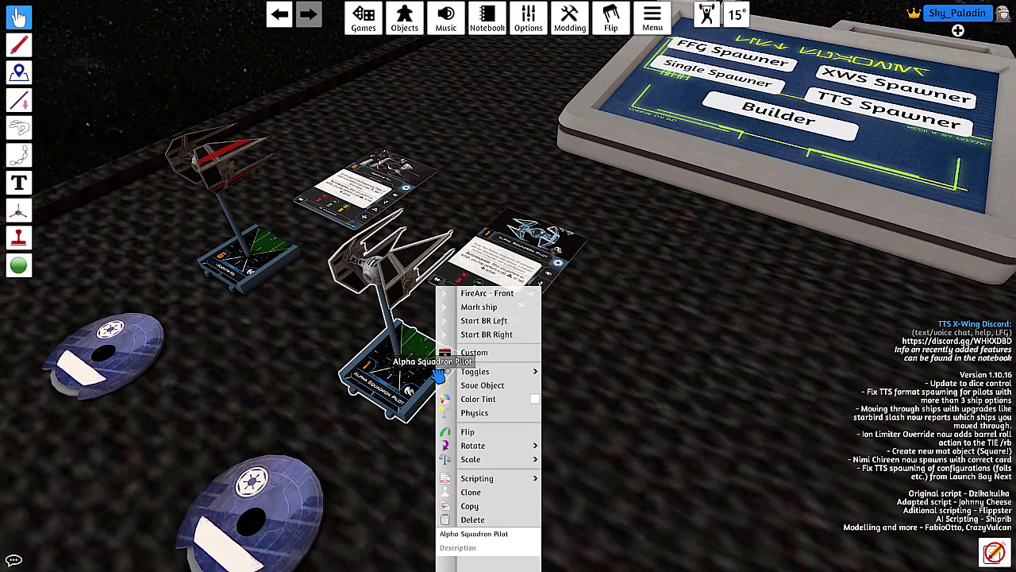
pyautogui.click(474, 353)
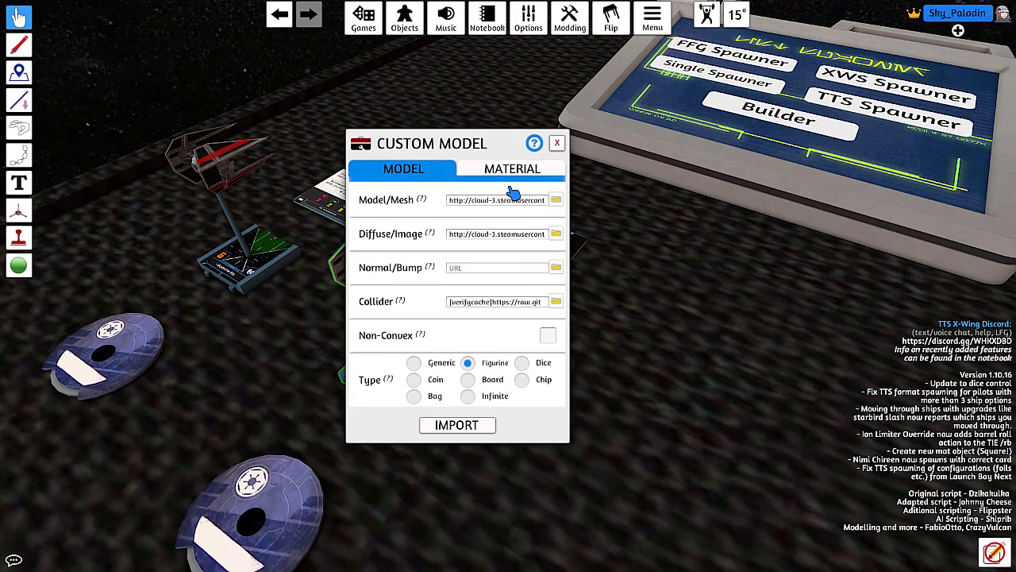
pyautogui.click(460, 238)
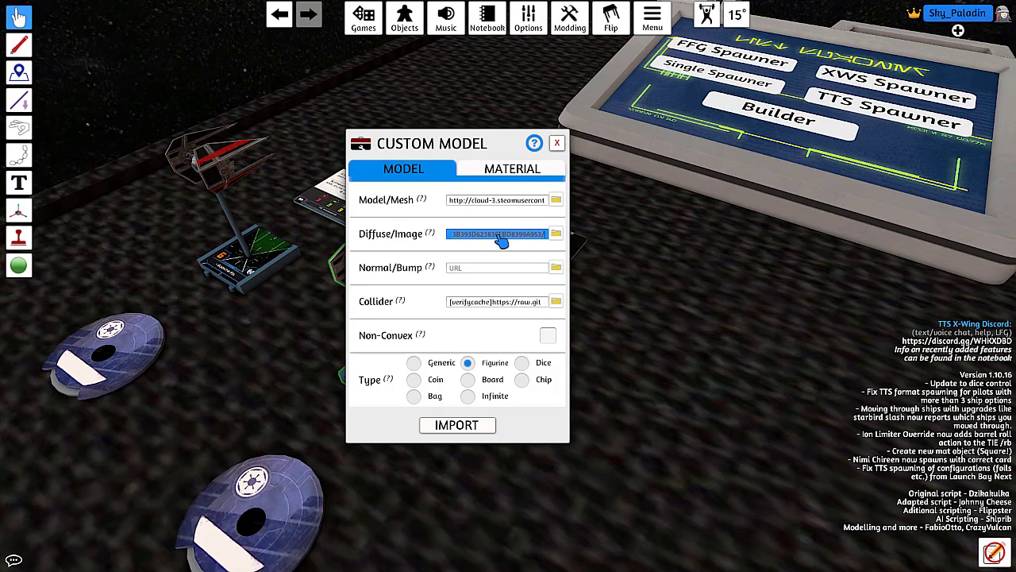
# - Switch to Firefox and load the copied Diffuse/Image URL to show the ship's texture
pyautogui.hotkey('alt', 'Tab')
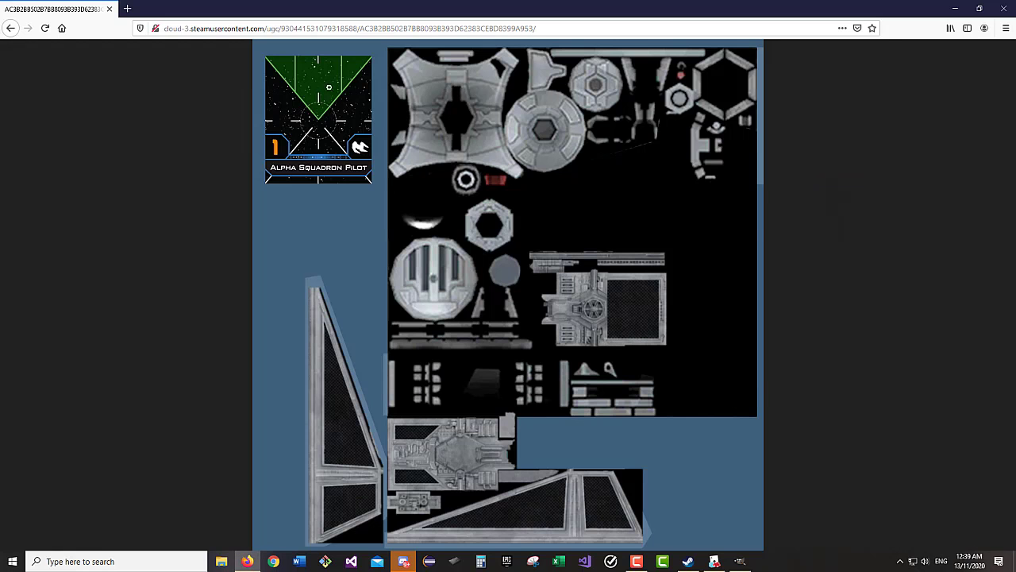
pyautogui.hotkey('ctrl', 'l')
pyautogui.hotkey('ctrl', 'v')
pyautogui.press('Return')
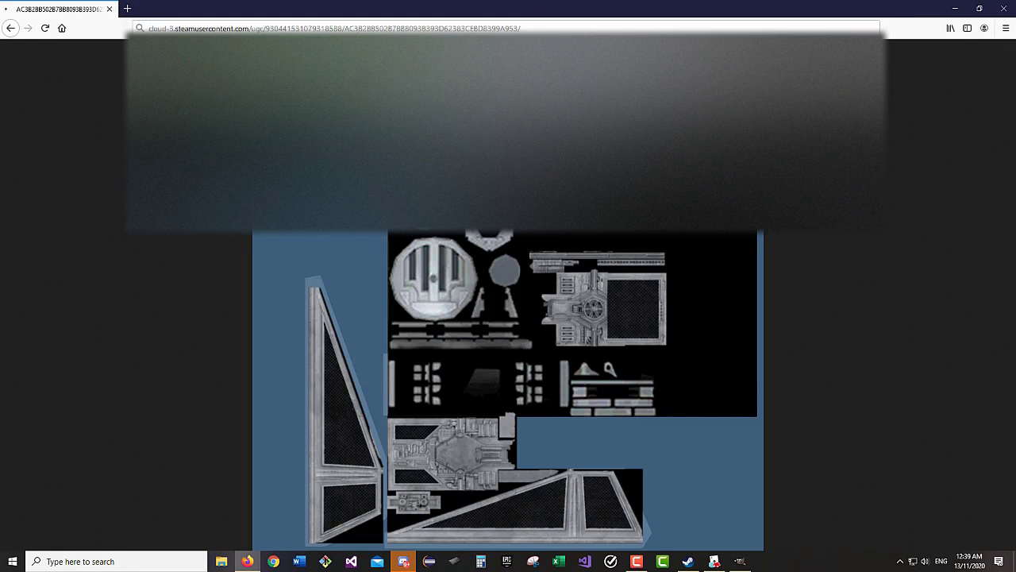
# - Try prefixing the texture's web address with "(verifycache)" and remove the prefix again
pyautogui.click(168, 29)
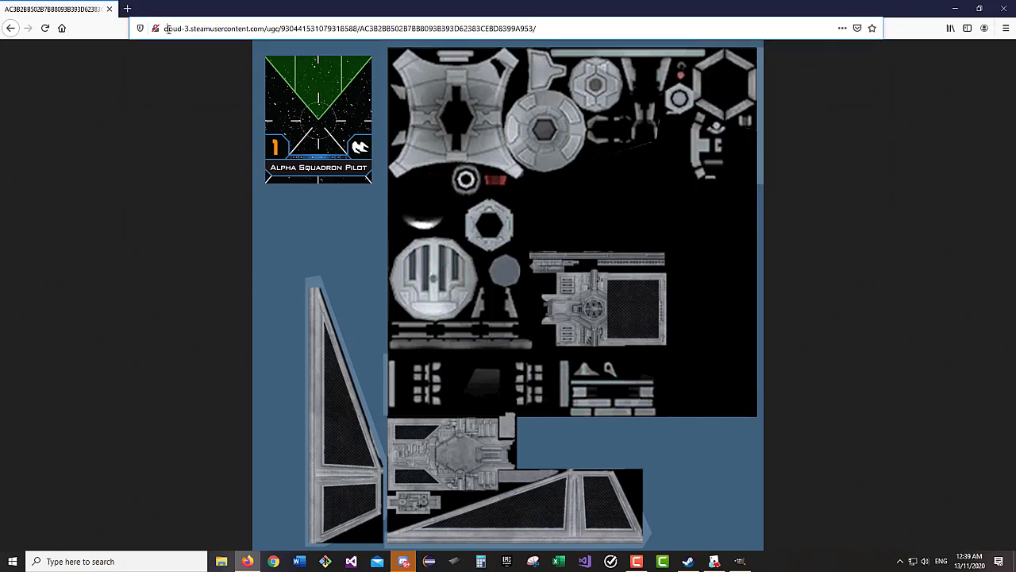
pyautogui.click(168, 28)
pyautogui.write('(verifyca')
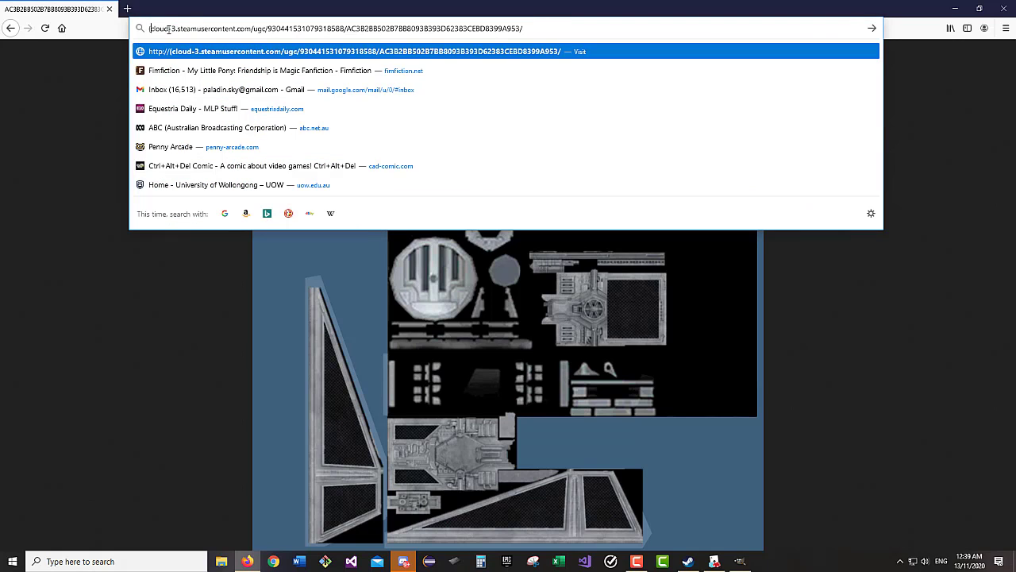
pyautogui.write('che)')
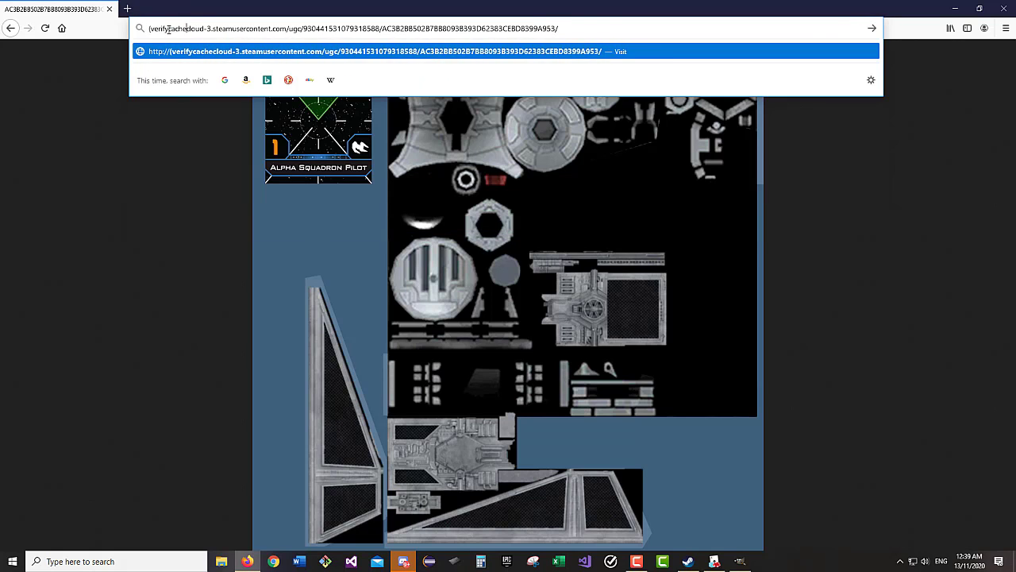
pyautogui.press('BackSpace')
pyautogui.press('BackSpace')
pyautogui.press('BackSpace')
pyautogui.press('BackSpace')
pyautogui.press('BackSpace')
pyautogui.press('BackSpace')
pyautogui.press('BackSpace')
pyautogui.press('BackSpace')
pyautogui.press('BackSpace')
pyautogui.press('BackSpace')
pyautogui.press('BackSpace')
pyautogui.press('BackSpace')
pyautogui.press('BackSpace')
# - Copy the texture image from the web page and paste it as a new image in a maximized GIMP window
pyautogui.rightClick(511, 237)
pyautogui.click(520, 240)
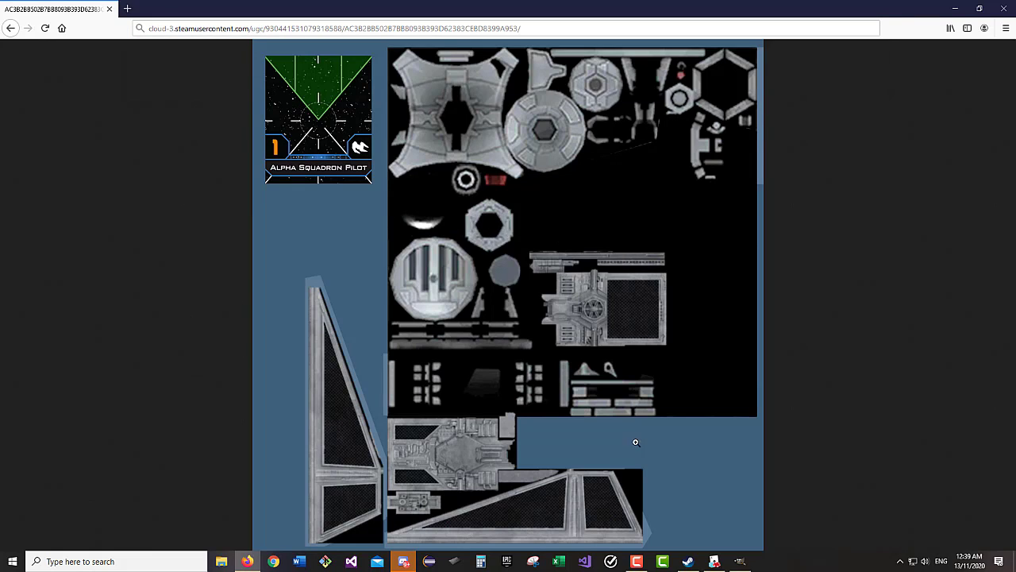
pyautogui.click(714, 562)
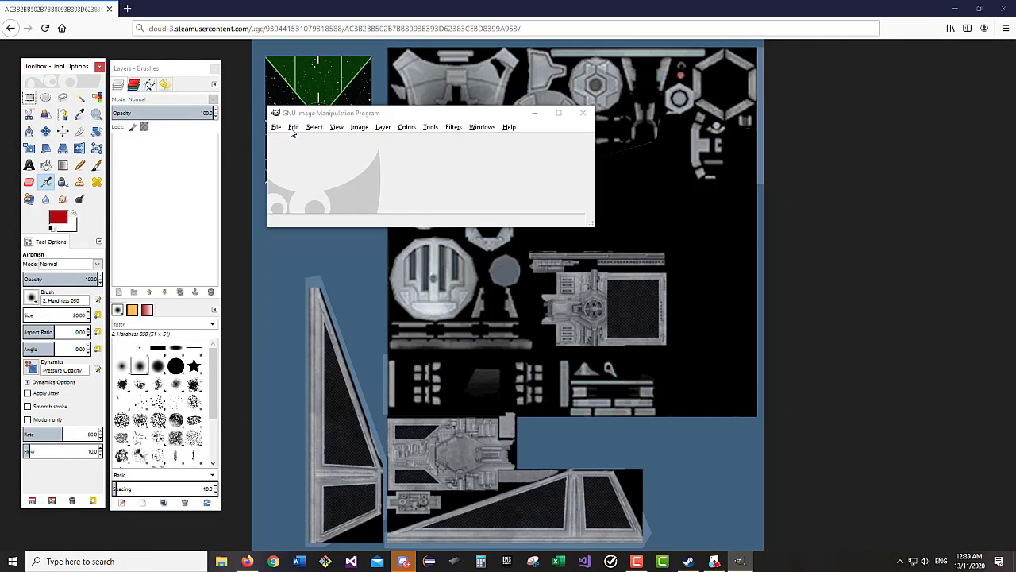
pyautogui.click(293, 128)
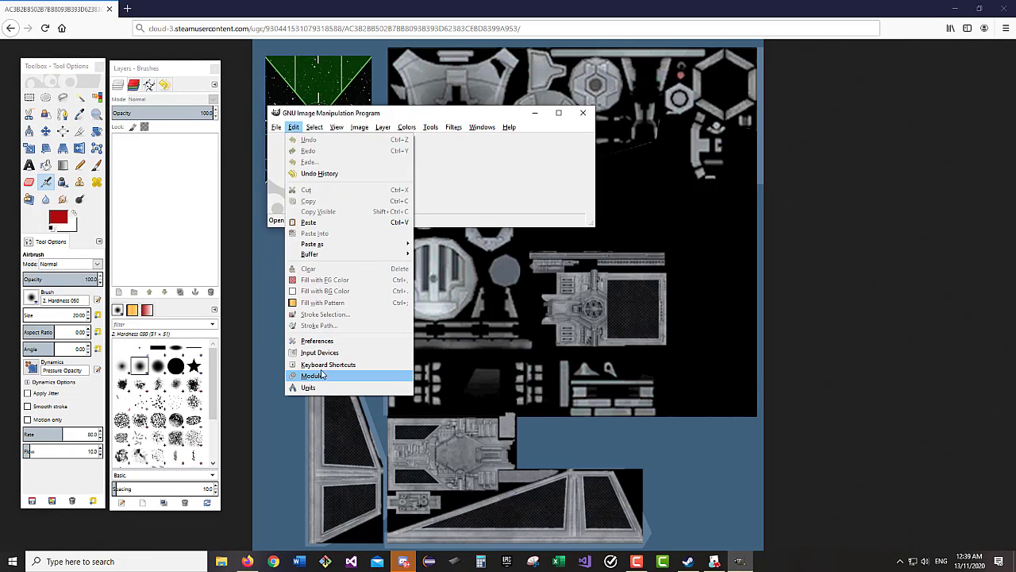
pyautogui.click(486, 165)
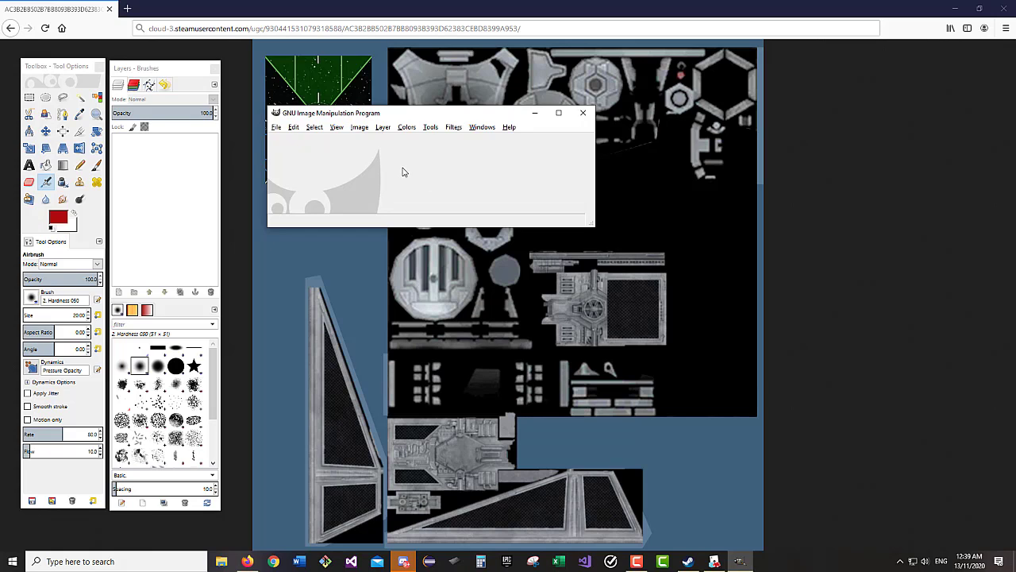
pyautogui.hotkey('ctrl', 'shift', 'v')
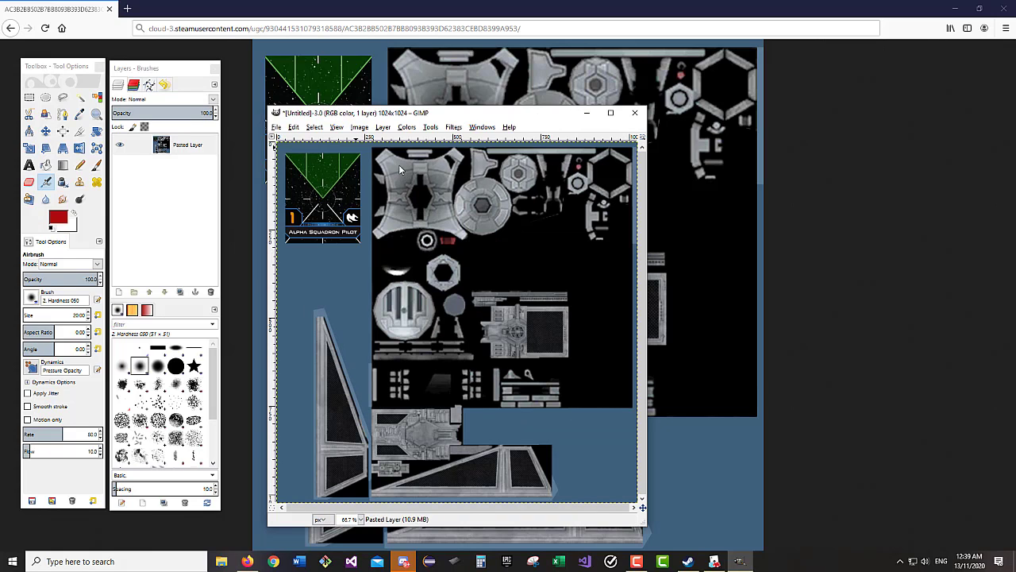
pyautogui.click(616, 116)
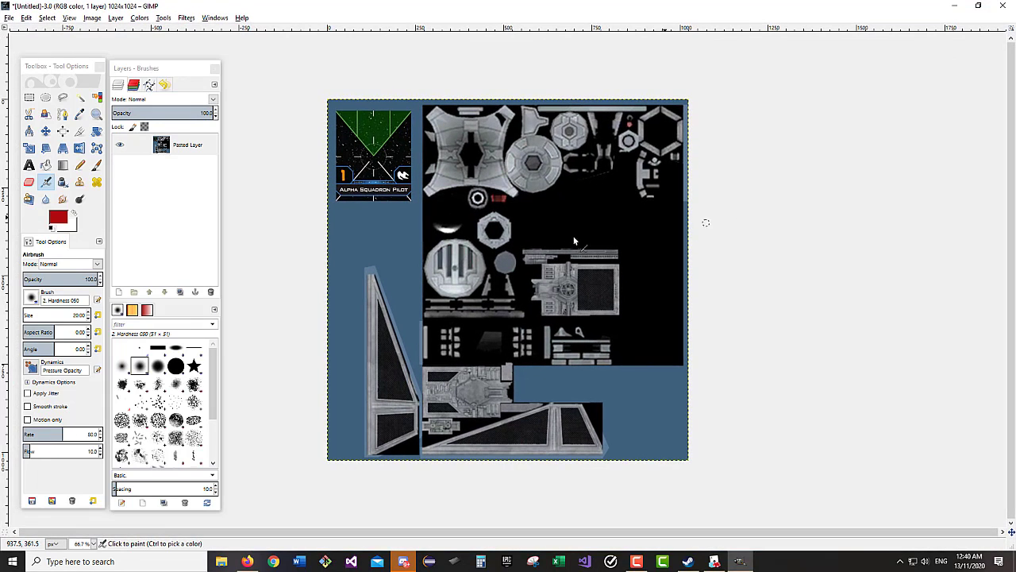
# - Duplicate the pasted texture by copying it and turning the pasted floating selection into a new layer
pyautogui.click(179, 146)
pyautogui.hotkey('ctrl', 'c')
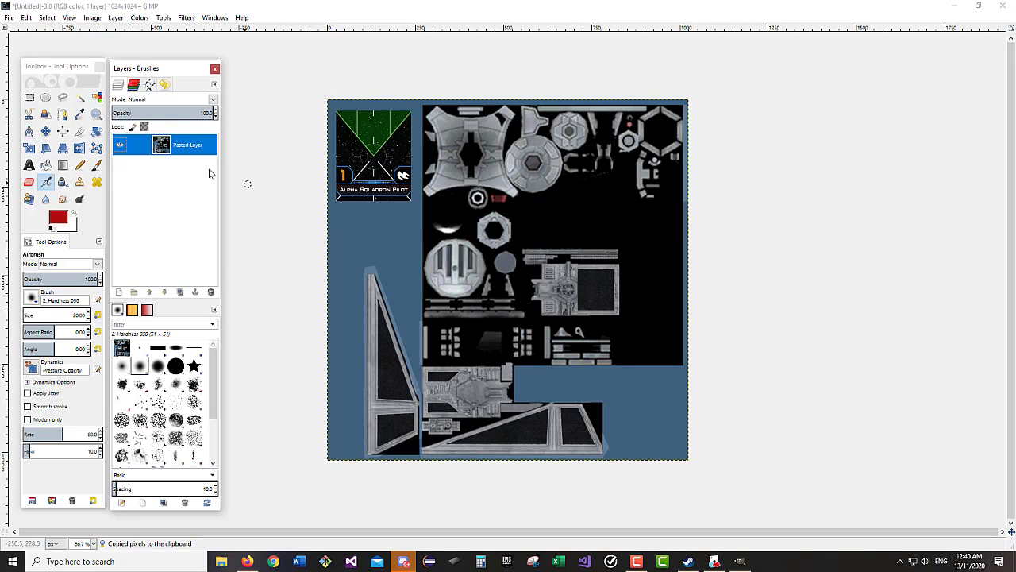
pyautogui.hotkey('ctrl', 'v')
pyautogui.rightClick(192, 144)
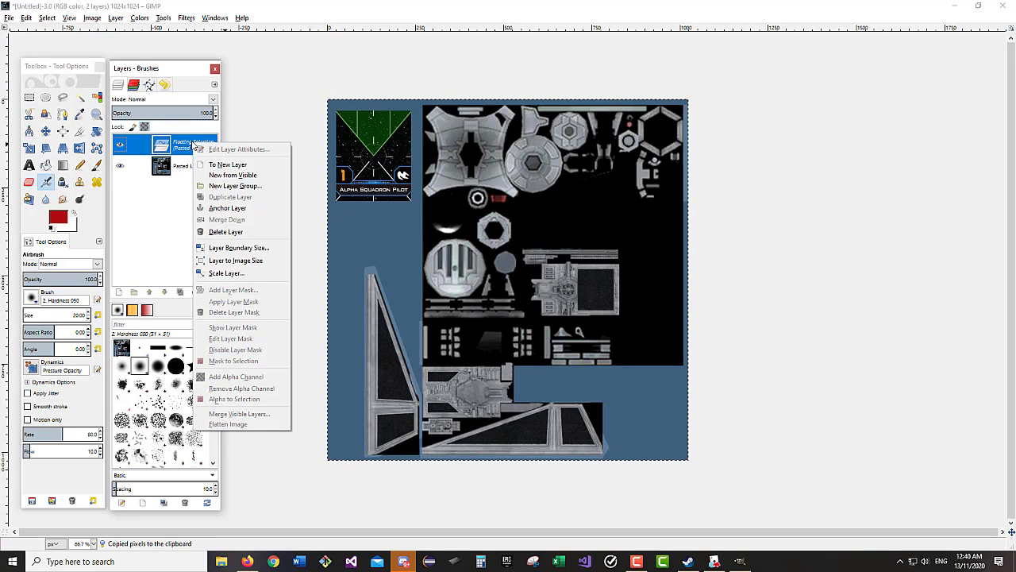
pyautogui.click(227, 167)
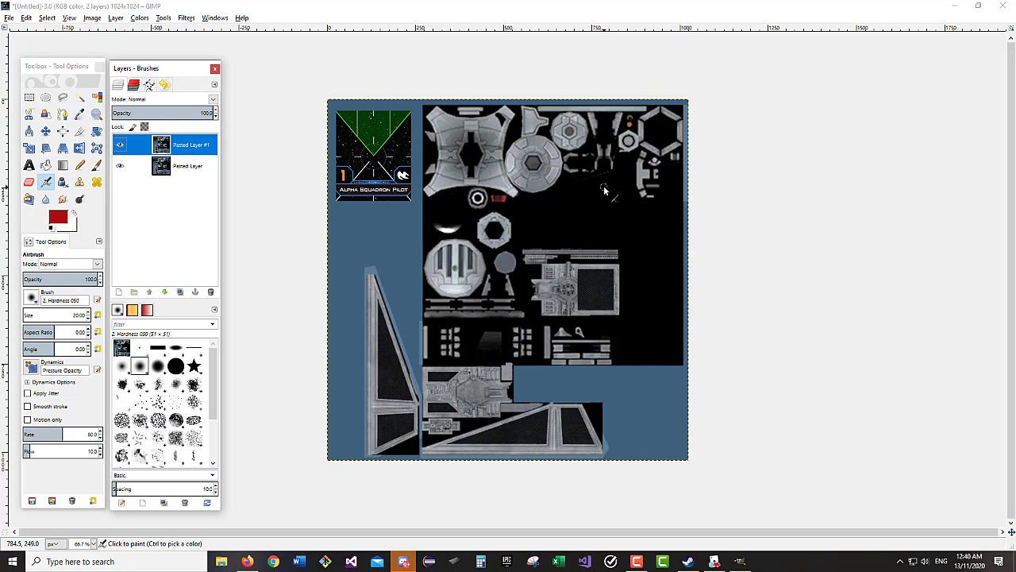
# - Add a transparent 1024 × 1024 px layer above the two texture layers
pyautogui.rightClick(178, 211)
pyautogui.click(195, 231)
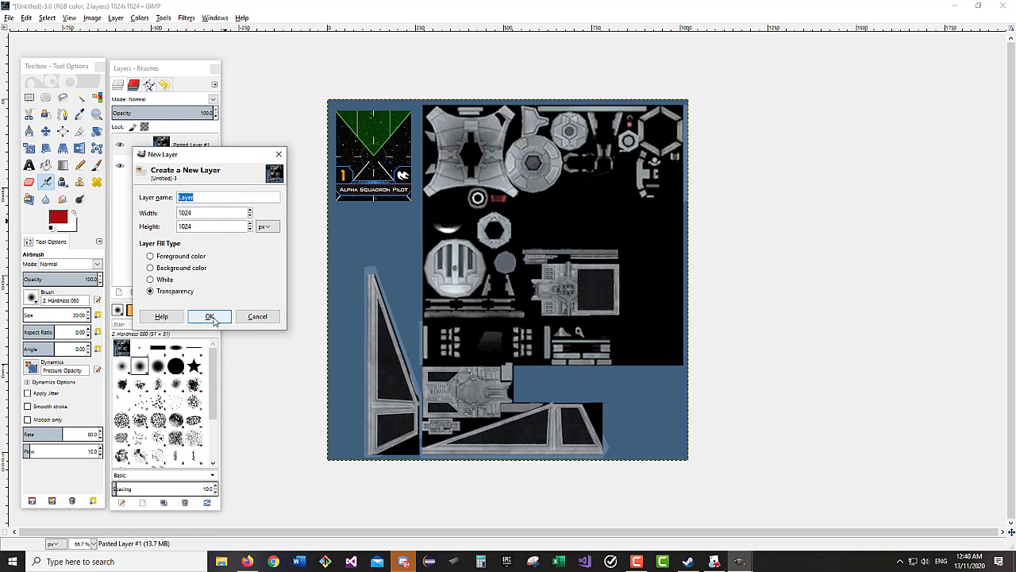
pyautogui.click(209, 316)
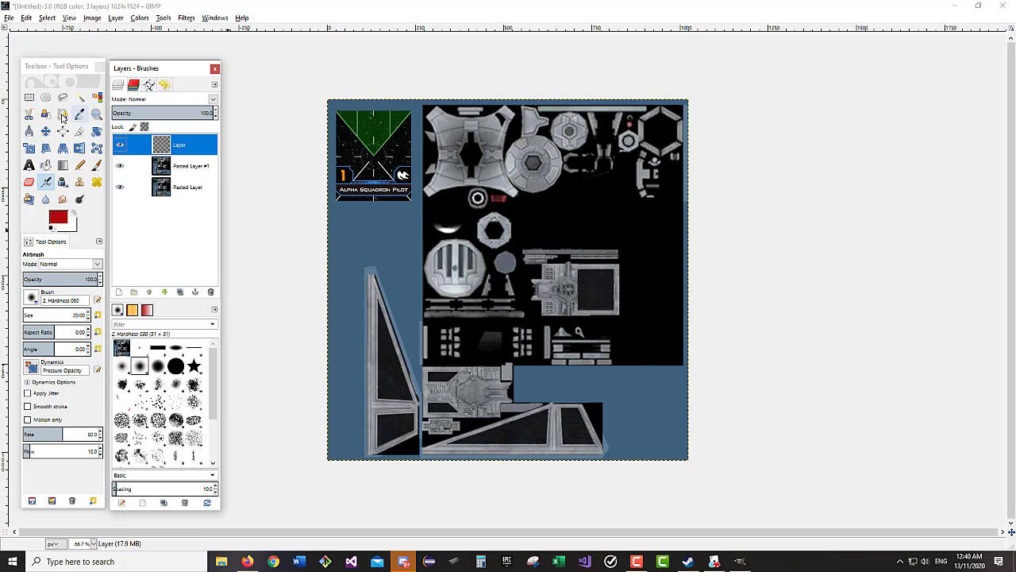
# - Select a horizontal strip about 421 × 33 px across the lower wing panel and bucket-fill it with red on the new layer
pyautogui.click(29, 97)
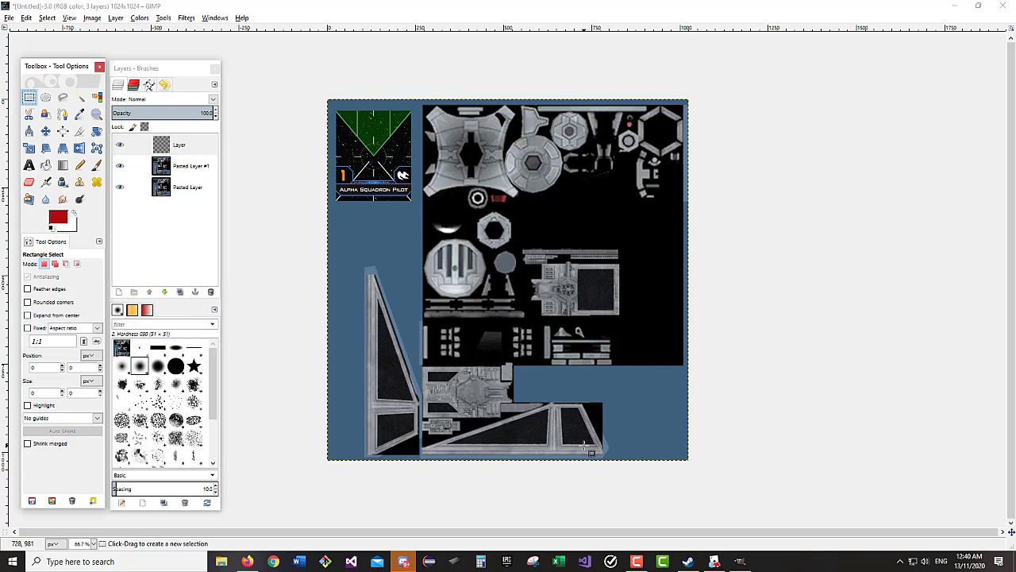
pyautogui.scroll(3, 558, 436)
pyautogui.scroll(-1, 556, 434)
pyautogui.moveTo(407, 396); pyautogui.dragTo(637, 415)
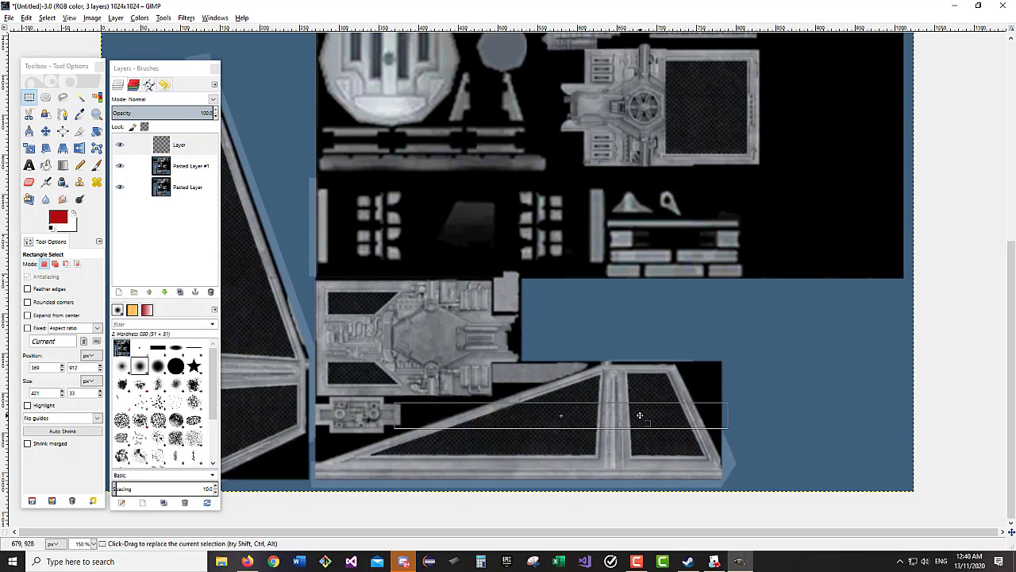
pyautogui.click(45, 165)
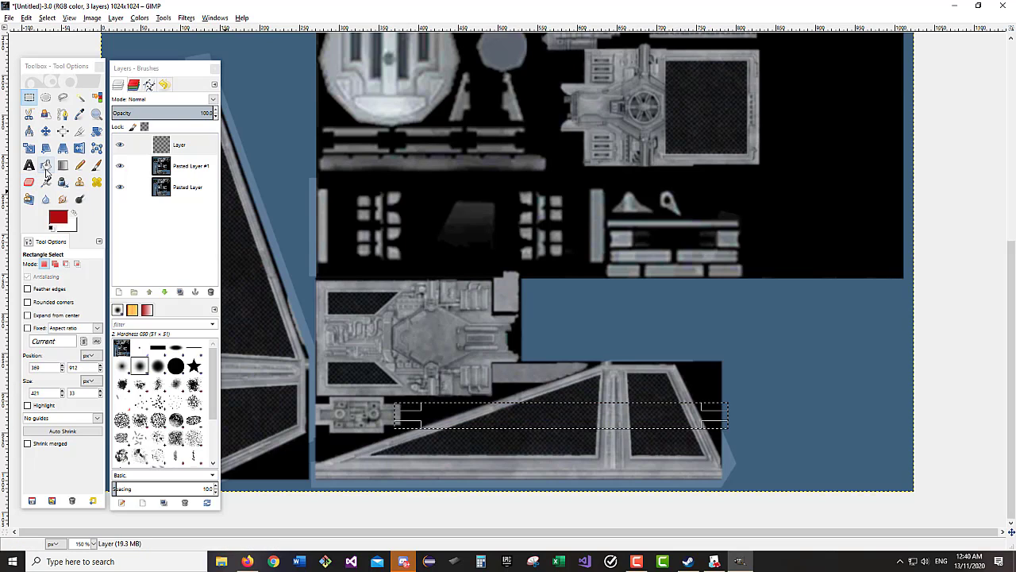
pyautogui.click(572, 419)
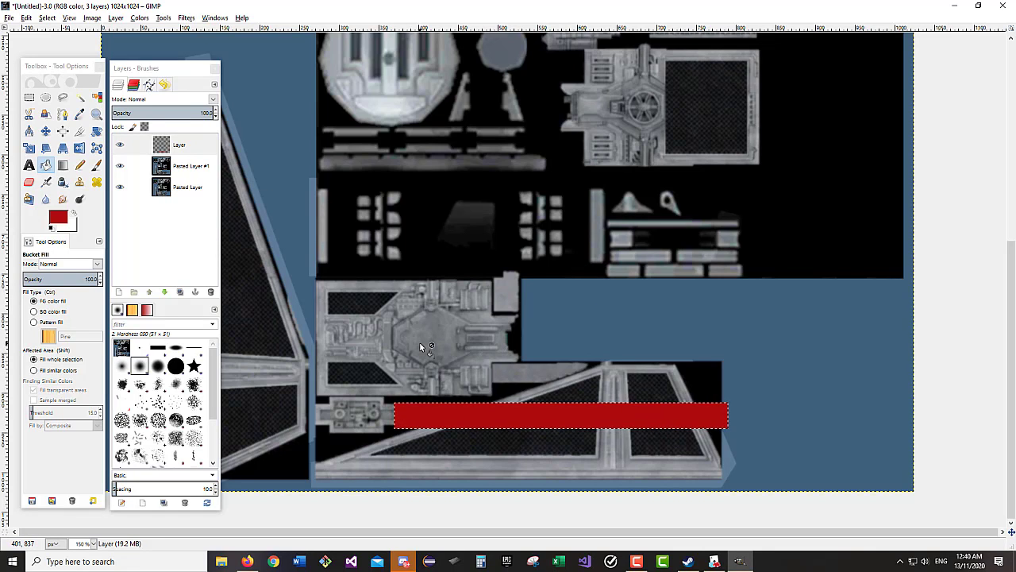
# - Lower the opacity of the red strip's layer to about 54.4 so the wing texture shows through
pyautogui.moveTo(158, 76)
pyautogui.mouseDown()
pyautogui.moveTo(724, 84)
pyautogui.moveTo(828, 74)
pyautogui.mouseUp()
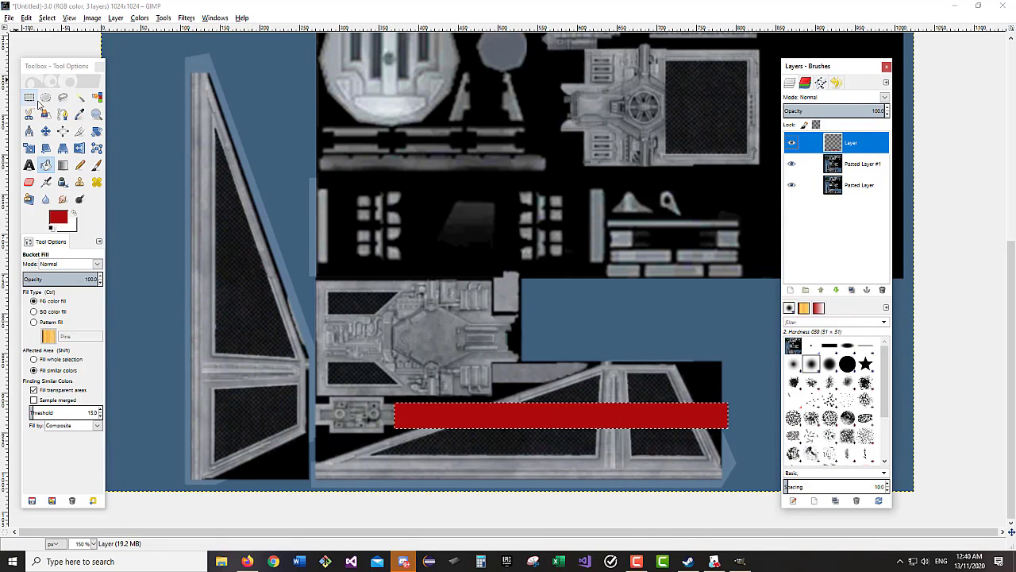
pyautogui.moveTo(855, 71); pyautogui.dragTo(206, 64)
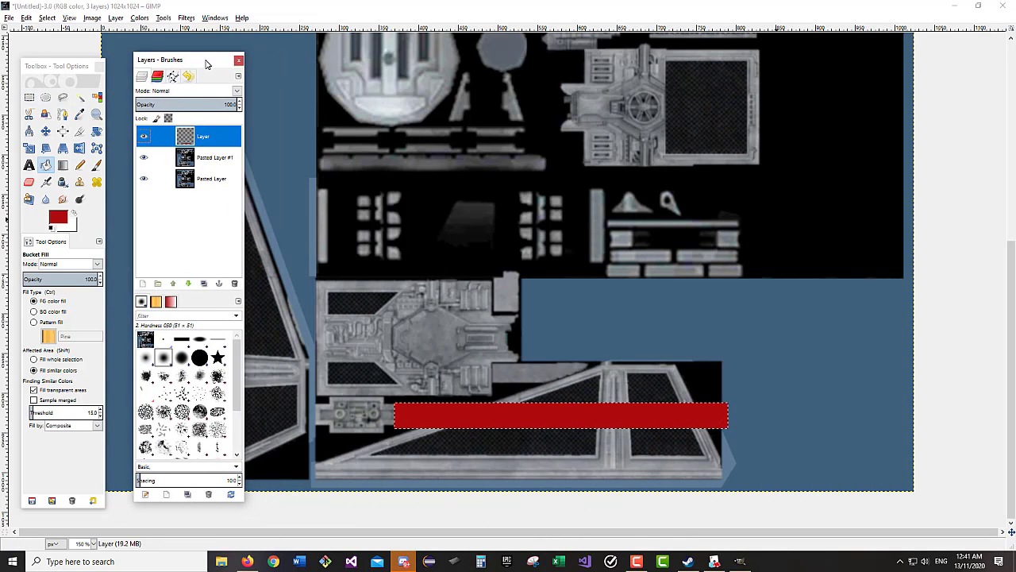
pyautogui.scroll(2, 621, 435)
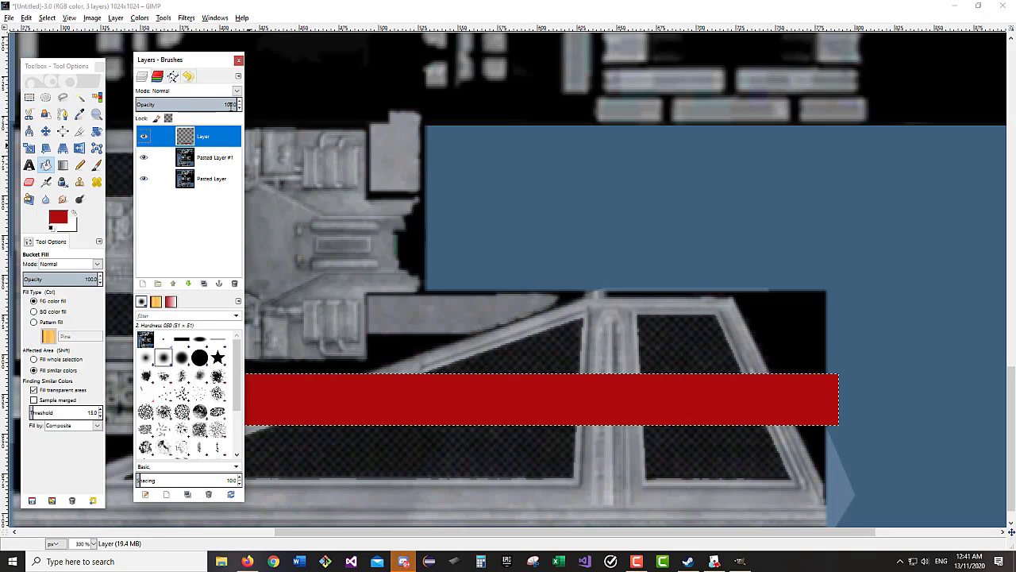
pyautogui.moveTo(231, 106); pyautogui.dragTo(191, 106)
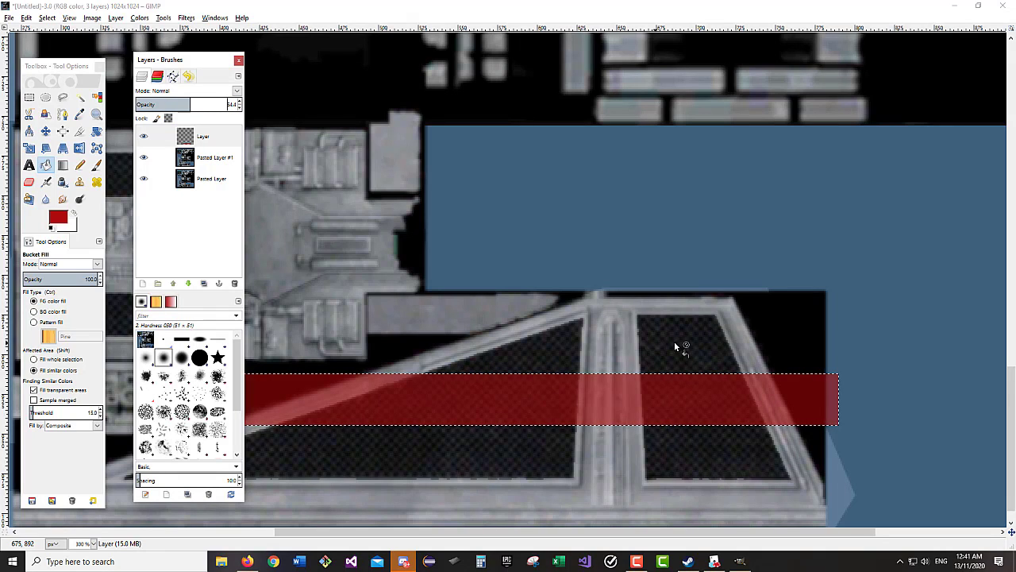
# - Outline the red strip's outer end along the inner edge of the slanted wing frame with Free Select and delete it
pyautogui.click(63, 97)
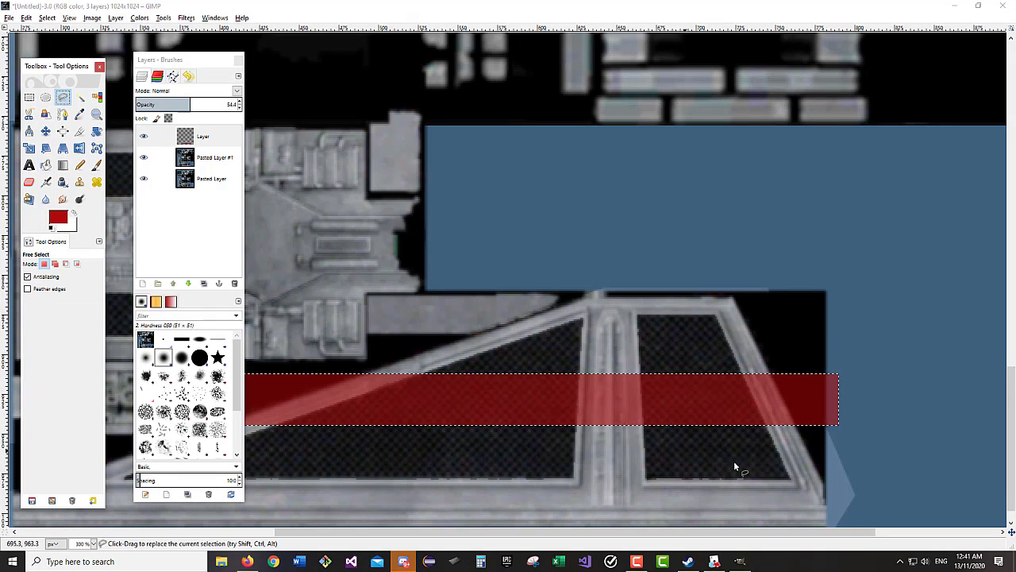
pyautogui.scroll(4, 779, 429)
pyautogui.hscroll(3, 779, 430)
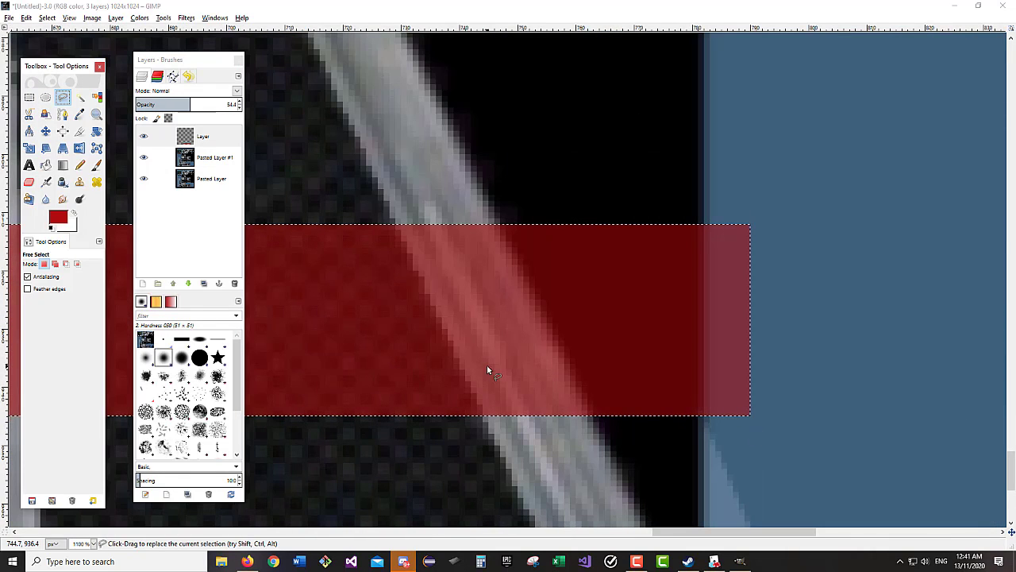
pyautogui.click(390, 212)
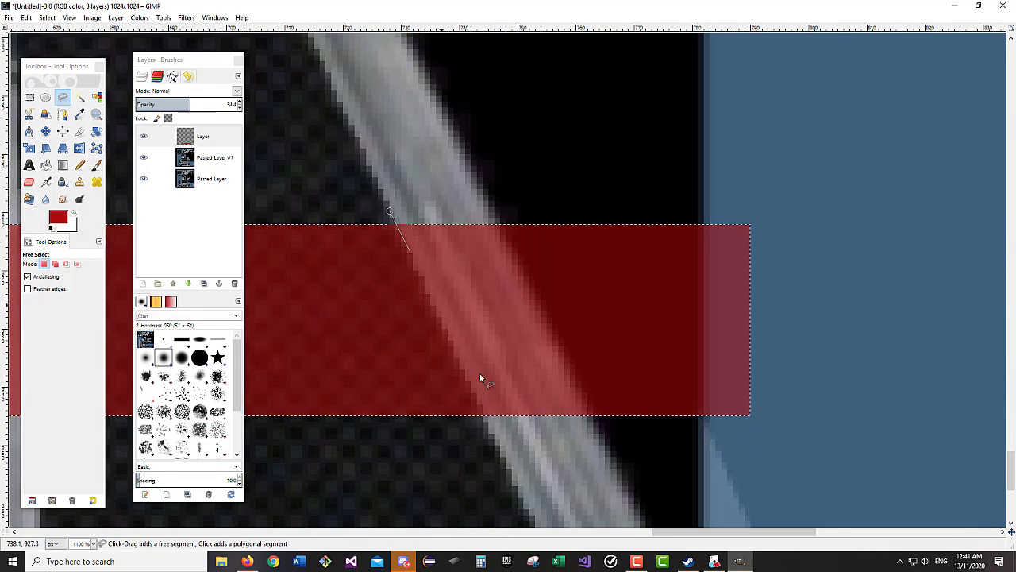
pyautogui.click(492, 441)
pyautogui.click(851, 443)
pyautogui.click(862, 203)
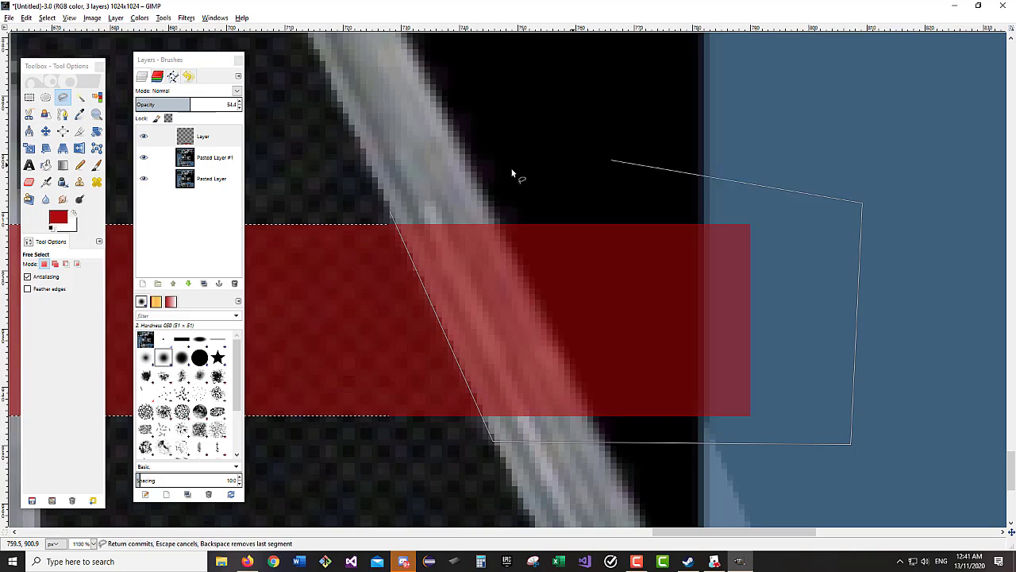
pyautogui.doubleClick(388, 212)
pyautogui.press('Delete')
# - Outline the part of the red strip covering the wing's central strut with Free Select and delete it
pyautogui.hscroll(-5, 413, 405)
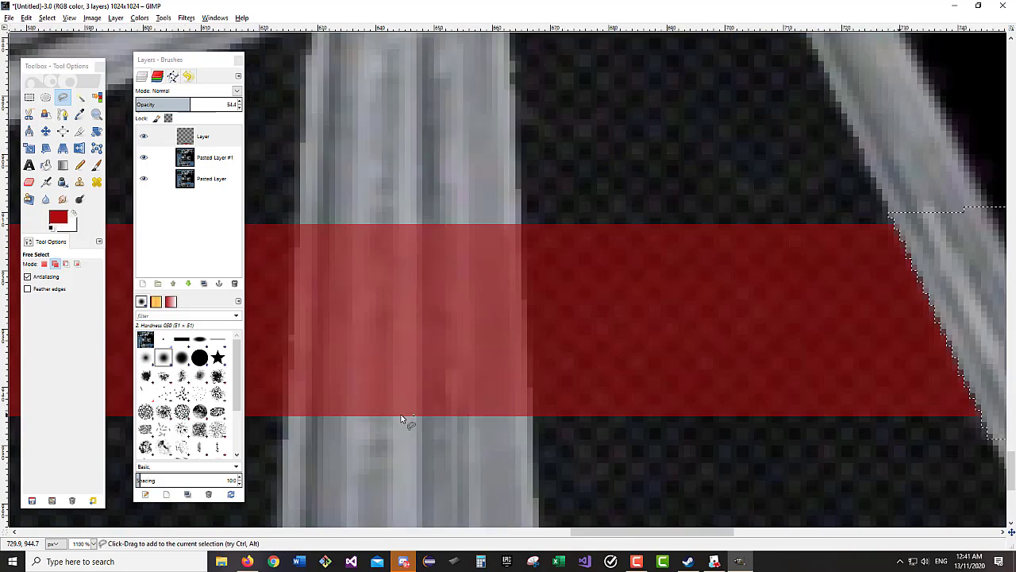
pyautogui.click(532, 433)
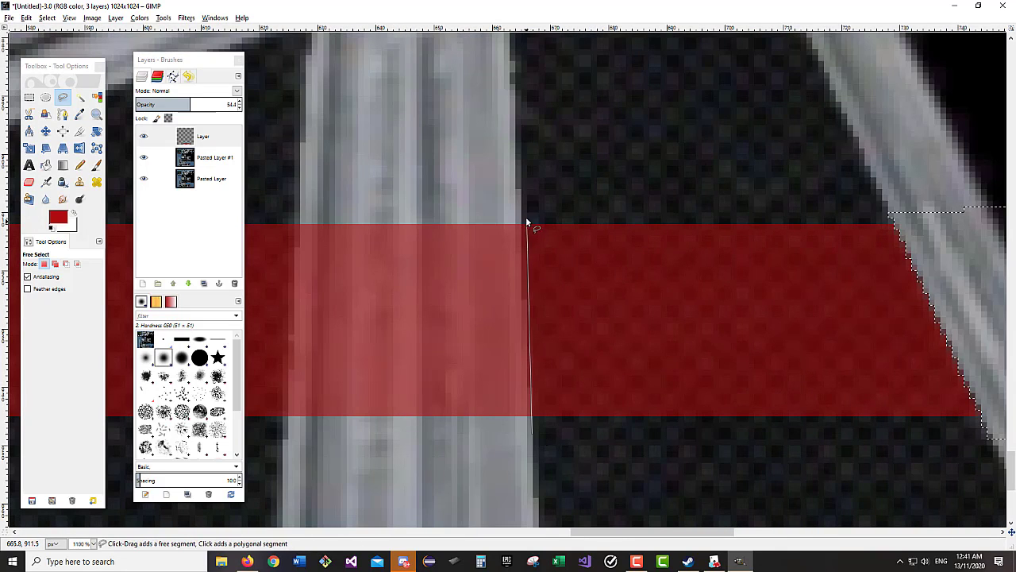
pyautogui.click(522, 207)
pyautogui.click(294, 209)
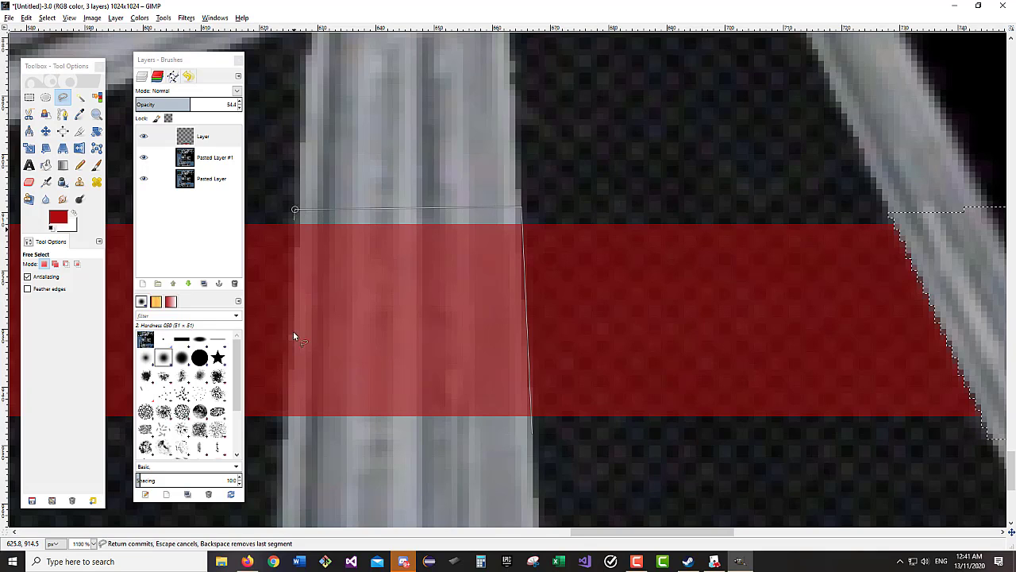
pyautogui.click(288, 435)
pyautogui.doubleClick(532, 433)
pyautogui.press('Delete')
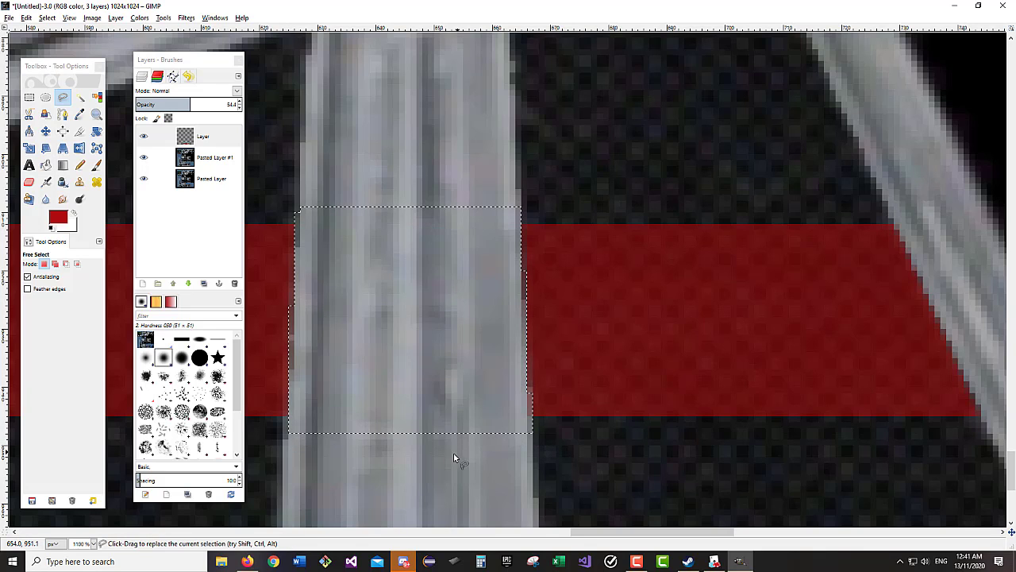
# - Outline the red over and beyond the long sloping wing frame at the strip's pointed end and delete it
pyautogui.hscroll(-10, 454, 457)
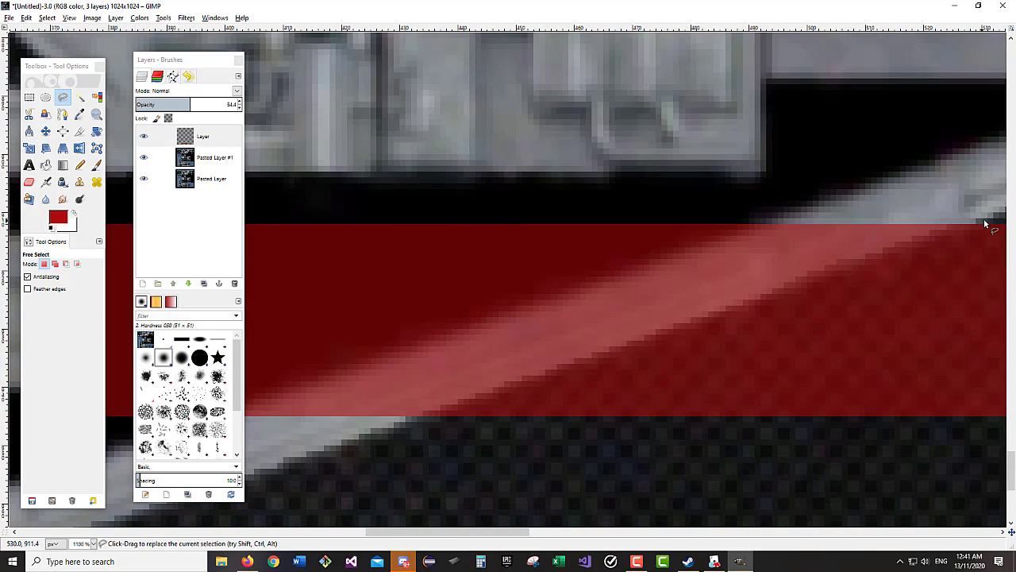
pyautogui.click(985, 225)
pyautogui.click(393, 425)
pyautogui.hscroll(-10, 349, 425)
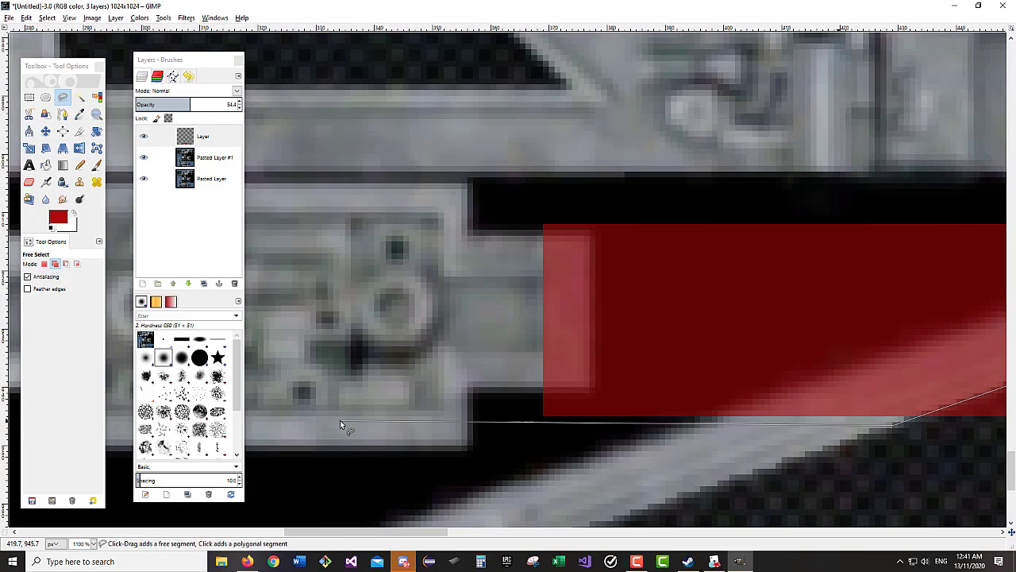
pyautogui.click(492, 443)
pyautogui.click(513, 208)
pyautogui.hscroll(10, 517, 209)
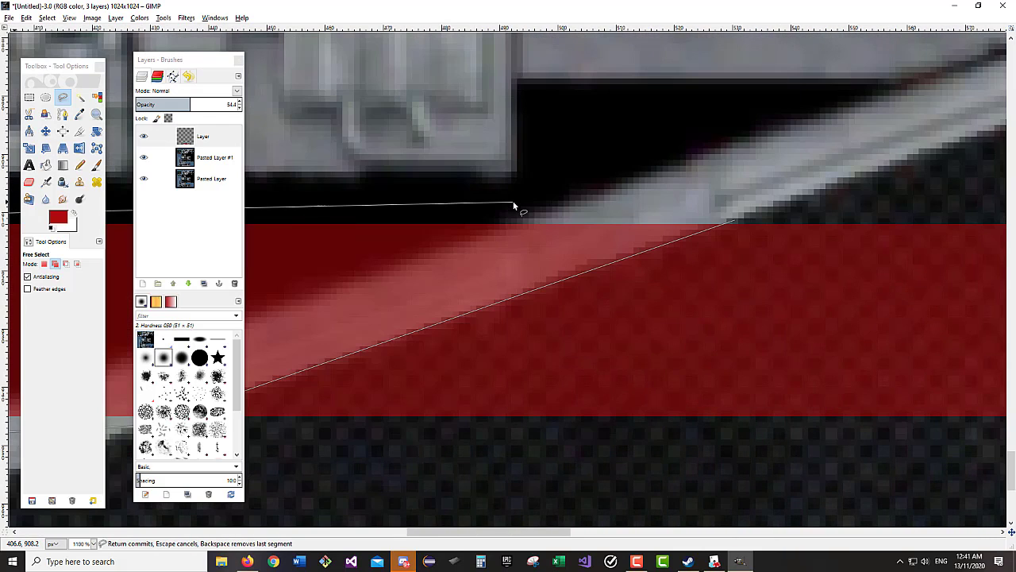
pyautogui.click(717, 166)
pyautogui.doubleClick(735, 223)
pyautogui.press('Delete')
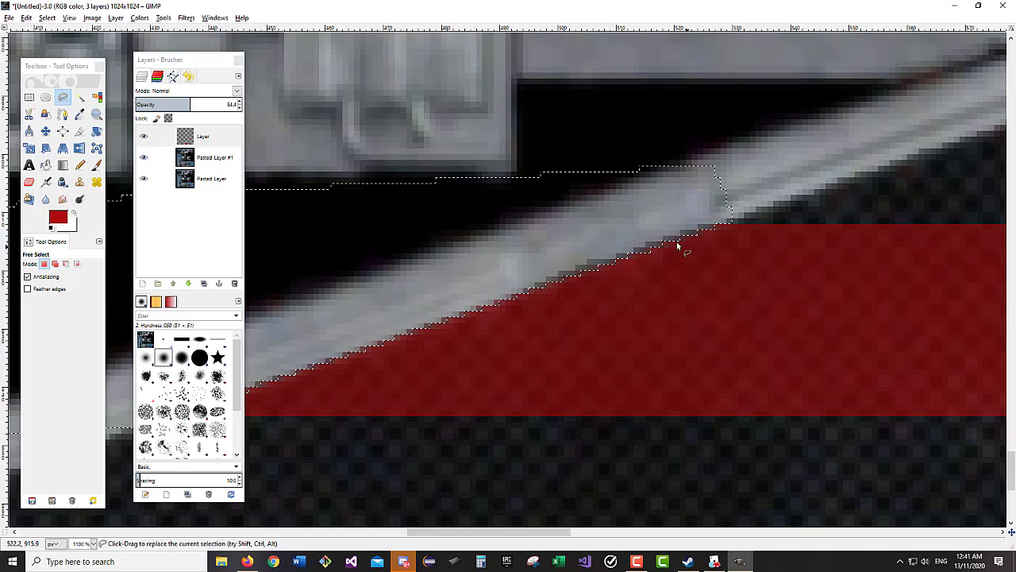
# - Copy the trimmed red stripes and paste them as a new layer above the original stripe layer
pyautogui.scroll(-2, 622, 367)
pyautogui.scroll(2, 627, 358)
pyautogui.hscroll(4, 628, 358)
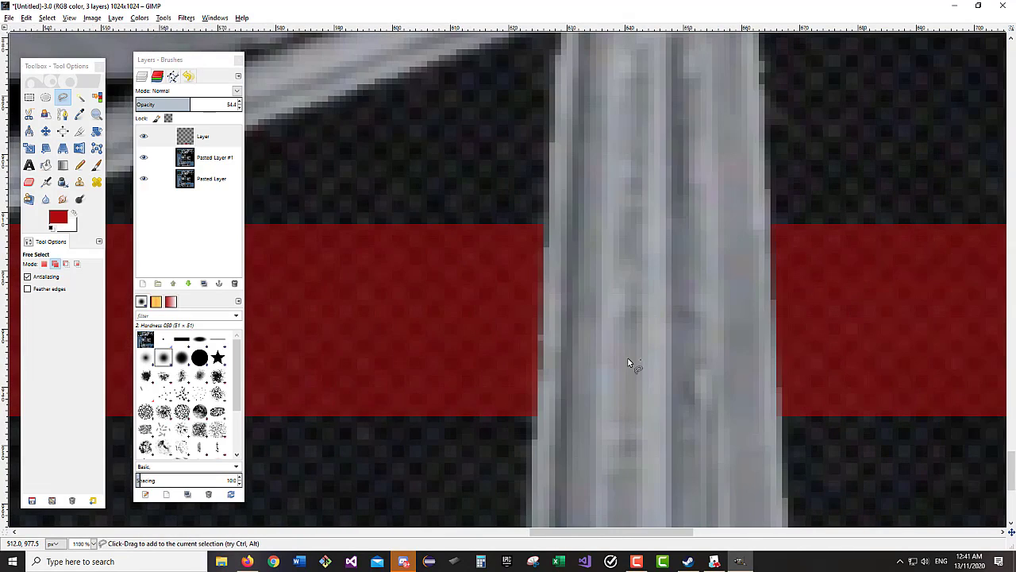
pyautogui.keyDown('ctrl'); pyautogui.scroll(-6, 627, 358); pyautogui.keyUp('ctrl')
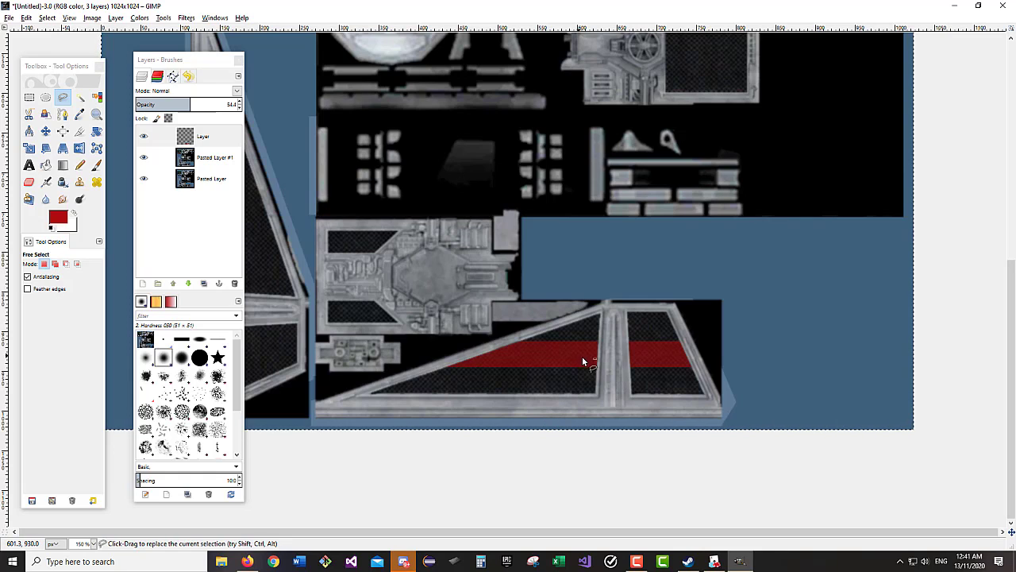
pyautogui.click(45, 97)
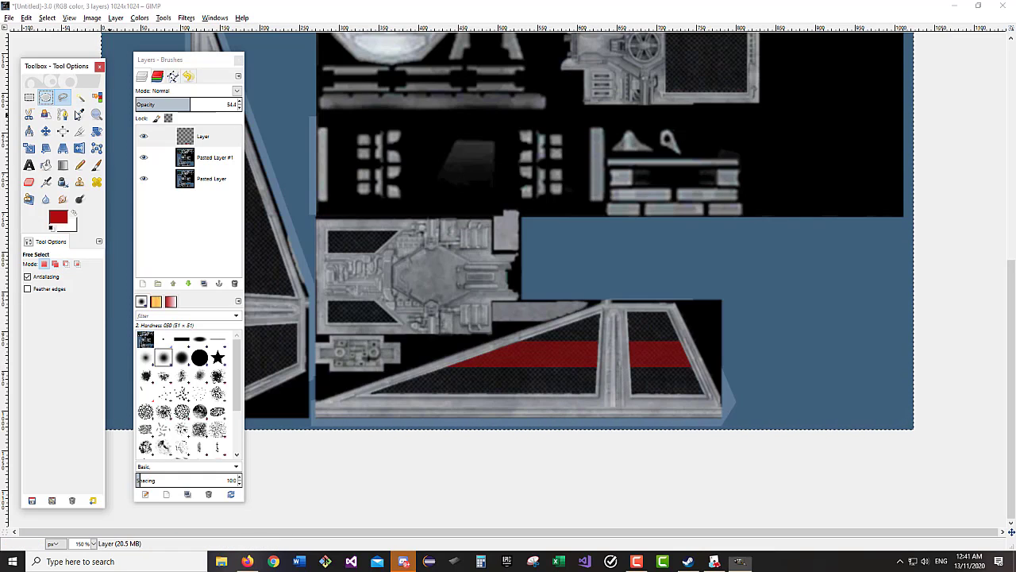
pyautogui.hotkey('ctrl', 'c')
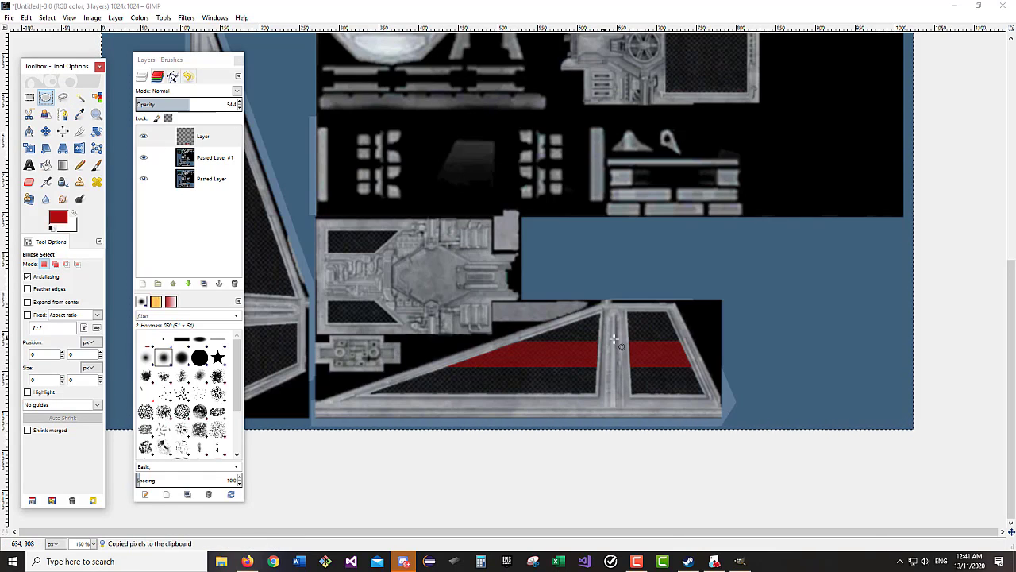
pyautogui.hotkey('ctrl', 'v')
pyautogui.rightClick(230, 136)
pyautogui.click(262, 150)
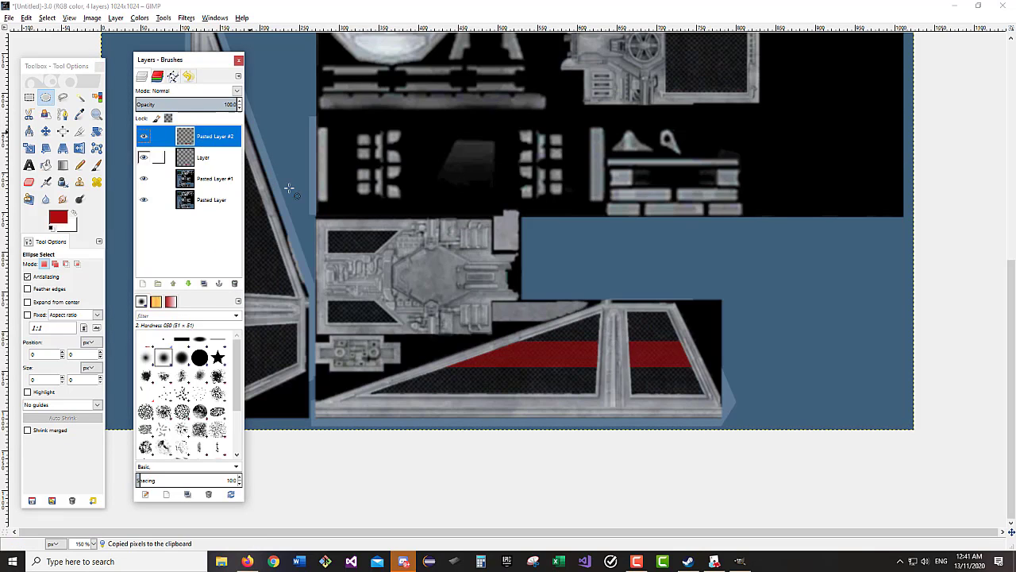
# - Move the pasted stripes up off the lower wing, over the grey hull section
pyautogui.click(46, 131)
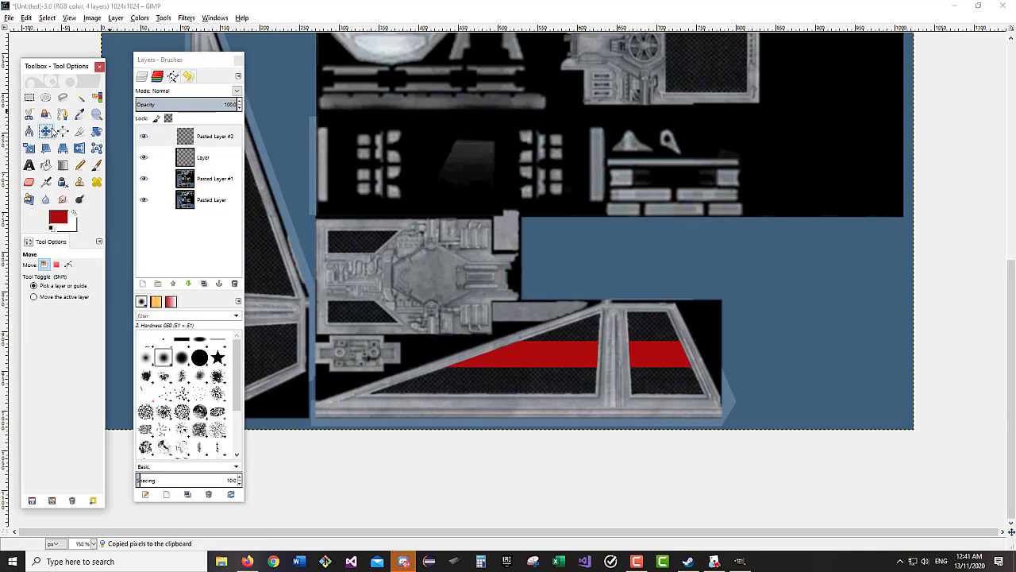
pyautogui.moveTo(573, 346); pyautogui.dragTo(482, 254)
pyautogui.scroll(3, 478, 259)
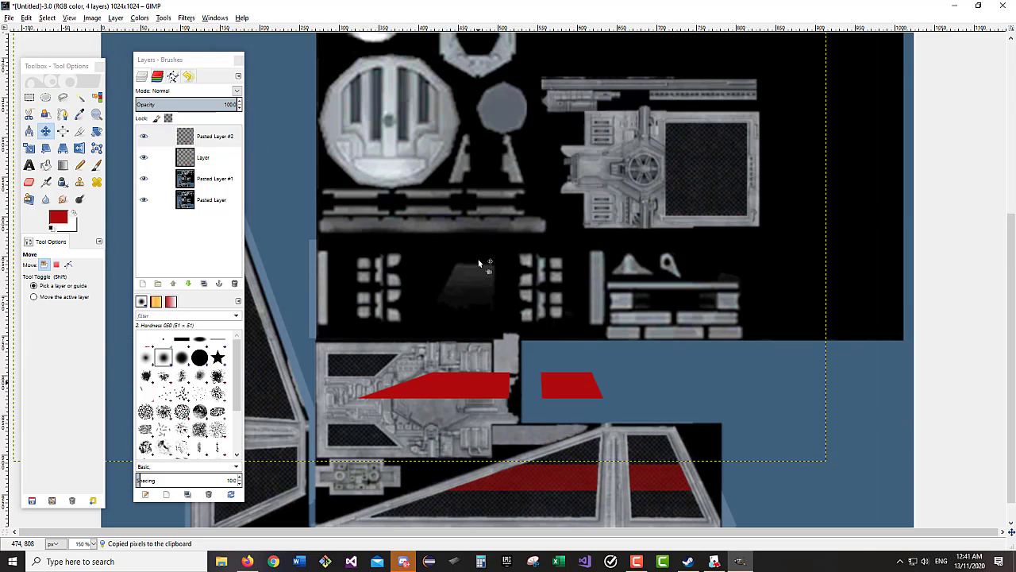
# - Try to rotate the pasted stripes layer 90° clockwise from this position, and undo the rotation
pyautogui.click(120, 18)
pyautogui.moveTo(144, 143)
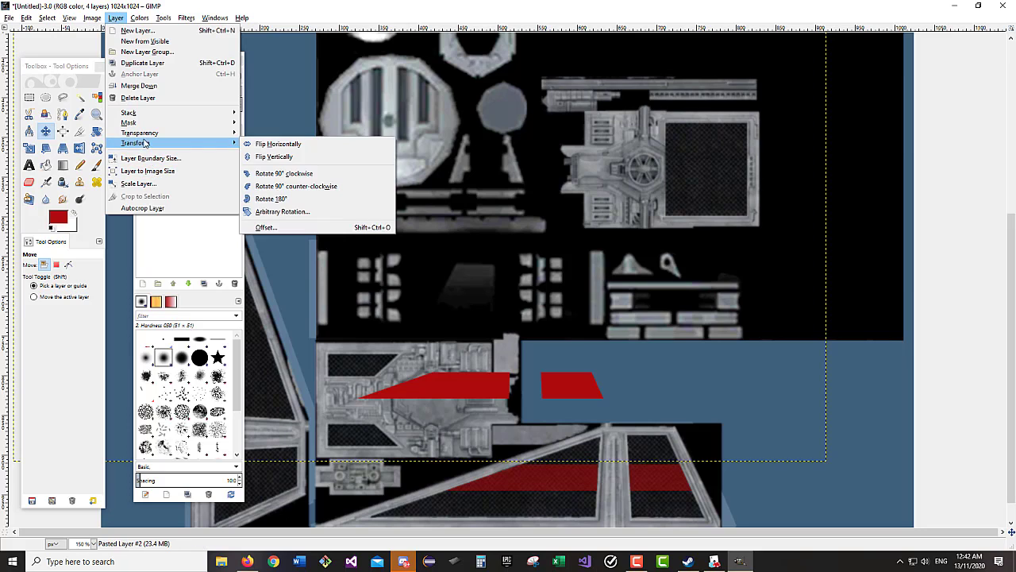
pyautogui.click(314, 174)
pyautogui.moveTo(185, 58); pyautogui.dragTo(389, 72)
pyautogui.moveTo(249, 144); pyautogui.dragTo(294, 169)
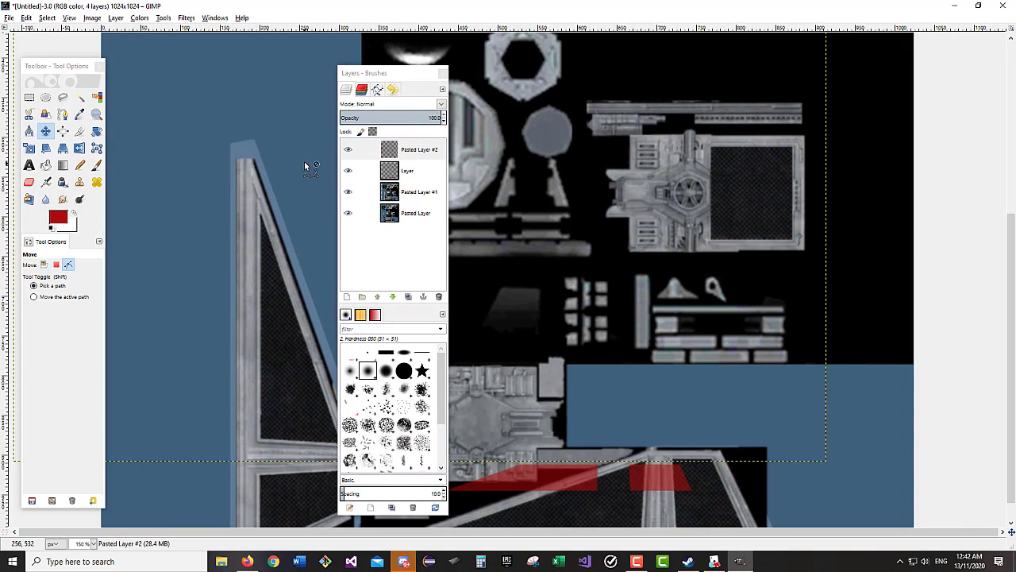
pyautogui.hotkey('shift', 'ctrl', 'j')
pyautogui.press('1')
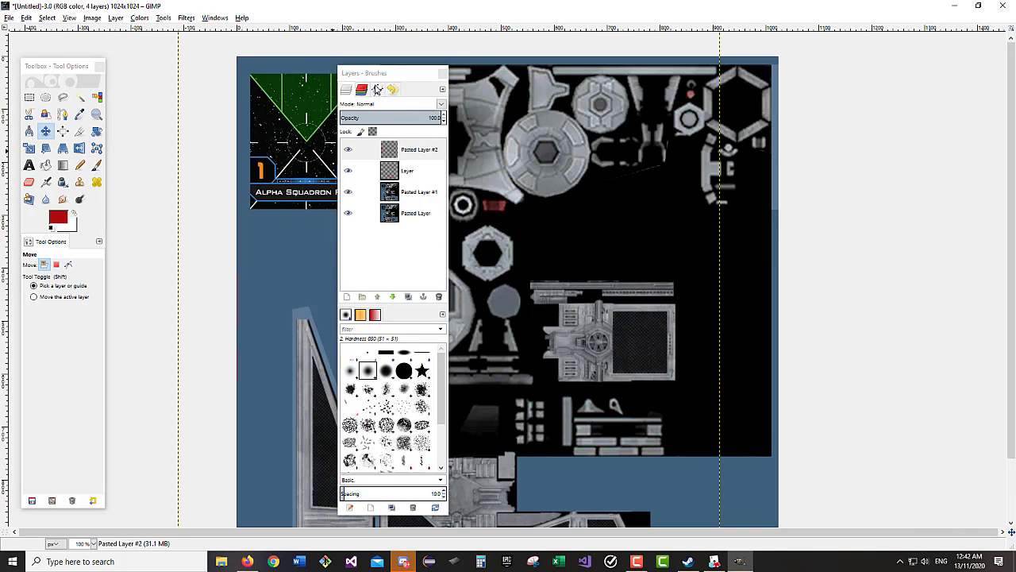
pyautogui.moveTo(390, 75); pyautogui.dragTo(459, 79)
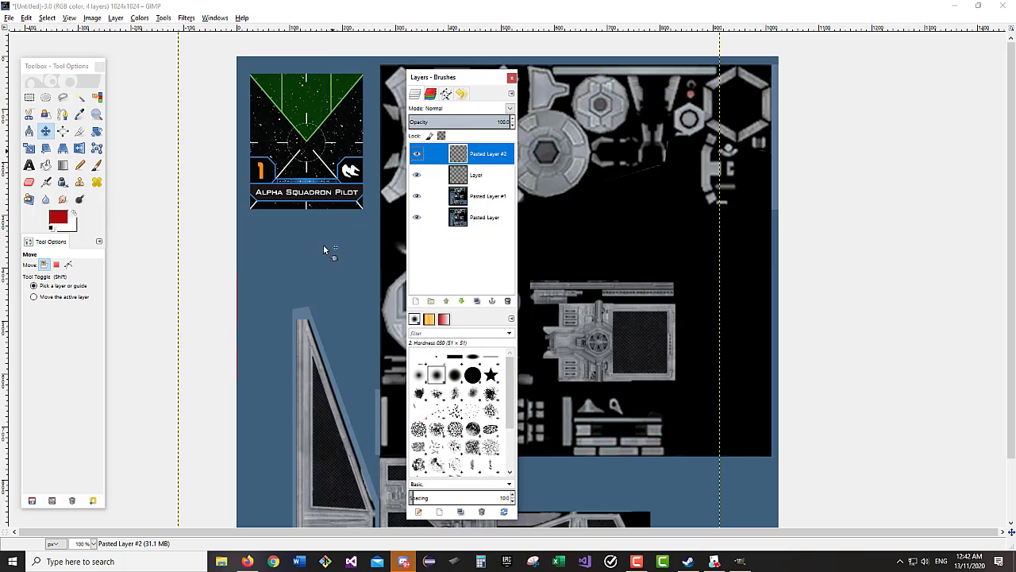
pyautogui.scroll(-2, 266, 250)
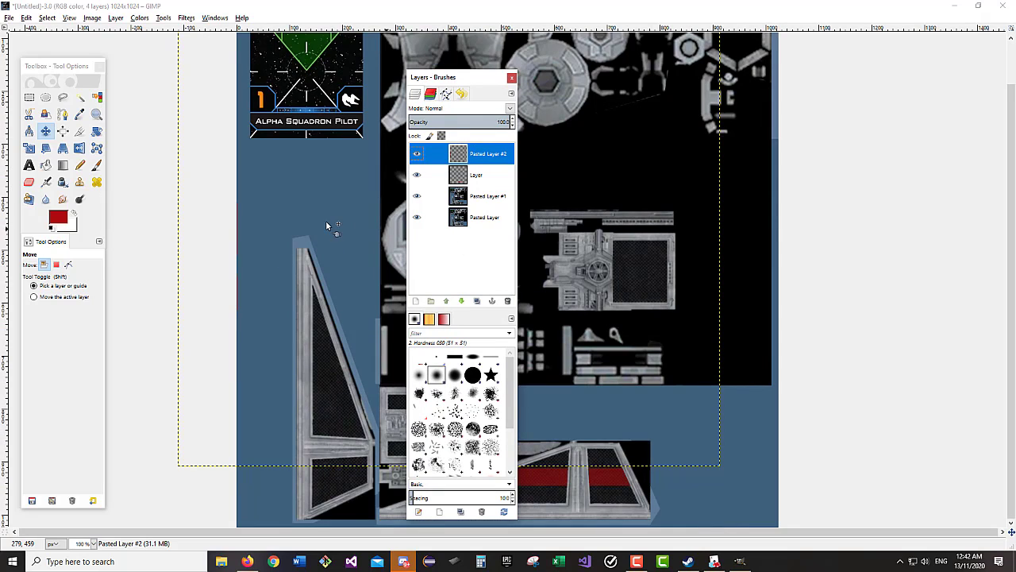
pyautogui.scroll(2, 325, 223)
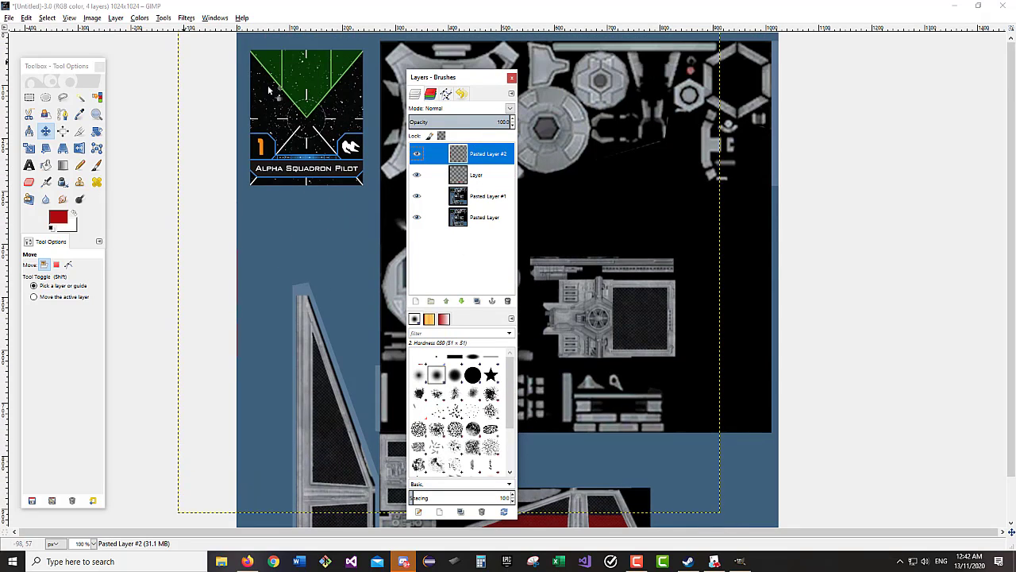
pyautogui.hotkey('ctrl', 'z')
# - Shift the pasted stripes sideways towards the blue area beside the hull and rotate their layer 90° clockwise
pyautogui.moveTo(551, 461); pyautogui.dragTo(675, 469)
pyautogui.moveTo(590, 463); pyautogui.dragTo(620, 459)
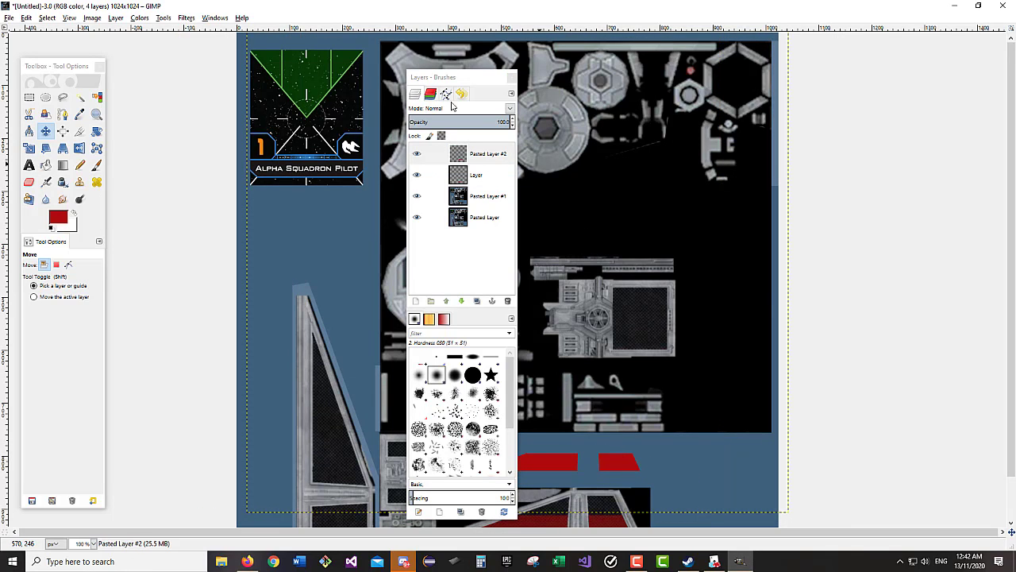
pyautogui.click(116, 17)
pyautogui.moveTo(168, 144)
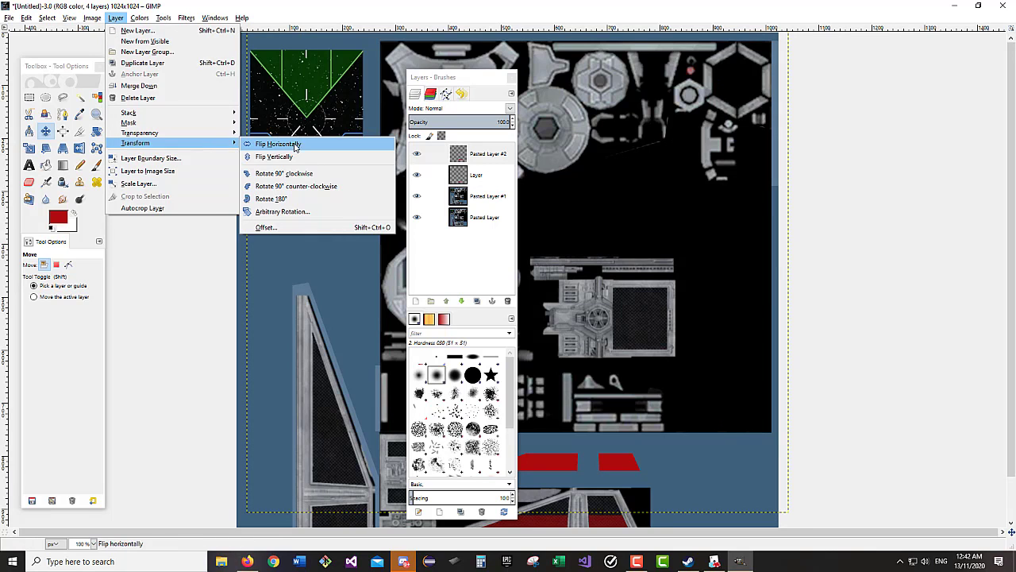
pyautogui.click(317, 178)
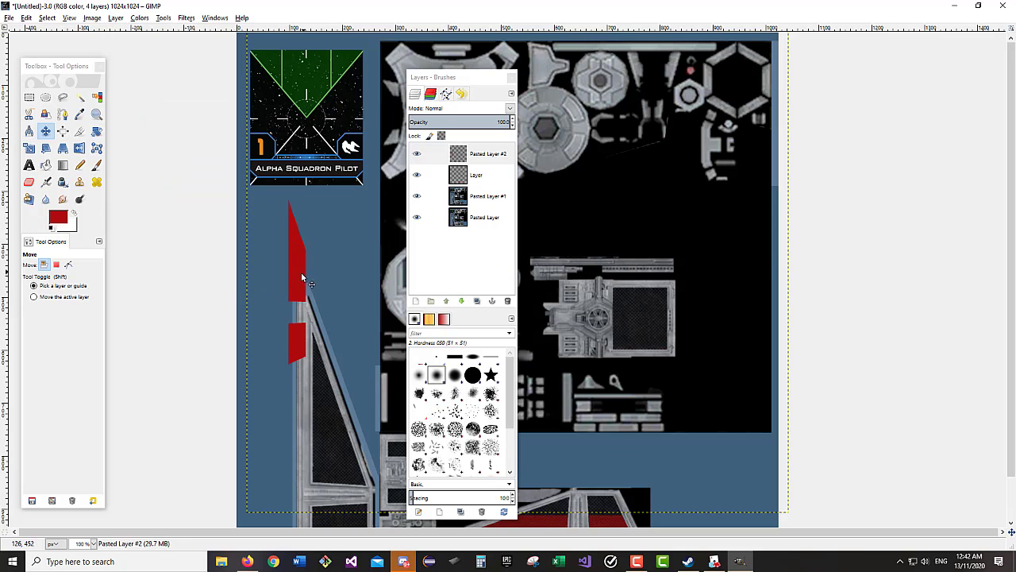
# - Move the rotated red stripes onto the dark panels of the upright wing
pyautogui.moveTo(301, 277); pyautogui.dragTo(342, 403)
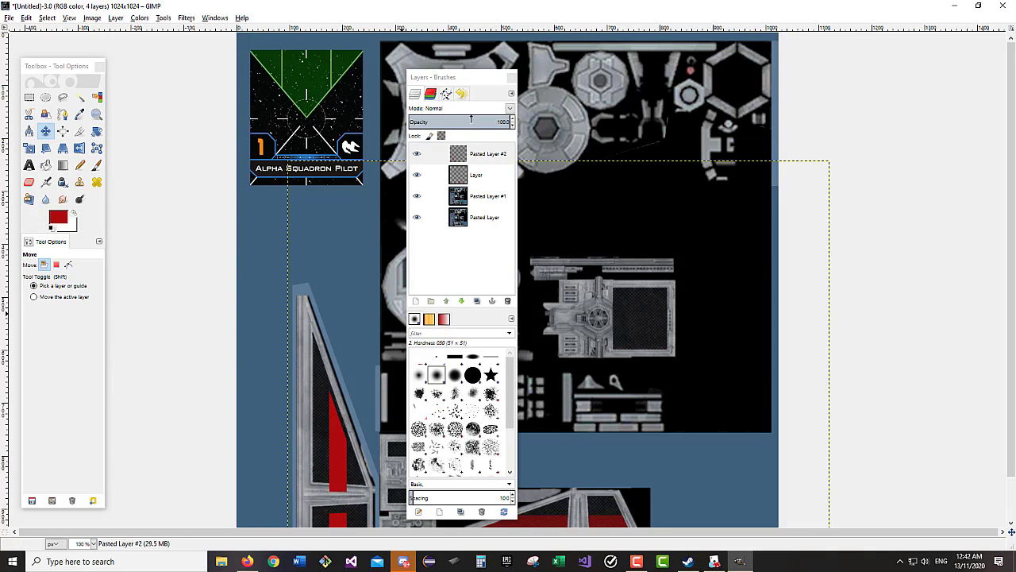
pyautogui.moveTo(467, 81); pyautogui.dragTo(185, 61)
pyautogui.scroll(-2, 372, 252)
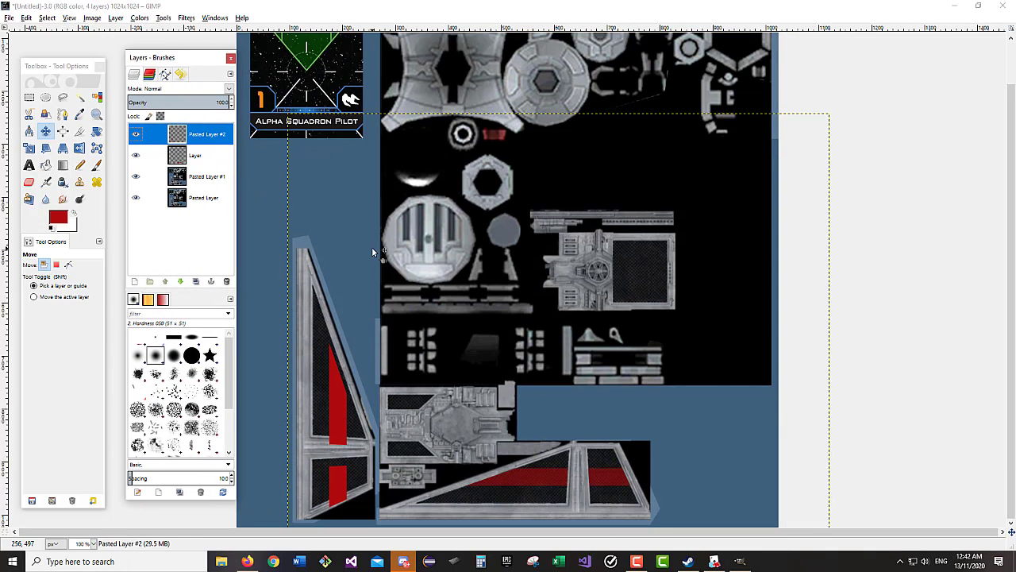
pyautogui.scroll(2, 341, 430)
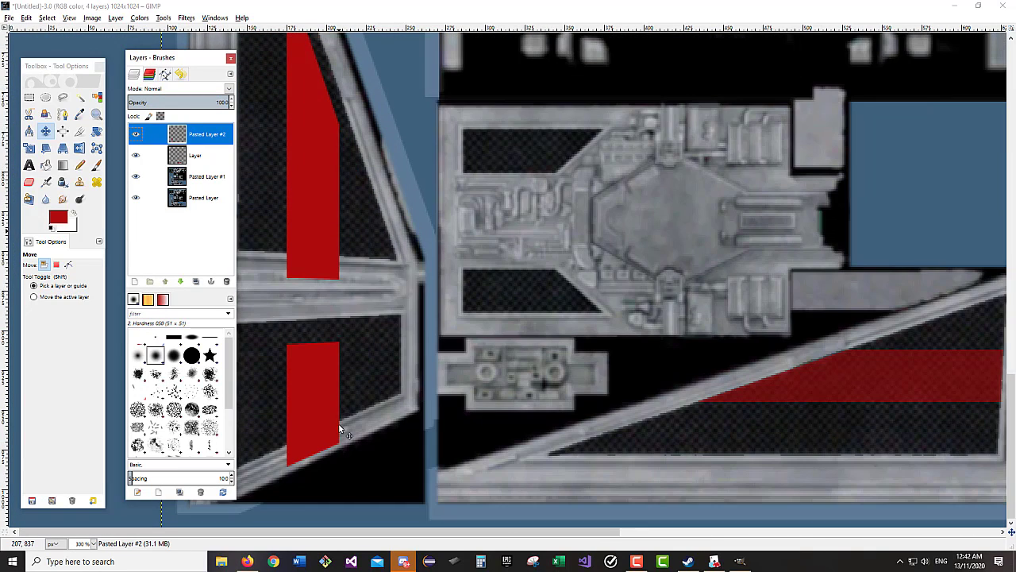
# - Nudge the rotated stripes to meet the upright wing's frame and strut, and merge their layer down into the original stripe layer
pyautogui.scroll(3, 351, 328)
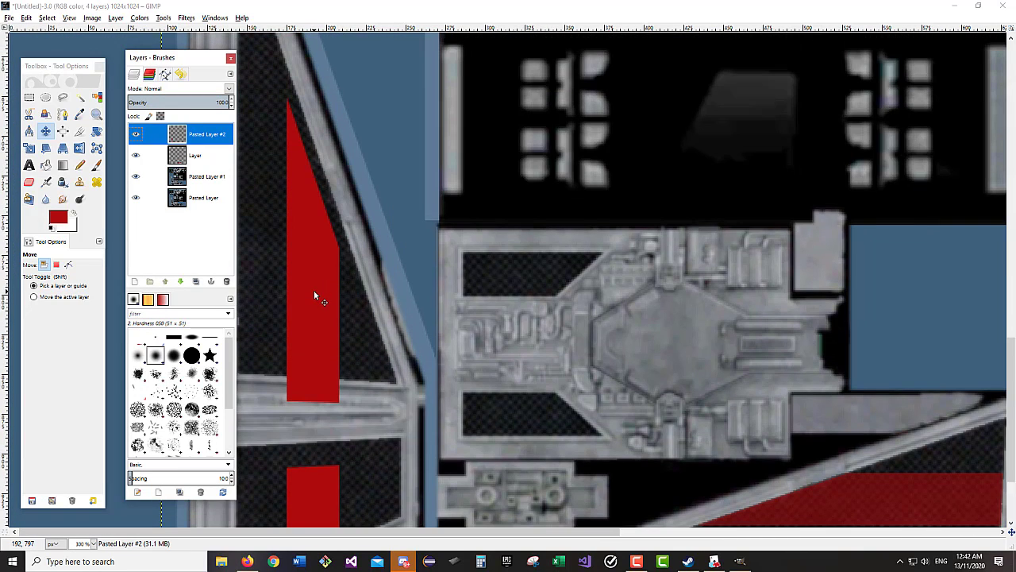
pyautogui.moveTo(314, 288); pyautogui.dragTo(317, 261)
pyautogui.scroll(-3, 319, 266)
pyautogui.scroll(3, 291, 236)
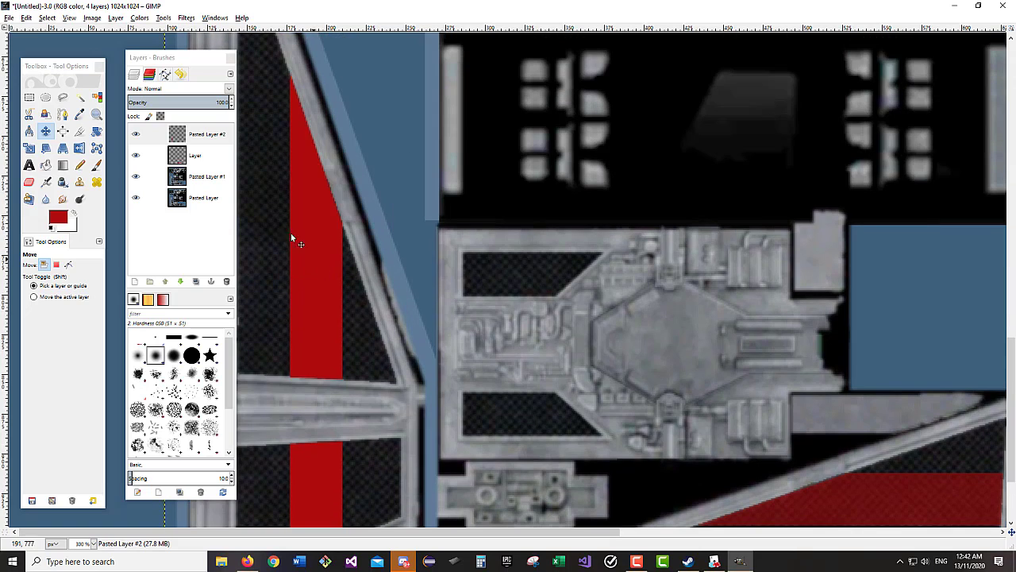
pyautogui.rightClick(212, 139)
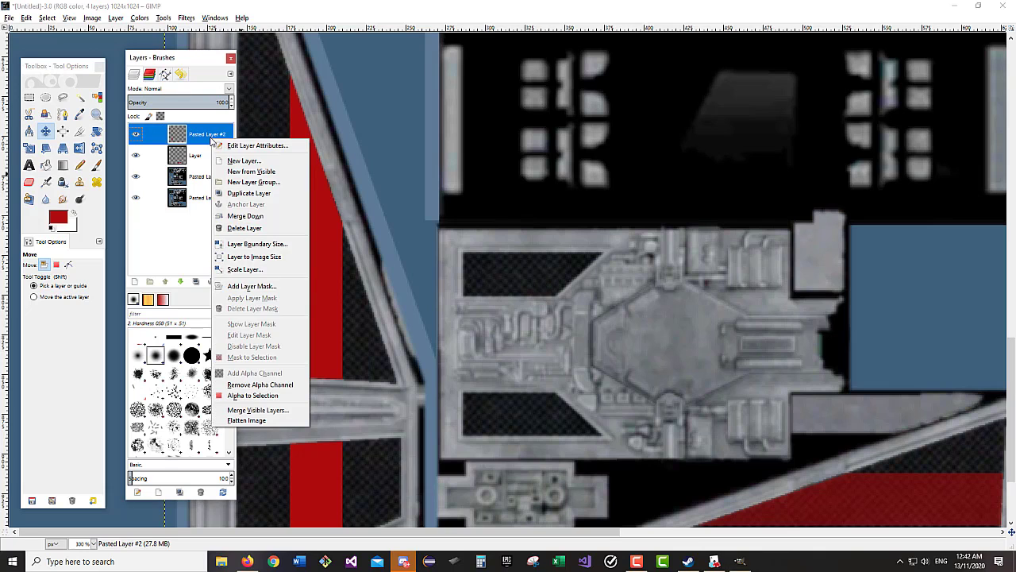
pyautogui.click(258, 216)
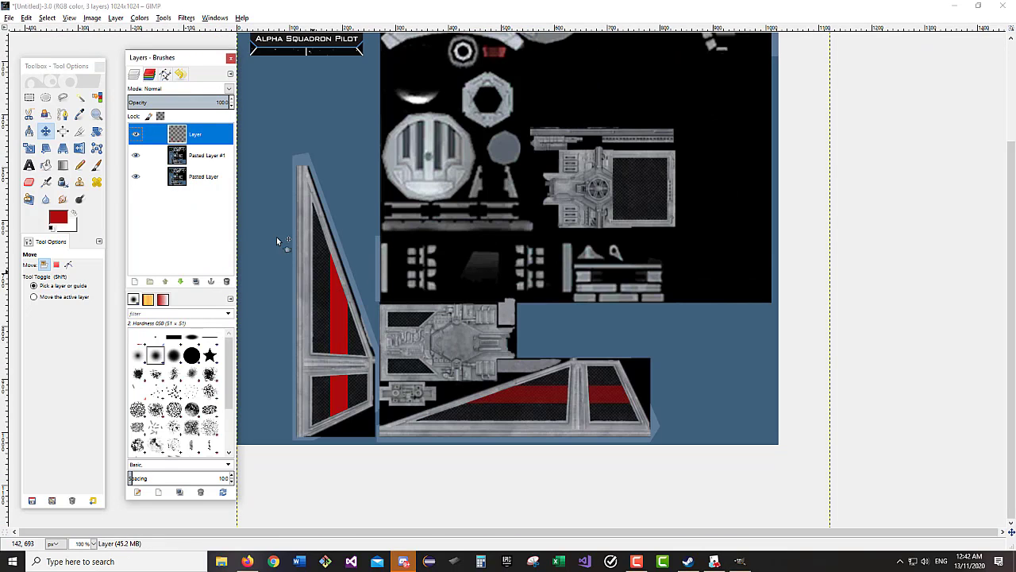
# - Check the merged stripe layer by hiding and showing it, and undo the merge of the rotated stripes
pyautogui.click(136, 134)
pyautogui.click(136, 134)
pyautogui.hotkey('ctrl', 'v')
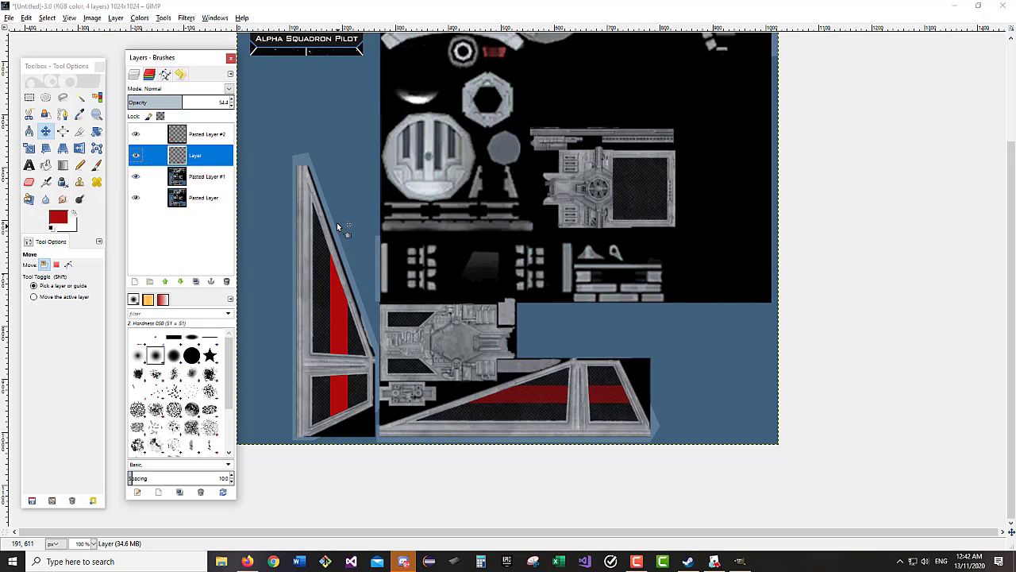
# - Set the original stripe layer's opacity to 100 and merge the rotated stripes layer down into it
pyautogui.moveTo(187, 103); pyautogui.dragTo(827, 170)
pyautogui.click(208, 134)
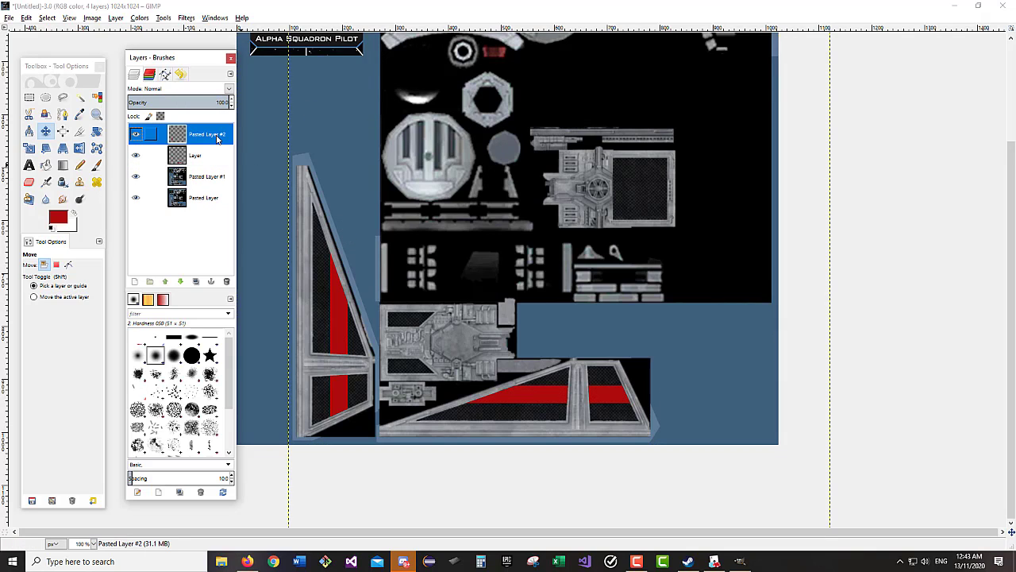
pyautogui.rightClick(219, 139)
pyautogui.click(262, 214)
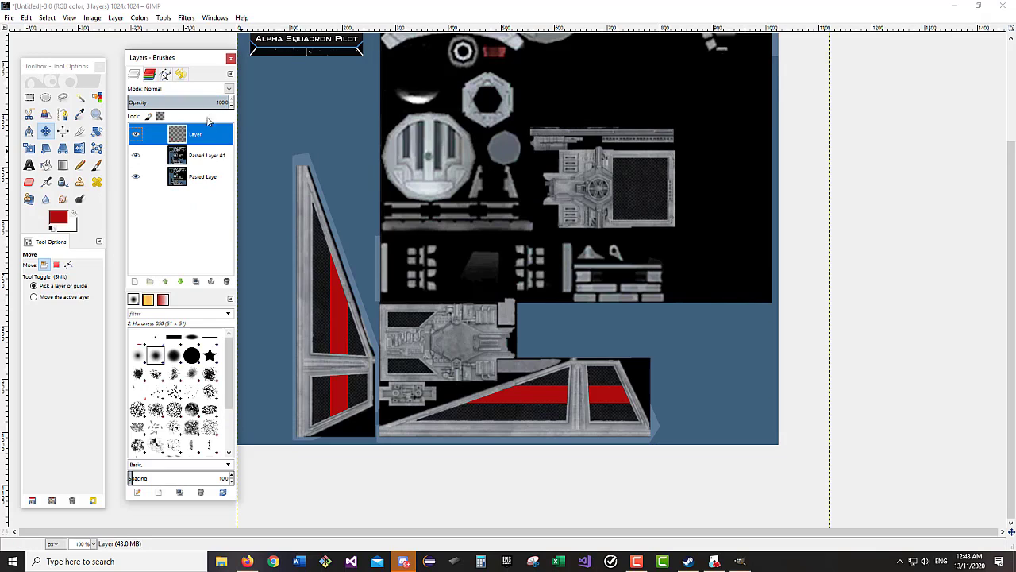
# - Toggle the merged stripe layer's visibility to compare both wings with and without the red stripes
pyautogui.click(136, 135)
pyautogui.click(136, 135)
pyautogui.click(136, 135)
pyautogui.click(136, 135)
# - Switch to Tabletop Simulator and examine the weathered red stripe on the Soontir Fel ship's wing up close
pyautogui.click(740, 562)
pyautogui.click(559, 143)
pyautogui.rightClick(658, 315)
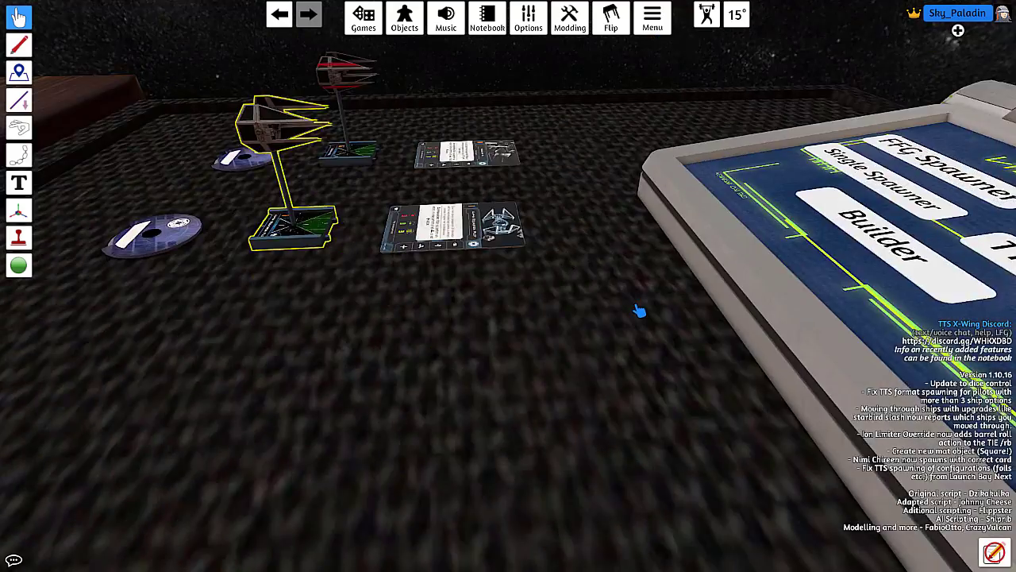
pyautogui.press('w')
pyautogui.press('w')
pyautogui.press('a')
pyautogui.press('s')
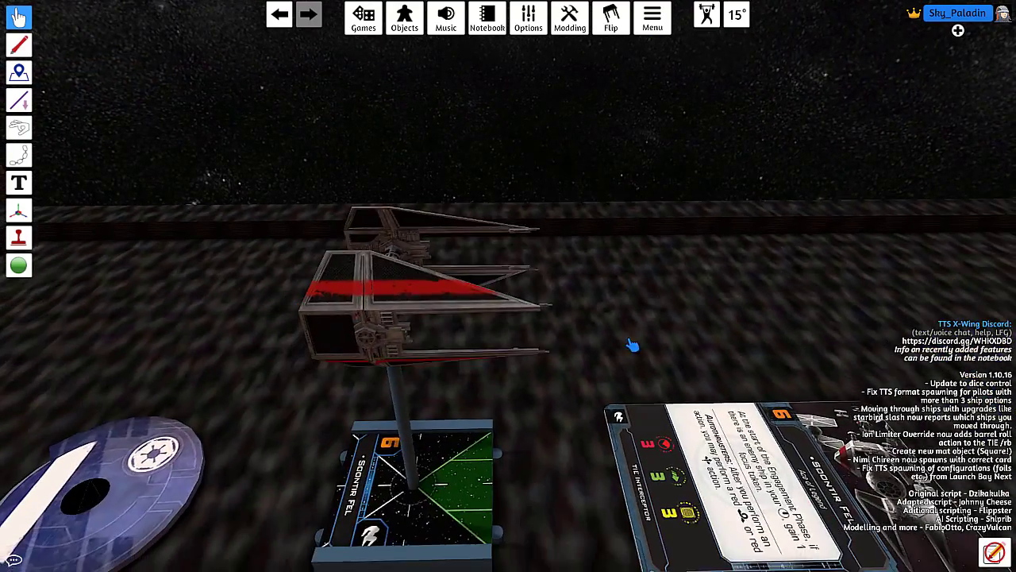
pyautogui.press('a')
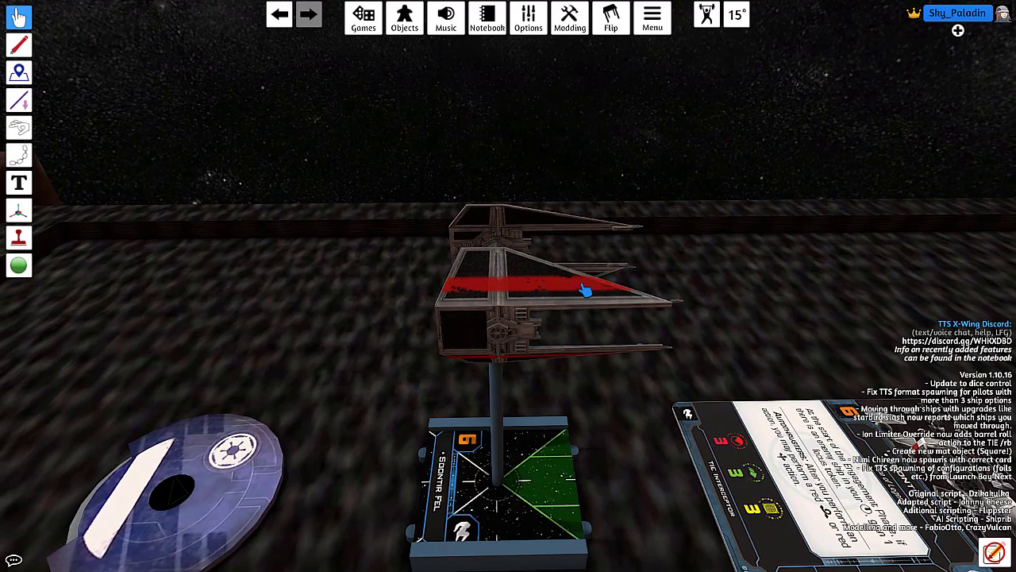
pyautogui.scroll(3, 571, 378)
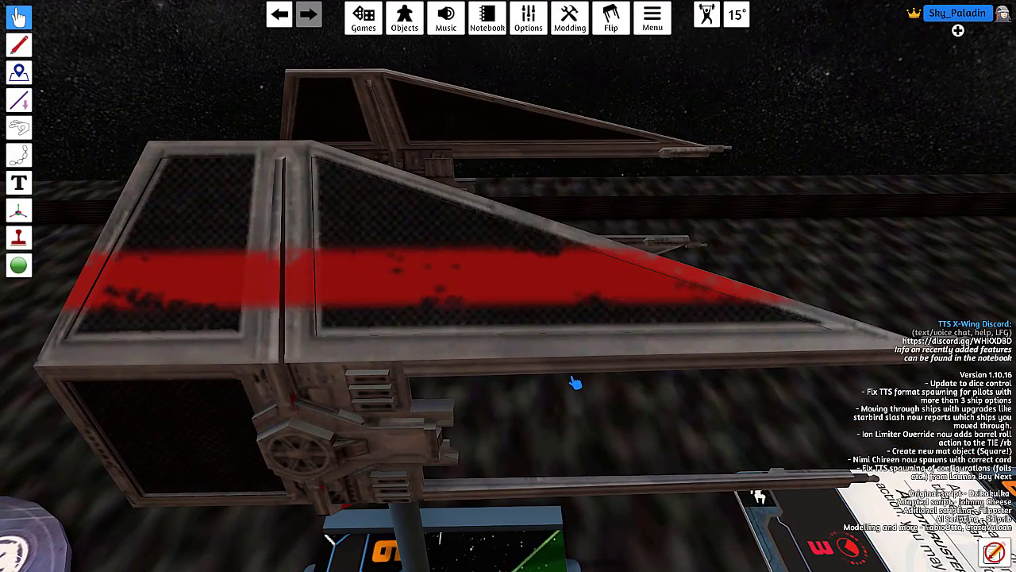
pyautogui.press('a')
pyautogui.press('d')
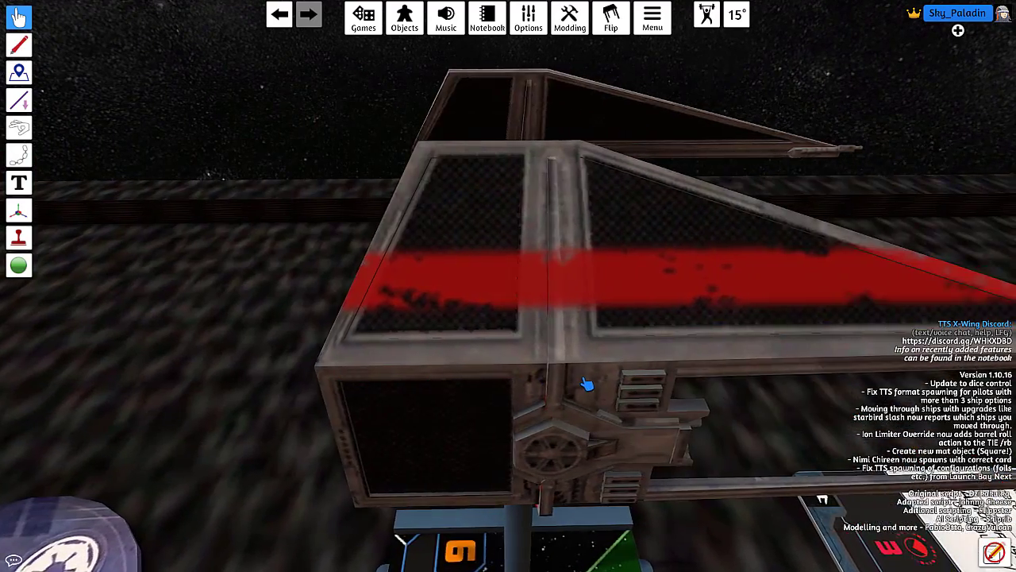
pyautogui.press('d')
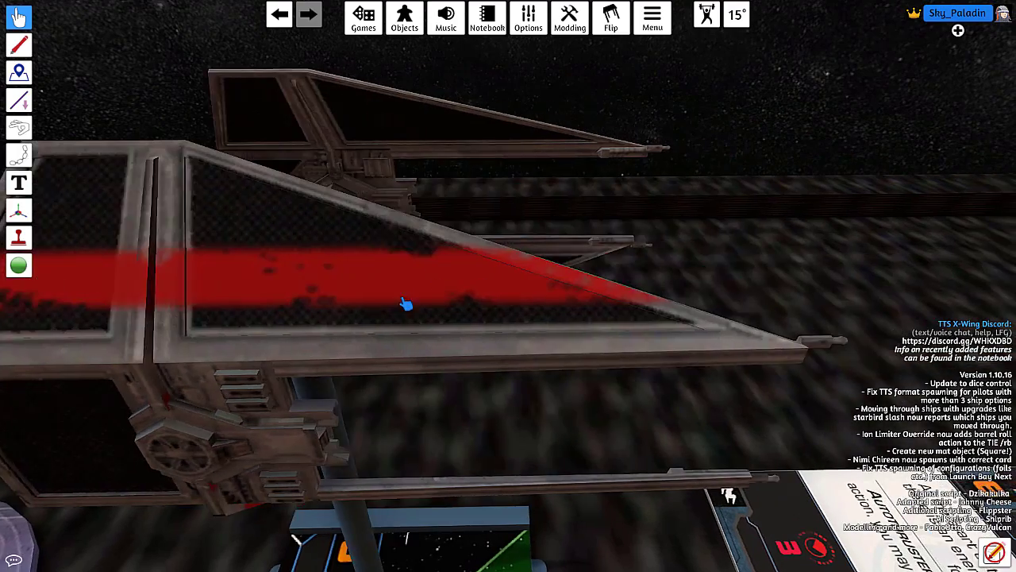
pyautogui.press('a')
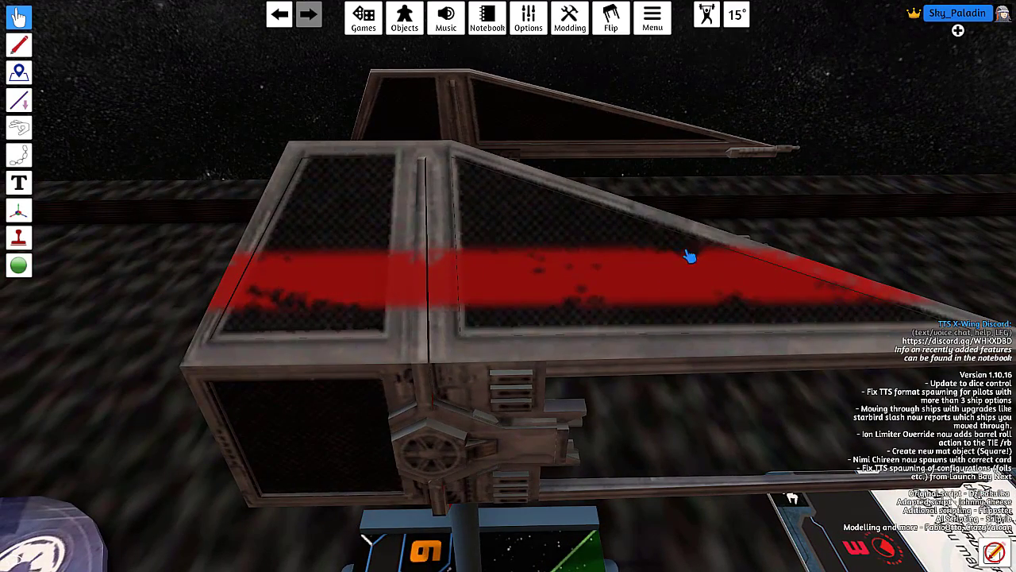
pyautogui.scroll(-3, 275, 335)
# - Go over to the painted ship collection and examine the red wing stripes on the two Scarif Base Pilot ships
pyautogui.rightClick(270, 338)
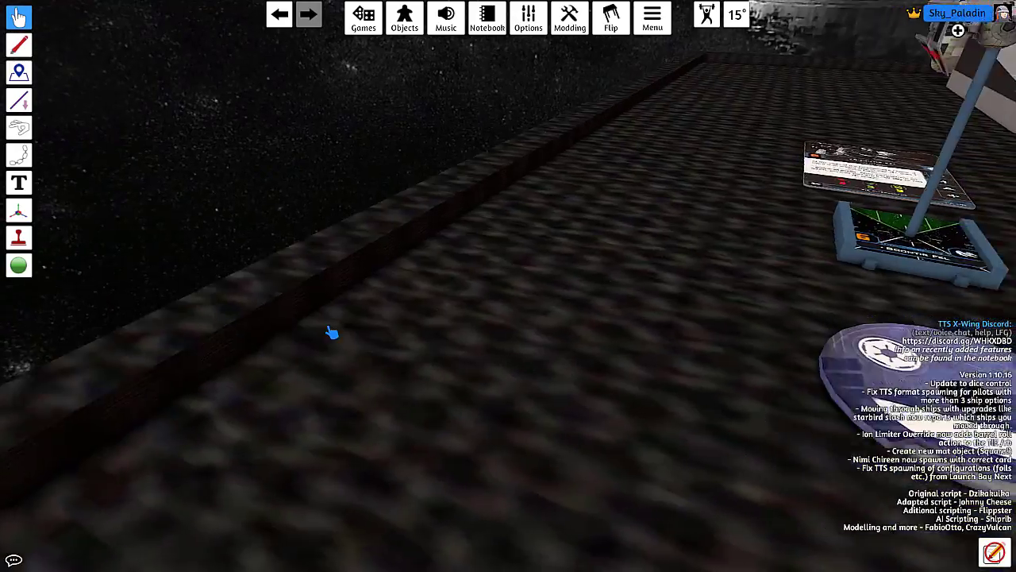
pyautogui.press('d')
pyautogui.scroll(-2, 342, 332)
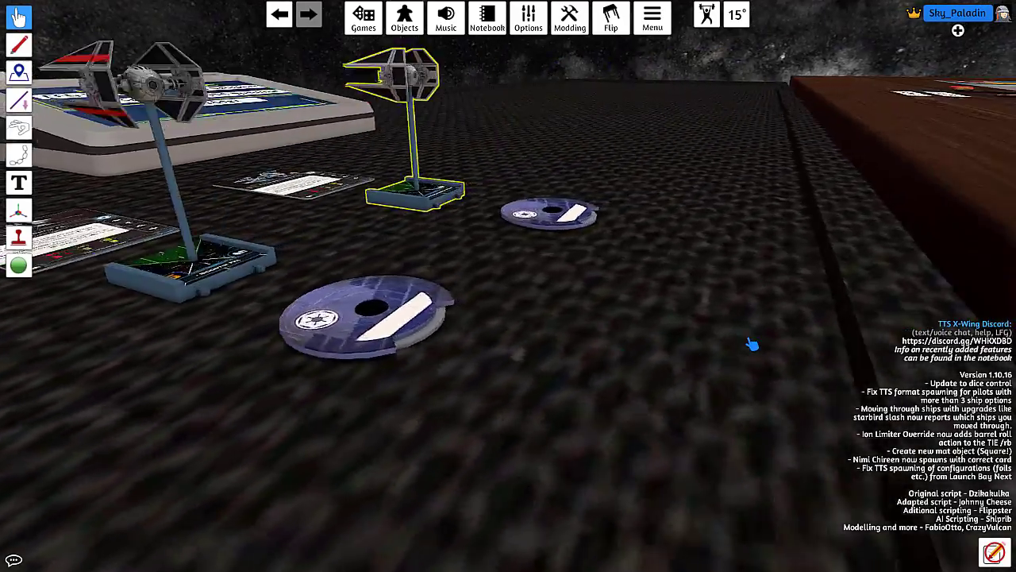
pyautogui.press('d')
pyautogui.rightClick(751, 341)
pyautogui.press('w')
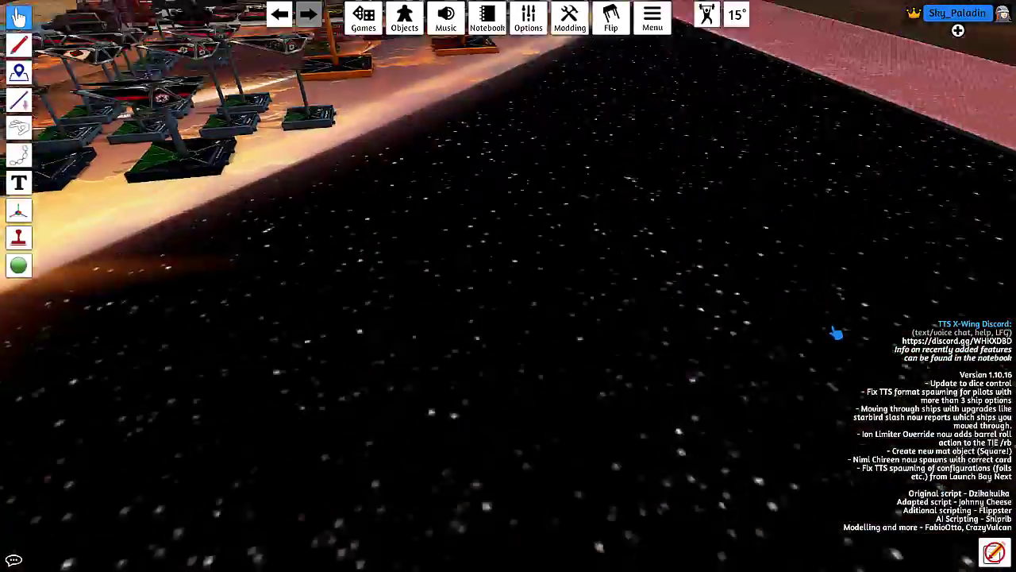
pyautogui.press('a')
pyautogui.press('d')
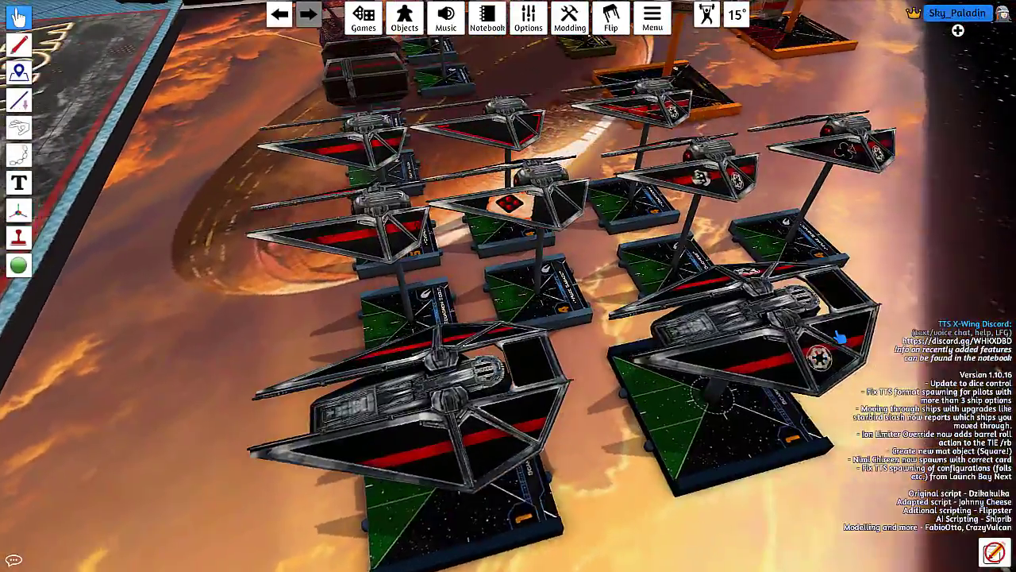
pyautogui.scroll(2, 840, 337)
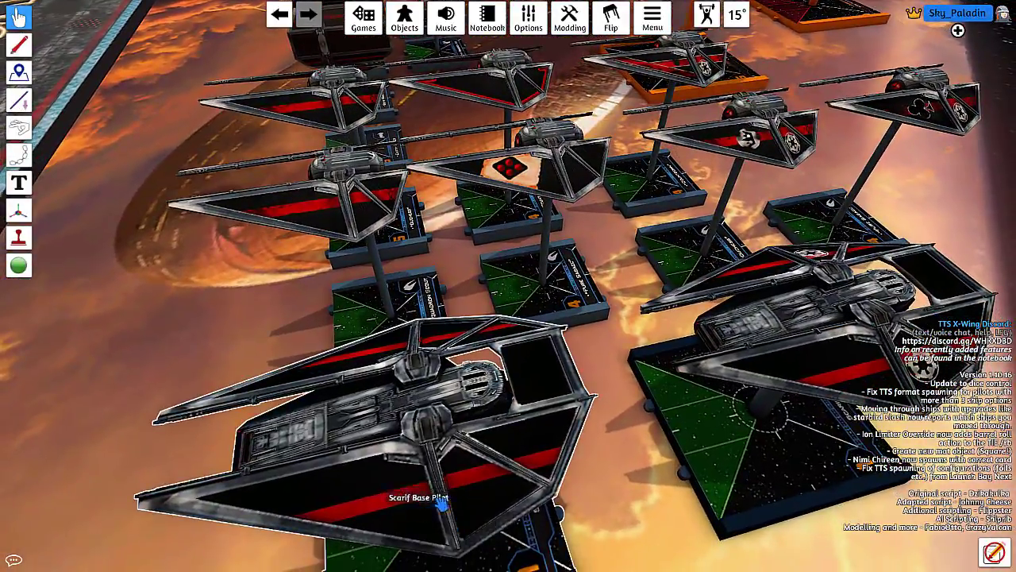
pyautogui.press('d')
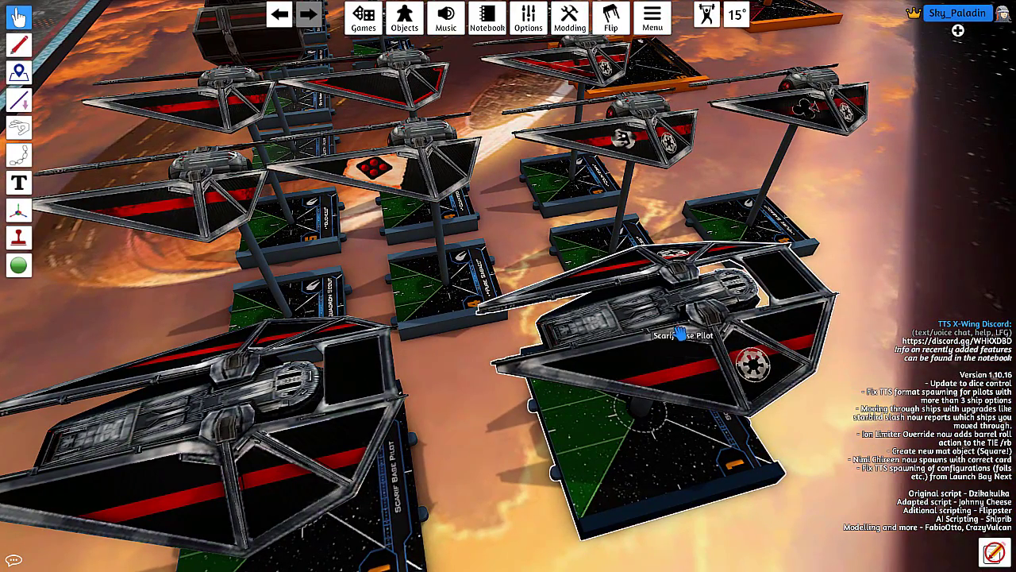
# - Examine the wing stripes and emblems on the Black Squadron Scout, "Duchess" and "Pure Sabacc" ships
pyautogui.press('a')
pyautogui.press('w')
pyautogui.press('w')
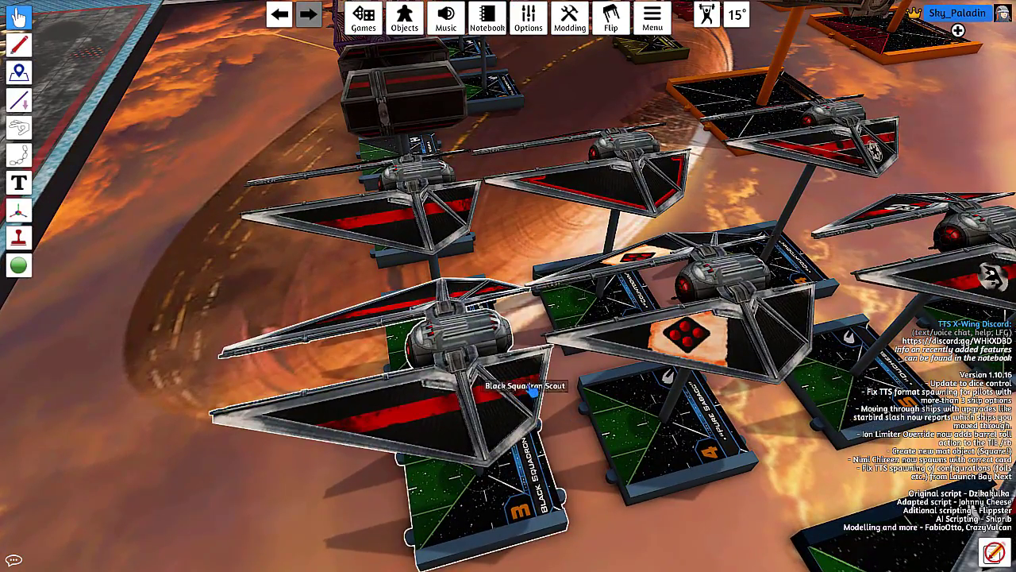
pyautogui.press('w')
pyautogui.press('d')
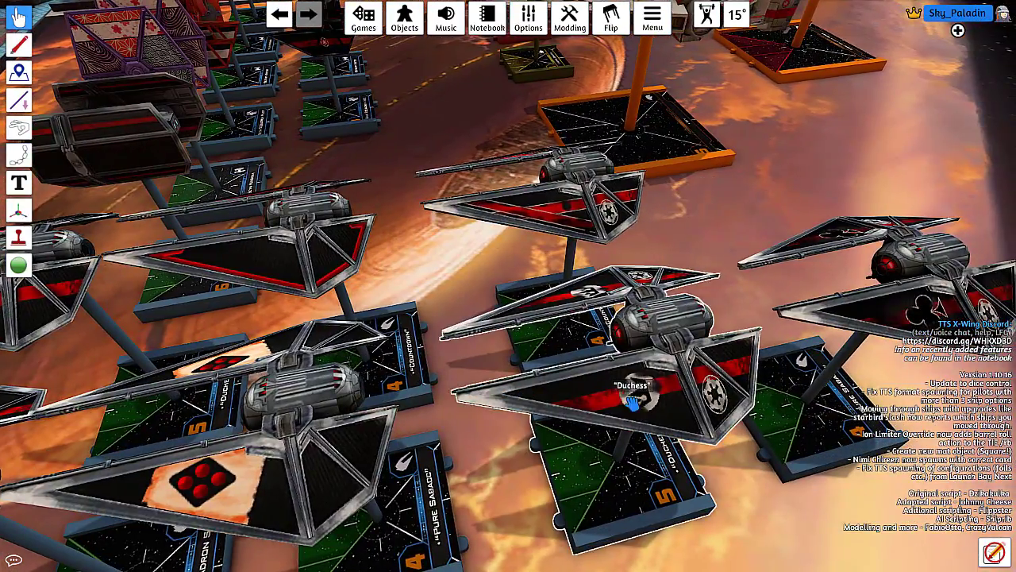
pyautogui.press('d')
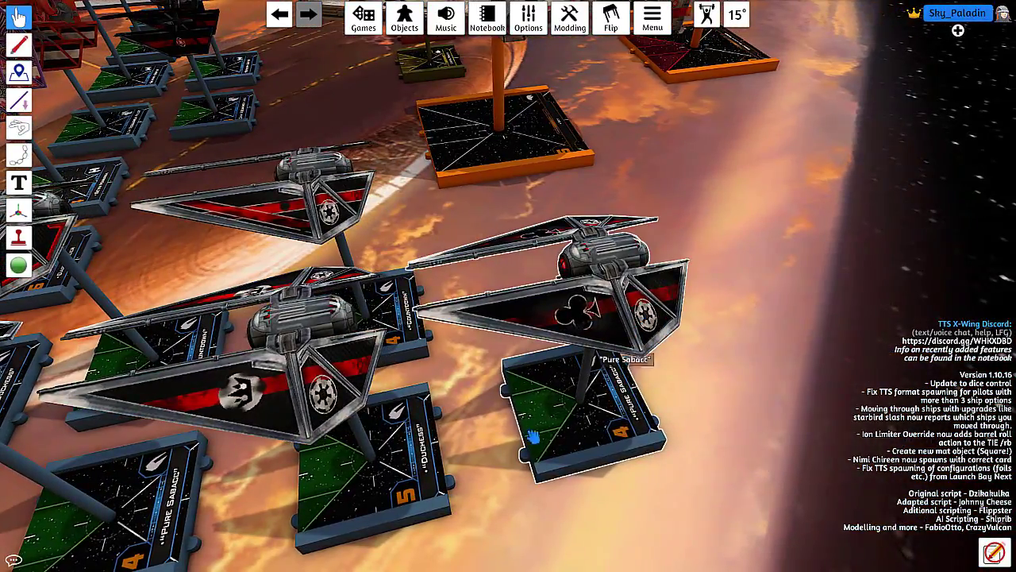
pyautogui.press('s')
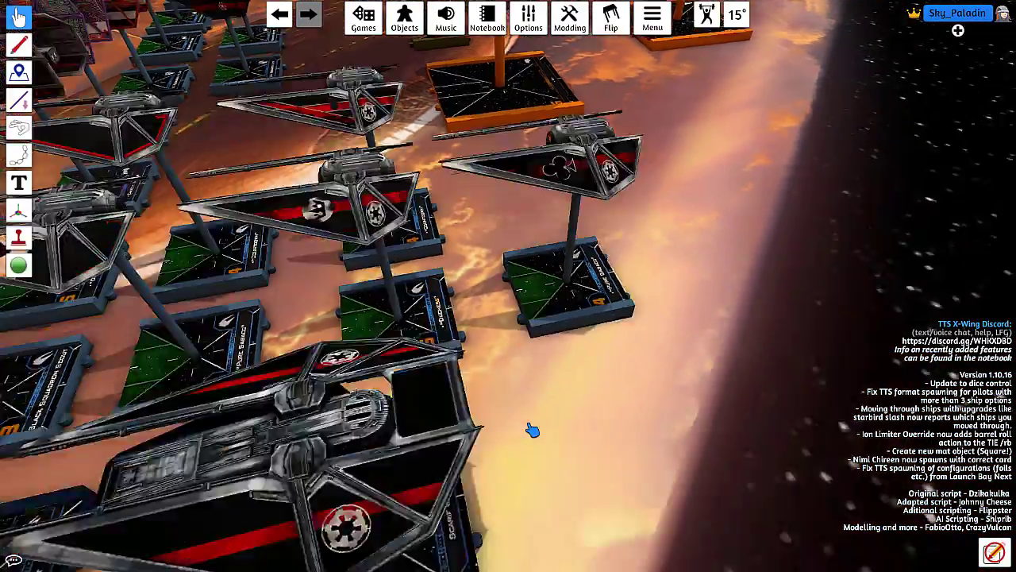
pyautogui.press('a')
pyautogui.press('s')
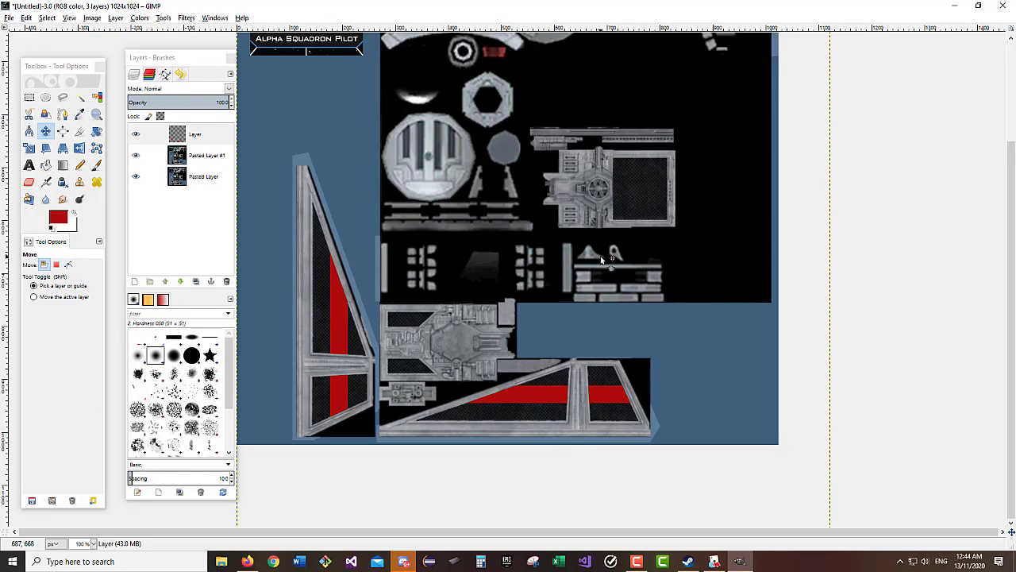
# - Return to GIMP, copy the stripe layer's contents into a new layer, and hide the original stripe layer
pyautogui.click(205, 138)
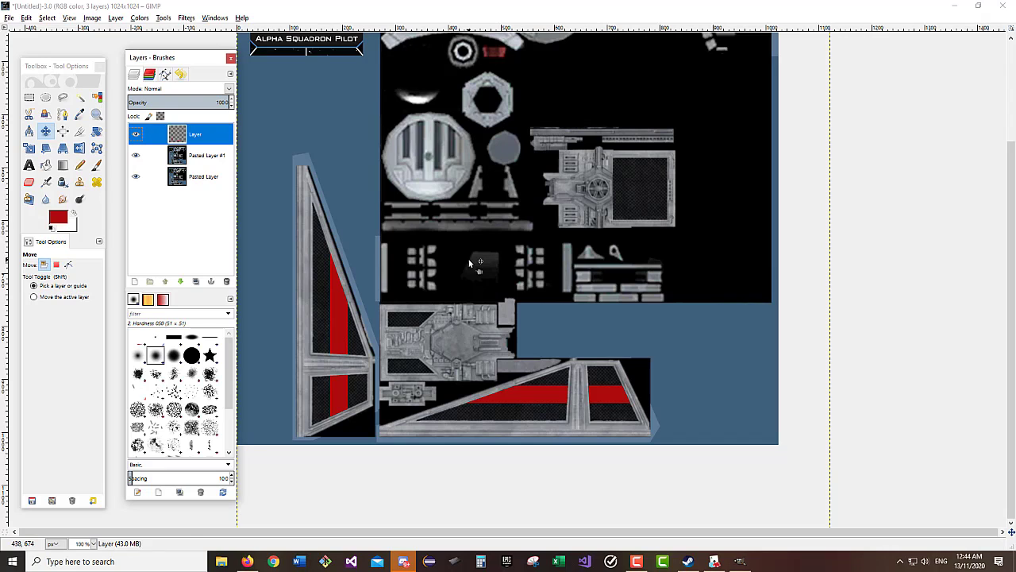
pyautogui.hotkey('ctrl', 'c')
pyautogui.hotkey('ctrl', 'v')
pyautogui.rightClick(202, 135)
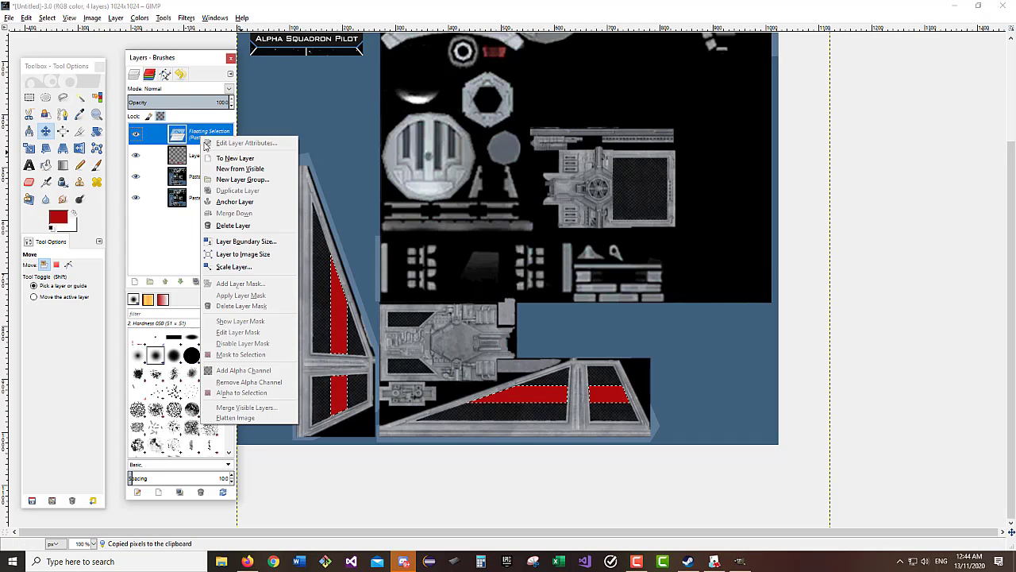
pyautogui.click(235, 158)
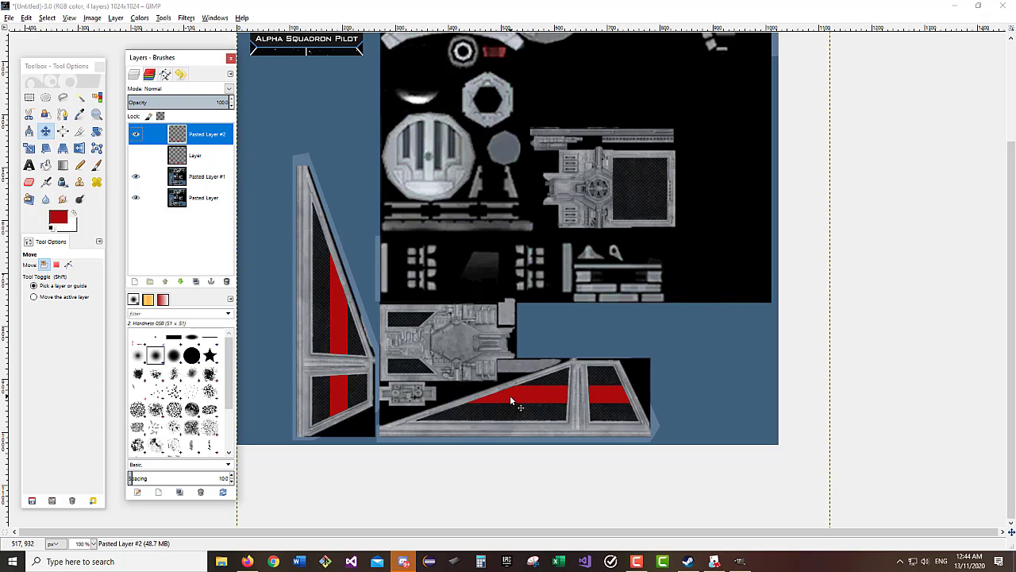
pyautogui.scroll(3, 565, 412)
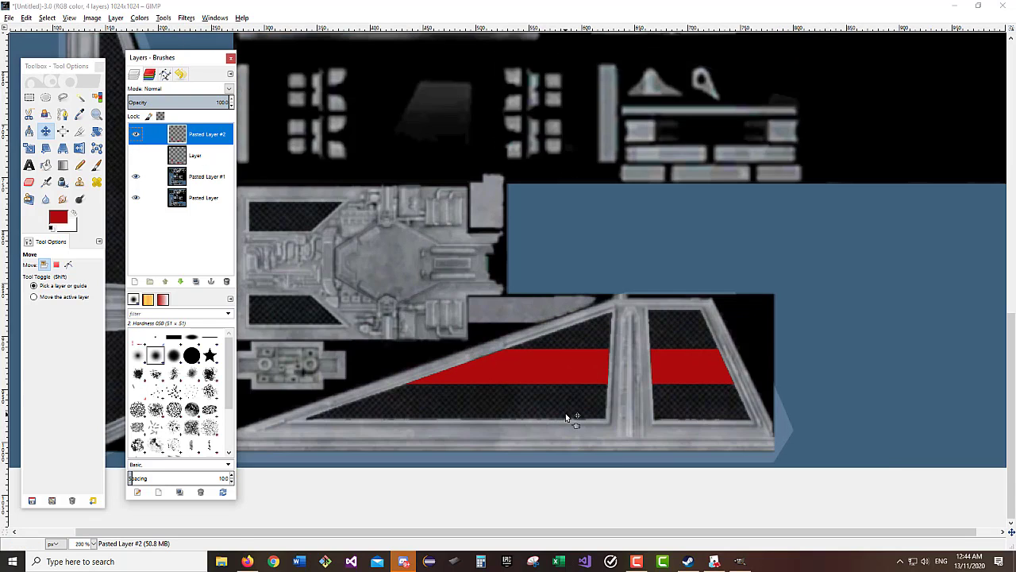
pyautogui.click(81, 98)
pyautogui.click(715, 341)
pyautogui.keyDown('shift'); pyautogui.click(579, 344); pyautogui.keyUp('shift')
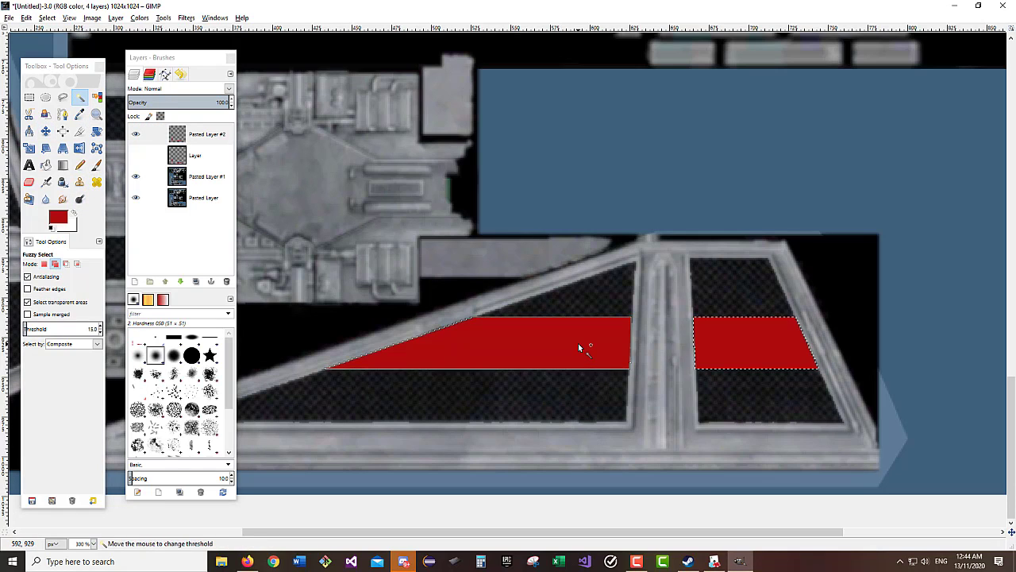
pyautogui.hscroll(-5, 446, 360)
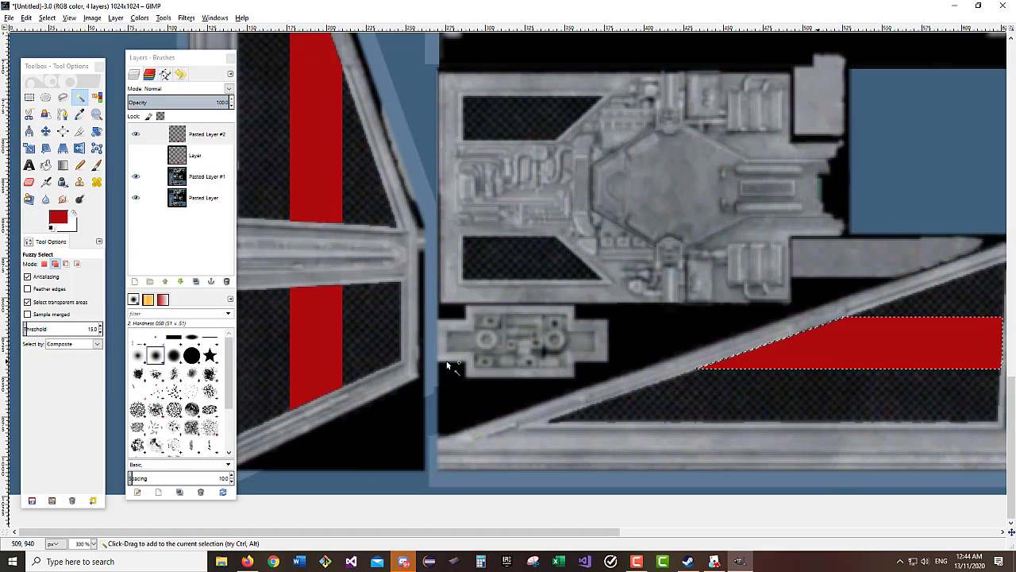
pyautogui.keyDown('shift'); pyautogui.click(321, 193); pyautogui.keyUp('shift')
pyautogui.hotkey('ctrl', 'a')
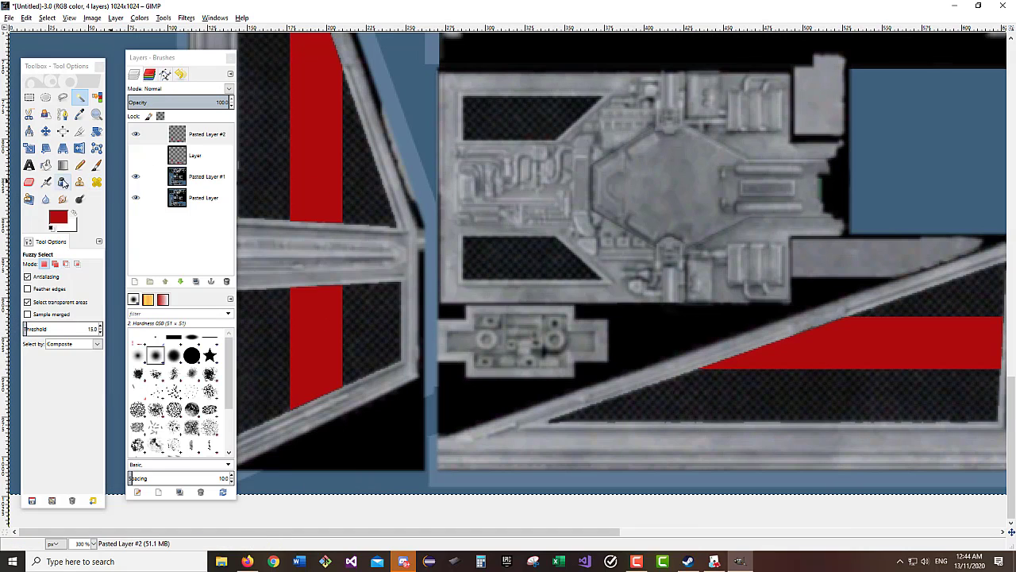
# - Set the foreground colour to dark red 870000, try an Airbrush stroke along the upright wing's lower stripe edge, and undo the stroke
pyautogui.click(45, 182)
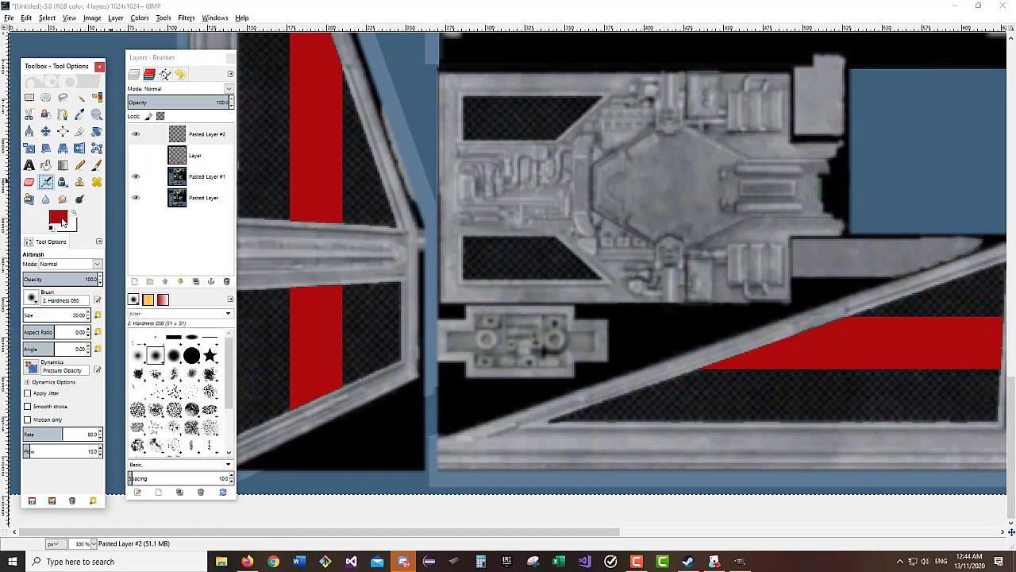
pyautogui.click(62, 221)
pyautogui.click(298, 358)
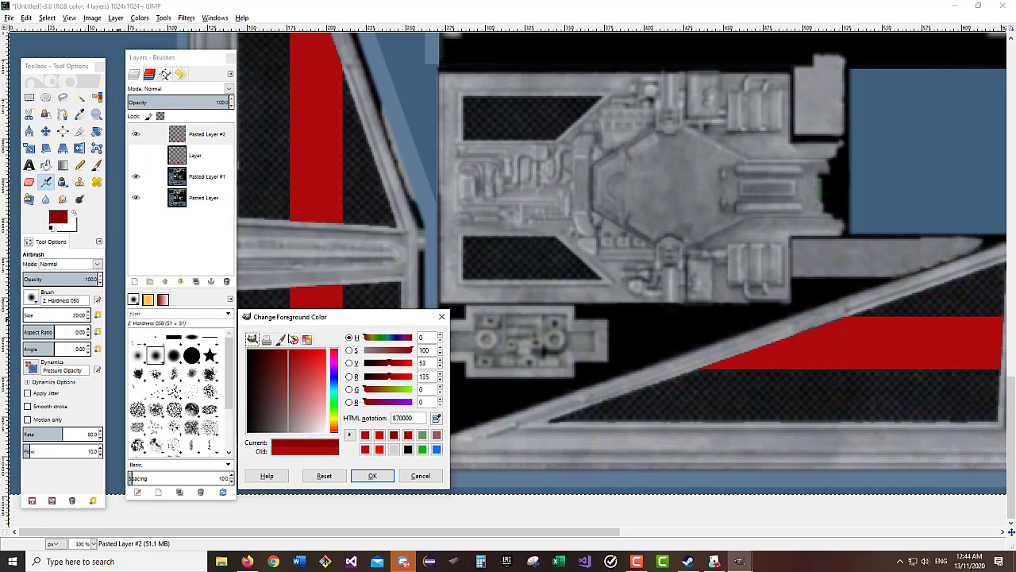
pyautogui.click(372, 476)
pyautogui.moveTo(343, 330); pyautogui.dragTo(341, 375)
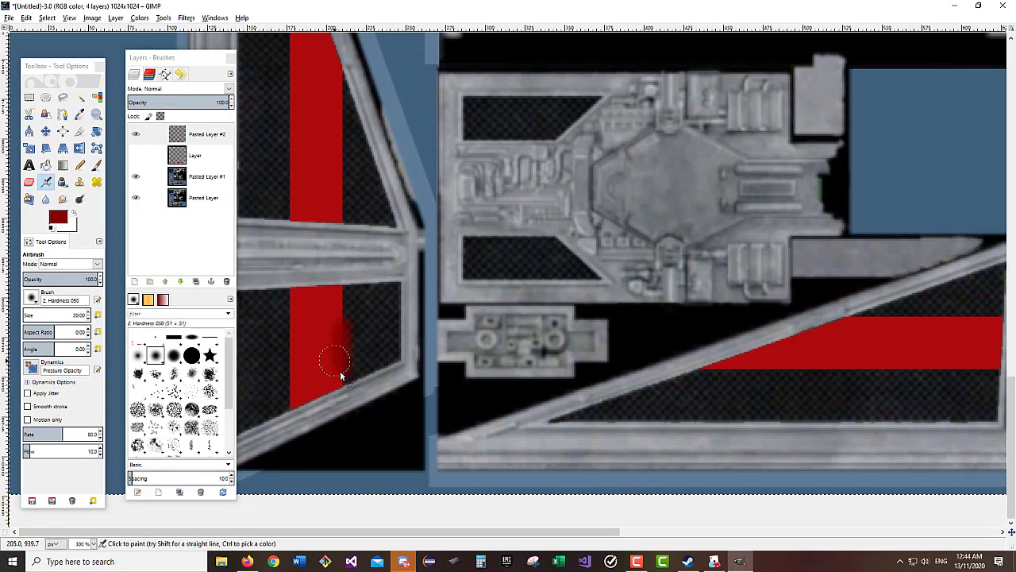
pyautogui.hotkey('ctrl', 'z')
# - Select all four red stripe sections across both wings as one combined selection with Fuzzy Select
pyautogui.click(80, 97)
pyautogui.click(330, 319)
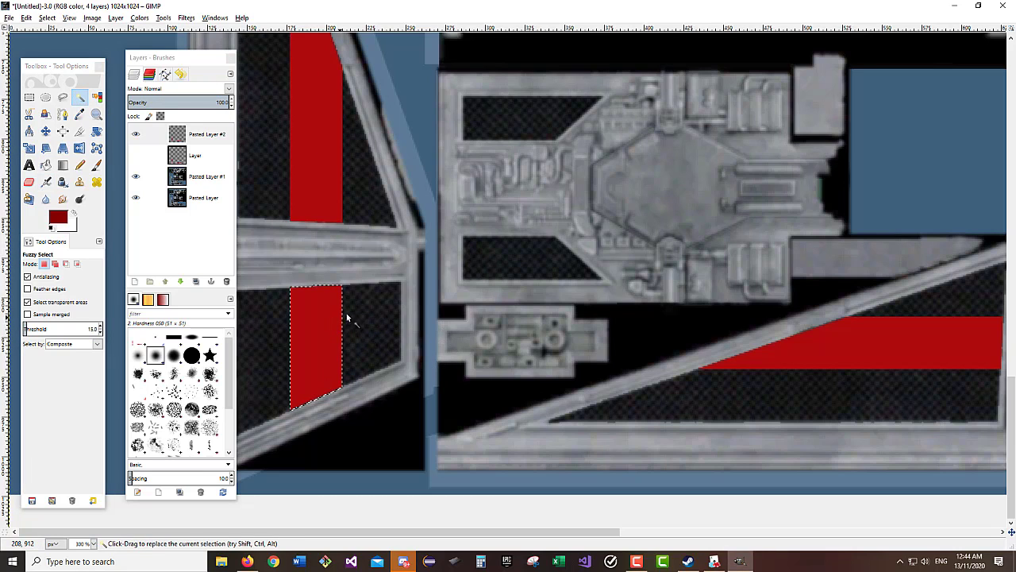
pyautogui.keyDown('shift'); pyautogui.click(319, 172); pyautogui.keyUp('shift')
pyautogui.hscroll(2, 367, 282)
pyautogui.keyDown('shift'); pyautogui.click(586, 341); pyautogui.keyUp('shift')
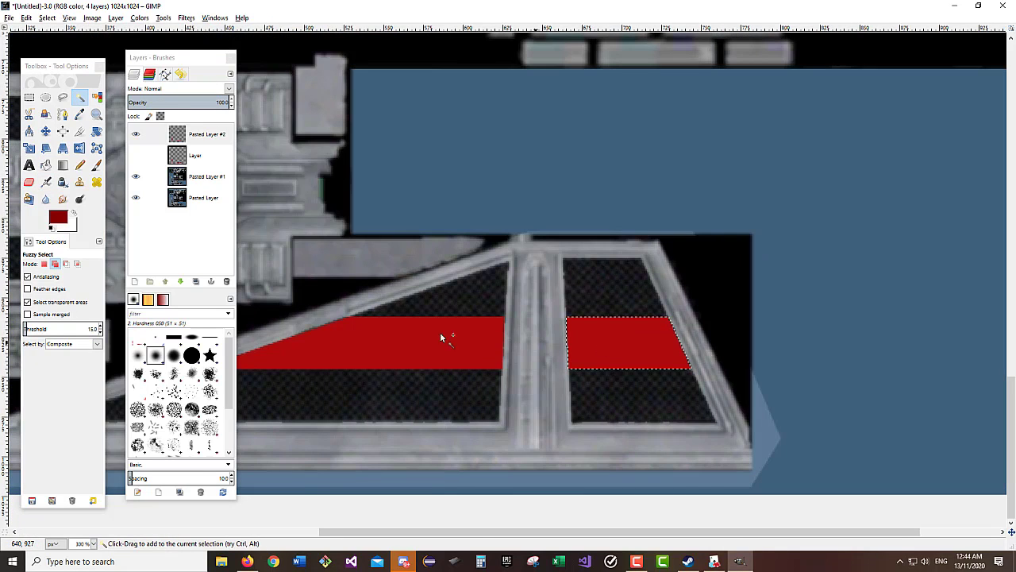
pyautogui.keyDown('shift'); pyautogui.click(441, 337); pyautogui.keyUp('shift')
pyautogui.hscroll(-5, 355, 397)
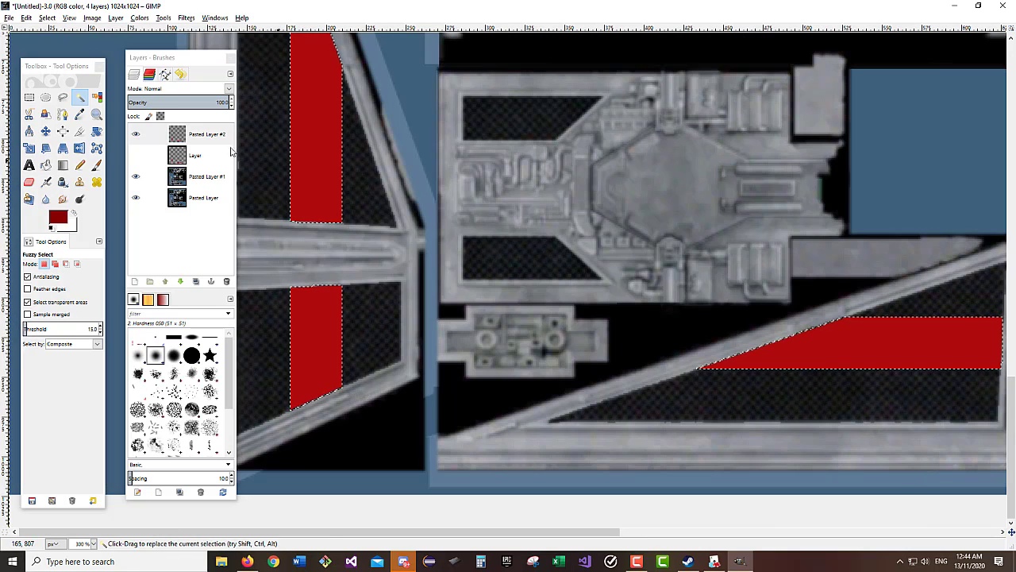
pyautogui.click(48, 182)
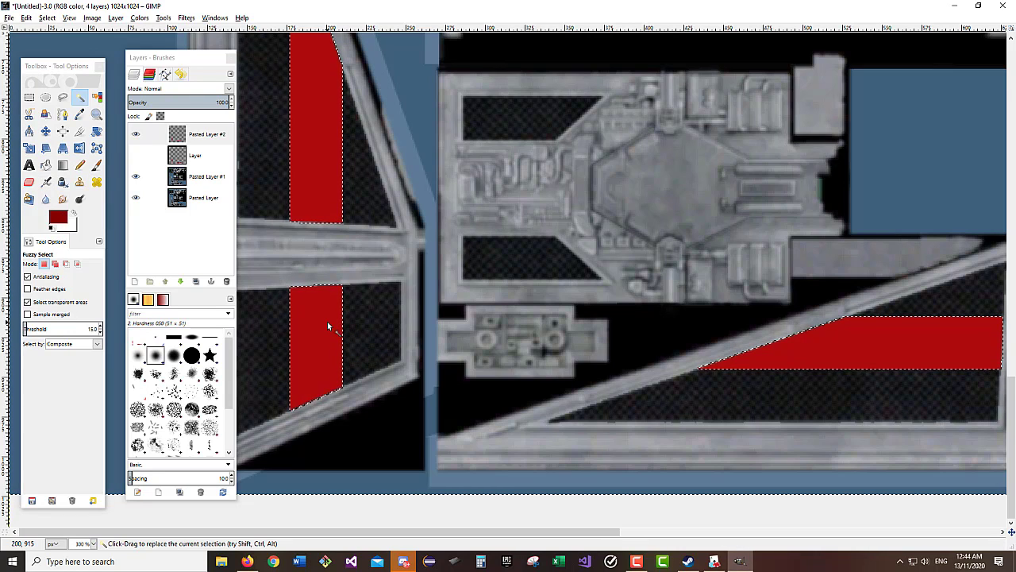
pyautogui.click(45, 182)
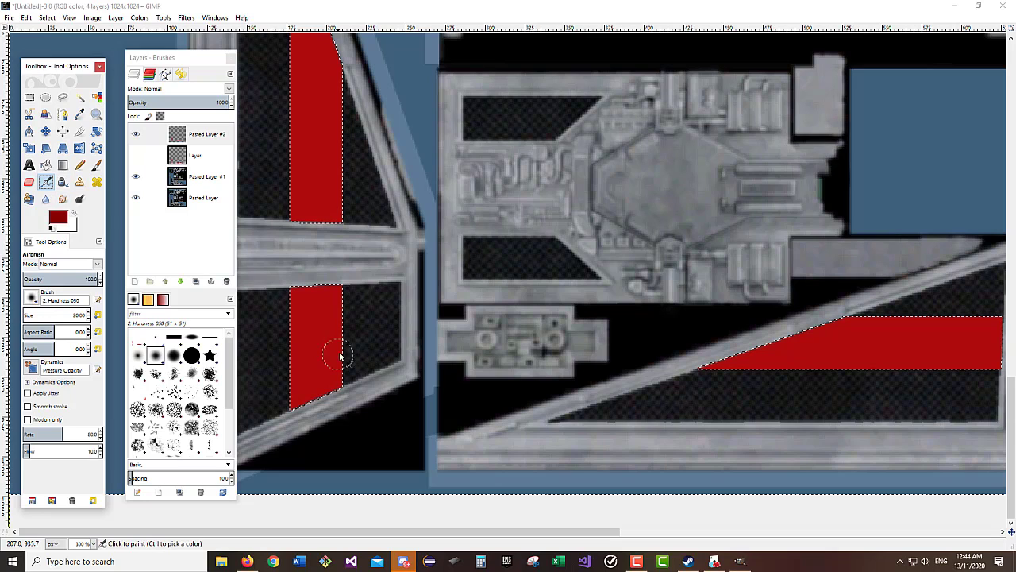
pyautogui.click(326, 307)
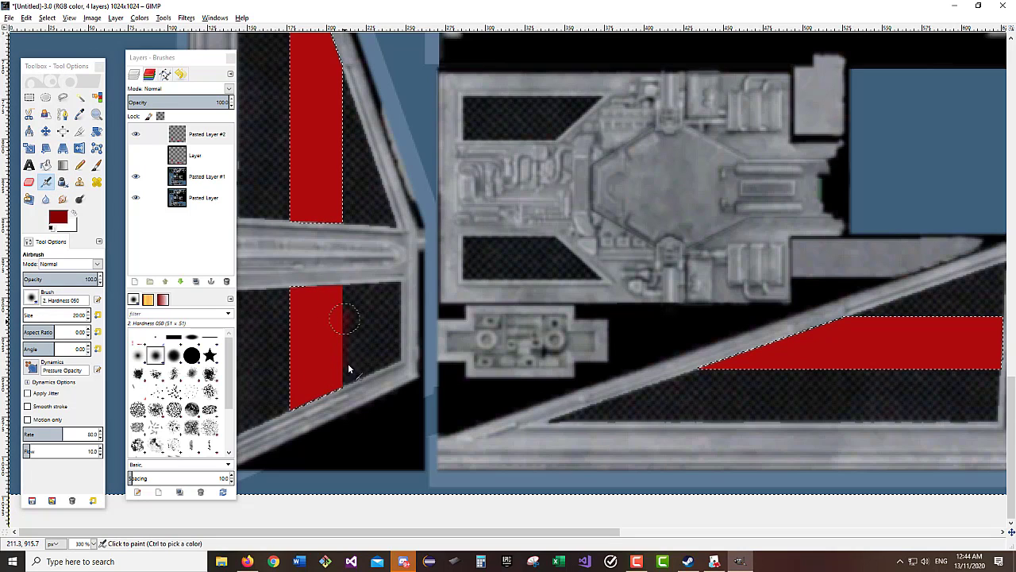
pyautogui.moveTo(348, 368)
pyautogui.mouseDown()
pyautogui.moveTo(370, 325)
pyautogui.moveTo(363, 347)
pyautogui.mouseUp()
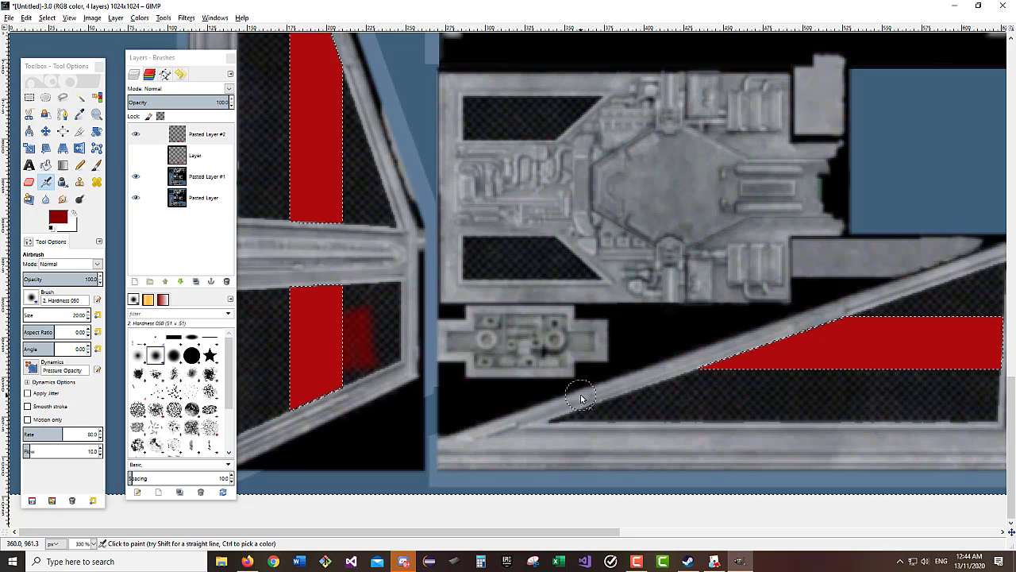
pyautogui.hotkey('ctrl', 'z')
pyautogui.hotkey('ctrl', 'shift', 'a')
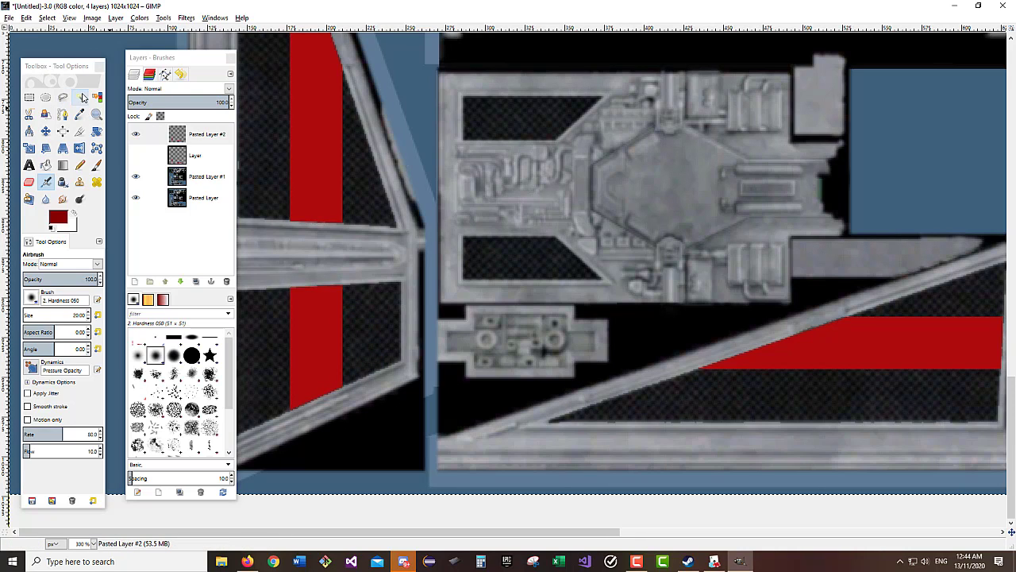
# - Reselect all four red stripe sections on the upright and horizontal wings with Fuzzy Select
pyautogui.click(80, 97)
pyautogui.click(327, 179)
pyautogui.keyDown('shift'); pyautogui.click(323, 320); pyautogui.keyUp('shift')
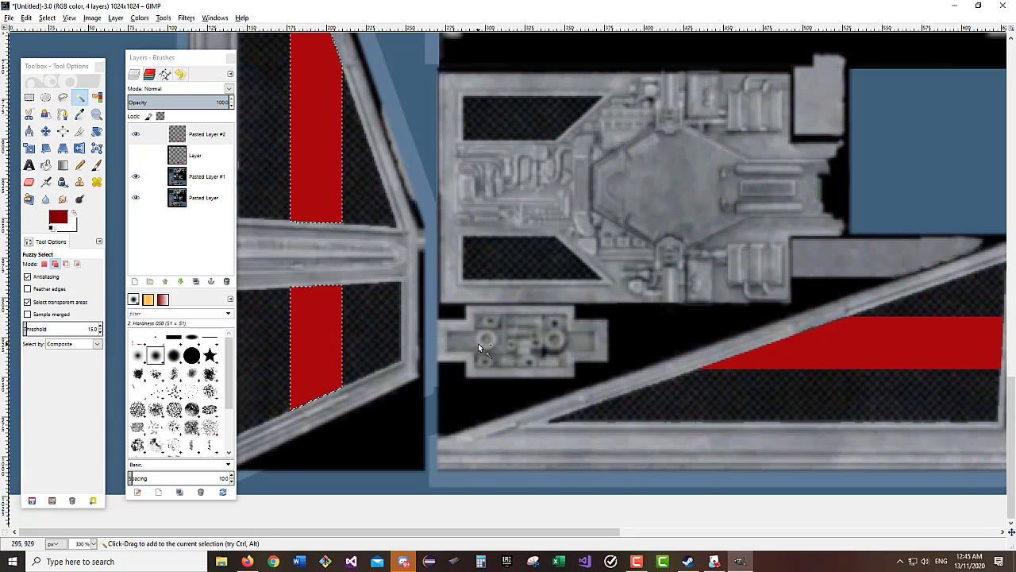
pyautogui.hscroll(2, 478, 344)
pyautogui.keyDown('shift'); pyautogui.click(609, 324); pyautogui.keyUp('shift')
pyautogui.keyDown('shift'); pyautogui.click(496, 337); pyautogui.keyUp('shift')
pyautogui.hscroll(-2, 357, 338)
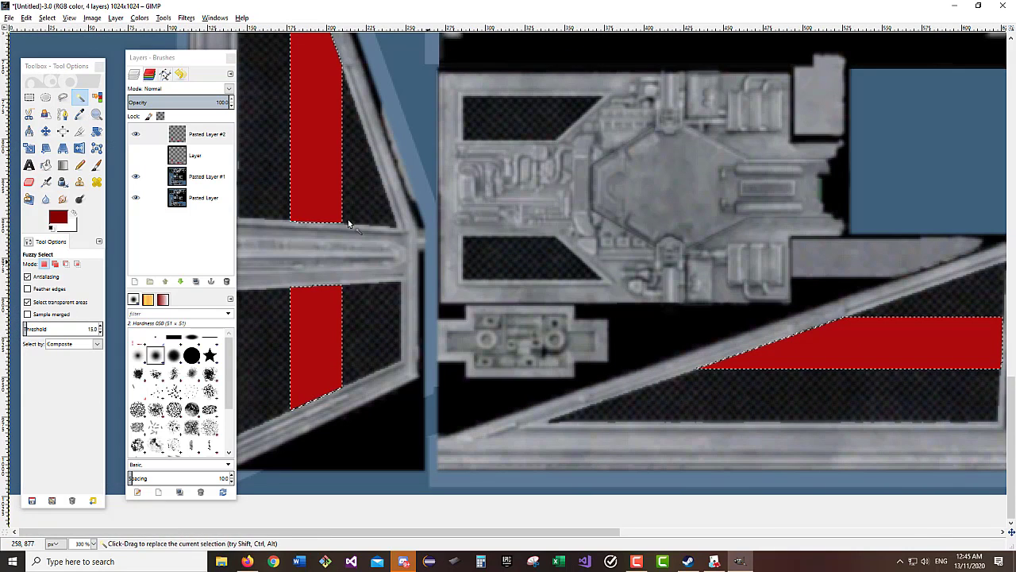
# - Airbrush dark red shading along the ends and slanted edges of the upright wing's two stripe sections
pyautogui.click(45, 182)
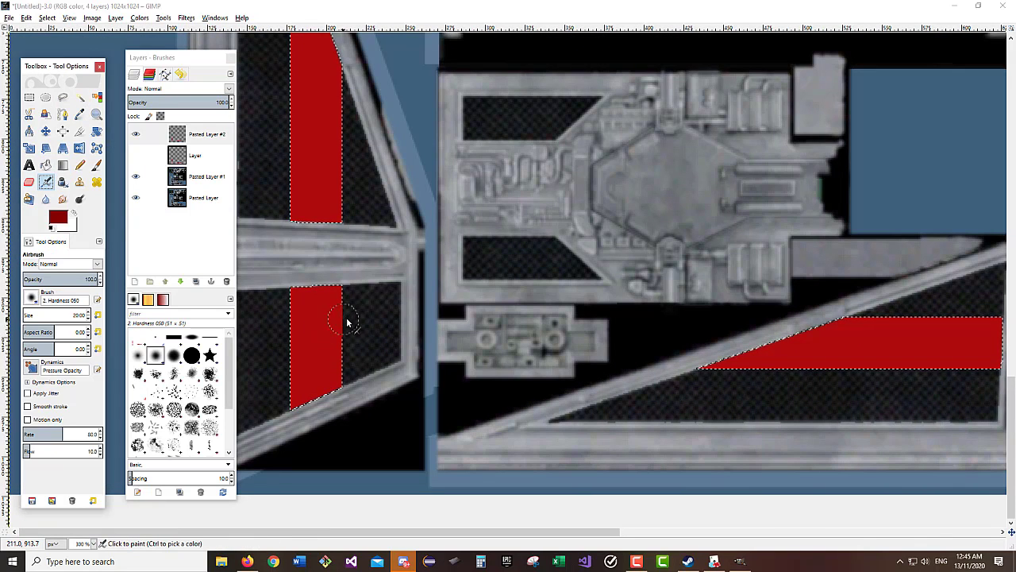
pyautogui.moveTo(346, 319)
pyautogui.mouseDown()
pyautogui.moveTo(337, 357)
pyautogui.moveTo(314, 361)
pyautogui.moveTo(376, 357)
pyautogui.mouseUp()
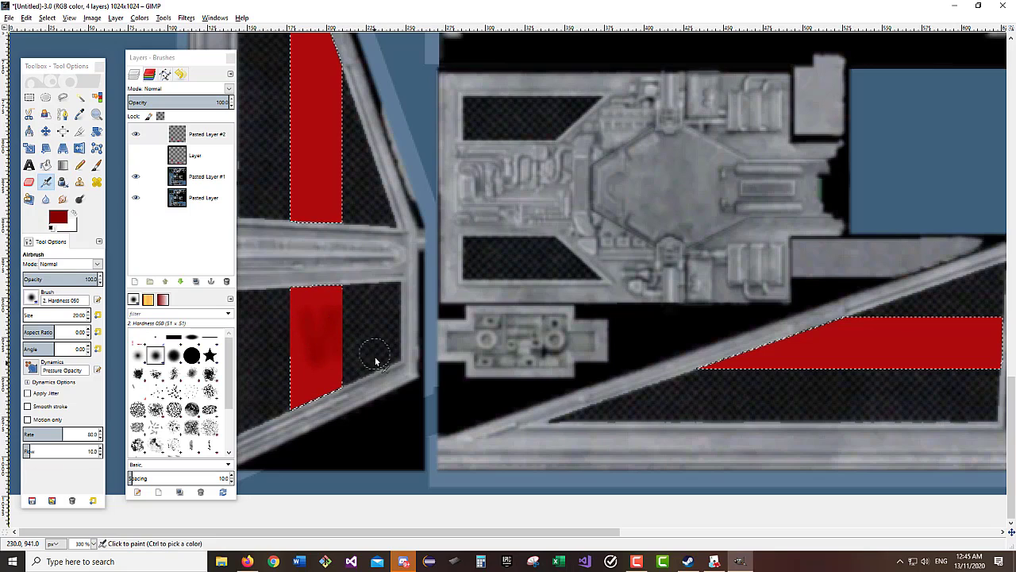
pyautogui.hotkey('ctrl', 'z')
pyautogui.hotkey('ctrl', 'z')
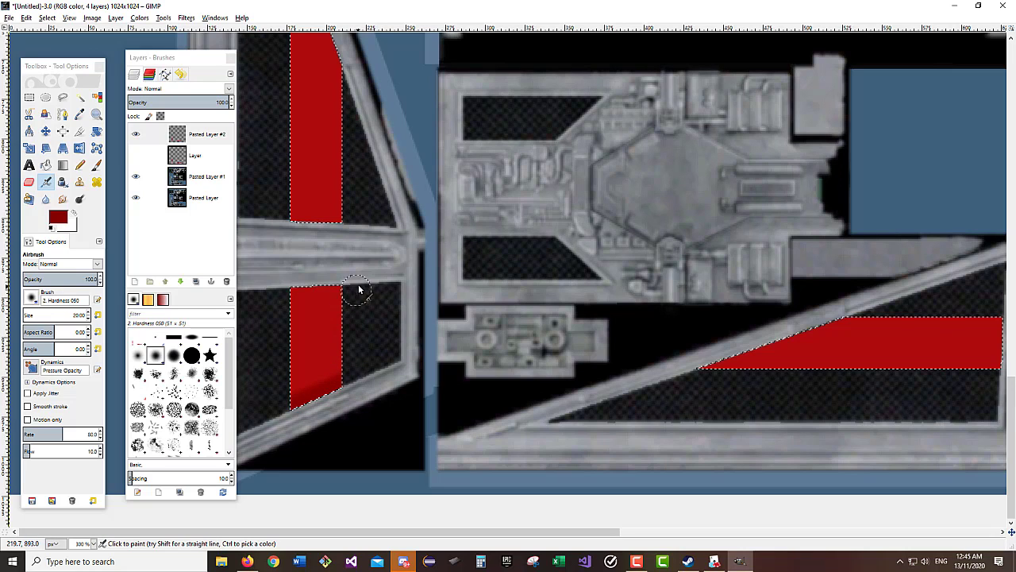
pyautogui.moveTo(300, 296); pyautogui.dragTo(352, 299)
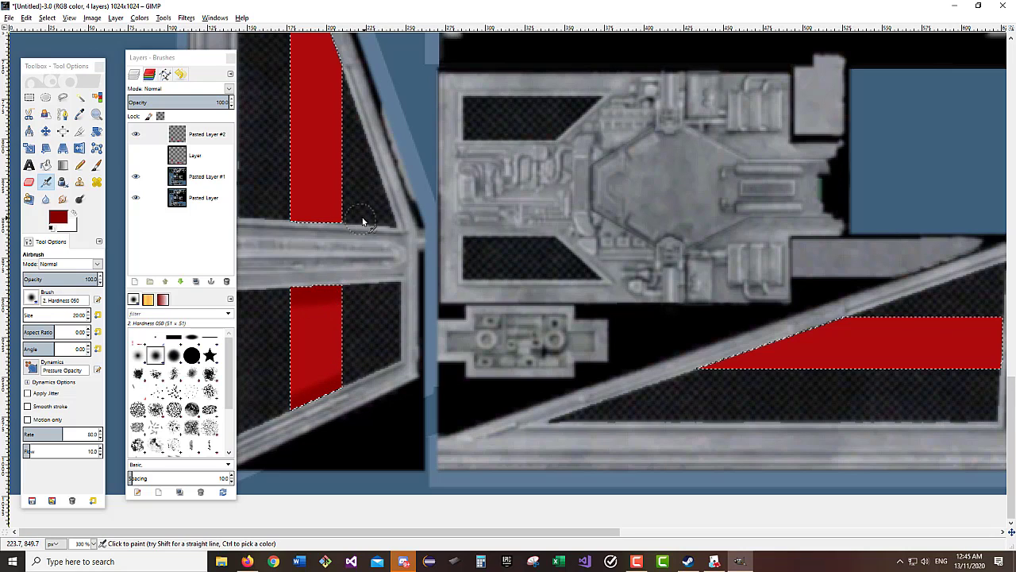
pyautogui.scroll(3, 352, 262)
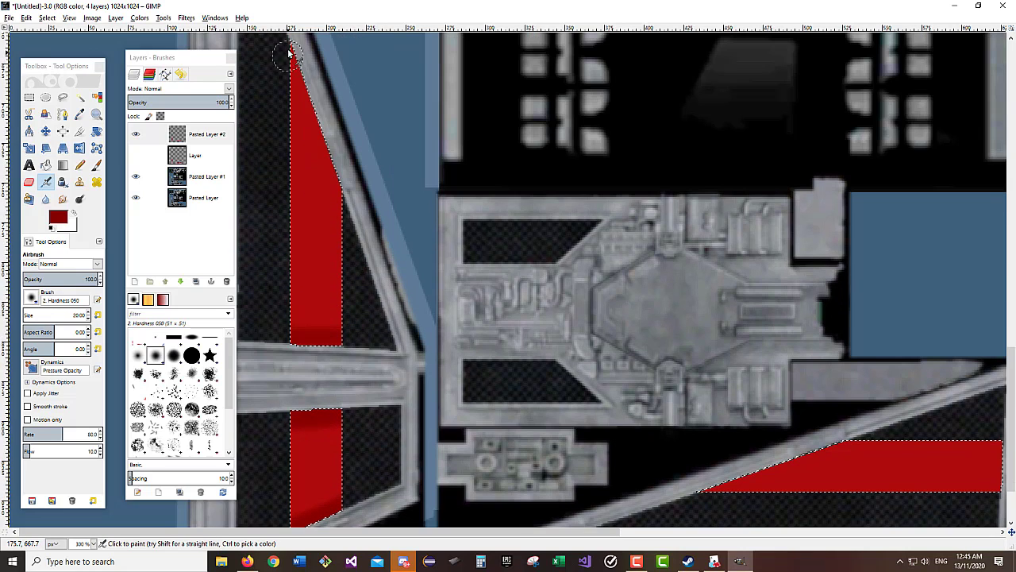
pyautogui.moveTo(290, 53)
pyautogui.mouseDown()
pyautogui.moveTo(307, 80)
pyautogui.moveTo(333, 205)
pyautogui.mouseUp()
pyautogui.moveTo(311, 108)
pyautogui.mouseDown()
pyautogui.moveTo(280, 48)
pyautogui.moveTo(324, 162)
pyautogui.moveTo(347, 180)
pyautogui.moveTo(286, 50)
pyautogui.mouseUp()
# - Airbrush dark red shading at the ends of the horizontal wing's two stripe sections
pyautogui.scroll(-2, 446, 356)
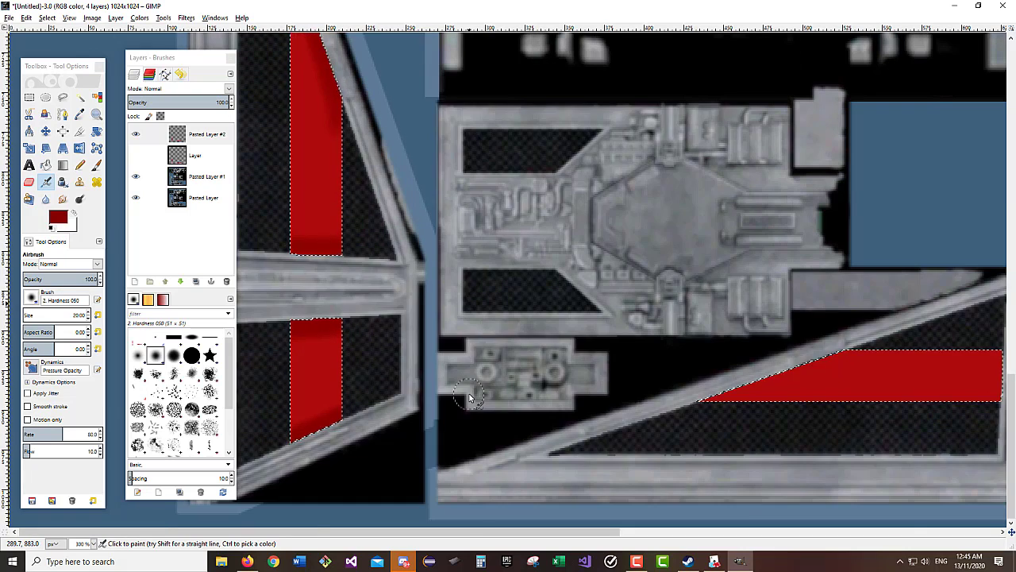
pyautogui.hscroll(5, 380, 405)
pyautogui.hscroll(-5, 370, 408)
pyautogui.moveTo(766, 373)
pyautogui.mouseDown()
pyautogui.moveTo(810, 370)
pyautogui.moveTo(676, 410)
pyautogui.moveTo(798, 369)
pyautogui.mouseUp()
pyautogui.hscroll(5, 718, 399)
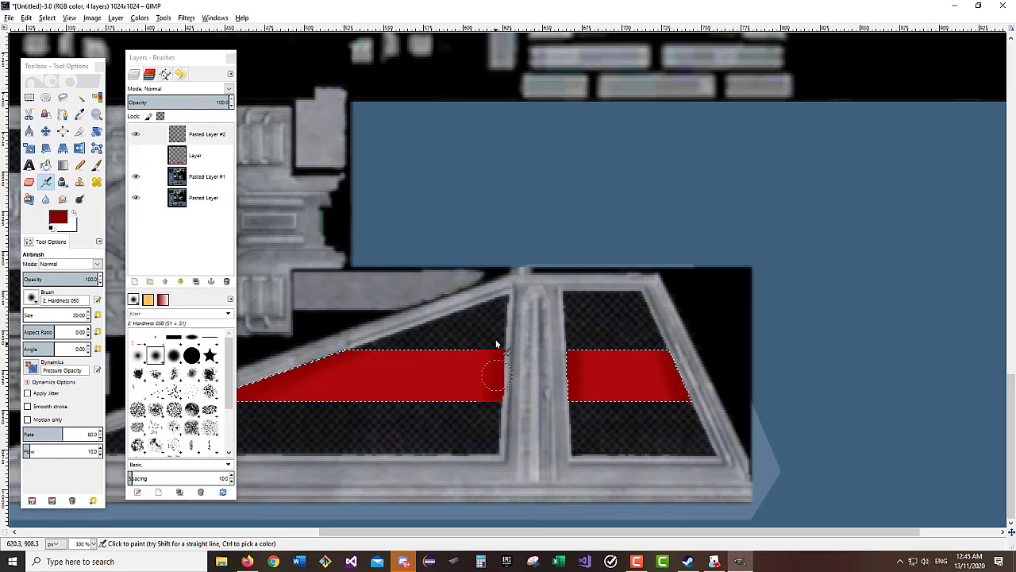
# - Change the foreground colour to bright red for the stripe highlights
pyautogui.hscroll(-2, 537, 432)
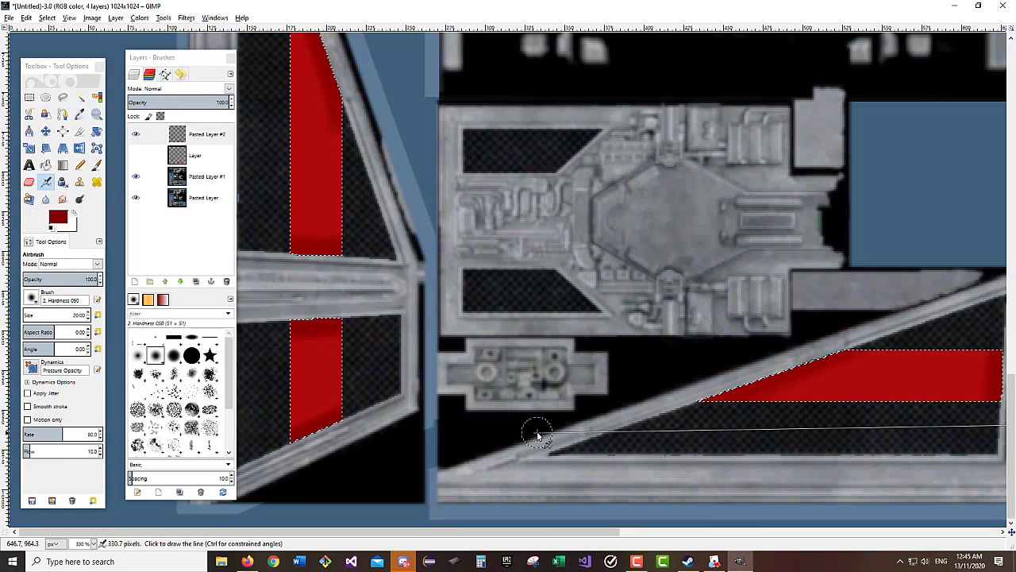
pyautogui.scroll(1, 458, 379)
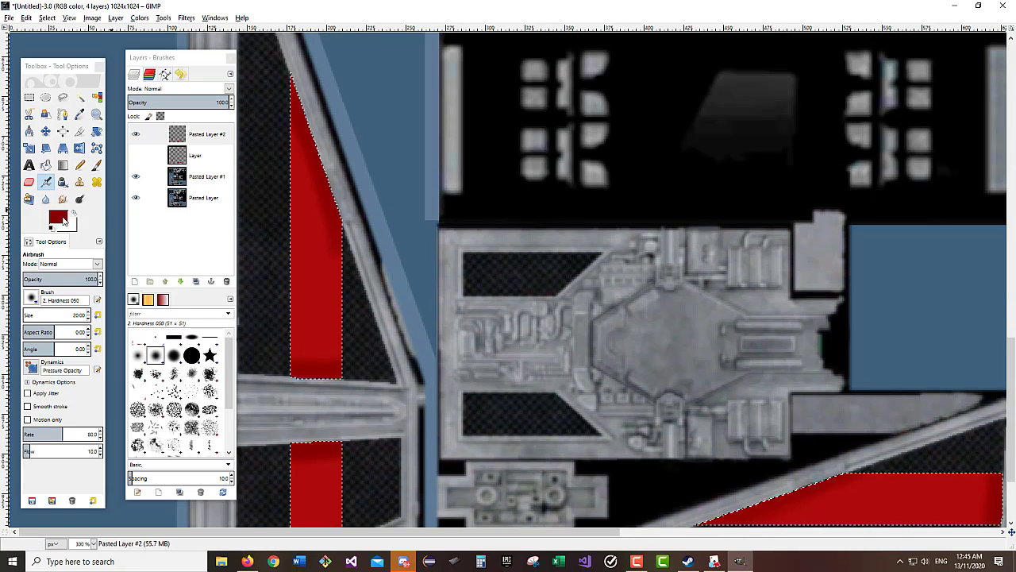
pyautogui.click(60, 219)
pyautogui.moveTo(305, 352); pyautogui.dragTo(323, 347)
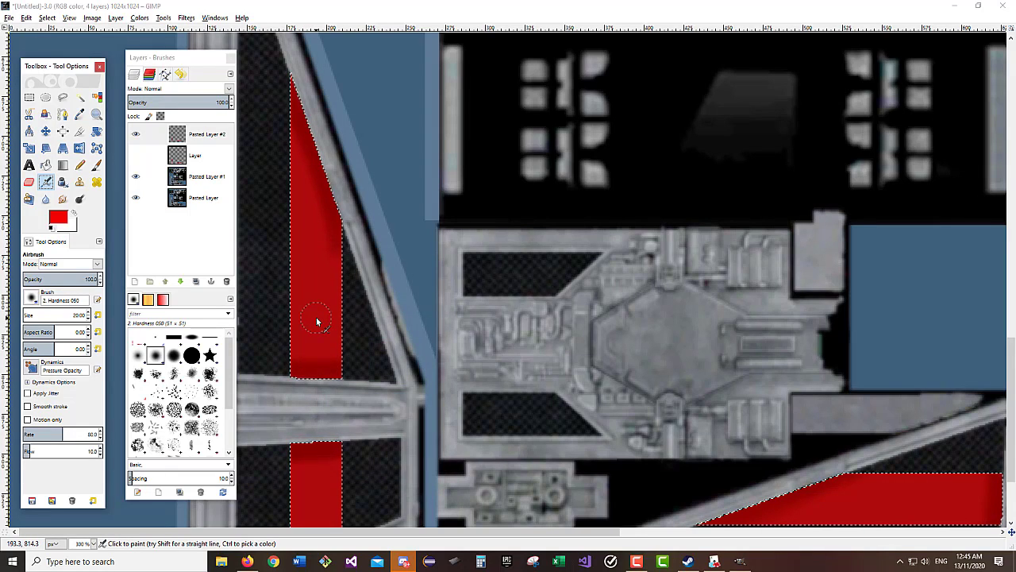
pyautogui.hotkey('ctrl', ',')
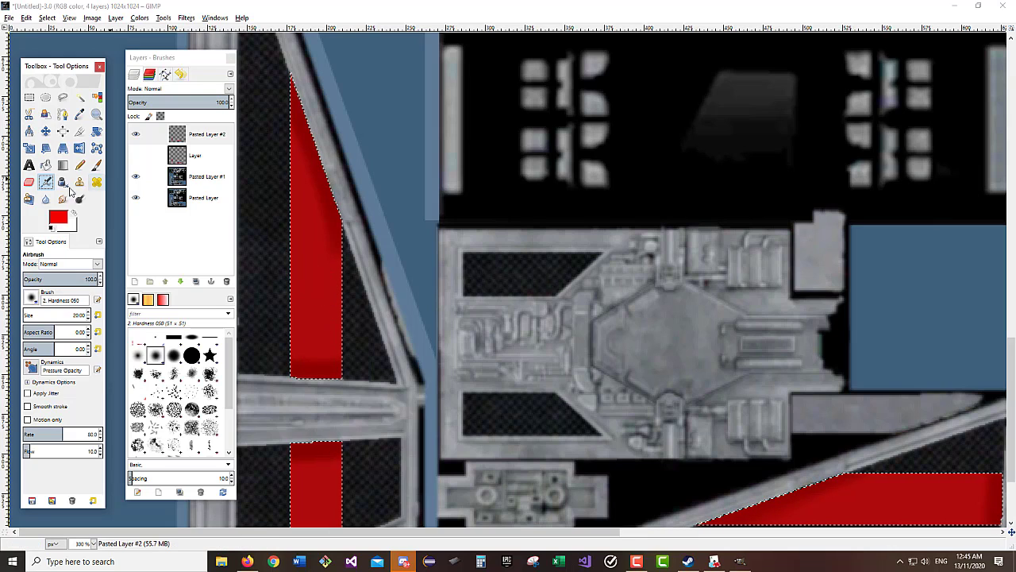
# - Try a bright red Airbrush stroke on the upright wing's long stripe section, undo it, and reduce the Airbrush opacity to 64.1
pyautogui.moveTo(315, 248)
pyautogui.mouseDown()
pyautogui.moveTo(312, 294)
pyautogui.moveTo(327, 260)
pyautogui.moveTo(311, 313)
pyautogui.mouseUp()
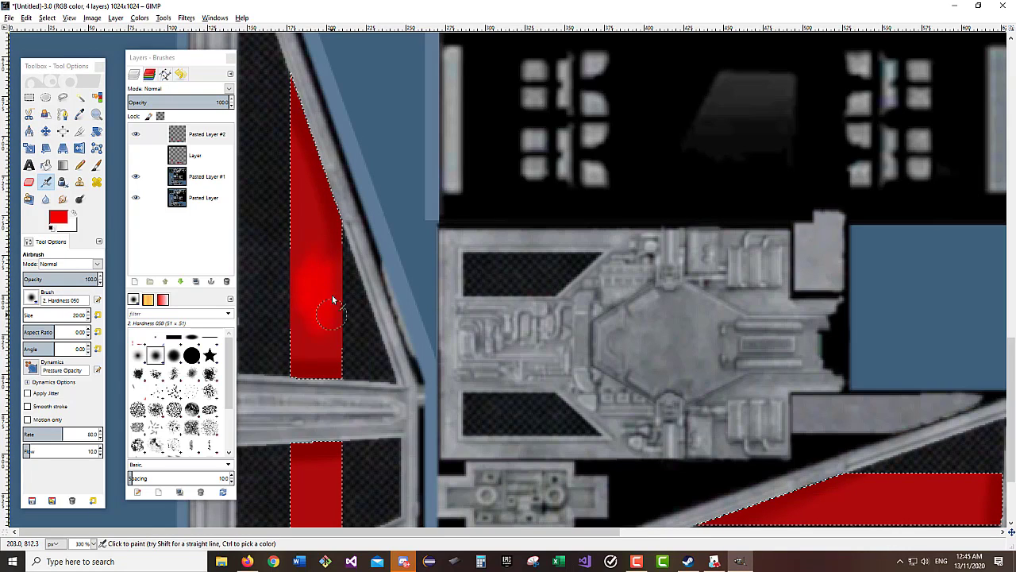
pyautogui.hotkey('ctrl', 'z')
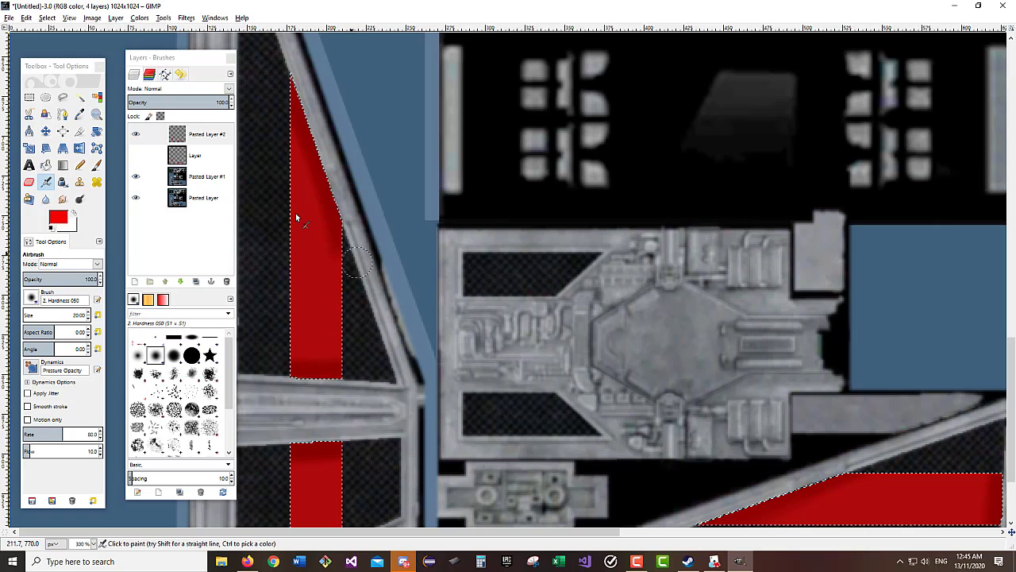
pyautogui.moveTo(100, 279); pyautogui.dragTo(70, 278)
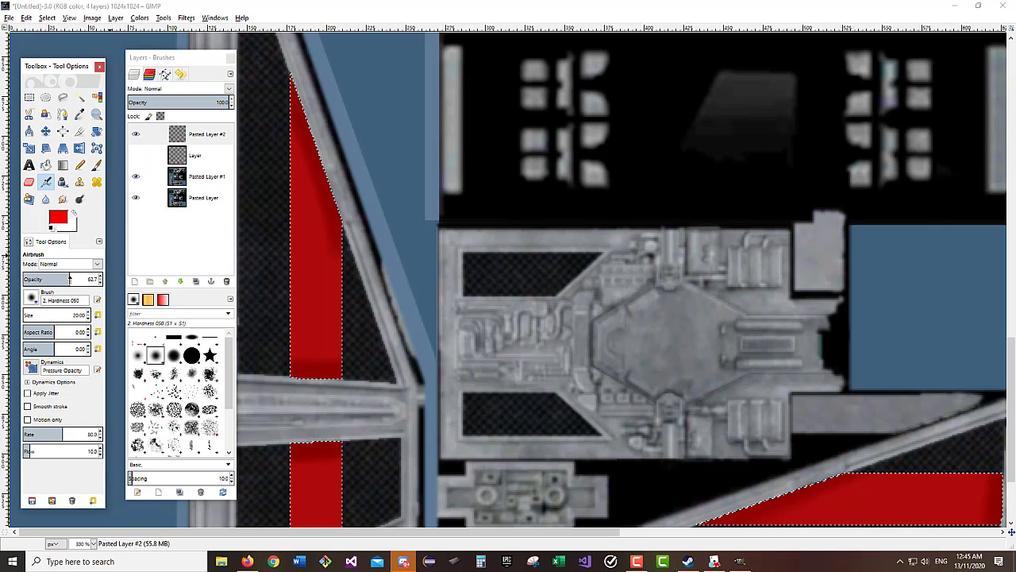
# - Airbrush bright red highlights onto the middle of the upright wing's two stripe sections
pyautogui.scroll(5, 321, 321)
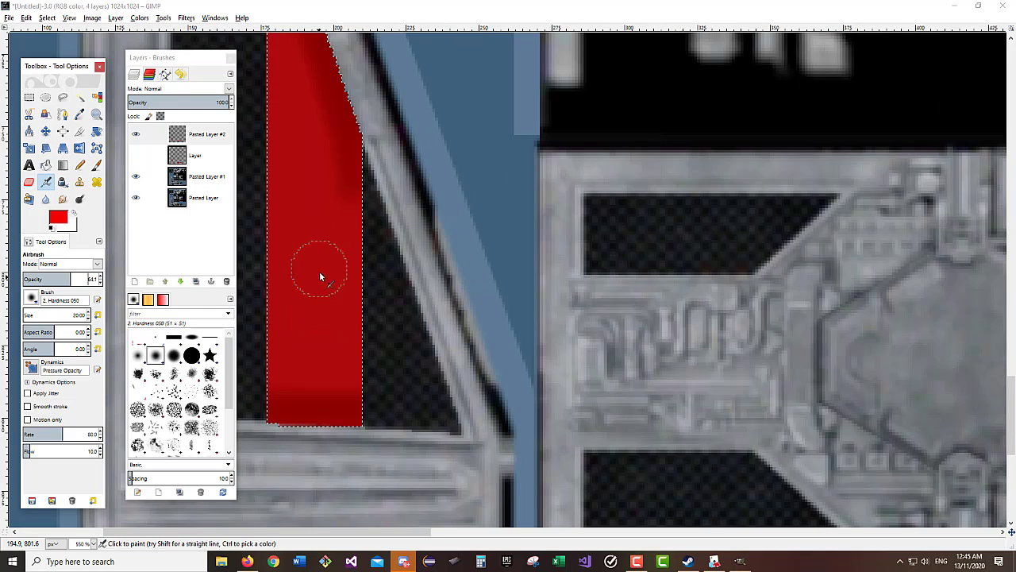
pyautogui.click(333, 231)
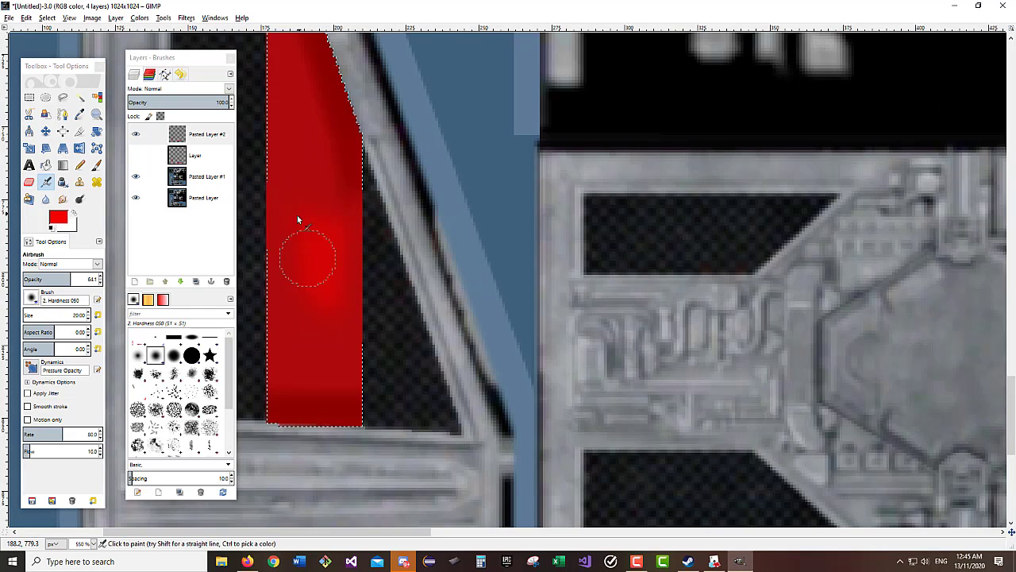
pyautogui.moveTo(297, 220)
pyautogui.mouseDown()
pyautogui.moveTo(285, 147)
pyautogui.moveTo(302, 276)
pyautogui.mouseUp()
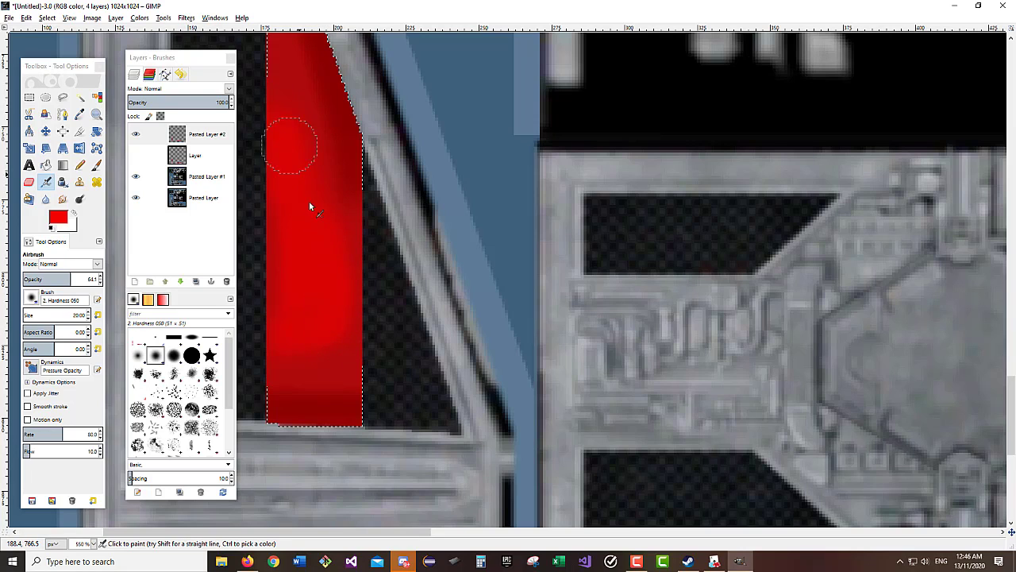
pyautogui.scroll(-5, 334, 315)
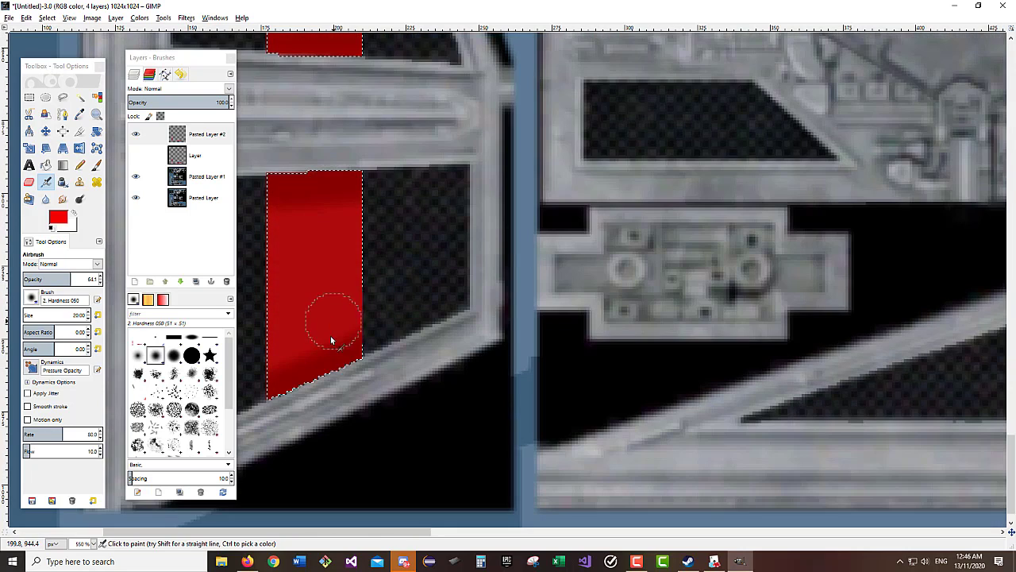
pyautogui.moveTo(307, 284)
pyautogui.mouseDown()
pyautogui.moveTo(336, 292)
pyautogui.moveTo(323, 297)
pyautogui.mouseUp()
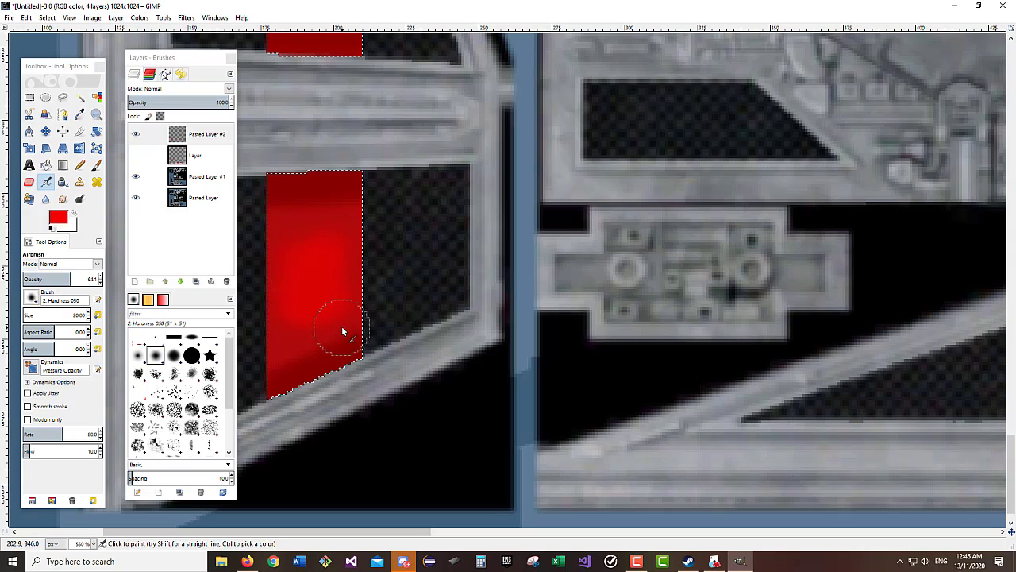
# - Airbrush bright red highlights onto the middle of the horizontal wing's two stripe sections
pyautogui.hscroll(5, 341, 326)
pyautogui.moveTo(654, 291)
pyautogui.mouseDown()
pyautogui.moveTo(681, 302)
pyautogui.moveTo(618, 261)
pyautogui.moveTo(541, 260)
pyautogui.moveTo(574, 293)
pyautogui.moveTo(704, 279)
pyautogui.mouseUp()
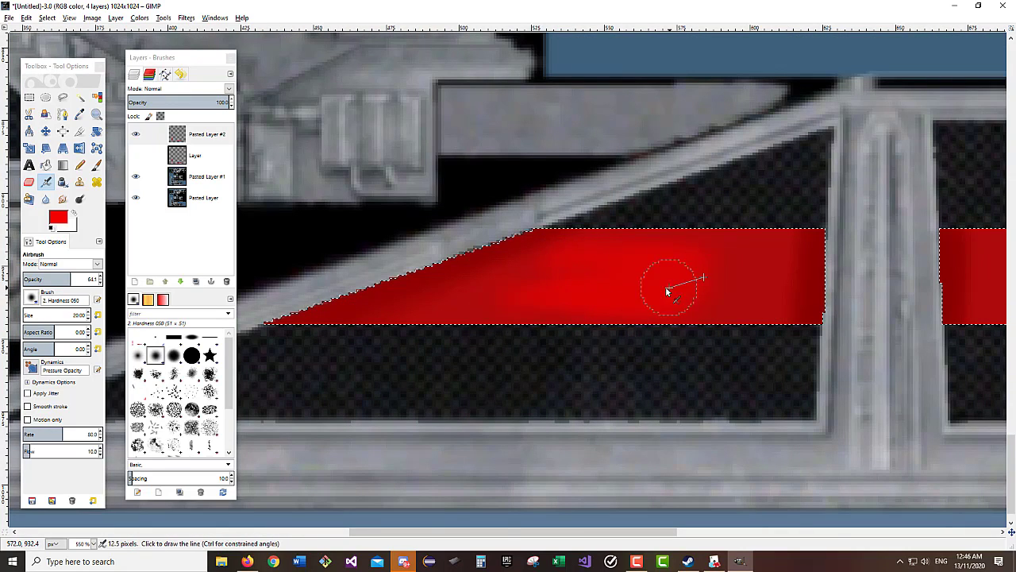
pyautogui.hscroll(5, 667, 290)
pyautogui.moveTo(525, 259)
pyautogui.mouseDown()
pyautogui.moveTo(559, 299)
pyautogui.moveTo(545, 256)
pyautogui.mouseUp()
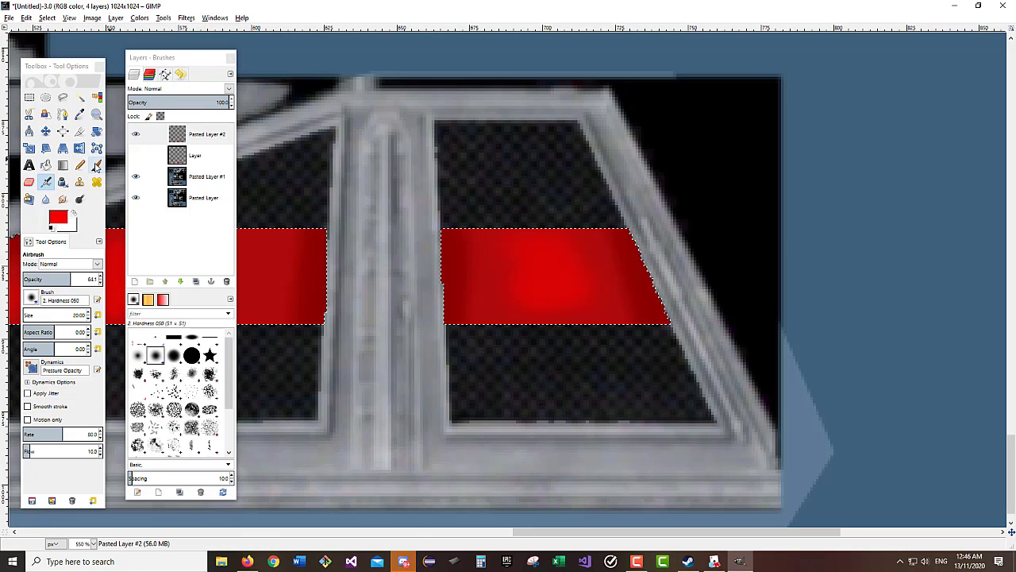
pyautogui.click(97, 166)
pyautogui.moveTo(497, 287); pyautogui.dragTo(451, 297)
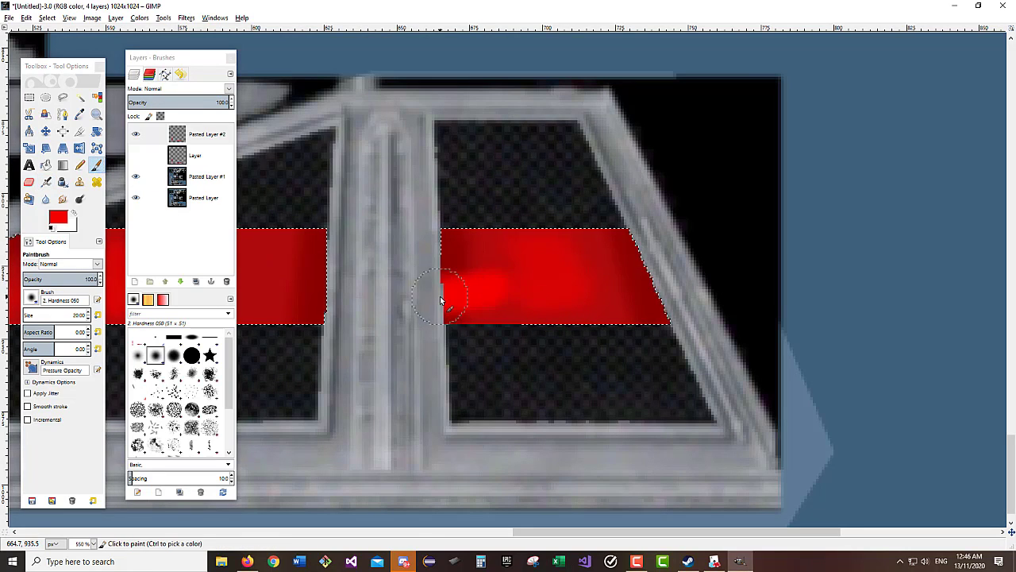
pyautogui.hotkey('ctrl', 'z')
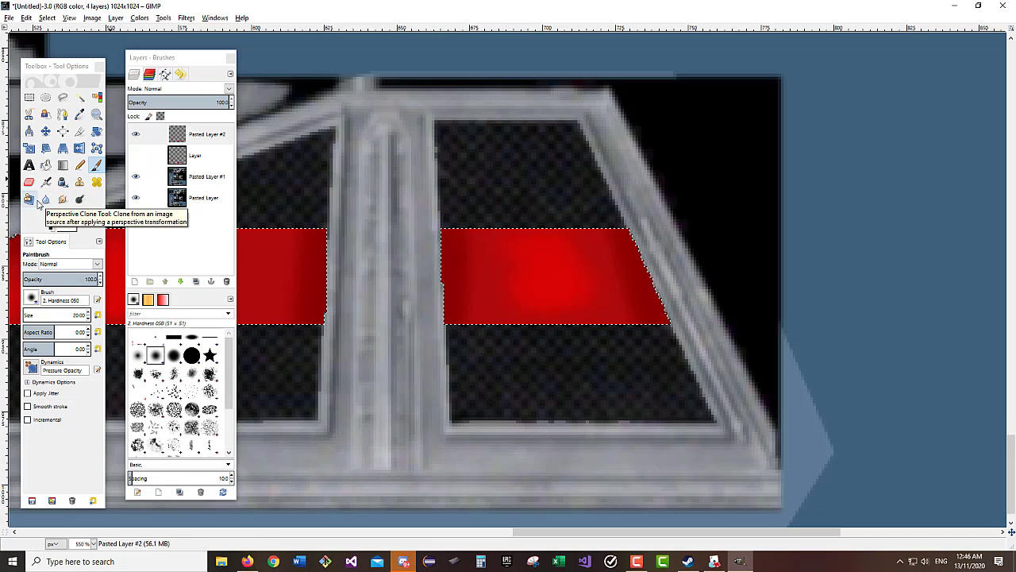
# - Smudge the bright highlights into the darker shading on both stripe sections of the horizontal wing
pyautogui.click(62, 200)
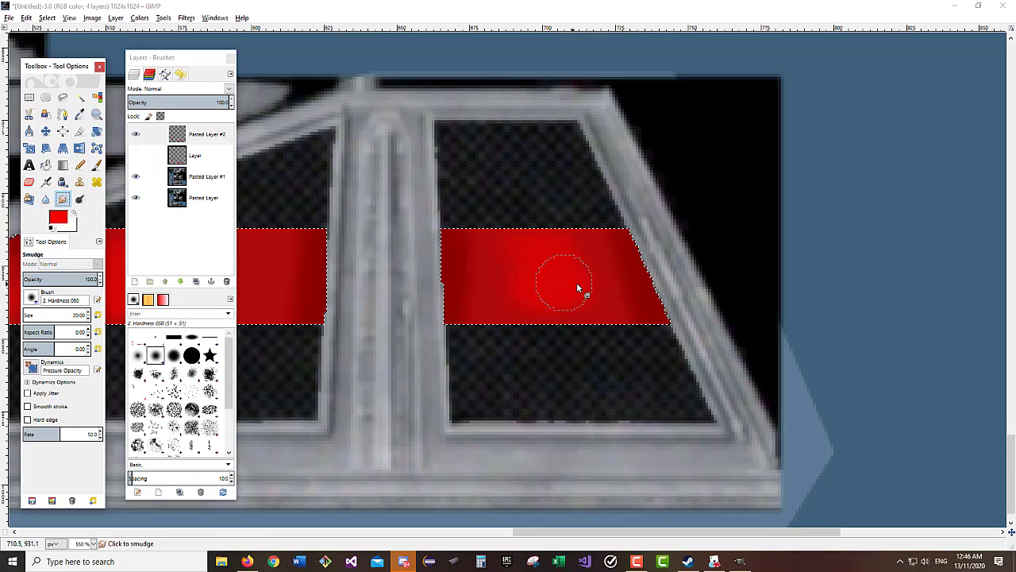
pyautogui.moveTo(566, 277)
pyautogui.mouseDown()
pyautogui.moveTo(513, 274)
pyautogui.moveTo(607, 297)
pyautogui.mouseUp()
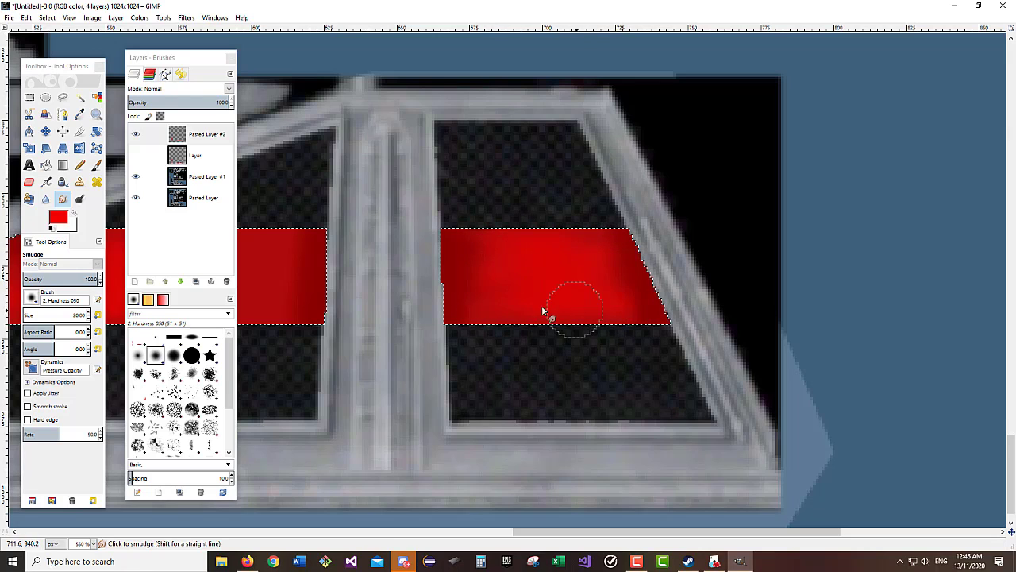
pyautogui.hscroll(-5, 522, 352)
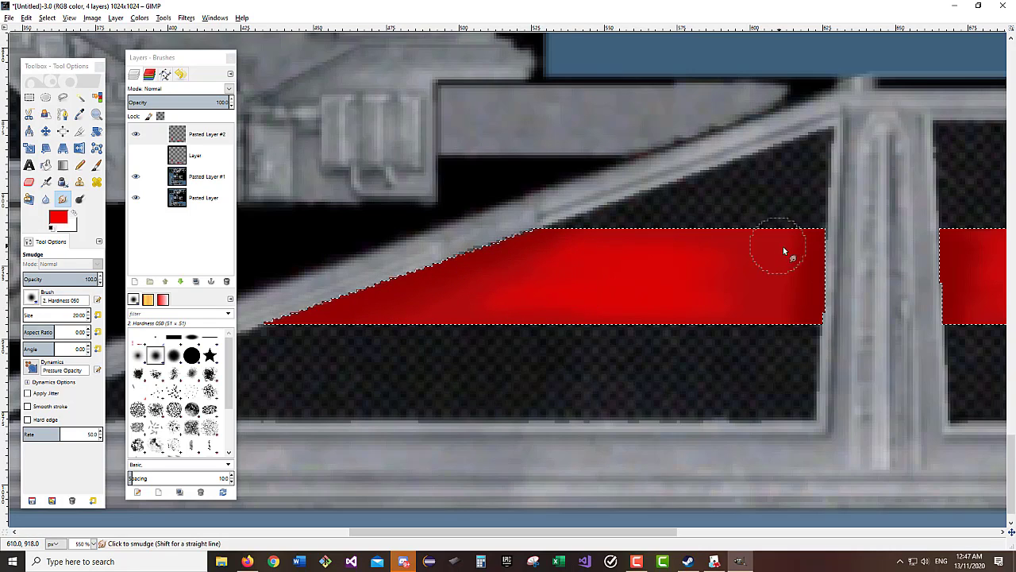
pyautogui.moveTo(775, 240)
pyautogui.mouseDown()
pyautogui.moveTo(799, 276)
pyautogui.moveTo(795, 311)
pyautogui.moveTo(722, 256)
pyautogui.moveTo(619, 301)
pyautogui.moveTo(719, 275)
pyautogui.moveTo(678, 275)
pyautogui.moveTo(713, 301)
pyautogui.moveTo(545, 306)
pyautogui.mouseUp()
pyautogui.moveTo(555, 260)
pyautogui.mouseDown()
pyautogui.moveTo(731, 252)
pyautogui.moveTo(655, 276)
pyautogui.moveTo(691, 247)
pyautogui.mouseUp()
# - Smudge the bright highlights into the darker shading on both stripe sections of the upright wing
pyautogui.hscroll(-12, 530, 334)
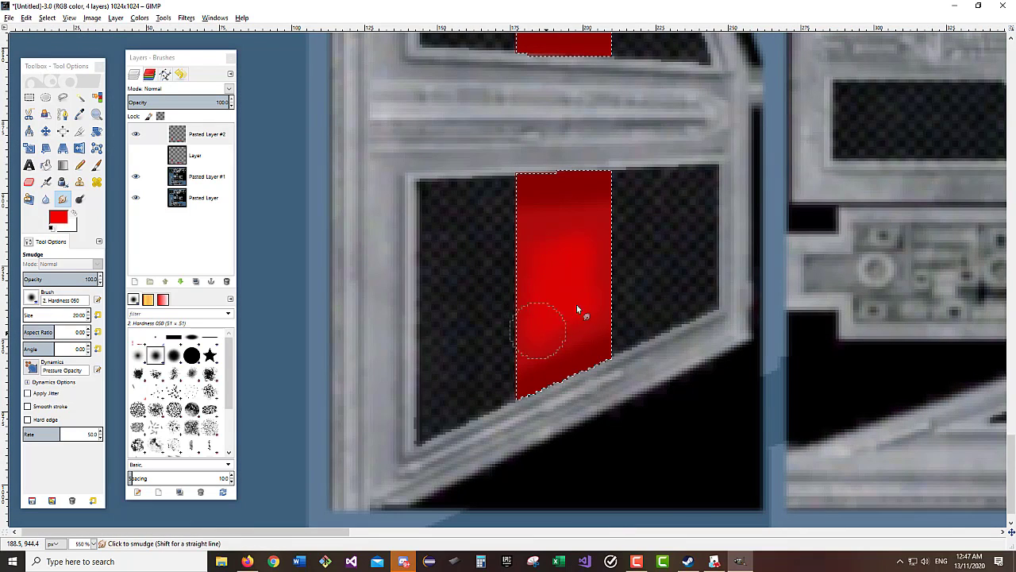
pyautogui.moveTo(526, 362); pyautogui.dragTo(566, 325)
pyautogui.scroll(5, 560, 326)
pyautogui.scroll(1, 553, 267)
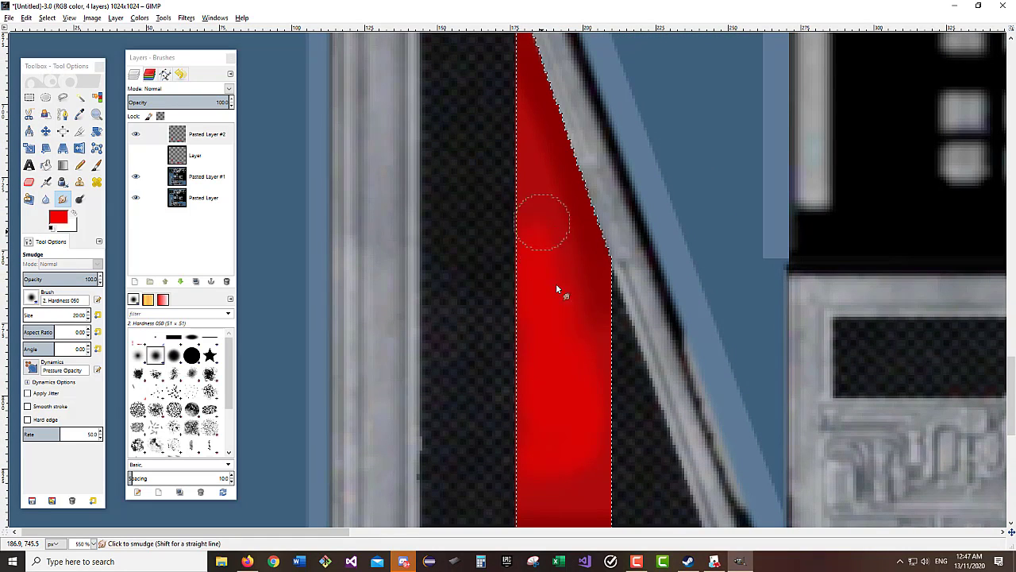
pyautogui.scroll(-1, 596, 321)
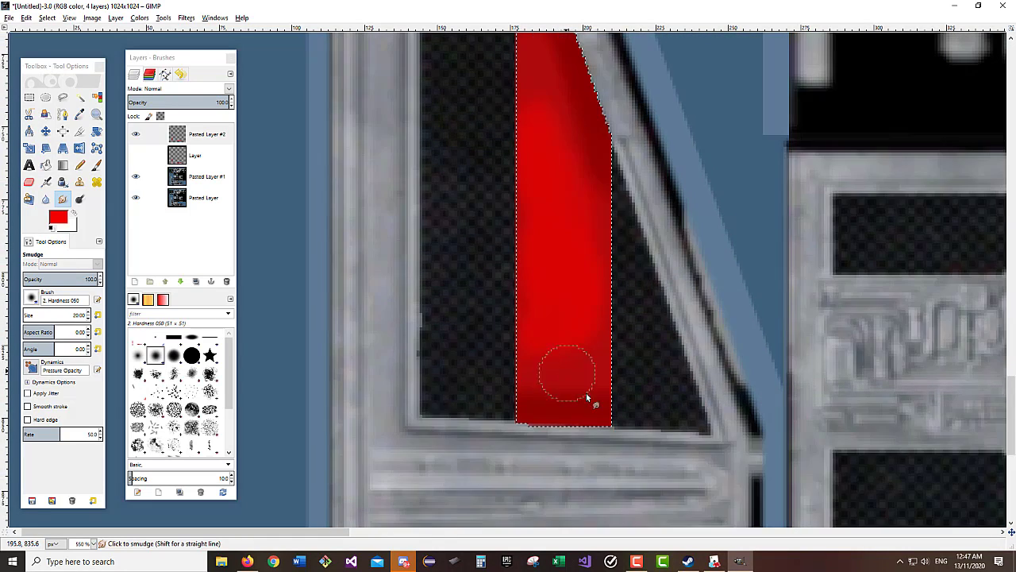
# - Smudge the dark shading at the lower end and angled tip of the upright wing's upper stripe section into the red
pyautogui.moveTo(532, 347)
pyautogui.mouseDown()
pyautogui.moveTo(596, 323)
pyautogui.moveTo(582, 397)
pyautogui.moveTo(589, 370)
pyautogui.moveTo(594, 379)
pyautogui.moveTo(536, 395)
pyautogui.mouseUp()
pyautogui.scroll(2, 575, 328)
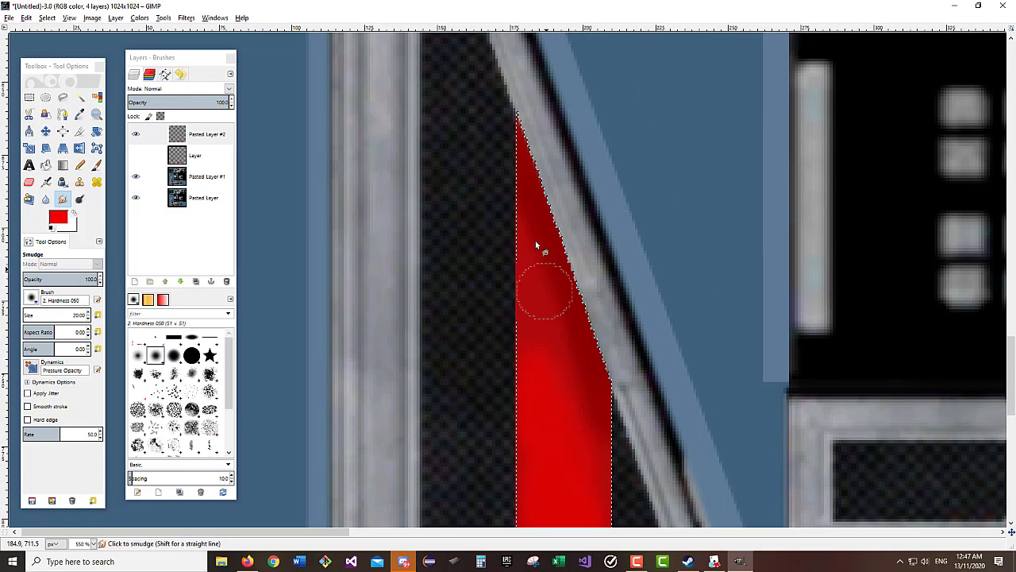
pyautogui.moveTo(562, 331); pyautogui.dragTo(523, 354)
pyautogui.scroll(-3, 559, 415)
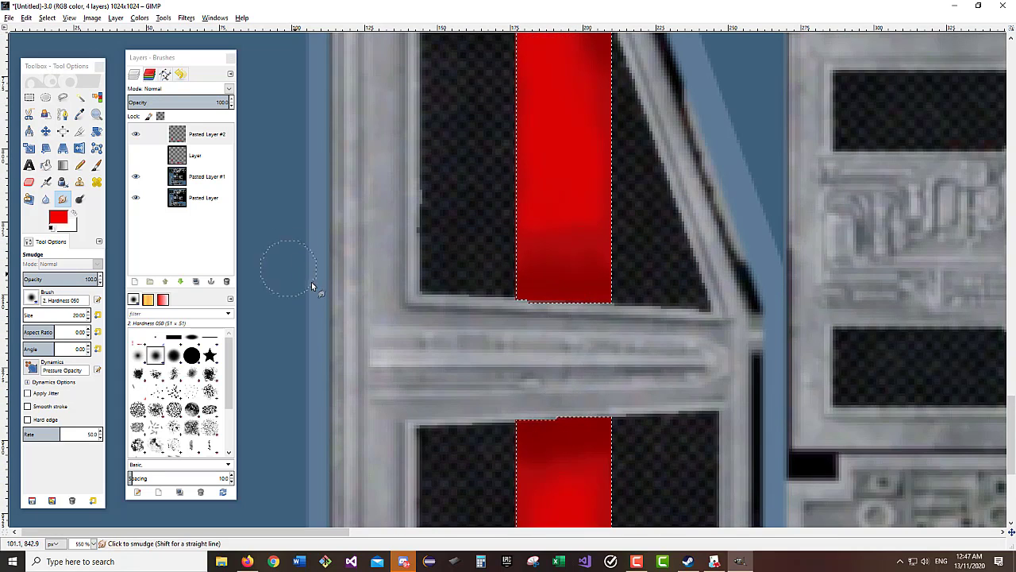
# - Switch to the Eraser and try speckling the upright wing's upper stripe section with the Bristles 01 brush, undoing the marks
pyautogui.click(30, 183)
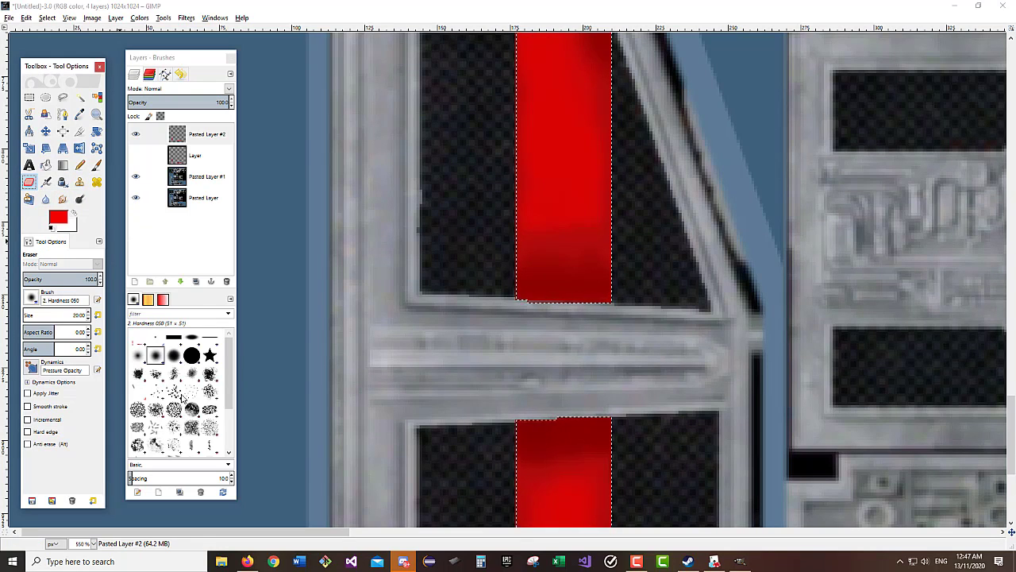
pyautogui.click(157, 393)
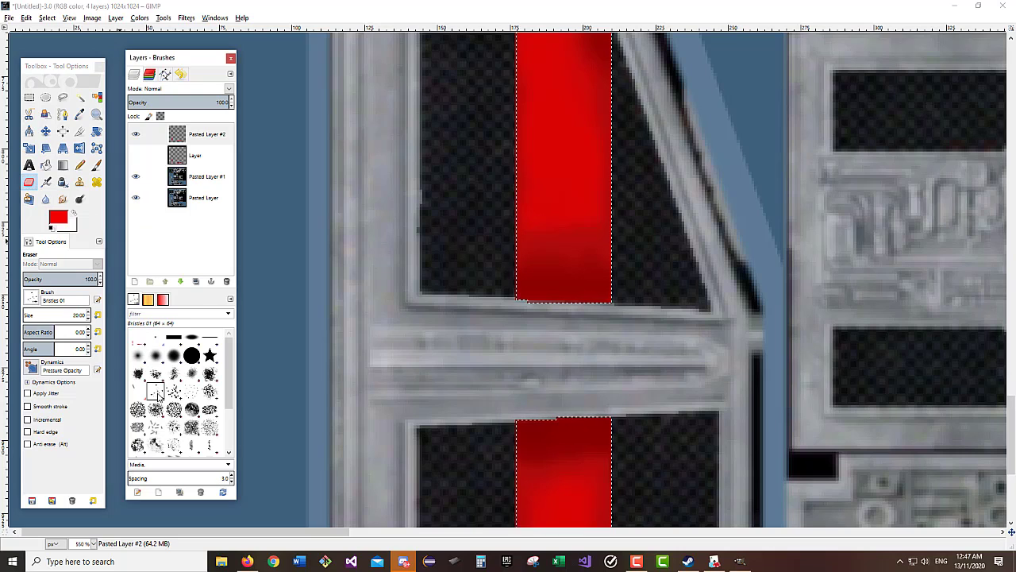
pyautogui.click(562, 193)
pyautogui.click(574, 253)
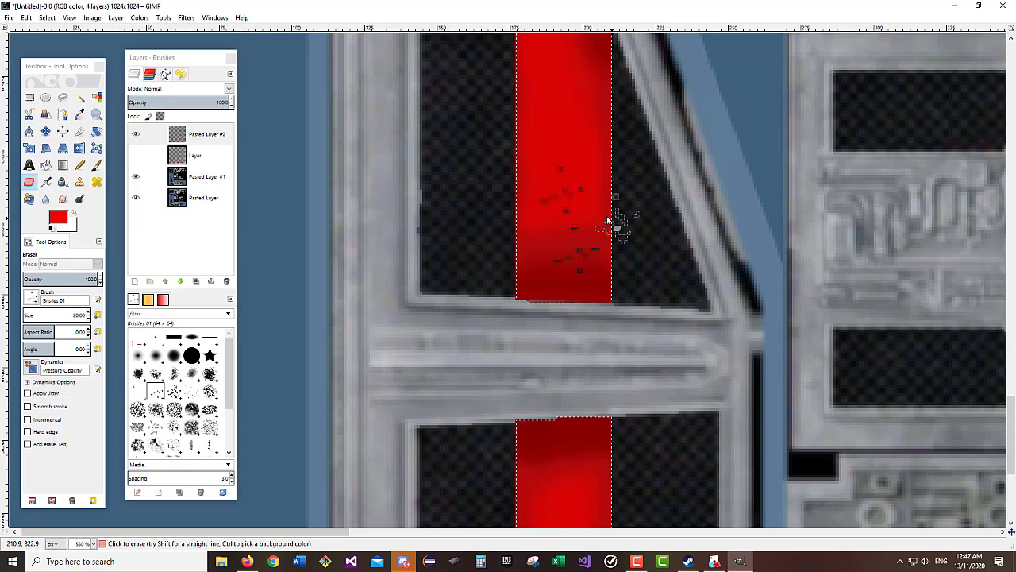
pyautogui.click(540, 284)
pyautogui.click(560, 139)
pyautogui.scroll(3, 484, 259)
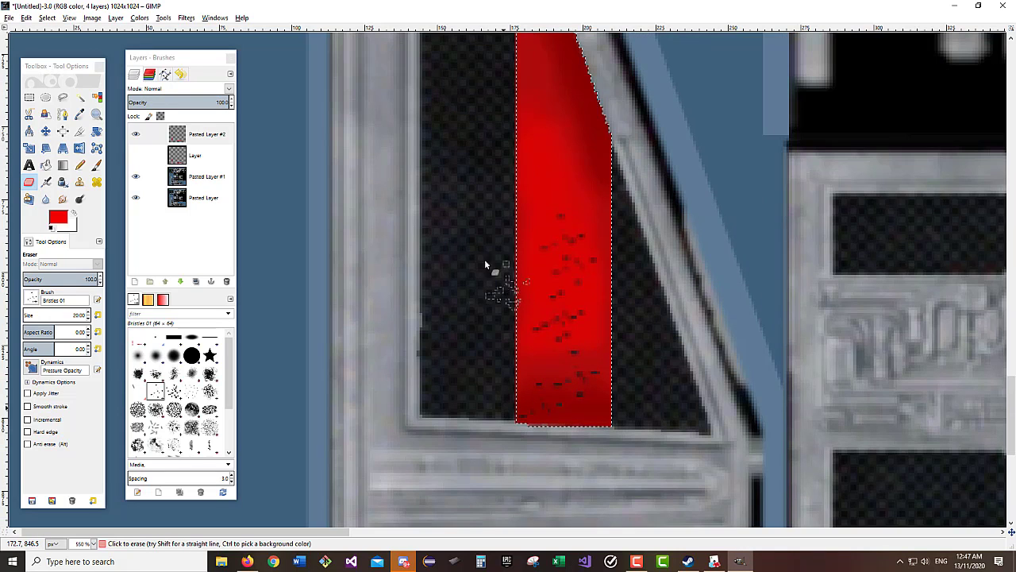
pyautogui.hotkey('ctrl', 'z')
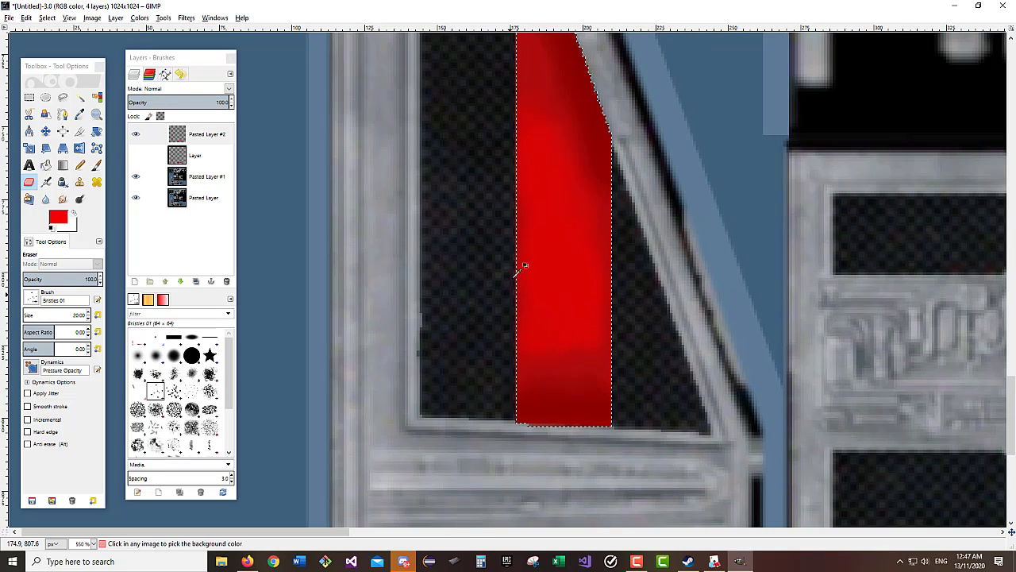
pyautogui.hotkey('ctrl', 'z')
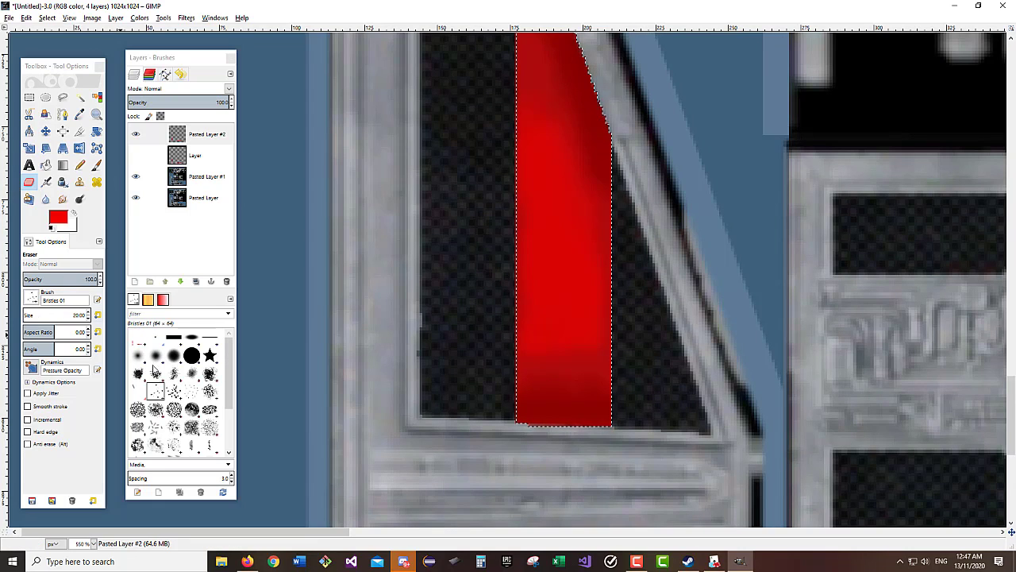
# - Try weathering the upright wing's stripe by erasing with the Acrylic 04 brush at sizes 166.91 and 605.44, undoing each attempt
pyautogui.click(193, 377)
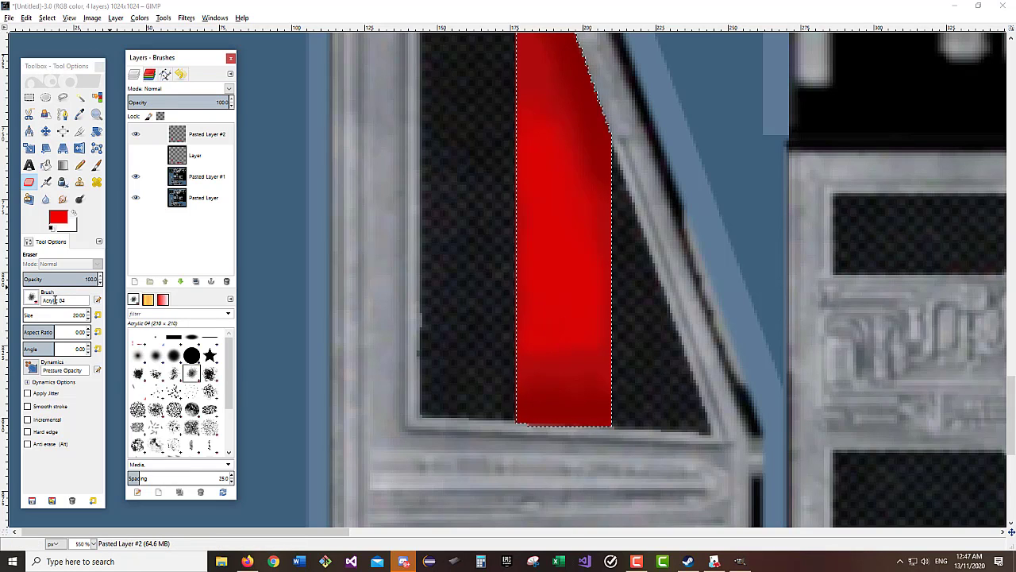
pyautogui.moveTo(33, 315); pyautogui.dragTo(78, 316)
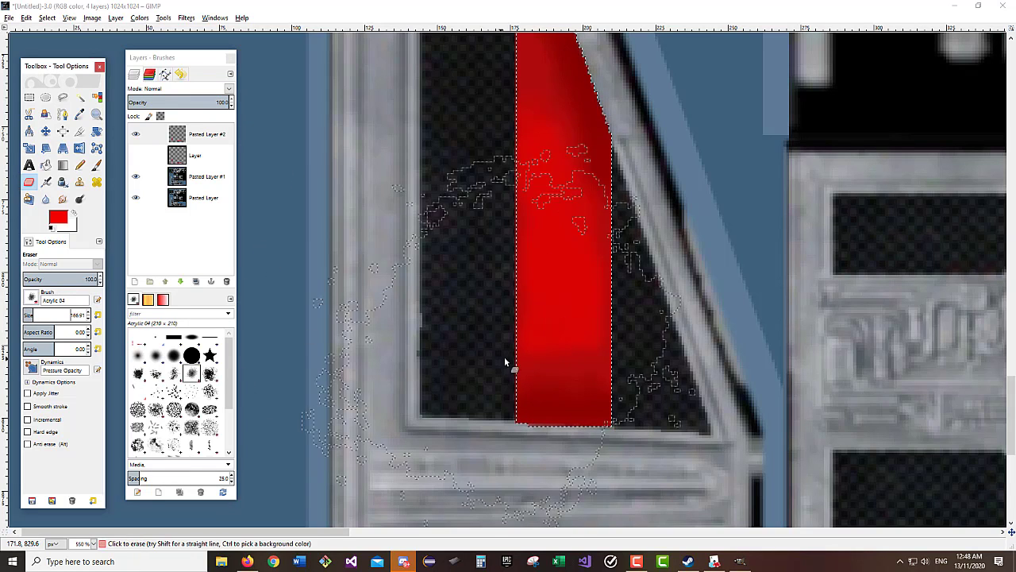
pyautogui.click(535, 324)
pyautogui.scroll(2, 505, 336)
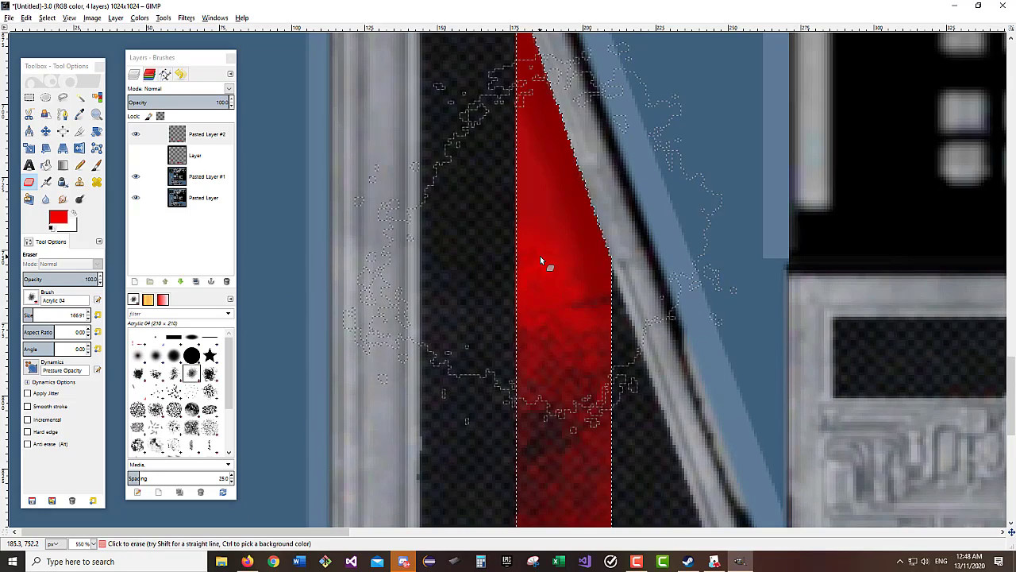
pyautogui.scroll(-6, 521, 397)
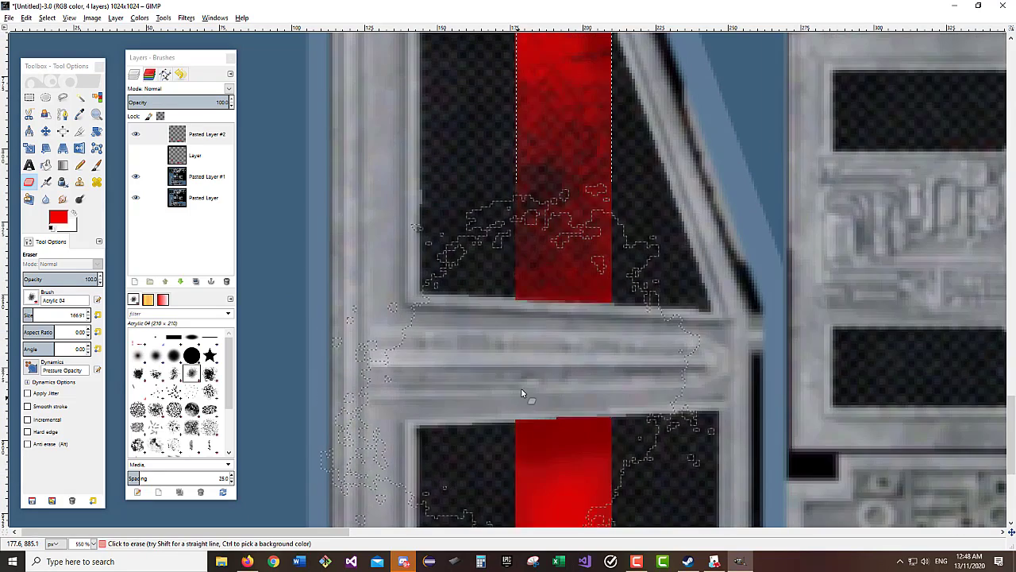
pyautogui.scroll(2, 547, 318)
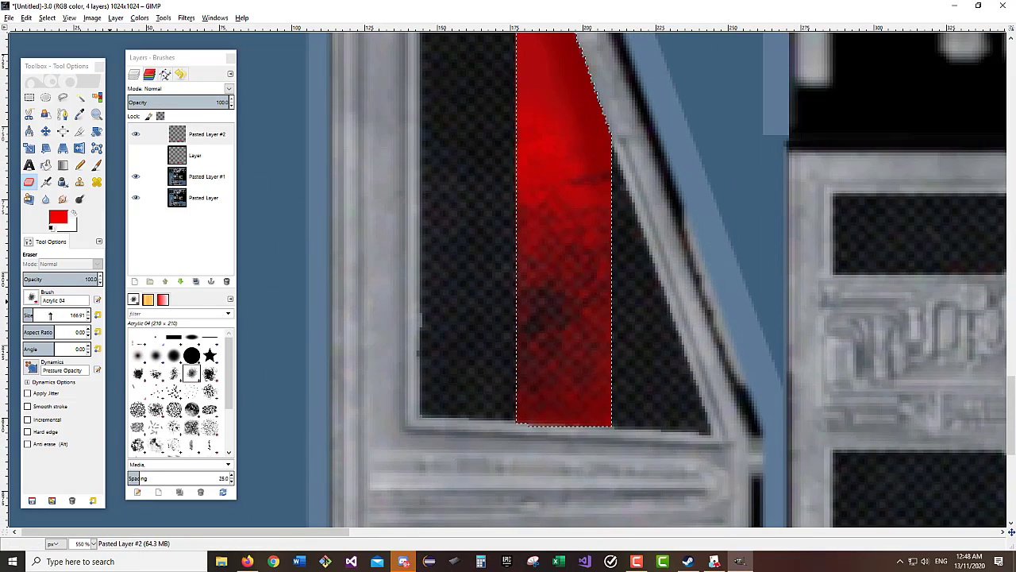
pyautogui.hotkey('ctrl', 'z')
pyautogui.moveTo(50, 314)
pyautogui.mouseDown()
pyautogui.moveTo(82, 314)
pyautogui.moveTo(61, 314)
pyautogui.mouseUp()
pyautogui.click(520, 327)
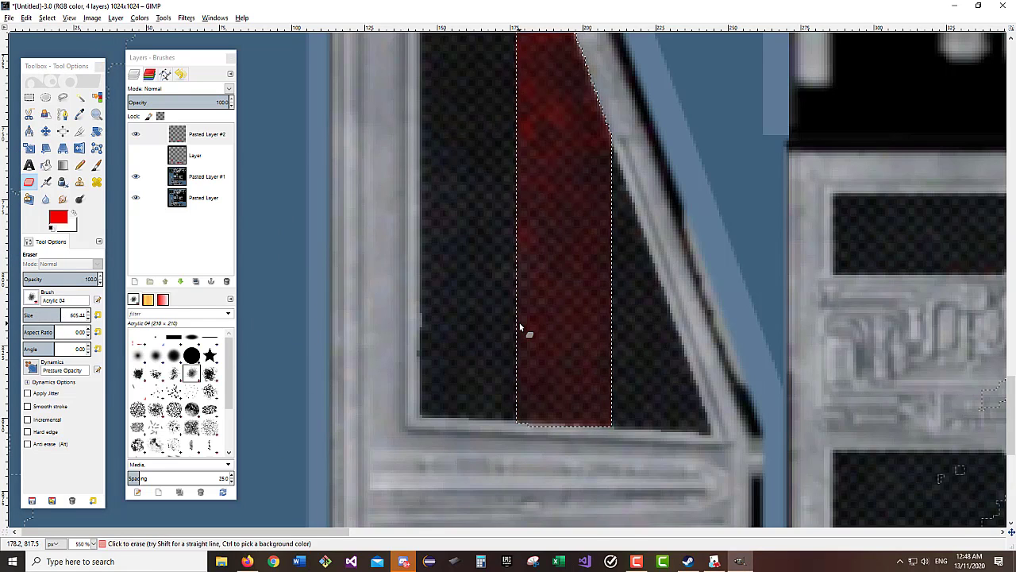
pyautogui.hotkey('ctrl', 'z')
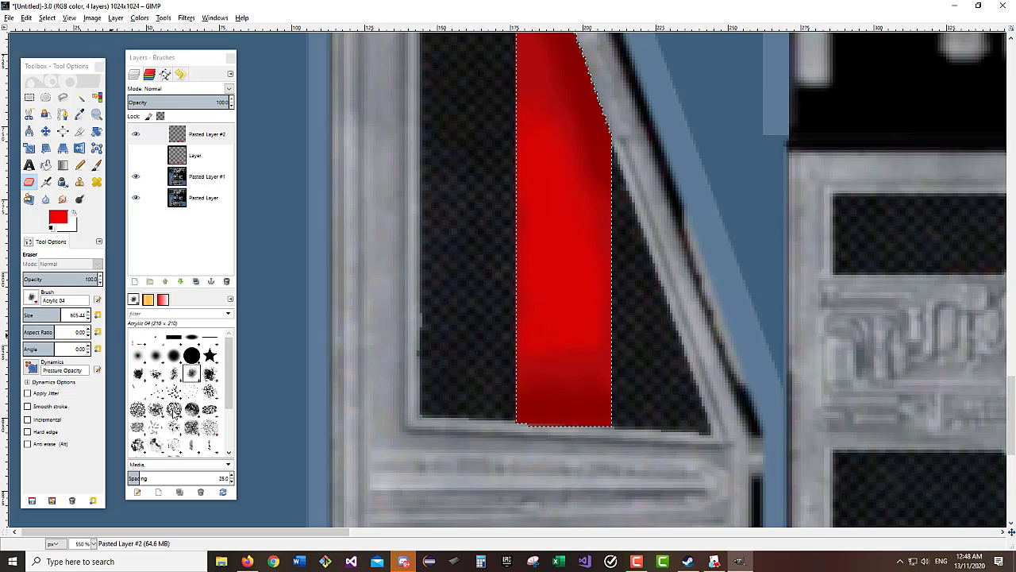
# - Choose the Chalk 02 brush and try erasing the upright wing's stripe at sizes 605.44 and about 255, undoing each attempt
pyautogui.click(173, 409)
pyautogui.click(550, 372)
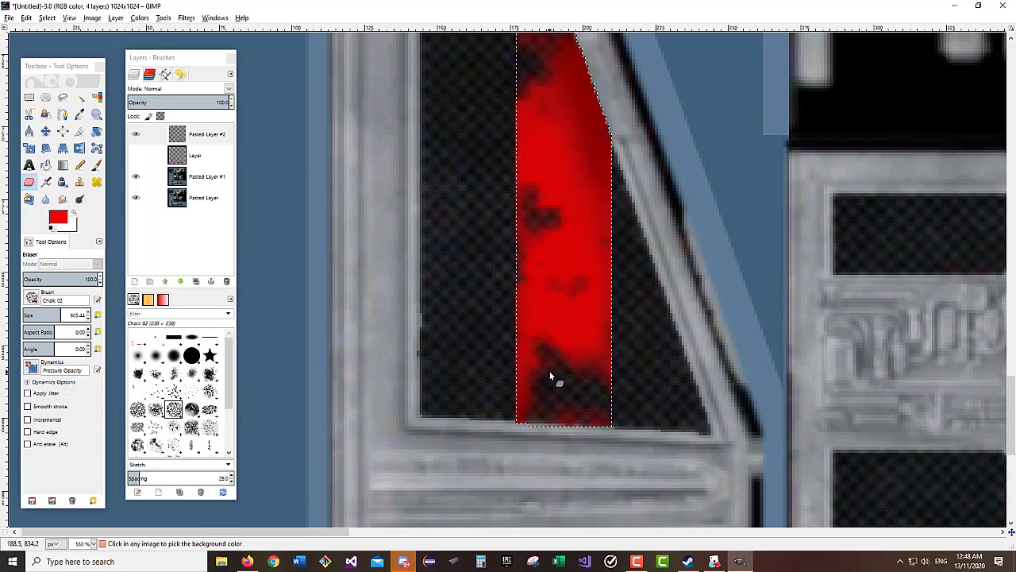
pyautogui.hotkey('ctrl', 'z')
pyautogui.hotkey('ctrl', 'z')
pyautogui.moveTo(18, 319); pyautogui.dragTo(3, 320)
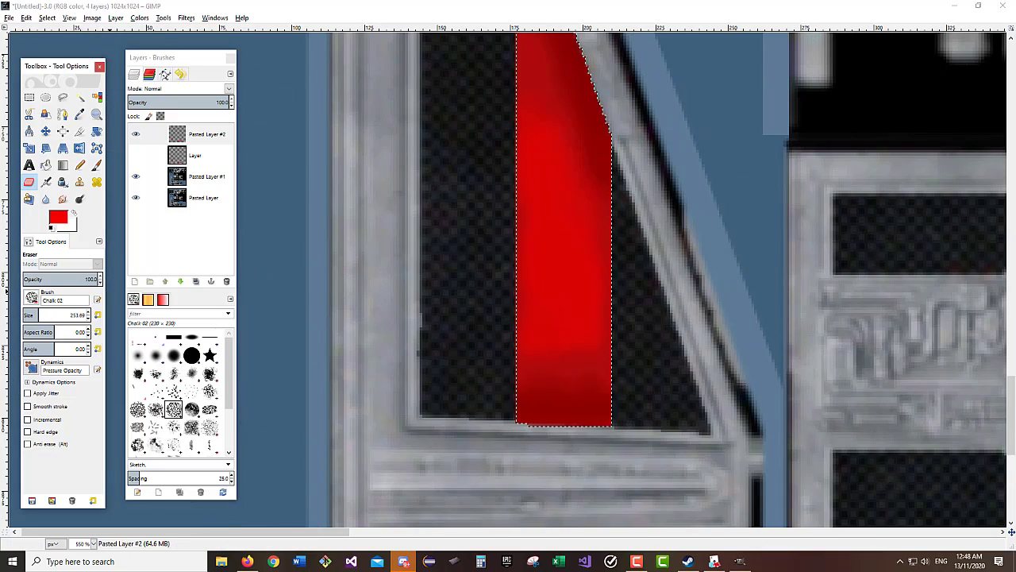
pyautogui.click(505, 371)
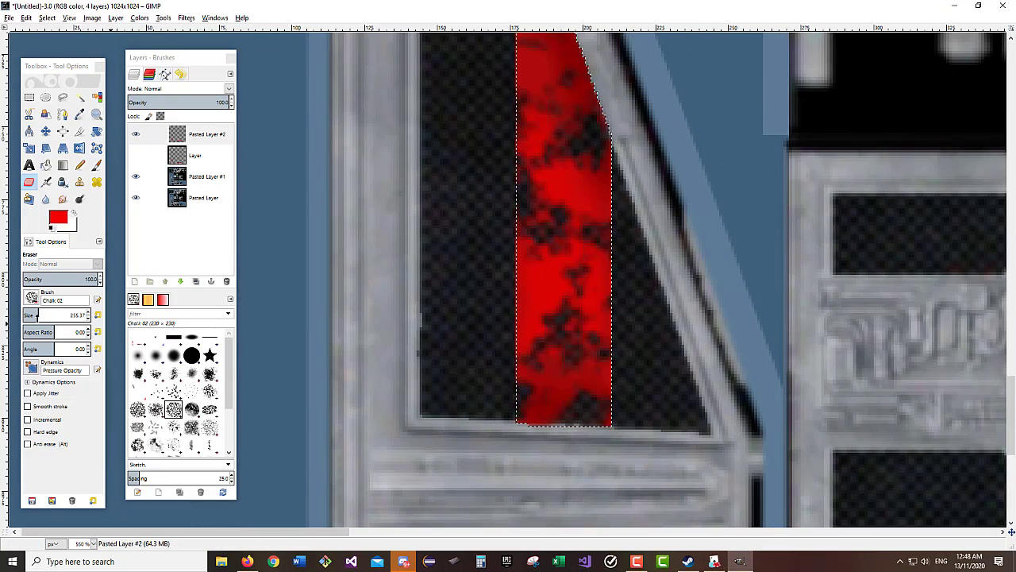
pyautogui.hotkey('ctrl', 'z')
# - Set the Eraser size to 68.16 and test it at full opacity on the stripe, undoing the test mark
pyautogui.moveTo(37, 317); pyautogui.dragTo(27, 317)
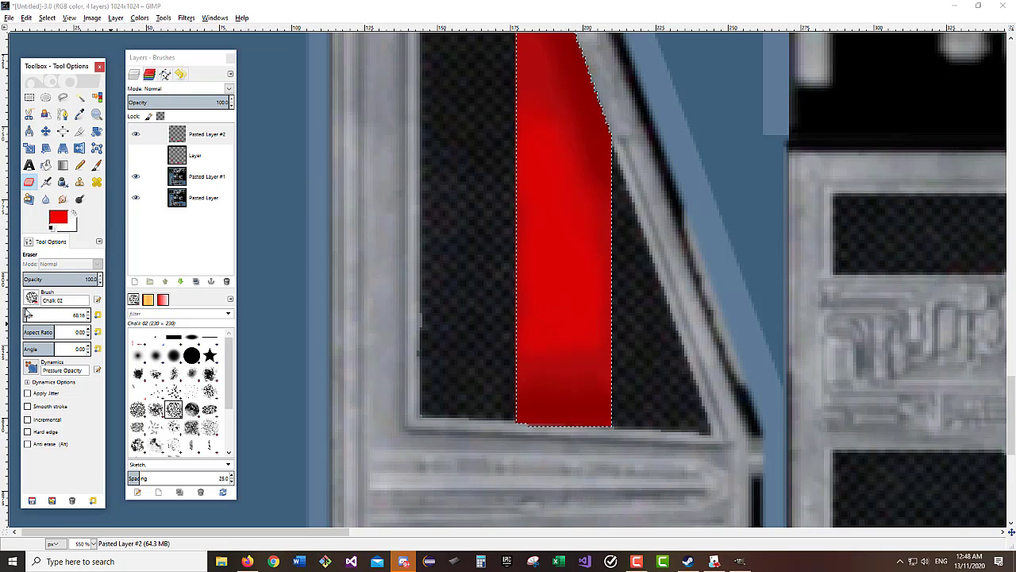
pyautogui.click(535, 356)
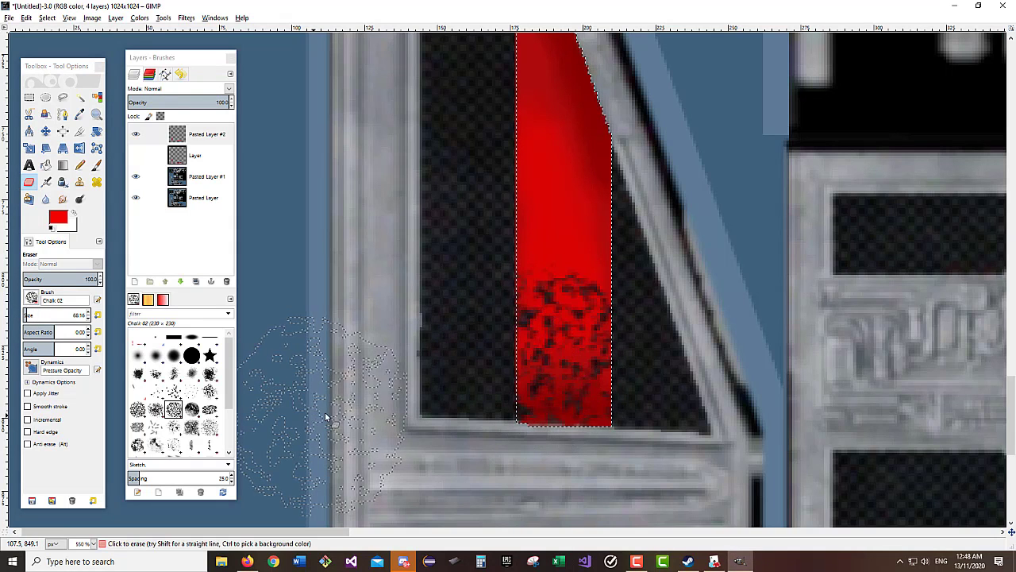
pyautogui.hotkey('ctrl', 'z')
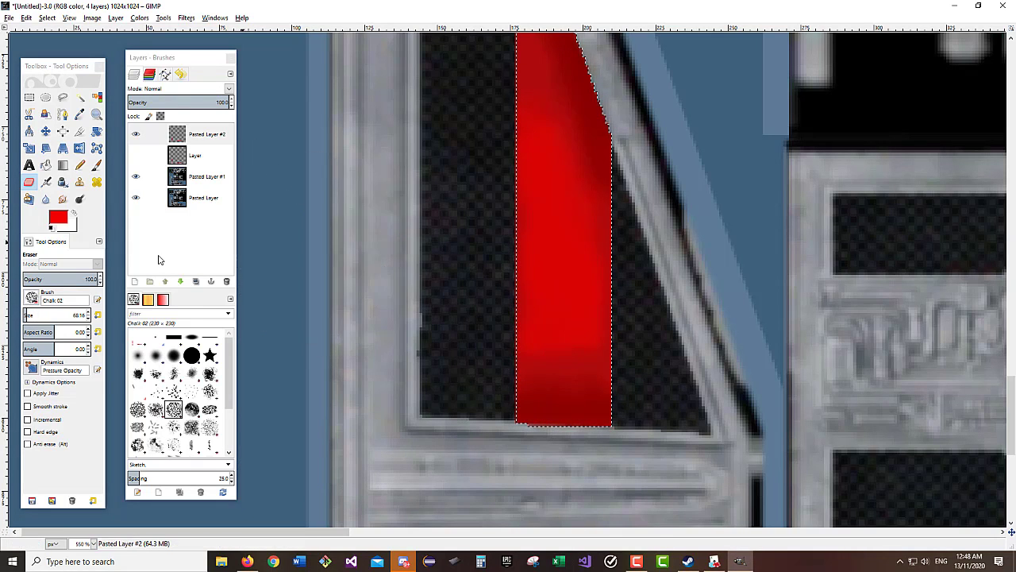
# - Try erasing chalk texture from the lower part of the upright wing's upper stripe section at 34.5 opacity
pyautogui.moveTo(89, 278); pyautogui.dragTo(51, 279)
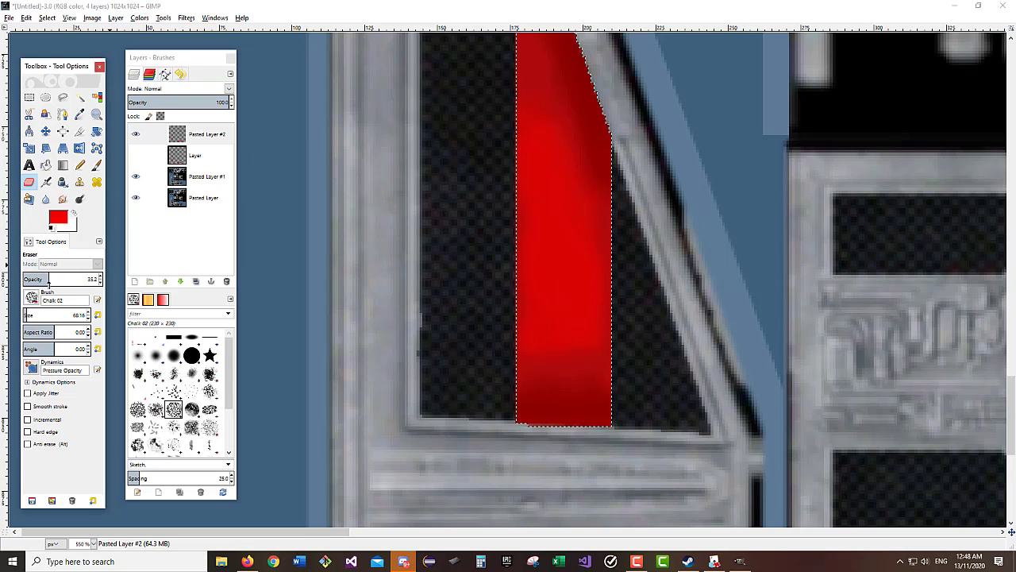
pyautogui.click(566, 347)
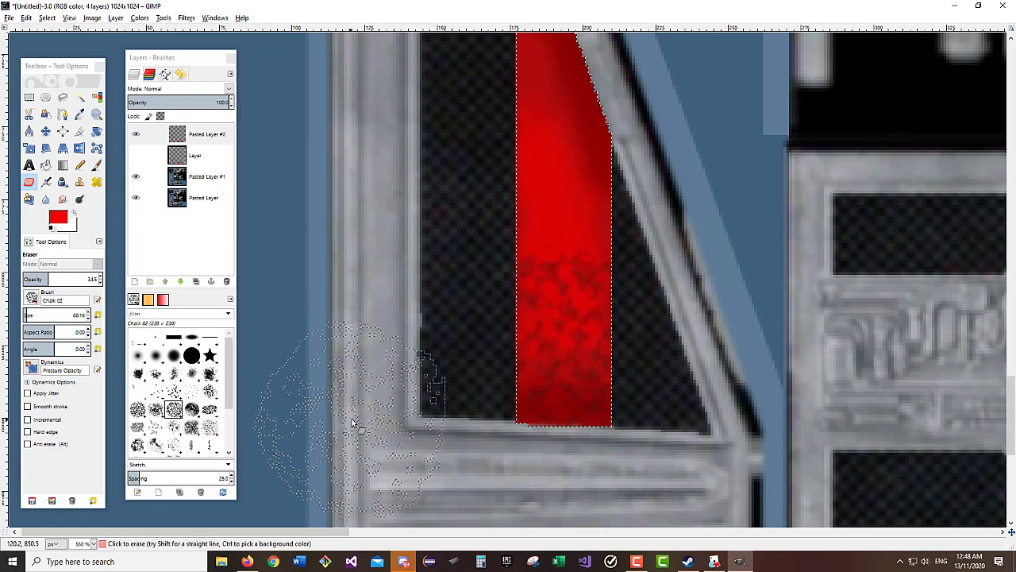
pyautogui.scroll(2, 445, 353)
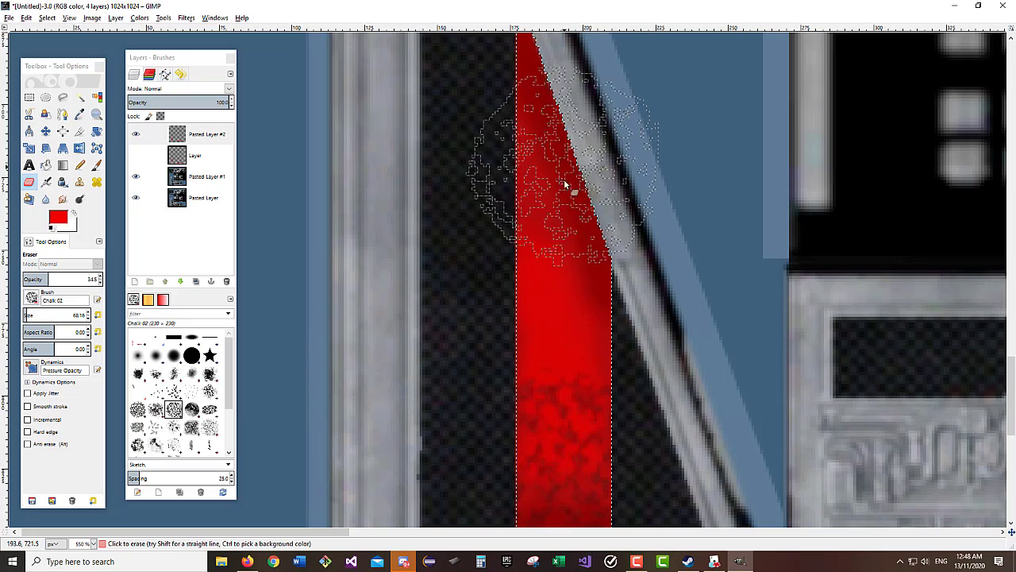
pyautogui.scroll(-5, 542, 397)
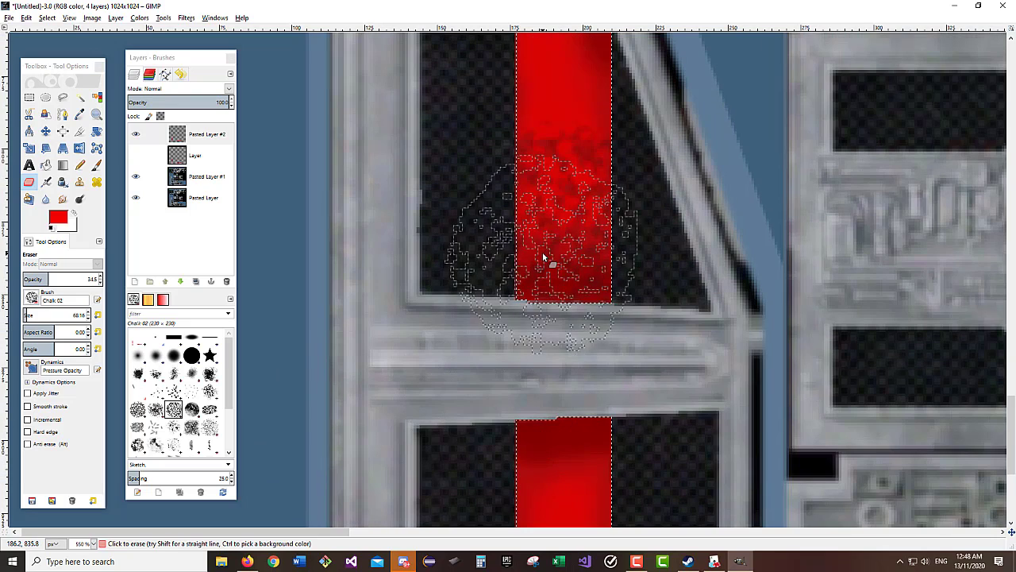
# - Set the Eraser opacity to 7.7 and erase faint chalk texture into both stripe sections of the upright wing
pyautogui.click(32, 279)
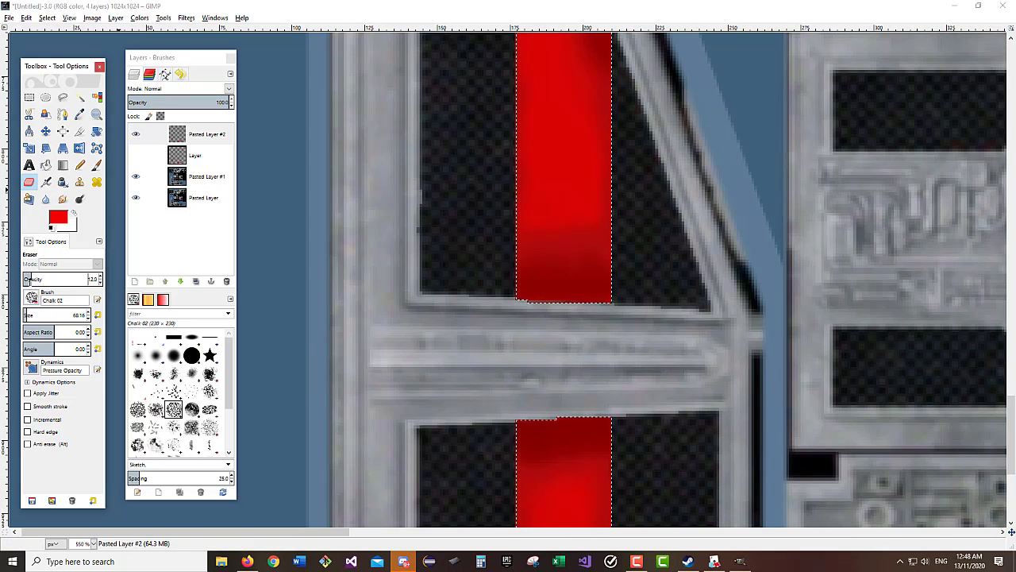
pyautogui.moveTo(553, 279)
pyautogui.mouseDown()
pyautogui.moveTo(578, 235)
pyautogui.moveTo(551, 268)
pyautogui.moveTo(569, 218)
pyautogui.moveTo(541, 252)
pyautogui.moveTo(553, 220)
pyautogui.moveTo(577, 270)
pyautogui.mouseUp()
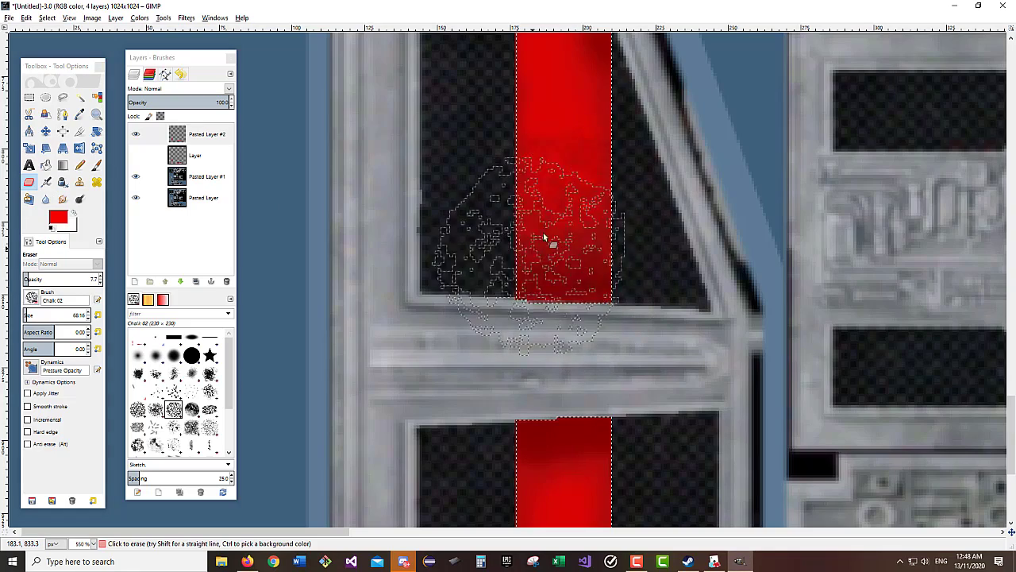
pyautogui.scroll(5, 622, 351)
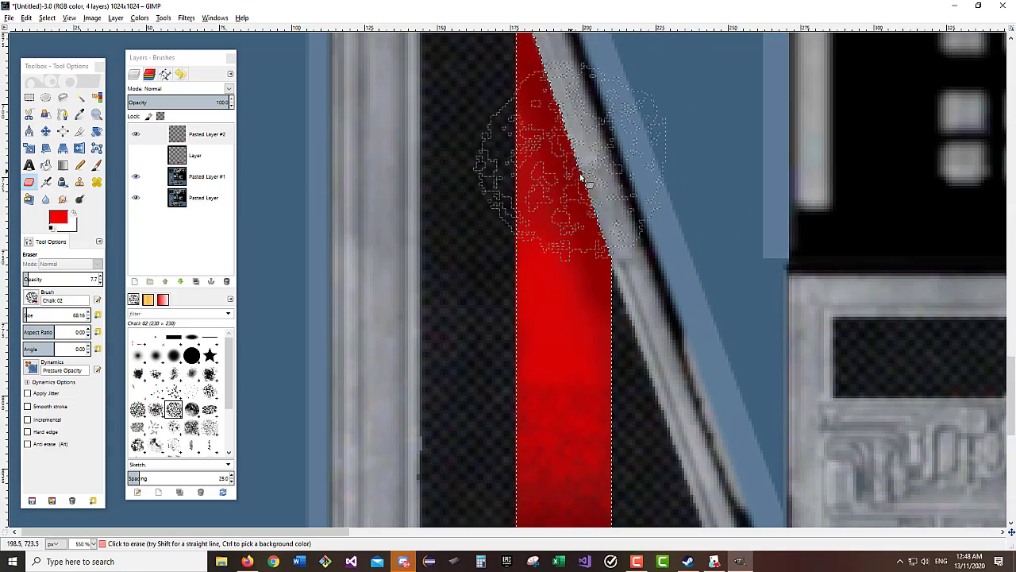
pyautogui.scroll(-8, 600, 226)
pyautogui.scroll(3, 604, 230)
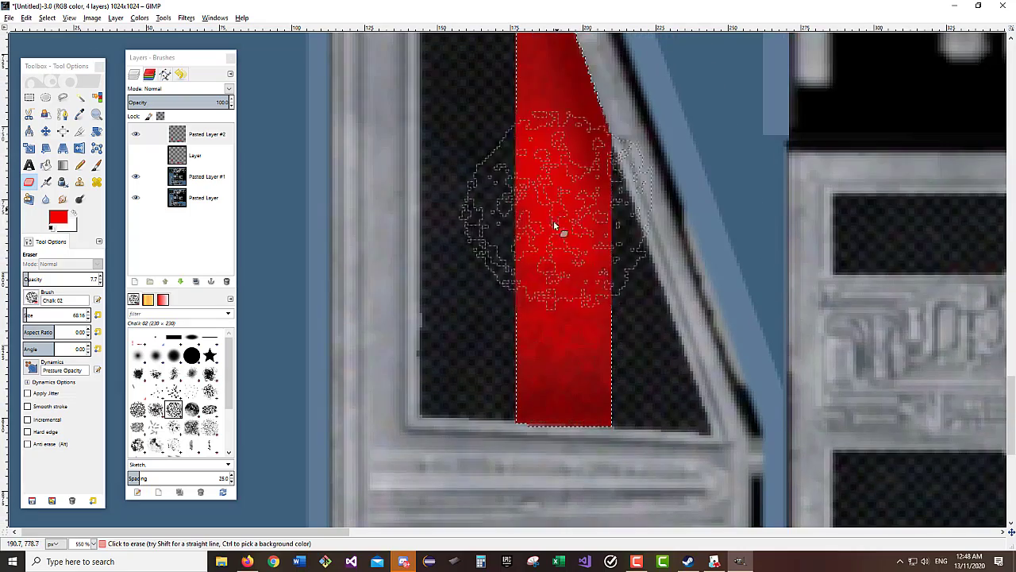
pyautogui.scroll(-6, 491, 318)
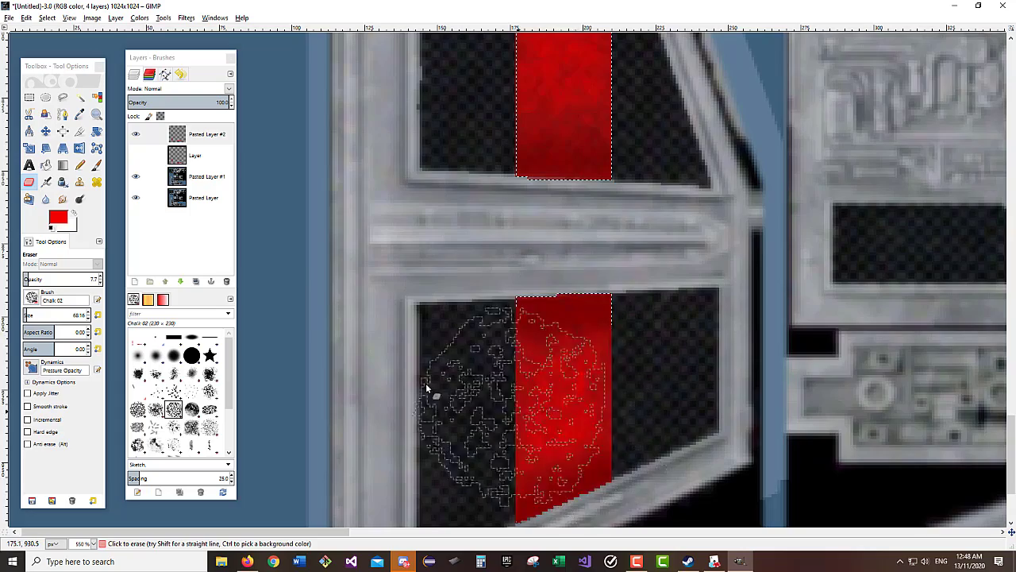
# - Erase the same faint chalk texture into both stripe sections of the horizontal wing
pyautogui.scroll(-3, 426, 385)
pyautogui.hscroll(10, 585, 370)
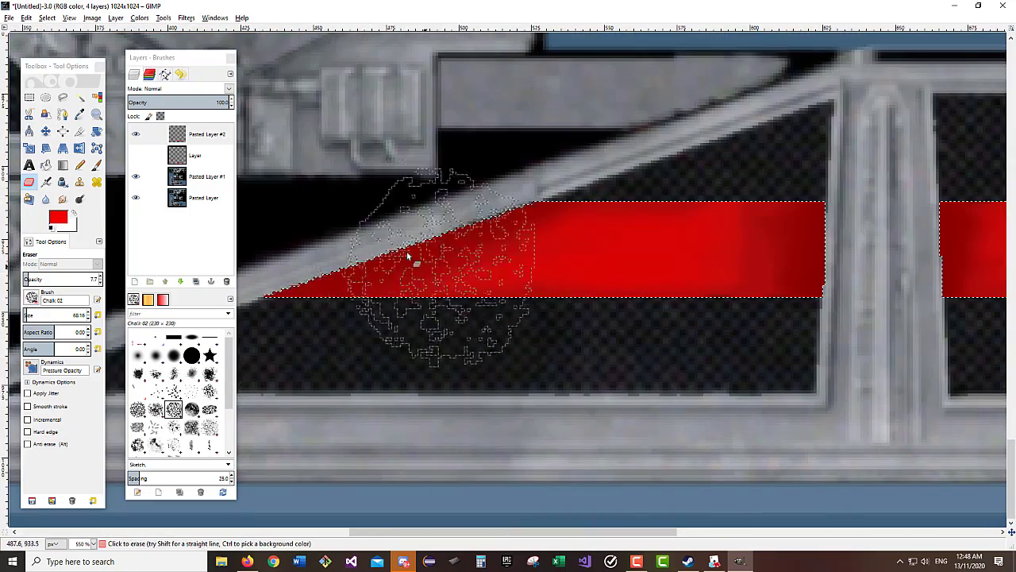
pyautogui.moveTo(408, 255)
pyautogui.mouseDown()
pyautogui.moveTo(757, 260)
pyautogui.moveTo(685, 249)
pyautogui.moveTo(333, 275)
pyautogui.moveTo(638, 265)
pyautogui.moveTo(679, 252)
pyautogui.mouseUp()
pyautogui.hscroll(3, 545, 304)
pyautogui.moveTo(545, 304)
pyautogui.mouseDown()
pyautogui.moveTo(698, 268)
pyautogui.moveTo(731, 232)
pyautogui.moveTo(739, 242)
pyautogui.moveTo(820, 250)
pyautogui.moveTo(754, 277)
pyautogui.mouseUp()
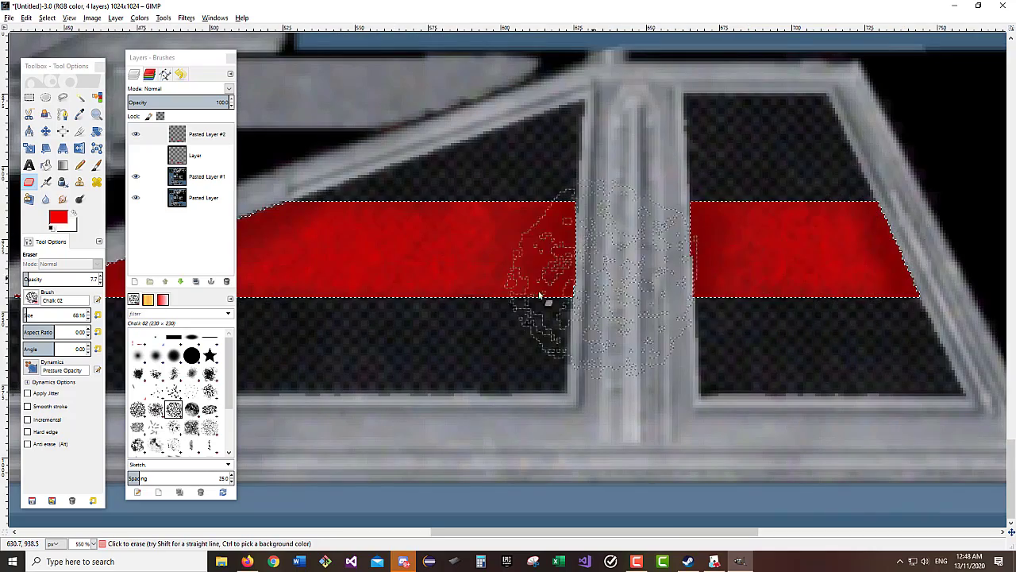
pyautogui.hscroll(-5, 526, 283)
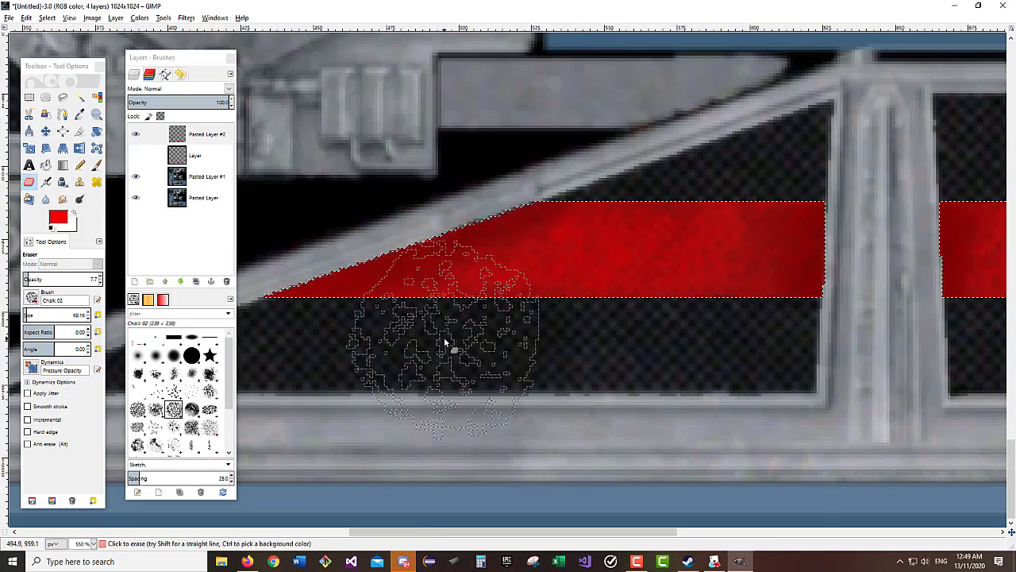
pyautogui.hscroll(-14, 447, 341)
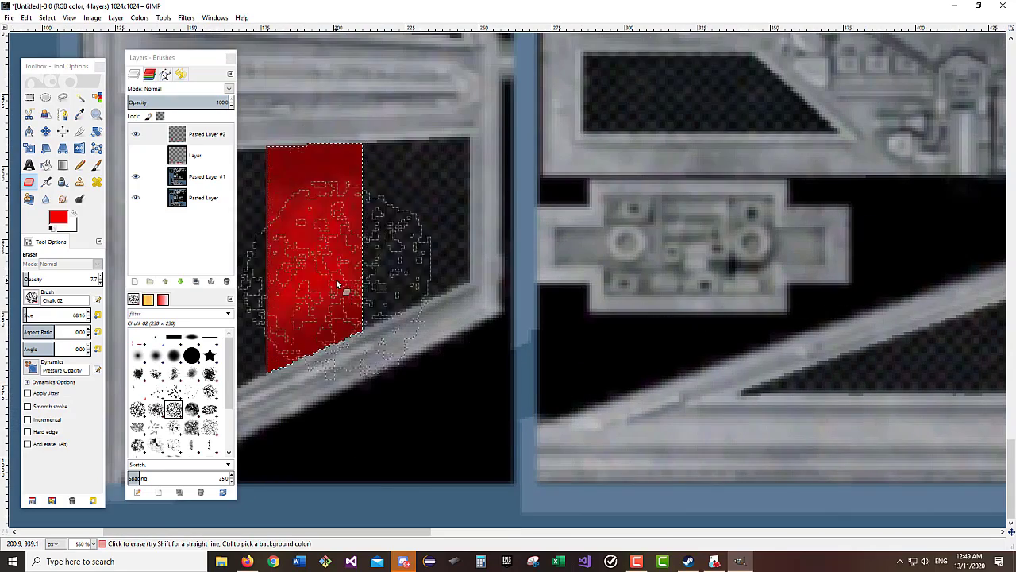
pyautogui.scroll(3, 336, 282)
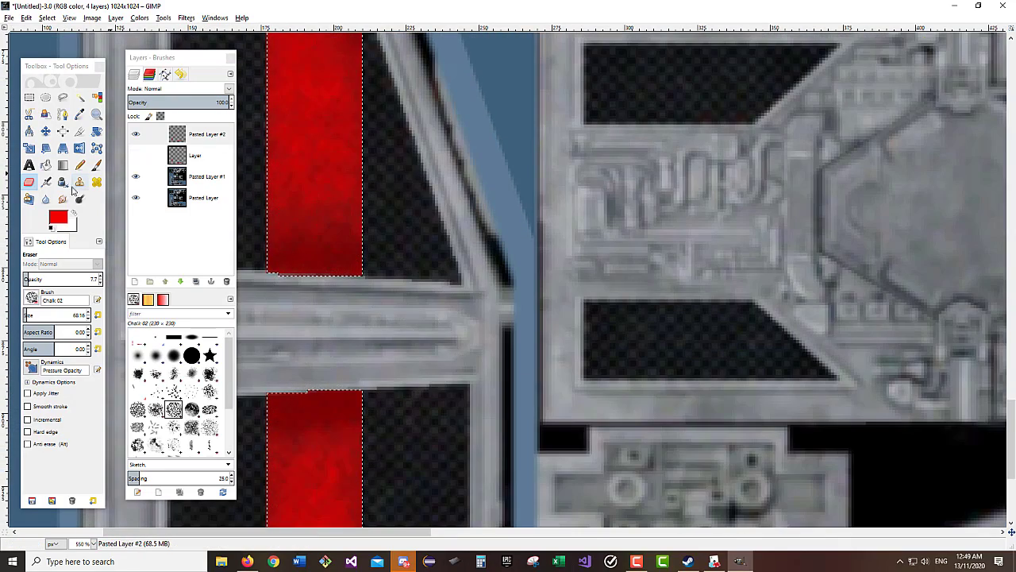
# - Set the Eraser to the 2. Hardness 050 brush at size 11.16 and opacity 48.7
pyautogui.click(155, 355)
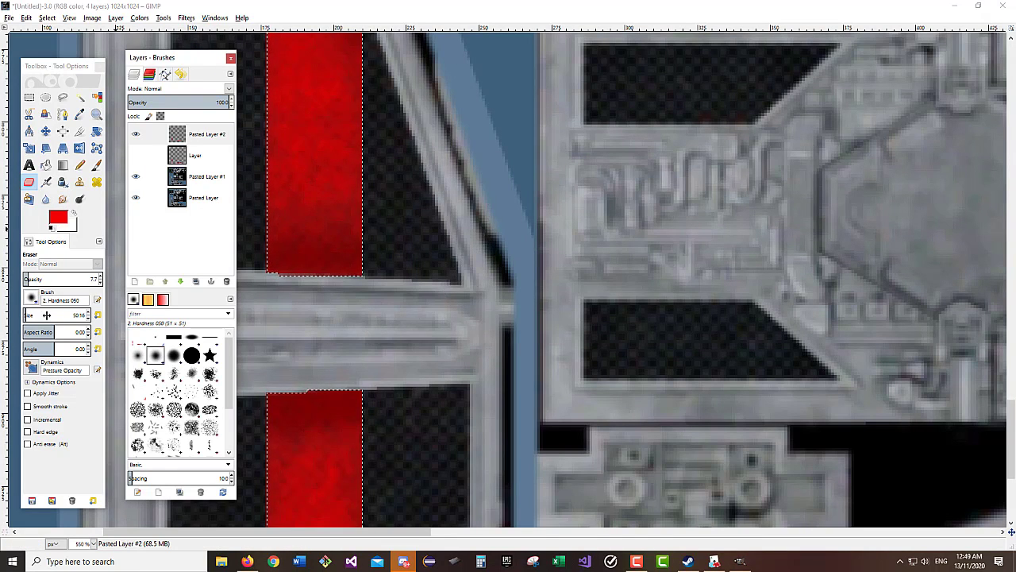
pyautogui.moveTo(46, 315); pyautogui.dragTo(48, 317)
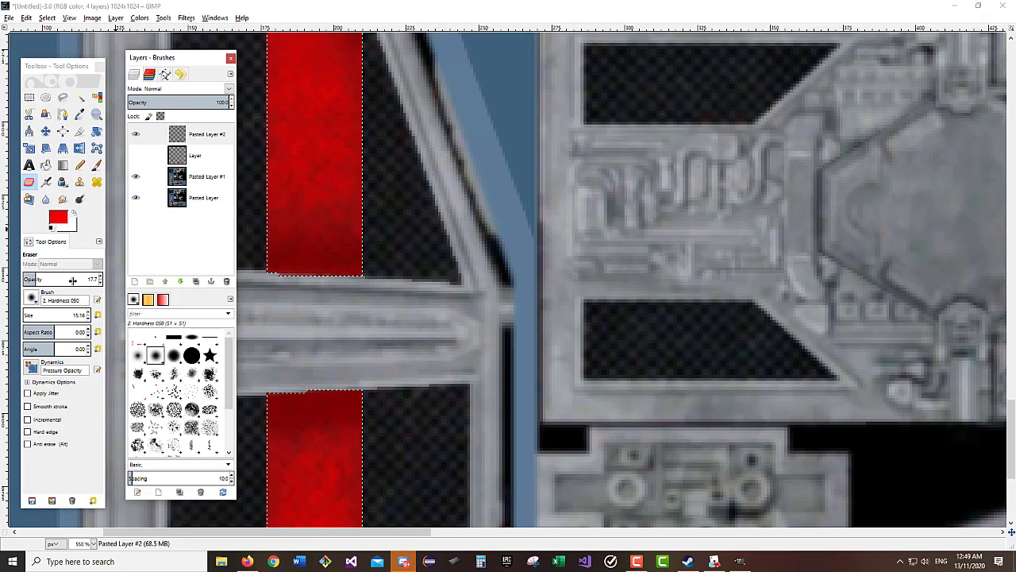
pyautogui.moveTo(80, 282); pyautogui.dragTo(87, 281)
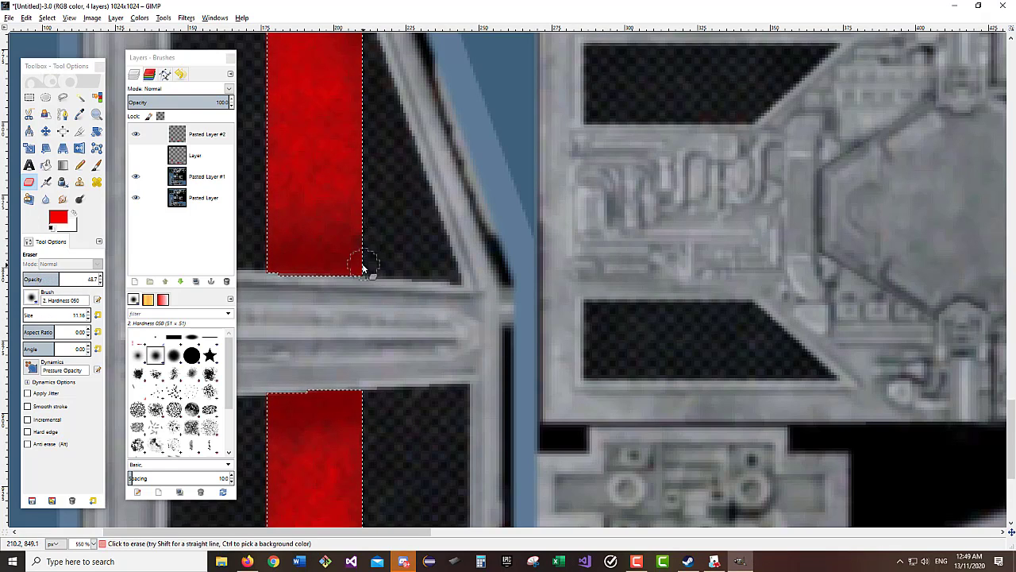
# - Erase a continuous worn patch along the right edge of the upright wing's upper stripe section
pyautogui.scroll(2, 361, 256)
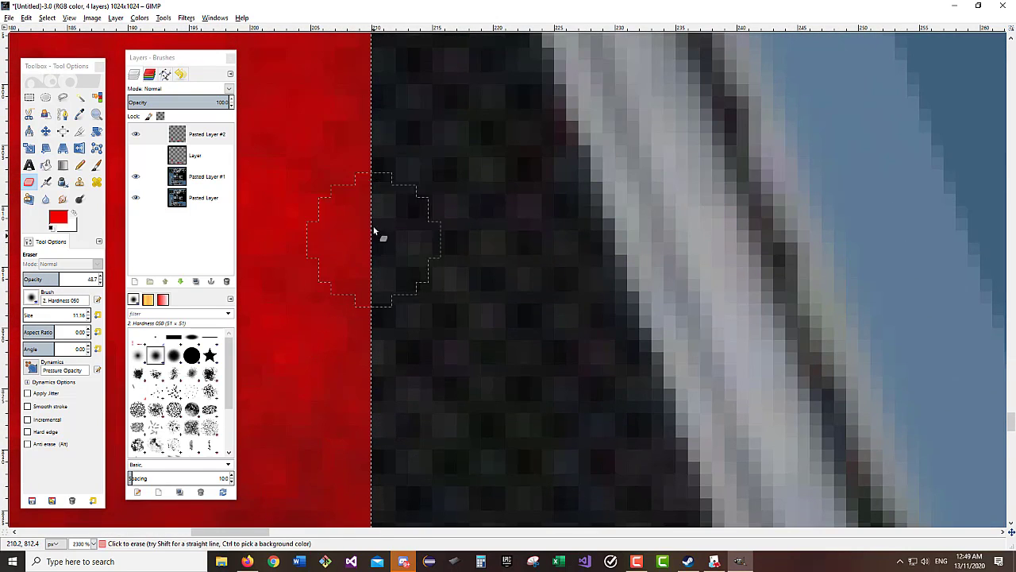
pyautogui.moveTo(370, 247)
pyautogui.mouseDown()
pyautogui.moveTo(367, 222)
pyautogui.moveTo(361, 255)
pyautogui.mouseUp()
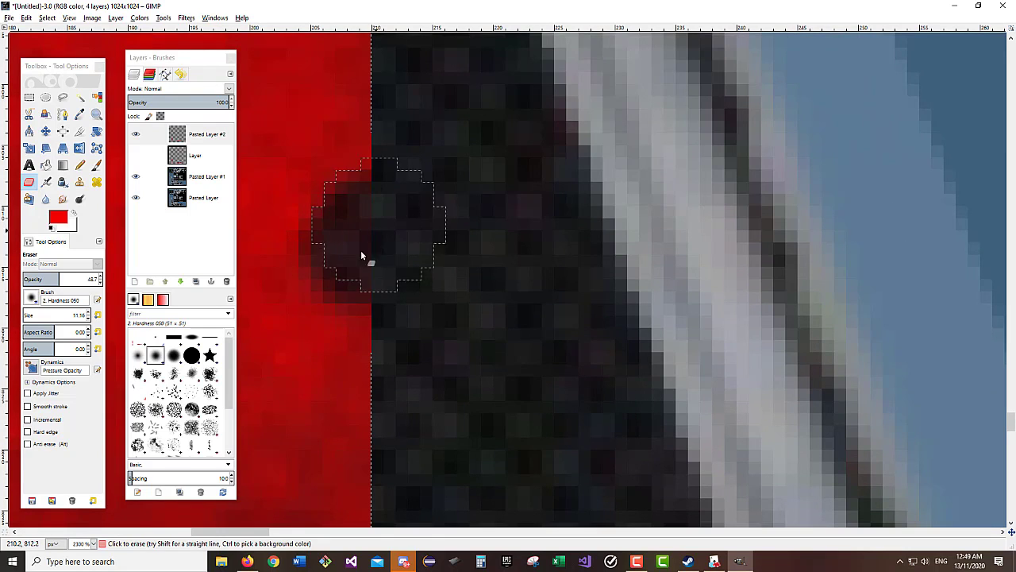
pyautogui.scroll(2, 359, 237)
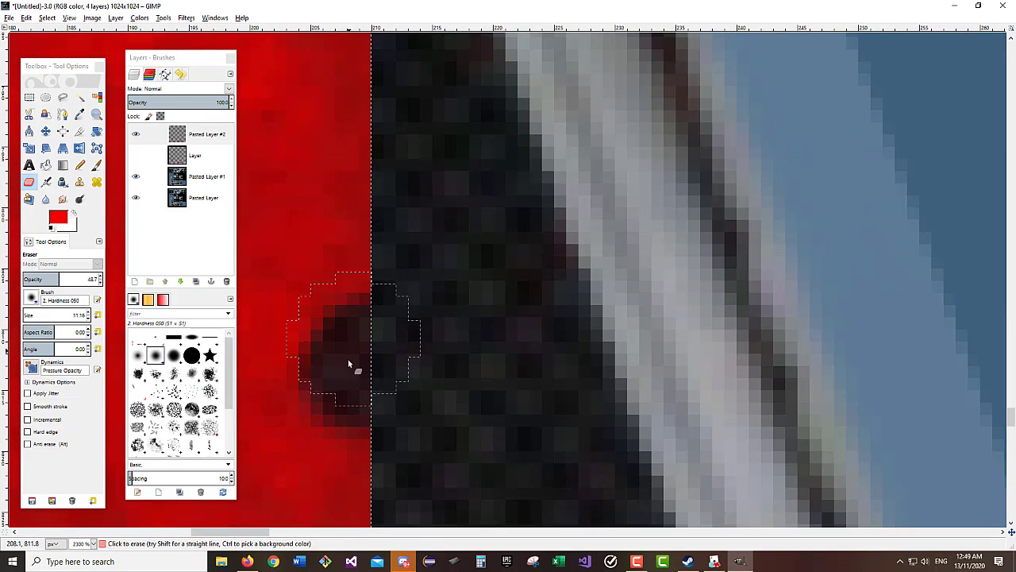
pyautogui.moveTo(349, 361); pyautogui.dragTo(356, 376)
pyautogui.scroll(6, 373, 334)
pyautogui.moveTo(380, 254)
pyautogui.mouseDown()
pyautogui.moveTo(361, 306)
pyautogui.moveTo(373, 262)
pyautogui.moveTo(349, 348)
pyautogui.moveTo(354, 276)
pyautogui.moveTo(358, 353)
pyautogui.mouseUp()
pyautogui.scroll(-4, 357, 352)
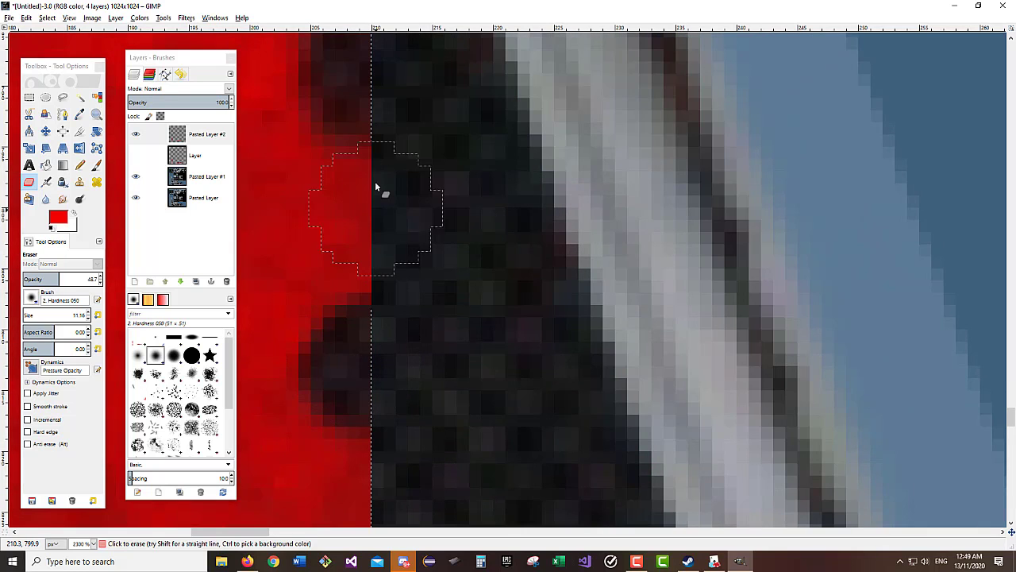
pyautogui.moveTo(375, 181)
pyautogui.mouseDown()
pyautogui.moveTo(334, 136)
pyautogui.moveTo(335, 232)
pyautogui.moveTo(355, 204)
pyautogui.moveTo(349, 279)
pyautogui.mouseUp()
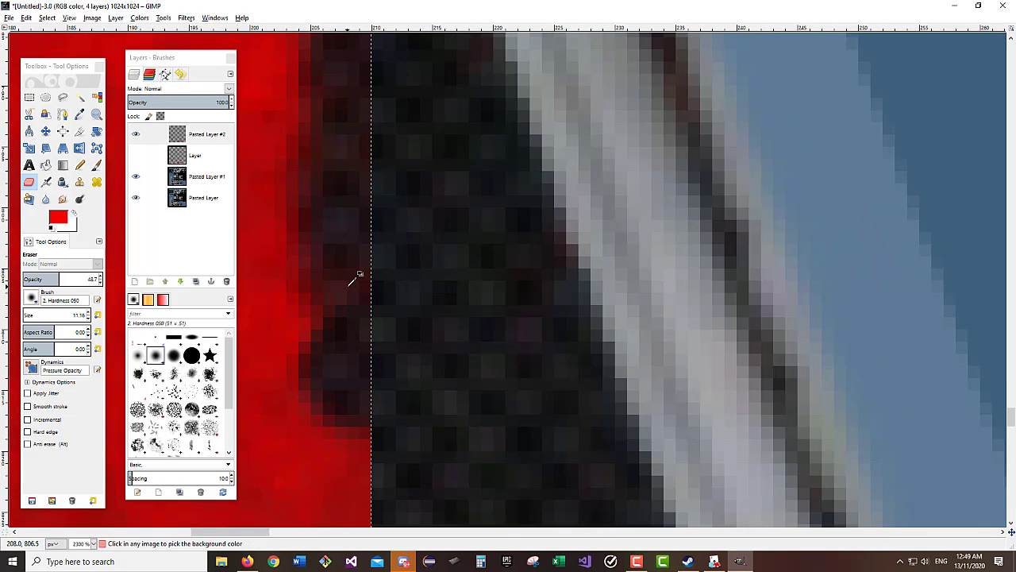
# - Erase irregular worn notches along the left edge of the upright wing's upper stripe section
pyautogui.scroll(-3, 350, 267)
pyautogui.scroll(2, 338, 288)
pyautogui.hscroll(-3, 338, 289)
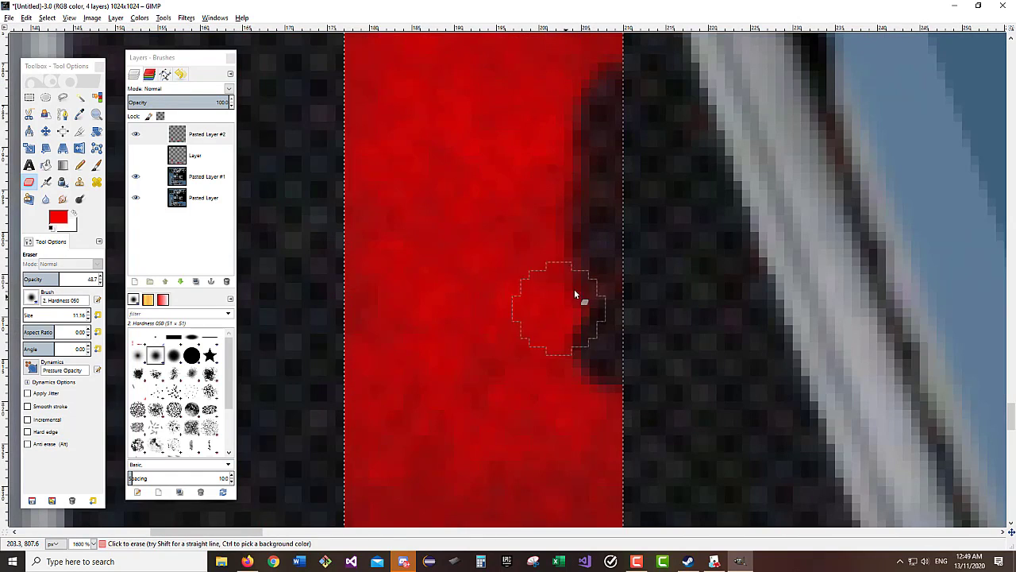
pyautogui.scroll(-2, 576, 322)
pyautogui.moveTo(350, 350)
pyautogui.mouseDown()
pyautogui.moveTo(355, 372)
pyautogui.moveTo(348, 341)
pyautogui.mouseUp()
pyautogui.scroll(2, 333, 262)
pyautogui.moveTo(333, 214)
pyautogui.mouseDown()
pyautogui.moveTo(349, 271)
pyautogui.moveTo(350, 245)
pyautogui.moveTo(348, 267)
pyautogui.moveTo(355, 258)
pyautogui.moveTo(348, 322)
pyautogui.mouseUp()
pyautogui.scroll(-4, 320, 327)
pyautogui.moveTo(340, 230)
pyautogui.mouseDown()
pyautogui.moveTo(348, 288)
pyautogui.moveTo(346, 226)
pyautogui.mouseUp()
pyautogui.scroll(-4, 321, 296)
pyautogui.moveTo(338, 275)
pyautogui.mouseDown()
pyautogui.moveTo(352, 257)
pyautogui.moveTo(345, 210)
pyautogui.mouseUp()
# - Try erasing worn patches toward the pointed upper end of the upright wing's stripe and undo those strokes
pyautogui.scroll(6, 329, 271)
pyautogui.scroll(5, 328, 276)
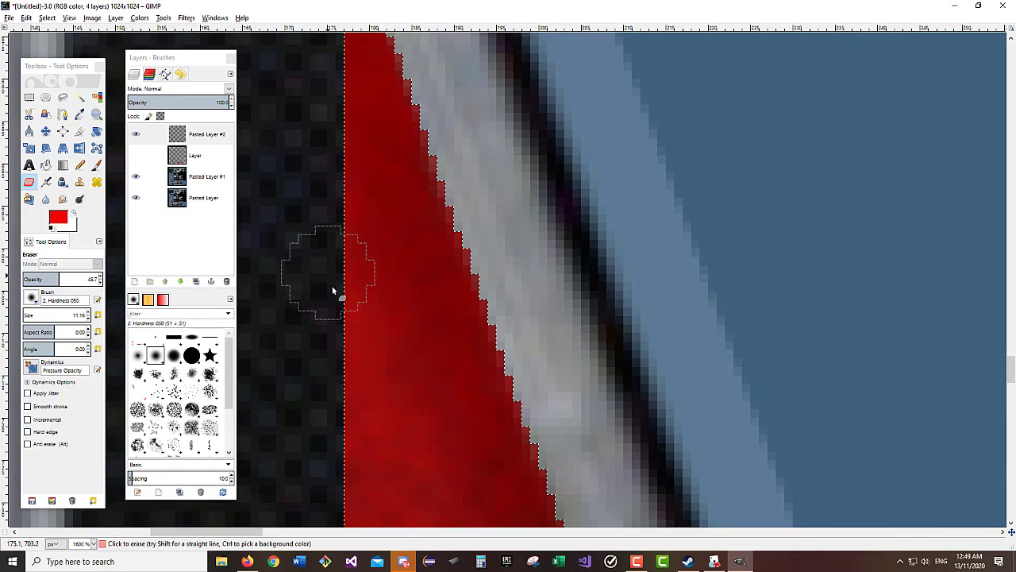
pyautogui.moveTo(332, 286)
pyautogui.mouseDown()
pyautogui.moveTo(355, 240)
pyautogui.moveTo(354, 267)
pyautogui.moveTo(353, 210)
pyautogui.moveTo(347, 292)
pyautogui.moveTo(336, 248)
pyautogui.mouseUp()
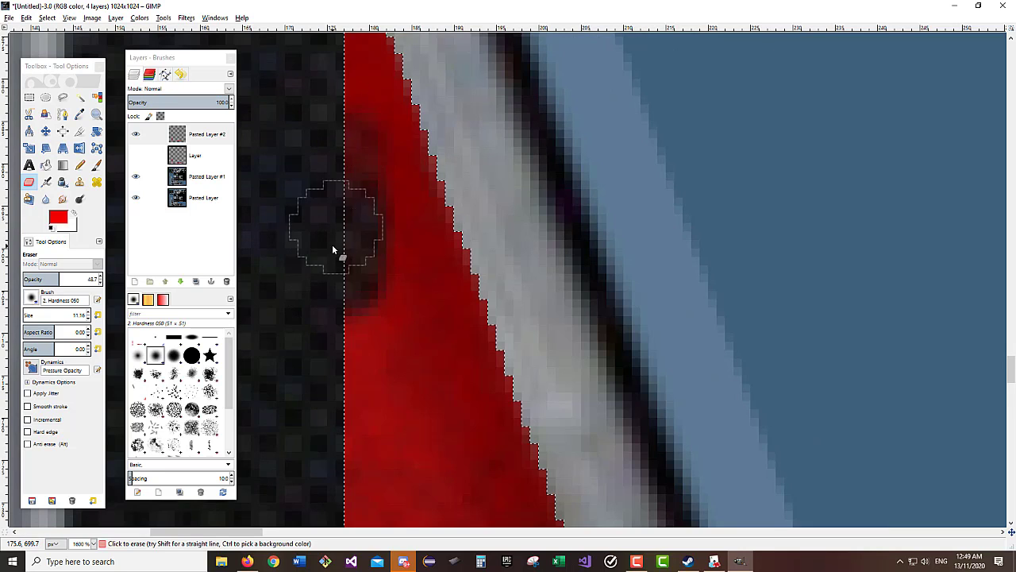
pyautogui.scroll(4, 338, 262)
pyautogui.moveTo(356, 416)
pyautogui.mouseDown()
pyautogui.moveTo(390, 302)
pyautogui.moveTo(377, 252)
pyautogui.moveTo(358, 308)
pyautogui.mouseUp()
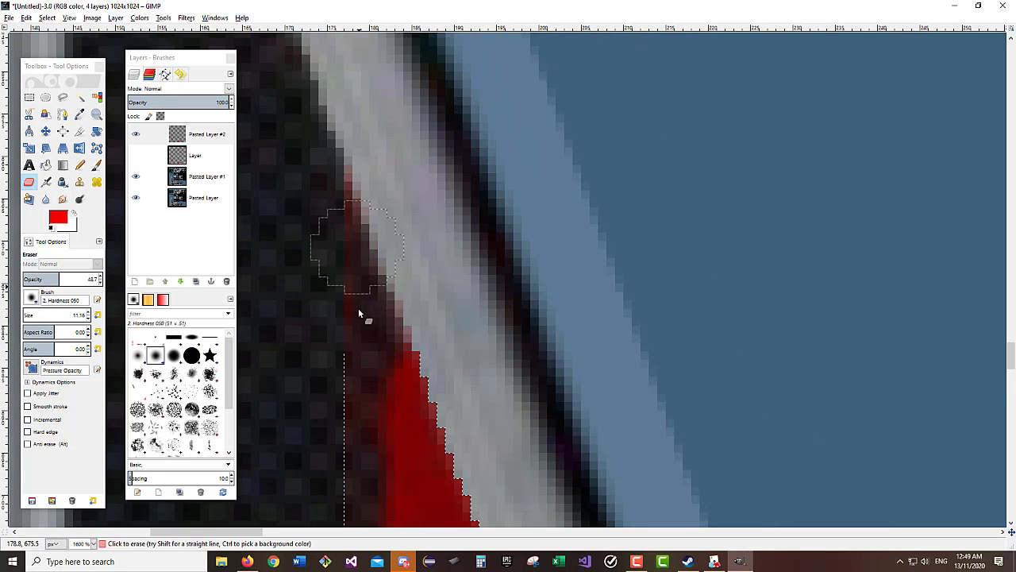
pyautogui.hotkey('ctrl', 'z')
pyautogui.hotkey('ctrl', 'z')
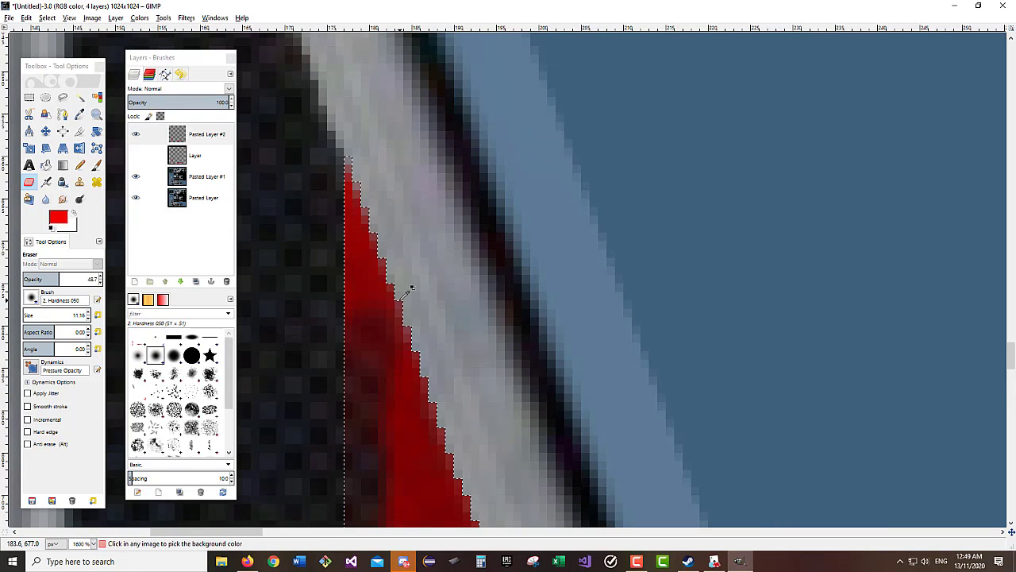
pyautogui.hotkey('ctrl', 'z')
pyautogui.hotkey('ctrl', 'z')
pyautogui.scroll(4, 409, 322)
pyautogui.hotkey('ctrl', 'z')
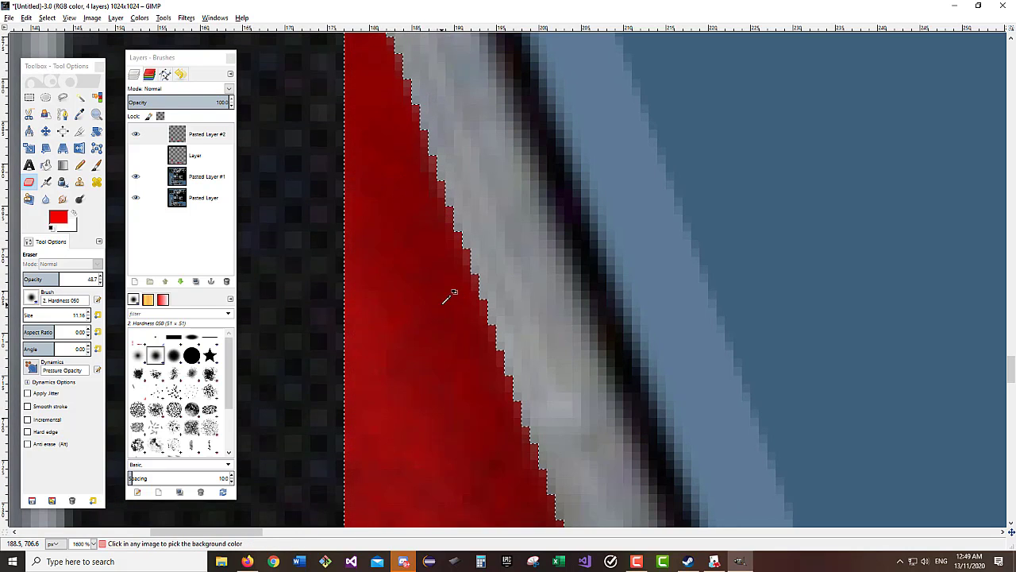
# - Erase a worn strip along the lower edge of the horizontal wing's long stripe section and add a few isolated chips beside it
pyautogui.scroll(-4, 445, 311)
pyautogui.scroll(-1, 512, 330)
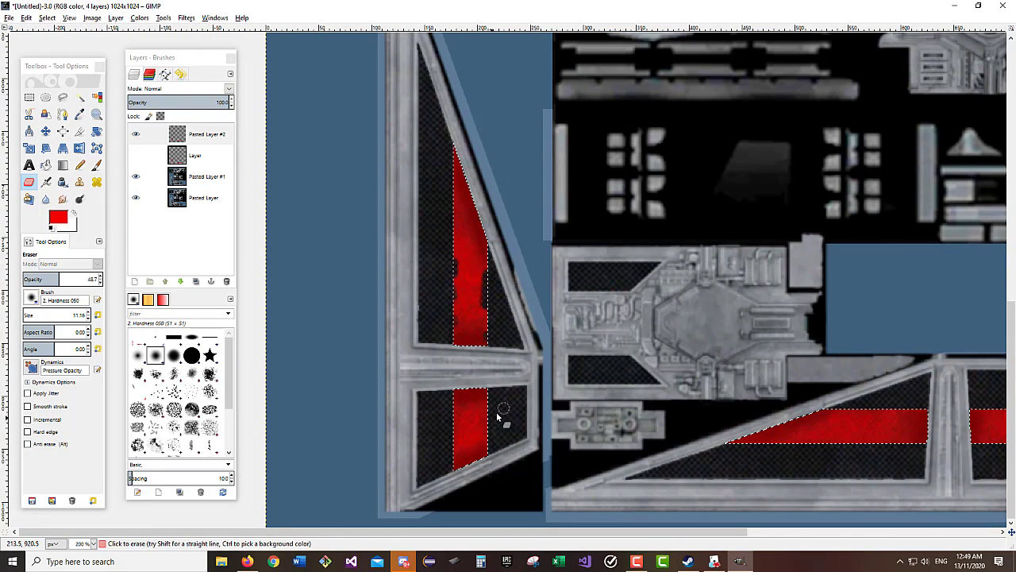
pyautogui.scroll(2, 488, 424)
pyautogui.scroll(1, 486, 427)
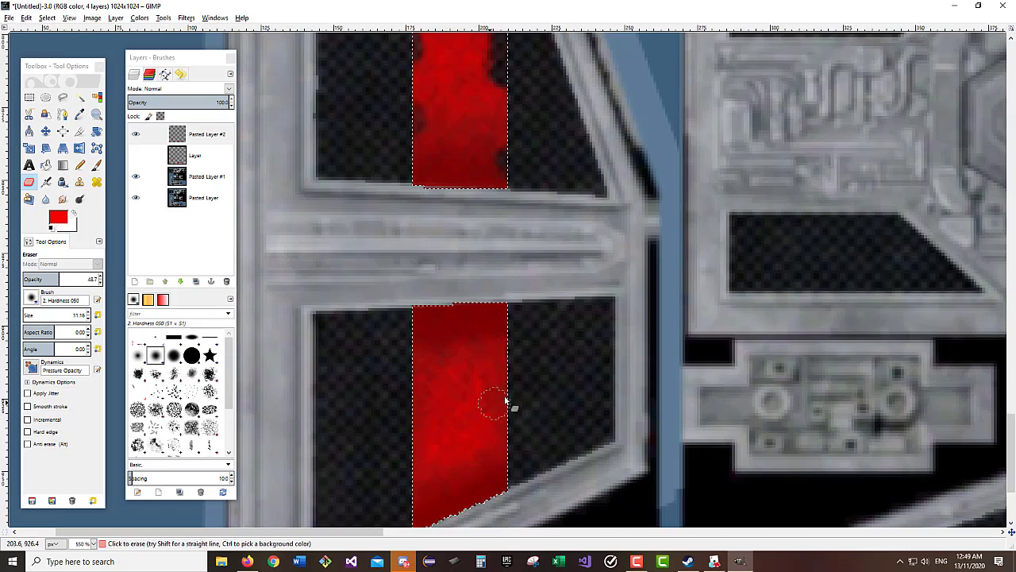
pyautogui.scroll(-4, 518, 372)
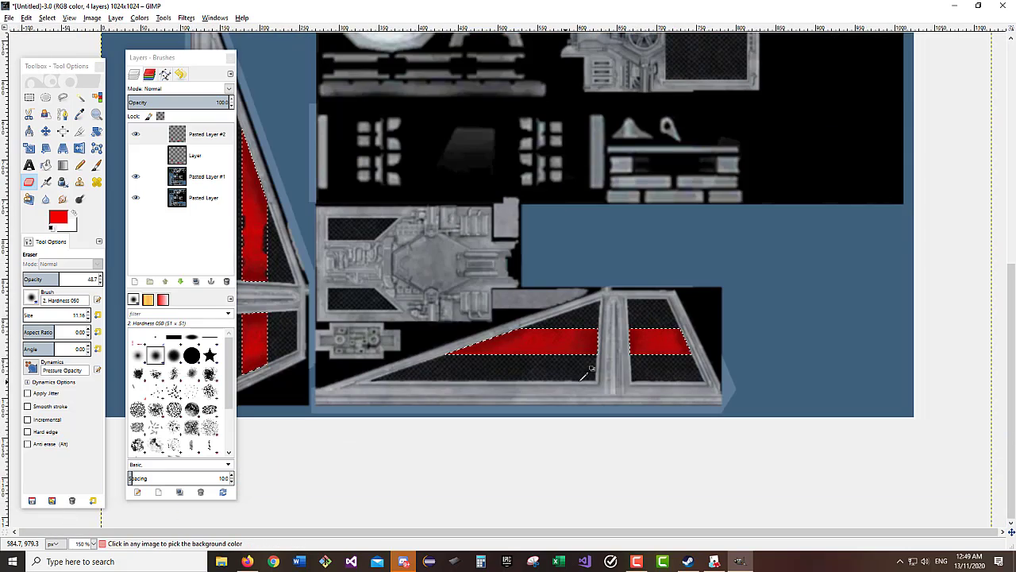
pyautogui.scroll(3, 586, 367)
pyautogui.scroll(2, 532, 359)
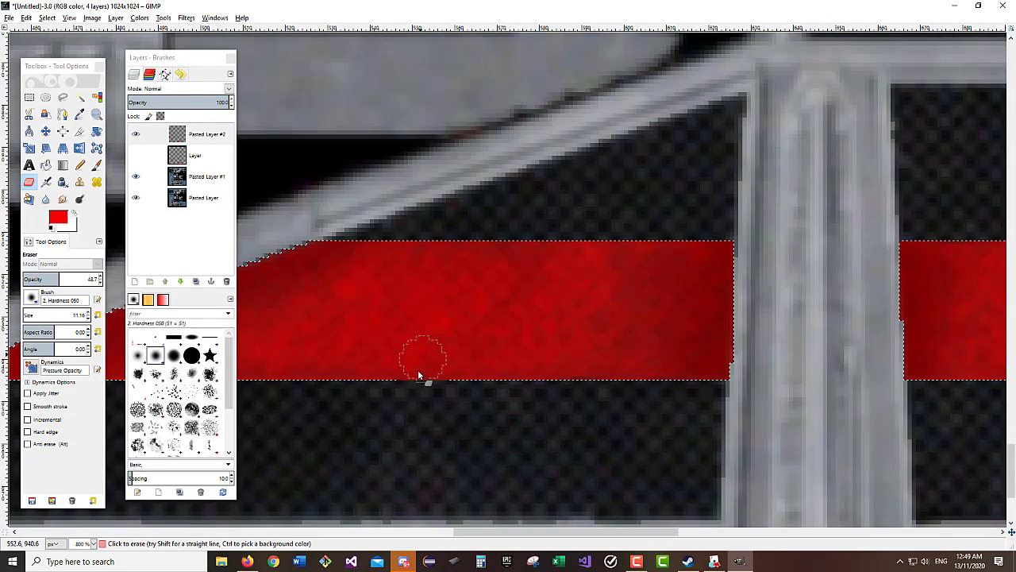
pyautogui.moveTo(415, 384); pyautogui.dragTo(569, 378)
pyautogui.hotkey('ctrl', 'z')
pyautogui.moveTo(494, 390)
pyautogui.mouseDown()
pyautogui.moveTo(575, 377)
pyautogui.moveTo(315, 395)
pyautogui.moveTo(619, 380)
pyautogui.moveTo(605, 379)
pyautogui.moveTo(645, 371)
pyautogui.moveTo(505, 387)
pyautogui.moveTo(668, 367)
pyautogui.mouseUp()
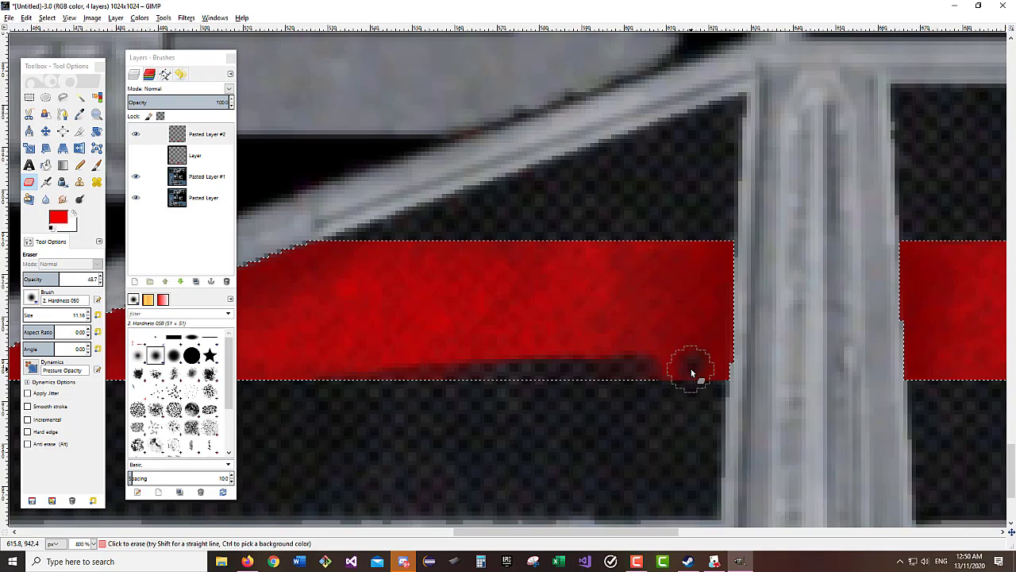
pyautogui.click(689, 366)
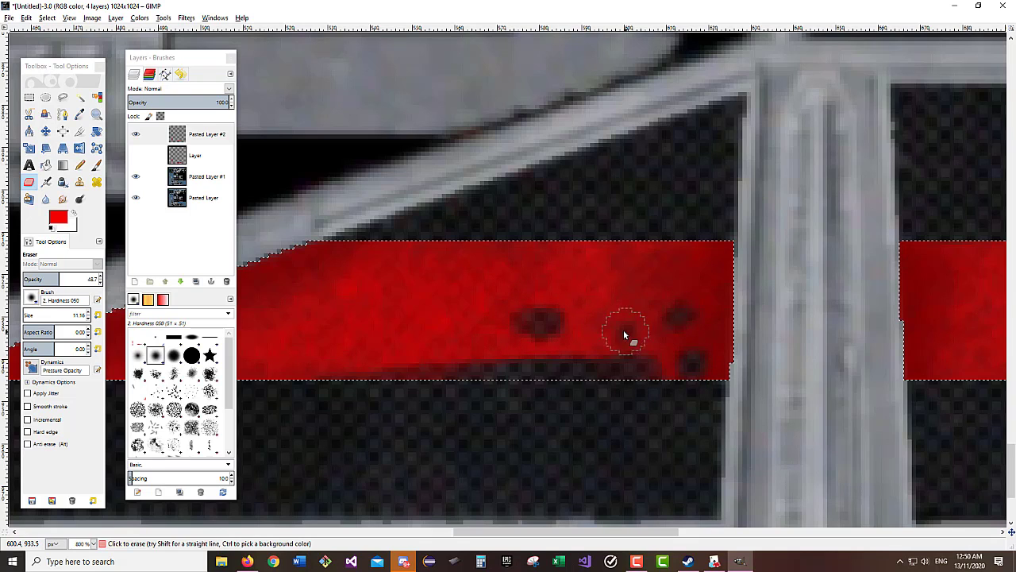
# - Erase a shallow worn patch along the upper edge of the horizontal wing's short stripe section
pyautogui.hscroll(5, 590, 331)
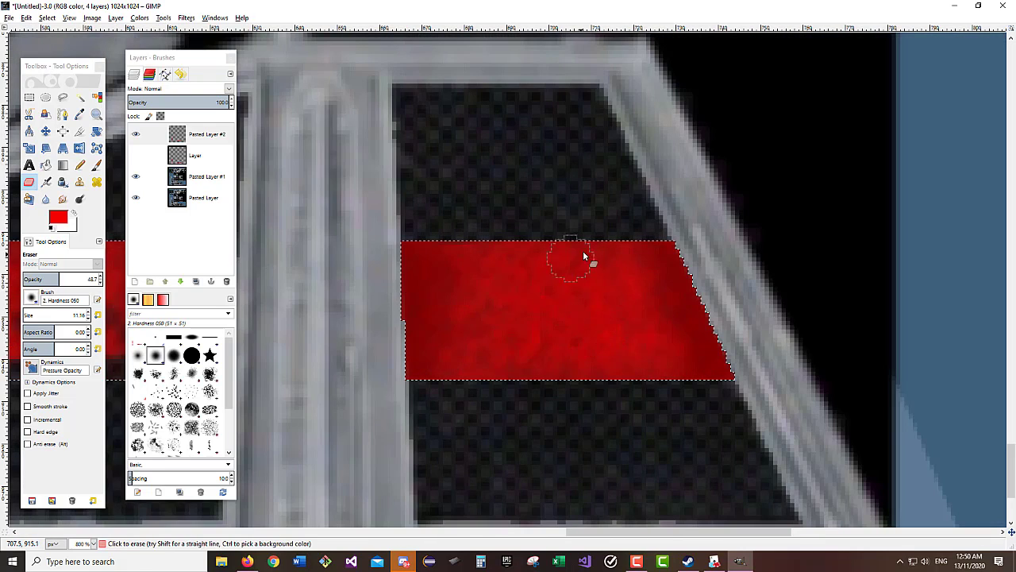
pyautogui.moveTo(637, 250); pyautogui.dragTo(498, 251)
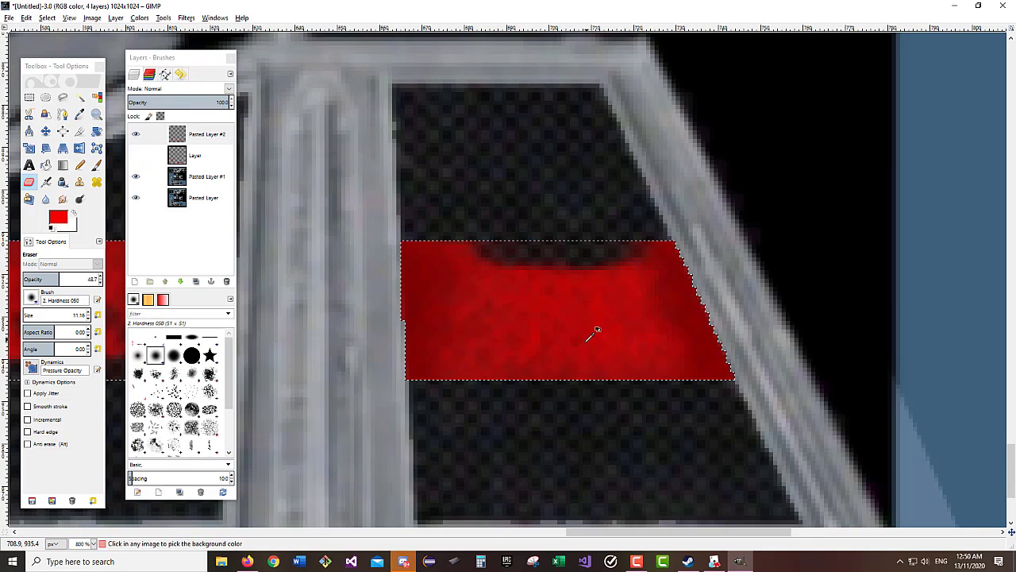
pyautogui.scroll(-7, 538, 381)
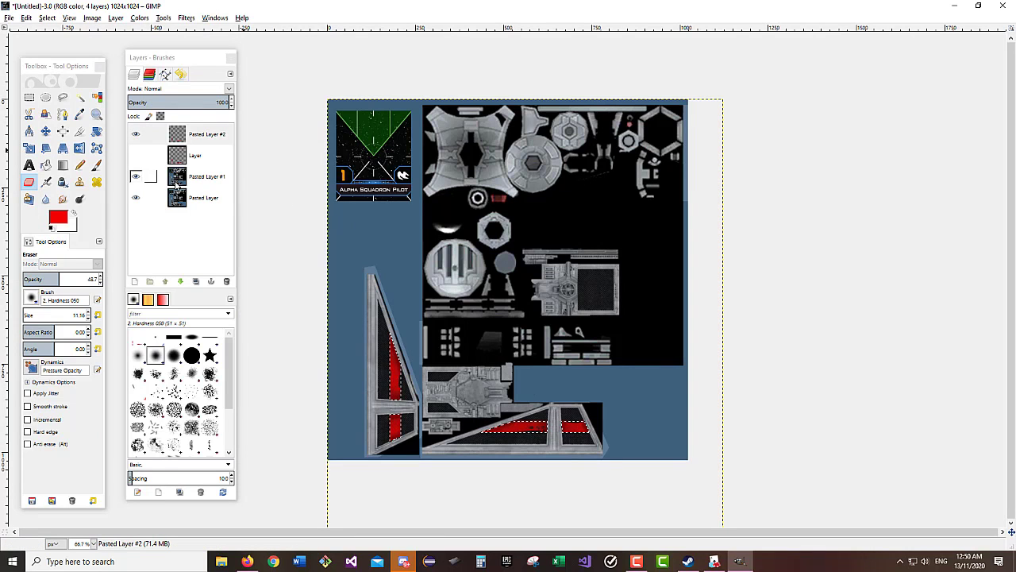
# - Select the entire image and review the weathered stripes on both wings
pyautogui.hotkey('ctrl', 'a')
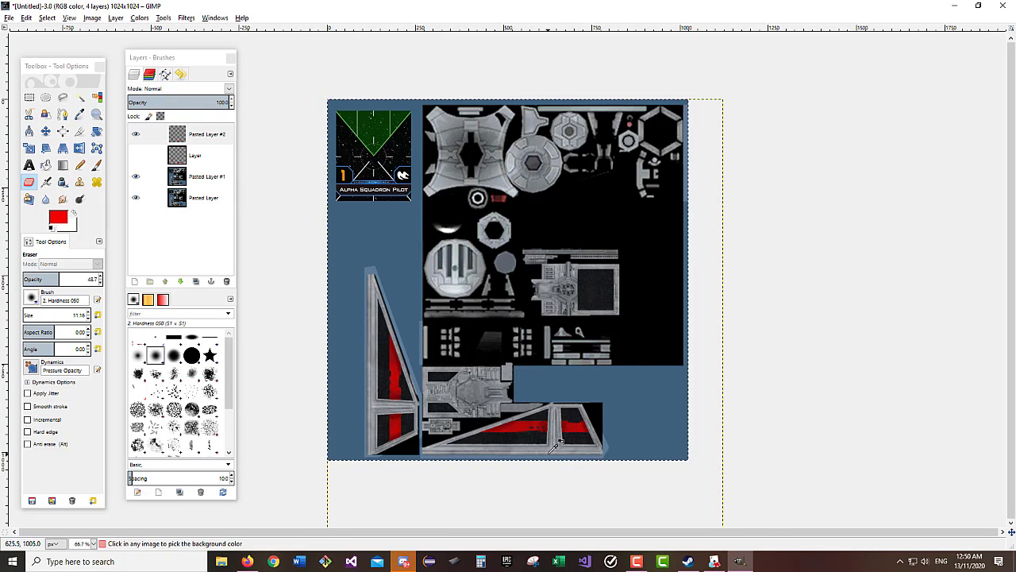
pyautogui.scroll(4, 521, 454)
pyautogui.scroll(-1, 688, 386)
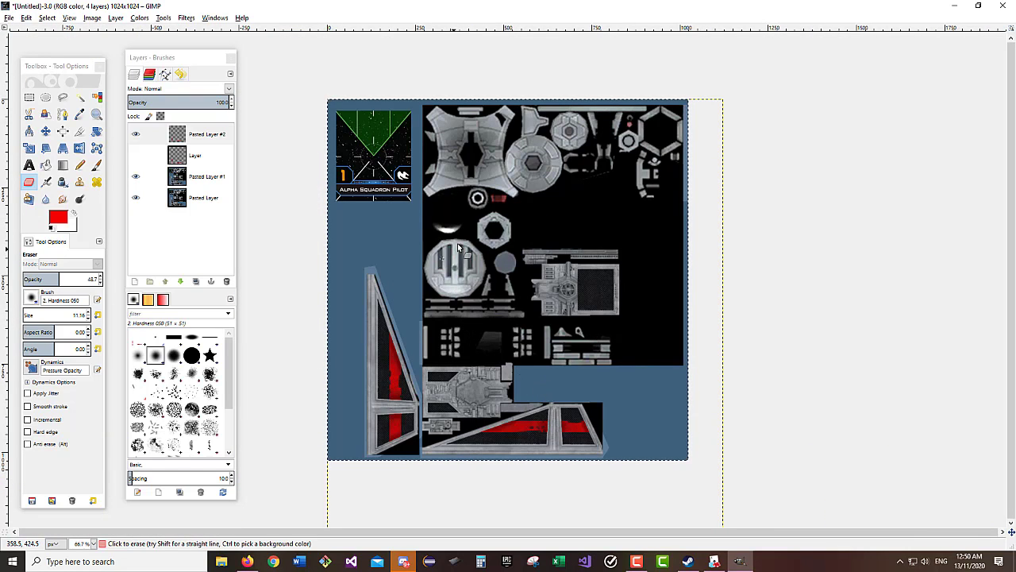
# - Start exporting the image, choosing the painting folder on the Desktop and naming the file 01.png
pyautogui.click(10, 17)
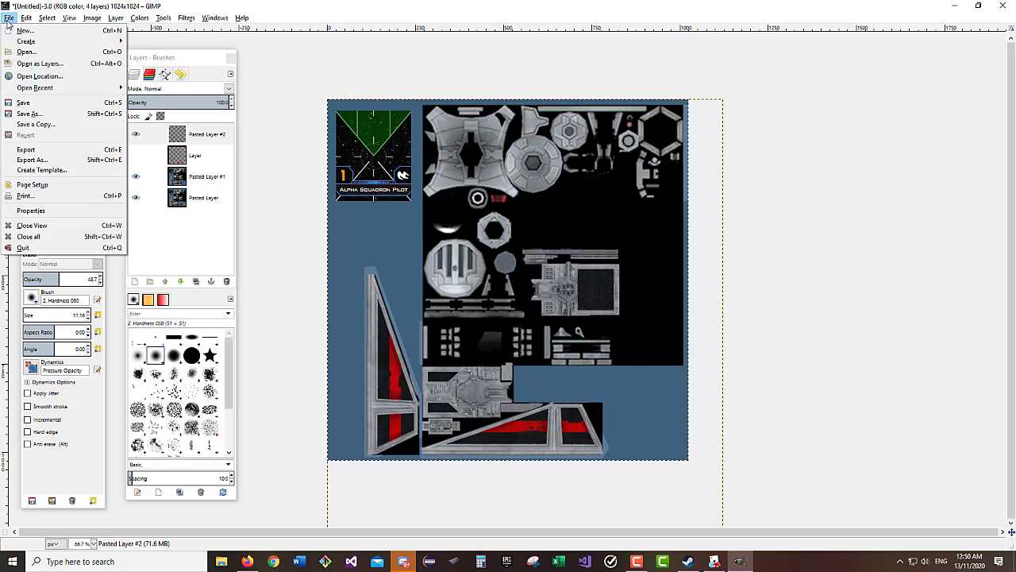
pyautogui.click(36, 161)
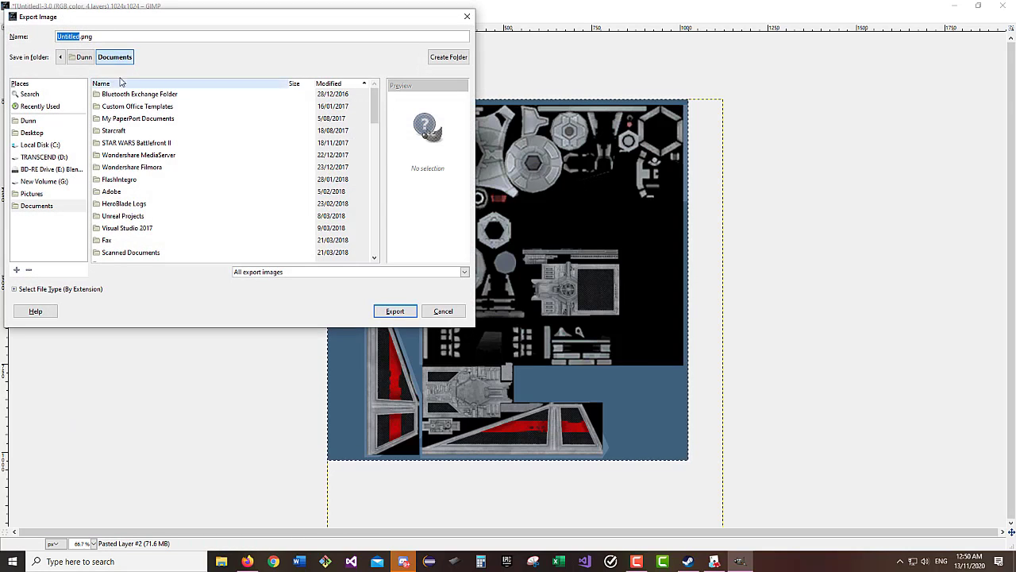
pyautogui.click(46, 146)
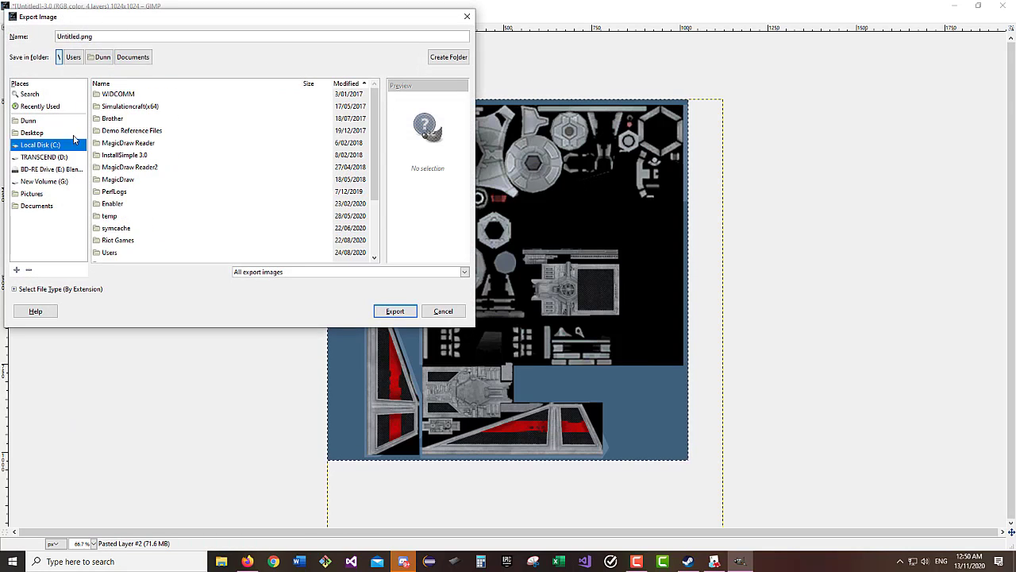
pyautogui.click(123, 111)
pyautogui.write('pain')
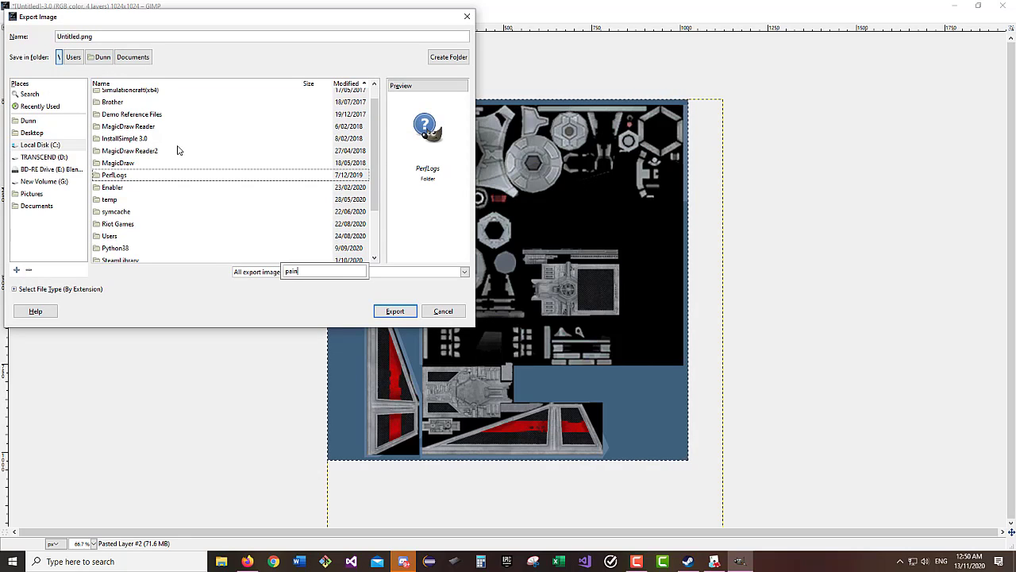
pyautogui.click(32, 132)
pyautogui.click(141, 130)
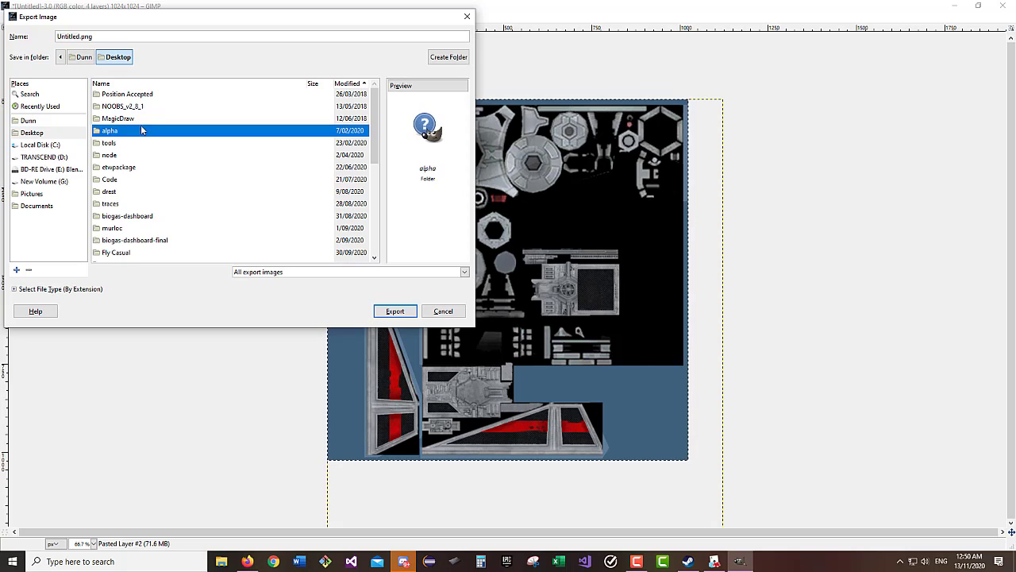
pyautogui.write('pain')
pyautogui.doubleClick(138, 175)
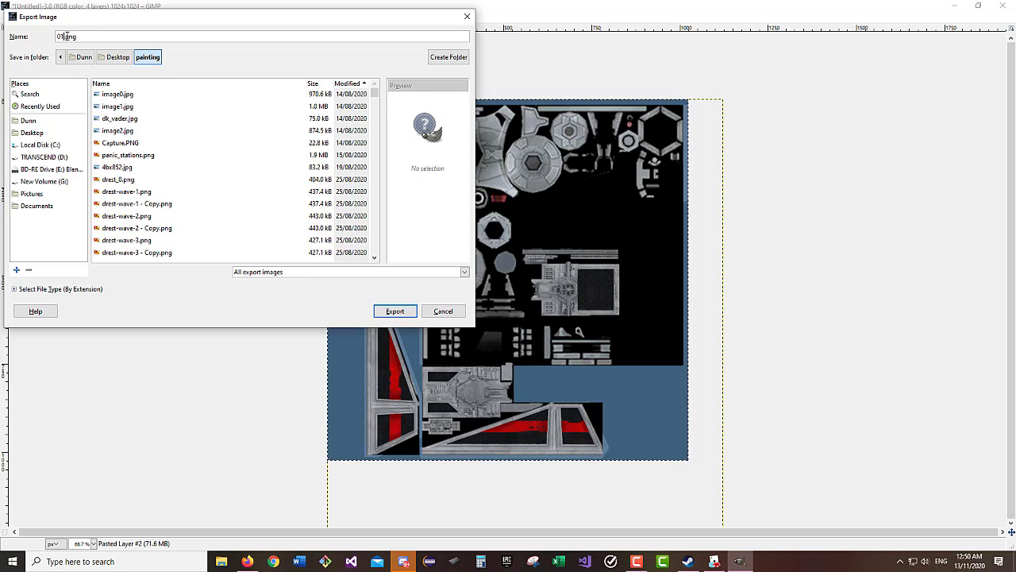
# - Export the texture as 01.png in the painting folder, replacing the existing file and keeping the current PNG options
pyautogui.click(401, 310)
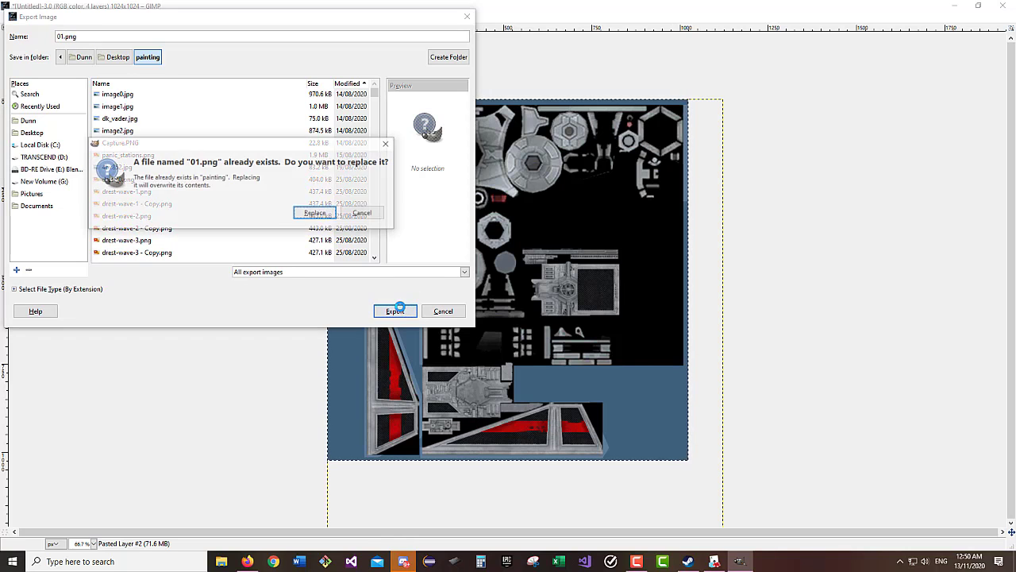
pyautogui.click(347, 213)
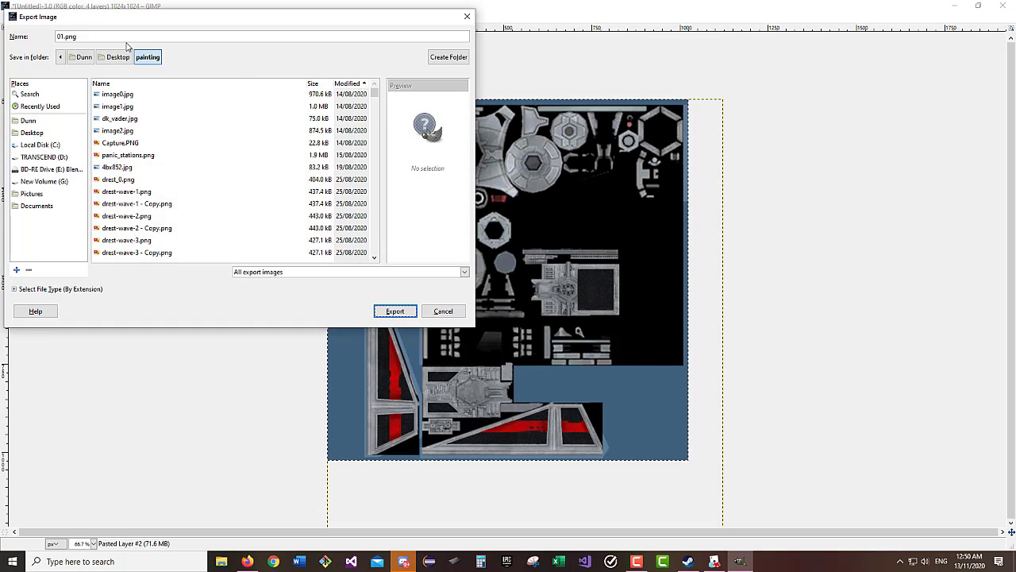
pyautogui.click(395, 311)
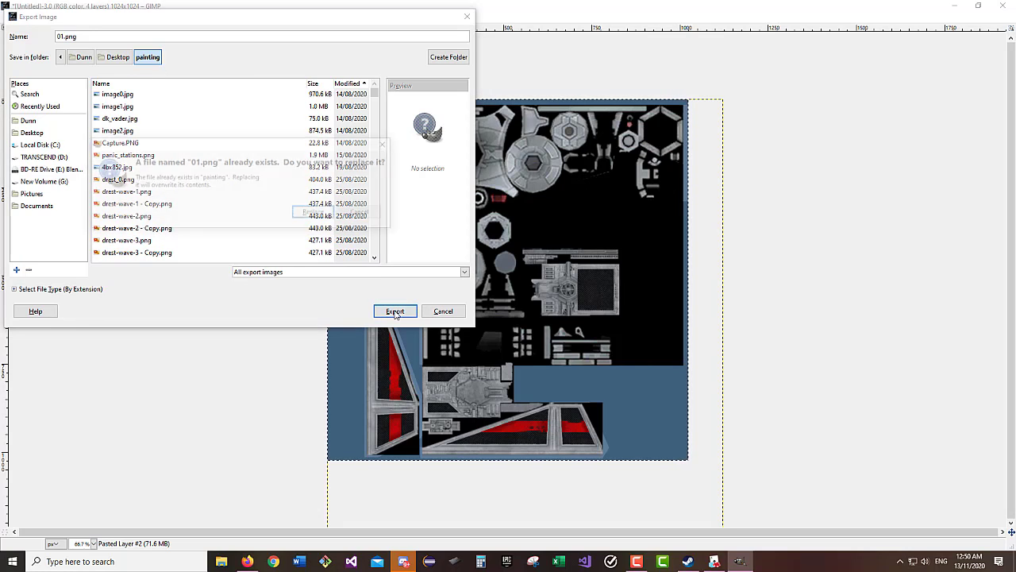
pyautogui.click(318, 213)
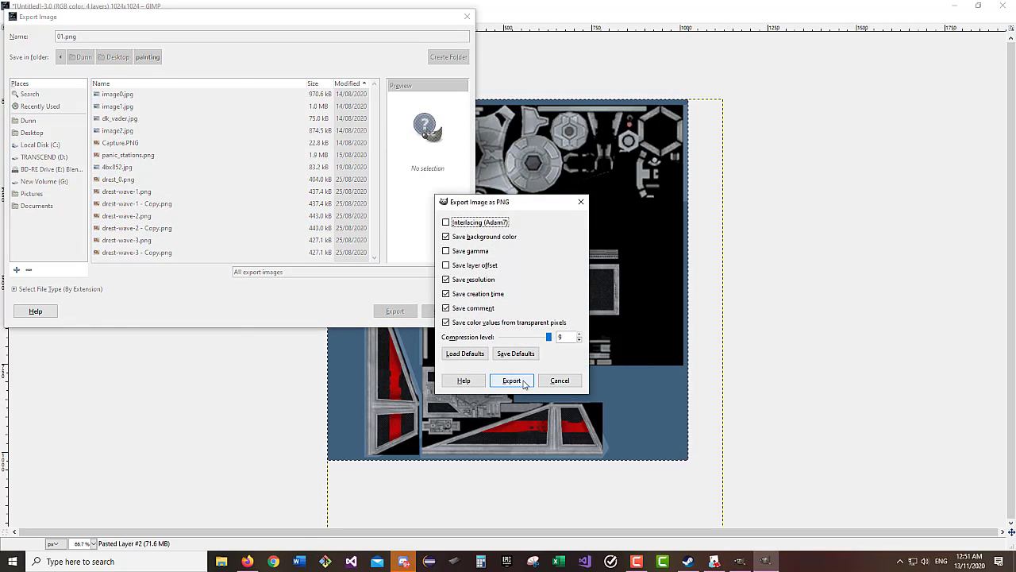
pyautogui.click(514, 381)
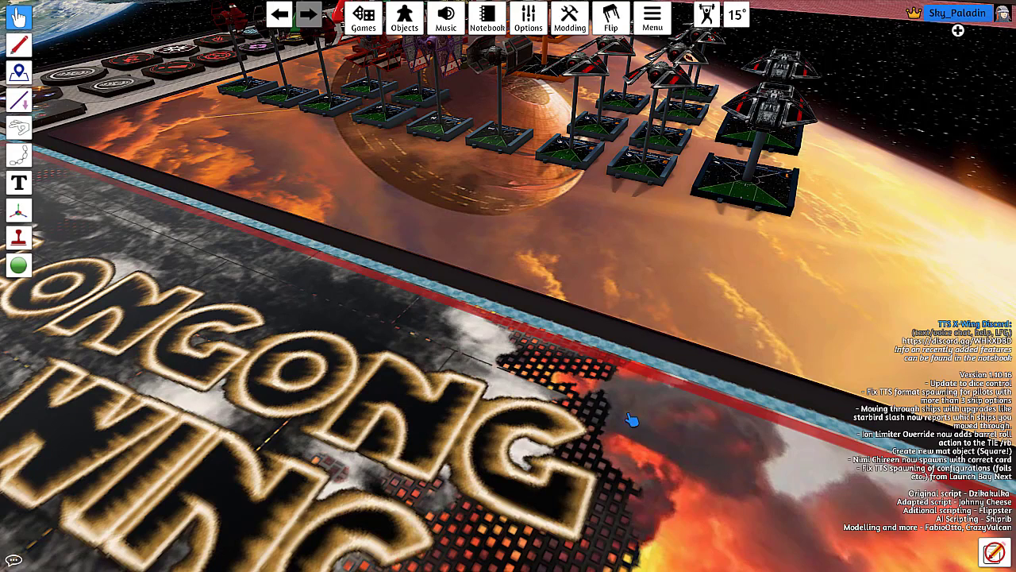
# - Switch to Tabletop Simulator and open the custom model settings of the Alpha Squadron Pilot ship
pyautogui.moveTo(571, 371); pyautogui.dragTo(652, 432)
pyautogui.press('w')
pyautogui.press('w')
pyautogui.press('w')
pyautogui.press('w')
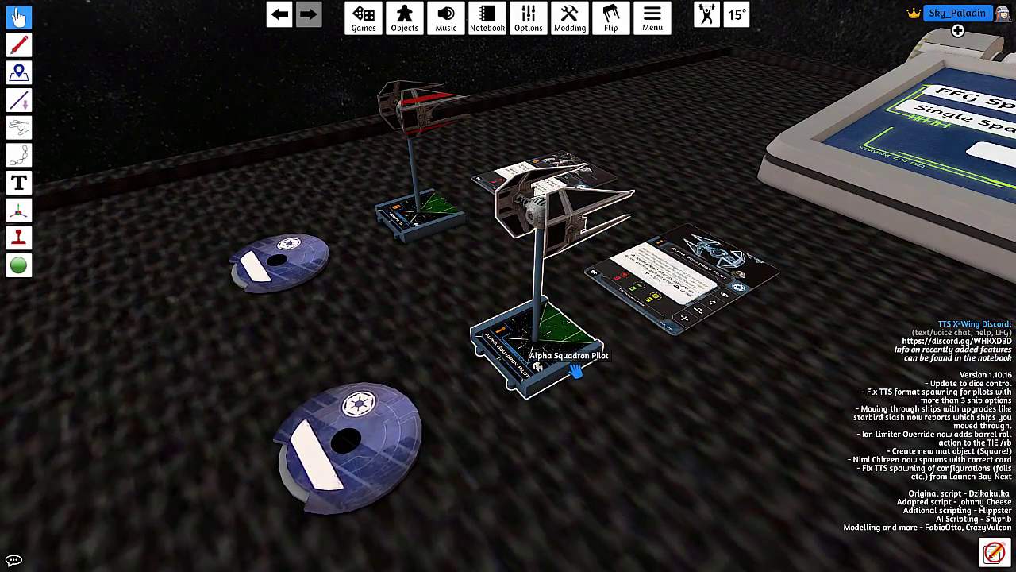
pyautogui.moveTo(540, 364); pyautogui.dragTo(560, 363)
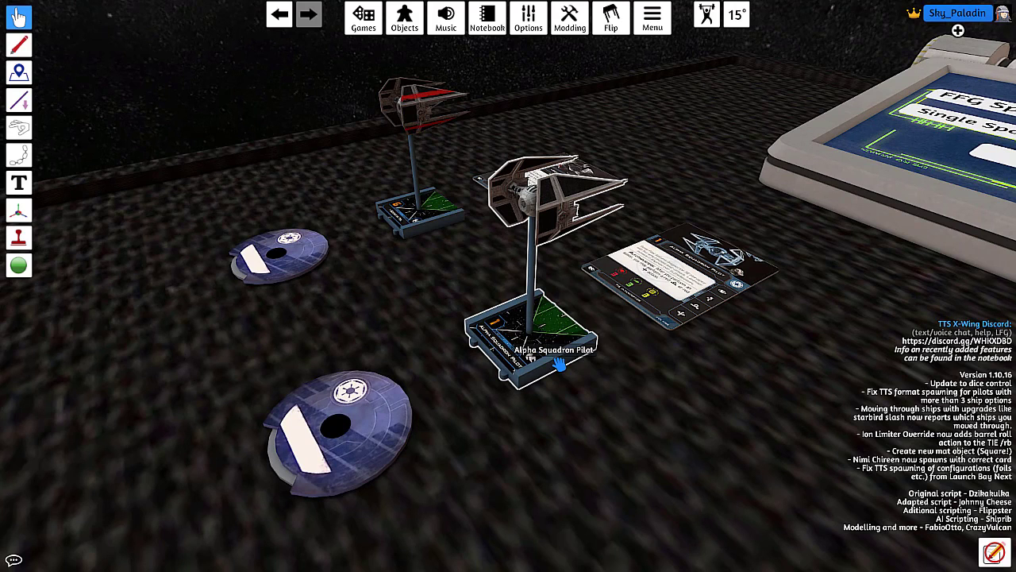
pyautogui.rightClick(559, 363)
pyautogui.click(599, 359)
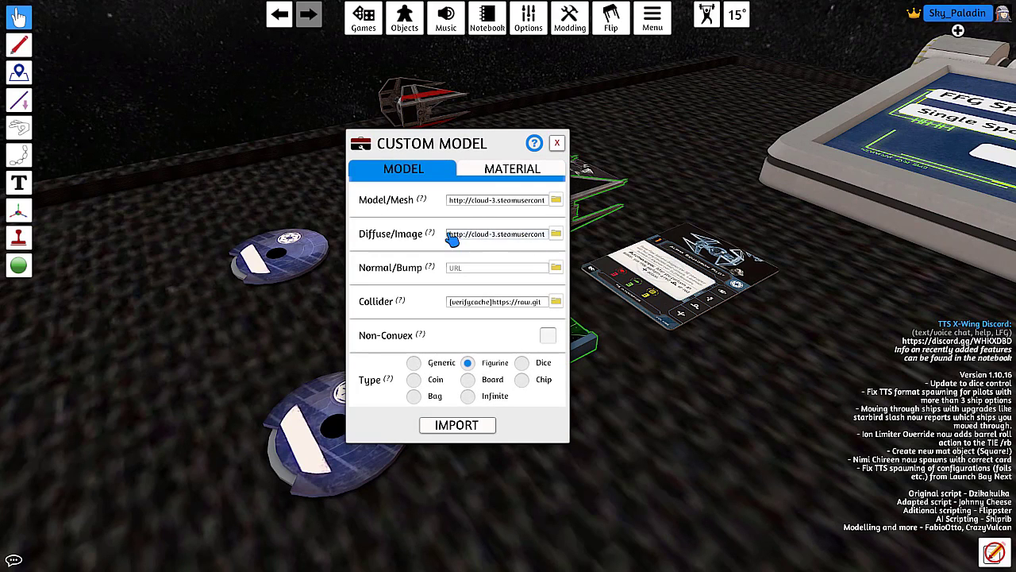
# - Set the ship's Diffuse/Image to 01.png from the Desktop painting folder, loading it from the local disk
pyautogui.click(451, 241)
pyautogui.click(556, 234)
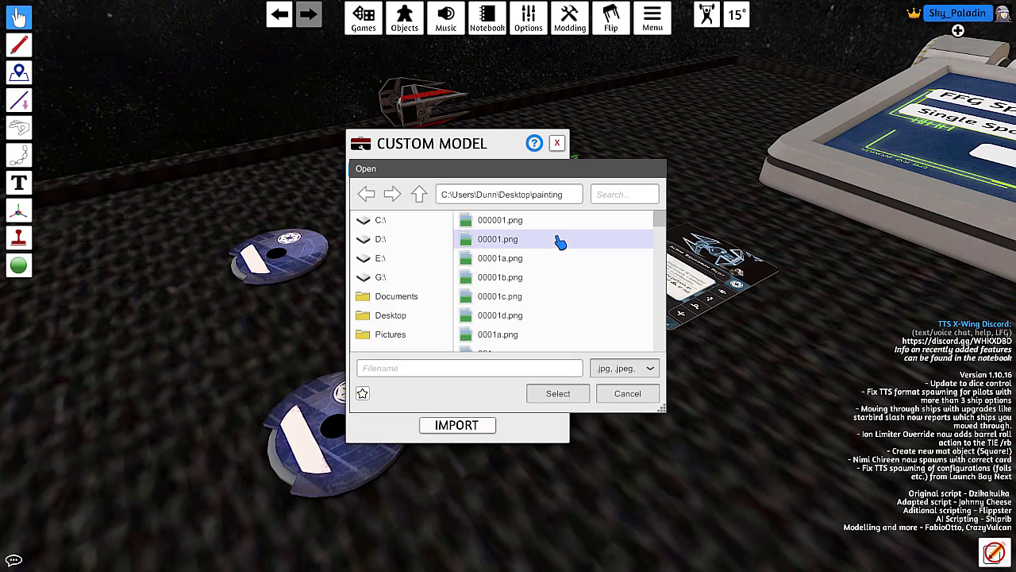
pyautogui.scroll(-2, 544, 313)
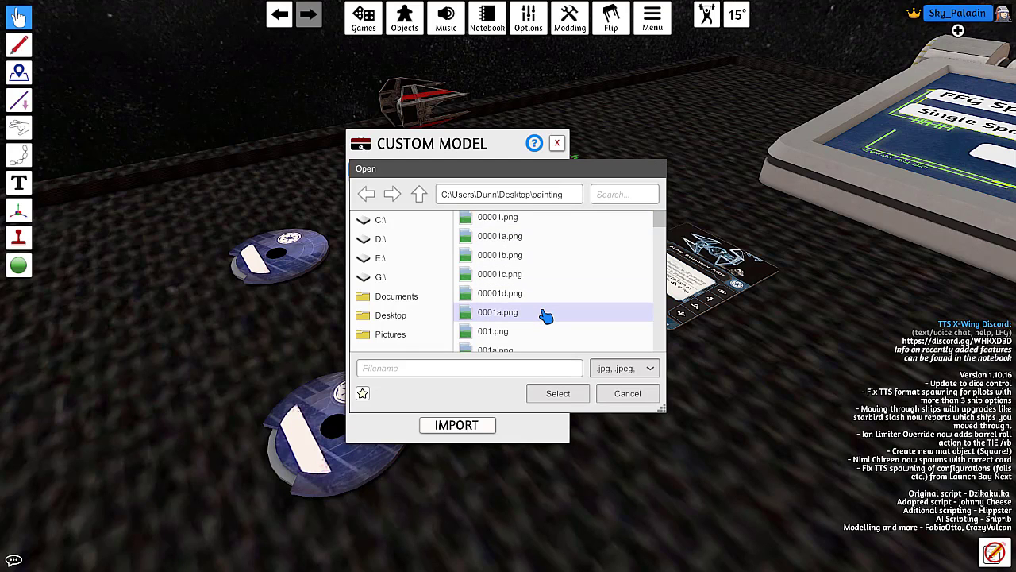
pyautogui.scroll(-2, 545, 316)
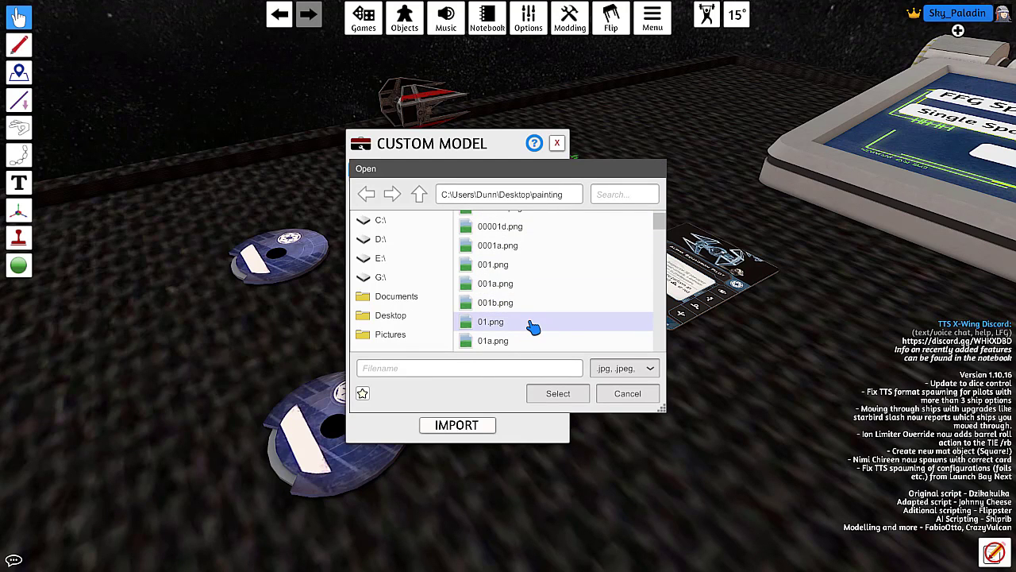
pyautogui.click(533, 322)
pyautogui.click(558, 394)
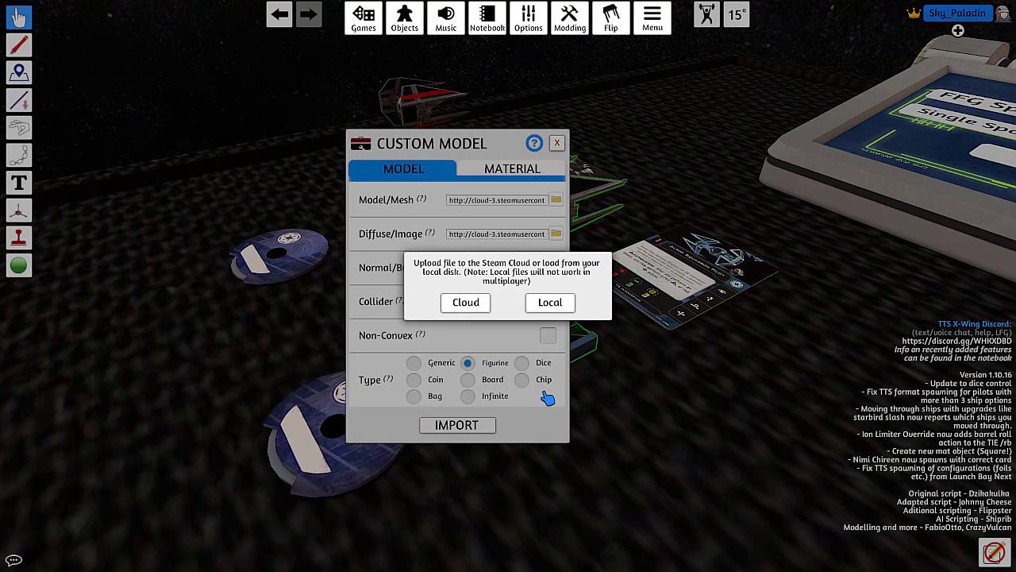
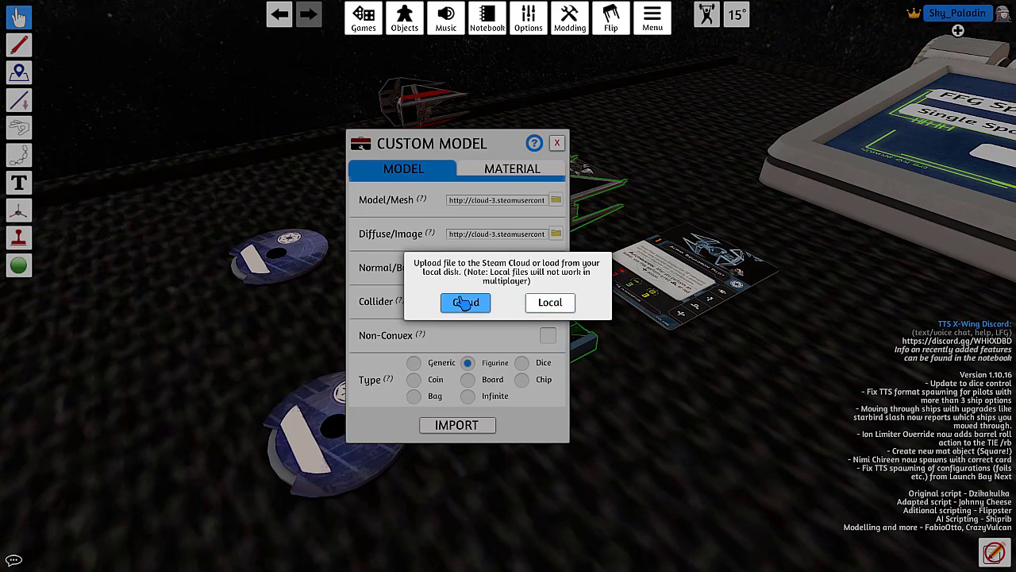
pyautogui.click(540, 305)
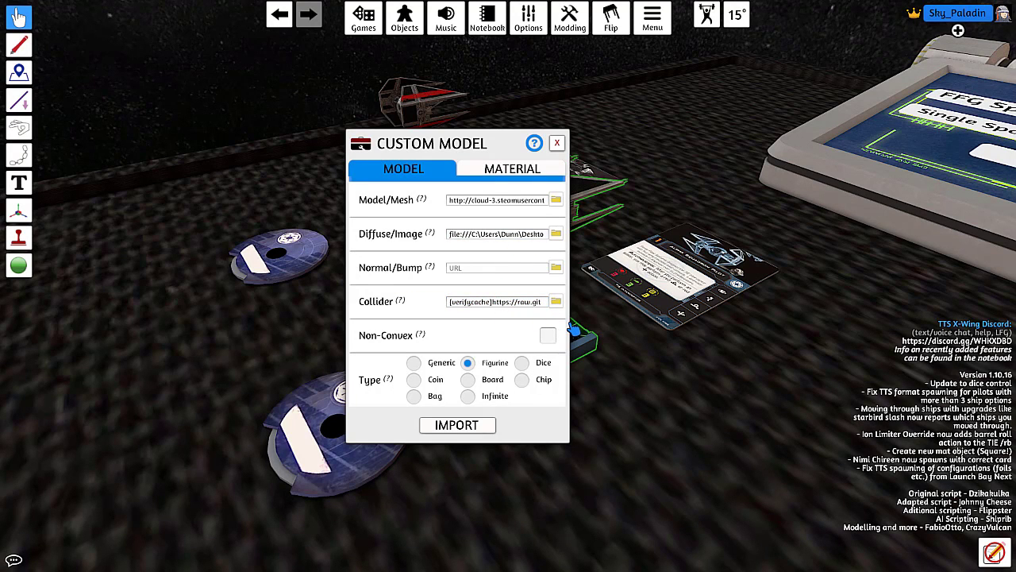
# - Check the model's material settings and import the custom model with the new texture
pyautogui.click(497, 173)
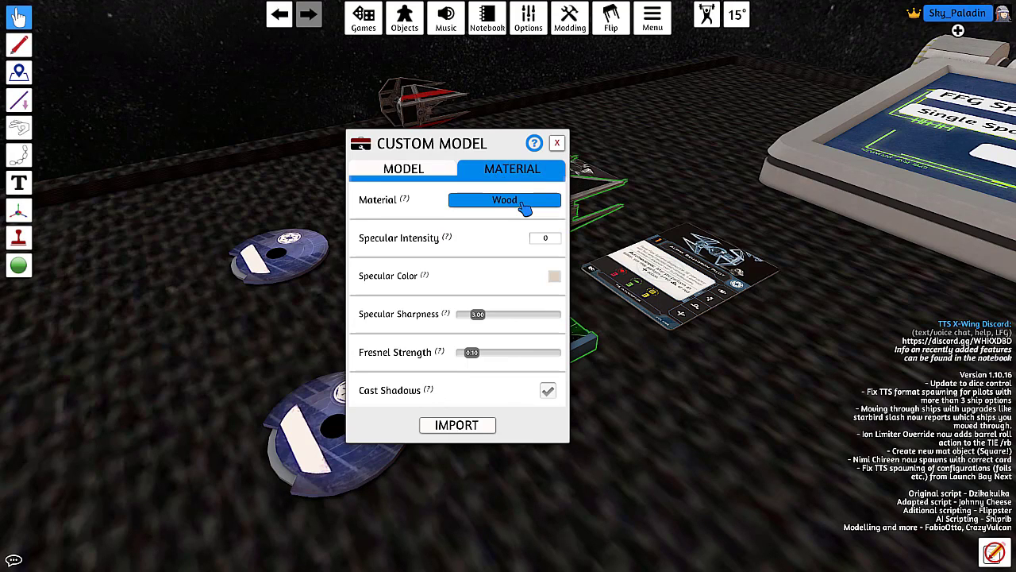
pyautogui.click(413, 171)
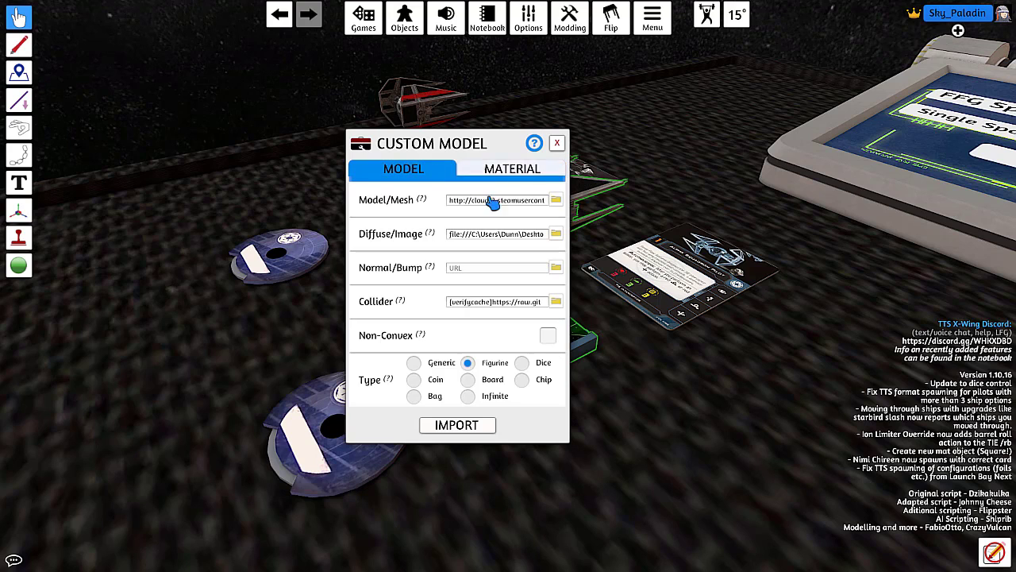
pyautogui.click(468, 426)
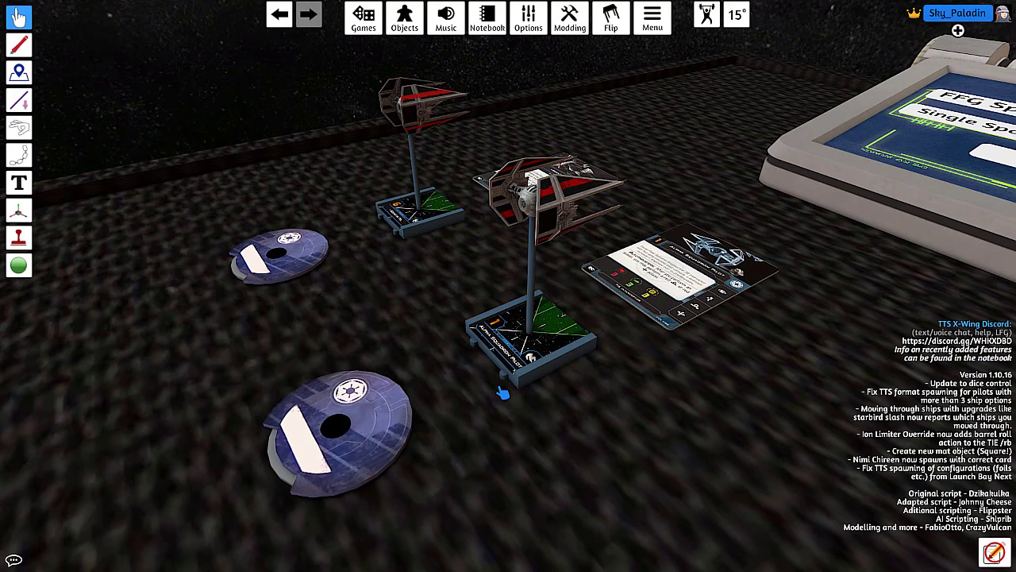
# - Examine the red wing stripes of the repainted Alpha Squadron Pilot ship from several sides, beside the Soontir Fel ship
pyautogui.moveTo(632, 414); pyautogui.dragTo(476, 445)
pyautogui.scroll(3, 433, 437)
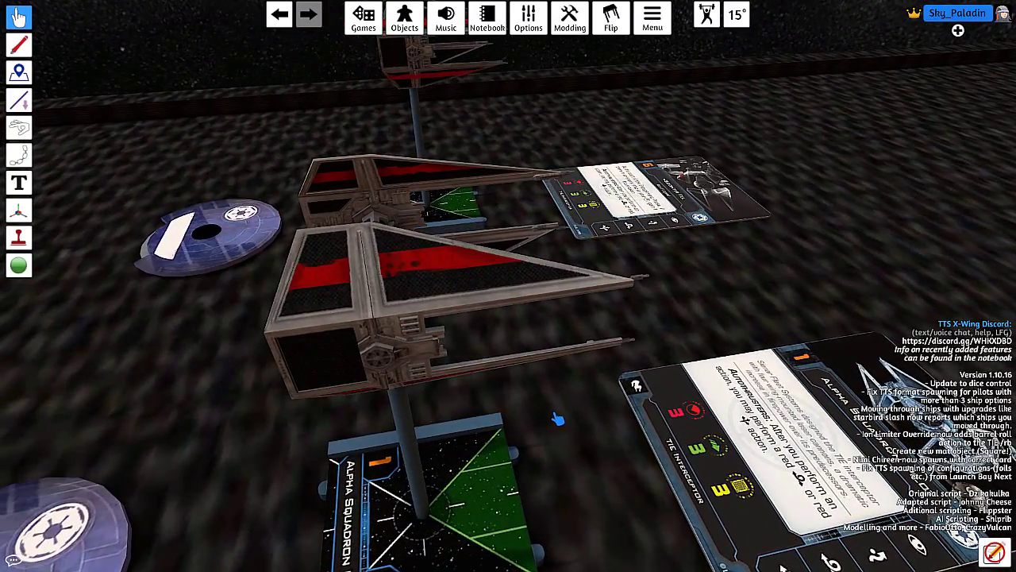
pyautogui.moveTo(558, 420); pyautogui.dragTo(317, 286)
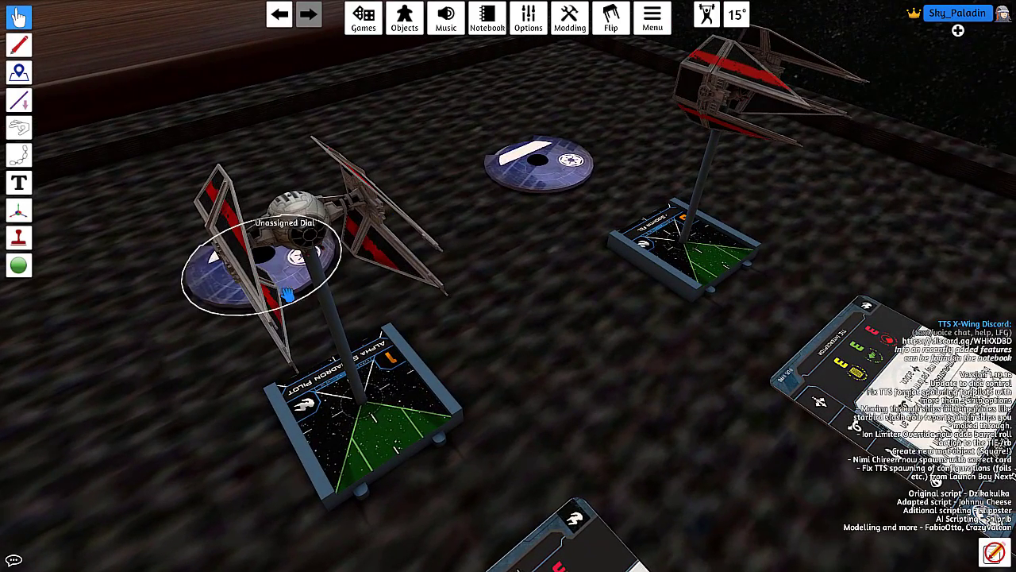
pyautogui.moveTo(561, 315); pyautogui.dragTo(567, 313)
pyautogui.moveTo(603, 343); pyautogui.dragTo(407, 240)
pyautogui.moveTo(317, 334); pyautogui.dragTo(370, 268)
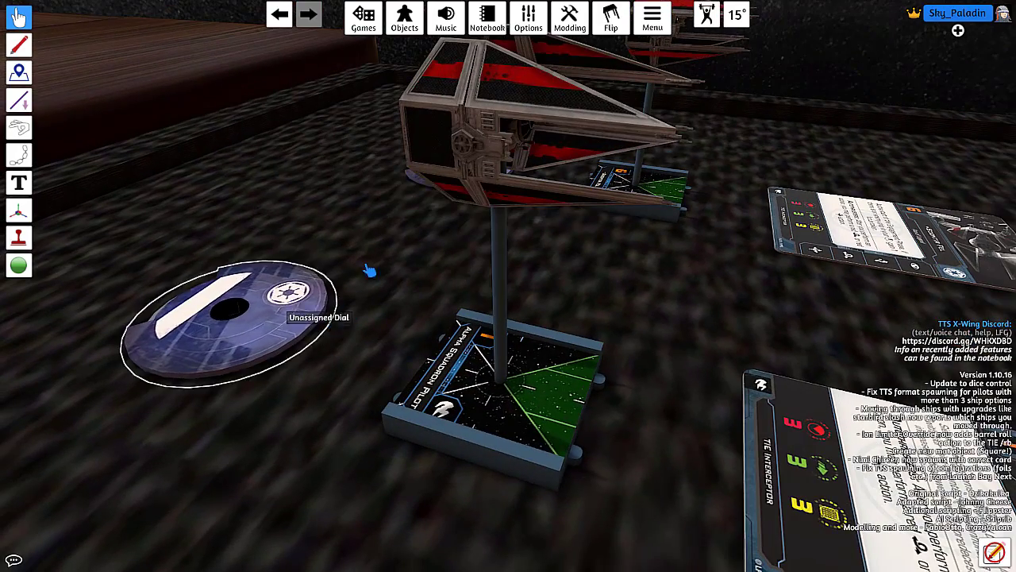
pyautogui.scroll(-5, 390, 306)
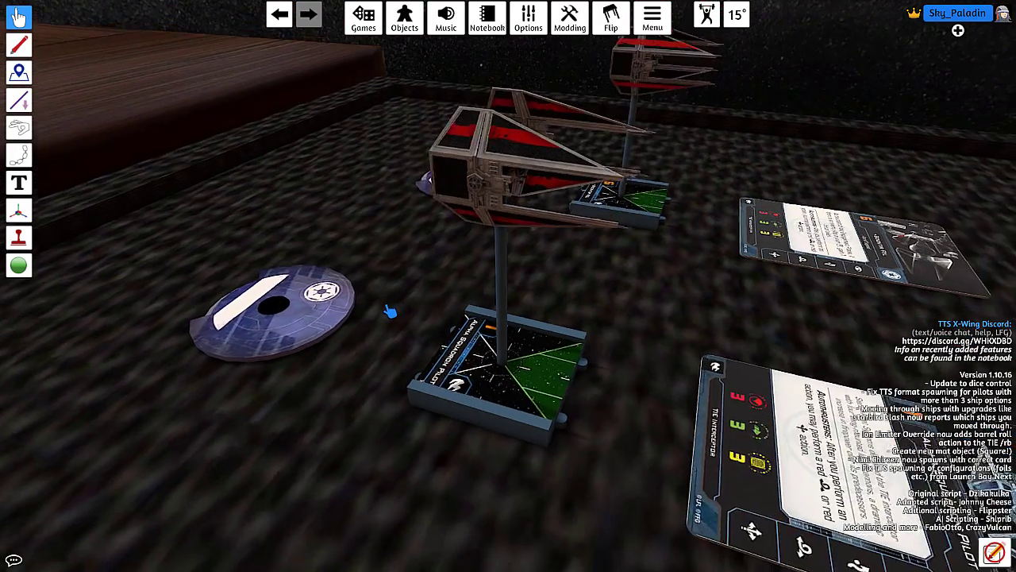
pyautogui.moveTo(390, 301); pyautogui.dragTo(488, 387)
pyautogui.scroll(-3, 492, 386)
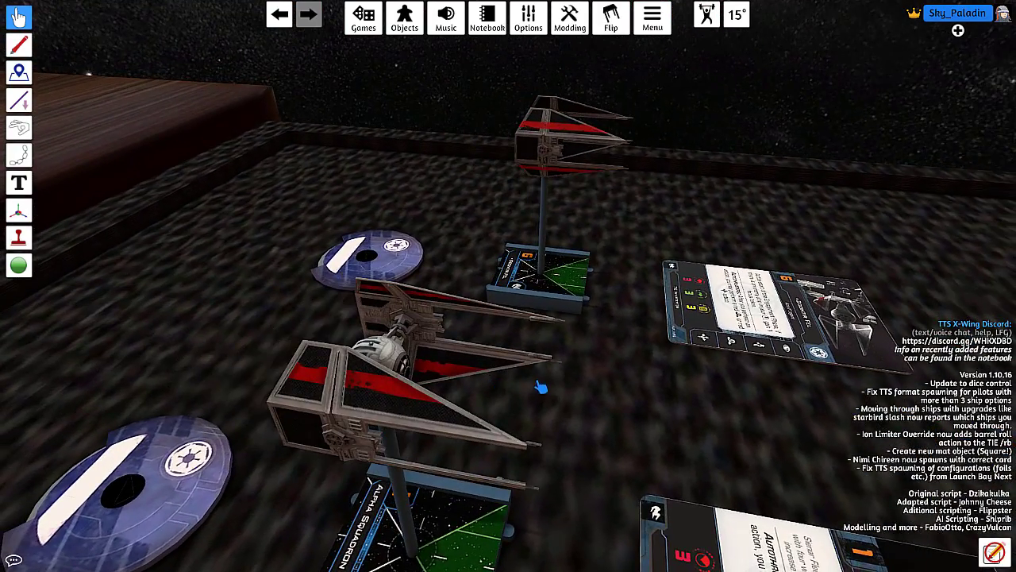
pyautogui.scroll(-2, 551, 378)
# - Compare the weathered stripes of the texture in GIMP with a close-up of the ship's outer wings in Tabletop Simulator
pyautogui.hotkey('alt', 'Tab')
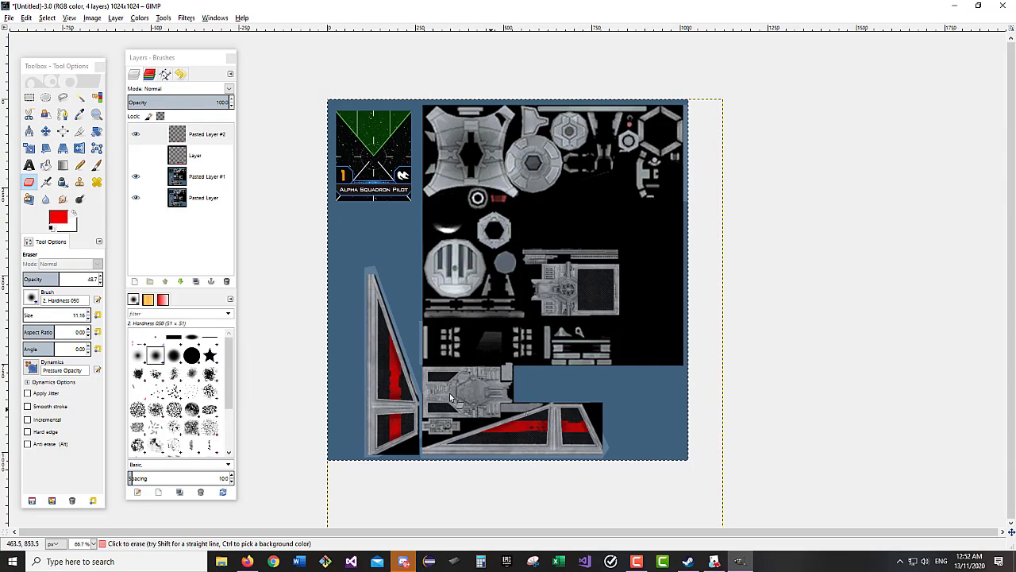
pyautogui.hotkey('alt', 'Tab')
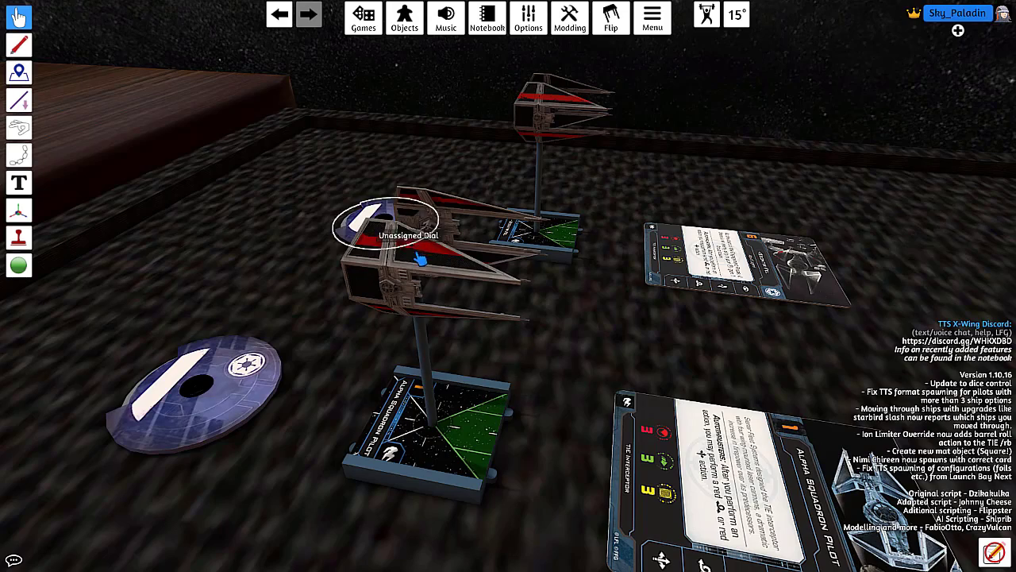
pyautogui.moveTo(414, 249); pyautogui.dragTo(531, 348)
pyautogui.scroll(3, 403, 370)
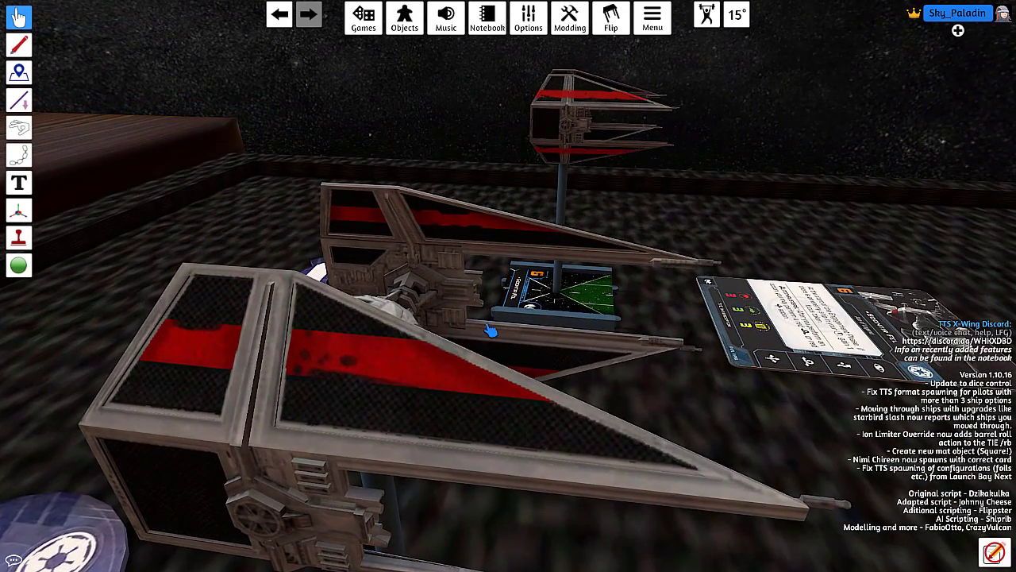
pyautogui.scroll(2, 457, 267)
pyautogui.scroll(-5, 625, 426)
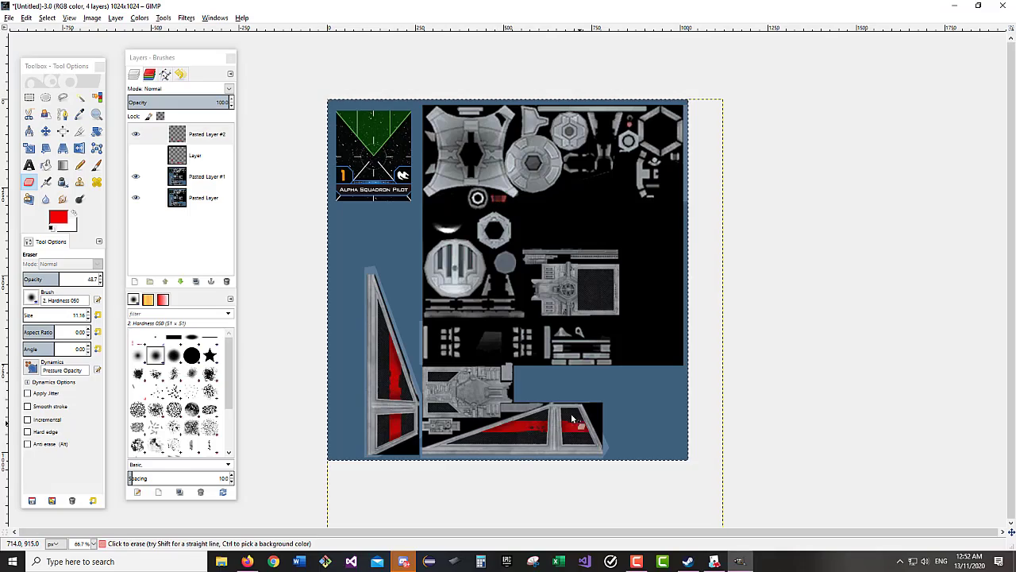
pyautogui.hotkey('alt', 'Tab')
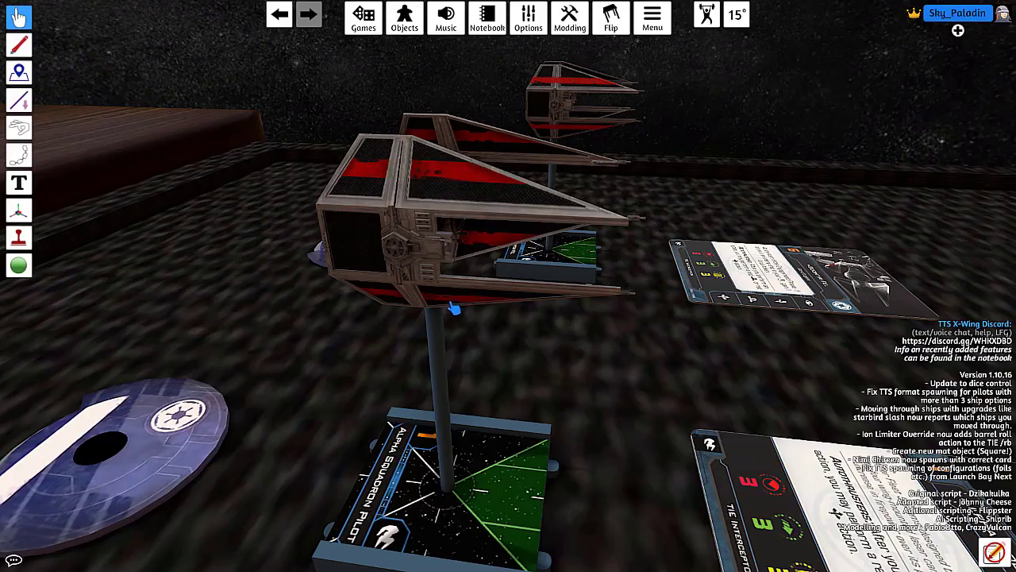
# - Inspect the stripes on the inner wing faces from the ship's front and check them against the GIMP texture
pyautogui.press('1')
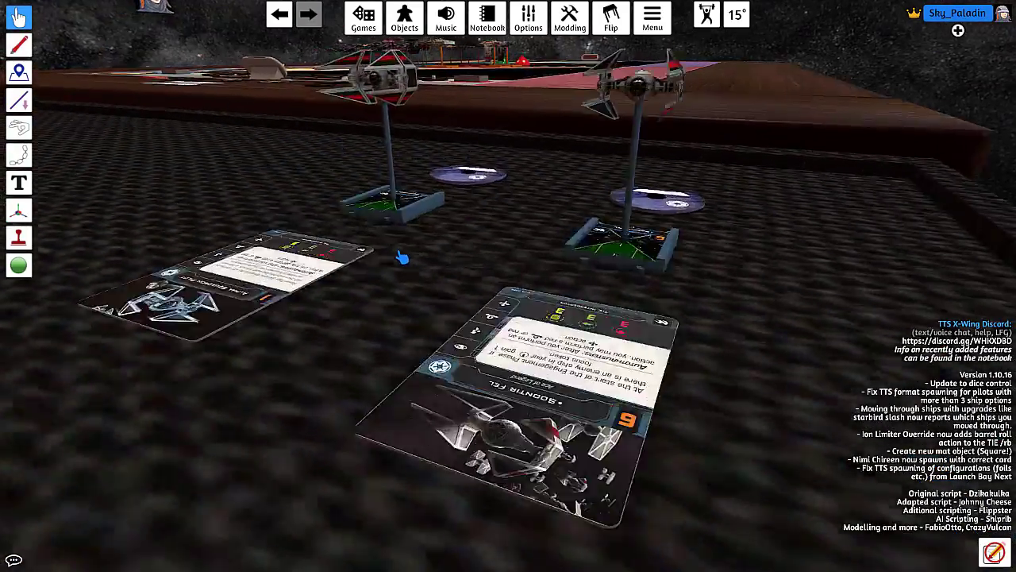
pyautogui.press('w')
pyautogui.press('a')
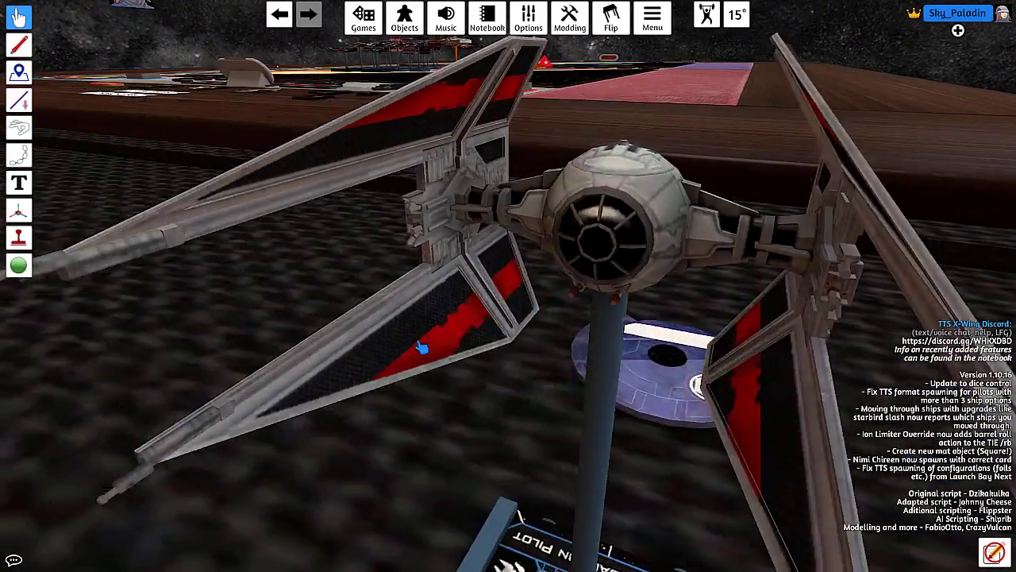
pyautogui.hotkey('alt', 'Tab')
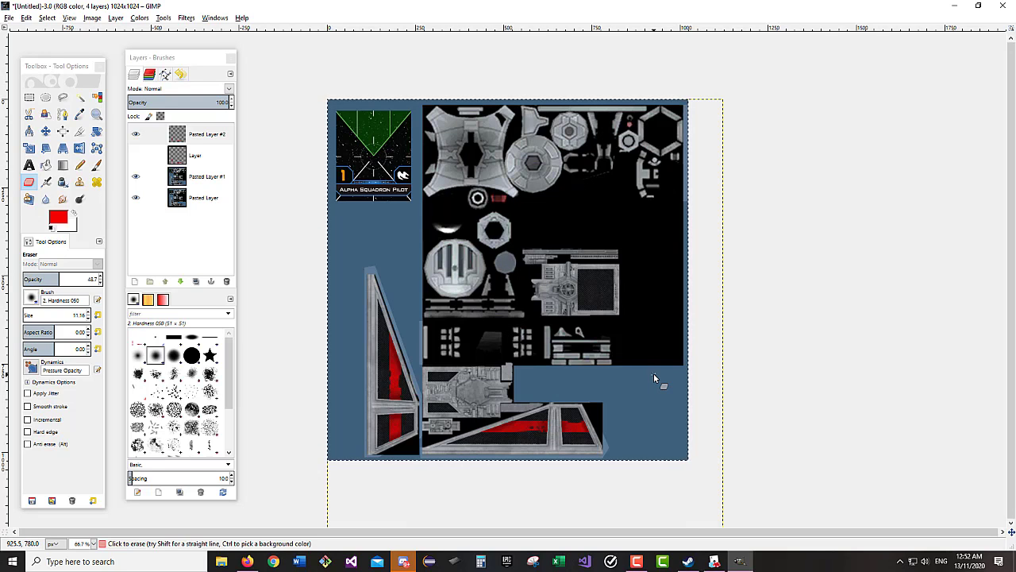
pyautogui.click(715, 561)
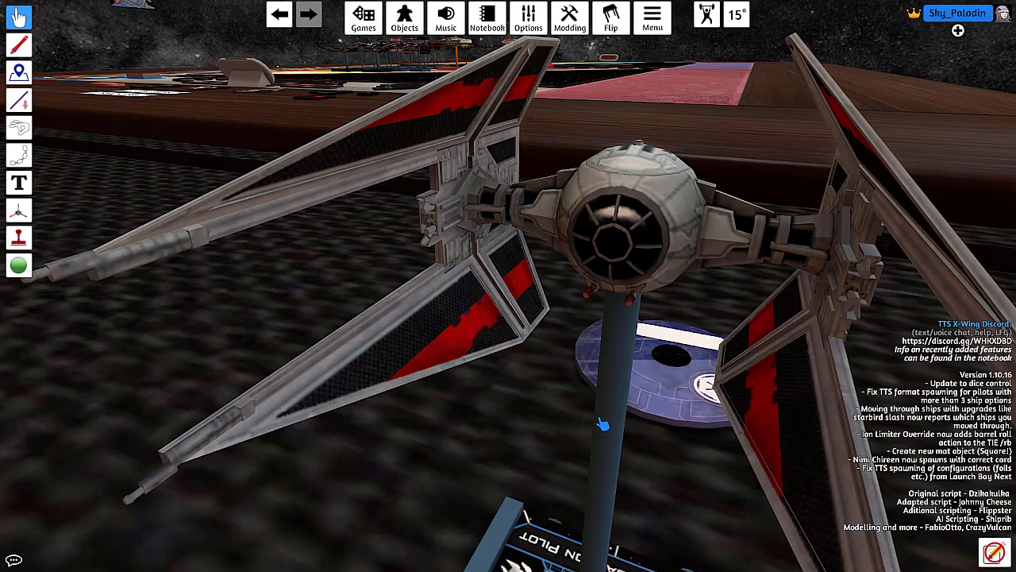
# - Examine the repainted ship's cockpit and wing stripes from the front, at an angle and from the side
pyautogui.press('s')
pyautogui.press('d')
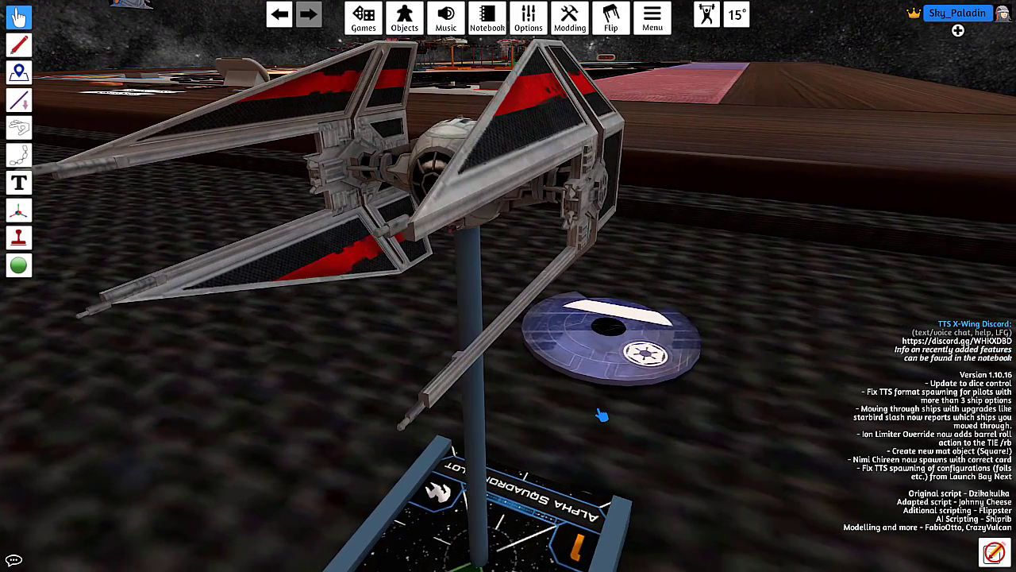
pyautogui.press('a')
pyautogui.press('d')
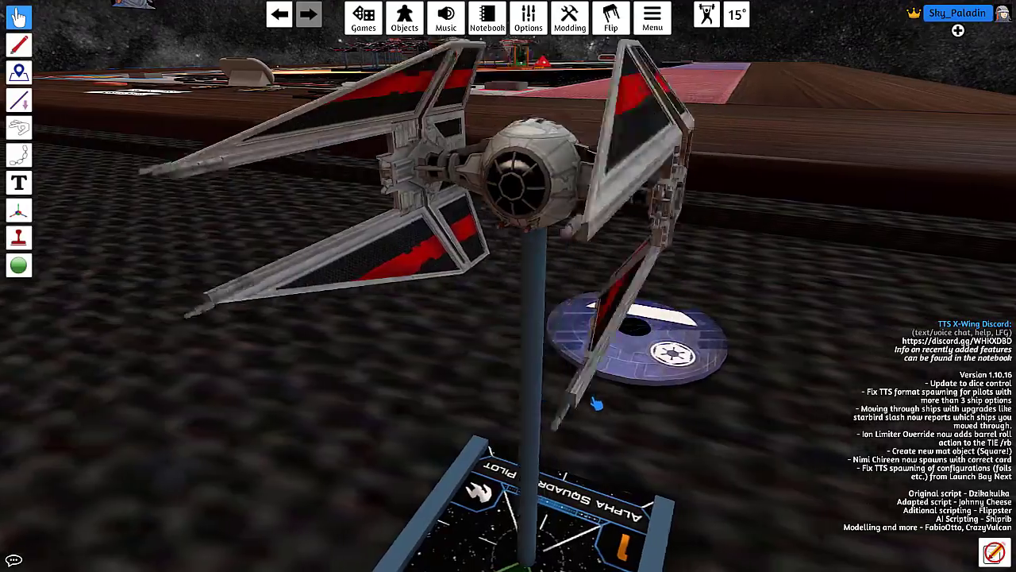
pyautogui.press('d')
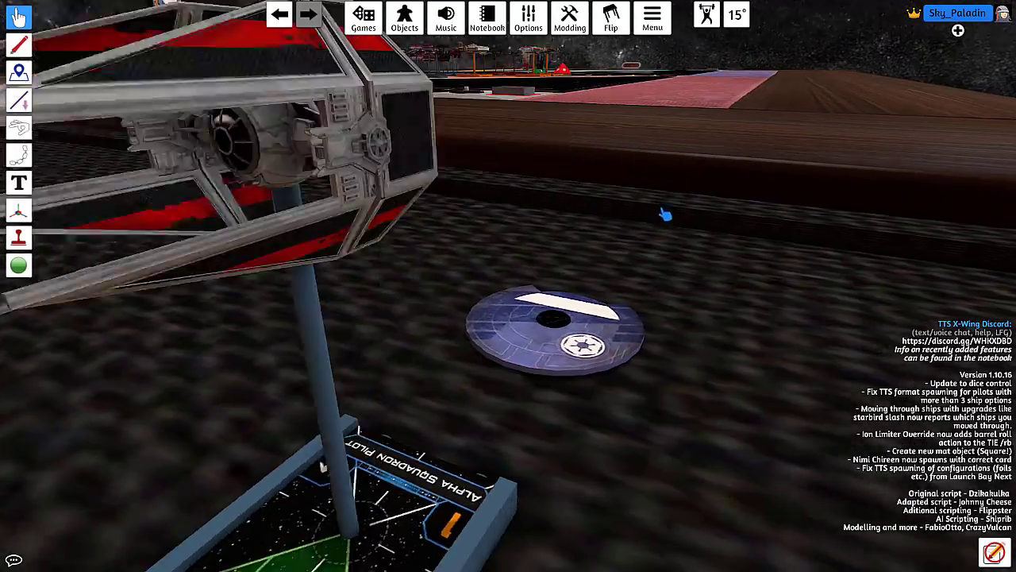
# - Examine the custom-painted TIE ships on the play mat, including the emblems and numbers on their wings
pyautogui.press('w')
pyautogui.press('w')
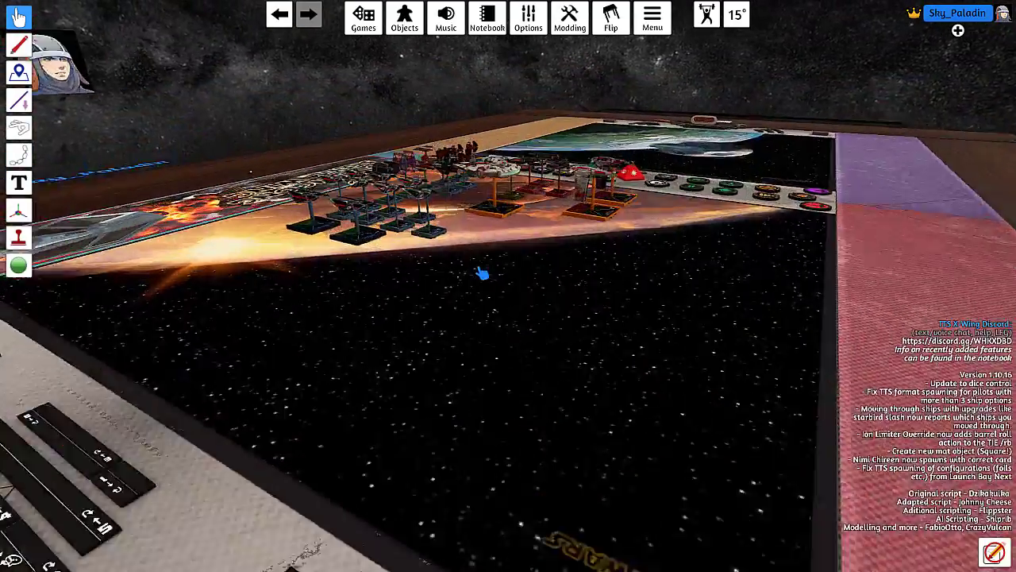
pyautogui.press('a')
pyautogui.press('a')
pyautogui.press('s')
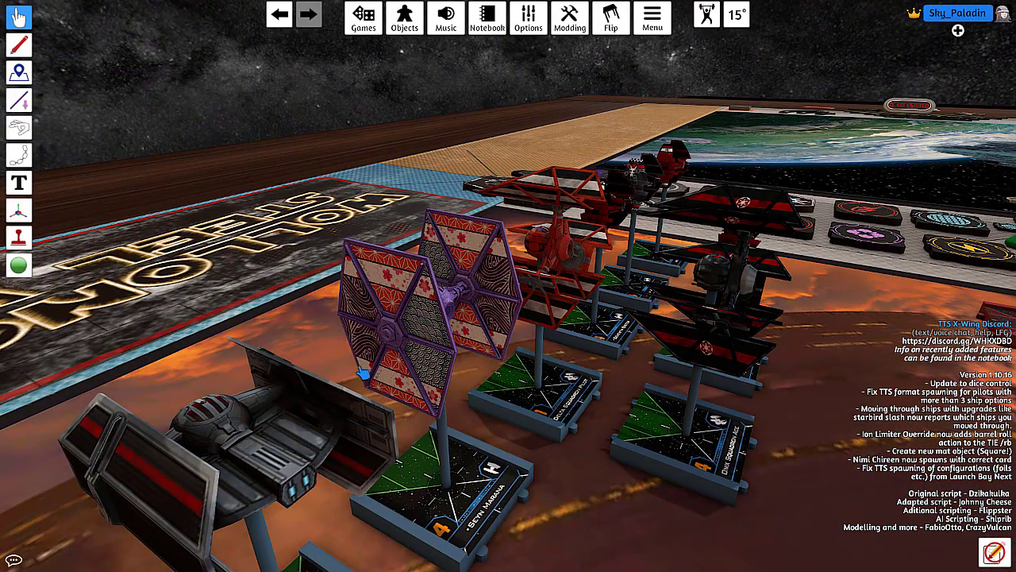
pyautogui.press('s')
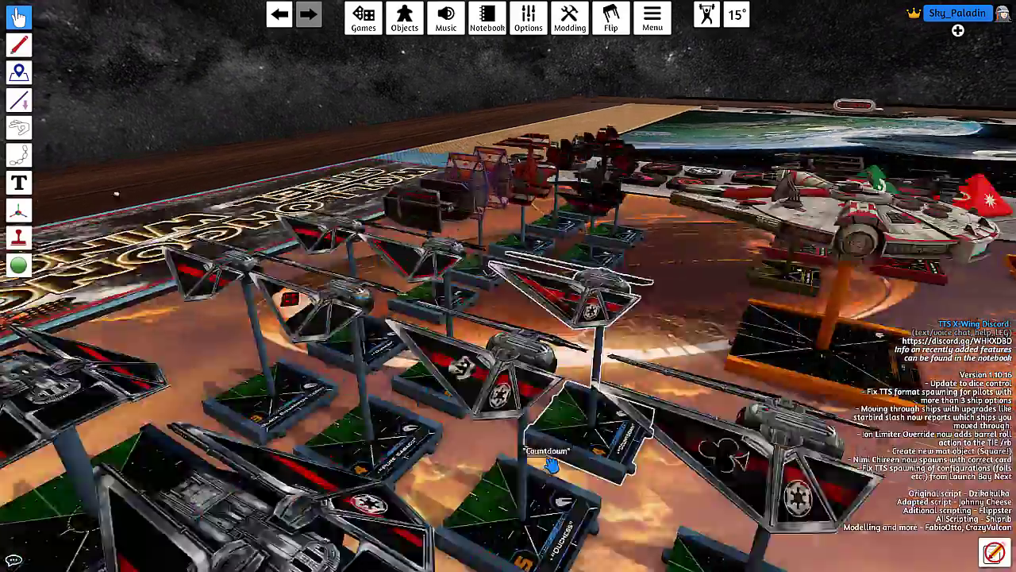
pyautogui.press('s')
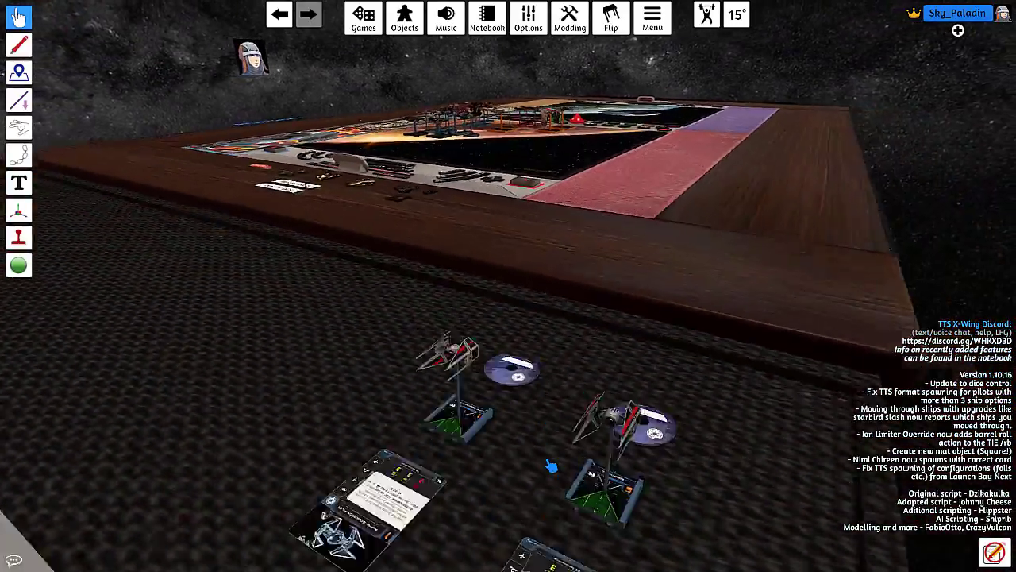
# - Return to the repainted Alpha Squadron Pilot ship beside the table and inspect its plain outer side panel
pyautogui.press('w')
pyautogui.moveTo(329, 420); pyautogui.dragTo(399, 425)
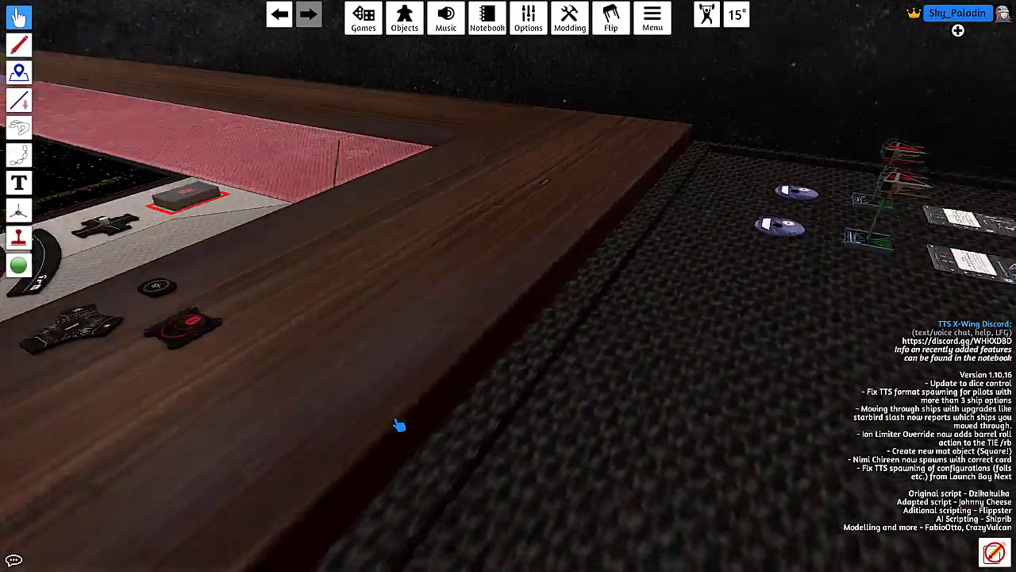
pyautogui.press('d')
pyautogui.press('w')
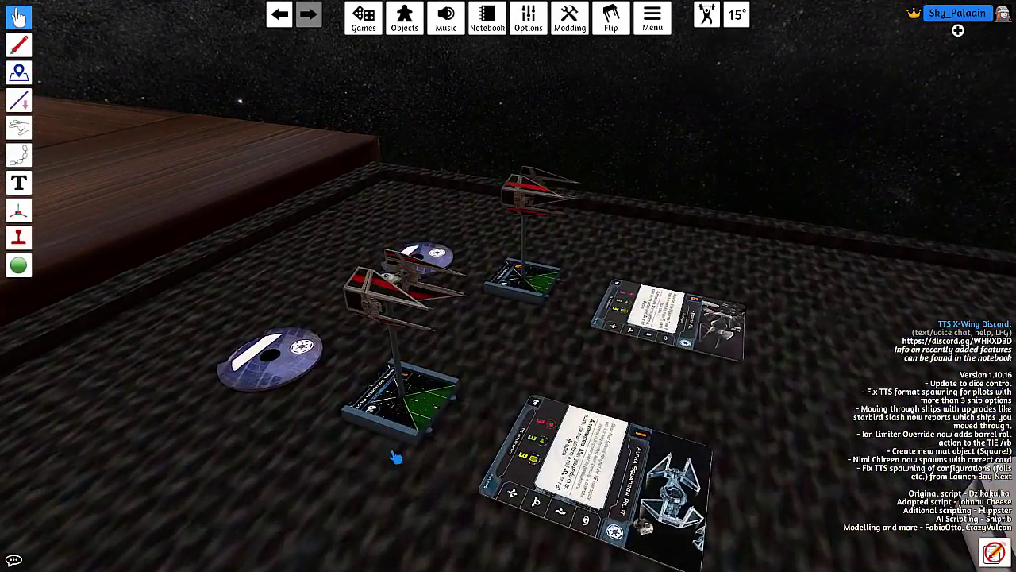
pyautogui.scroll(2, 389, 465)
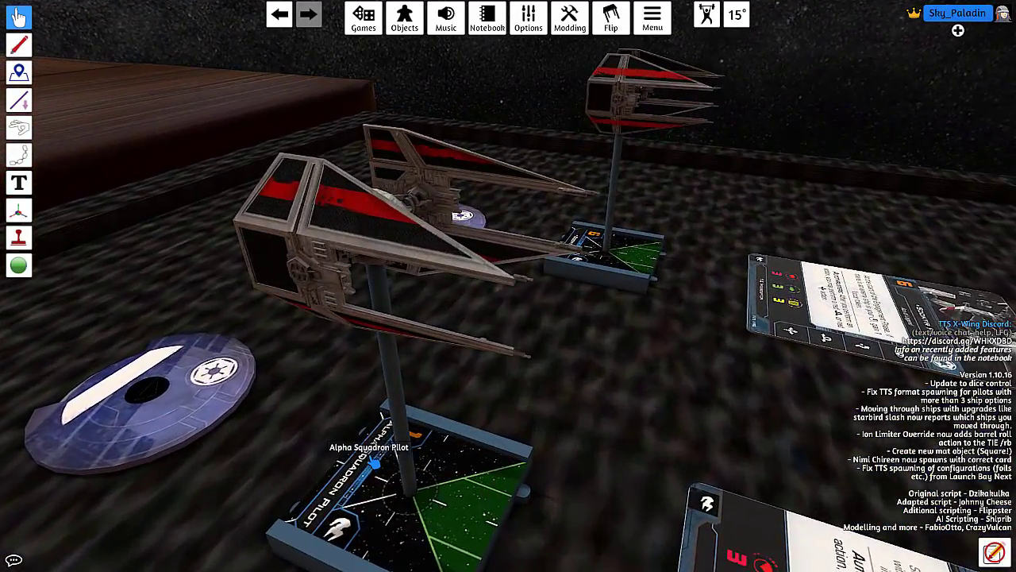
pyautogui.press('a')
pyautogui.press('s')
pyautogui.press('w')
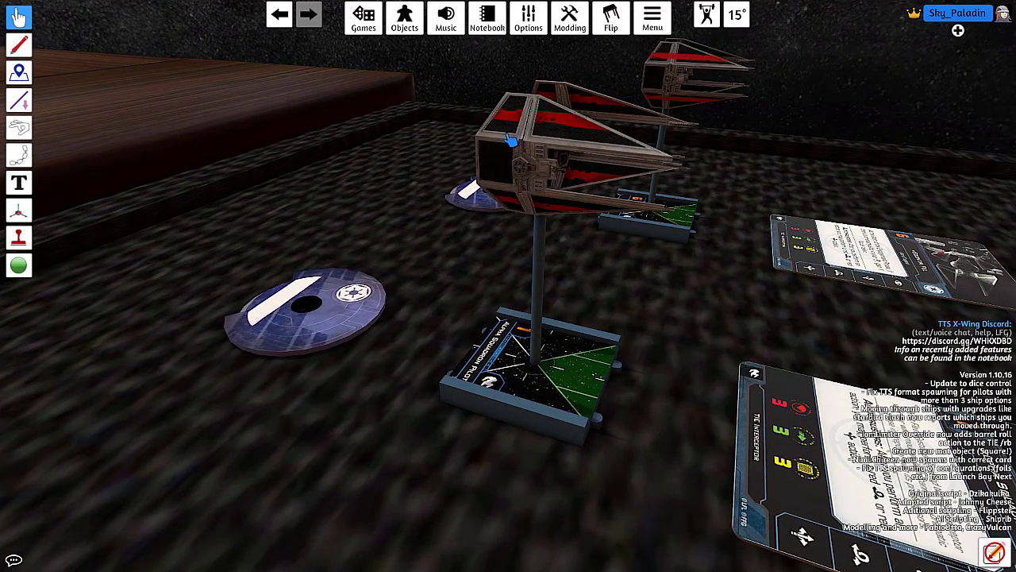
# - Switch to Firefox and open google.com.au in a new tab
pyautogui.press('alt')
pyautogui.hotkey('alt', 'Tab')
pyautogui.hotkey('alt', 'Tab')
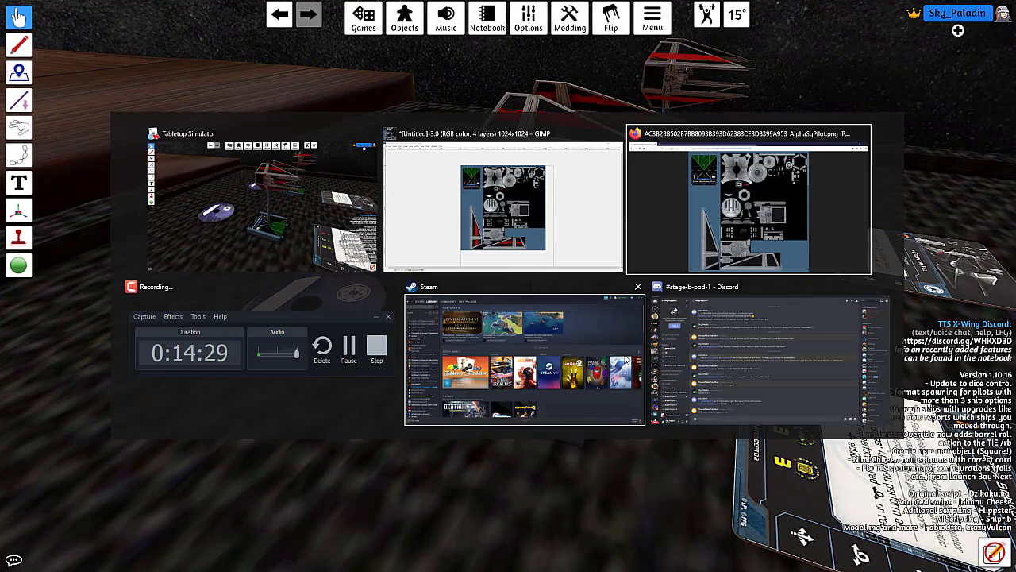
pyautogui.click(435, 28)
pyautogui.hotkey('ctrl', 't')
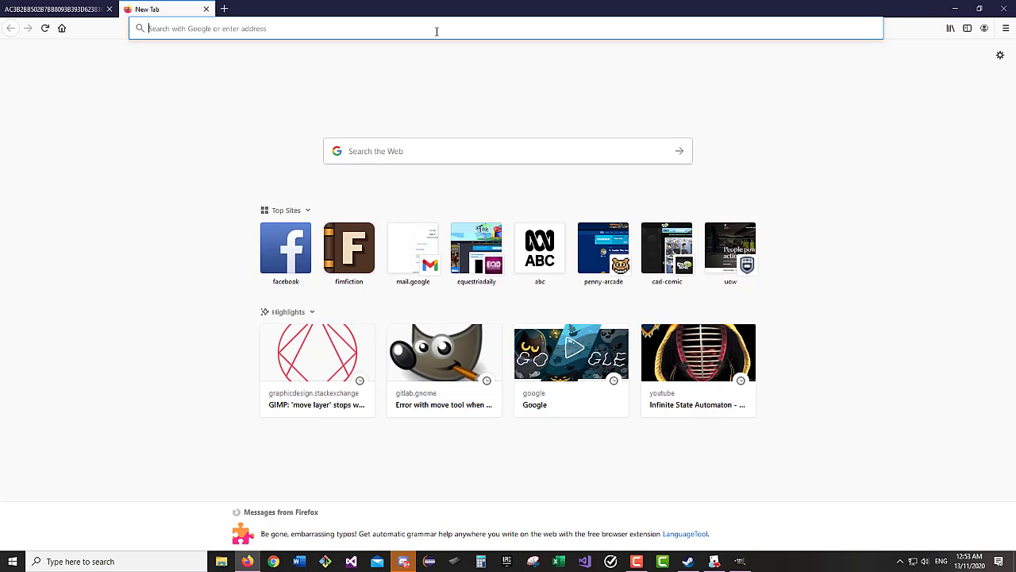
pyautogui.write('google.com.au')
pyautogui.press('Return')
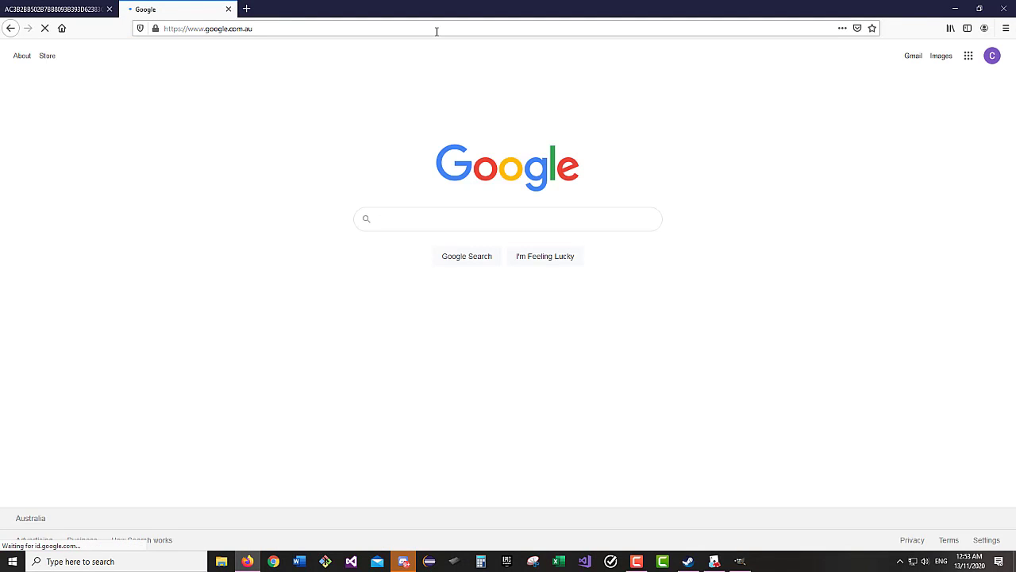
# - Search Google for "empire log star wars white"
pyautogui.write('impl')
pyautogui.press('BackSpace')
pyautogui.press('BackSpace')
pyautogui.press('BackSpace')
pyautogui.press('BackSpace')
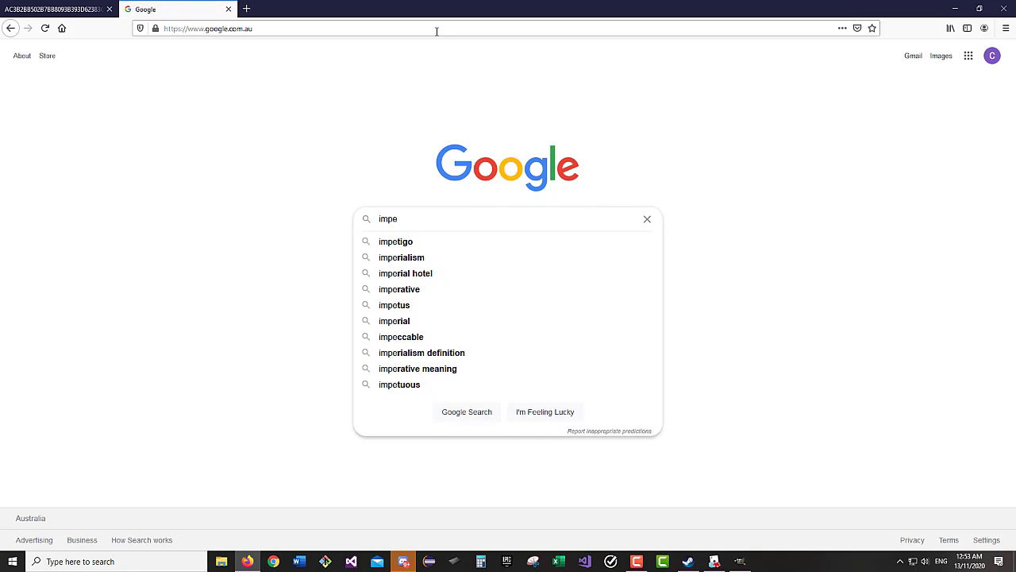
pyautogui.write('empire log sta')
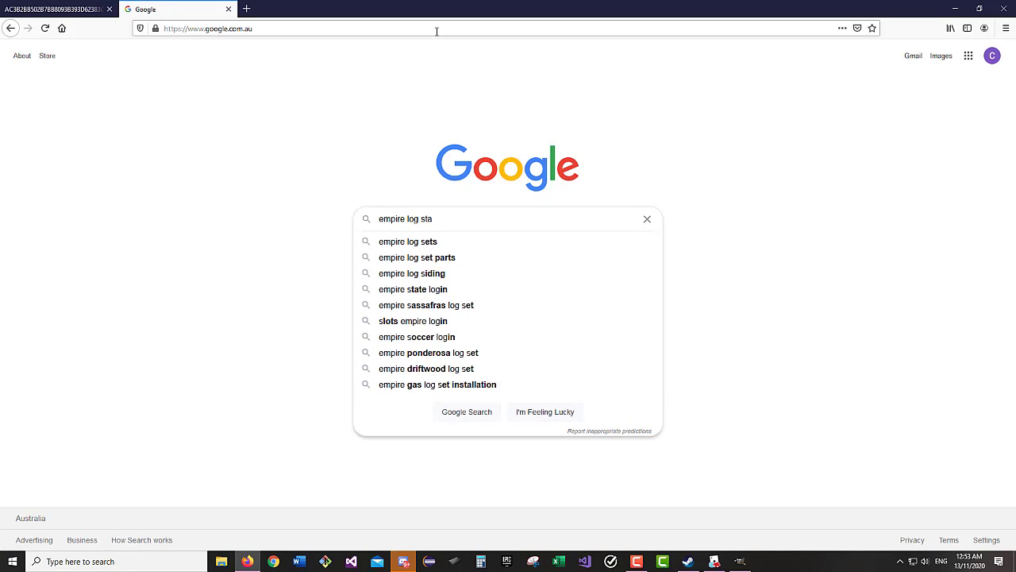
pyautogui.write('r wars white')
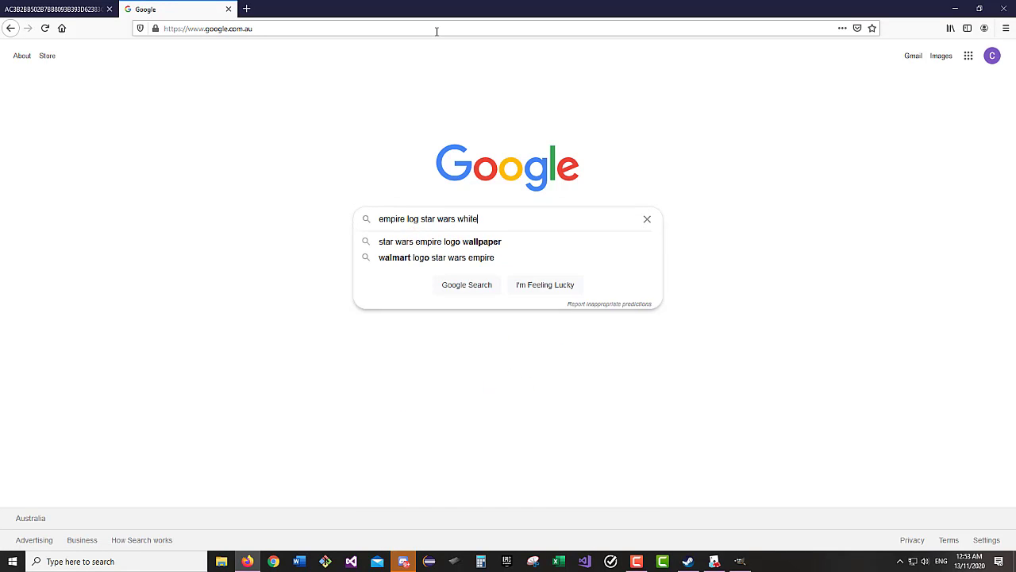
pyautogui.press('Return')
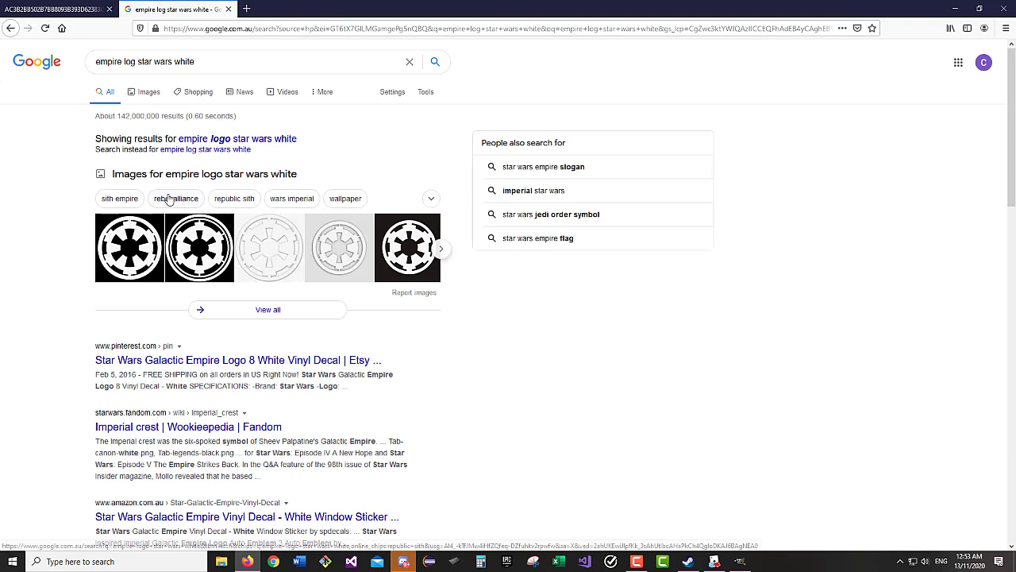
# - Open the first white-on-black Galactic Empire logo in the image results and copy the picture
pyautogui.click(147, 94)
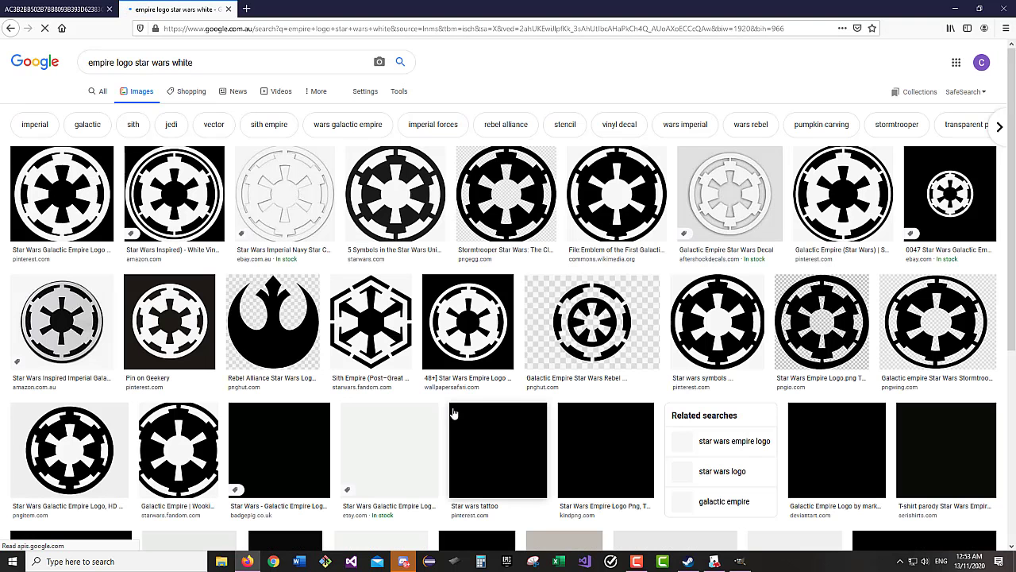
pyautogui.click(71, 210)
pyautogui.rightClick(777, 271)
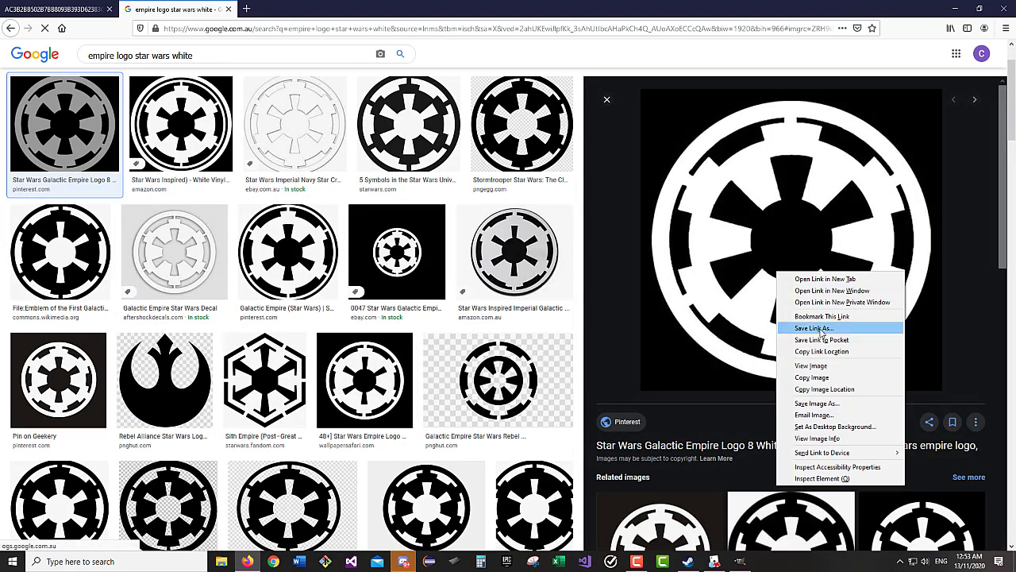
pyautogui.click(822, 378)
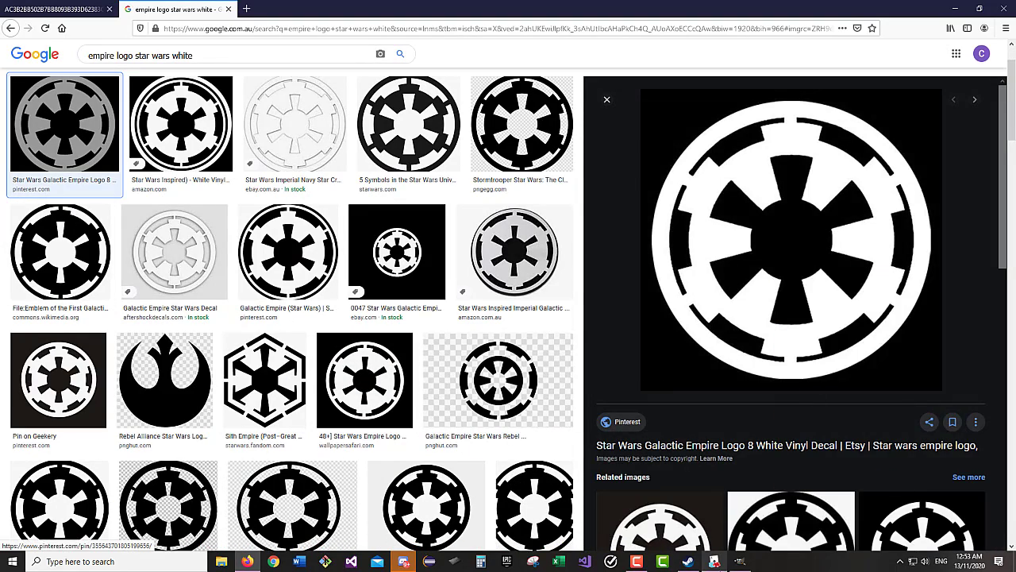
# - Switch to GIMP and paste the copied Empire logo as a new layer of the ship texture
pyautogui.click(714, 562)
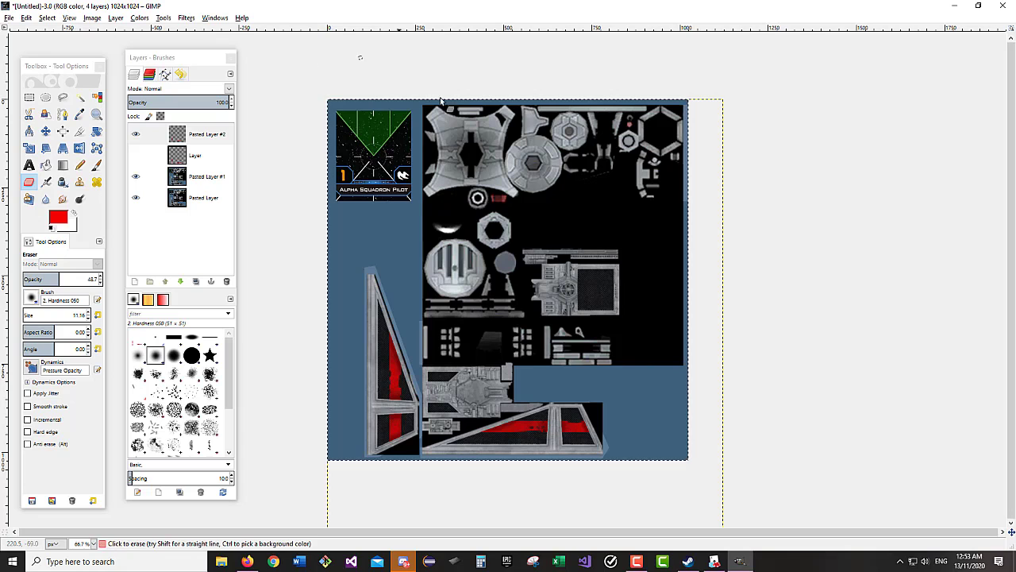
pyautogui.click(26, 18)
pyautogui.moveTo(111, 140)
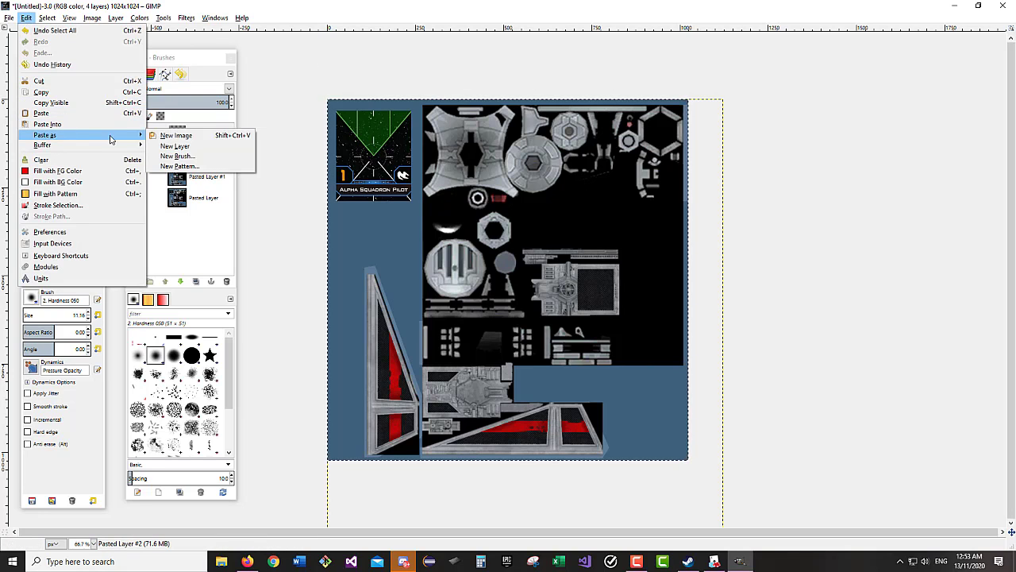
pyautogui.click(176, 146)
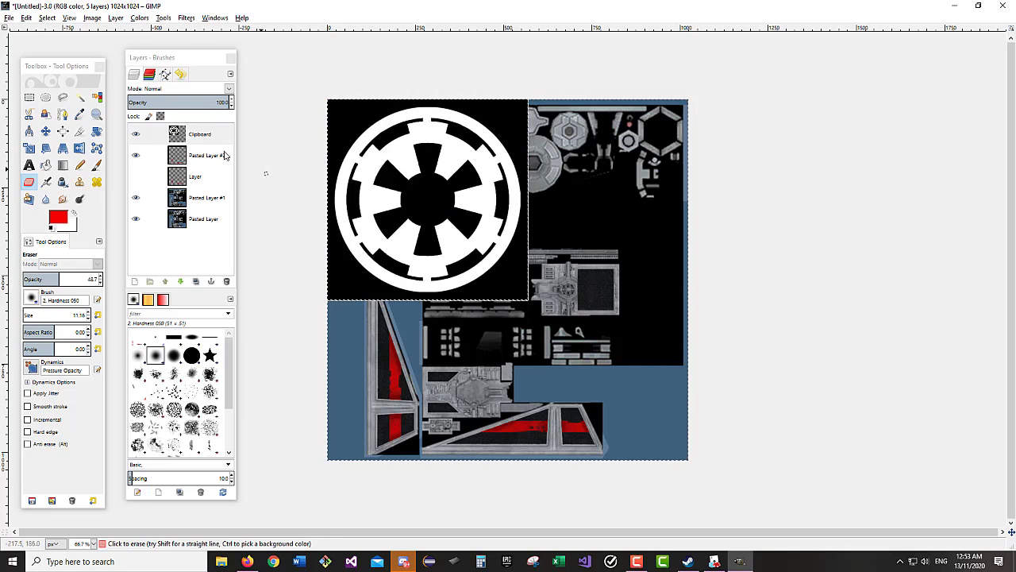
# - Remove the logo's black outer background and its black central spoked area using Fuzzy Select
pyautogui.click(79, 96)
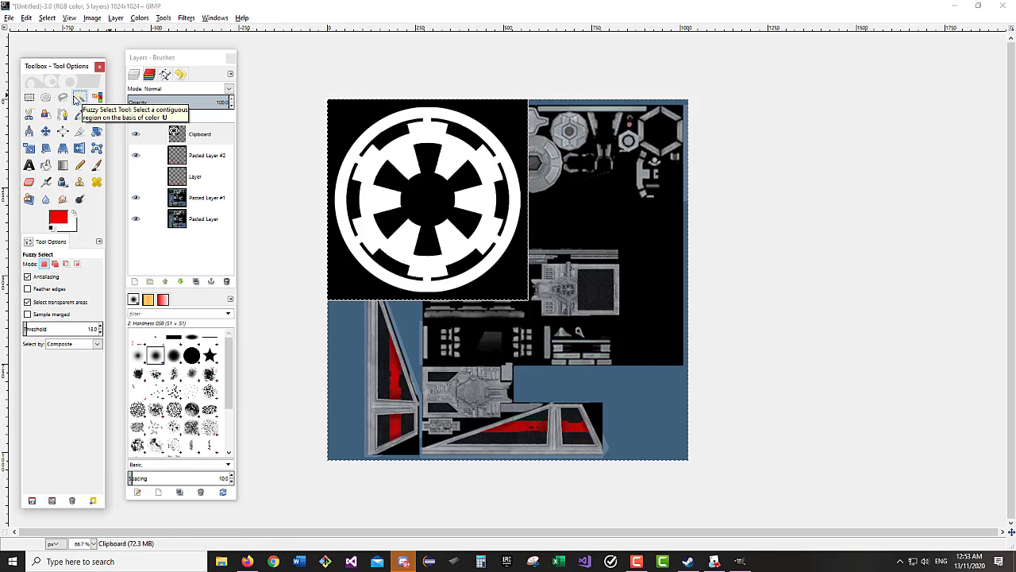
pyautogui.click(352, 135)
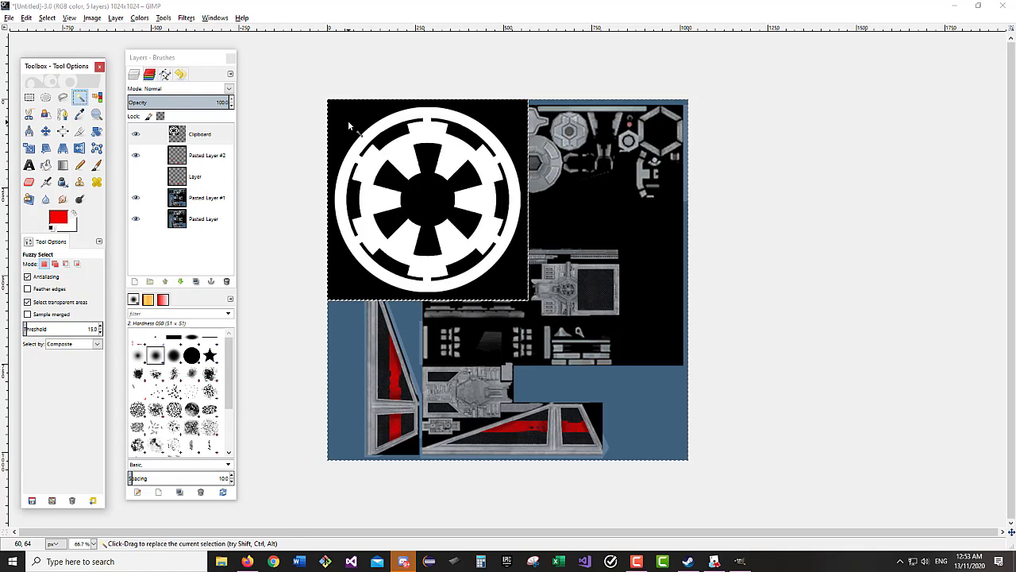
pyautogui.press('Delete')
pyautogui.click(429, 199)
pyautogui.press('Delete')
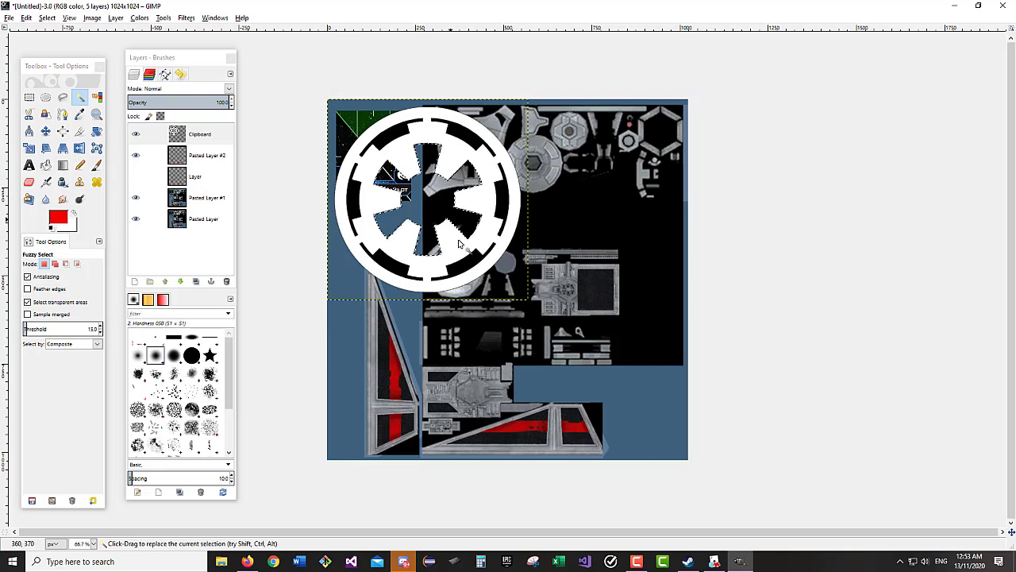
# - Delete the remaining black segments within the logo's outer ring, leaving only the white emblem
pyautogui.press('Delete')
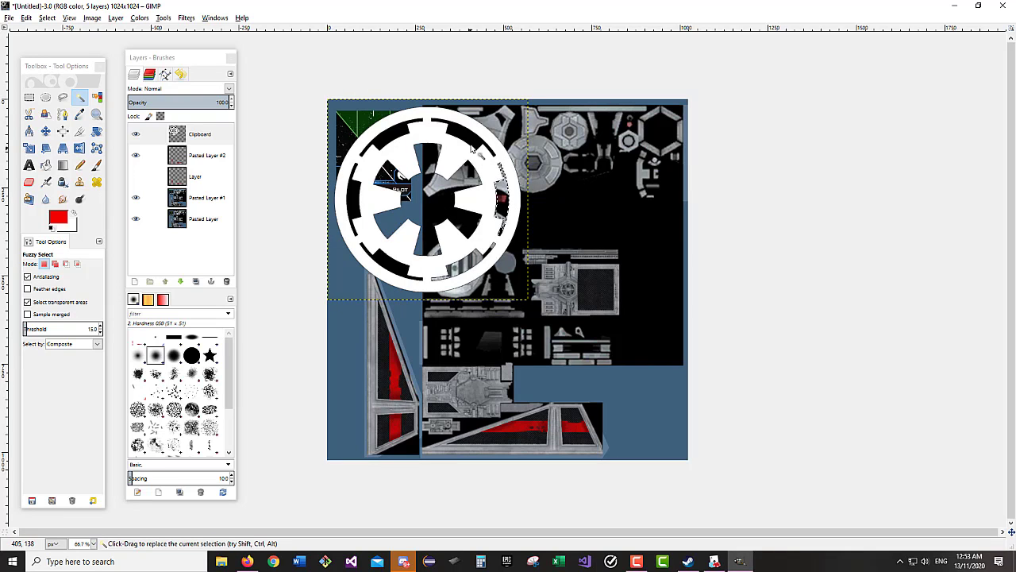
pyautogui.click(470, 145)
pyautogui.press('Delete')
pyautogui.click(390, 139)
pyautogui.press('Delete')
pyautogui.click(354, 196)
pyautogui.press('Delete')
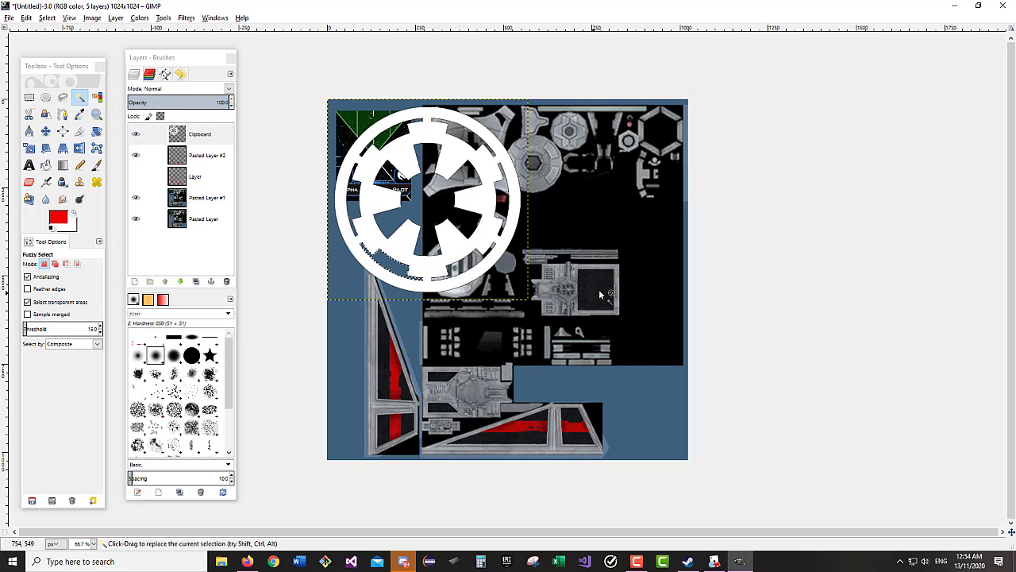
# - Scale the emblem layer to 20.88 percent in width and height, and move it onto the dark square panel of the texture
pyautogui.click(116, 18)
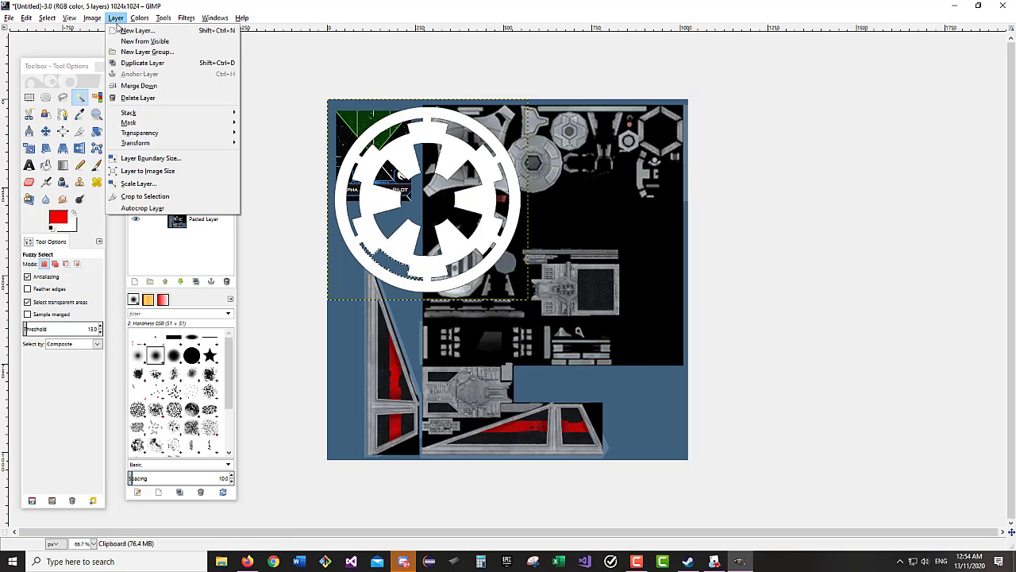
pyautogui.click(159, 183)
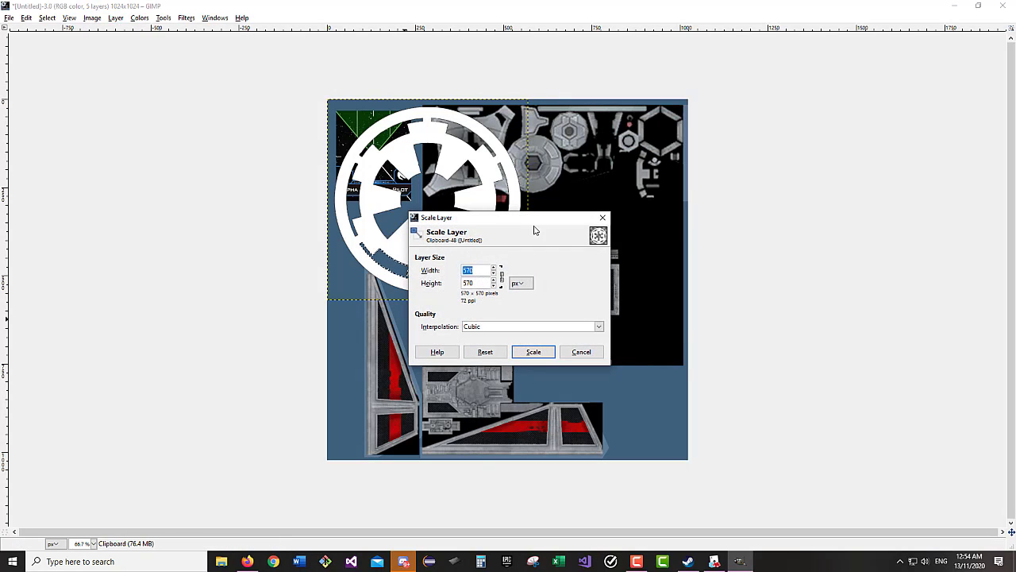
pyautogui.moveTo(540, 221); pyautogui.dragTo(713, 223)
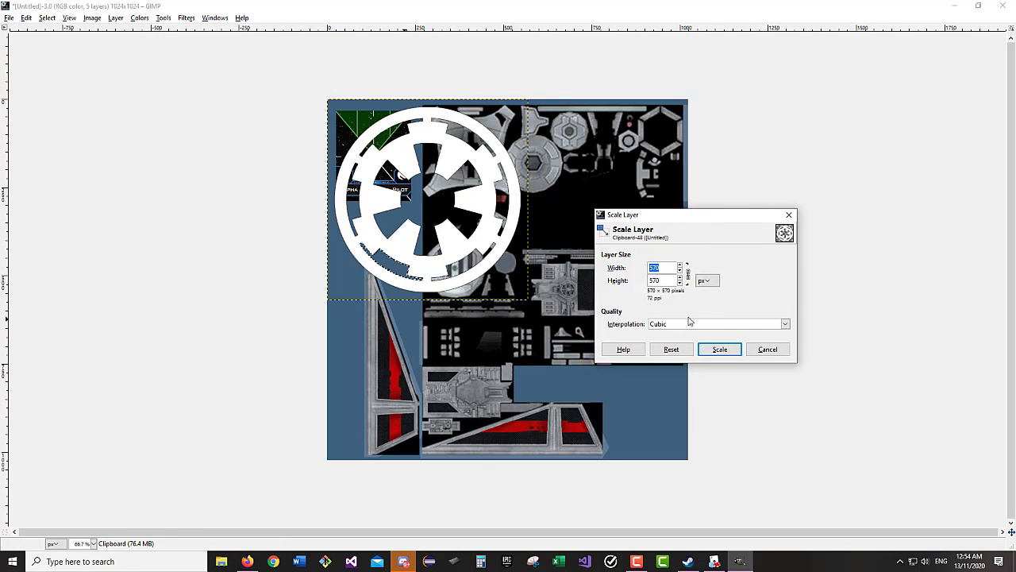
pyautogui.click(707, 280)
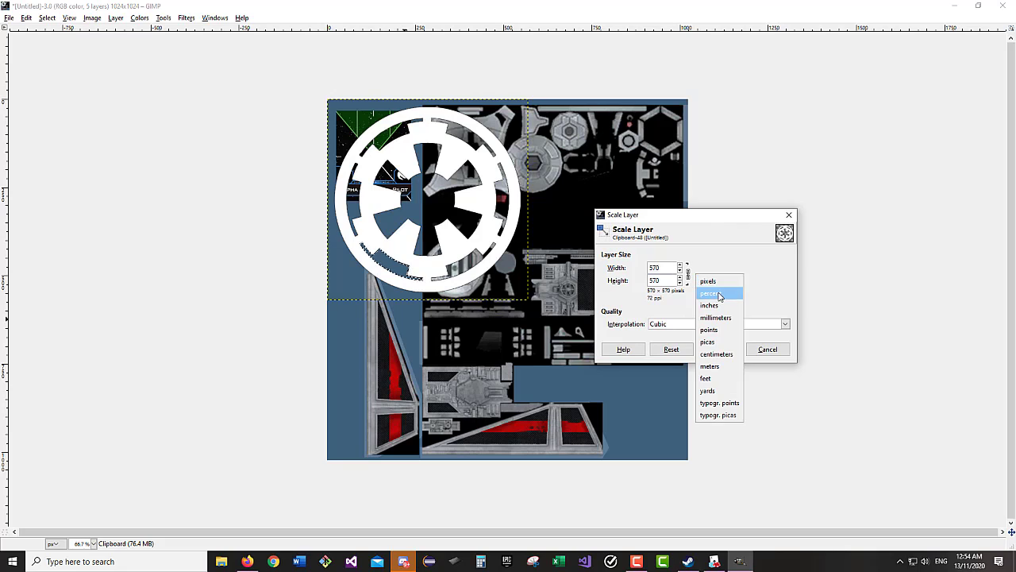
pyautogui.click(720, 297)
pyautogui.click(667, 266)
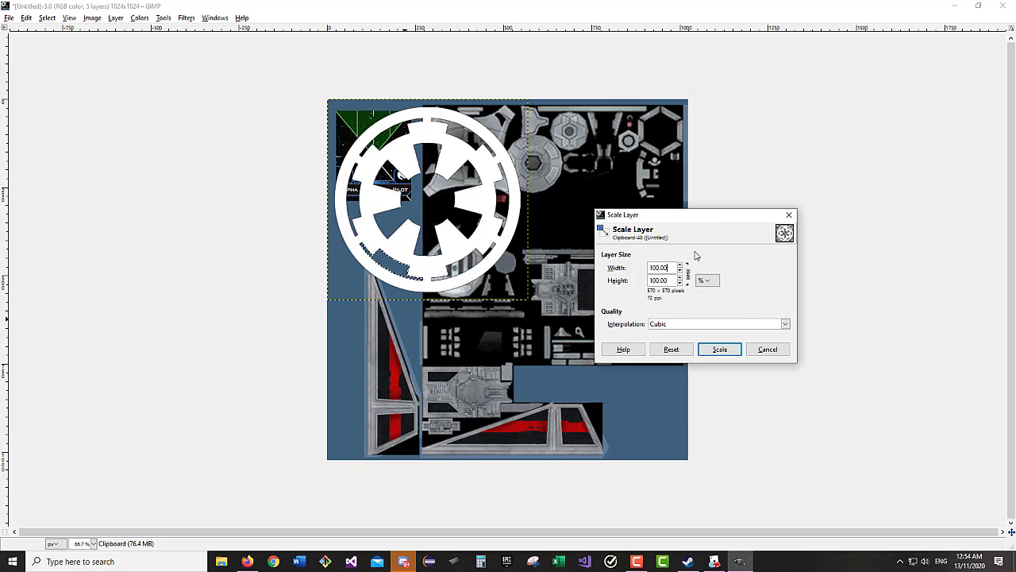
pyautogui.hotkey('ctrl', 'a')
pyautogui.write('20')
pyautogui.press('Tab')
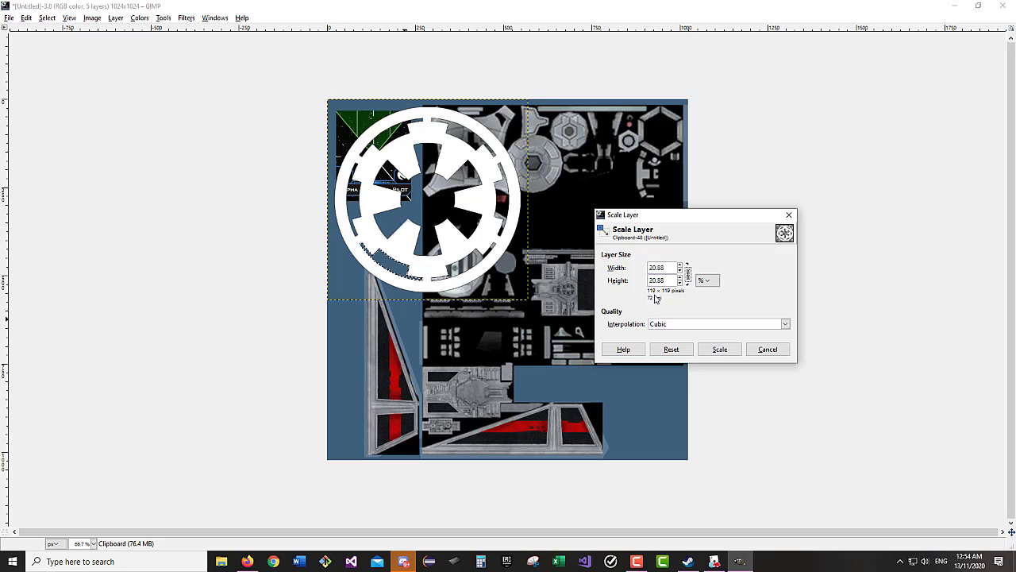
pyautogui.click(709, 351)
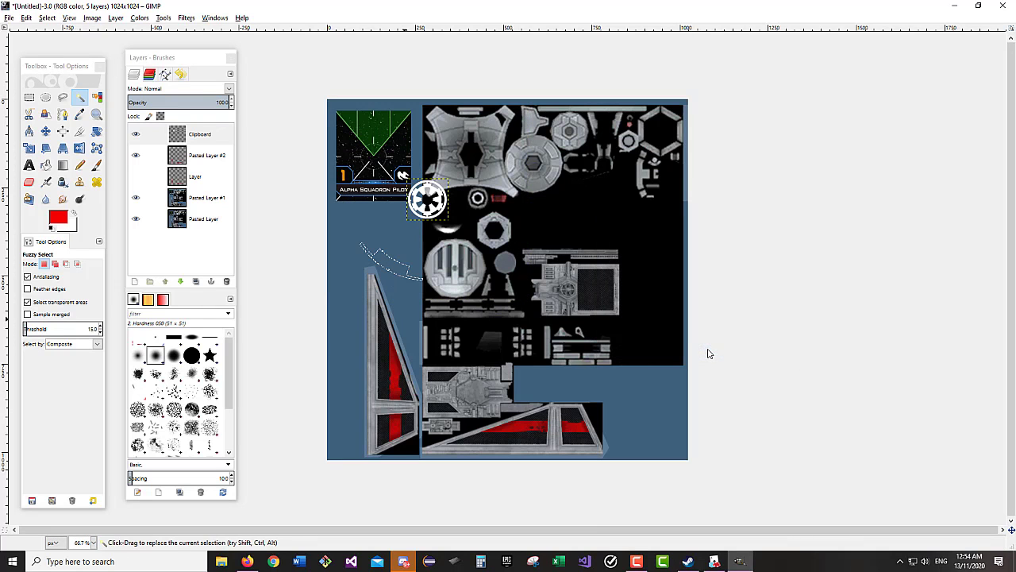
pyautogui.click(45, 131)
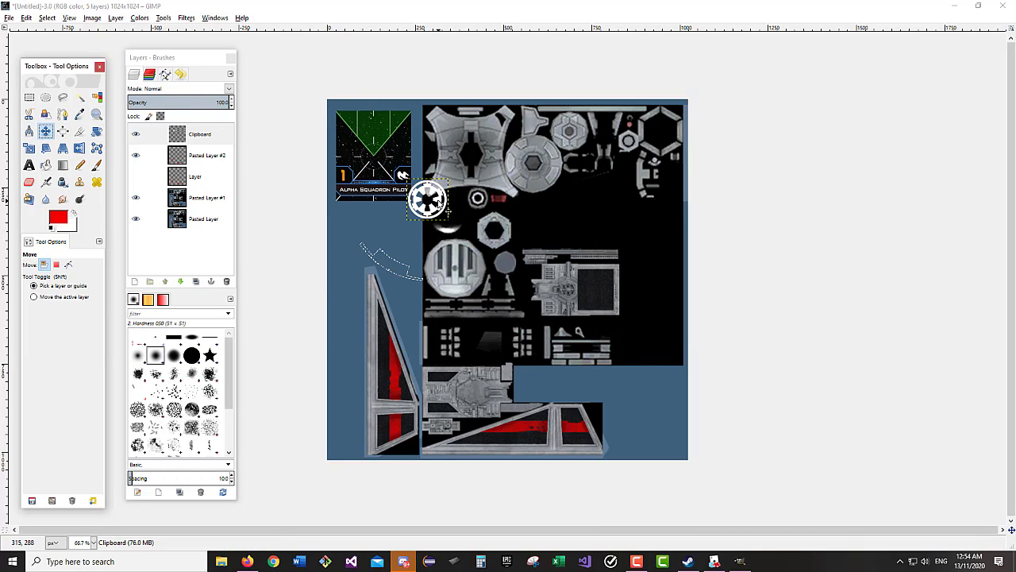
pyautogui.moveTo(439, 204); pyautogui.dragTo(610, 297)
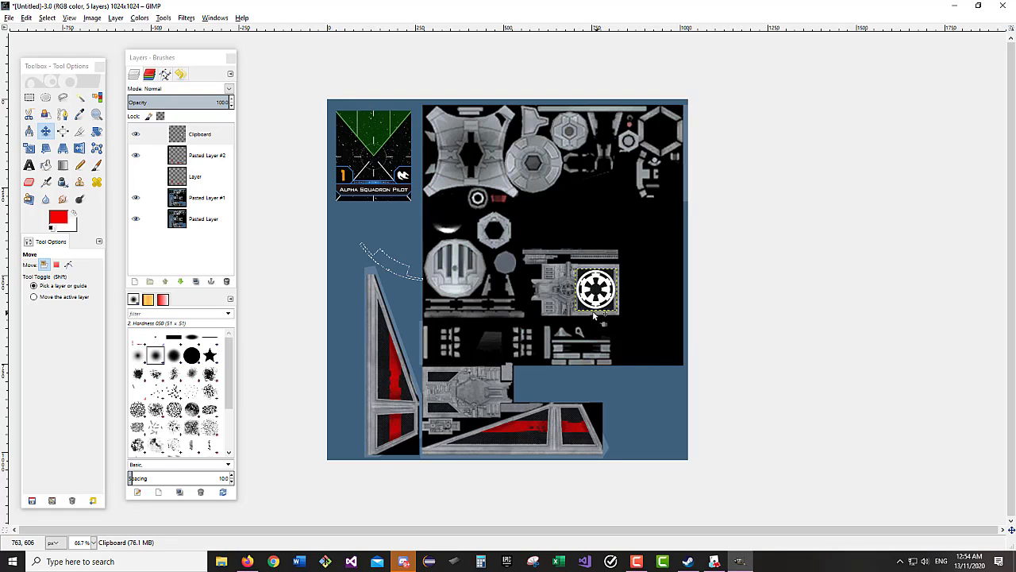
# - Undo the emblem's move and scaling, and rescale the emblem layer to 18 percent
pyautogui.hotkey('ctrl', 'z')
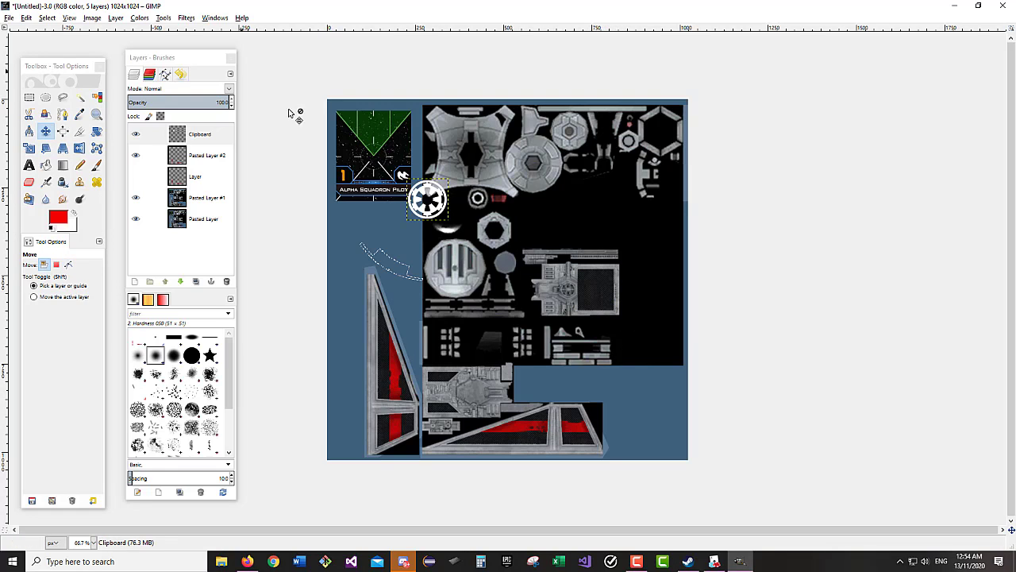
pyautogui.hotkey('ctrl', 'z')
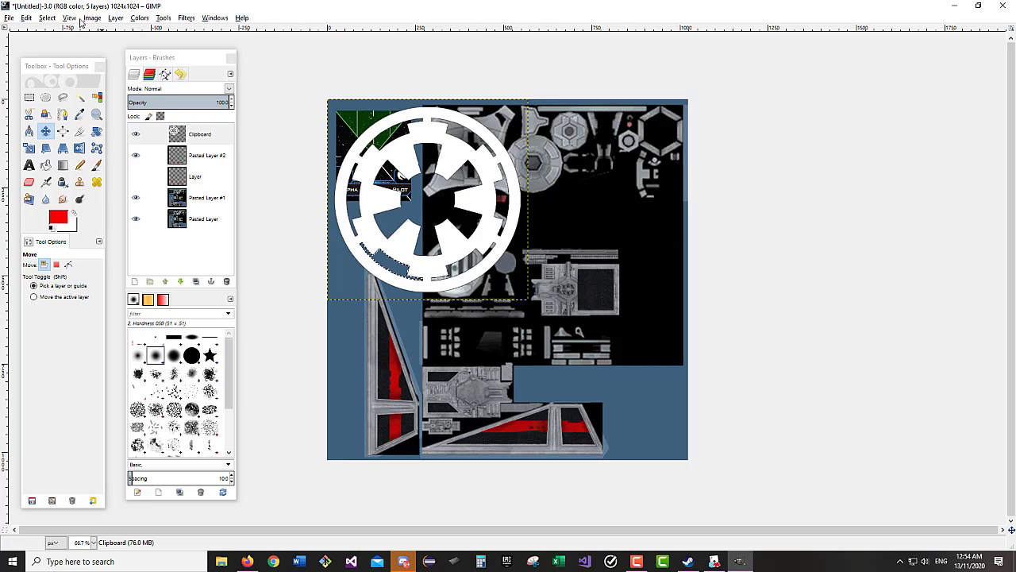
pyautogui.click(118, 18)
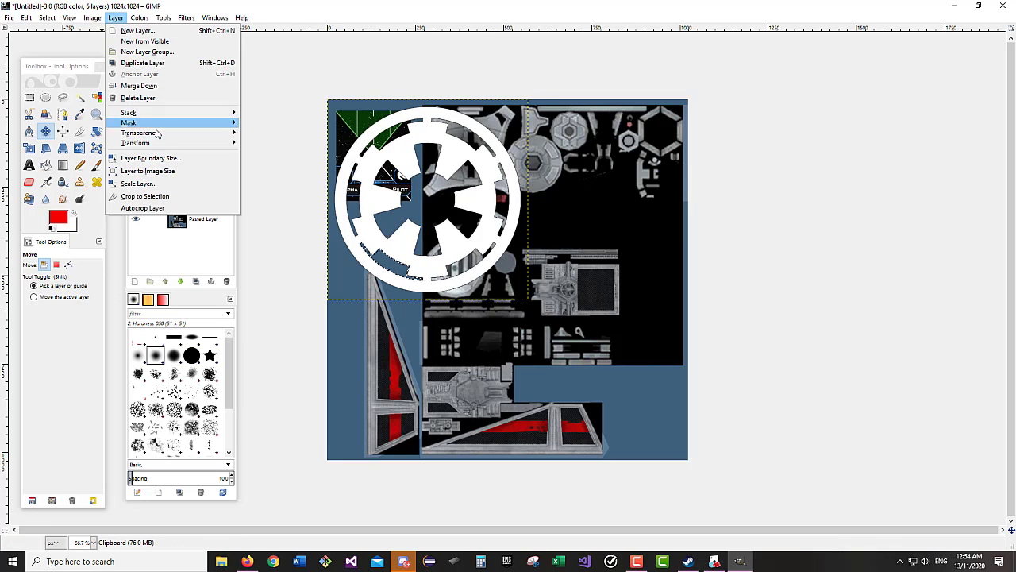
pyautogui.click(168, 186)
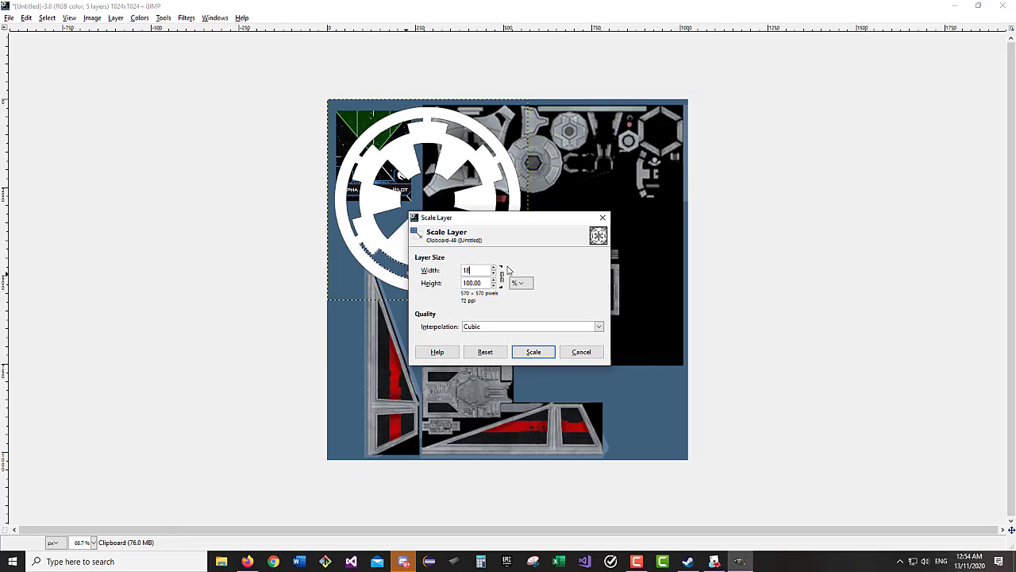
pyautogui.click(534, 351)
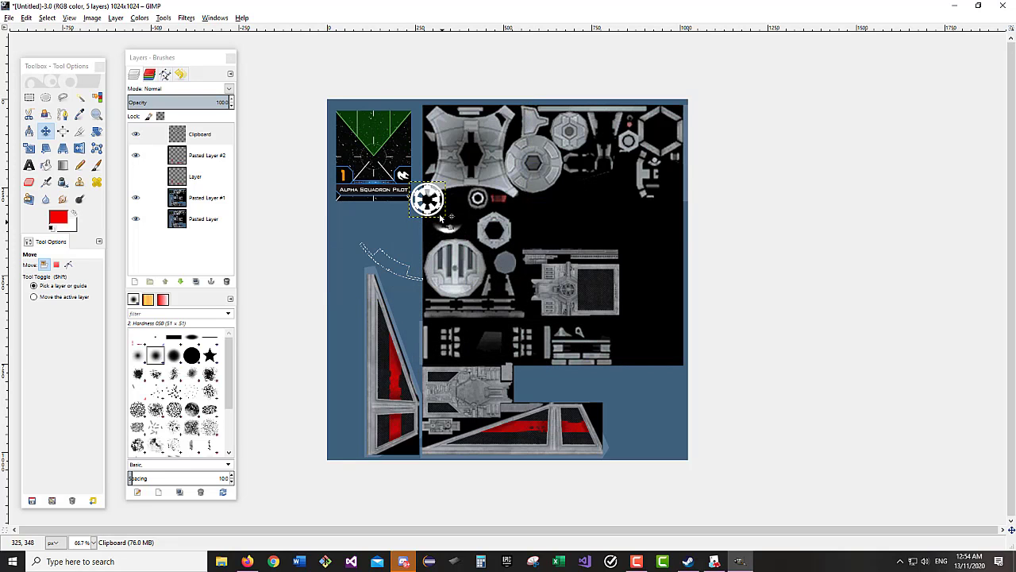
# - Move the emblem onto the dark square panel beside the round hatch
pyautogui.moveTo(437, 203); pyautogui.dragTo(637, 293)
pyautogui.scroll(4, 606, 295)
pyautogui.hscroll(4, 605, 295)
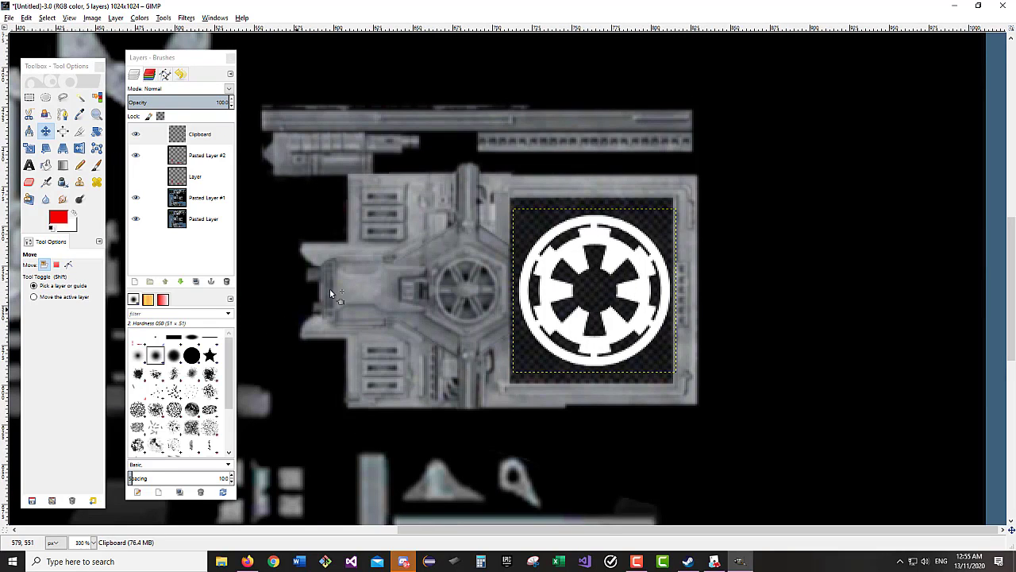
# - Set the foreground color to light grey e0e0e0 and bucket-fill the white emblem with it
pyautogui.click(55, 218)
pyautogui.moveTo(318, 421); pyautogui.dragTo(315, 468)
pyautogui.click(373, 476)
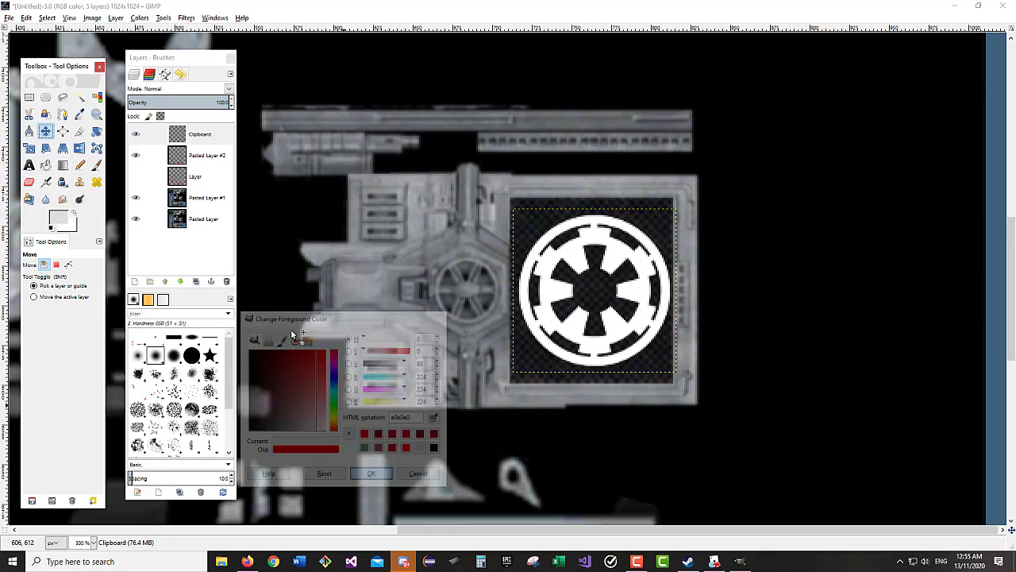
pyautogui.click(50, 165)
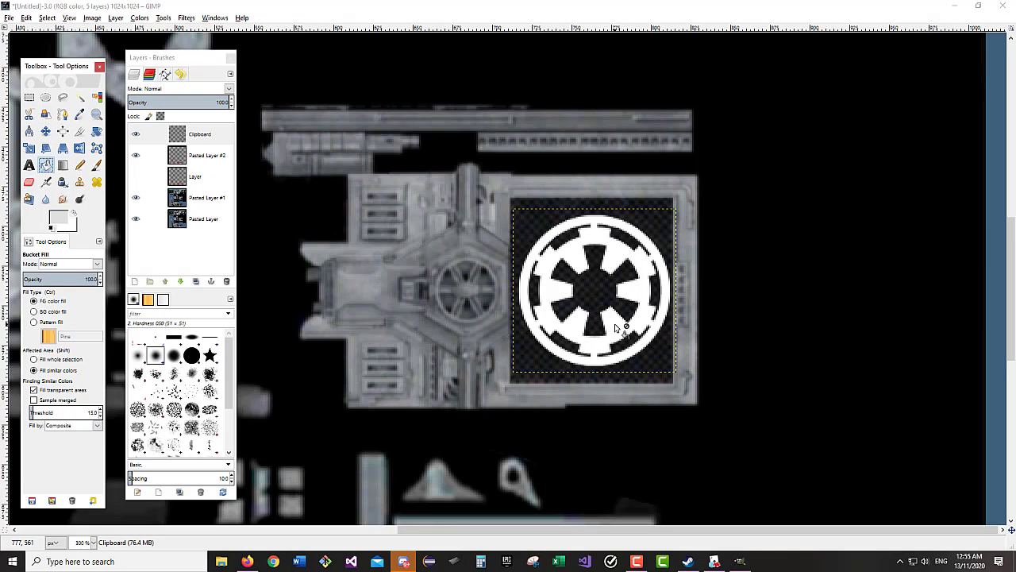
pyautogui.click(617, 328)
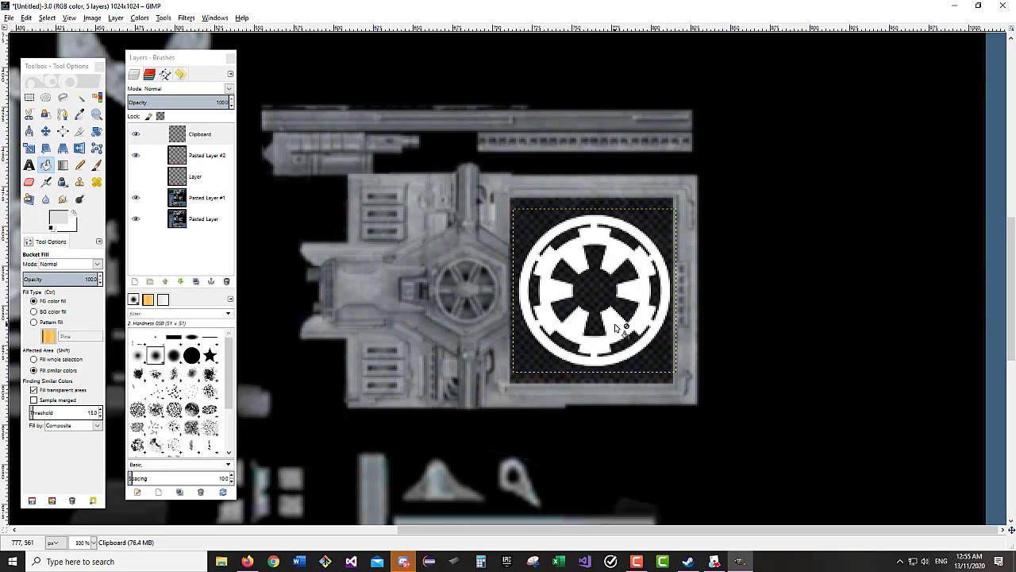
pyautogui.click(617, 328)
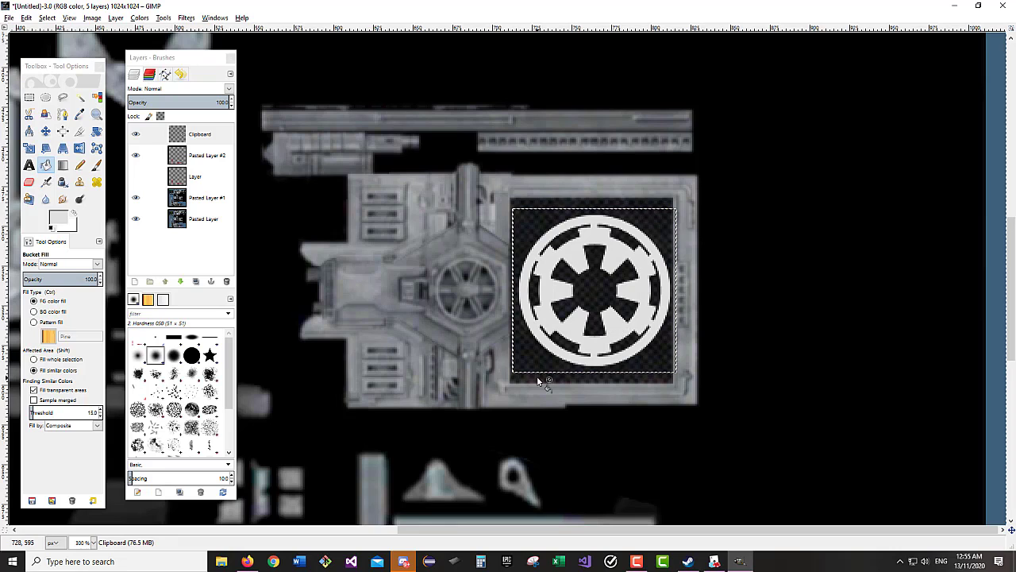
# - Shade the emblem with horizontal Burn strokes for a brushed-metal look, using the Hardness 050 brush at size 11.16
pyautogui.click(79, 198)
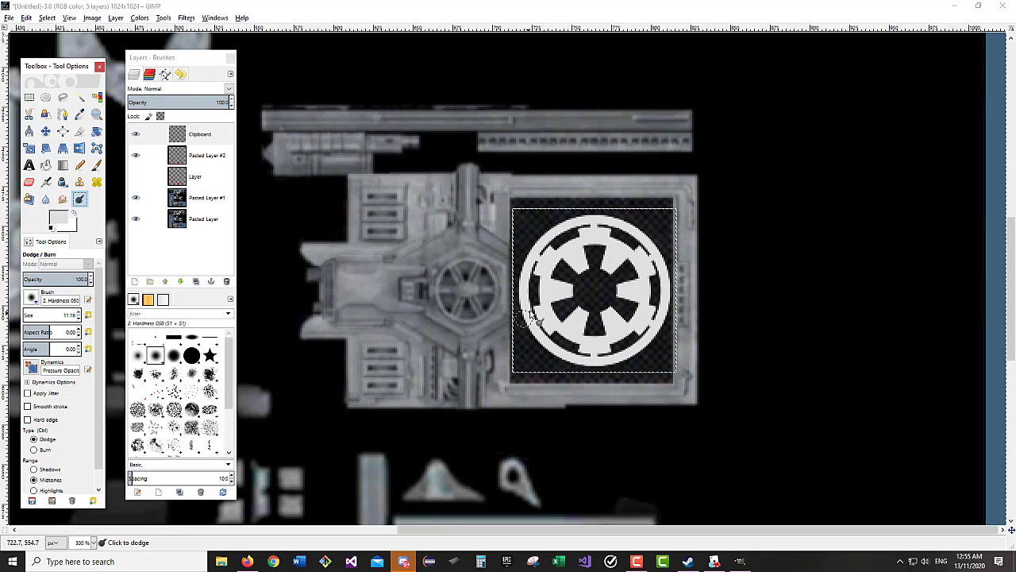
pyautogui.press('ctrl')
pyautogui.moveTo(700, 347)
pyautogui.mouseDown()
pyautogui.moveTo(634, 353)
pyautogui.moveTo(544, 318)
pyautogui.moveTo(543, 285)
pyautogui.moveTo(609, 253)
pyautogui.moveTo(630, 227)
pyautogui.moveTo(571, 230)
pyautogui.moveTo(568, 262)
pyautogui.moveTo(646, 335)
pyautogui.moveTo(631, 295)
pyautogui.moveTo(609, 306)
pyautogui.moveTo(620, 290)
pyautogui.moveTo(675, 293)
pyautogui.moveTo(607, 261)
pyautogui.moveTo(646, 241)
pyautogui.moveTo(592, 222)
pyautogui.moveTo(633, 230)
pyautogui.moveTo(675, 255)
pyautogui.moveTo(553, 268)
pyautogui.mouseUp()
pyautogui.moveTo(620, 328)
pyautogui.mouseDown()
pyautogui.moveTo(691, 363)
pyautogui.moveTo(537, 363)
pyautogui.moveTo(658, 363)
pyautogui.moveTo(559, 328)
pyautogui.mouseUp()
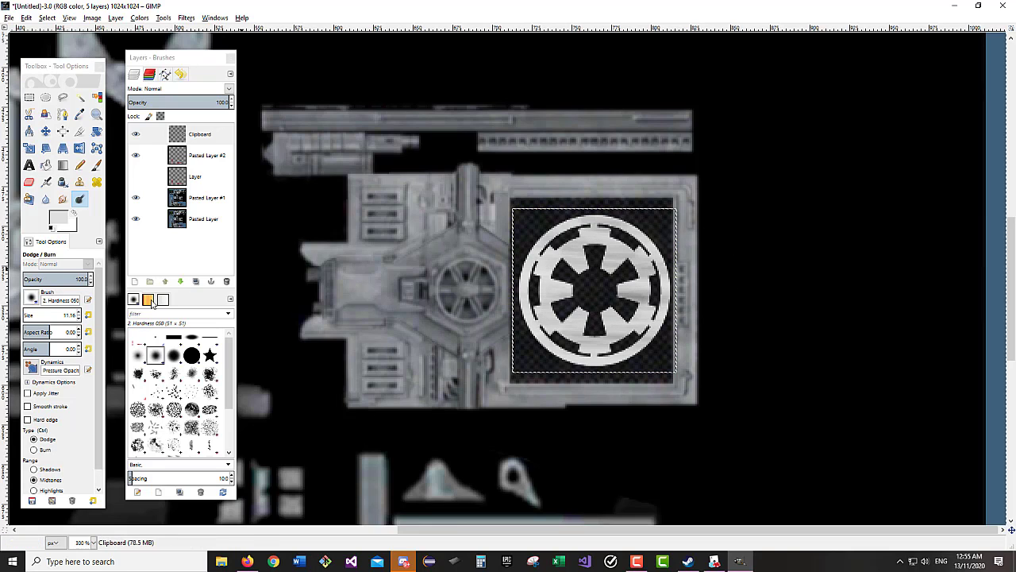
pyautogui.moveTo(464, 347)
pyautogui.mouseDown()
pyautogui.moveTo(659, 347)
pyautogui.moveTo(527, 329)
pyautogui.moveTo(668, 337)
pyautogui.mouseUp()
pyautogui.moveTo(624, 354)
pyautogui.mouseDown()
pyautogui.moveTo(517, 345)
pyautogui.moveTo(718, 340)
pyautogui.mouseUp()
pyautogui.moveTo(594, 298); pyautogui.dragTo(659, 286)
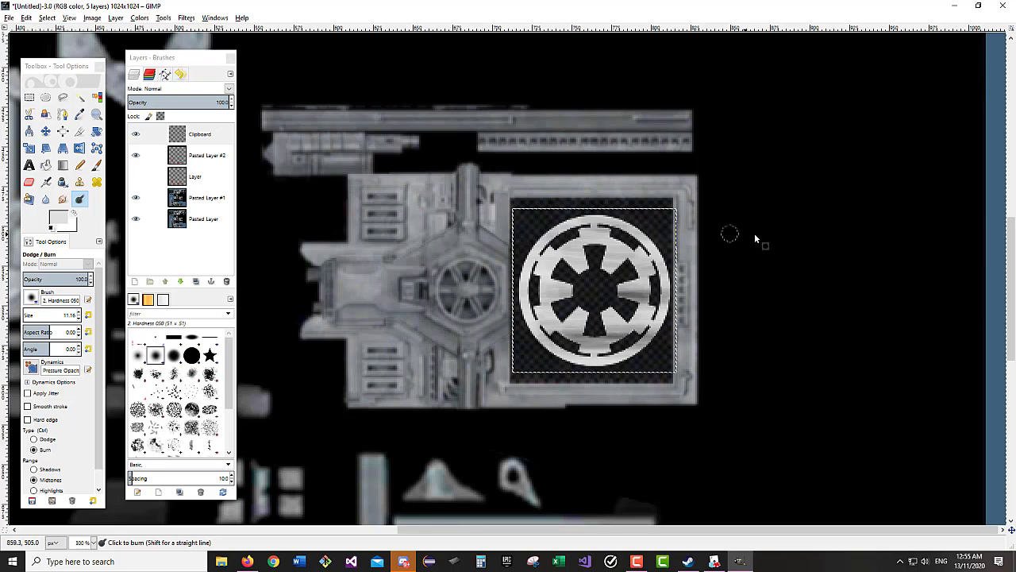
pyautogui.moveTo(535, 239); pyautogui.dragTo(519, 212)
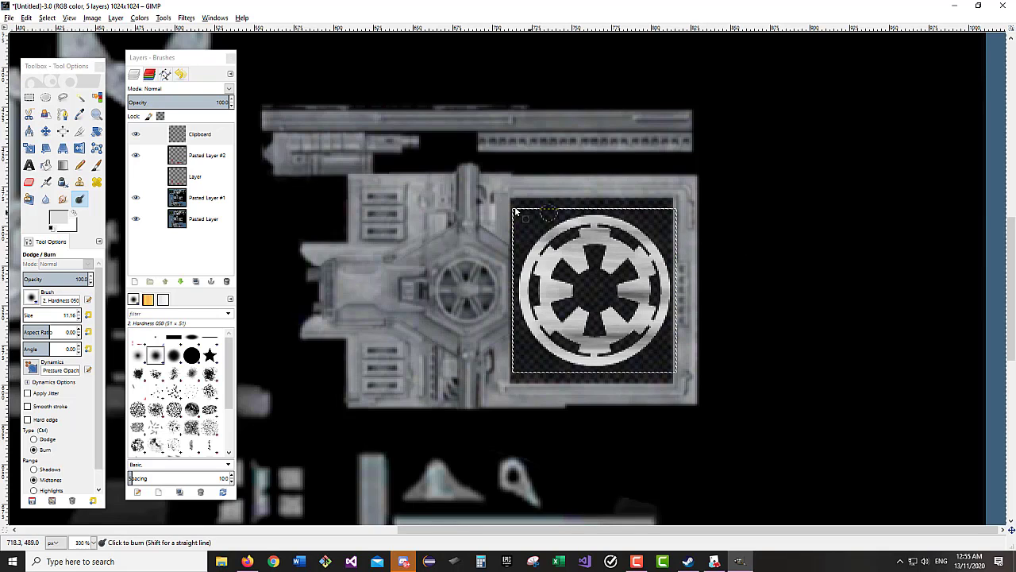
pyautogui.press('ctrl')
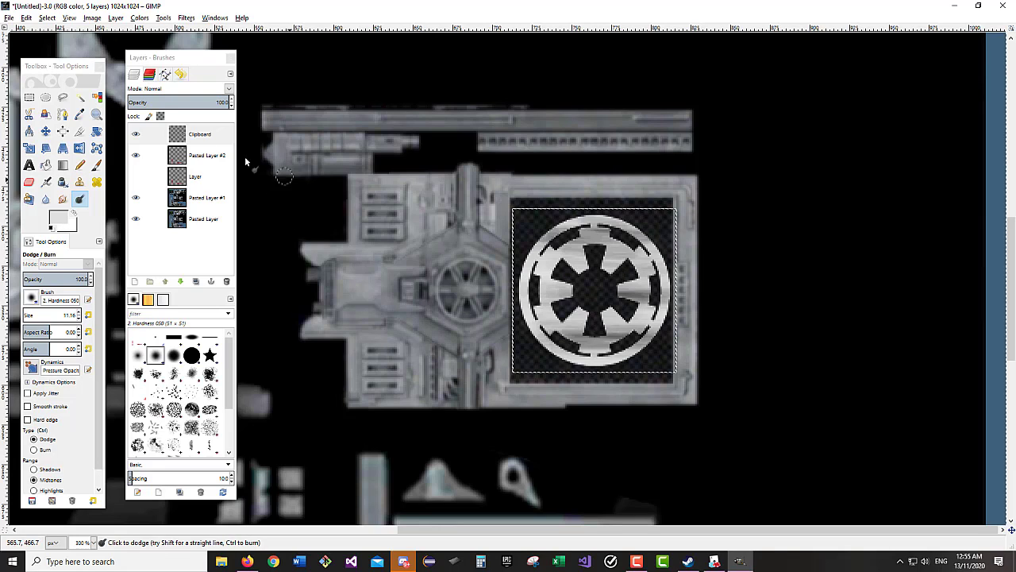
# - Weather the emblem with the Eraser, using the Bristles 02 brush at size 252.85 and 48.7 opacity
pyautogui.click(29, 182)
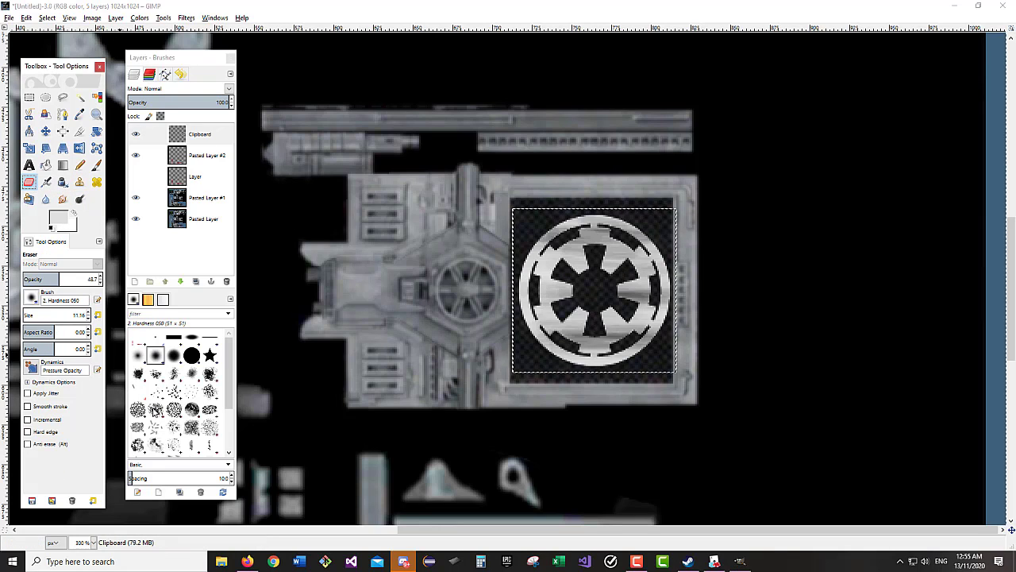
pyautogui.click(173, 391)
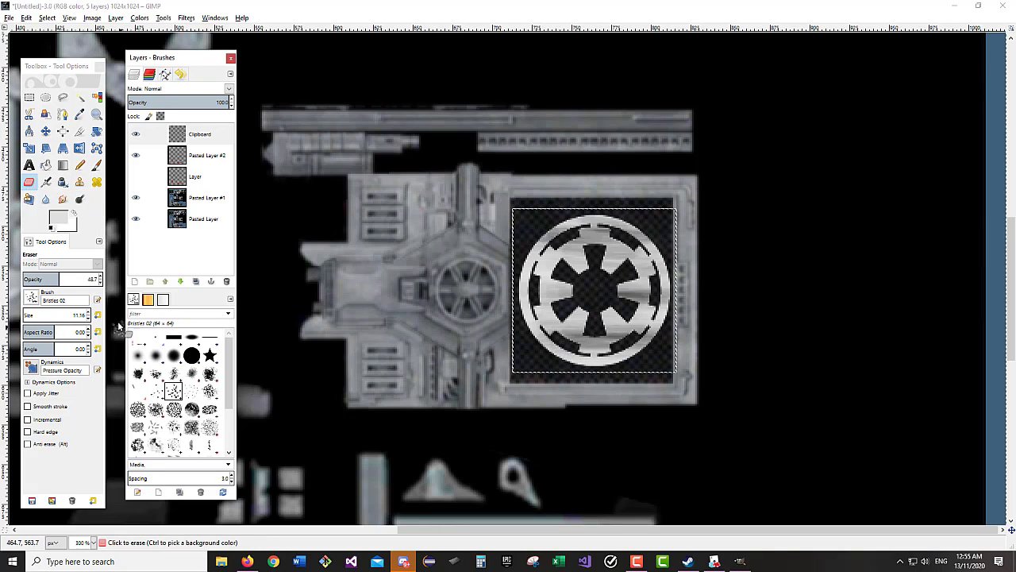
pyautogui.click(39, 314)
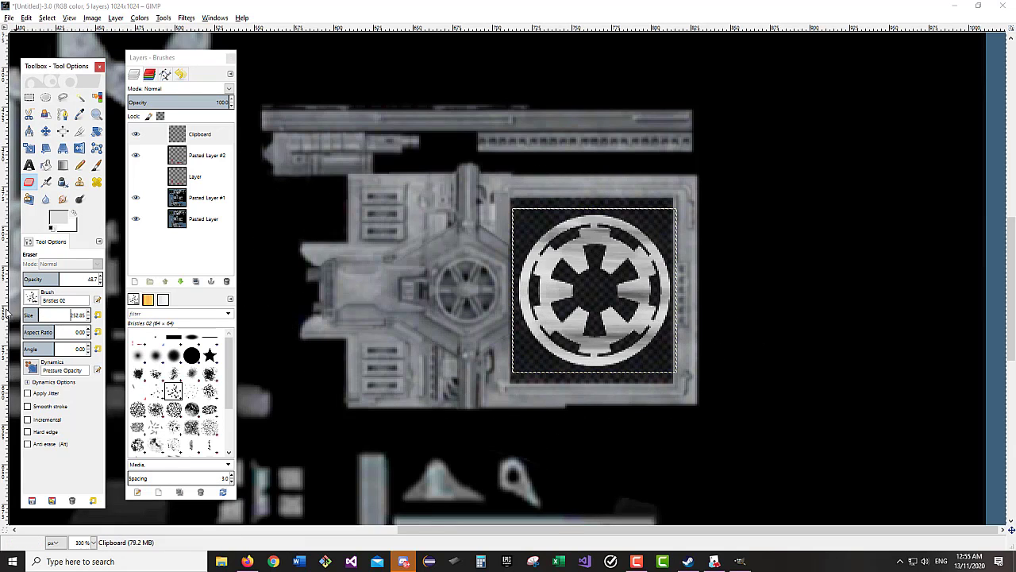
pyautogui.click(511, 339)
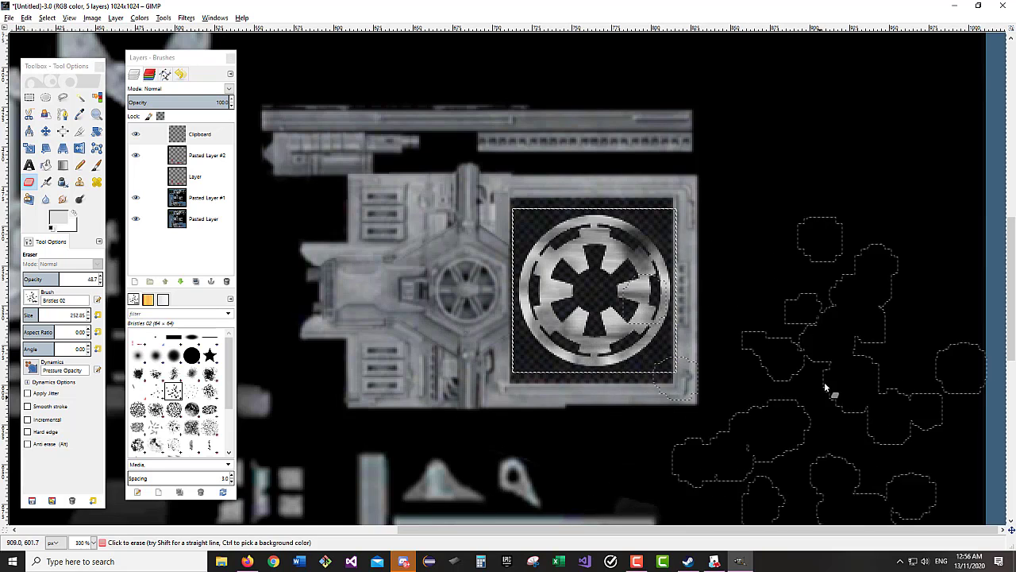
# - Switch to Dodge/Burn with the Hardness 075 brush, try a dodge stroke across the emblem, and undo it
pyautogui.click(80, 199)
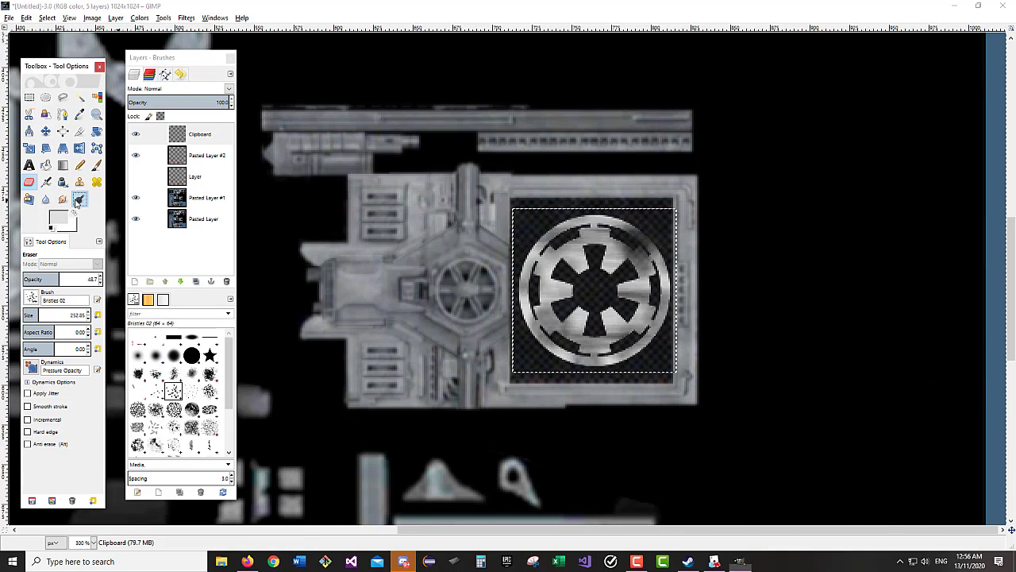
pyautogui.click(173, 355)
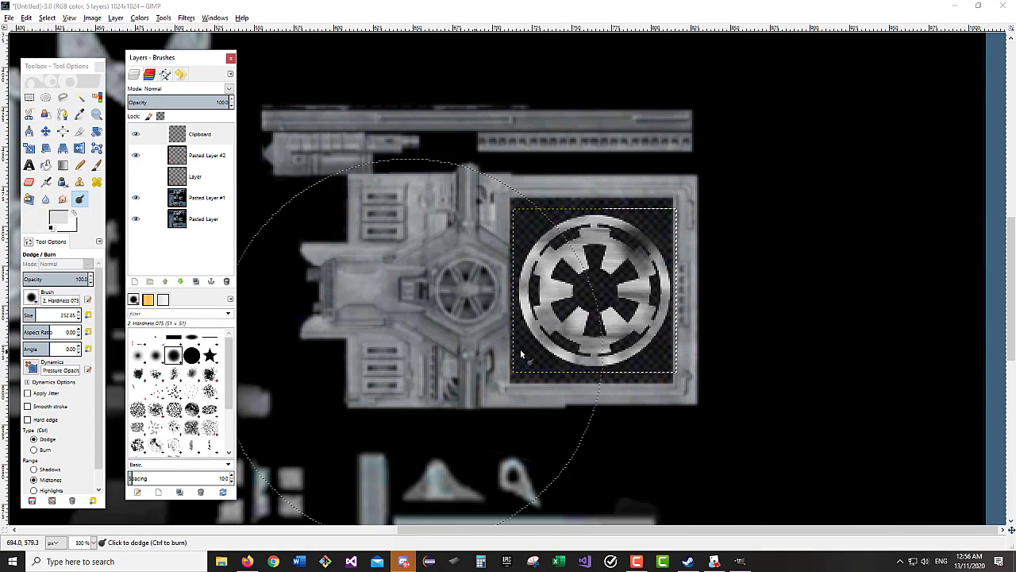
pyautogui.moveTo(522, 307); pyautogui.dragTo(616, 300)
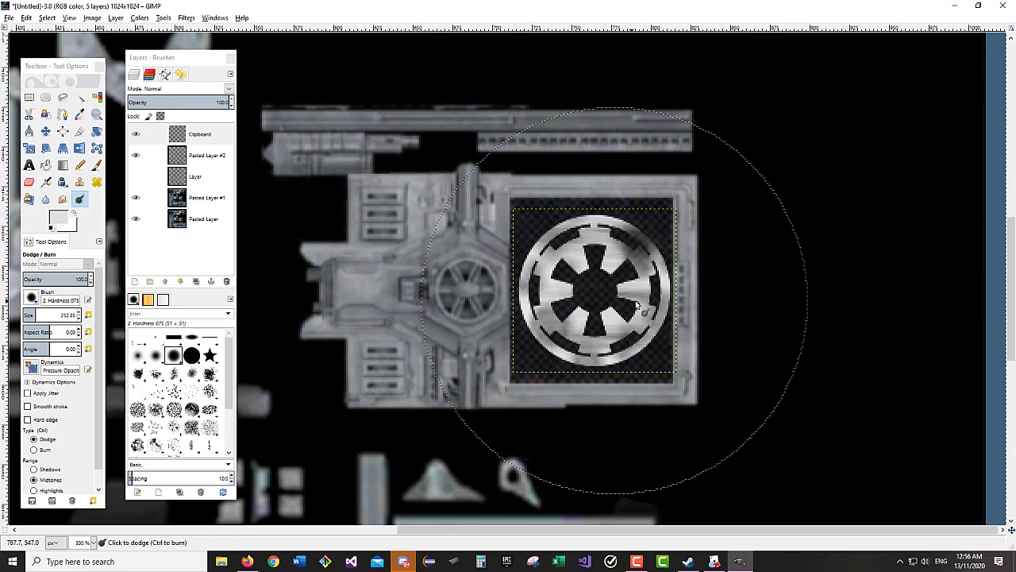
pyautogui.press('ctrl')
pyautogui.hotkey('ctrl', 'z')
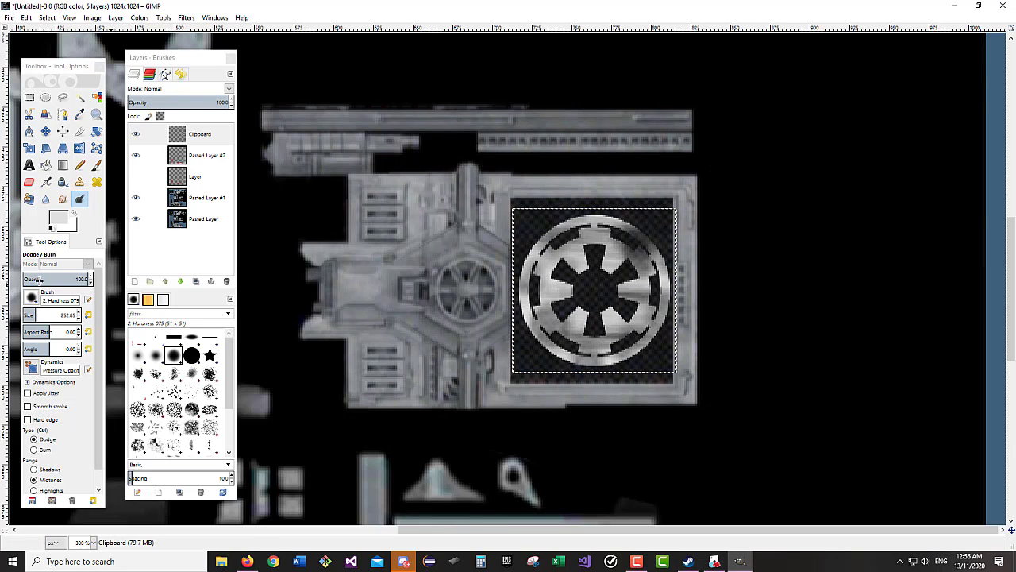
# - Set the Dodge brush size to 48.10 and brighten the inner ends of the emblem's segments around its center
pyautogui.moveTo(39, 280); pyautogui.dragTo(39, 280)
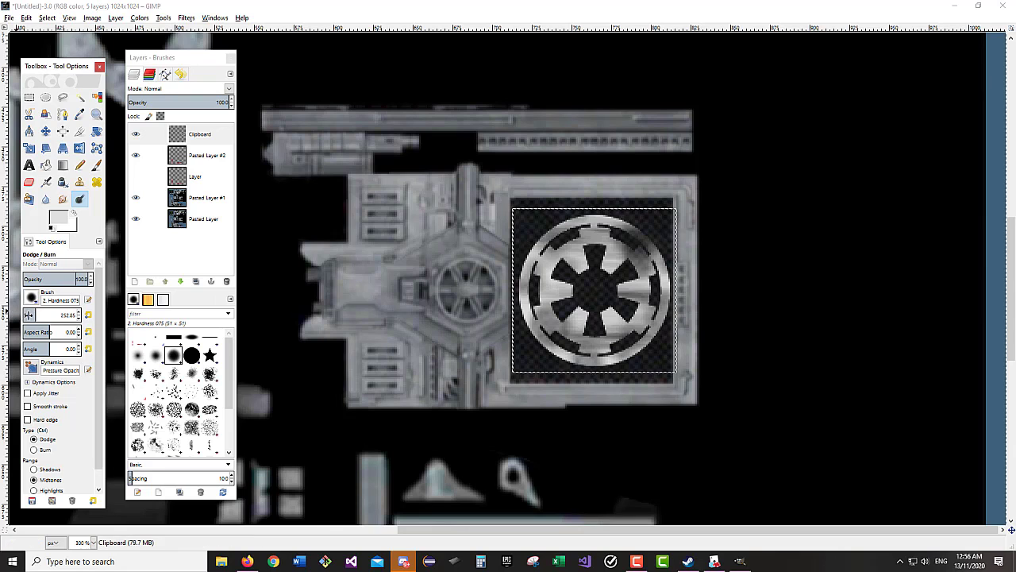
pyautogui.click(26, 315)
pyautogui.click(27, 315)
pyautogui.scroll(3, 614, 310)
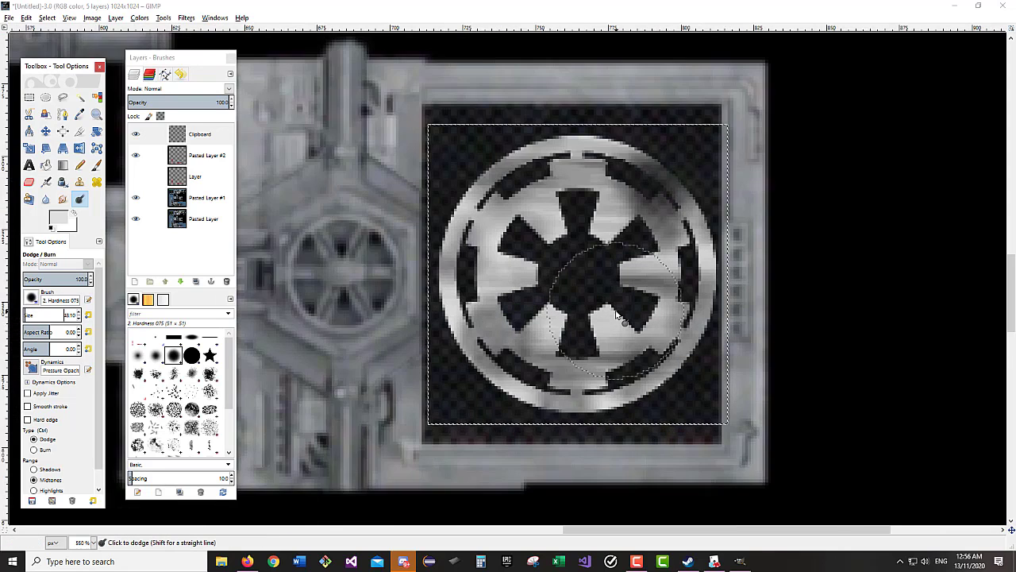
pyautogui.click(631, 259)
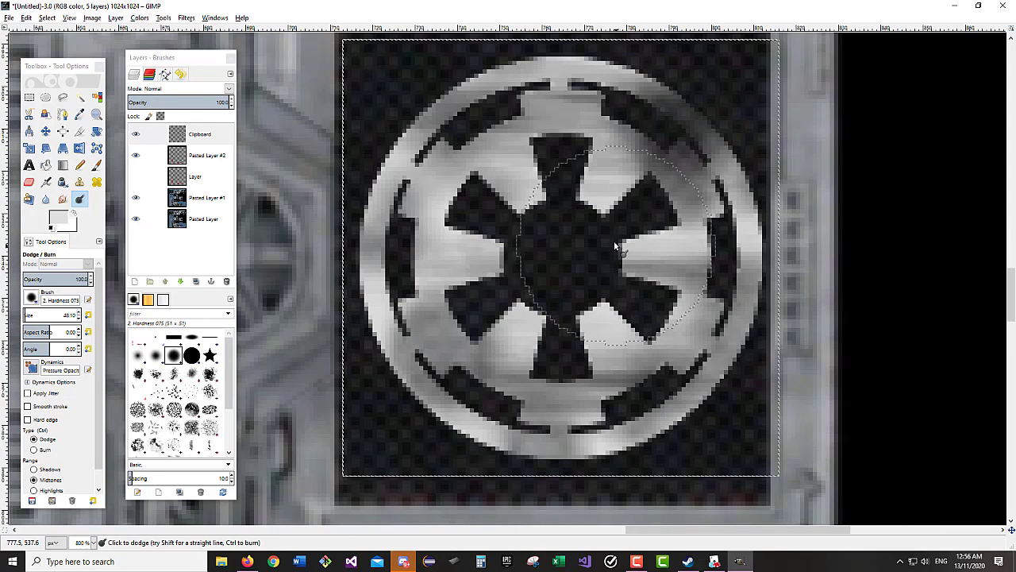
pyautogui.click(616, 281)
pyautogui.click(594, 320)
pyautogui.click(540, 308)
pyautogui.click(506, 266)
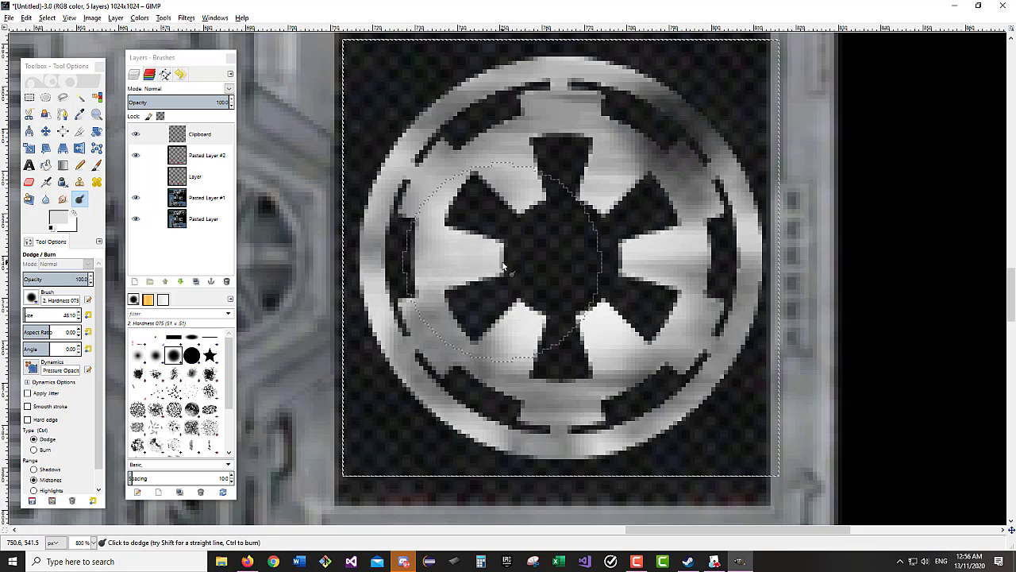
pyautogui.click(540, 208)
pyautogui.click(602, 224)
pyautogui.click(574, 257)
pyautogui.click(507, 255)
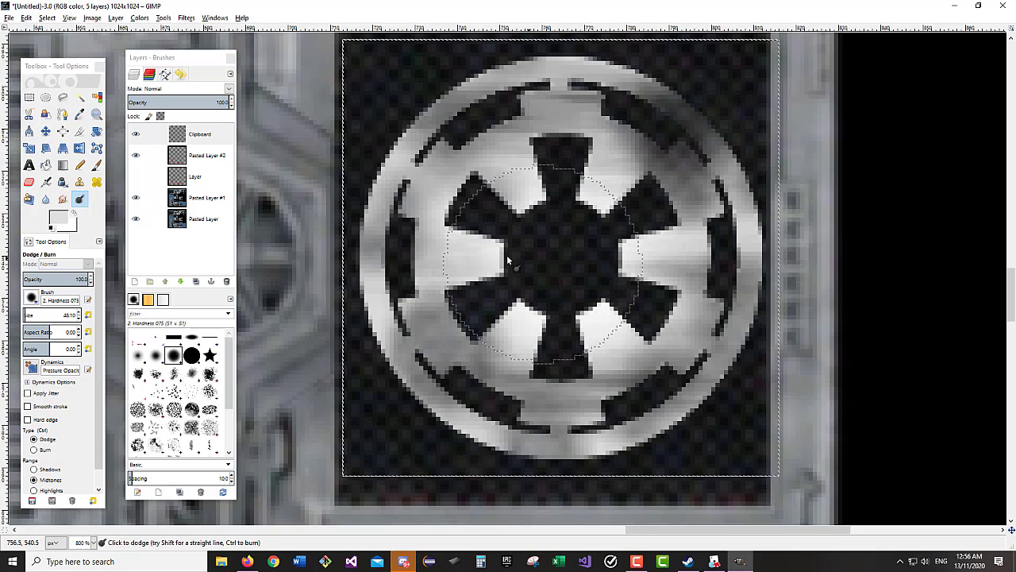
pyautogui.click(518, 249)
pyautogui.click(594, 249)
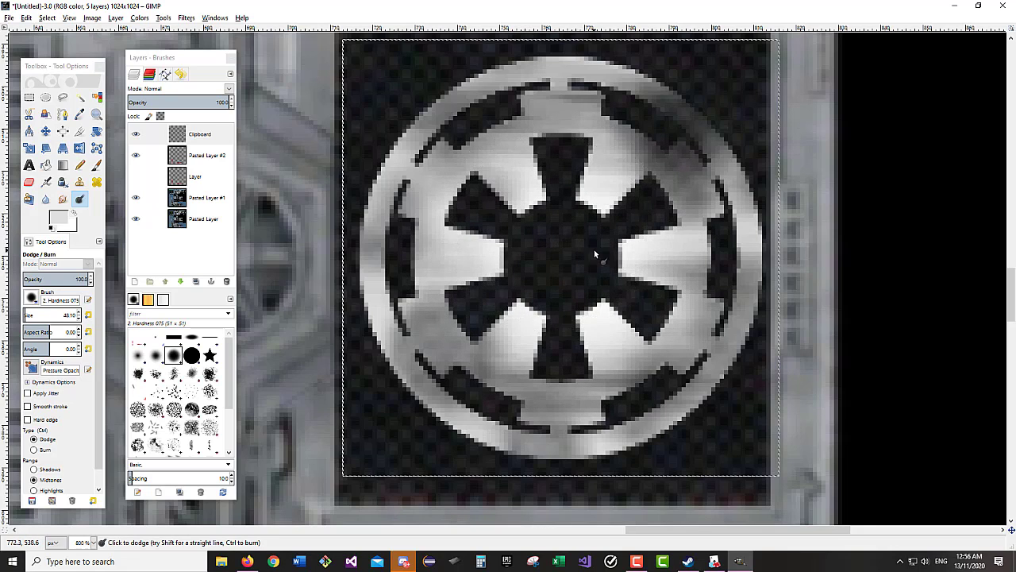
pyautogui.click(545, 285)
# - Select the Pasted Layer #1 texture layer and copy it to the clipboard
pyautogui.keyDown('ctrl'); pyautogui.scroll(-4, 597, 350); pyautogui.keyUp('ctrl')
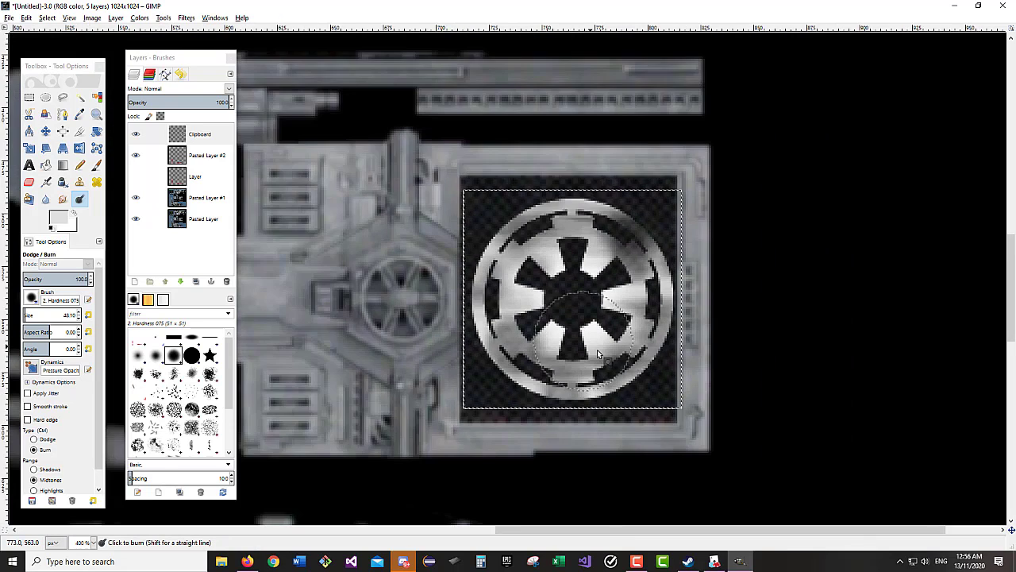
pyautogui.keyDown('ctrl'); pyautogui.scroll(-2, 579, 407); pyautogui.keyUp('ctrl')
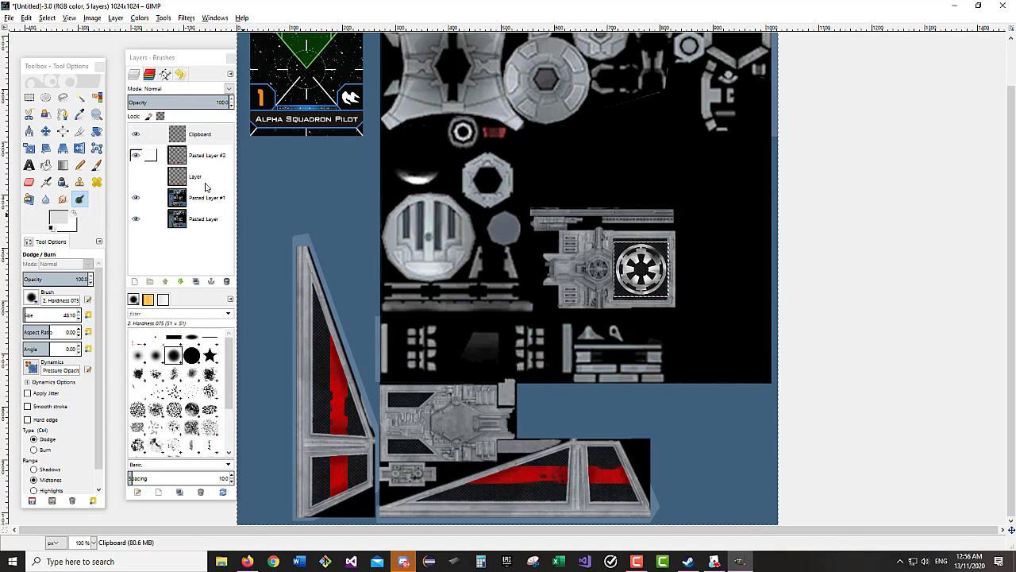
pyautogui.rightClick(196, 254)
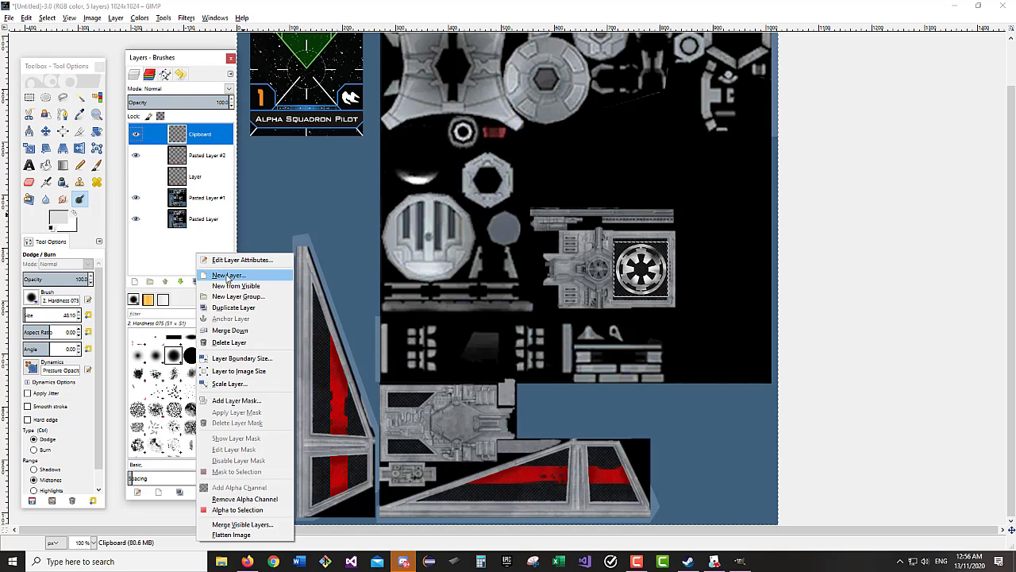
pyautogui.click(233, 230)
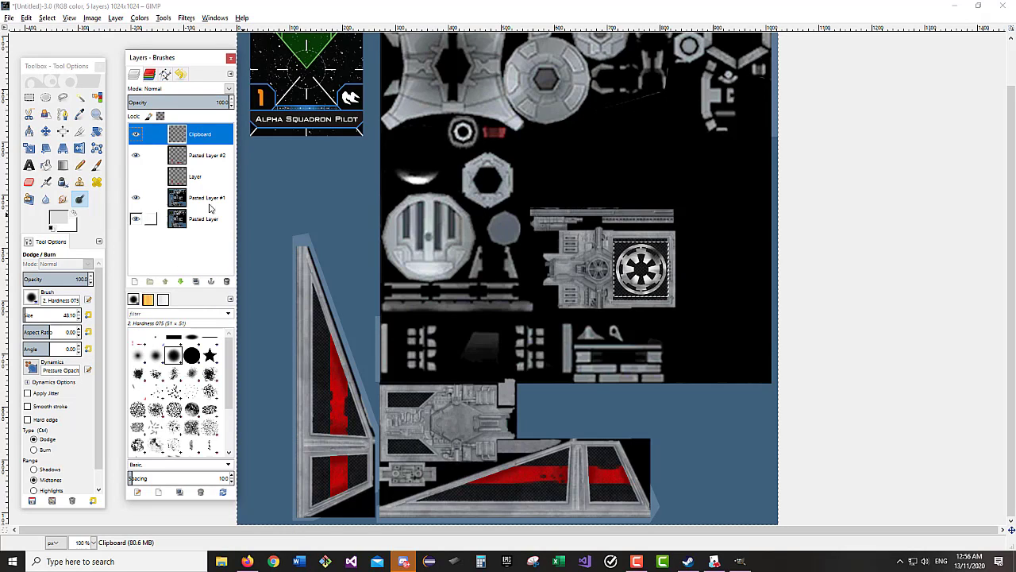
pyautogui.click(210, 202)
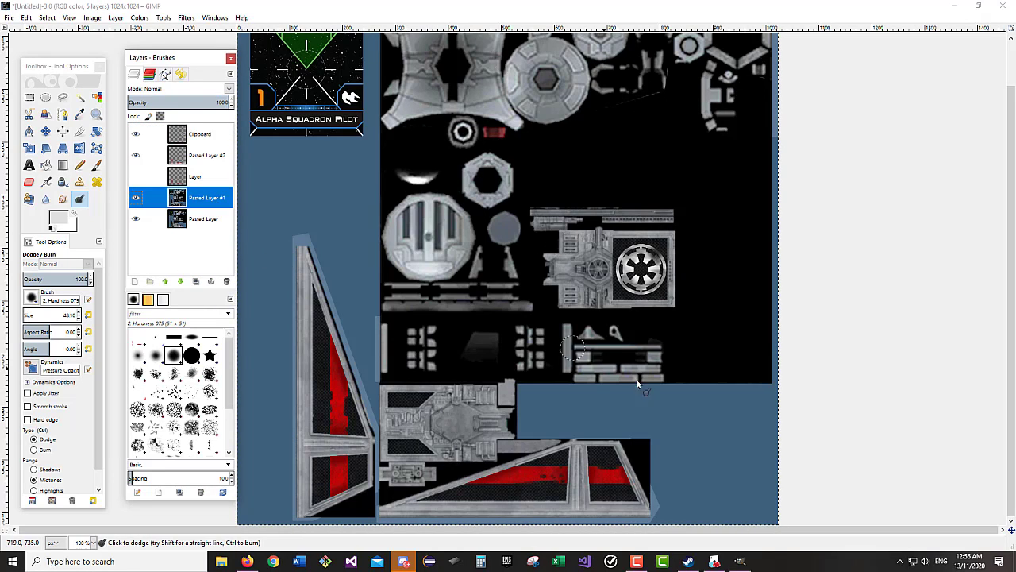
pyautogui.hotkey('ctrl', 'c')
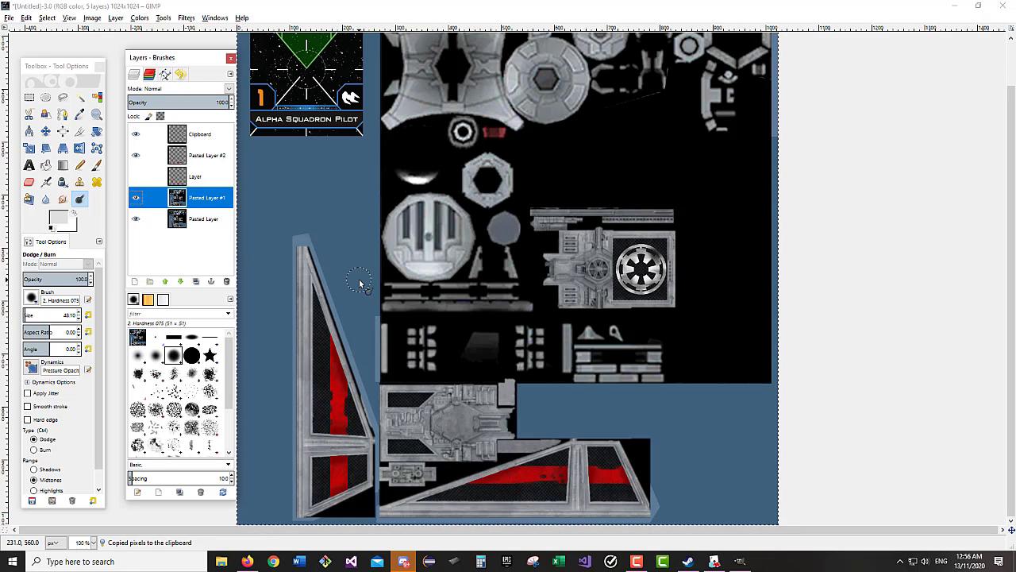
# - Add a new transparent layer directly above the Pasted Layer #1 texture layer
pyautogui.rightClick(213, 199)
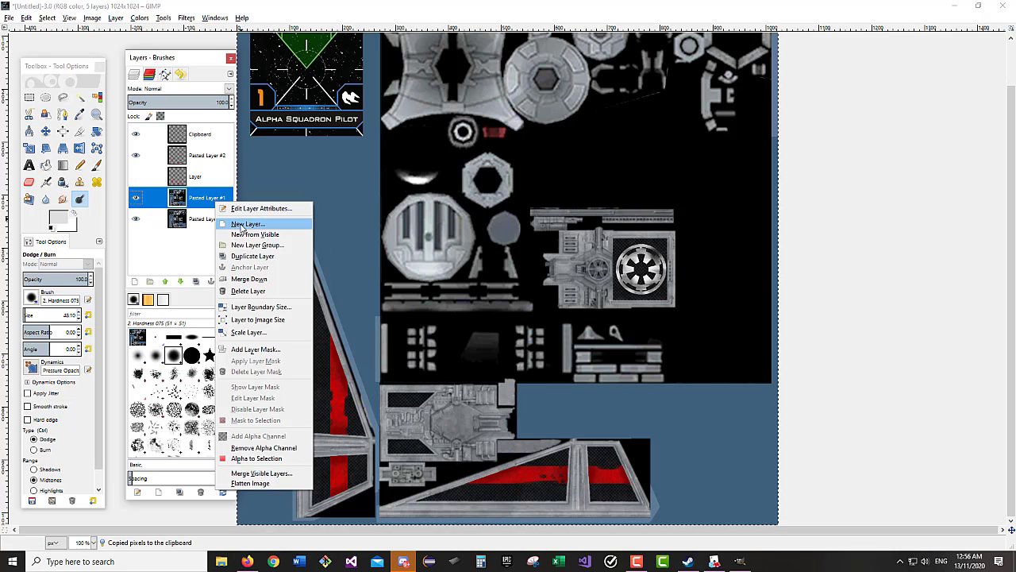
pyautogui.click(225, 221)
pyautogui.click(246, 310)
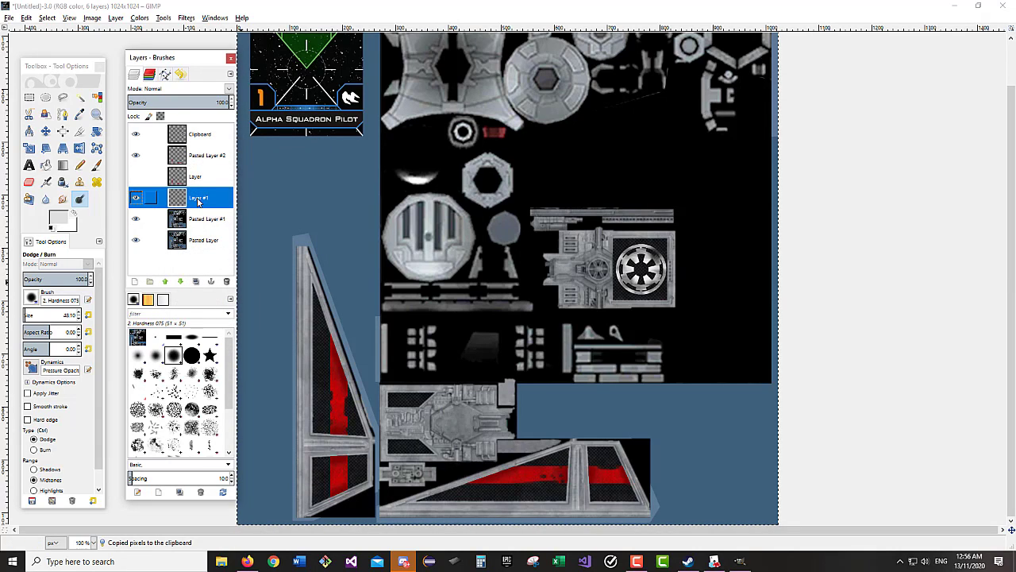
pyautogui.moveTo(197, 199)
pyautogui.mouseDown()
pyautogui.moveTo(200, 137)
pyautogui.moveTo(184, 200)
pyautogui.mouseUp()
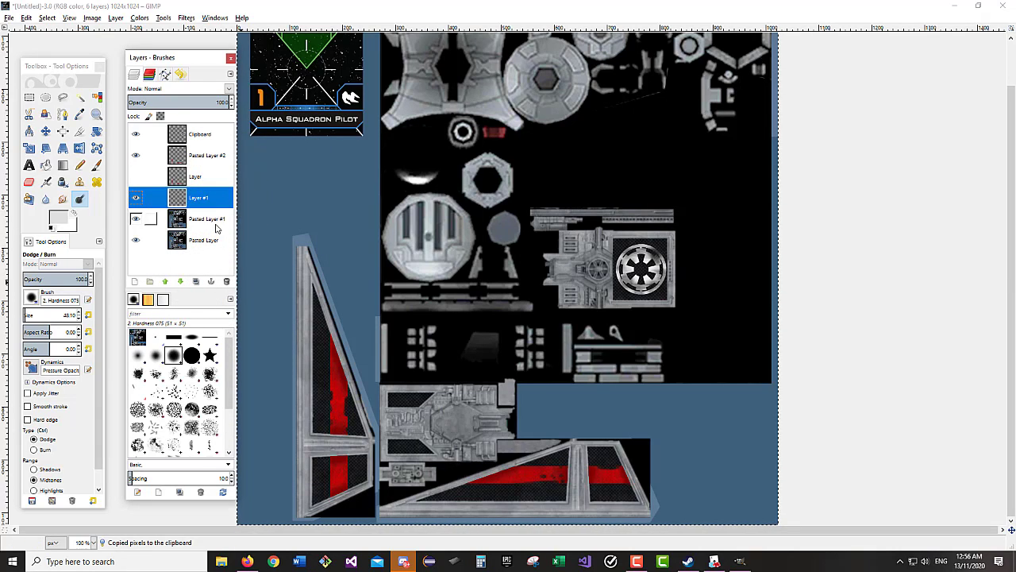
# - Copy the Pasted Layer #1 texture and paste it as a new layer at the head of the layer stack
pyautogui.click(213, 227)
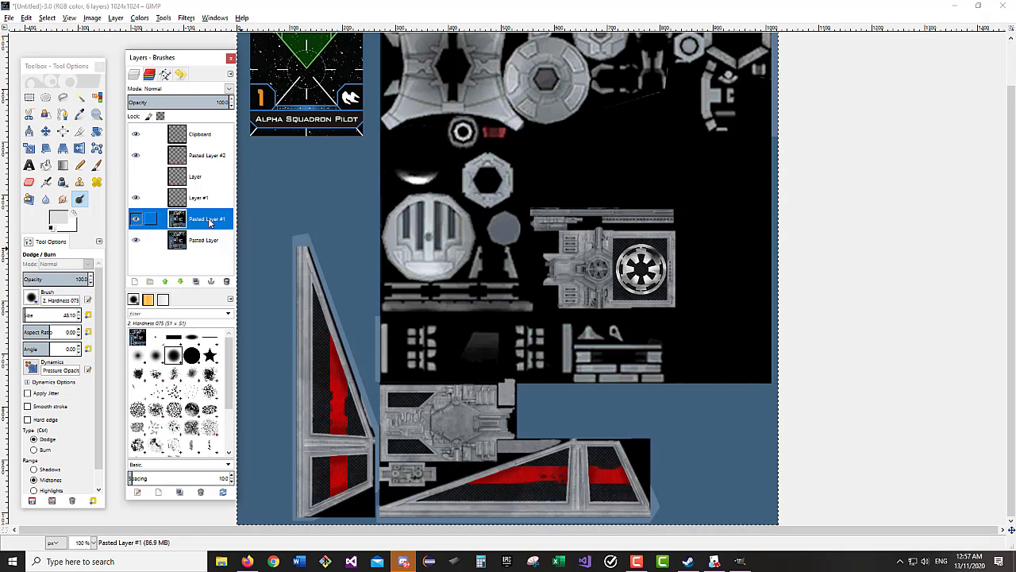
pyautogui.hotkey('ctrl', 'c')
pyautogui.hotkey('ctrl', 'v')
pyautogui.rightClick(198, 139)
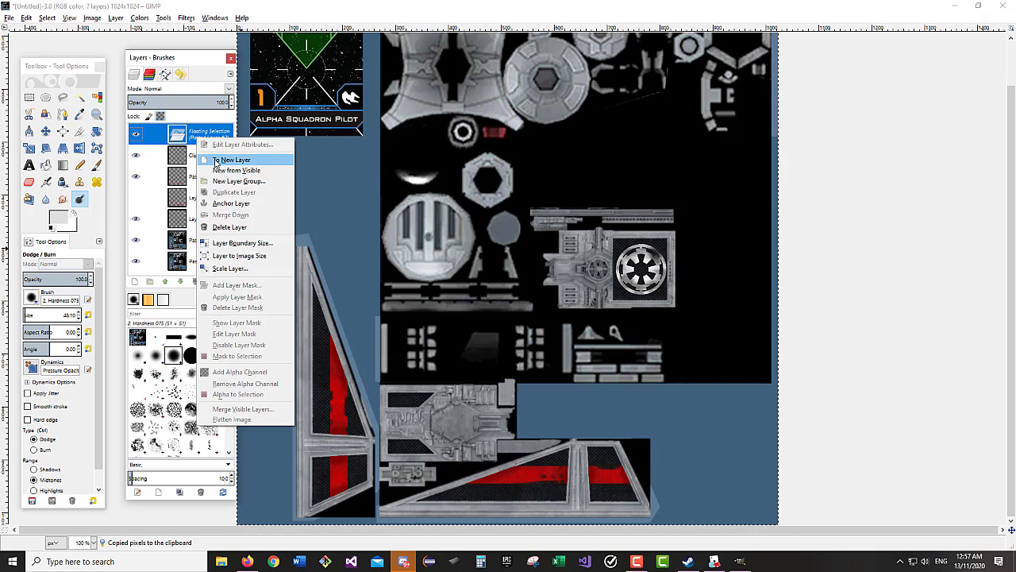
pyautogui.click(205, 162)
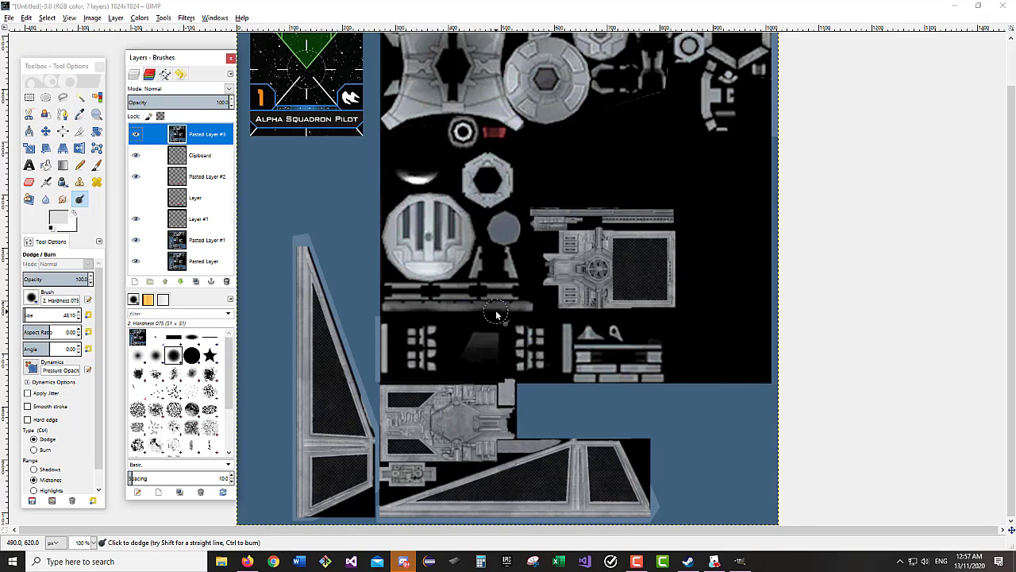
# - Compare the image with and without the Pasted Layer #3 copy by toggling its visibility
pyautogui.click(136, 176)
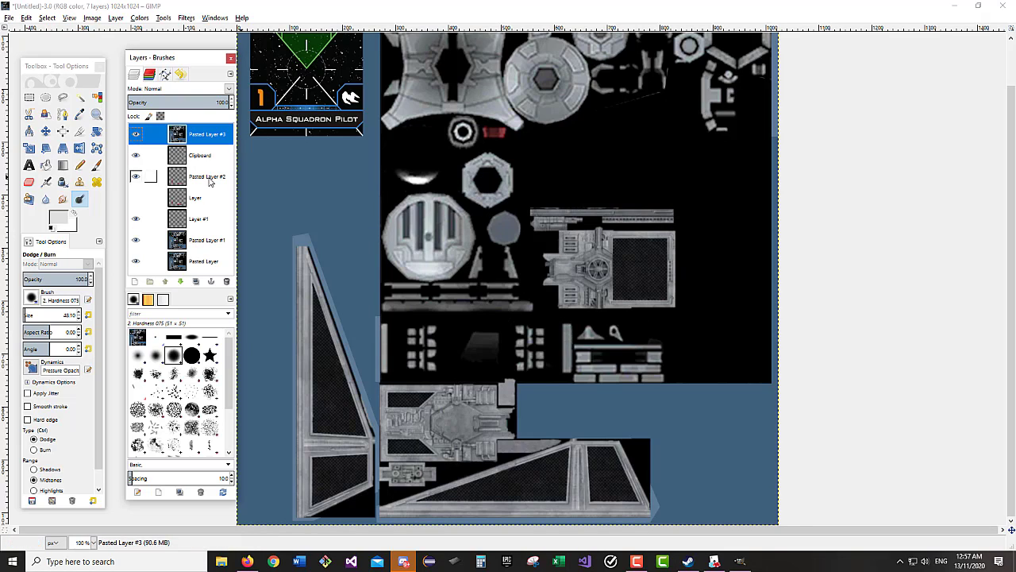
pyautogui.click(136, 135)
pyautogui.click(205, 241)
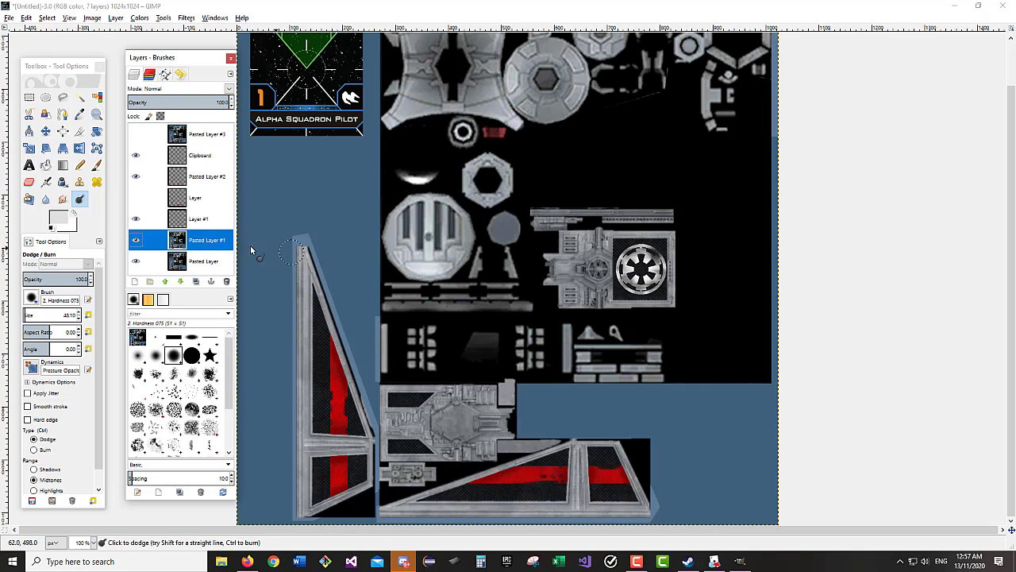
pyautogui.click(208, 139)
pyautogui.click(138, 135)
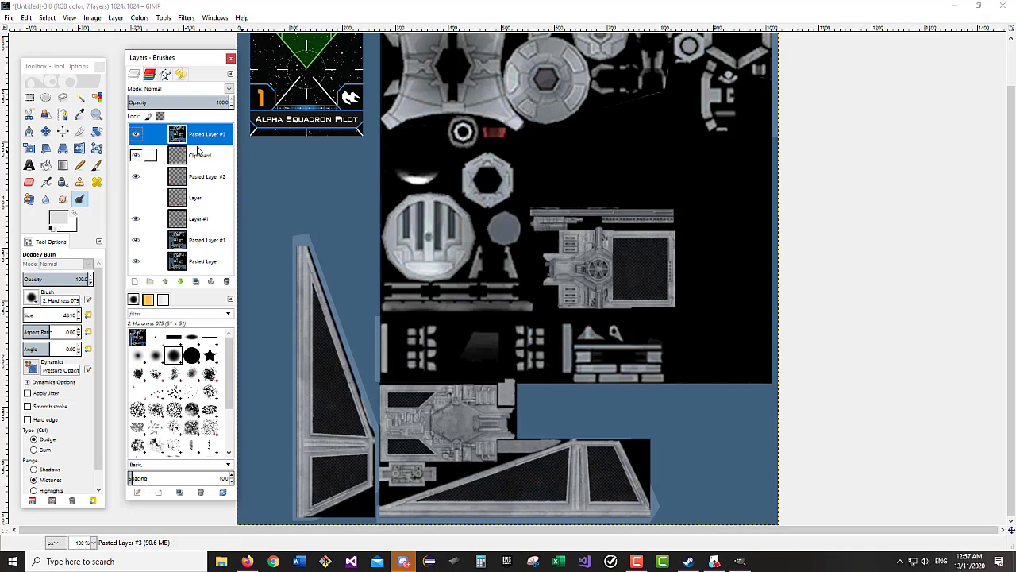
# - Hide Pasted Layer #3, Clipboard, Pasted Layer #2 and Layer #1, and make Pasted Layer #1 the active layer
pyautogui.moveTo(198, 137); pyautogui.dragTo(147, 138)
pyautogui.click(136, 136)
pyautogui.click(217, 241)
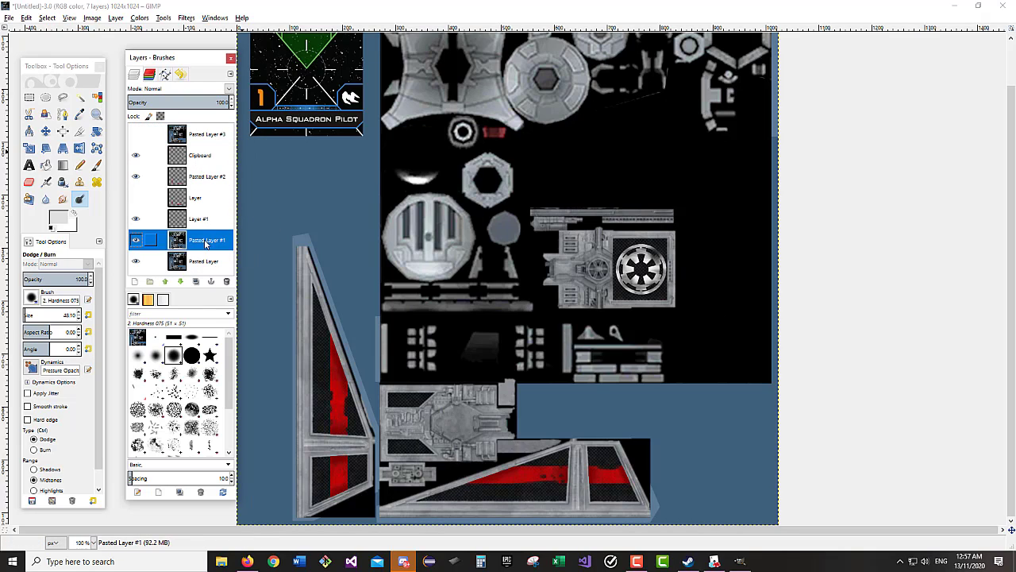
pyautogui.click(136, 176)
pyautogui.click(136, 155)
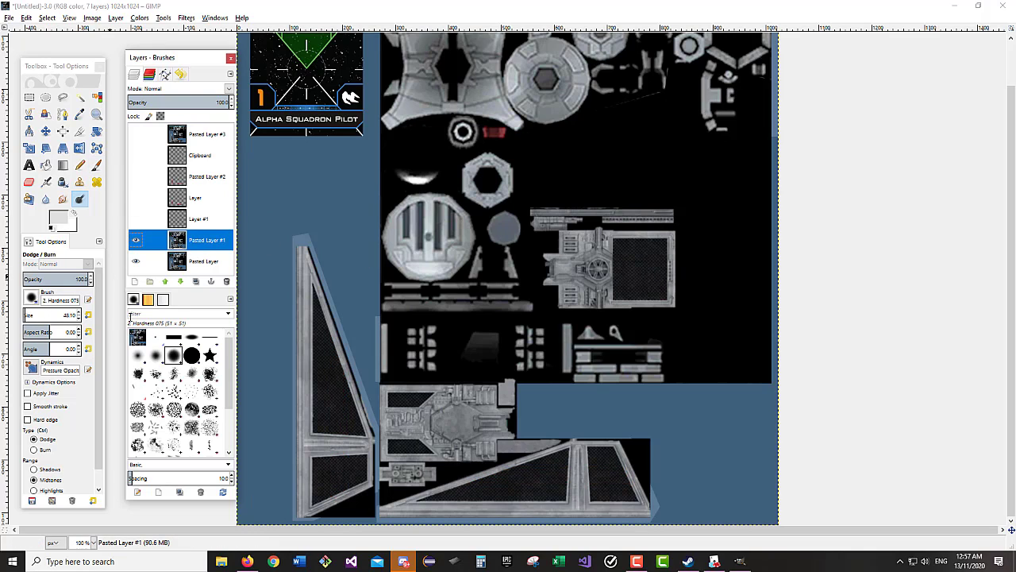
pyautogui.click(42, 316)
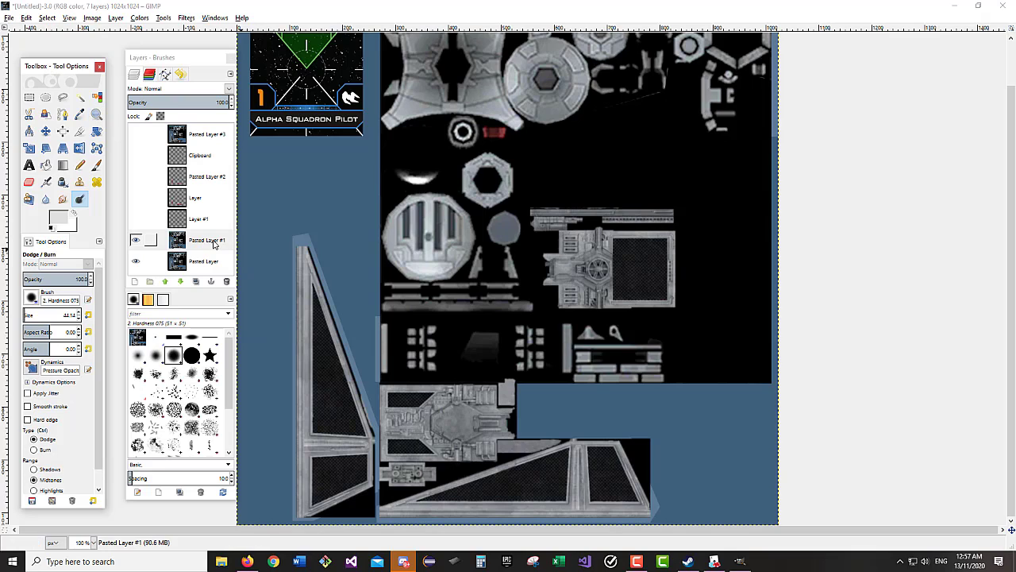
# - Outline the upper dark mesh panel of the grey hull piece between the wings with a polygonal Free Select selection
pyautogui.click(63, 96)
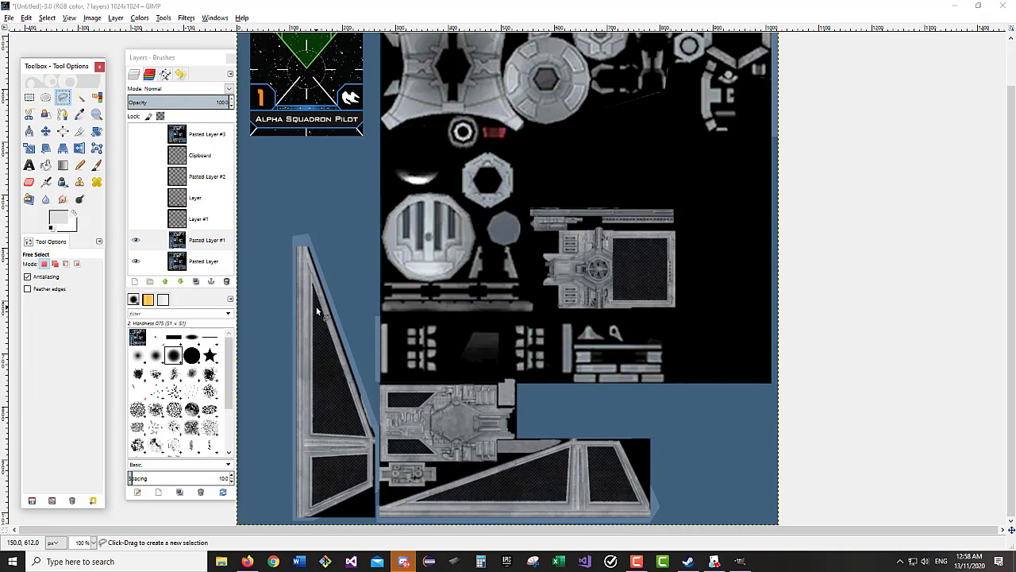
pyautogui.scroll(3, 300, 389)
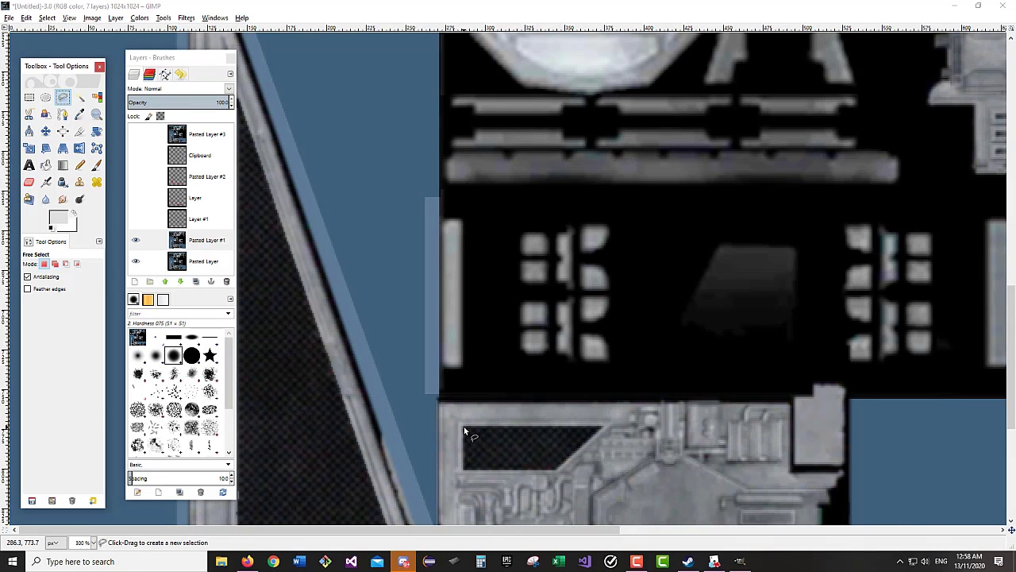
pyautogui.click(464, 426)
pyautogui.click(601, 426)
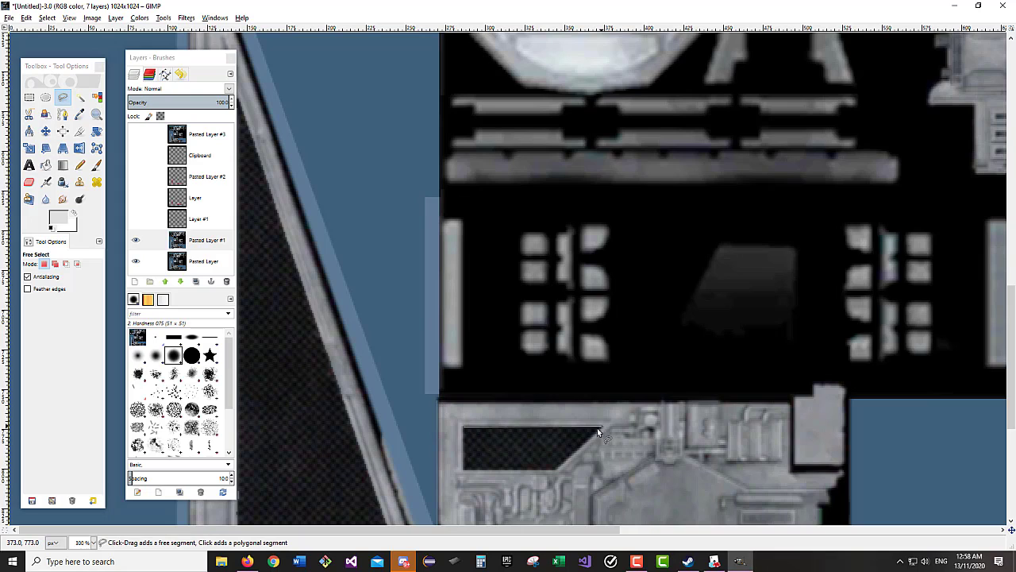
pyautogui.click(557, 468)
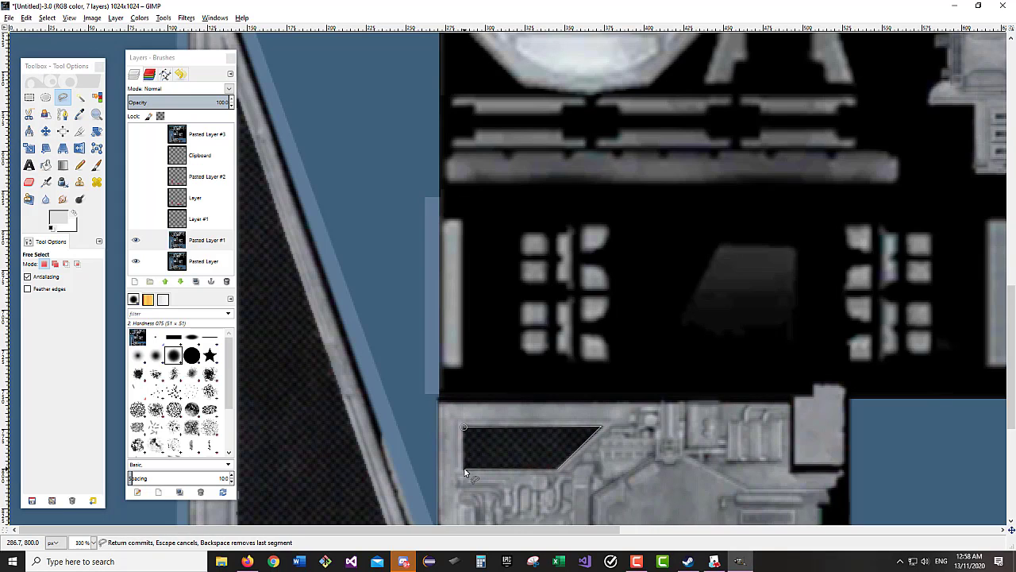
pyautogui.click(464, 469)
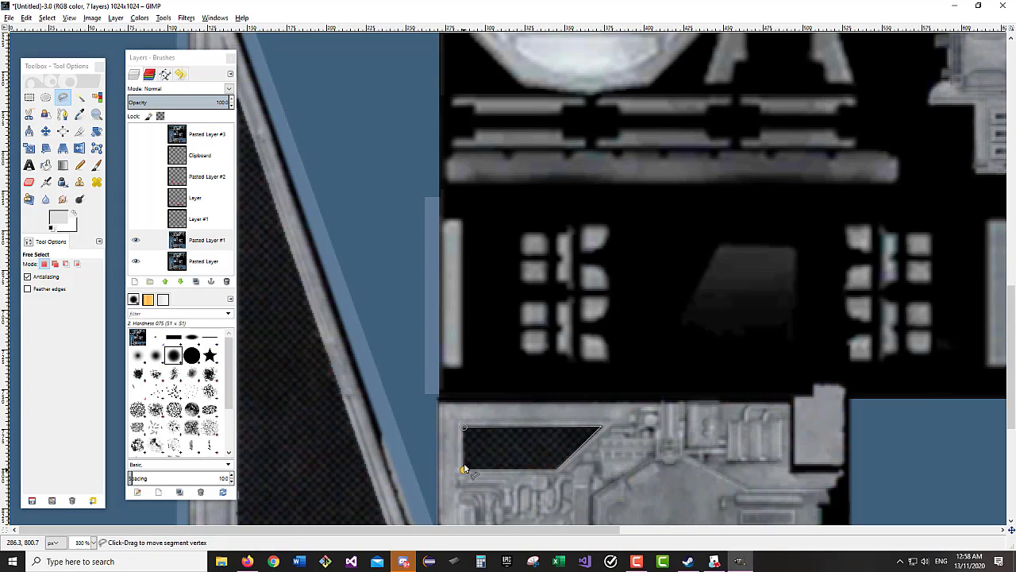
pyautogui.click(464, 427)
pyautogui.press('Return')
# - Add the lower dark mesh panel of the same hull piece to the selection with a polygonal outline
pyautogui.scroll(-5, 410, 439)
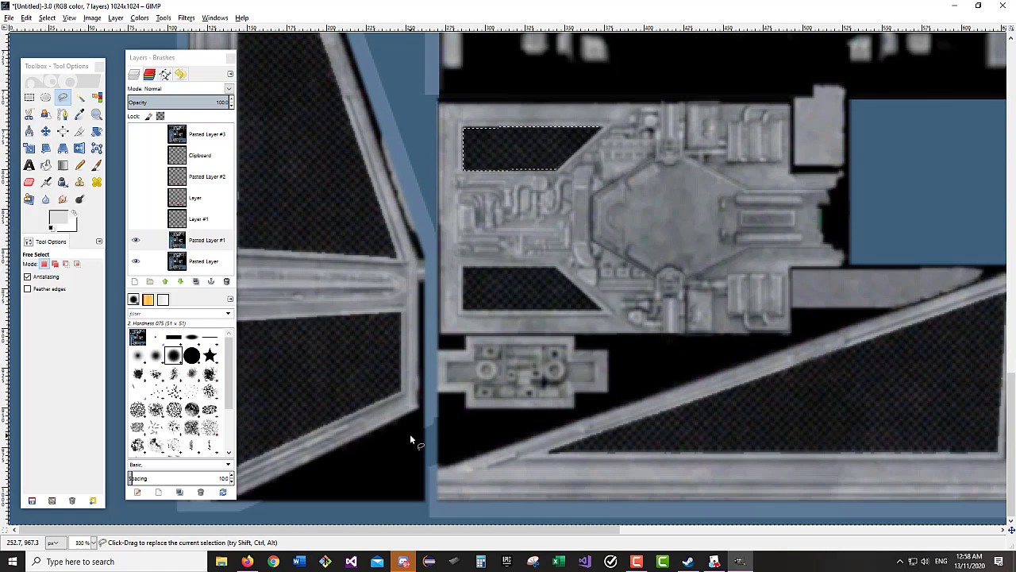
pyautogui.keyDown('shift'); pyautogui.click(464, 267); pyautogui.keyUp('shift')
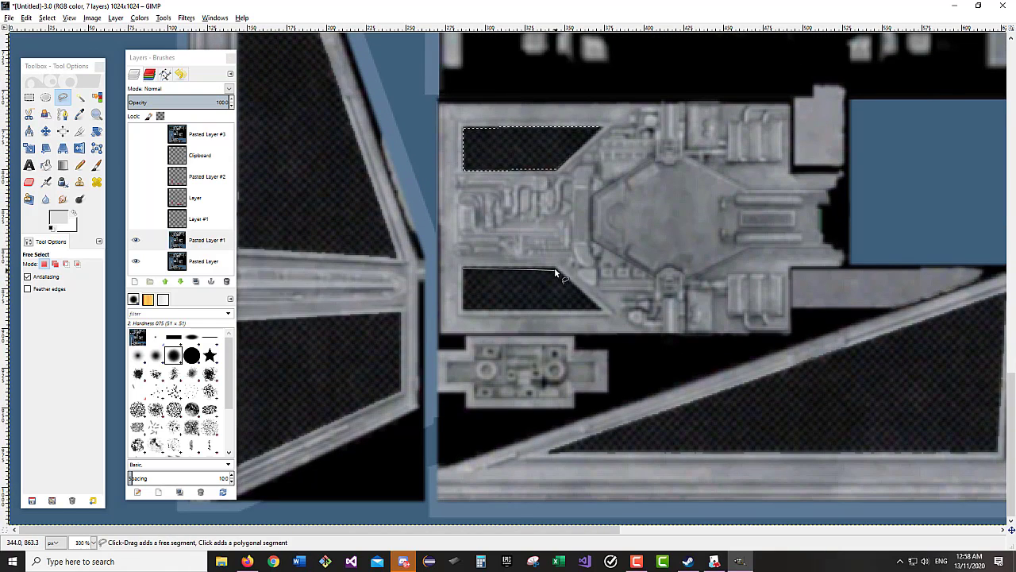
pyautogui.click(602, 309)
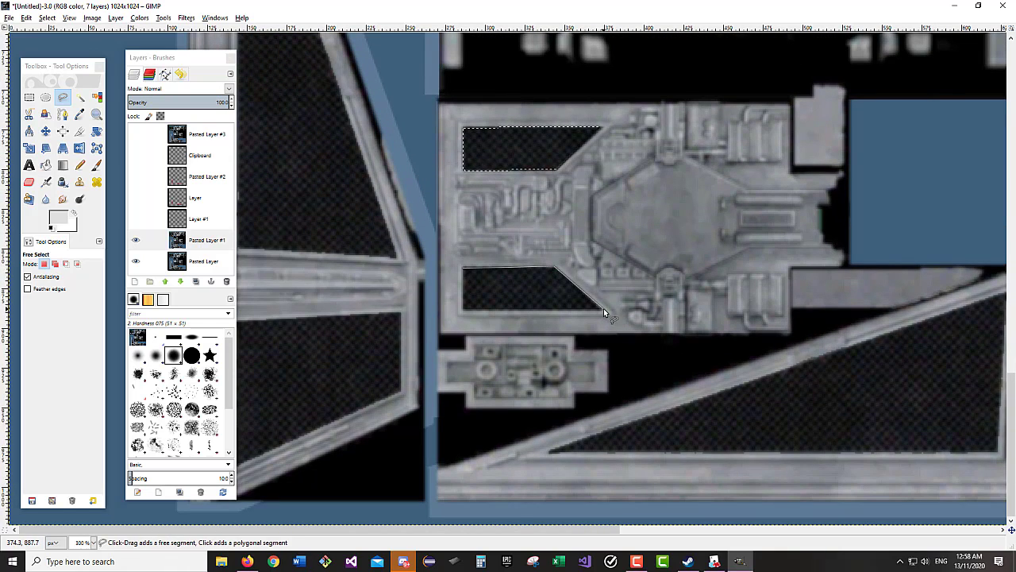
pyautogui.click(464, 310)
pyautogui.click(464, 268)
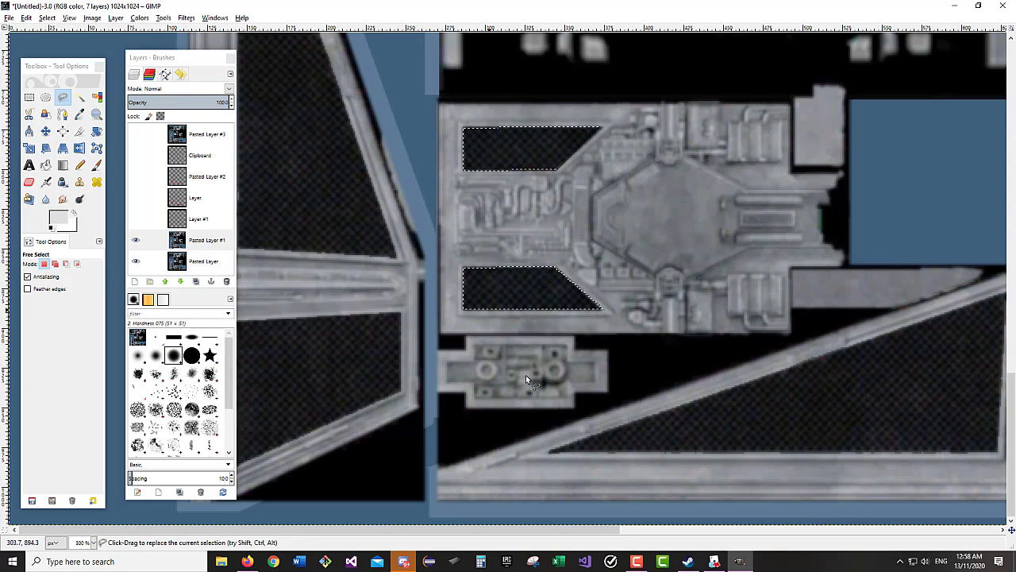
pyautogui.press('Return')
# - Add the large triangular mesh panel of the horizontal wing to the selection with a polygonal outline
pyautogui.hscroll(5, 556, 413)
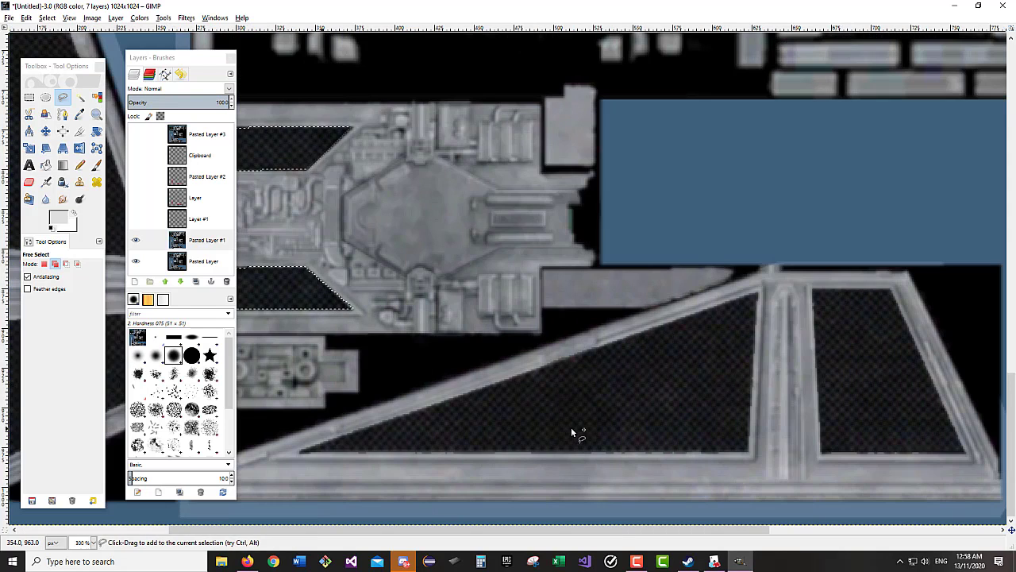
pyautogui.click(300, 453)
pyautogui.click(756, 294)
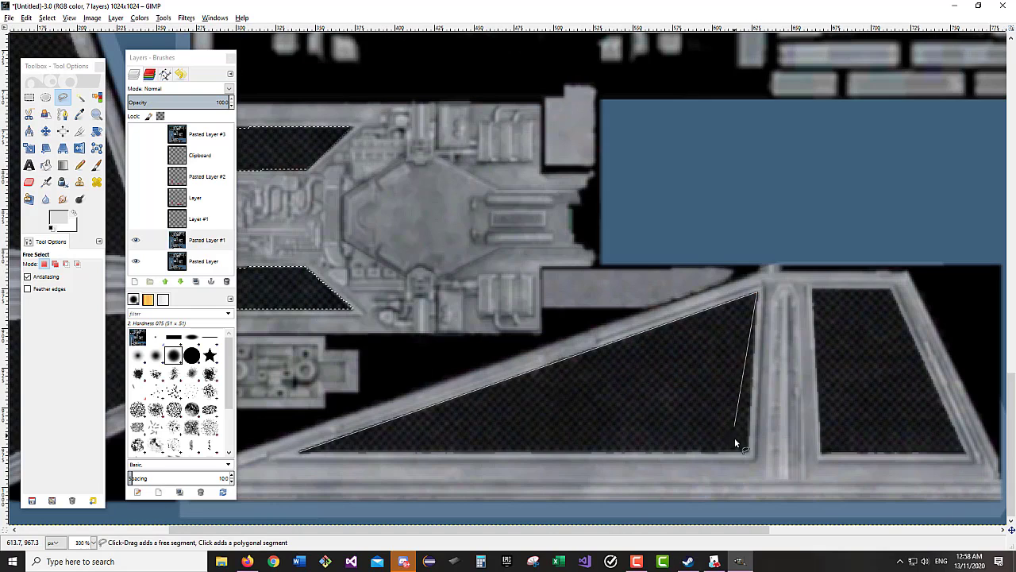
pyautogui.click(749, 451)
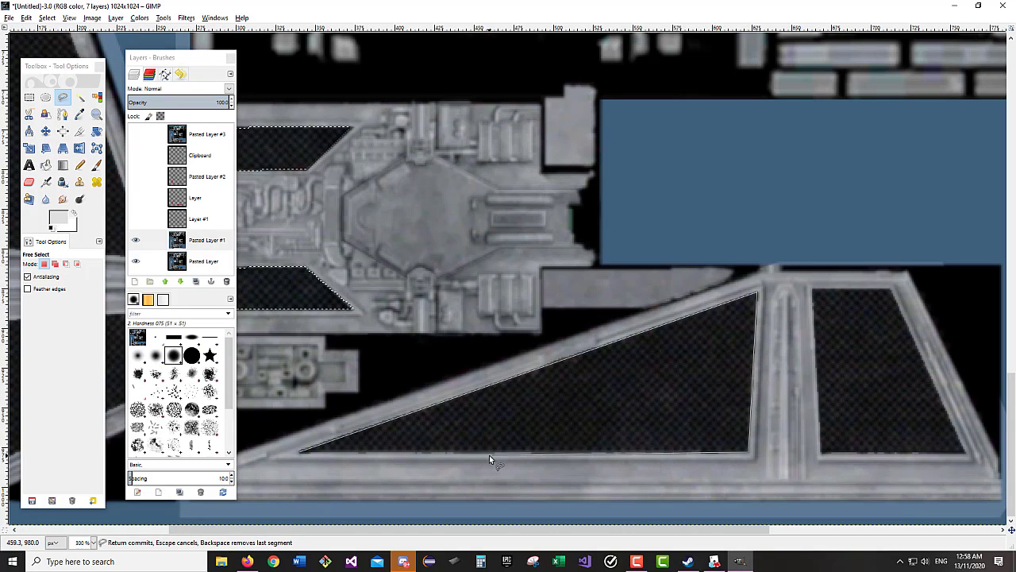
pyautogui.click(300, 454)
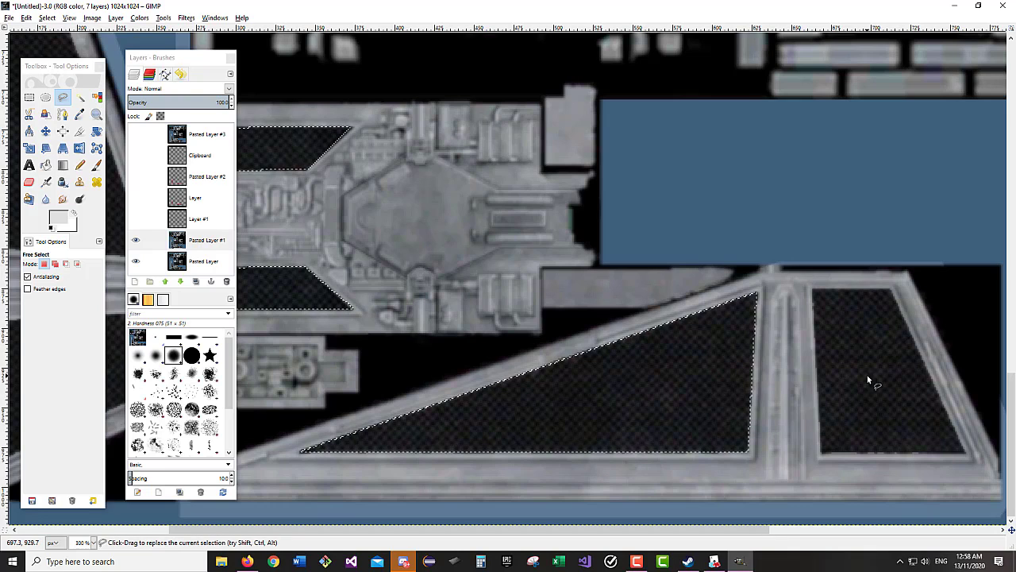
pyautogui.press('Return')
# - Add the smaller four-sided mesh panel at the wide end of the horizontal wing to the selection
pyautogui.click(821, 456)
pyautogui.click(814, 289)
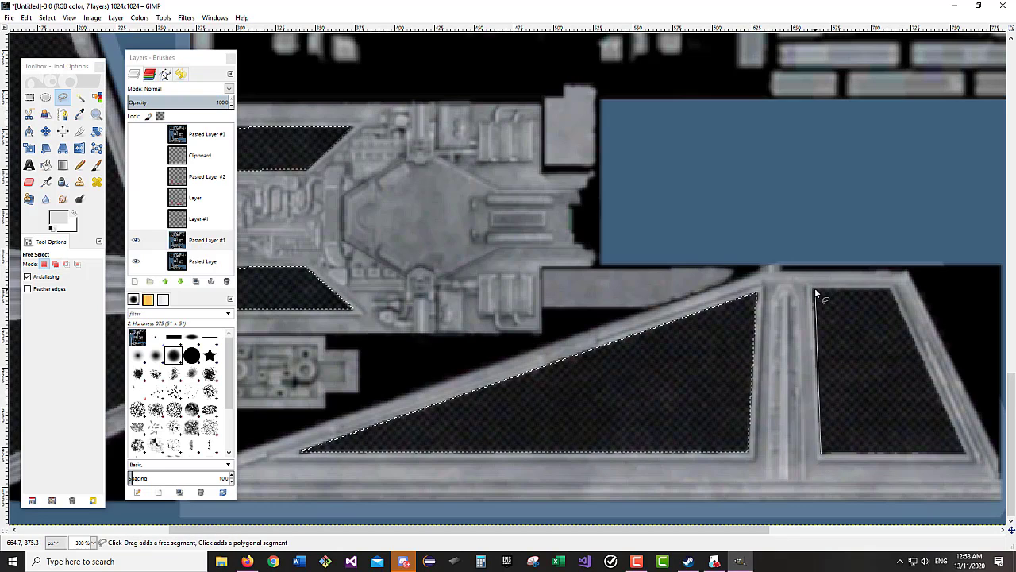
pyautogui.click(890, 289)
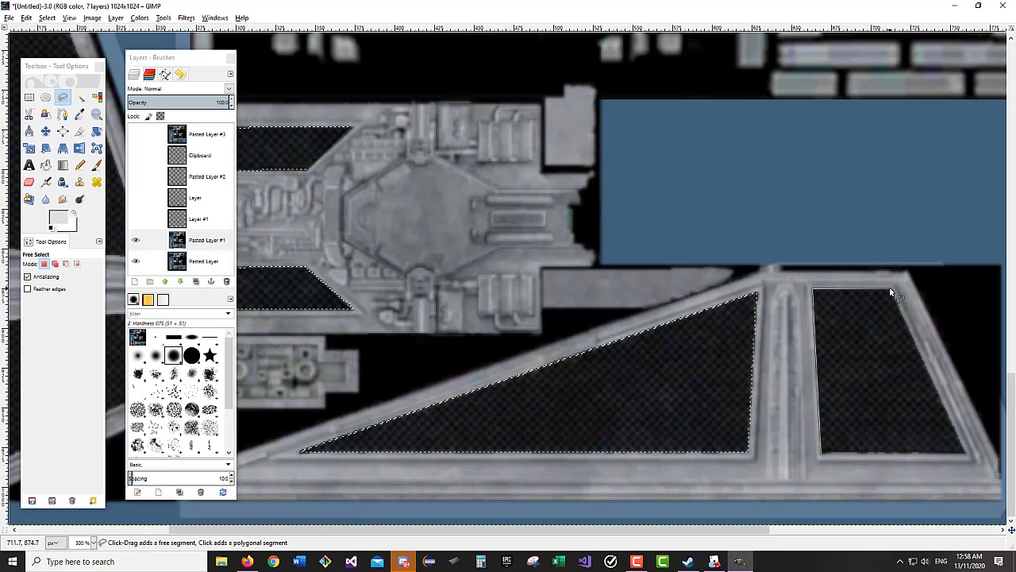
pyautogui.click(968, 452)
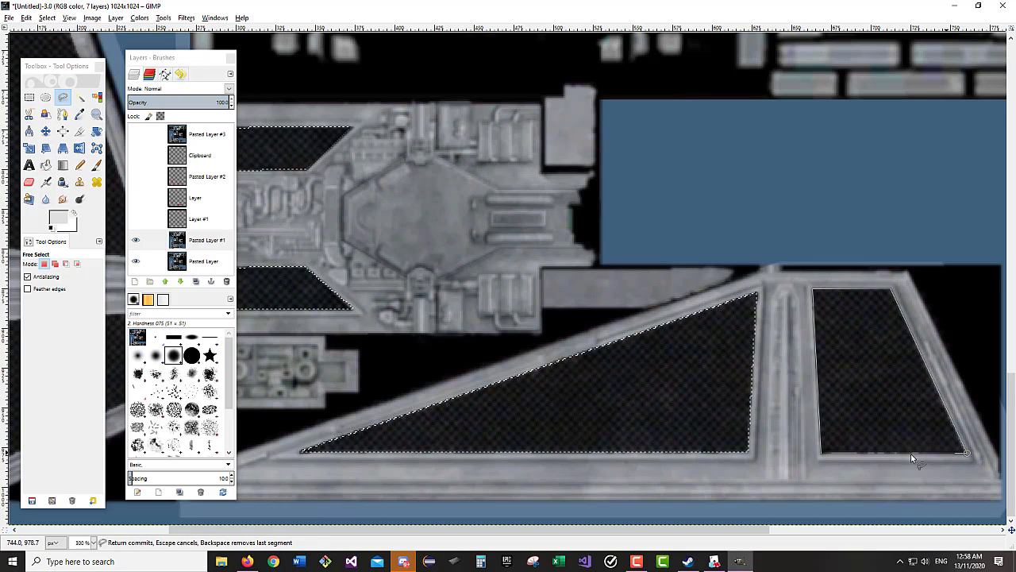
# - Close the outline of the horizontal wing's smaller dark panel and add the large rectangular dark panel beside the round hatch to the selection
pyautogui.click(821, 457)
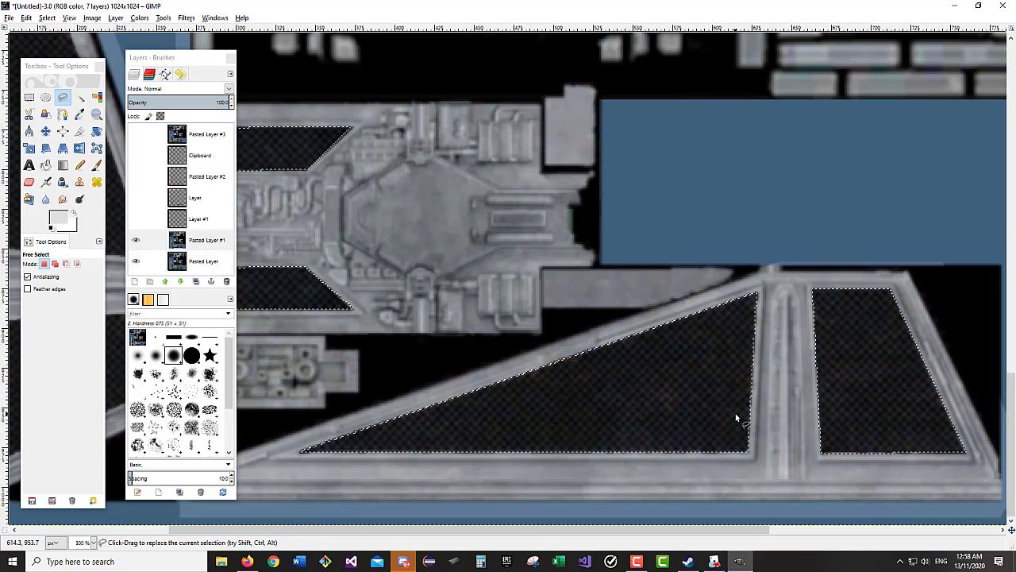
pyautogui.scroll(10, 736, 413)
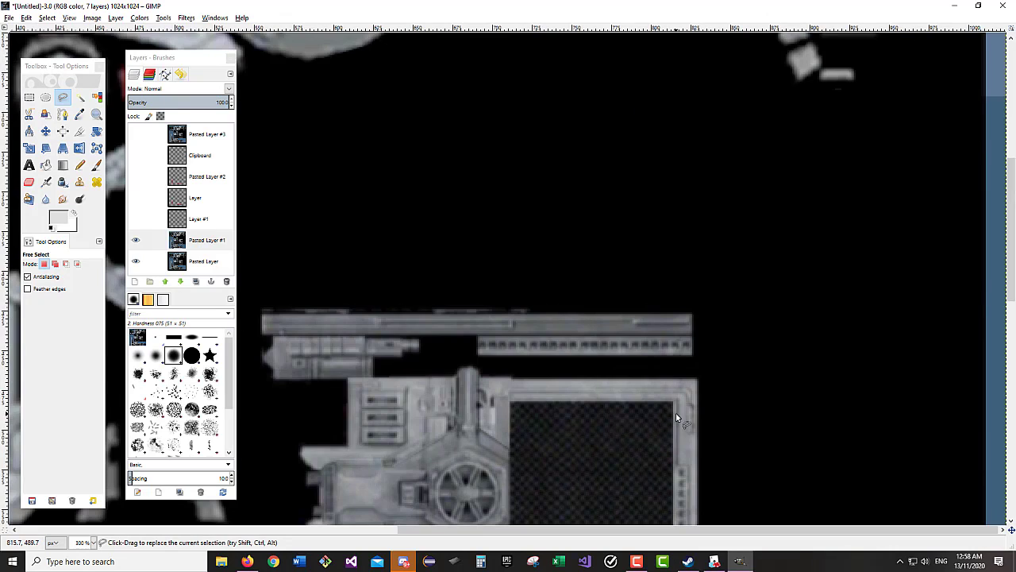
pyautogui.scroll(2, 678, 416)
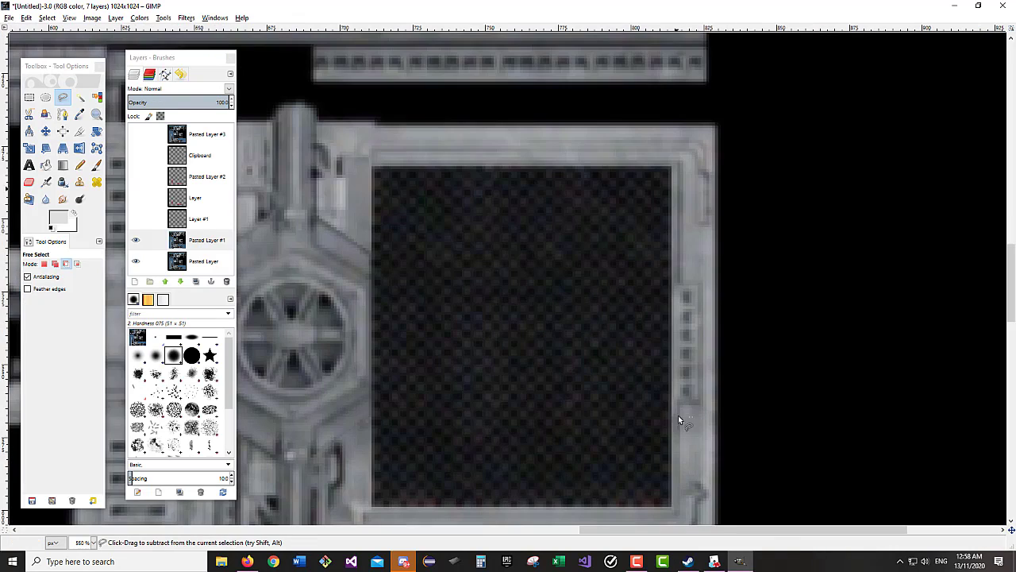
pyautogui.click(371, 165)
pyautogui.click(671, 167)
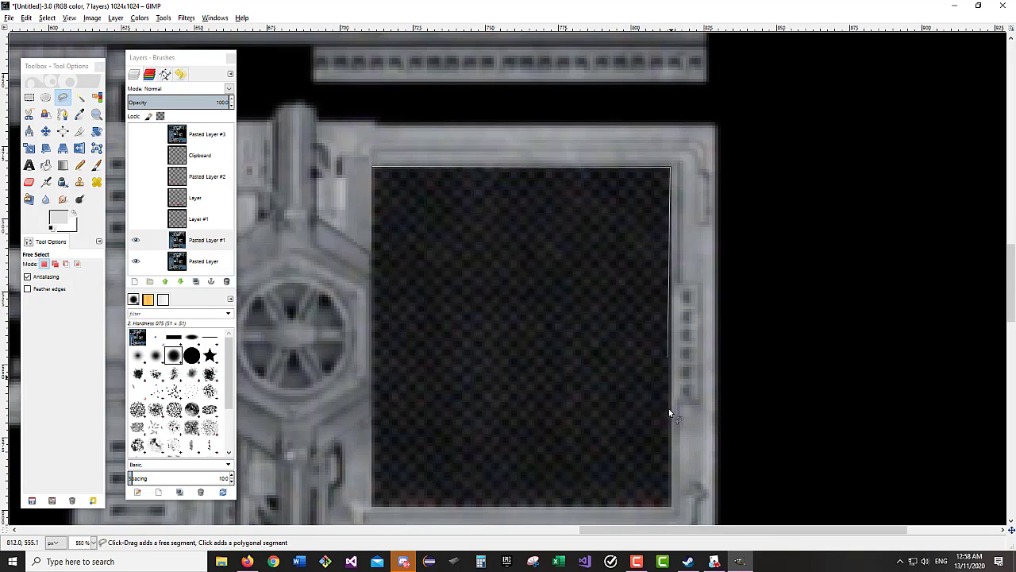
pyautogui.click(671, 506)
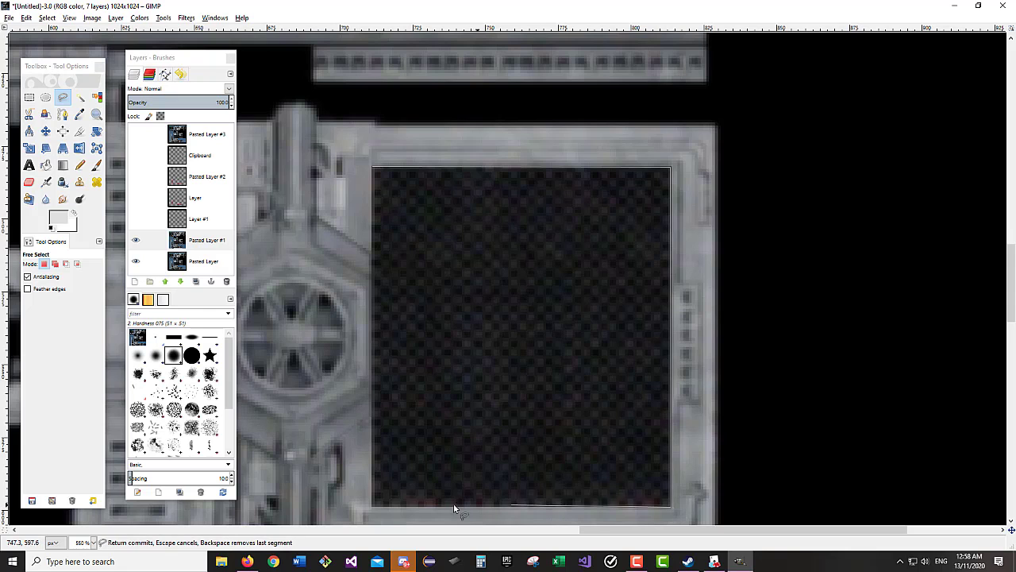
pyautogui.click(373, 506)
pyautogui.click(372, 165)
pyautogui.press('Return')
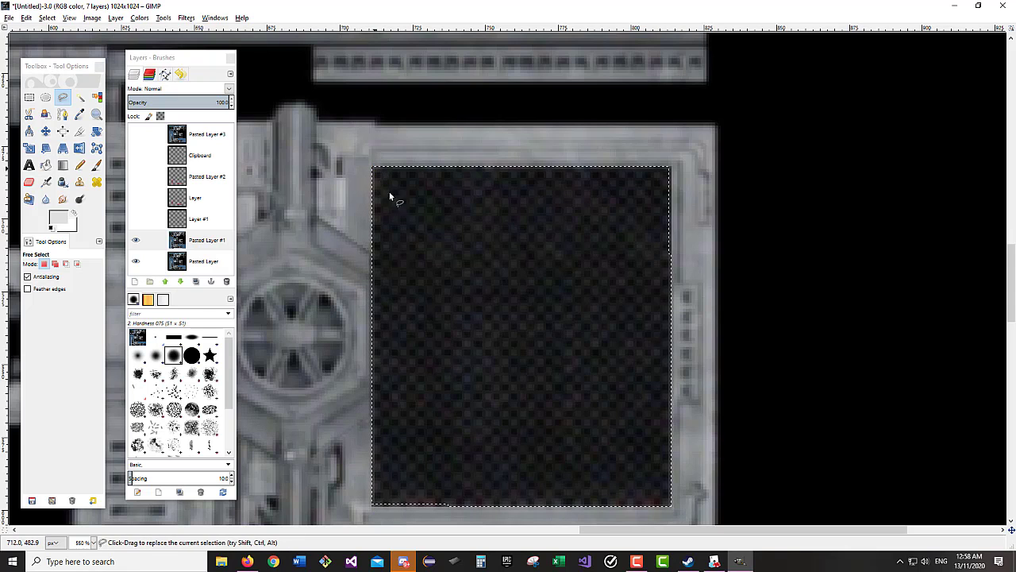
# - Add the vertical wing's tall triangular dark panel to the selection by outlining its three corners with Free Select
pyautogui.scroll(-6, 489, 337)
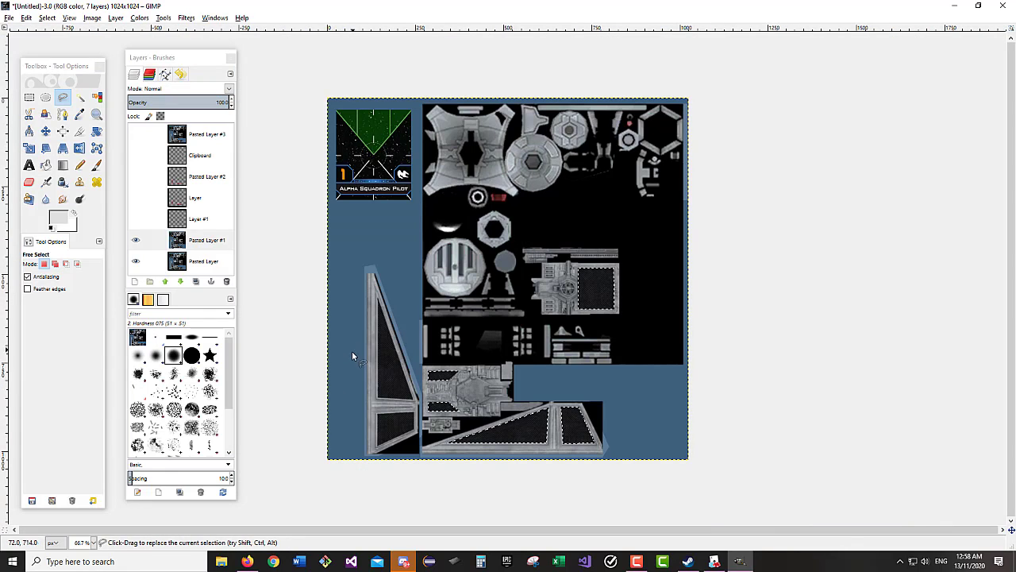
pyautogui.scroll(3, 356, 417)
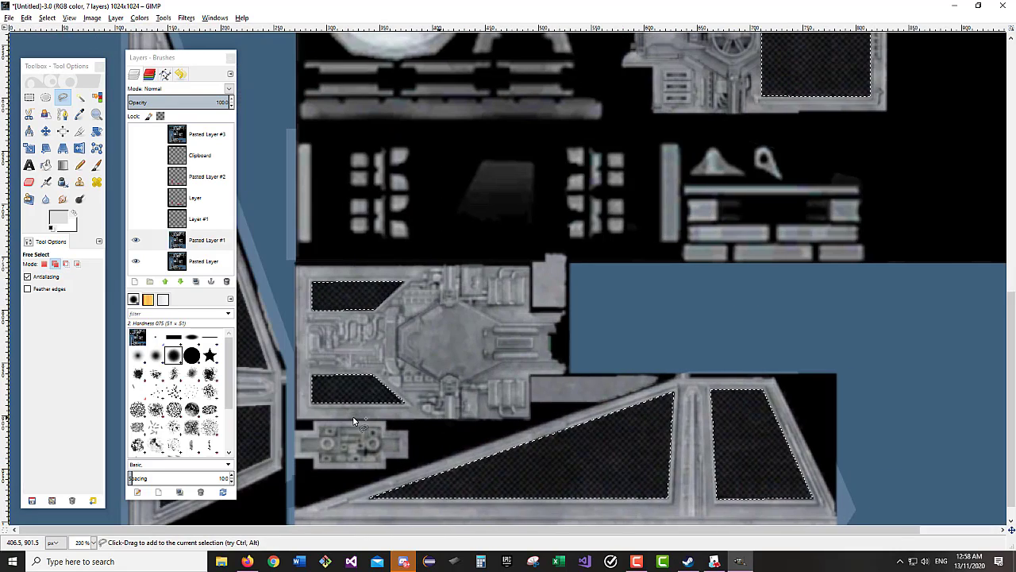
pyautogui.scroll(3, 354, 421)
pyautogui.hscroll(-5, 354, 417)
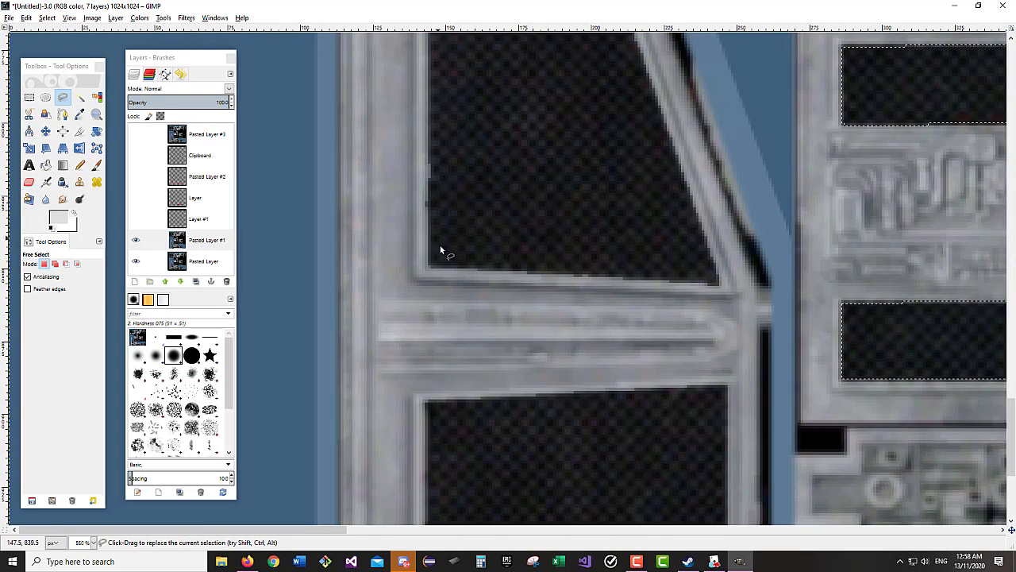
pyautogui.click(429, 265)
pyautogui.scroll(10, 443, 273)
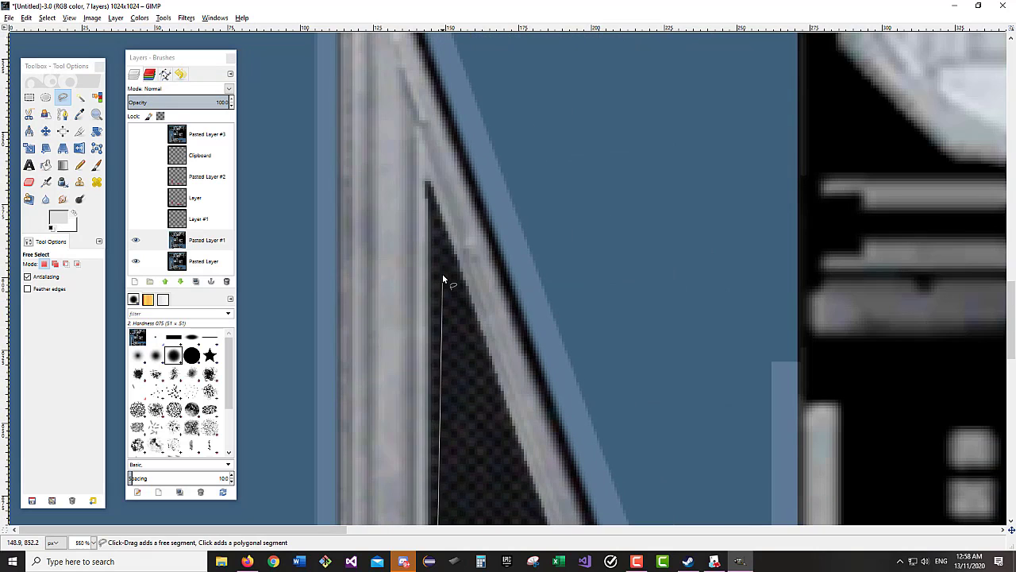
pyautogui.scroll(-5, 481, 272)
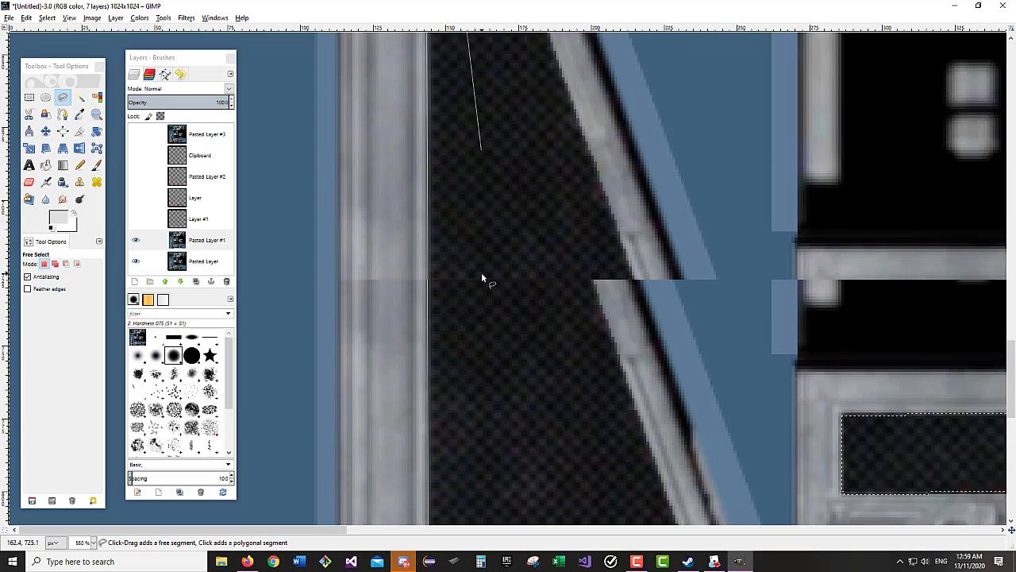
pyautogui.scroll(7, 672, 390)
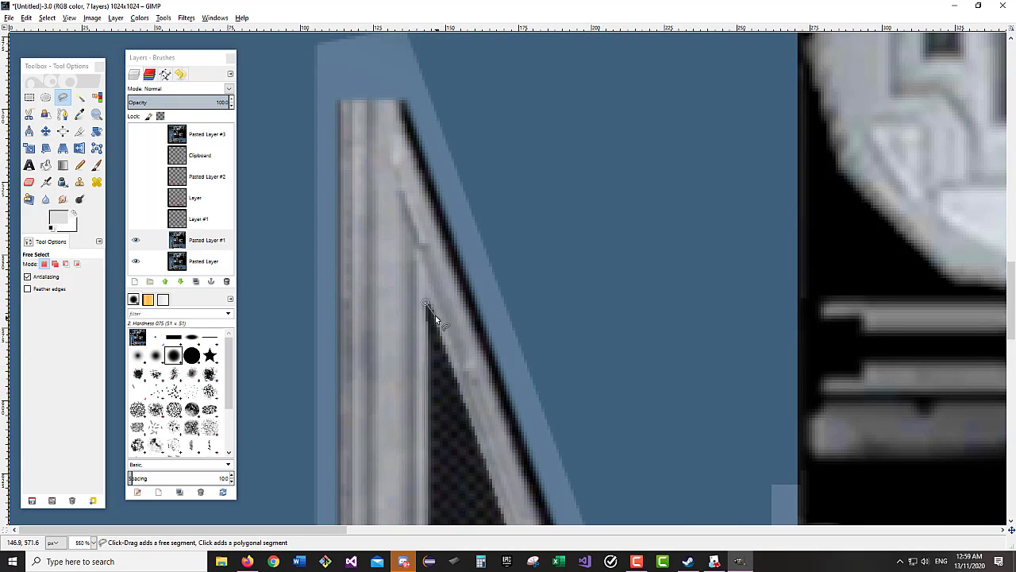
pyautogui.scroll(-8, 525, 386)
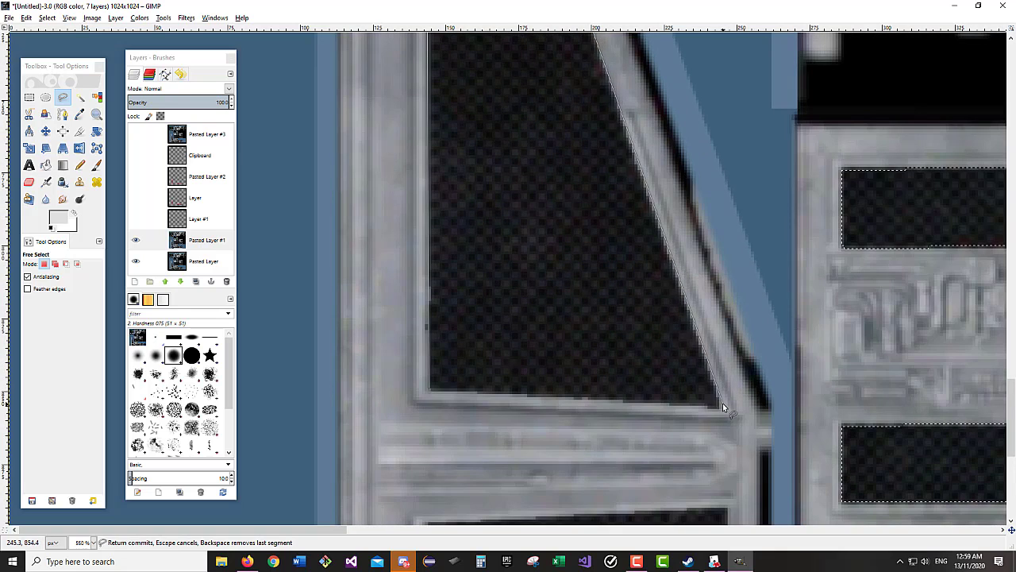
pyautogui.scroll(3, 722, 407)
pyautogui.scroll(-3, 721, 411)
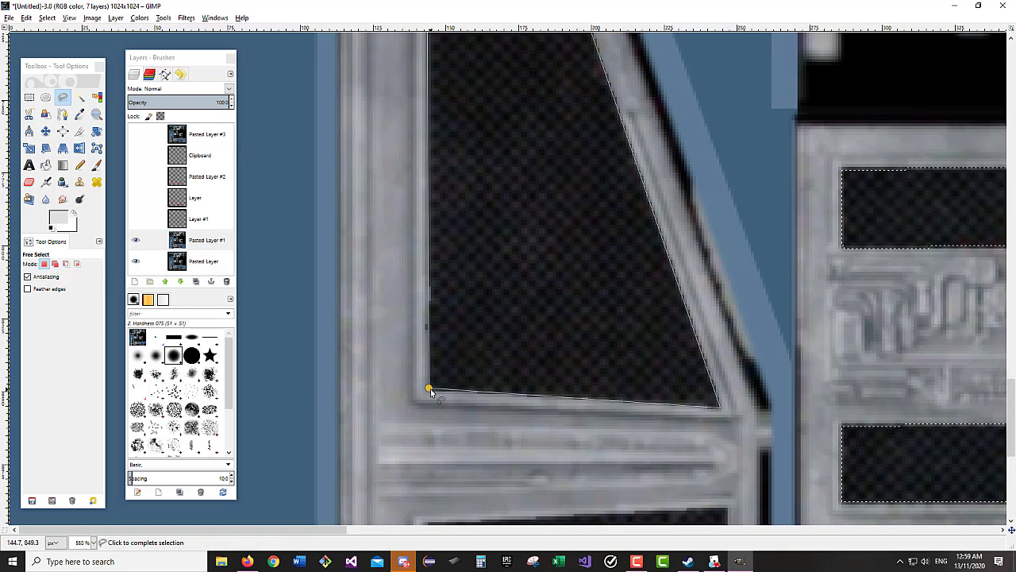
pyautogui.click(430, 388)
# - Add the vertical wing's four-sided lower dark panel to the selection with Free Select
pyautogui.scroll(-6, 570, 381)
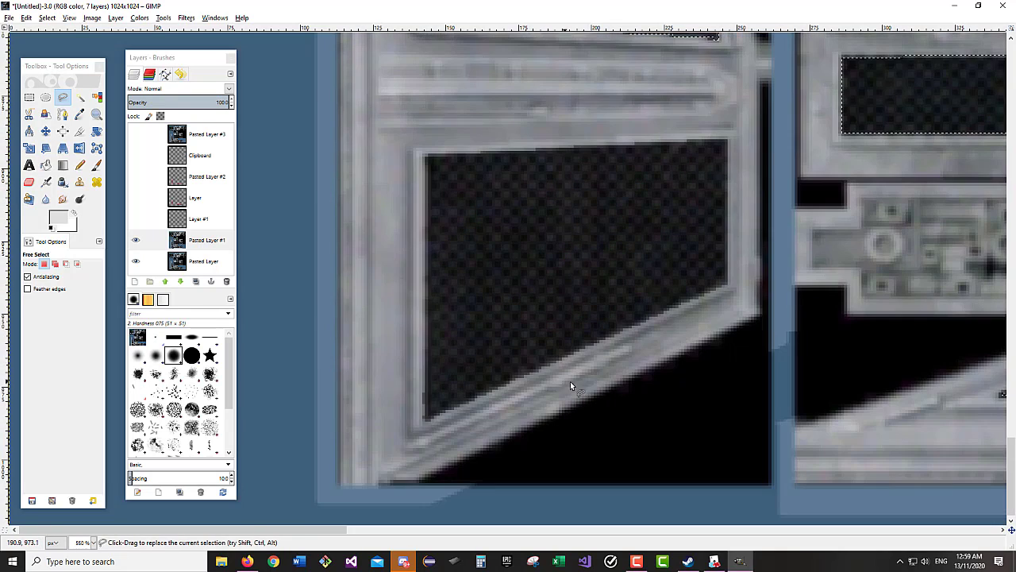
pyautogui.click(427, 160)
pyautogui.click(424, 420)
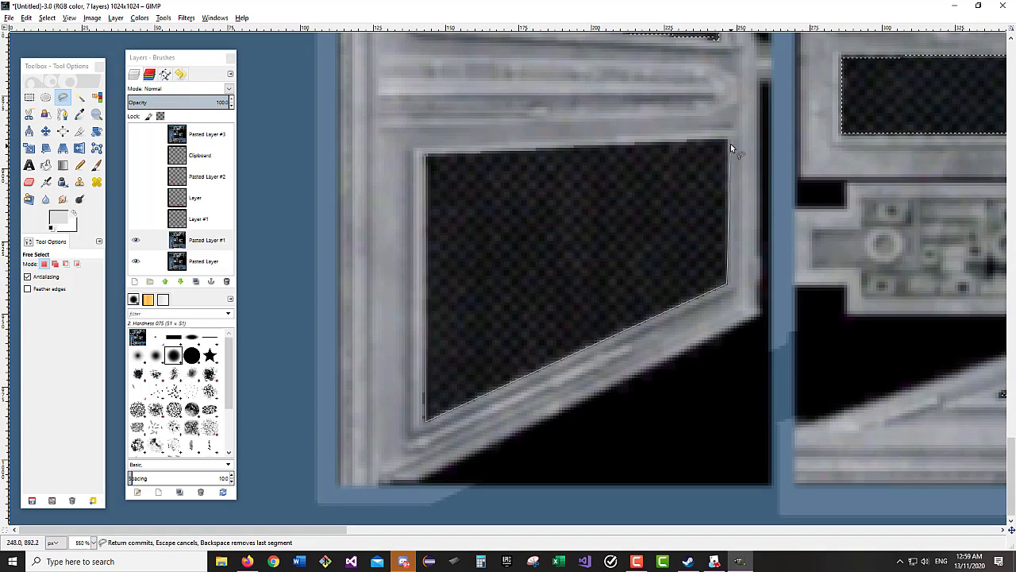
pyautogui.click(424, 157)
pyautogui.scroll(-5, 731, 297)
pyautogui.scroll(3, 703, 297)
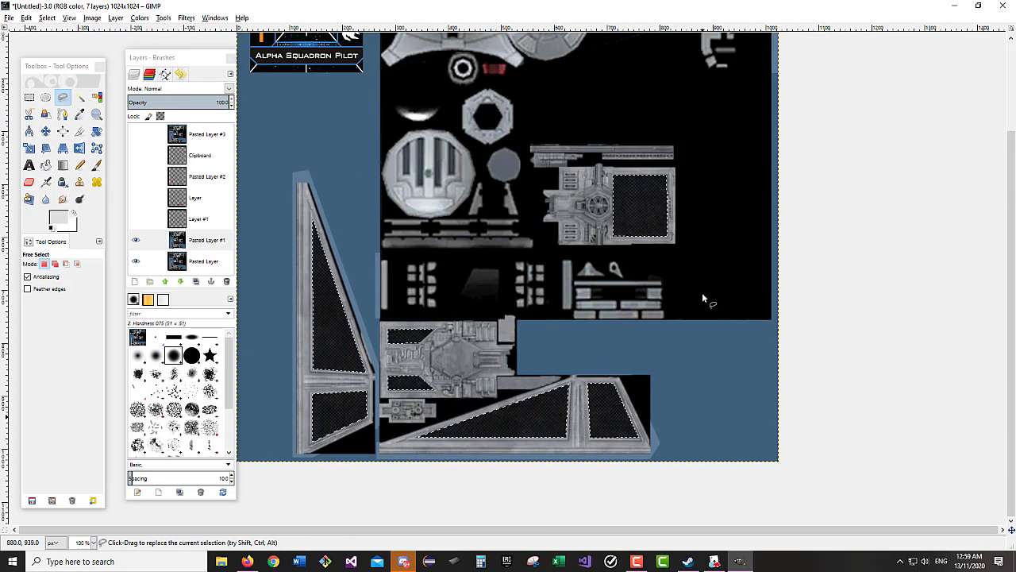
pyautogui.scroll(-1, 704, 298)
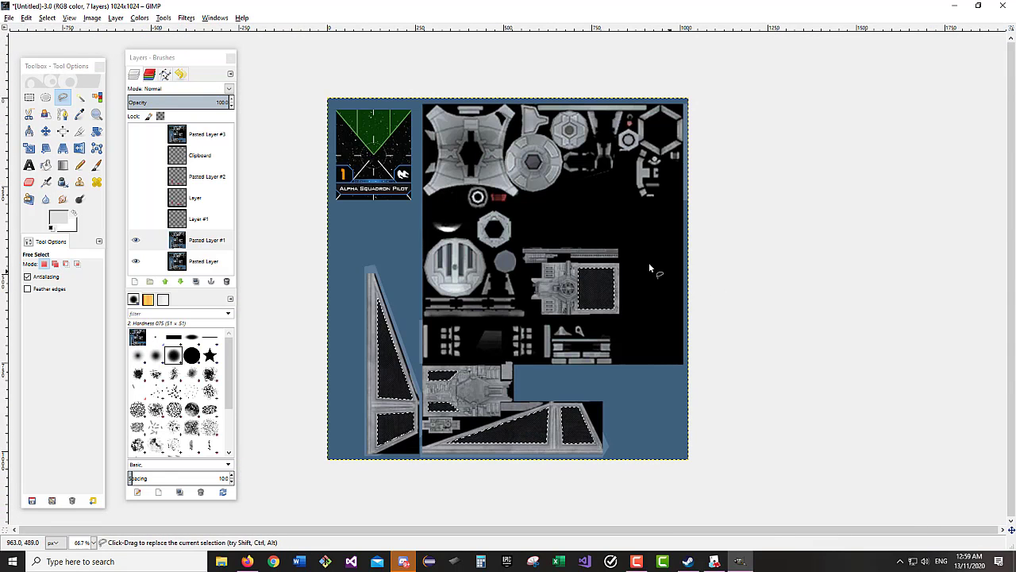
# - Enlarge the Dodge/Burn brush to cover several panels at once and burn the selected dark panels
pyautogui.click(79, 200)
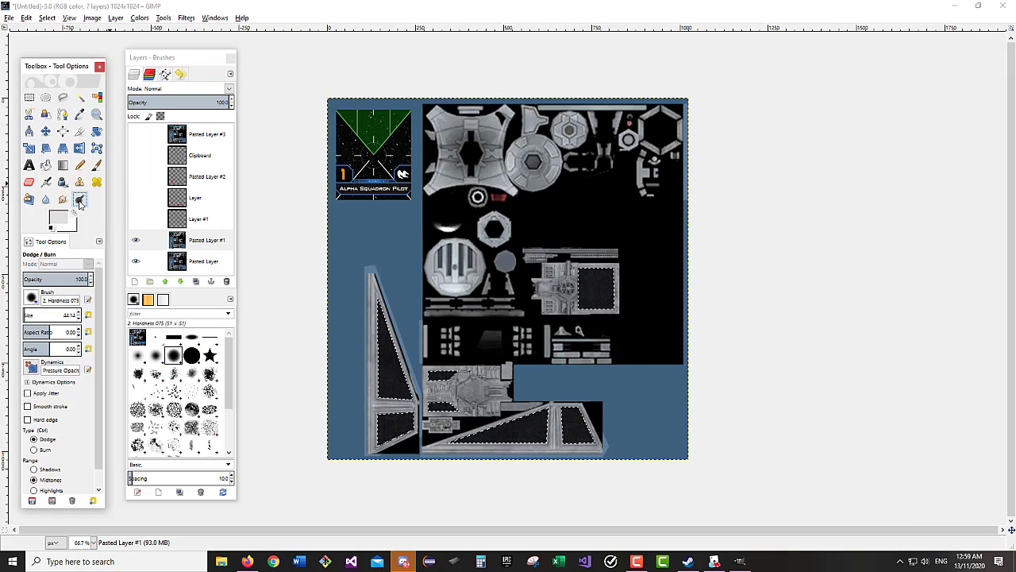
pyautogui.moveTo(34, 316)
pyautogui.mouseDown()
pyautogui.moveTo(199, 334)
pyautogui.moveTo(363, 404)
pyautogui.moveTo(404, 333)
pyautogui.moveTo(137, 286)
pyautogui.mouseUp()
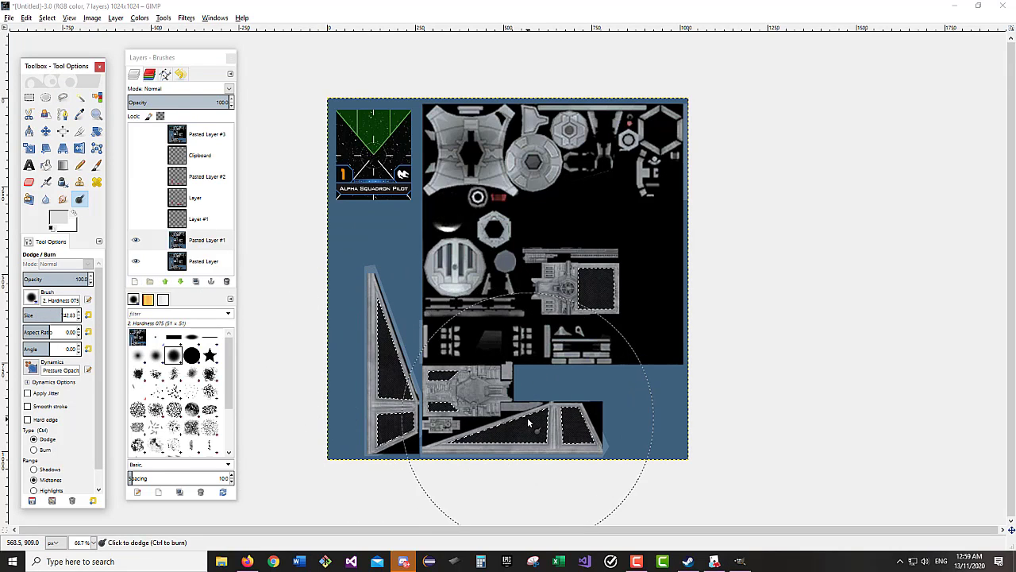
pyautogui.press('ctrl')
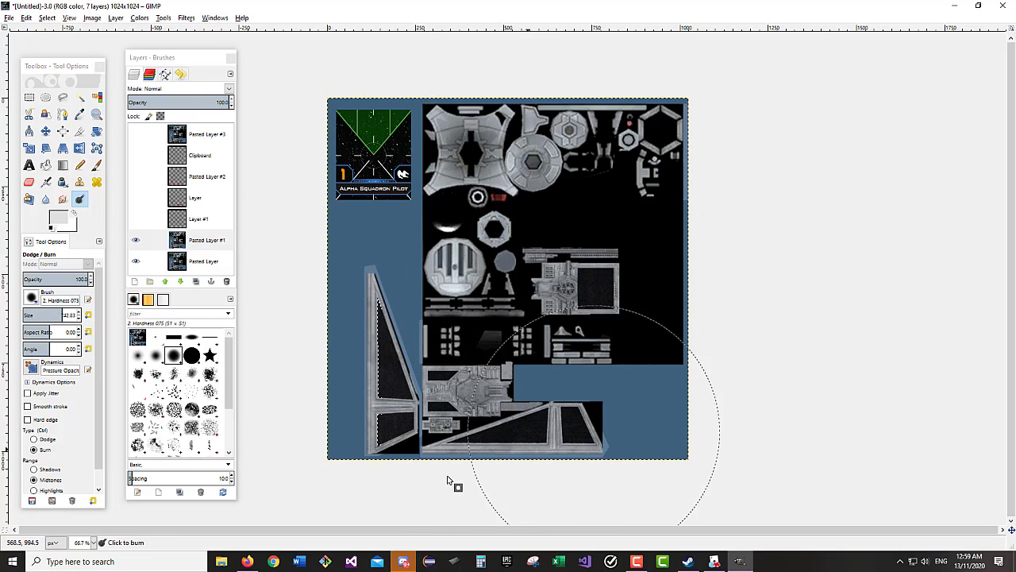
pyautogui.moveTo(622, 294)
pyautogui.mouseDown()
pyautogui.moveTo(505, 455)
pyautogui.moveTo(440, 450)
pyautogui.moveTo(863, 466)
pyautogui.mouseUp()
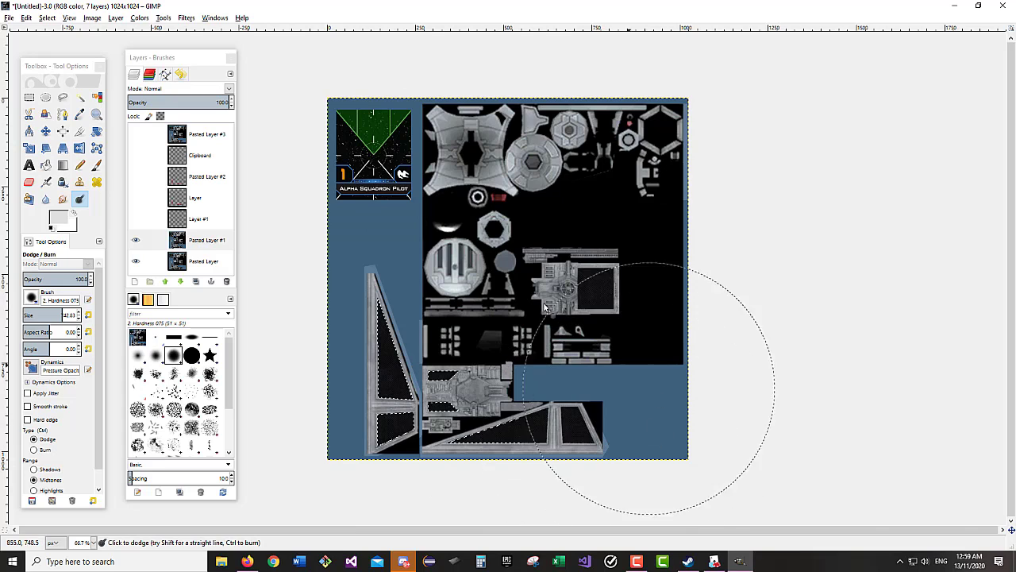
# - Invert the selection and burn the whole texture outside the dark panels with the large brush
pyautogui.click(27, 17)
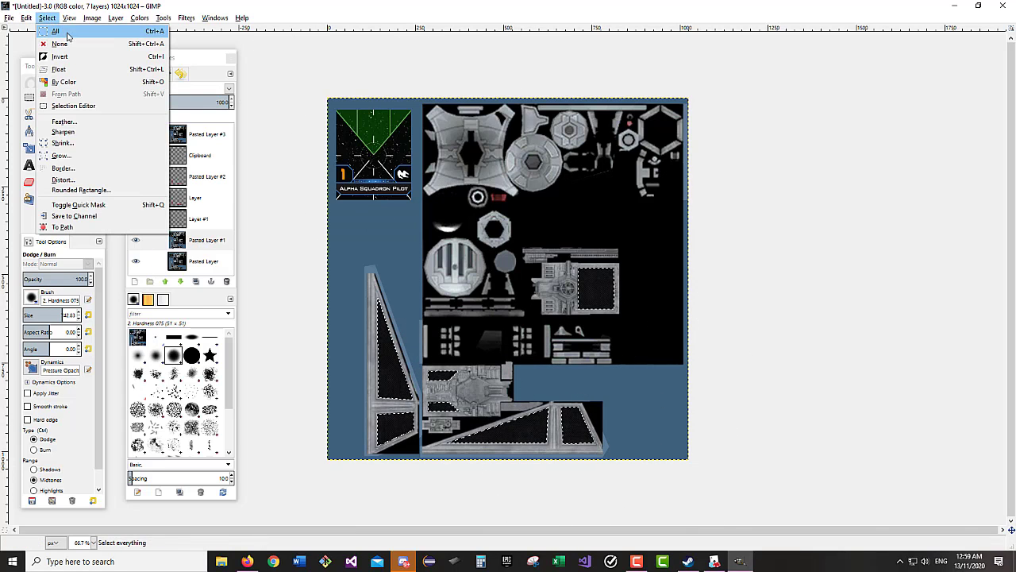
pyautogui.click(76, 58)
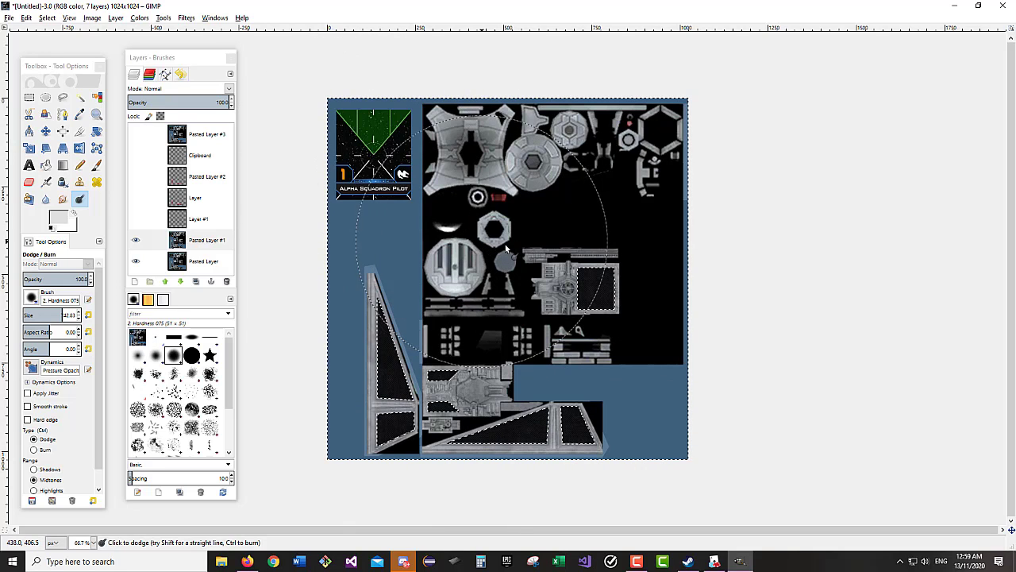
pyautogui.press('ctrl')
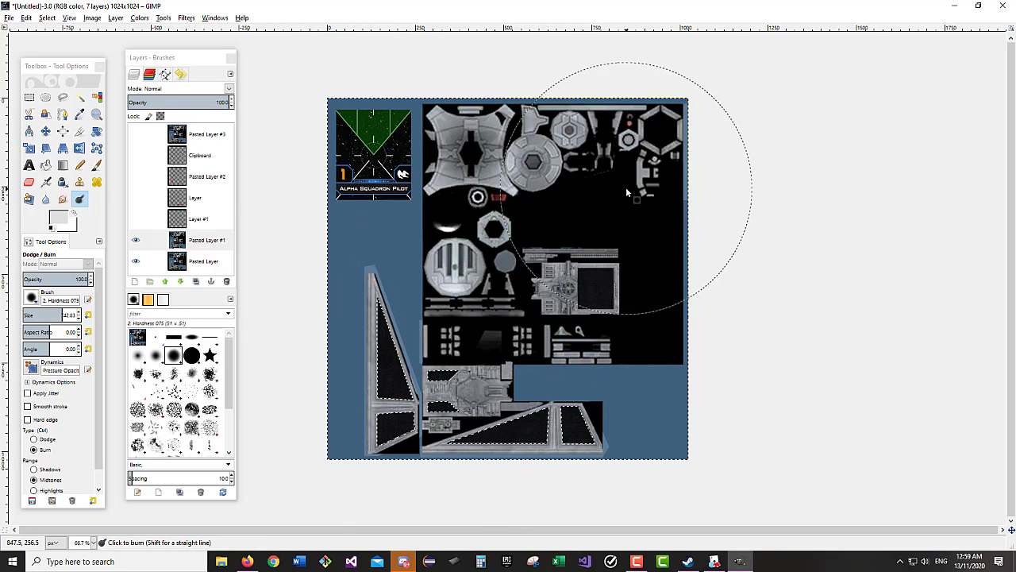
pyautogui.moveTo(602, 211)
pyautogui.mouseDown()
pyautogui.moveTo(591, 182)
pyautogui.moveTo(469, 158)
pyautogui.moveTo(449, 352)
pyautogui.moveTo(527, 481)
pyautogui.moveTo(691, 397)
pyautogui.moveTo(479, 202)
pyautogui.moveTo(704, 234)
pyautogui.moveTo(402, 390)
pyautogui.moveTo(706, 257)
pyautogui.moveTo(665, 168)
pyautogui.moveTo(675, 170)
pyautogui.moveTo(519, 240)
pyautogui.moveTo(658, 418)
pyautogui.moveTo(510, 401)
pyautogui.mouseUp()
pyautogui.moveTo(426, 378)
pyautogui.mouseDown()
pyautogui.moveTo(538, 385)
pyautogui.moveTo(521, 450)
pyautogui.moveTo(376, 389)
pyautogui.moveTo(658, 214)
pyautogui.moveTo(509, 139)
pyautogui.moveTo(406, 434)
pyautogui.moveTo(636, 381)
pyautogui.moveTo(591, 153)
pyautogui.moveTo(525, 300)
pyautogui.moveTo(603, 206)
pyautogui.moveTo(492, 152)
pyautogui.moveTo(599, 197)
pyautogui.moveTo(499, 343)
pyautogui.moveTo(382, 410)
pyautogui.moveTo(482, 443)
pyautogui.moveTo(599, 390)
pyautogui.moveTo(425, 334)
pyautogui.moveTo(417, 309)
pyautogui.moveTo(701, 179)
pyautogui.moveTo(622, 132)
pyautogui.moveTo(486, 248)
pyautogui.moveTo(489, 413)
pyautogui.moveTo(365, 436)
pyautogui.moveTo(522, 410)
pyautogui.moveTo(547, 383)
pyautogui.moveTo(404, 427)
pyautogui.moveTo(516, 319)
pyautogui.moveTo(553, 444)
pyautogui.moveTo(582, 303)
pyautogui.moveTo(706, 194)
pyautogui.moveTo(537, 159)
pyautogui.moveTo(500, 221)
pyautogui.moveTo(443, 472)
pyautogui.moveTo(589, 359)
pyautogui.moveTo(390, 338)
pyautogui.moveTo(590, 416)
pyautogui.moveTo(660, 184)
pyautogui.moveTo(492, 150)
pyautogui.moveTo(504, 336)
pyautogui.moveTo(478, 306)
pyautogui.moveTo(417, 426)
pyautogui.moveTo(616, 410)
pyautogui.moveTo(389, 381)
pyautogui.moveTo(545, 424)
pyautogui.moveTo(639, 227)
pyautogui.moveTo(613, 149)
pyautogui.moveTo(476, 205)
pyautogui.moveTo(451, 430)
pyautogui.moveTo(656, 297)
pyautogui.moveTo(549, 138)
pyautogui.moveTo(491, 145)
pyautogui.moveTo(481, 118)
pyautogui.mouseUp()
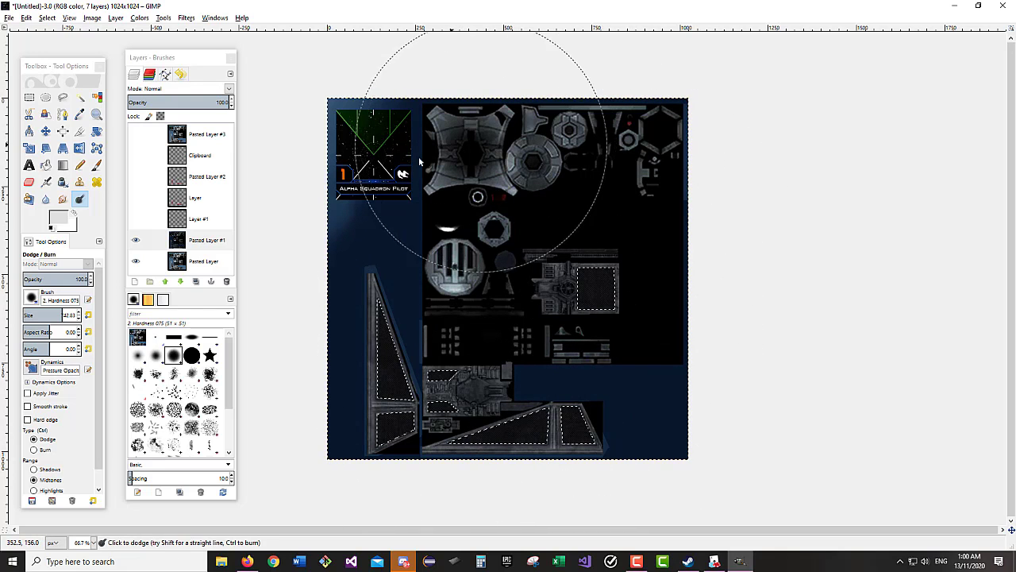
# - Toggle layer visibility on and off to compare with the burned texture
pyautogui.click(136, 178)
pyautogui.click(135, 178)
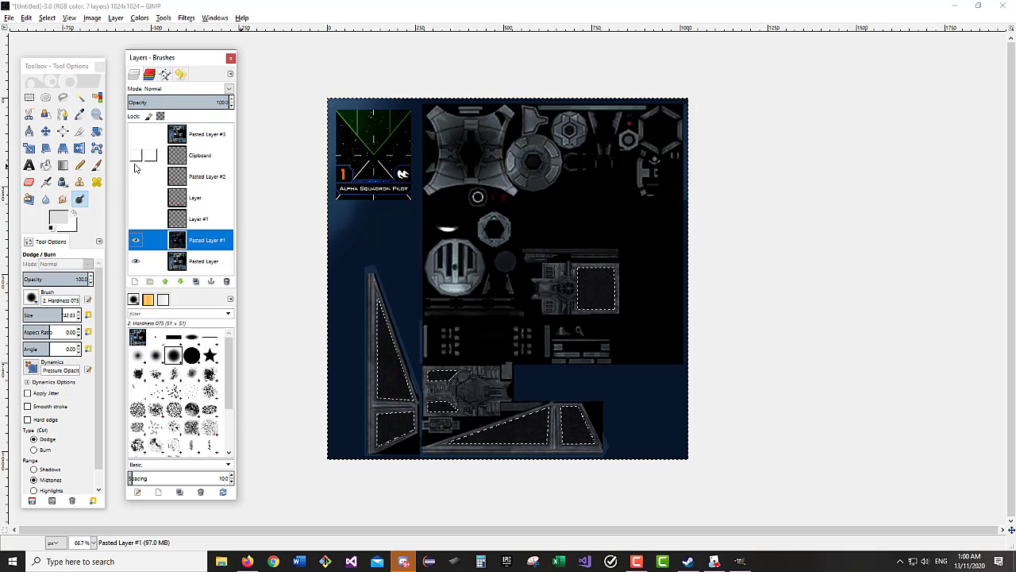
pyautogui.click(136, 177)
pyautogui.click(136, 176)
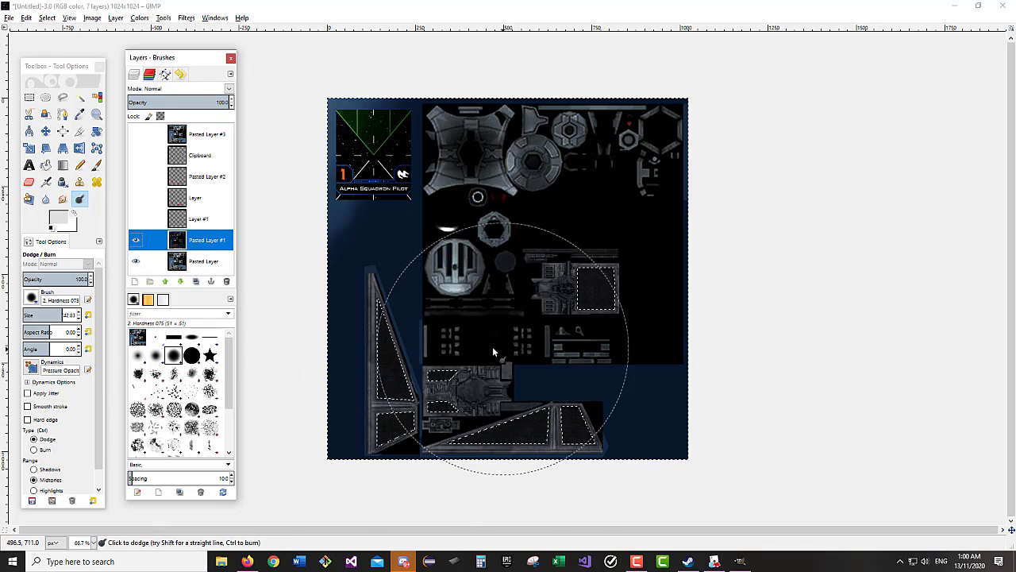
# - Try dodging a highlight along the horizontal wing's slanted edge with the brush size set to 6
pyautogui.moveTo(50, 316)
pyautogui.mouseDown()
pyautogui.moveTo(61, 315)
pyautogui.moveTo(35, 315)
pyautogui.mouseUp()
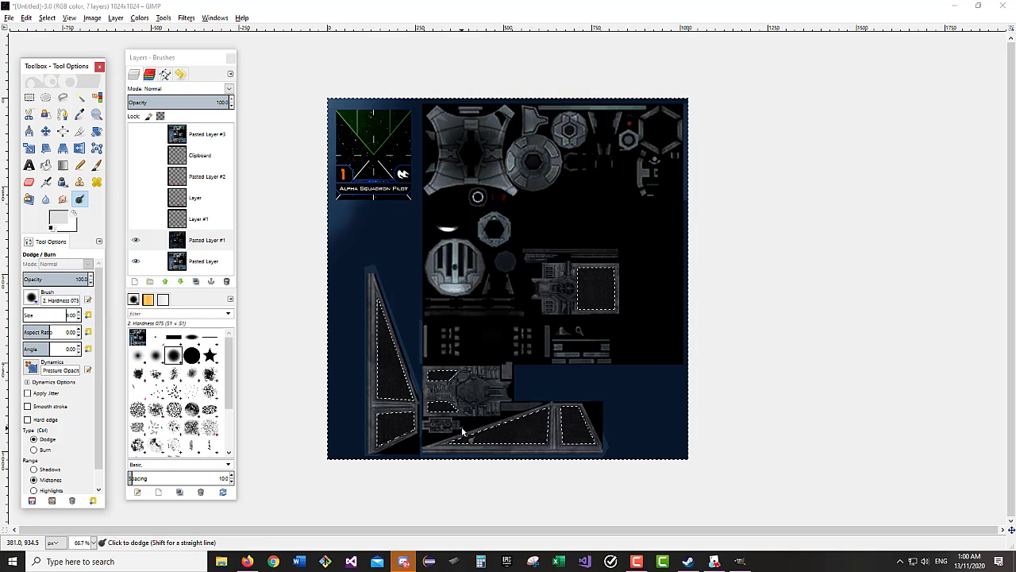
pyautogui.keyDown('ctrl'); pyautogui.scroll(5, 463, 431); pyautogui.keyUp('ctrl')
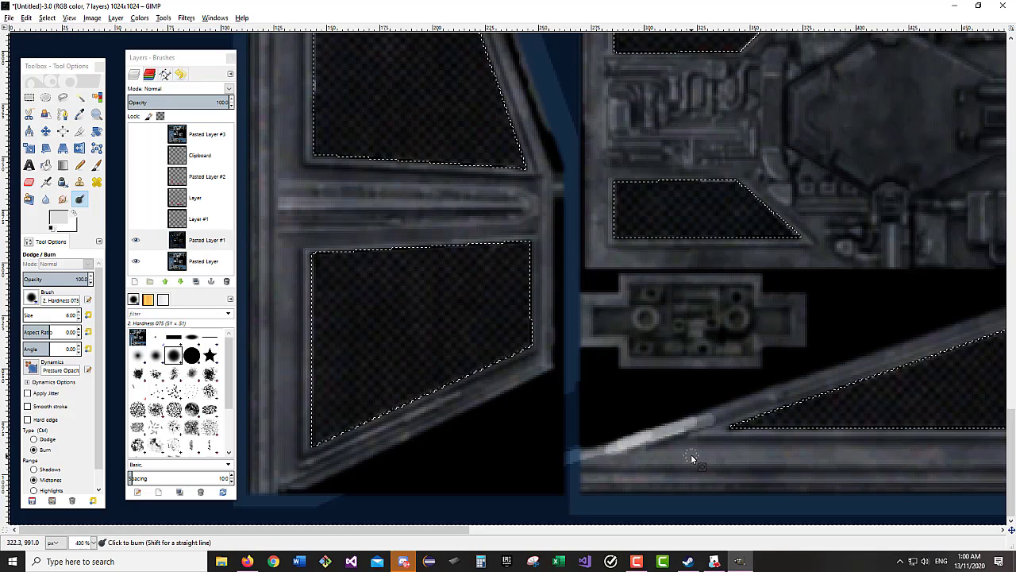
pyautogui.keyDown('ctrl'); pyautogui.scroll(-1, 690, 458); pyautogui.keyUp('ctrl')
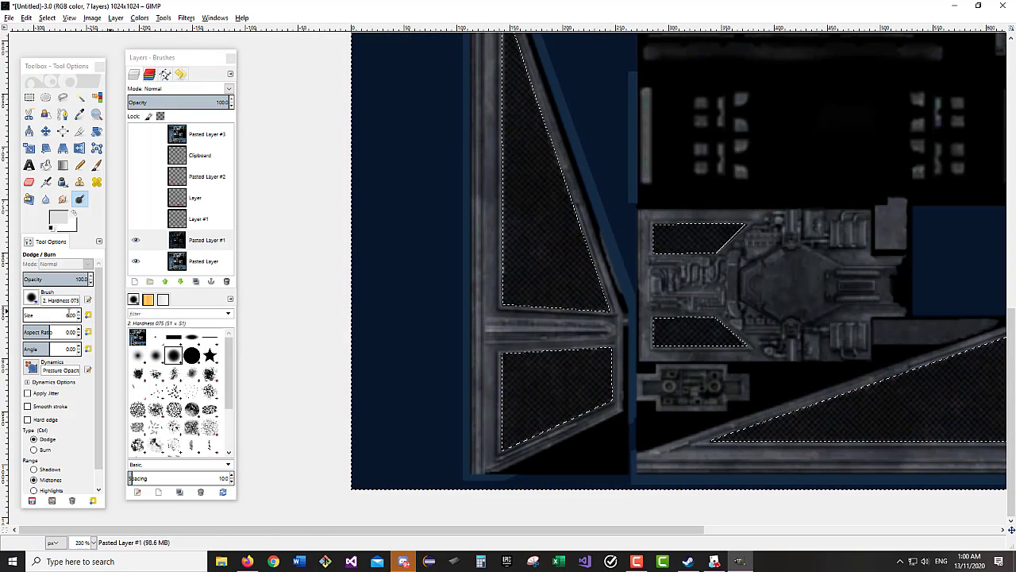
# - Set the brush size to 119.69 and dodge the horizontal wing's frame around its dark panels
pyautogui.click(39, 312)
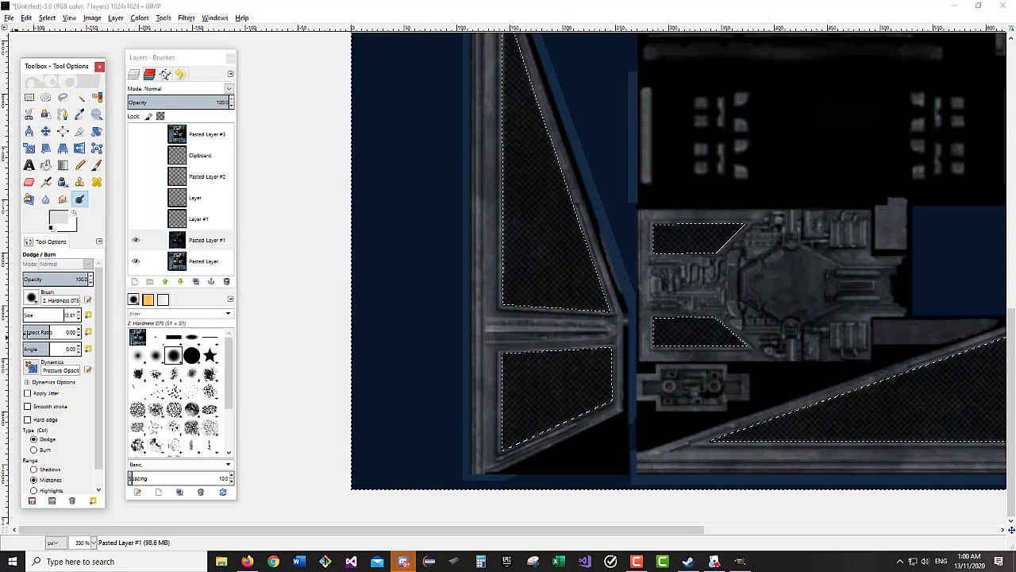
pyautogui.click(46, 316)
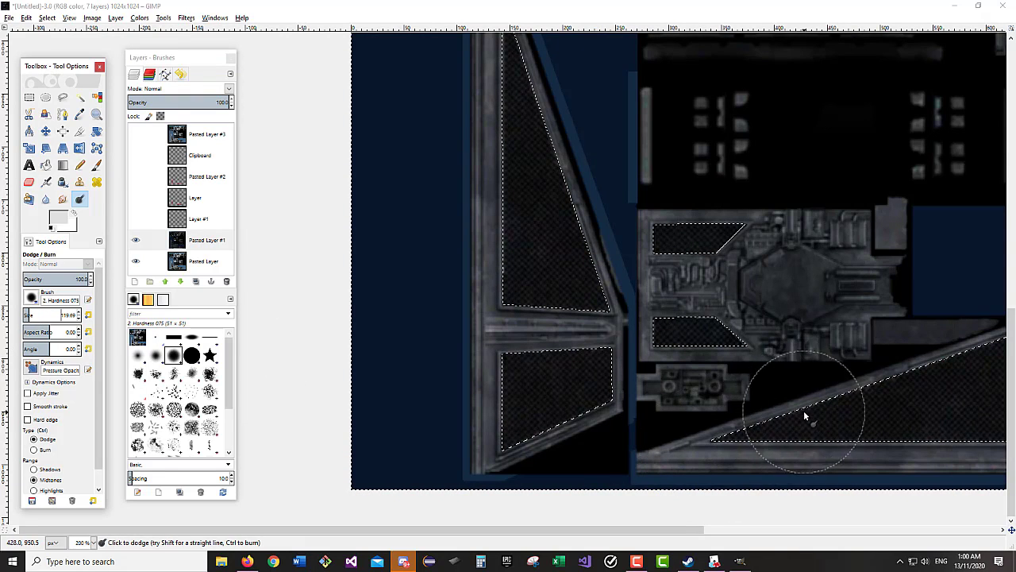
pyautogui.hscroll(5, 704, 465)
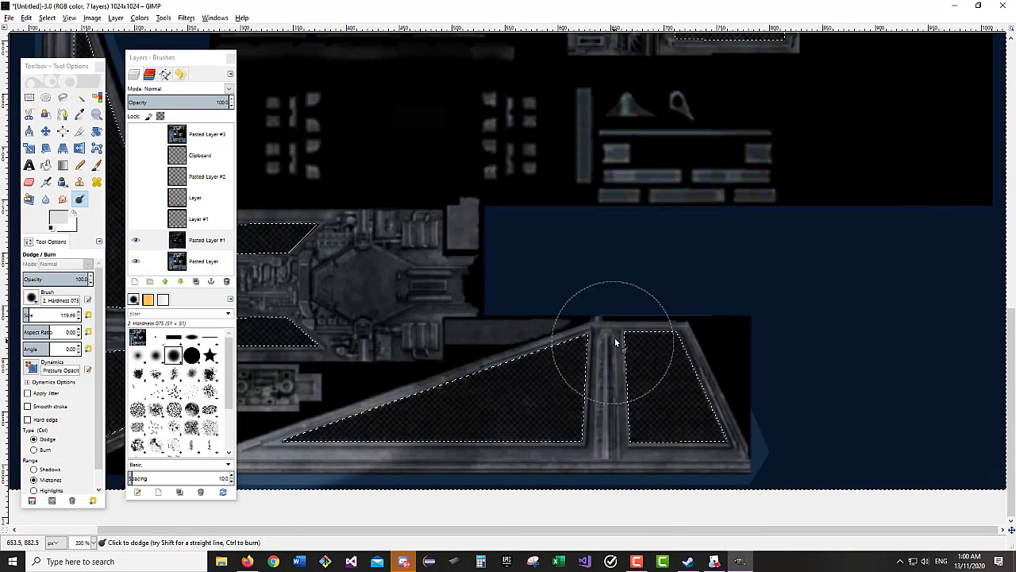
pyautogui.moveTo(594, 344)
pyautogui.mouseDown()
pyautogui.moveTo(663, 340)
pyautogui.moveTo(772, 402)
pyautogui.moveTo(687, 459)
pyautogui.mouseUp()
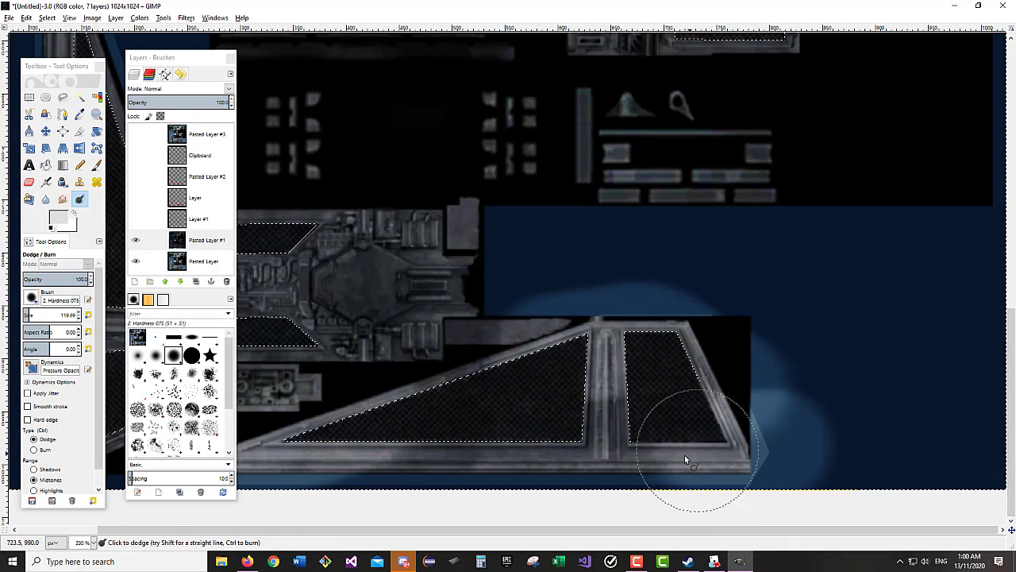
# - Dodge the horizontal wing's central strut and lower edge, plus the hull section with two dark panels above it
pyautogui.hscroll(-1, 562, 452)
pyautogui.moveTo(694, 339)
pyautogui.mouseDown()
pyautogui.moveTo(673, 320)
pyautogui.moveTo(683, 358)
pyautogui.mouseUp()
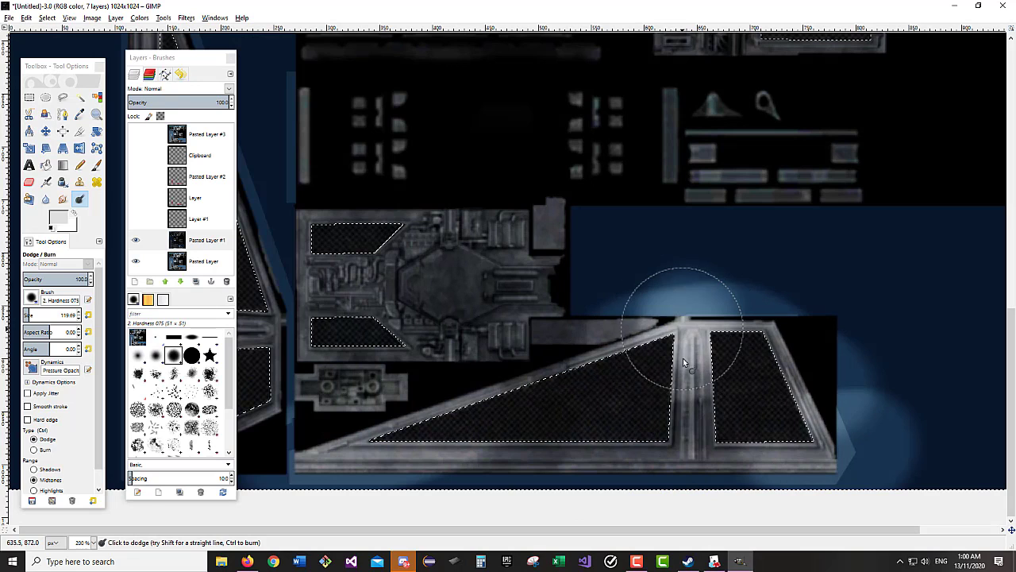
pyautogui.moveTo(838, 454)
pyautogui.mouseDown()
pyautogui.moveTo(805, 344)
pyautogui.moveTo(789, 331)
pyautogui.moveTo(800, 342)
pyautogui.moveTo(715, 467)
pyautogui.moveTo(696, 474)
pyautogui.moveTo(335, 458)
pyautogui.mouseUp()
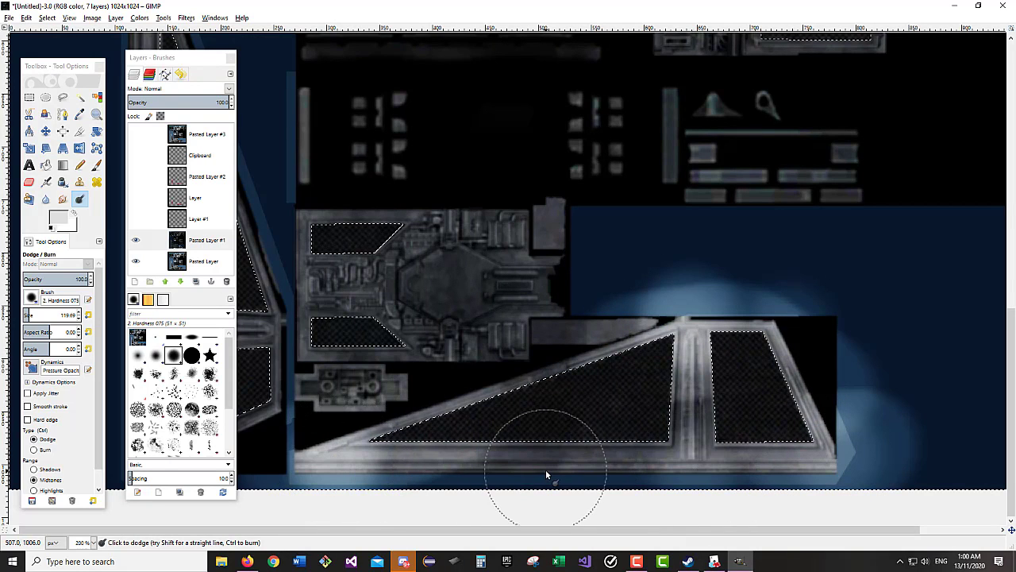
pyautogui.moveTo(468, 306)
pyautogui.mouseDown()
pyautogui.moveTo(457, 273)
pyautogui.moveTo(432, 276)
pyautogui.moveTo(445, 288)
pyautogui.moveTo(499, 279)
pyautogui.moveTo(517, 238)
pyautogui.moveTo(414, 284)
pyautogui.moveTo(373, 279)
pyautogui.moveTo(531, 296)
pyautogui.mouseUp()
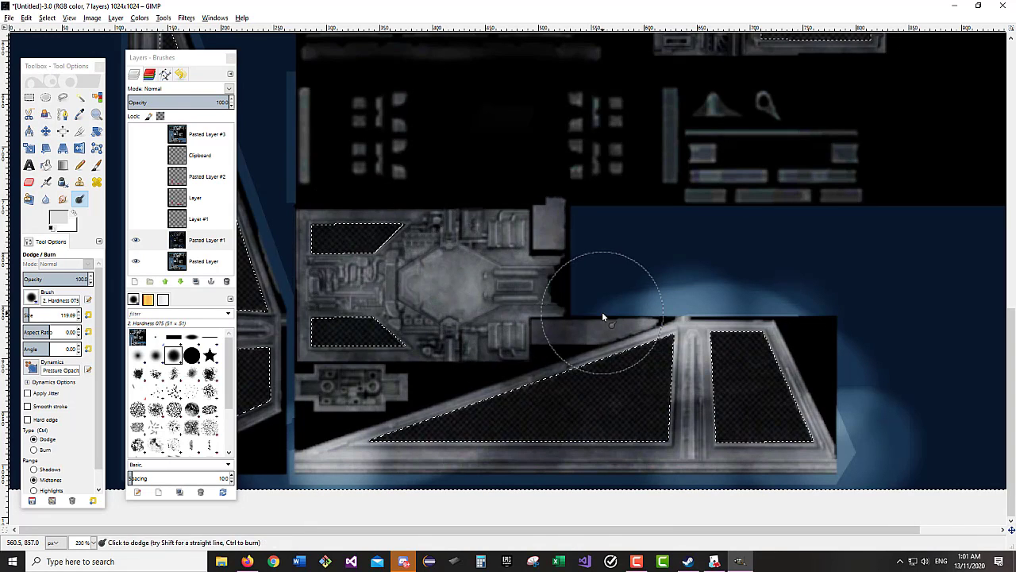
# - Dodge the frame of the hull section with the large square dark panel and the round slatted disc
pyautogui.scroll(5, 602, 311)
pyautogui.moveTo(725, 178)
pyautogui.mouseDown()
pyautogui.moveTo(713, 223)
pyautogui.moveTo(723, 253)
pyautogui.moveTo(707, 283)
pyautogui.moveTo(827, 290)
pyautogui.mouseUp()
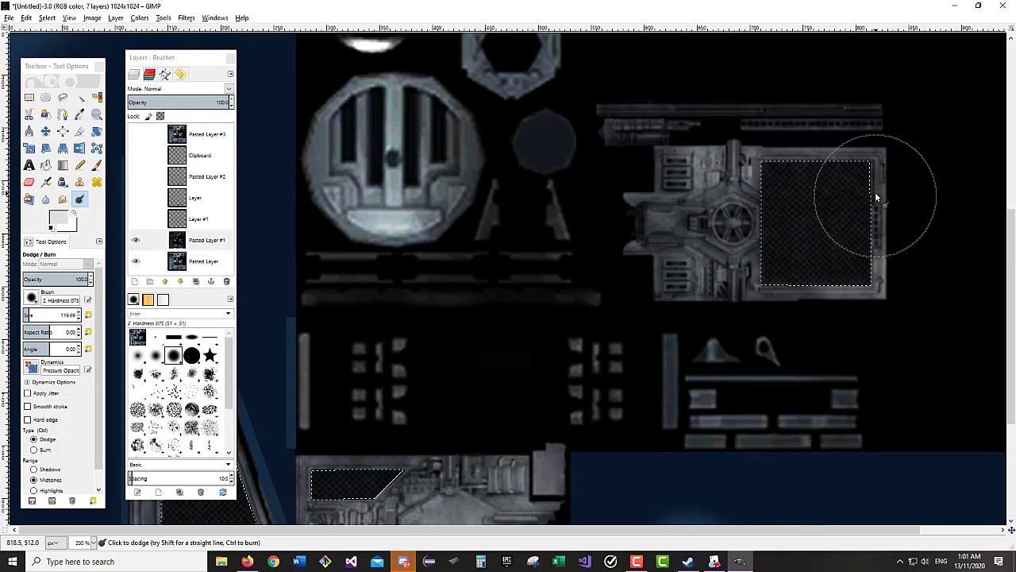
pyautogui.scroll(3, 536, 273)
pyautogui.moveTo(406, 339)
pyautogui.mouseDown()
pyautogui.moveTo(391, 302)
pyautogui.moveTo(400, 353)
pyautogui.moveTo(438, 328)
pyautogui.moveTo(399, 218)
pyautogui.moveTo(373, 285)
pyautogui.moveTo(478, 332)
pyautogui.moveTo(414, 240)
pyautogui.moveTo(382, 275)
pyautogui.moveTo(357, 250)
pyautogui.mouseUp()
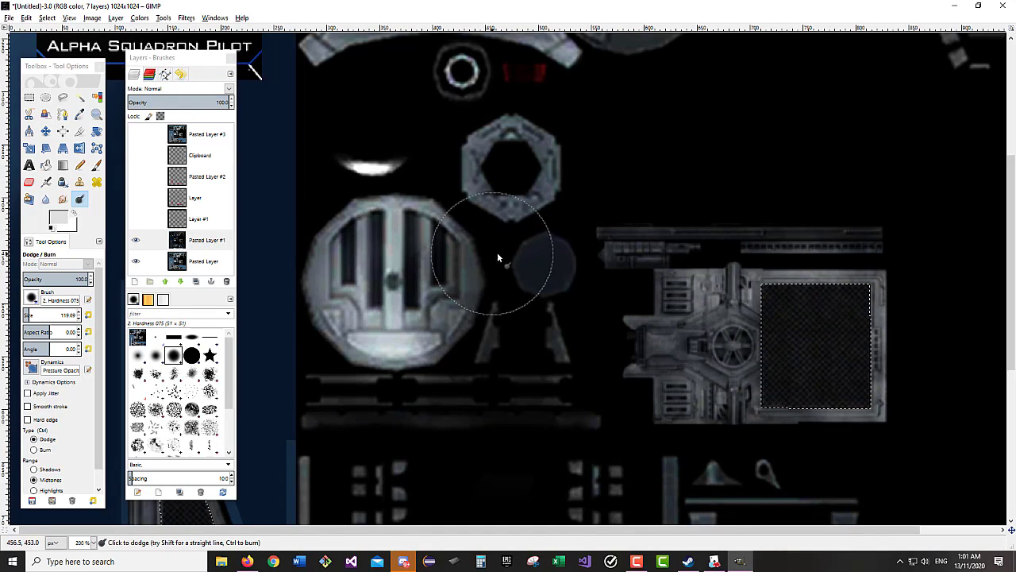
# - Dodge the four-armed hull piece, the round discs and the hexagonal parts across the upper texture
pyautogui.scroll(6, 470, 269)
pyautogui.scroll(-6, 528, 324)
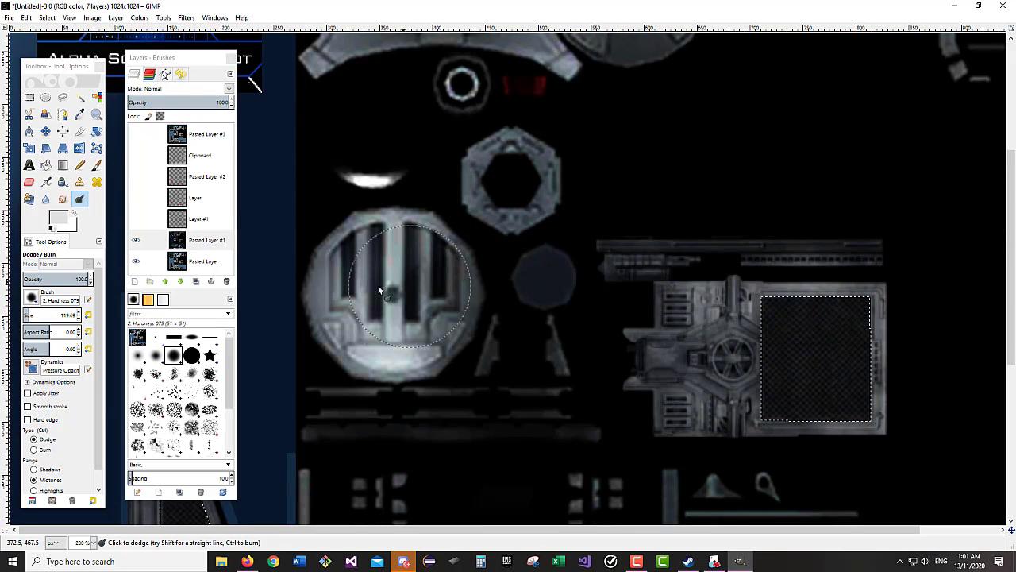
pyautogui.scroll(6, 529, 295)
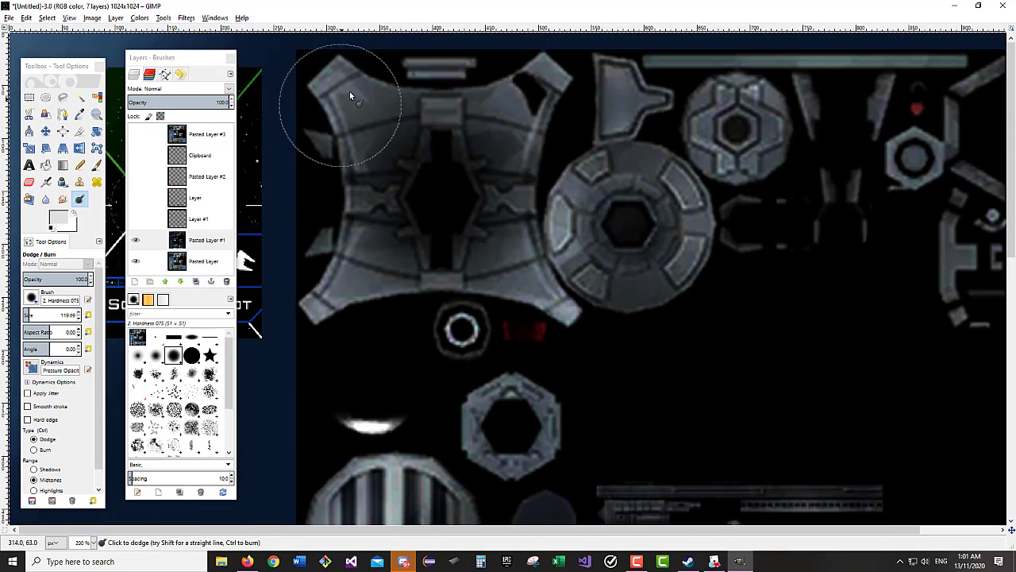
pyautogui.moveTo(349, 92)
pyautogui.mouseDown()
pyautogui.moveTo(367, 230)
pyautogui.moveTo(353, 283)
pyautogui.moveTo(367, 292)
pyautogui.moveTo(360, 103)
pyautogui.moveTo(347, 263)
pyautogui.moveTo(356, 289)
pyautogui.moveTo(543, 300)
pyautogui.moveTo(555, 104)
pyautogui.moveTo(543, 101)
pyautogui.moveTo(553, 159)
pyautogui.moveTo(656, 210)
pyautogui.moveTo(667, 199)
pyautogui.moveTo(672, 221)
pyautogui.moveTo(682, 205)
pyautogui.moveTo(646, 289)
pyautogui.moveTo(570, 210)
pyautogui.moveTo(613, 322)
pyautogui.mouseUp()
pyautogui.hscroll(3, 612, 326)
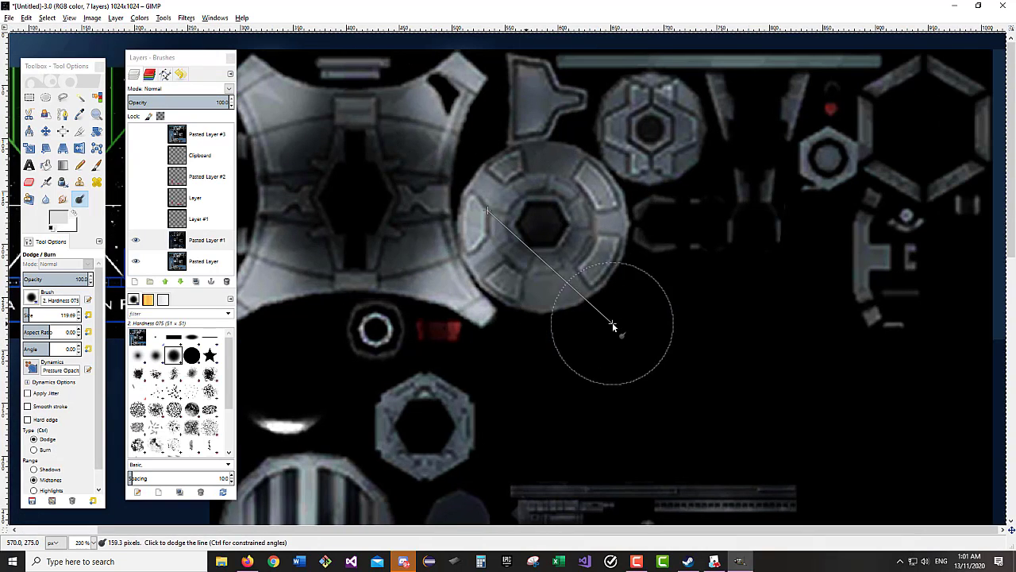
pyautogui.moveTo(949, 93)
pyautogui.mouseDown()
pyautogui.moveTo(914, 96)
pyautogui.moveTo(898, 123)
pyautogui.moveTo(898, 161)
pyautogui.moveTo(941, 135)
pyautogui.moveTo(852, 66)
pyautogui.mouseUp()
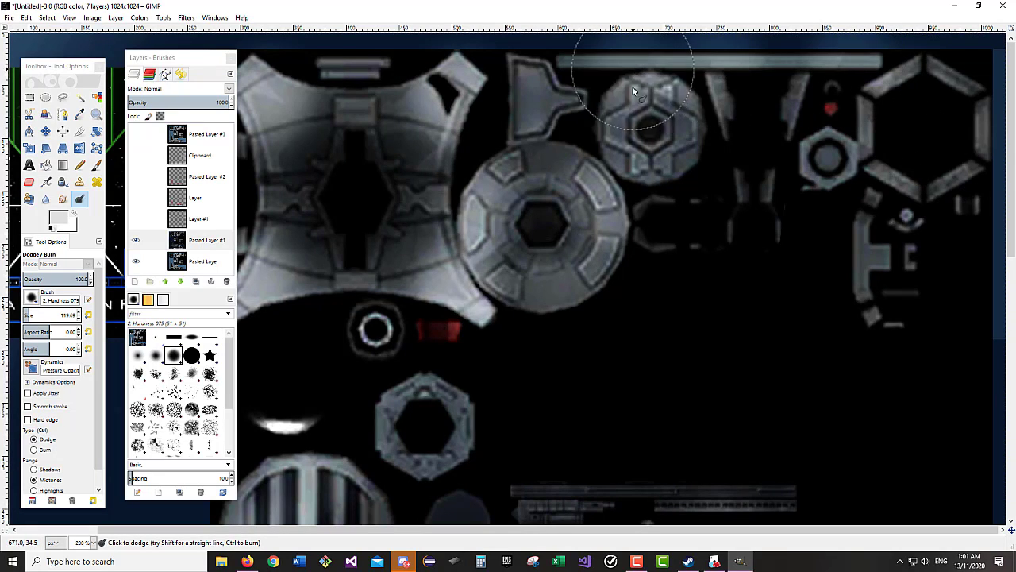
# - Dodge the small detail pieces and thin strips between the round disc and the lower hull section
pyautogui.scroll(-8, 828, 356)
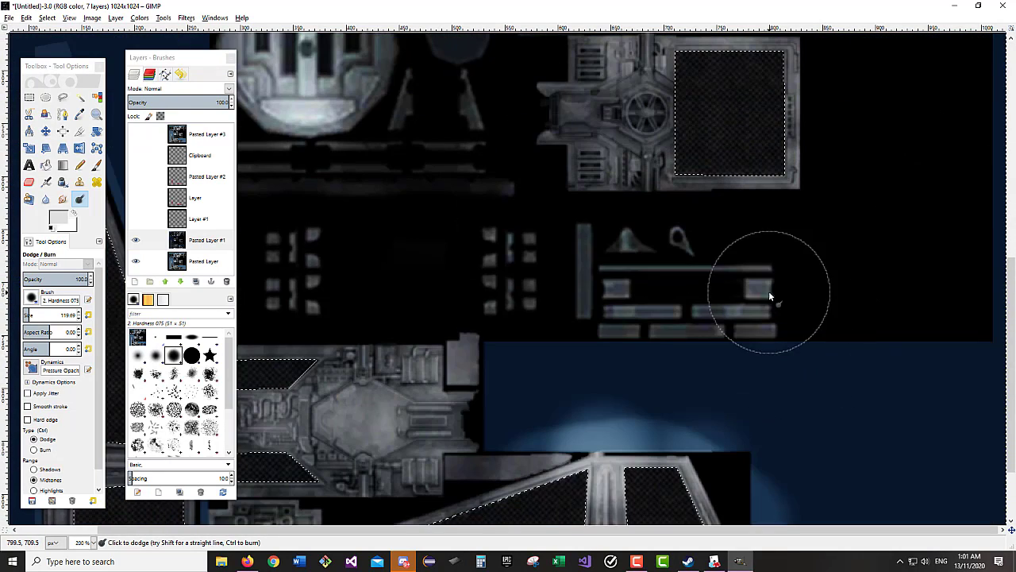
pyautogui.hscroll(-3, 368, 286)
pyautogui.moveTo(640, 255); pyautogui.dragTo(298, 266)
pyautogui.hscroll(1, 424, 305)
pyautogui.hscroll(-1, 425, 304)
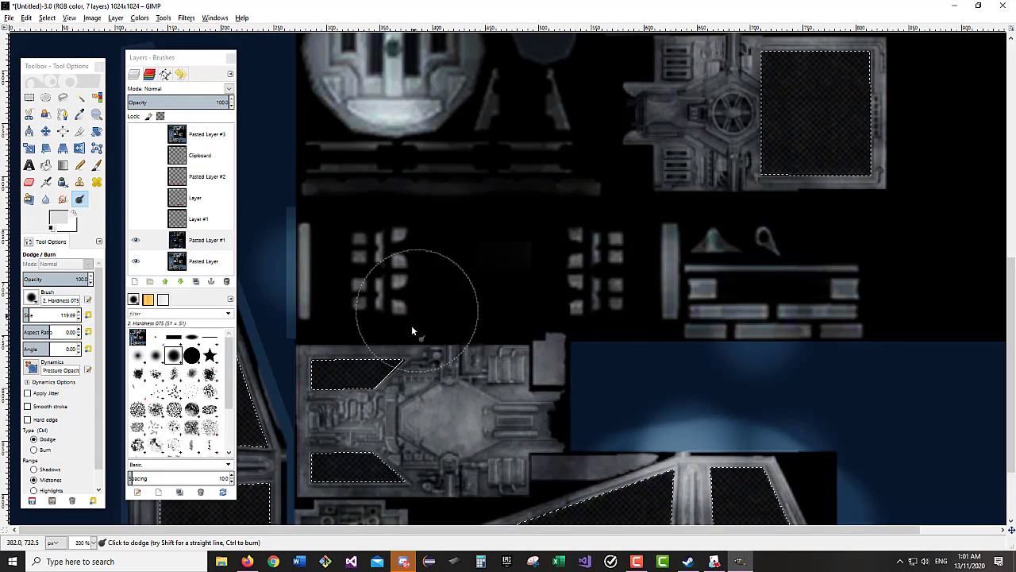
# - Dodge the vertical wing's frame from its pointed tip down to its base
pyautogui.scroll(-3, 411, 325)
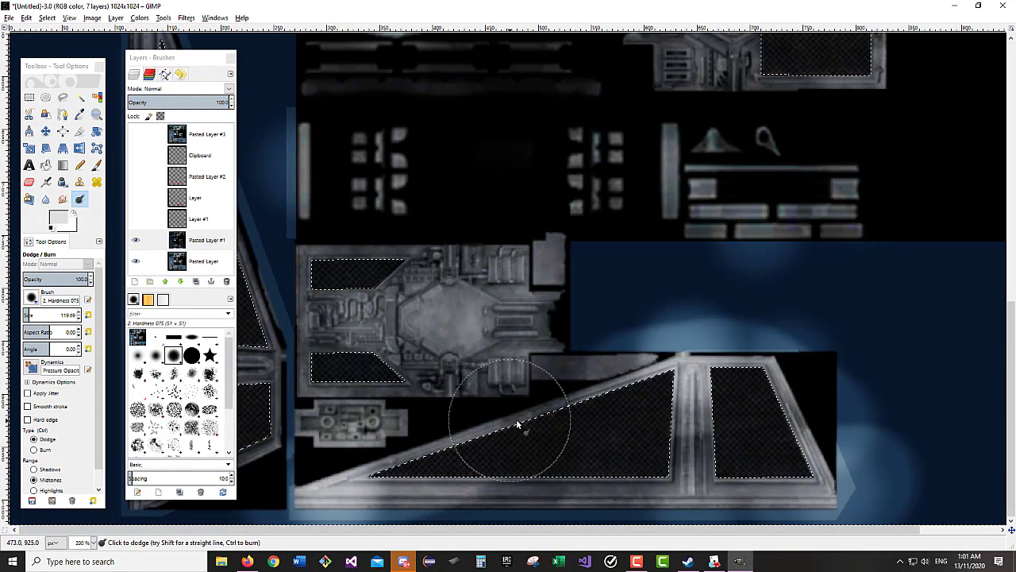
pyautogui.scroll(2, 409, 409)
pyautogui.scroll(-4, 409, 409)
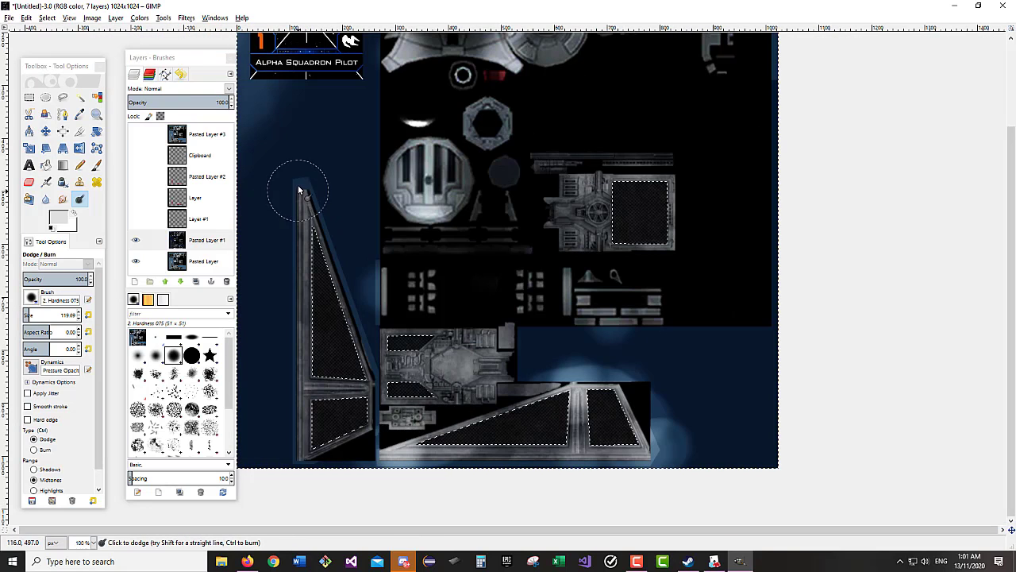
pyautogui.moveTo(299, 194); pyautogui.dragTo(306, 202)
pyautogui.moveTo(320, 449)
pyautogui.mouseDown()
pyautogui.moveTo(365, 423)
pyautogui.moveTo(368, 405)
pyautogui.moveTo(308, 392)
pyautogui.moveTo(340, 349)
pyautogui.moveTo(340, 287)
pyautogui.moveTo(317, 238)
pyautogui.mouseUp()
# - Select the Alpha Squadron Pilot card area with a rectangle and clear it from Pasted Layer #1
pyautogui.scroll(3, 371, 415)
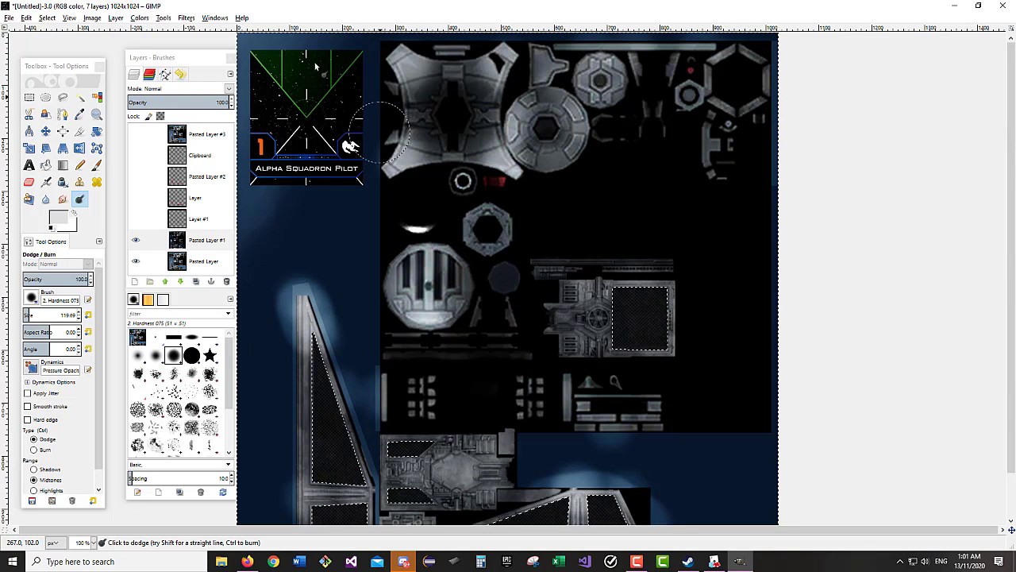
pyautogui.click(30, 97)
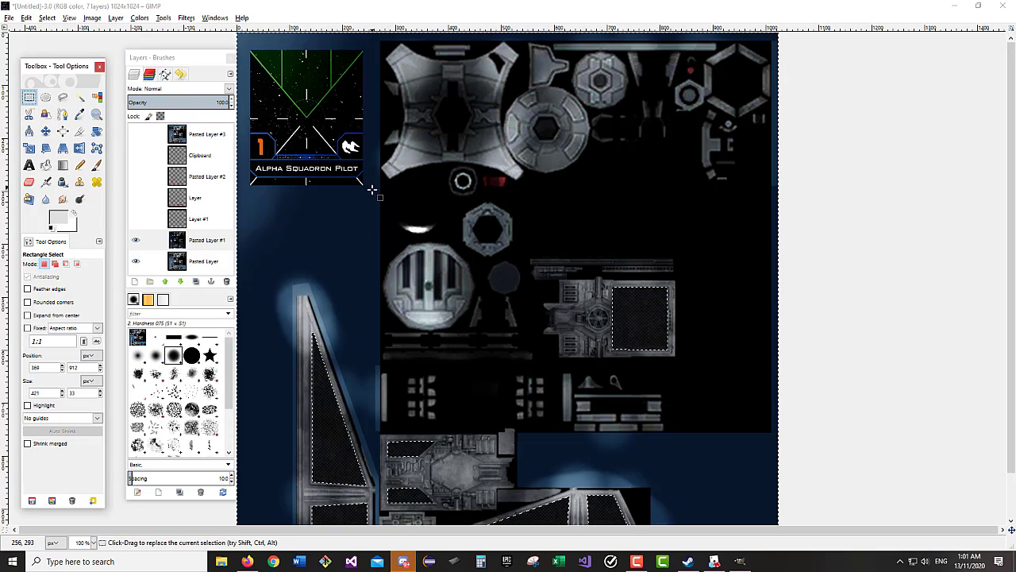
pyautogui.moveTo(370, 193); pyautogui.dragTo(341, 119)
pyautogui.moveTo(229, 18); pyautogui.dragTo(230, 17)
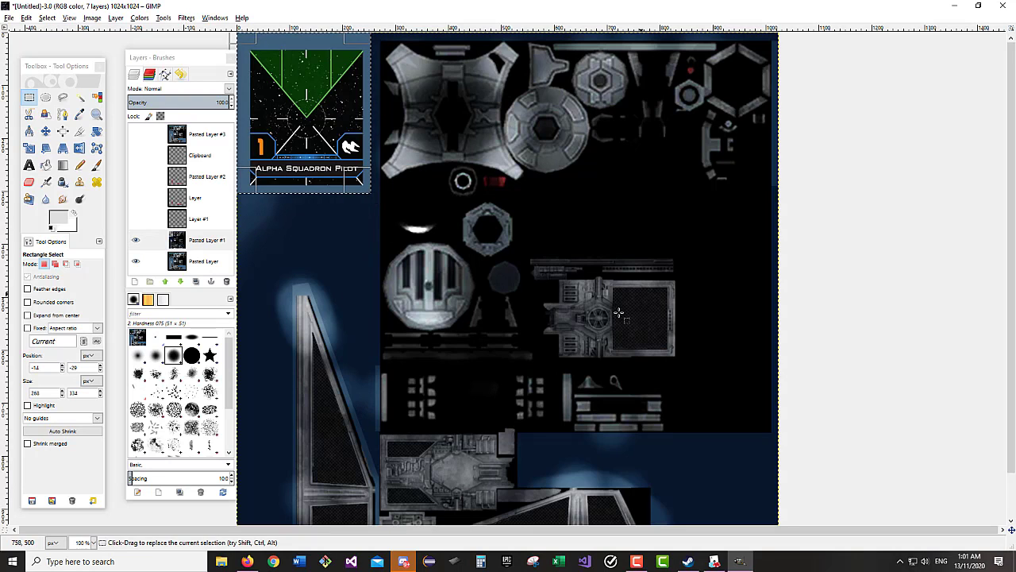
# - Show the Clipboard and Pasted Layer #2 layers and export the texture as 02.png, replacing the existing file with the default PNG options
pyautogui.click(135, 157)
pyautogui.click(136, 177)
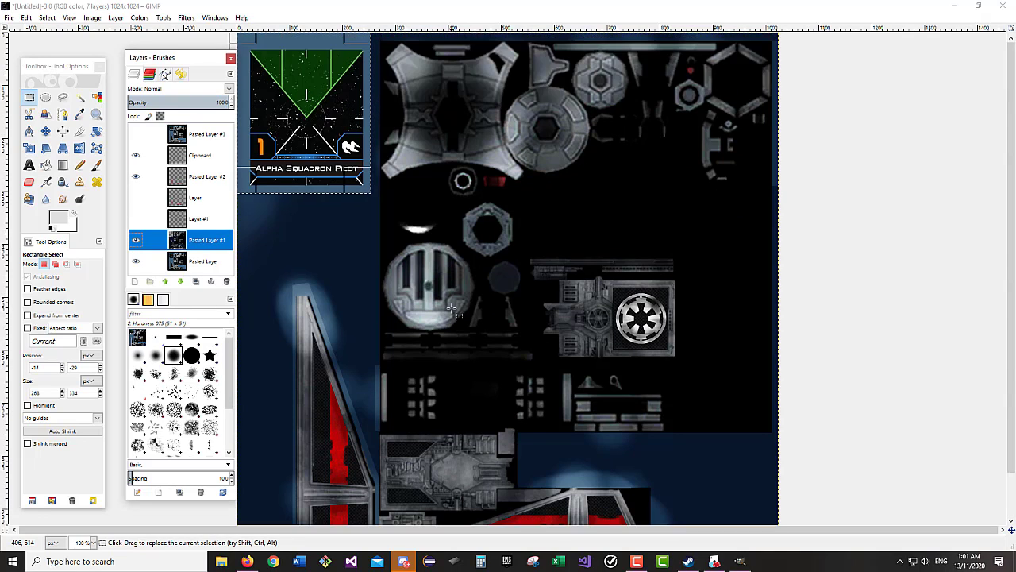
pyautogui.click(8, 16)
pyautogui.click(69, 161)
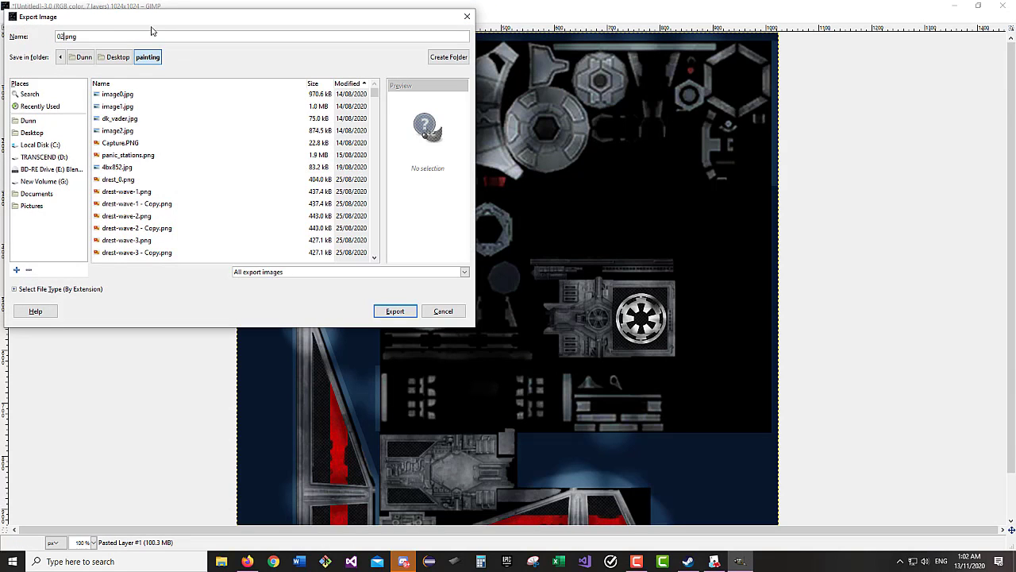
pyautogui.click(396, 314)
pyautogui.click(309, 214)
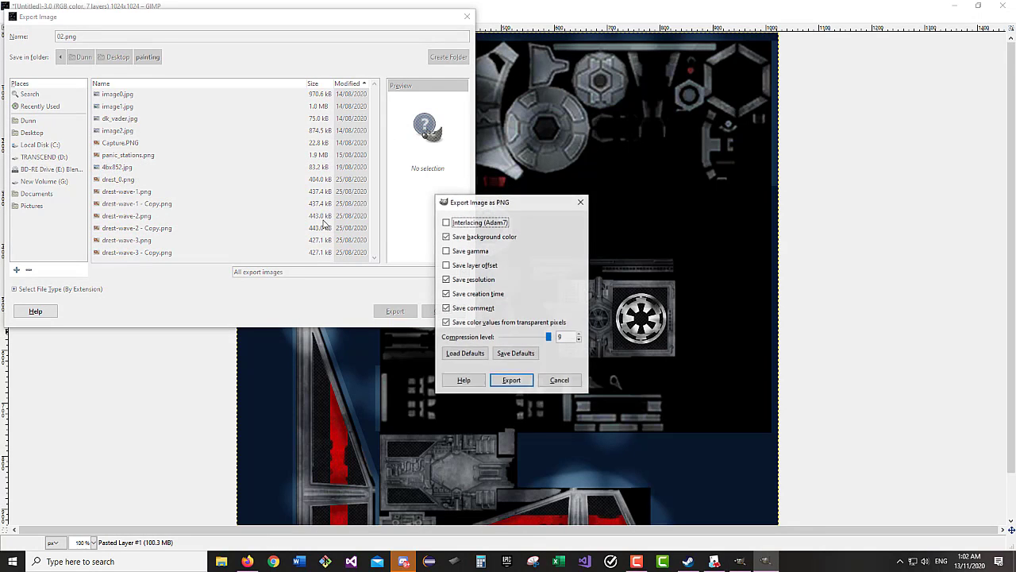
pyautogui.click(516, 380)
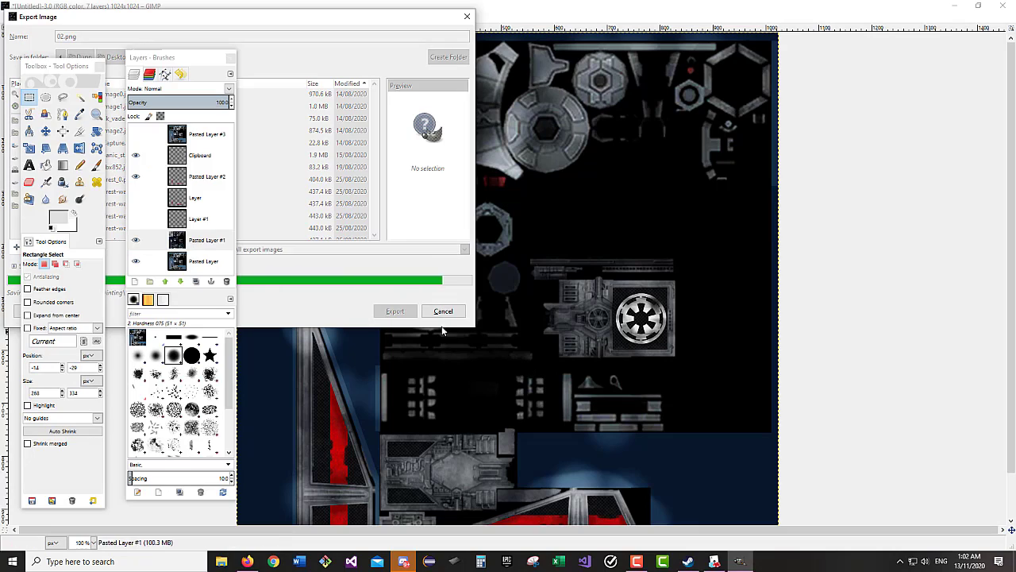
# - Switch to Tabletop Simulator and open the custom model settings of the nearest Alpha Squadron Pilot ship
pyautogui.click(714, 562)
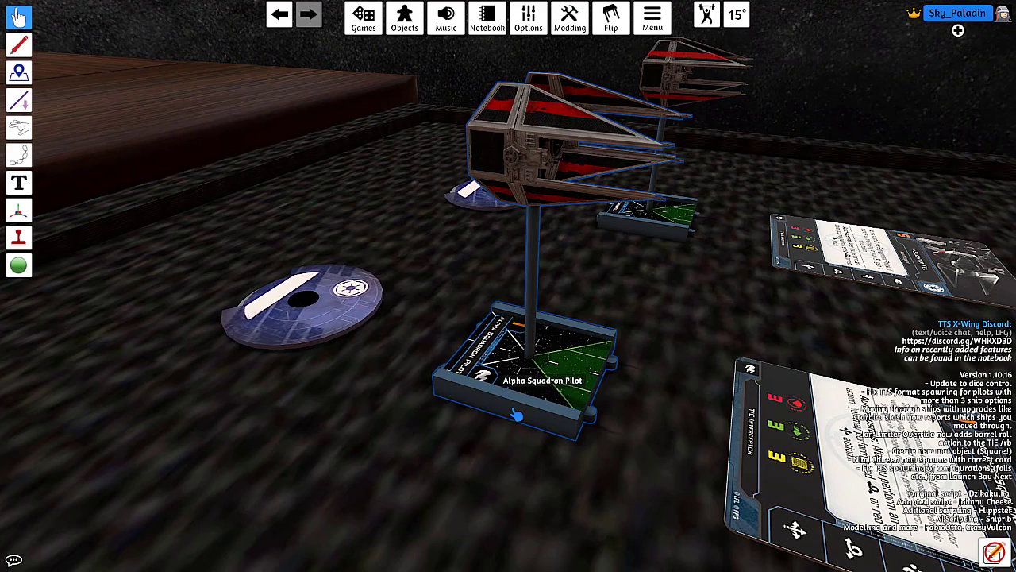
pyautogui.rightClick(515, 376)
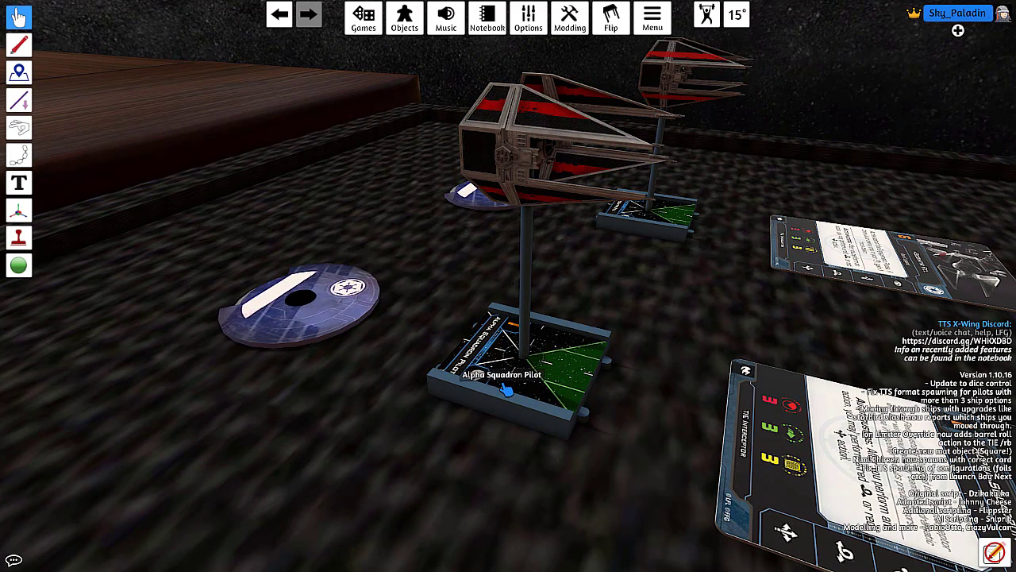
pyautogui.press('d')
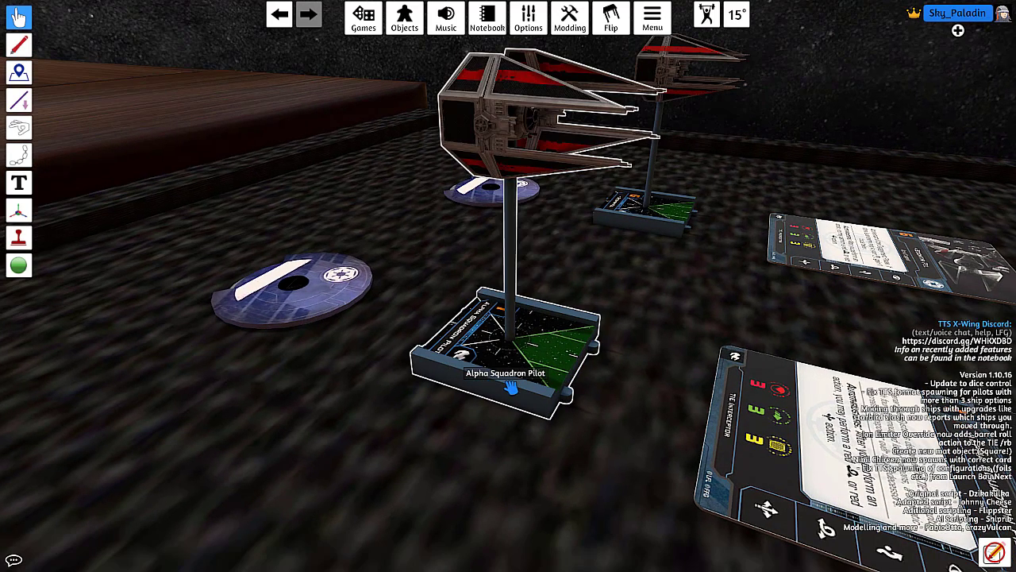
pyautogui.rightClick(511, 387)
pyautogui.click(547, 357)
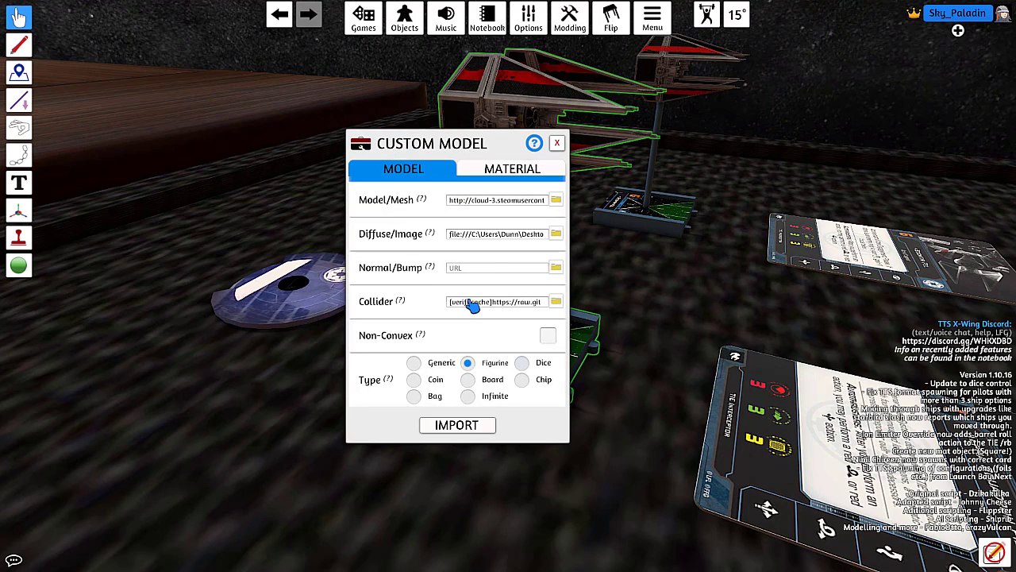
# - Load the exported 02.png from the local disk as the ship's diffuse image and import the model
pyautogui.click(555, 237)
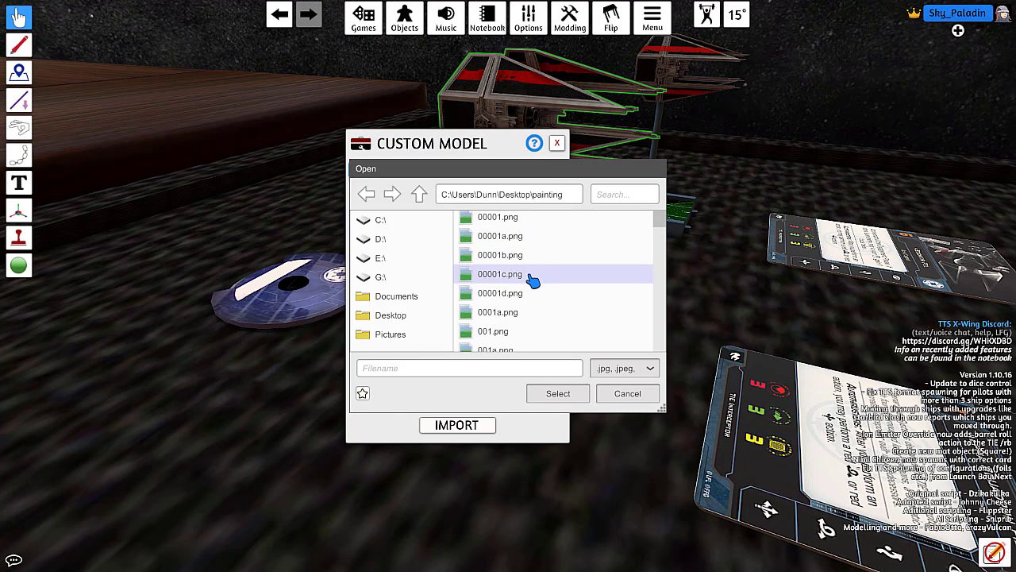
pyautogui.scroll(-5, 533, 280)
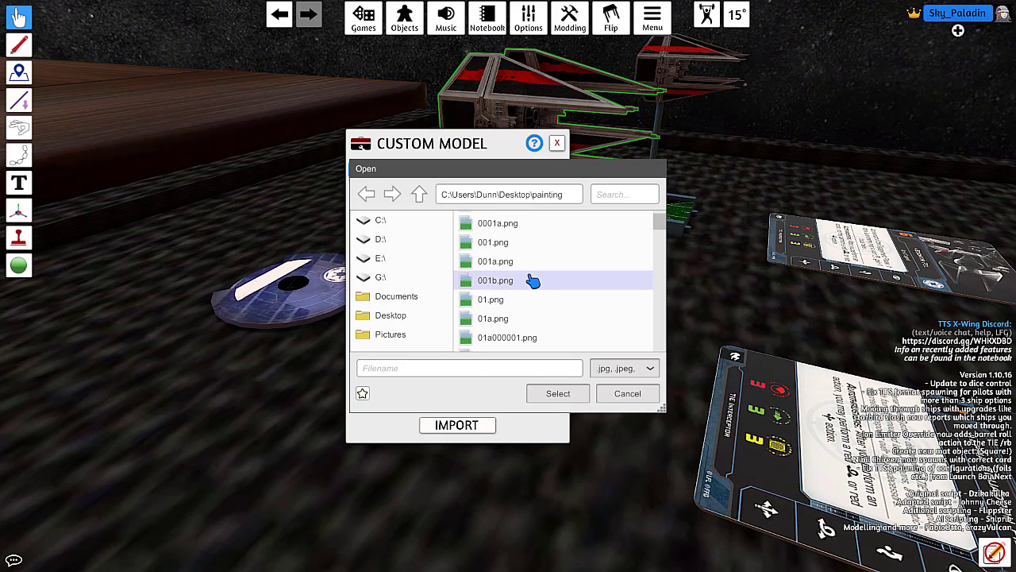
pyautogui.scroll(-6, 533, 280)
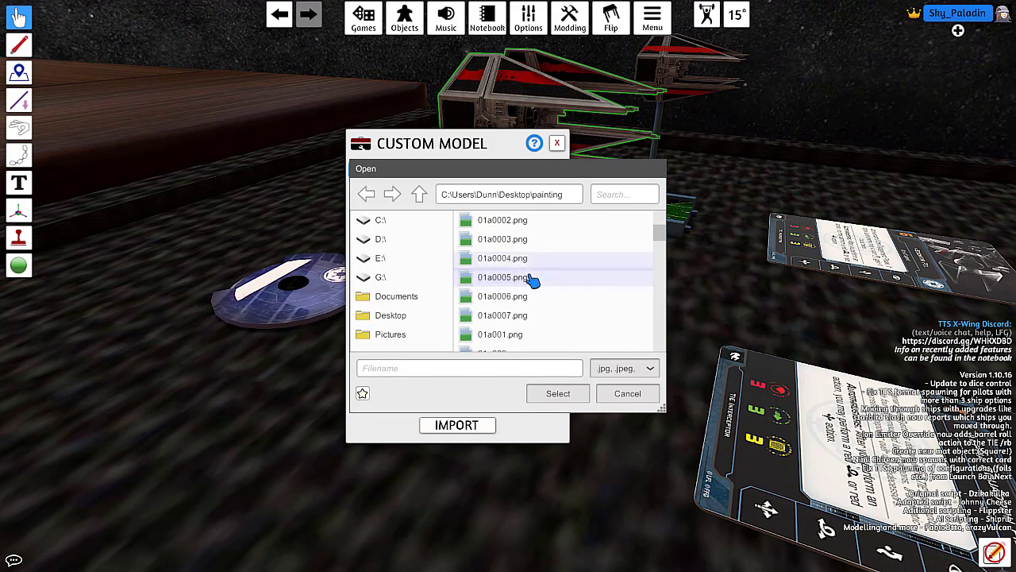
pyautogui.scroll(-6, 533, 280)
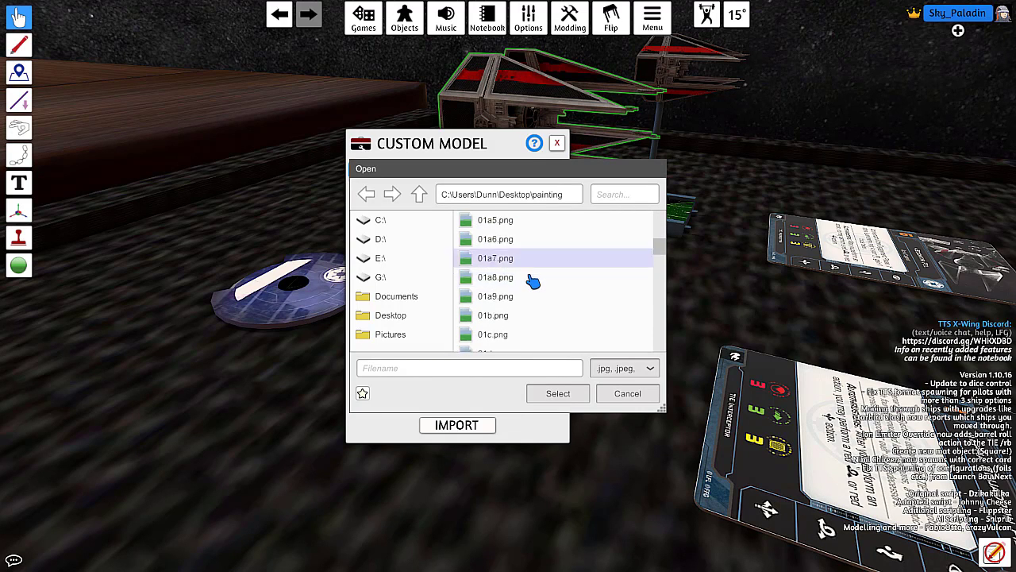
pyautogui.scroll(-6, 533, 280)
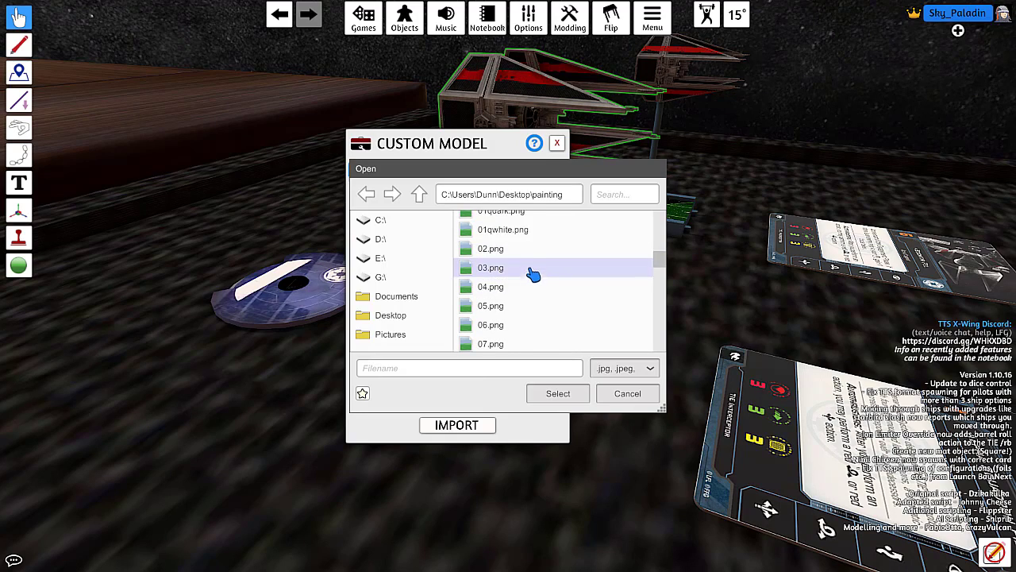
pyautogui.click(530, 270)
pyautogui.click(557, 393)
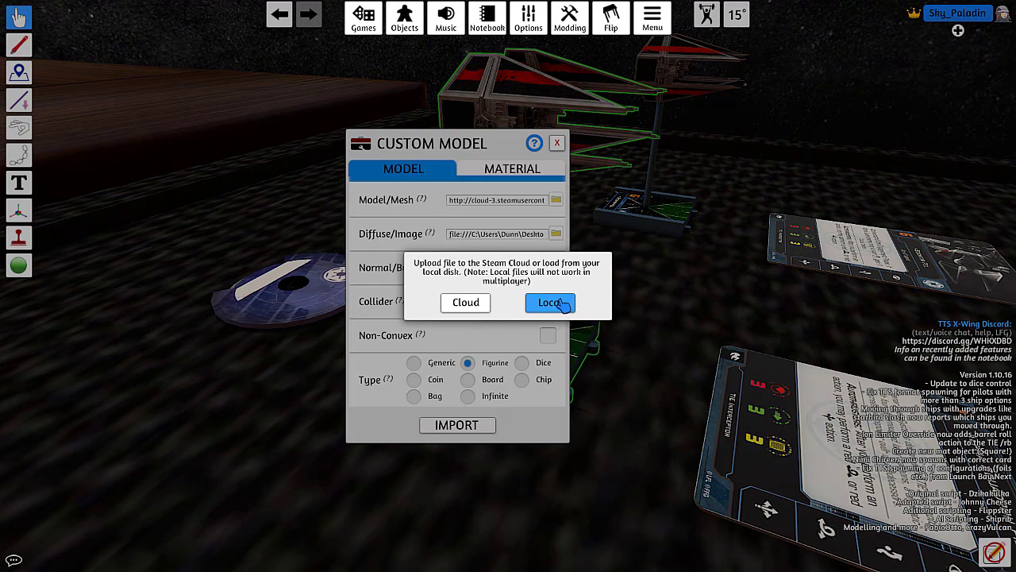
pyautogui.click(560, 303)
pyautogui.click(486, 427)
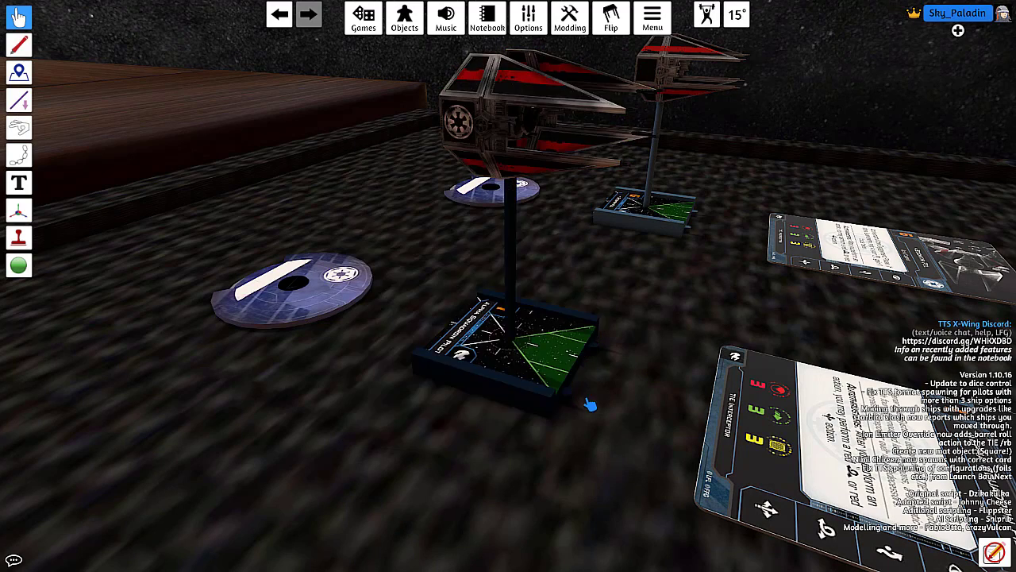
# - Examine the retextured ship up close from several camera positions
pyautogui.press('w')
pyautogui.press('w')
pyautogui.press('w')
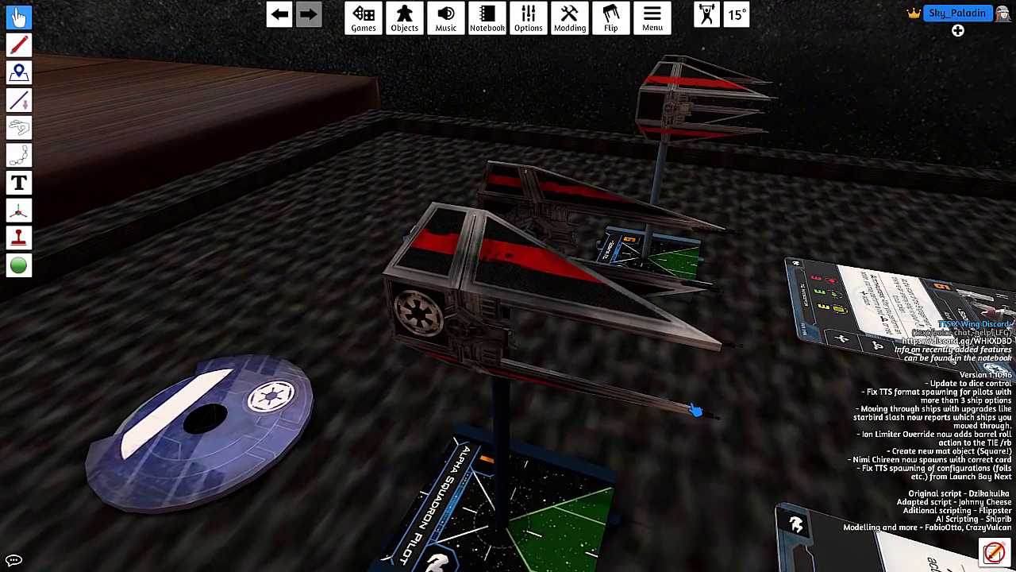
pyautogui.press('d')
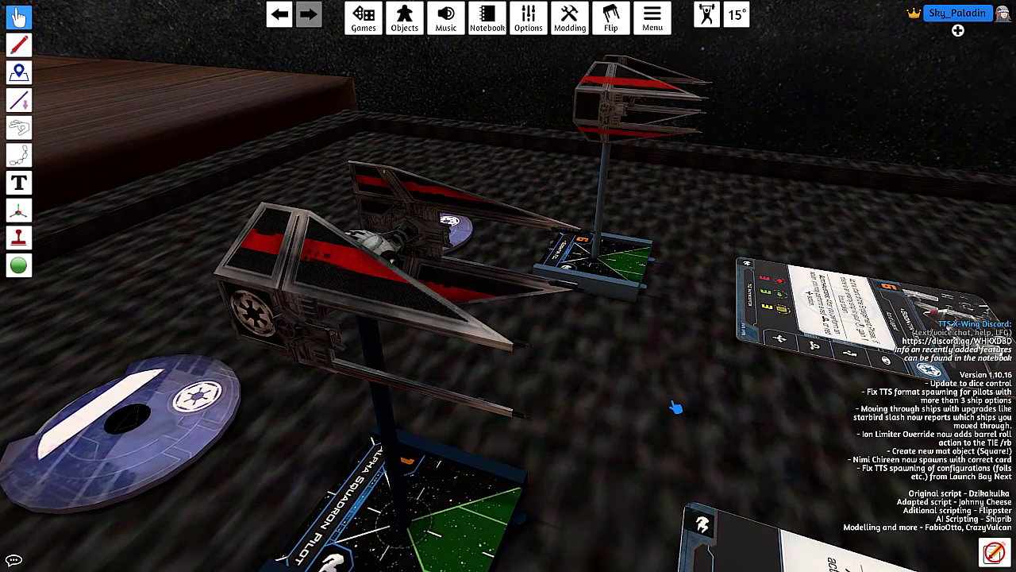
pyautogui.press('w')
pyautogui.press('s')
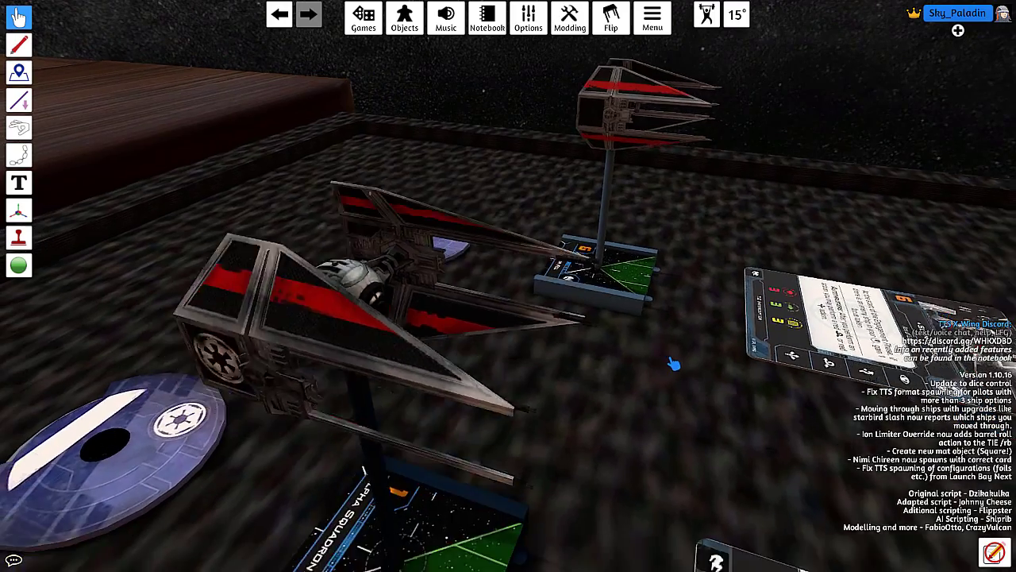
pyautogui.press('a')
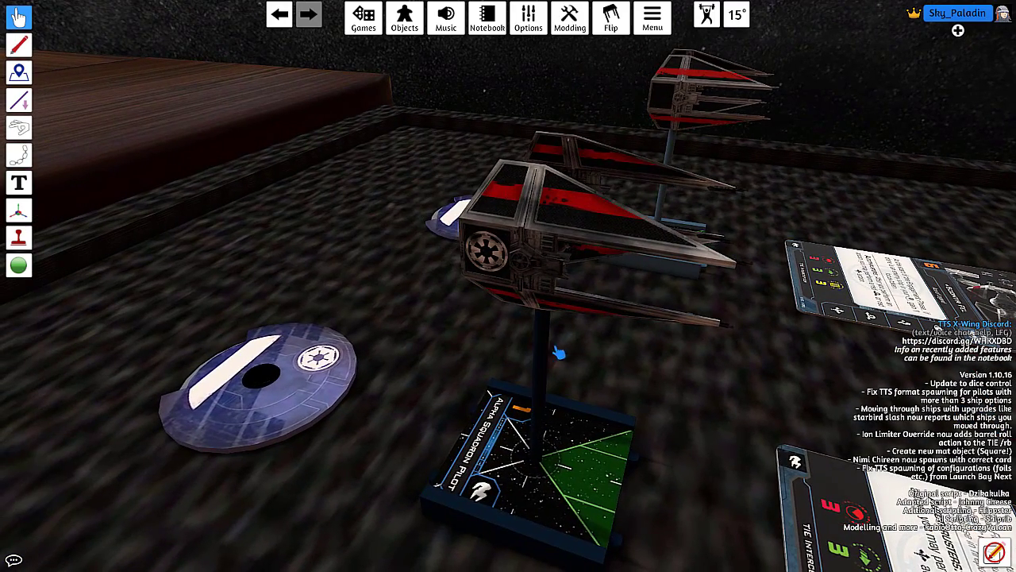
# - Examine the finished ships on the orange playmat, from Black Squadron Scout past Darth Vader and Seyn Marana to Fifth Brother
pyautogui.press('d')
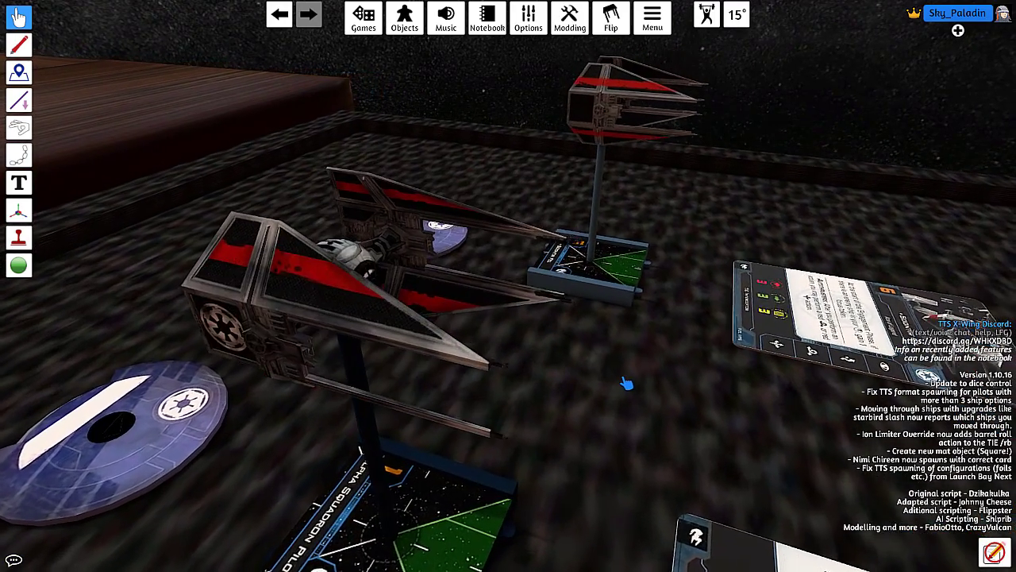
pyautogui.press('a')
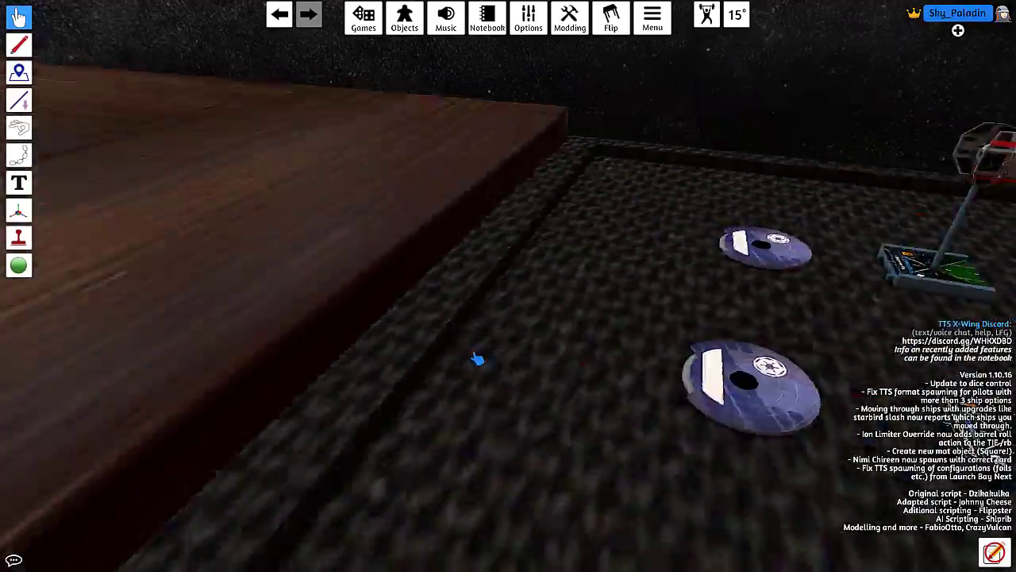
pyautogui.moveTo(479, 358); pyautogui.dragTo(426, 352)
pyautogui.press('w')
pyautogui.press('w')
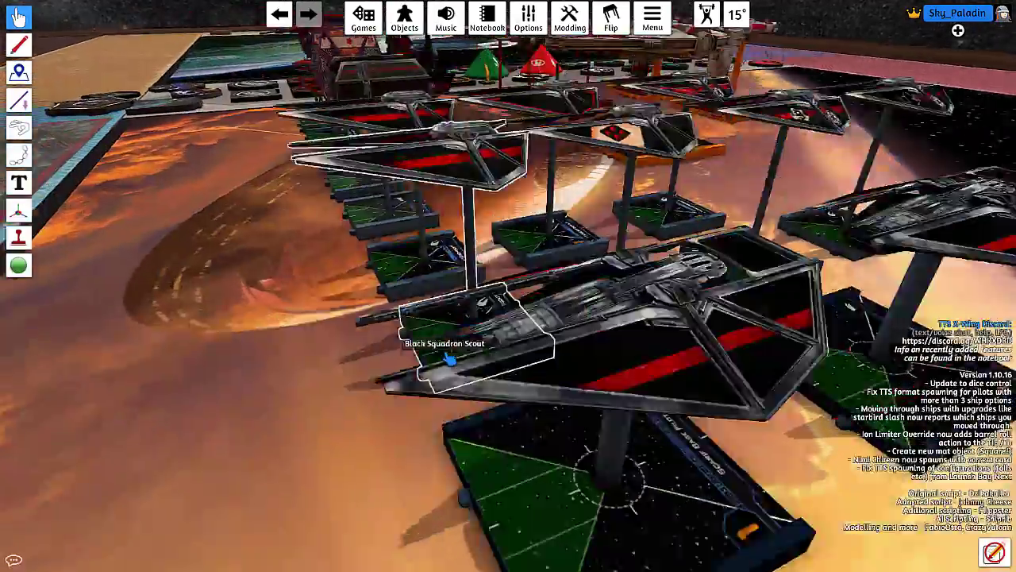
pyautogui.press('a')
pyautogui.press('s')
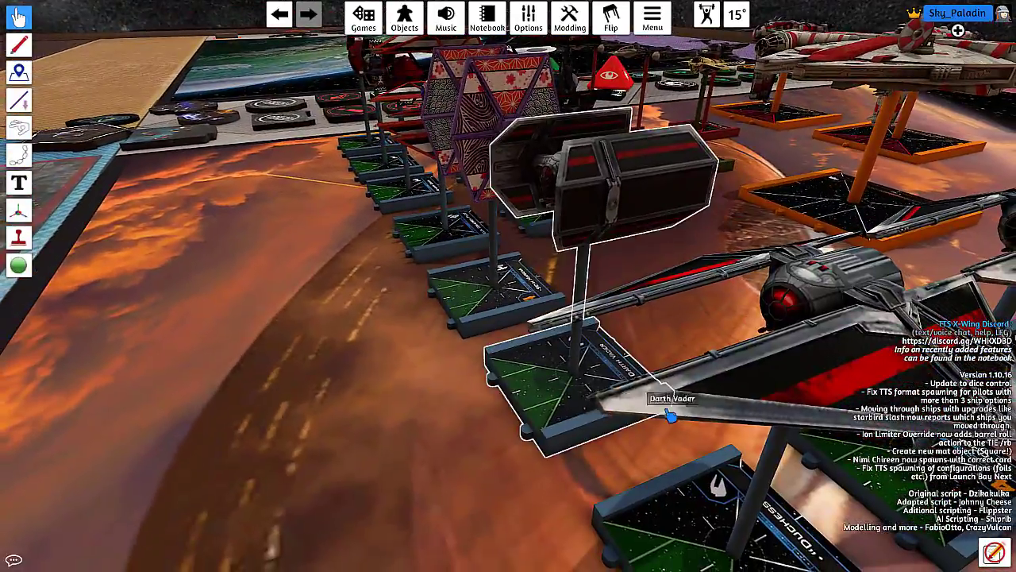
pyautogui.press('s')
pyautogui.press('d')
pyautogui.press('w')
pyautogui.press('a')
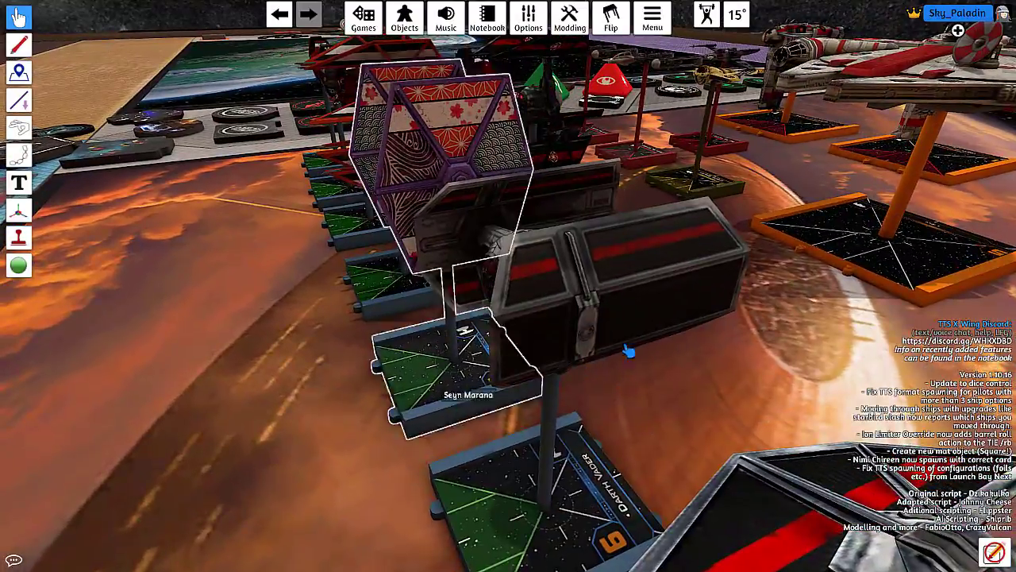
pyautogui.press('s')
pyautogui.press('a')
pyautogui.press('w')
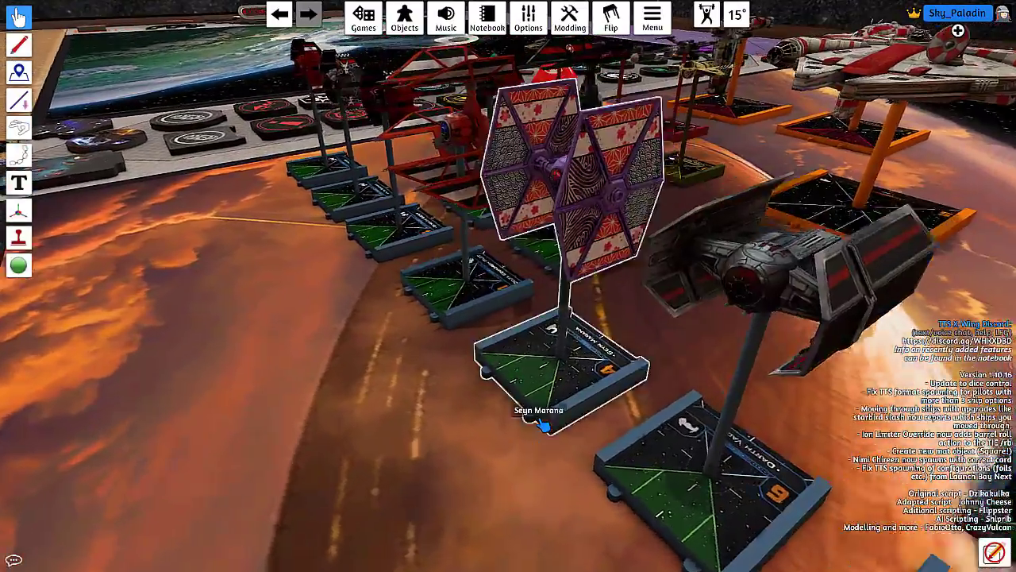
pyautogui.press('w')
pyautogui.press('a')
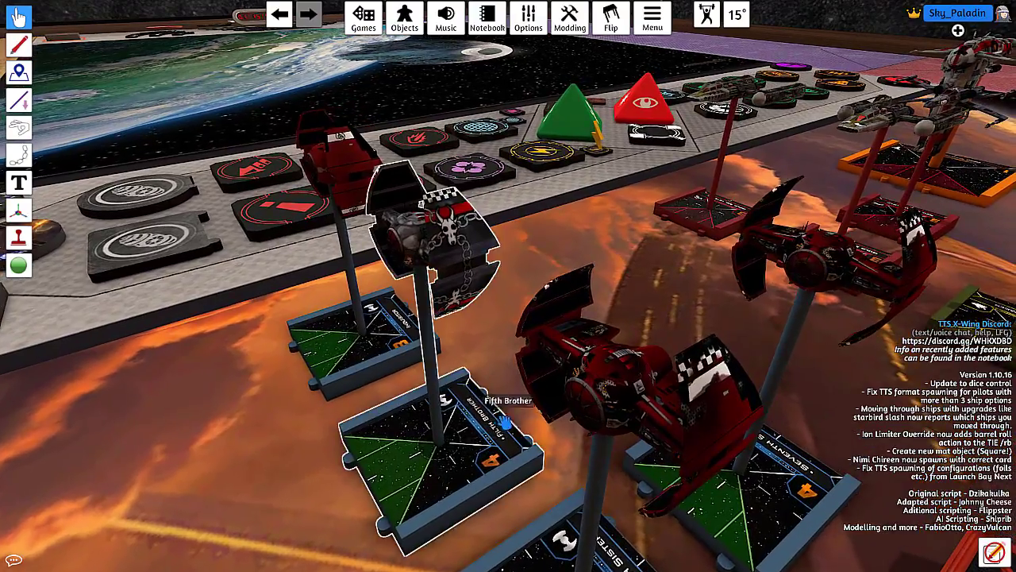
# - Inspect the Fifth Brother ship and the neighbouring Inquisitor ship up close from several angles
pyautogui.moveTo(505, 423); pyautogui.dragTo(537, 413)
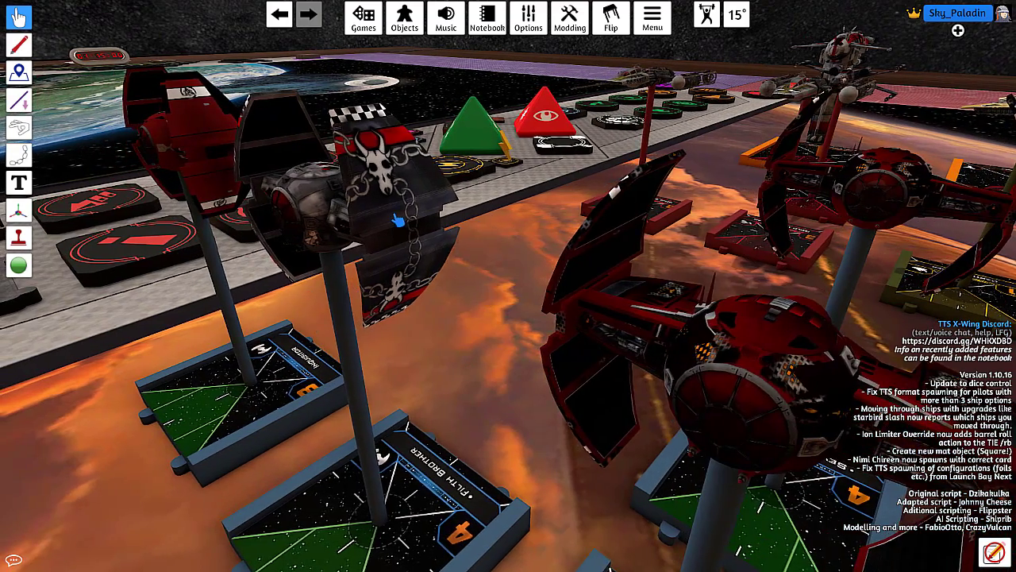
pyautogui.press('s')
pyautogui.press('a')
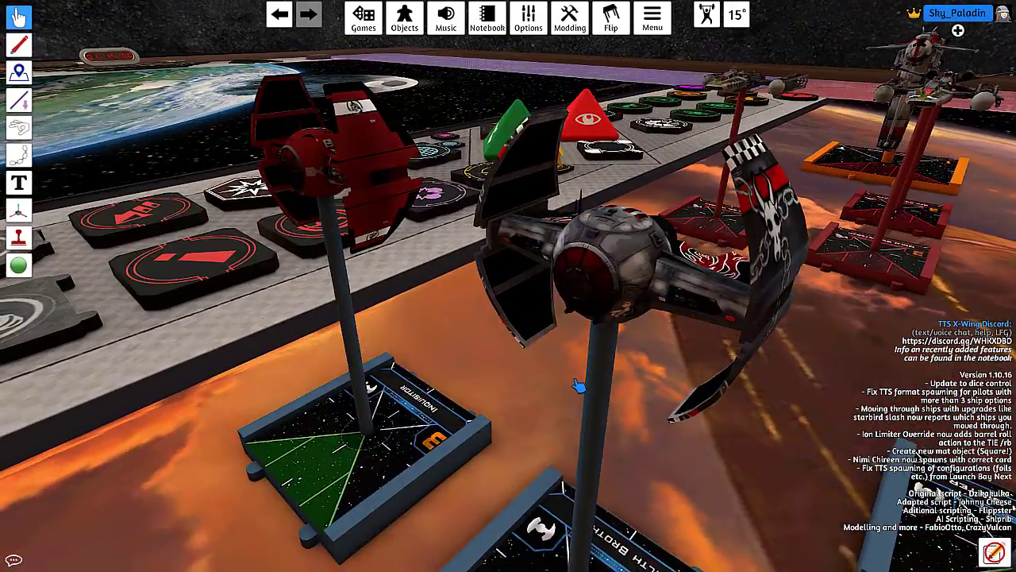
pyautogui.scroll(3, 579, 386)
pyautogui.scroll(-4, 571, 390)
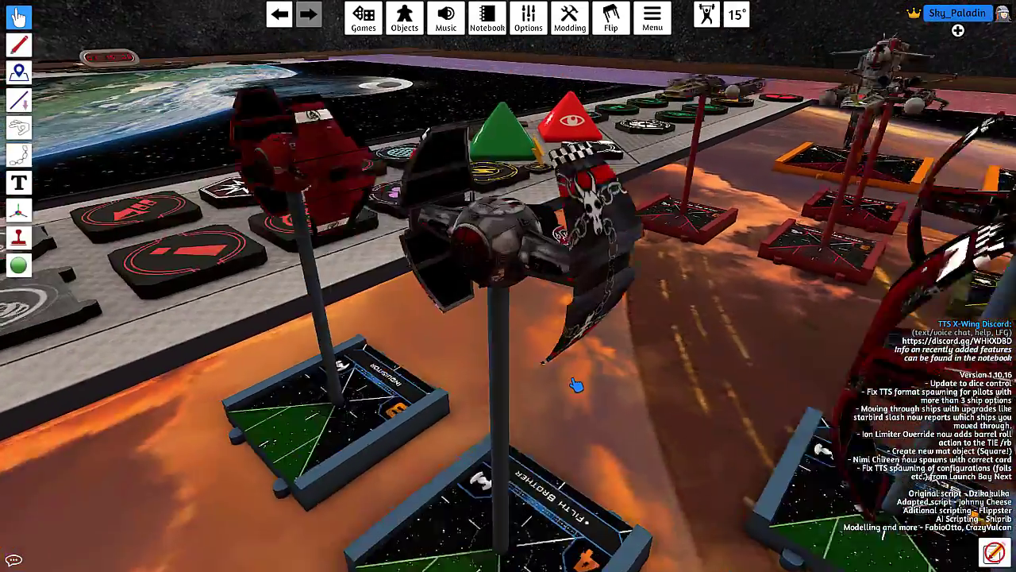
pyautogui.rightClick(576, 385)
pyautogui.press('w')
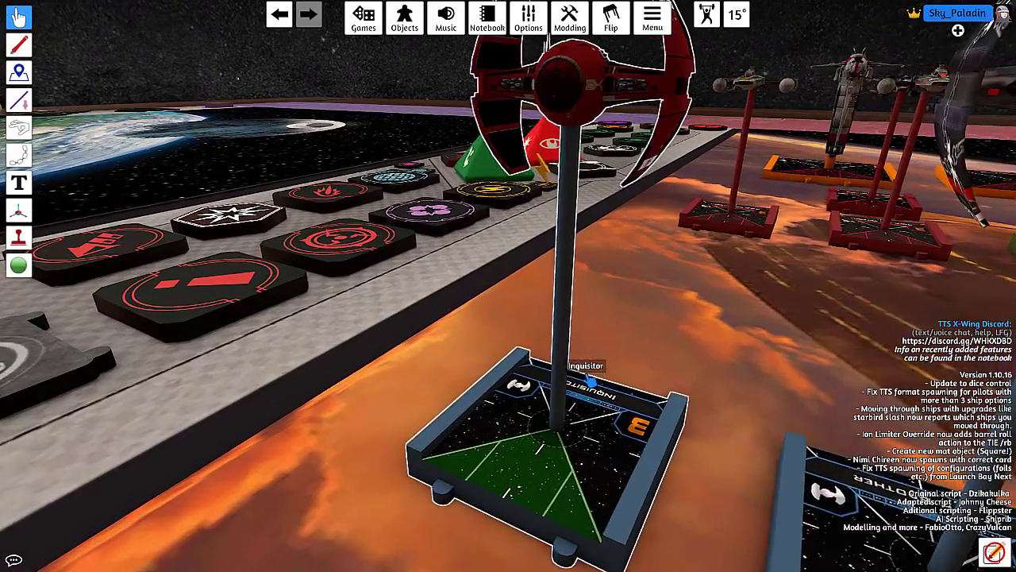
pyautogui.press('d')
pyautogui.press('w')
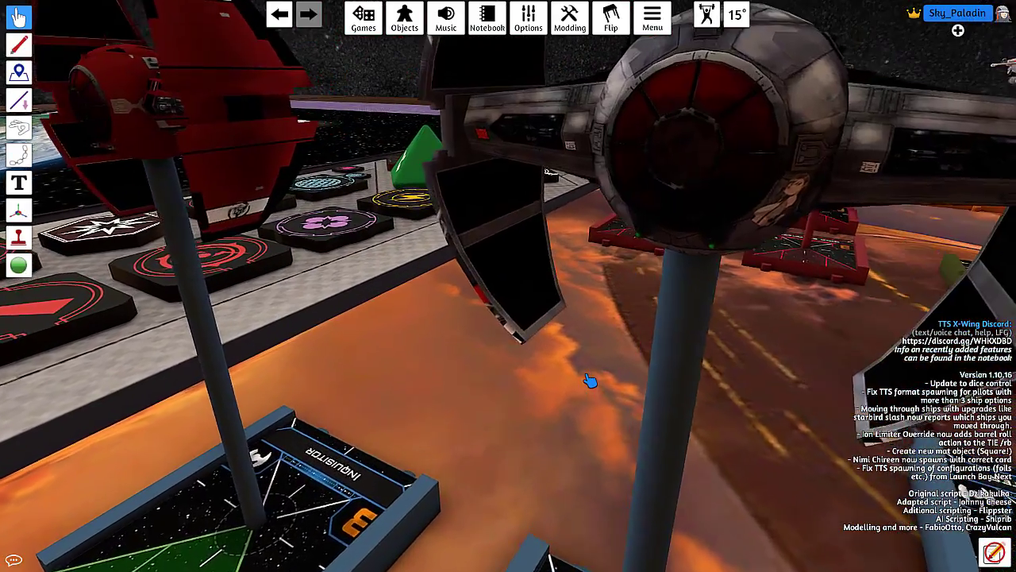
pyautogui.press('w')
pyautogui.press('s')
pyautogui.press('d')
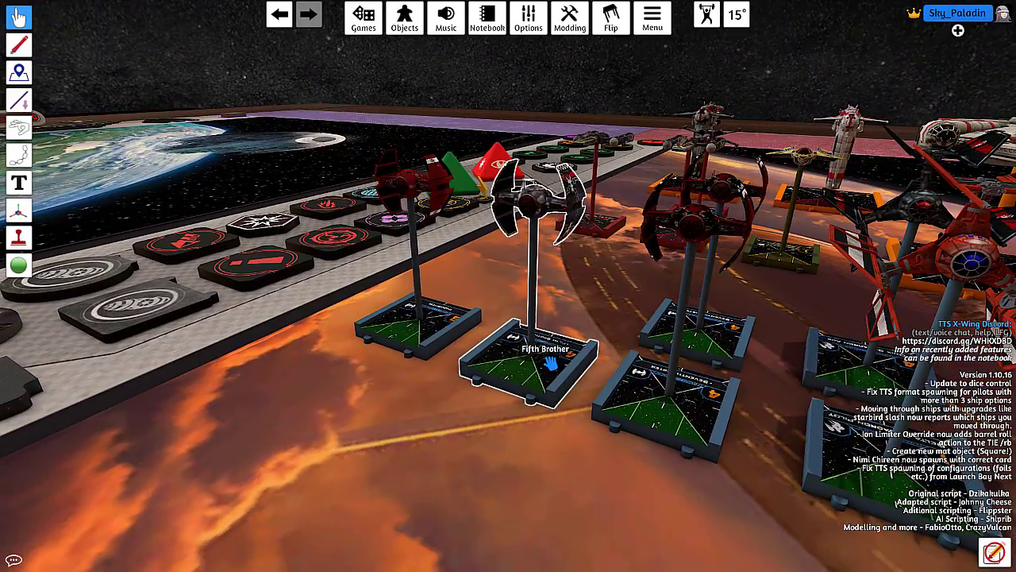
# - Enlarge the Fifth Brother ship by three size increments and view its skull-and-chain wing artwork up close
pyautogui.press('+')
pyautogui.press('+')
pyautogui.press('+')
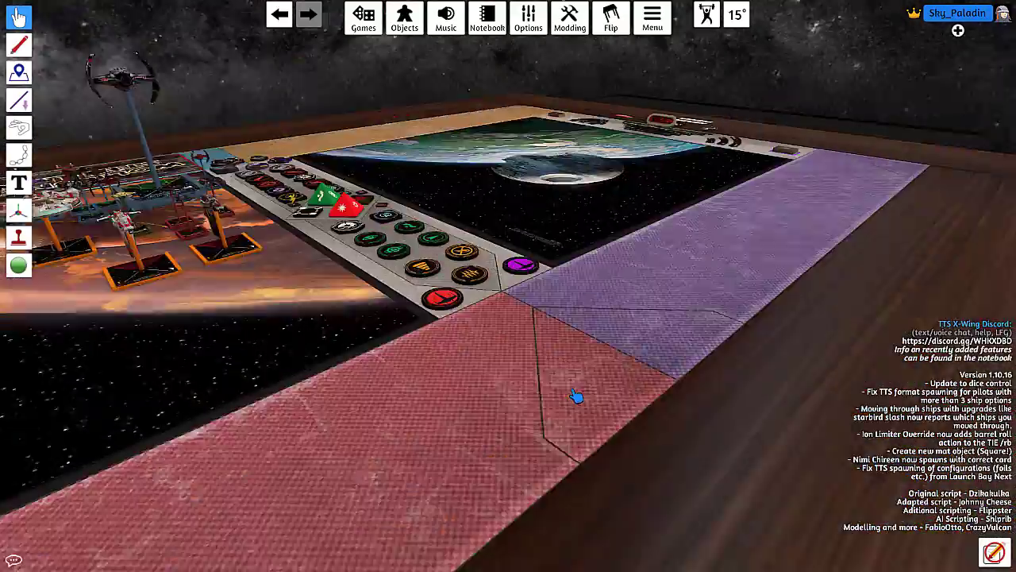
pyautogui.press('w')
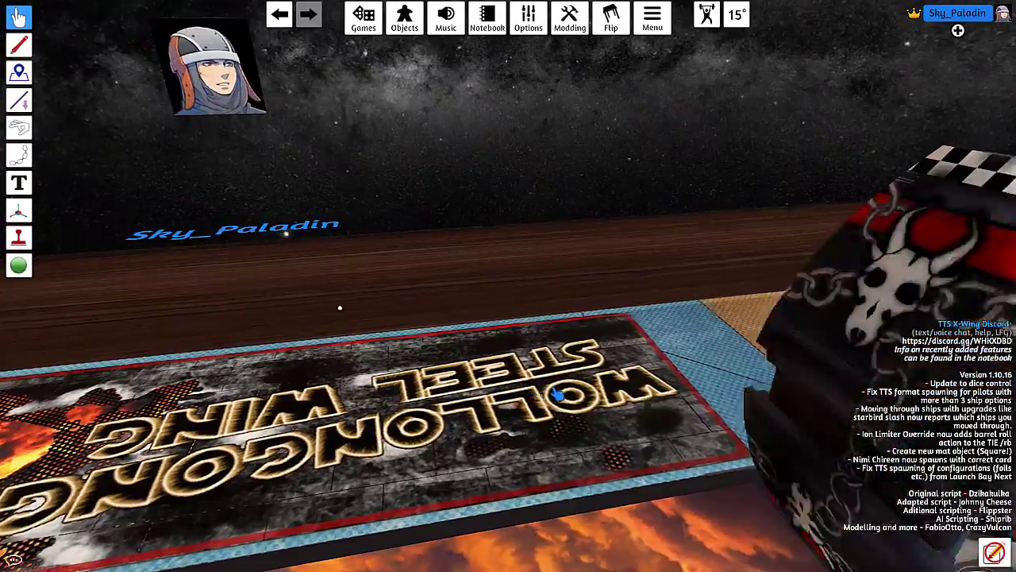
pyautogui.press('d')
pyautogui.press('s')
pyautogui.press('a')
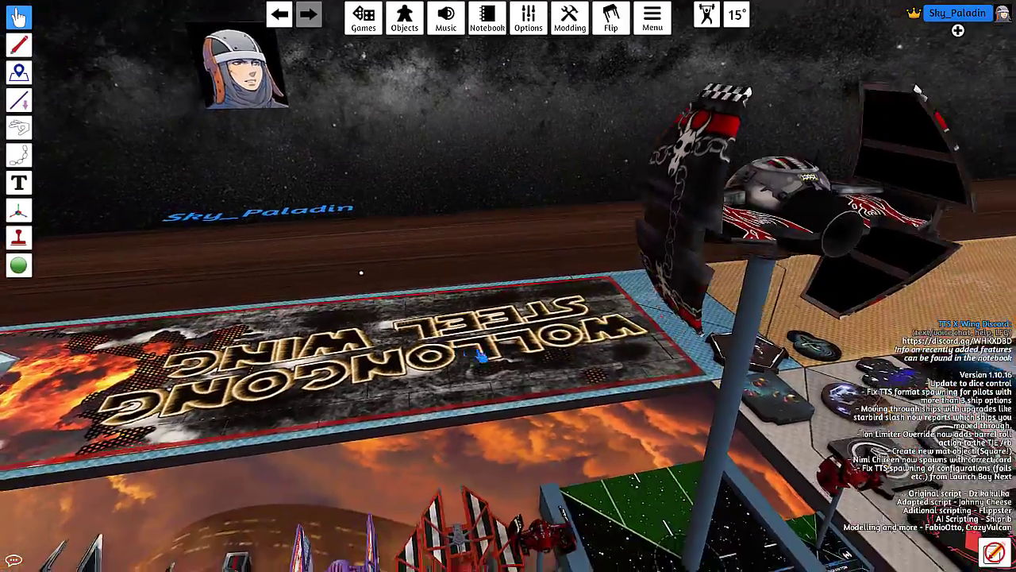
# - Return to the retextured Alpha Squadron Pilot ship beside the table and view it again
pyautogui.moveTo(481, 357); pyautogui.dragTo(611, 345)
pyautogui.press('w')
pyautogui.press('d')
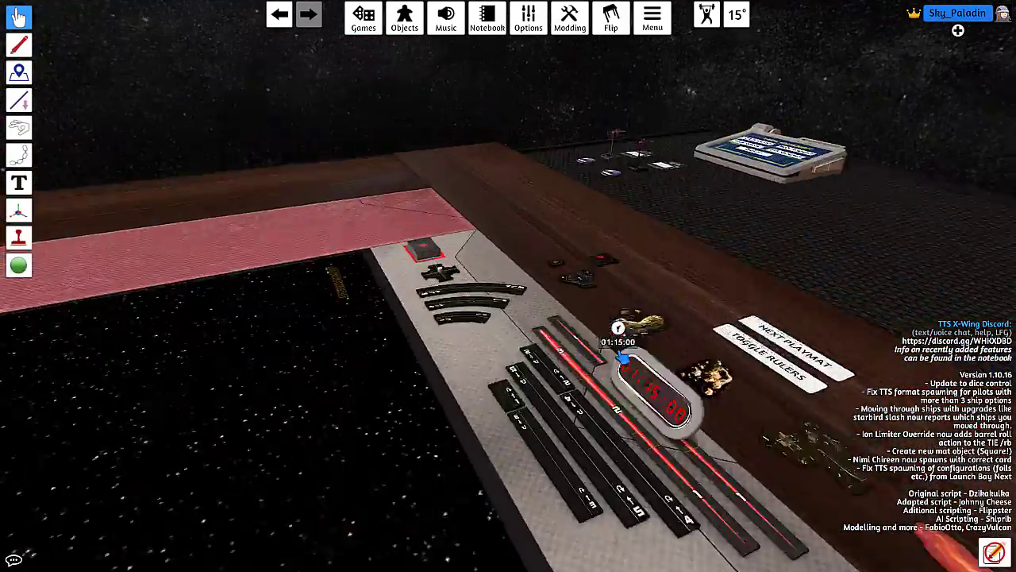
pyautogui.press('w')
pyautogui.press('d')
pyautogui.scroll(3, 635, 424)
pyautogui.moveTo(627, 428); pyautogui.dragTo(610, 389)
pyautogui.press('a')
pyautogui.press('w')
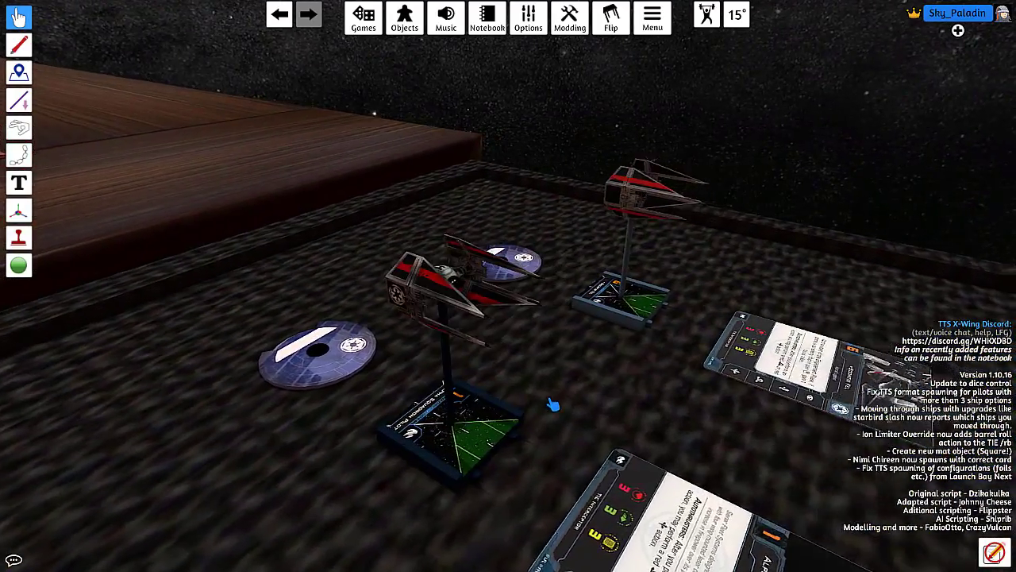
pyautogui.scroll(-3, 554, 405)
# - Switch to GIMP with the untitled ship texture image
pyautogui.hotkey('alt', 'Tab')
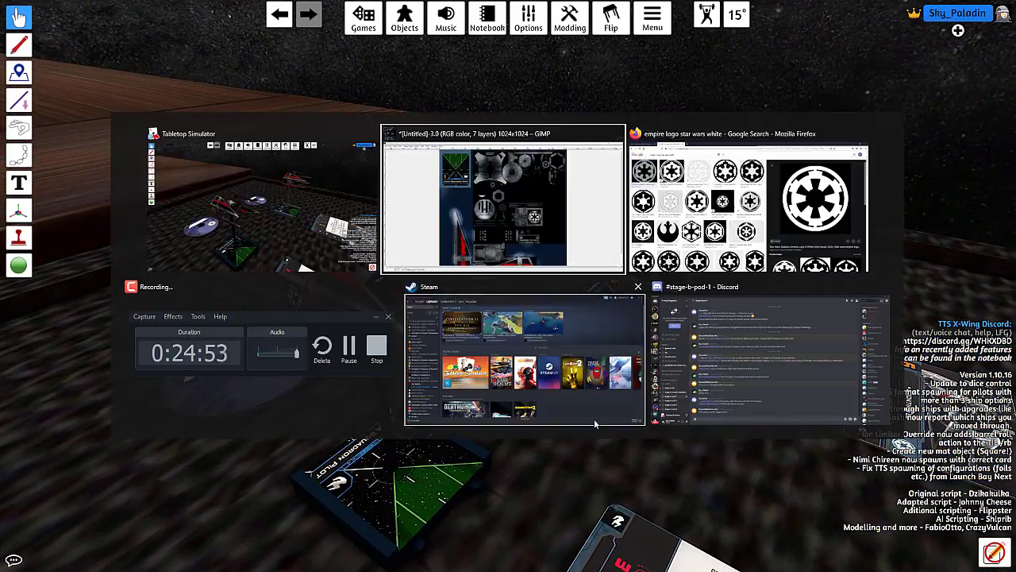
pyautogui.hotkey('alt', 'Tab')
pyautogui.hotkey('alt', 'Tab')
pyautogui.hotkey('alt', 'Tab')
pyautogui.hotkey('alt', 'Tab')
pyautogui.hotkey('alt', 'Tab')
pyautogui.hotkey('alt', 'Tab')
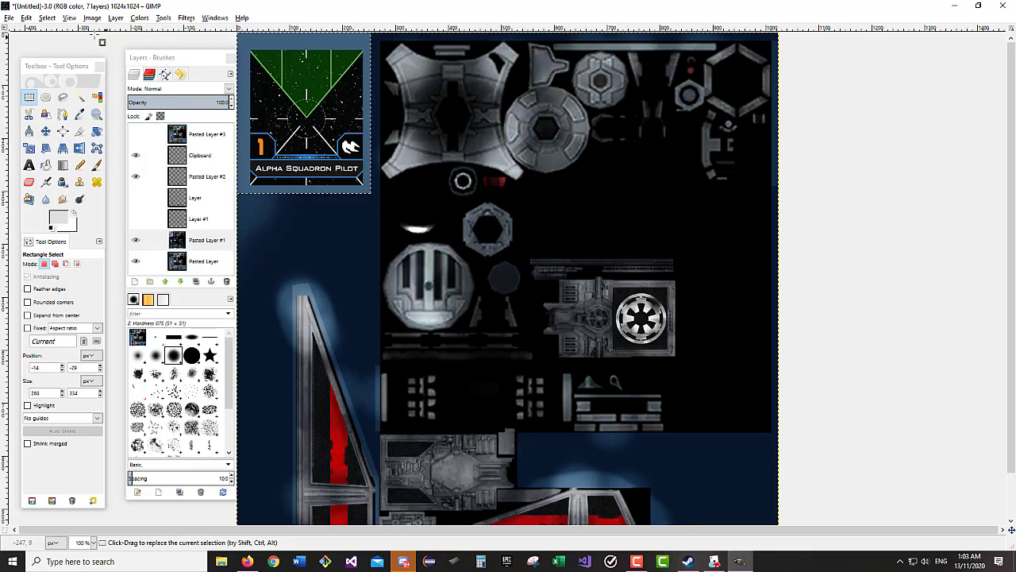
# - Start opening an image, look up recent files beginning with "va", and limit the file list to GIMP XCF images
pyautogui.click(9, 18)
pyautogui.moveTo(49, 93)
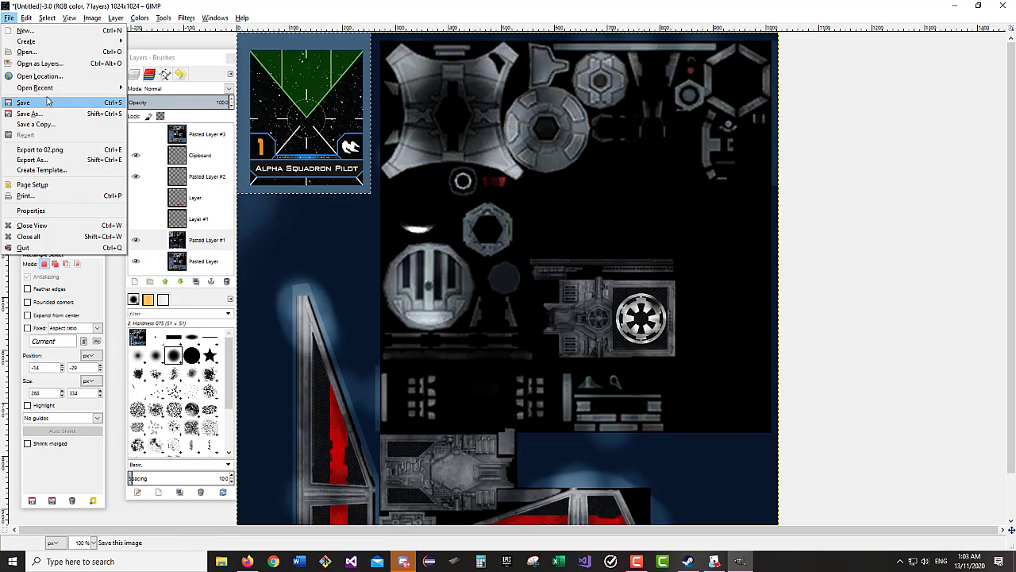
pyautogui.click(38, 53)
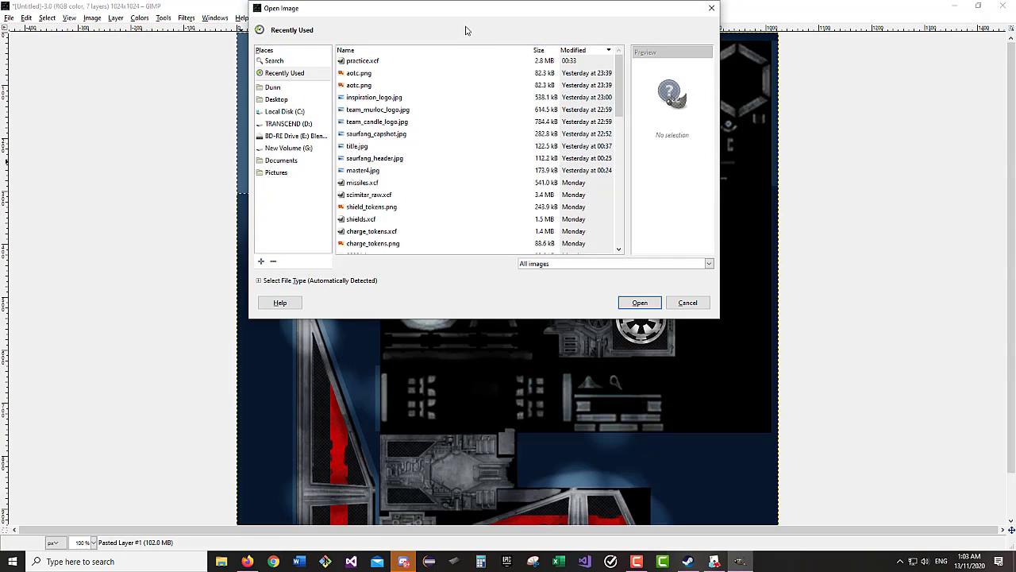
pyautogui.moveTo(468, 15); pyautogui.dragTo(475, 70)
pyautogui.click(381, 177)
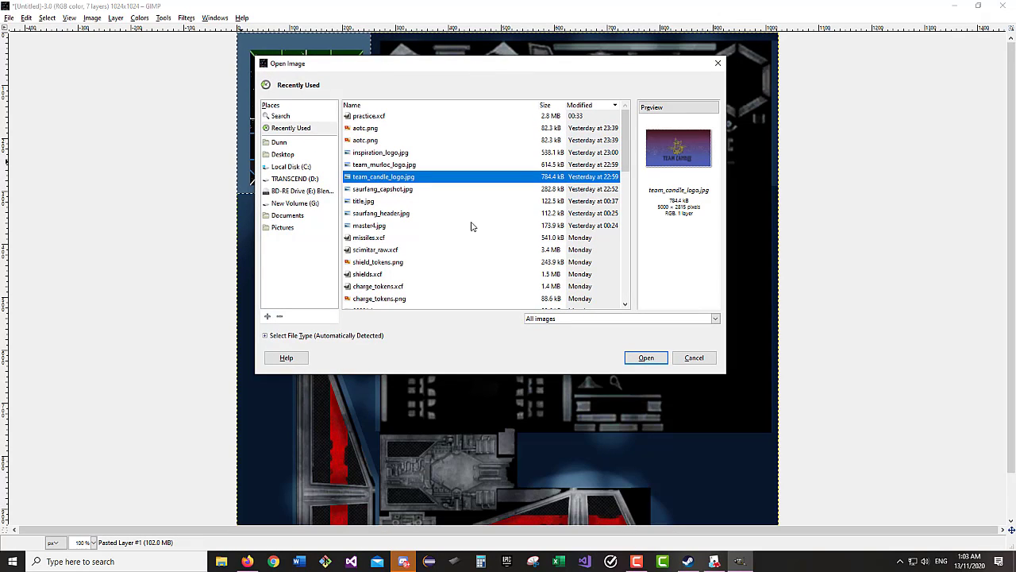
pyautogui.write('va')
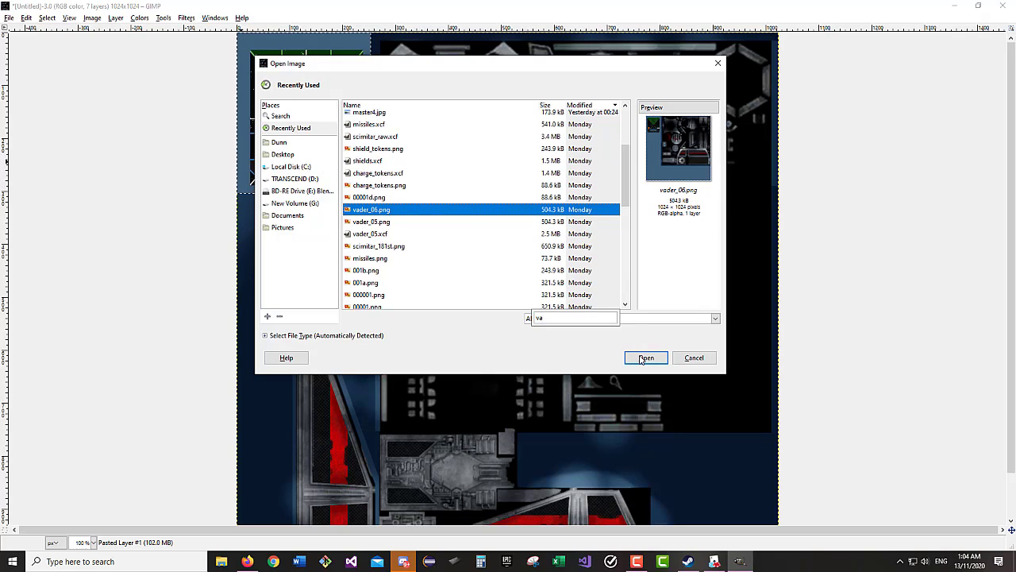
pyautogui.click(656, 320)
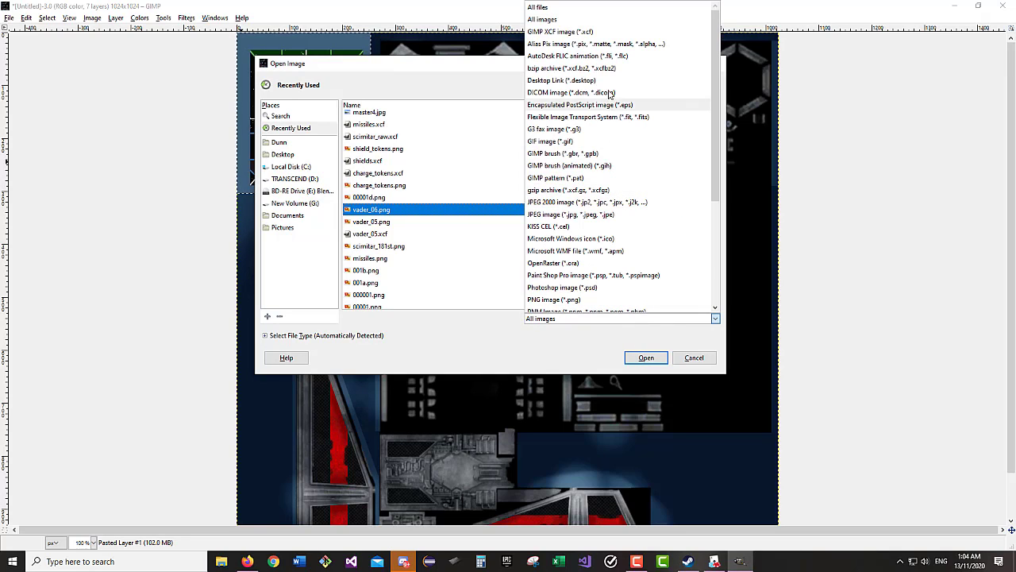
pyautogui.click(616, 32)
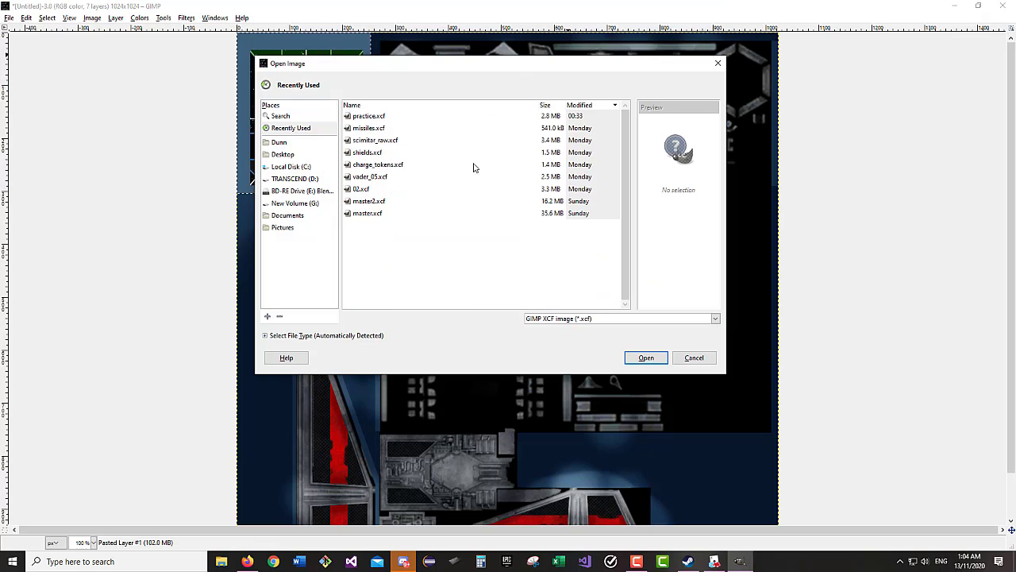
# - Preview practice.xcf, scimitar_raw.xcf, shields.xcf and charge_tokens.xcf, and open vader_05.xcf
pyautogui.click(406, 119)
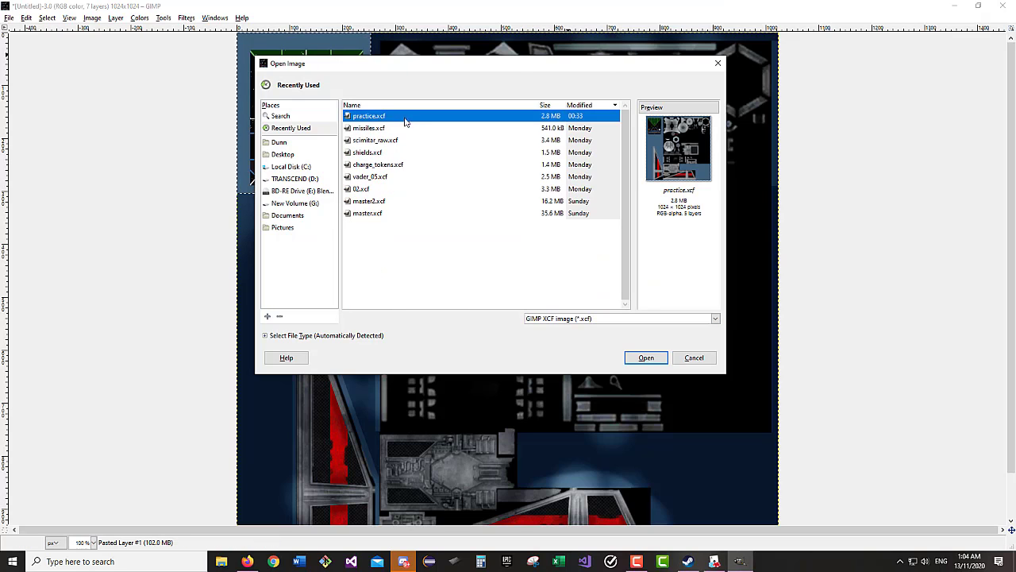
pyautogui.click(401, 143)
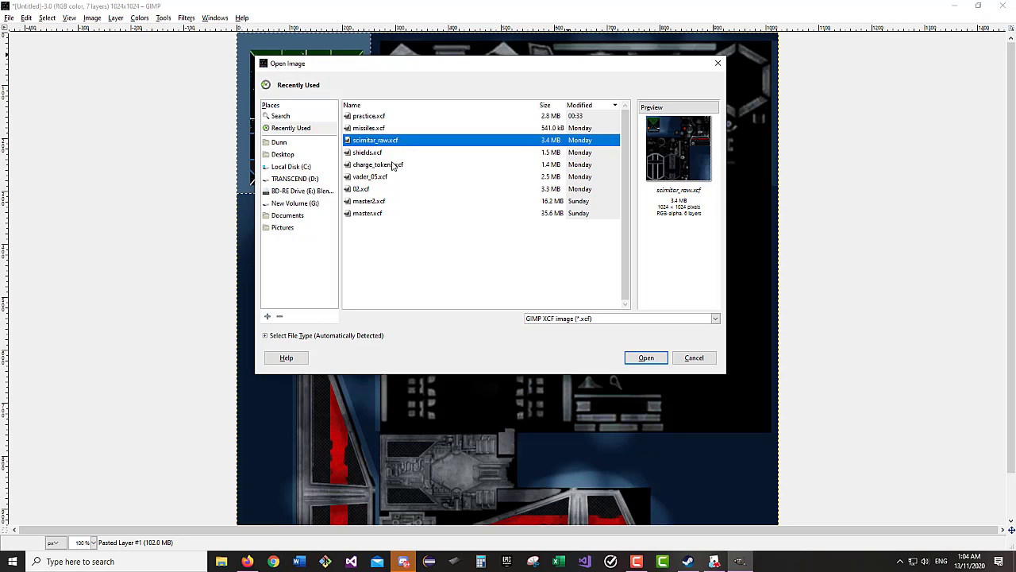
pyautogui.click(370, 154)
pyautogui.click(367, 168)
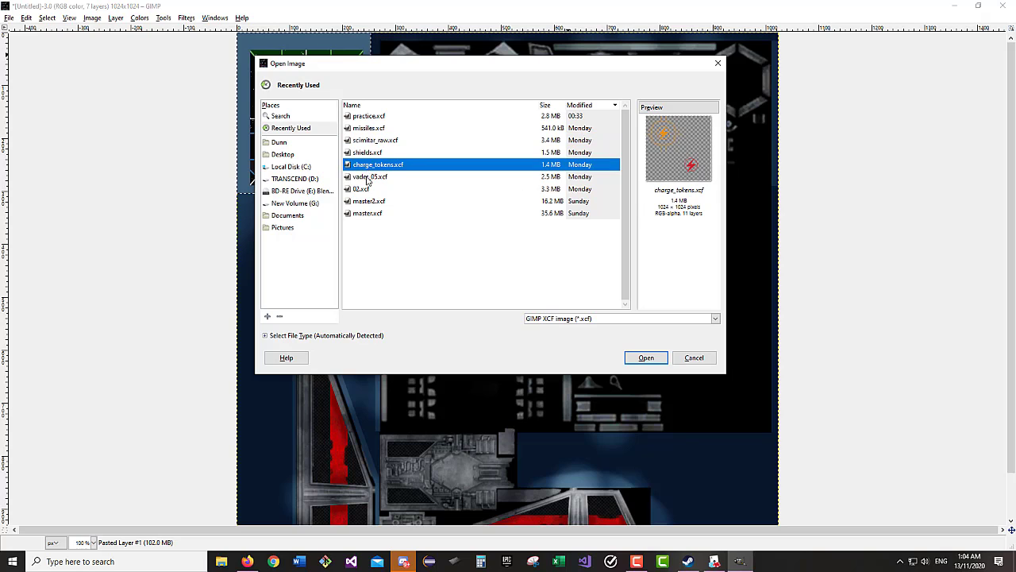
pyautogui.click(368, 181)
pyautogui.click(640, 362)
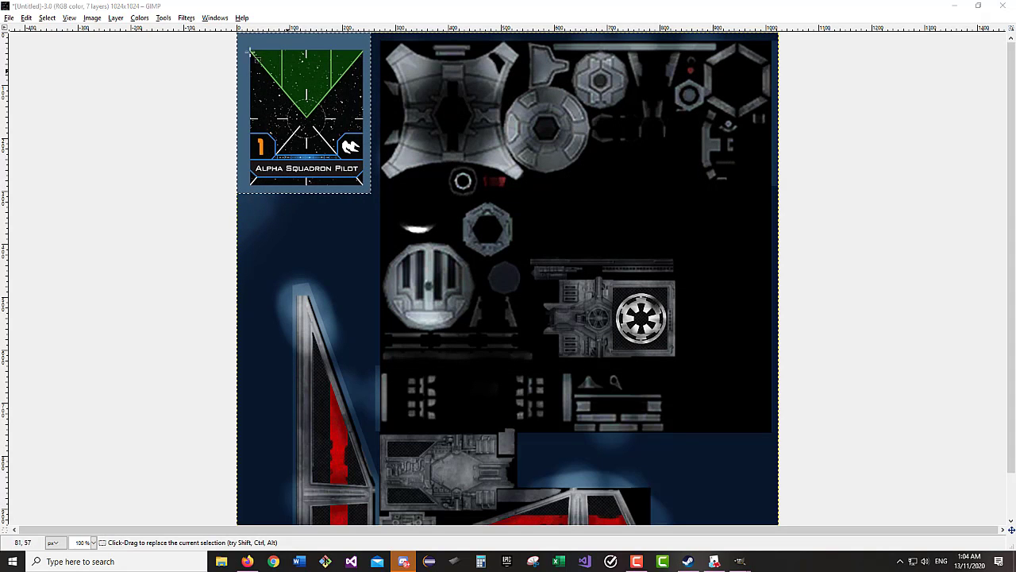
# - Bring up the vader_05.xcf image with the docks and move its window clear of the layer list
pyautogui.click(215, 18)
pyautogui.click(267, 77)
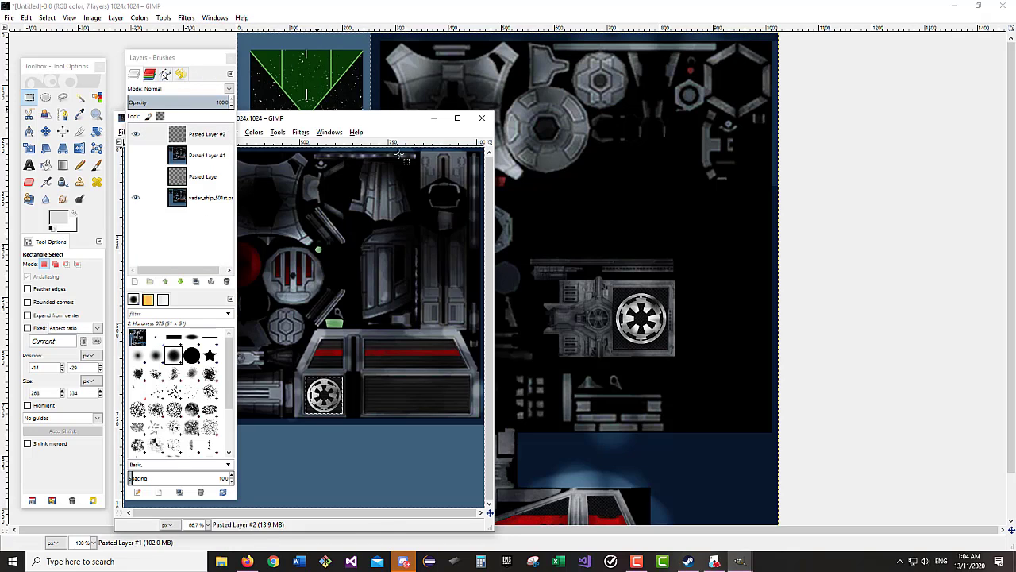
pyautogui.moveTo(381, 125); pyautogui.dragTo(593, 79)
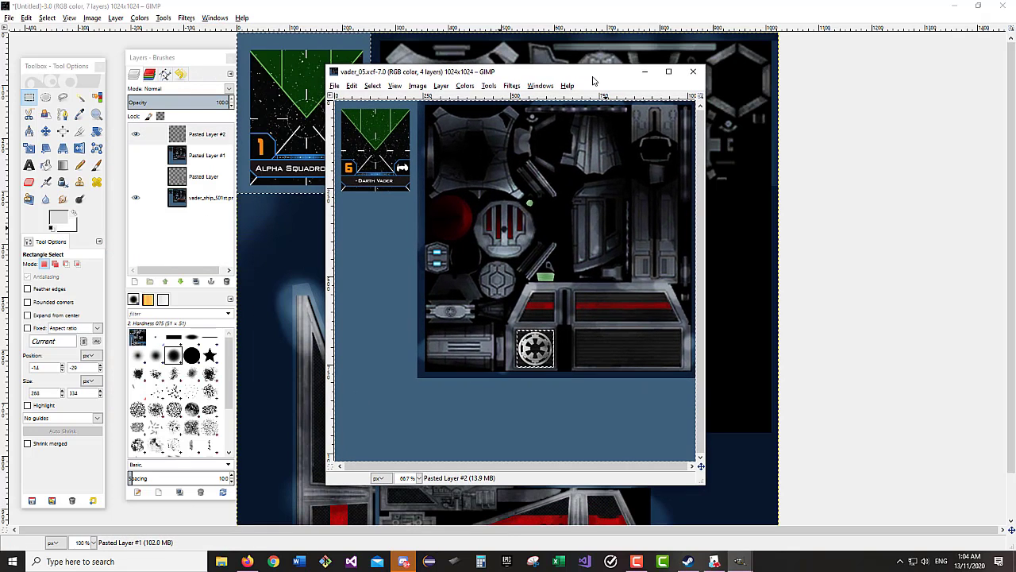
# - Toggle layer visibility in vader_05.xcf to examine its layers, and close the image discarding the changes
pyautogui.click(133, 135)
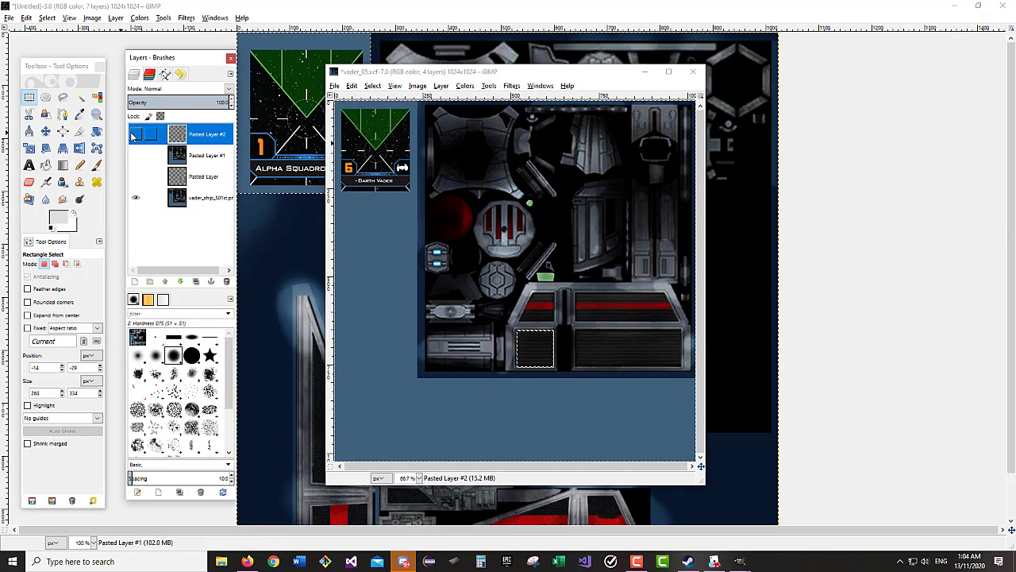
pyautogui.click(136, 197)
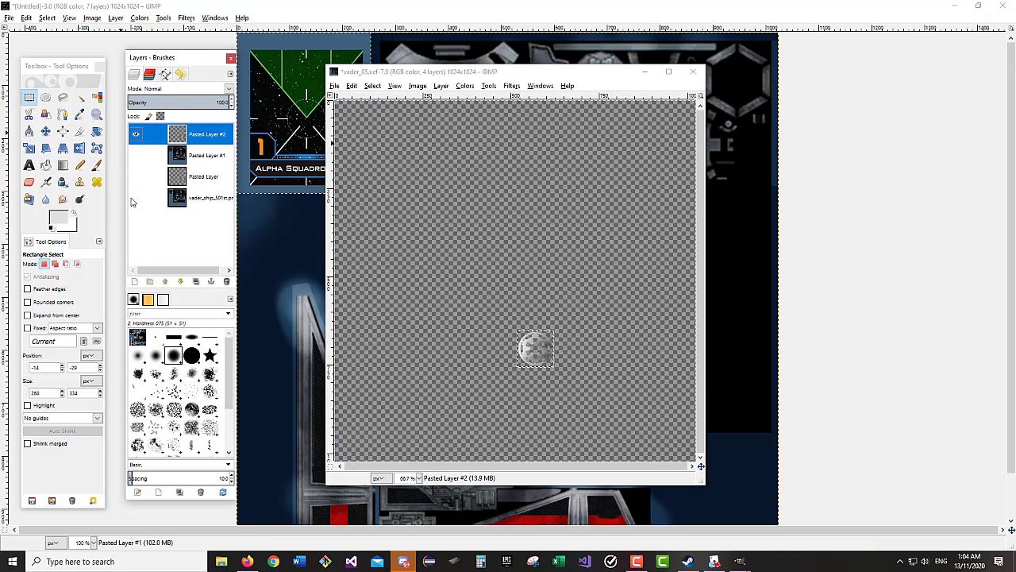
pyautogui.click(136, 197)
pyautogui.click(136, 158)
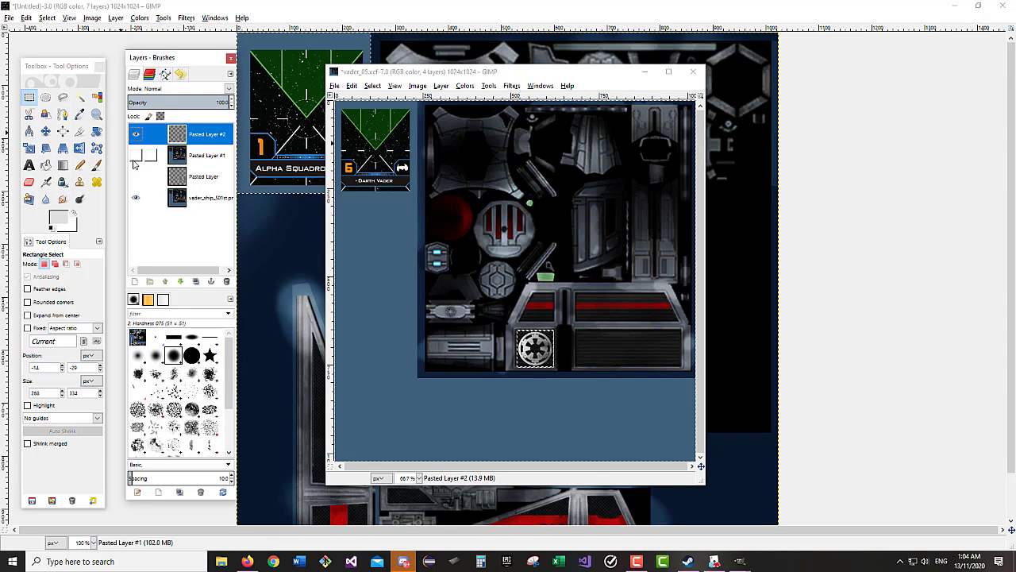
pyautogui.click(692, 71)
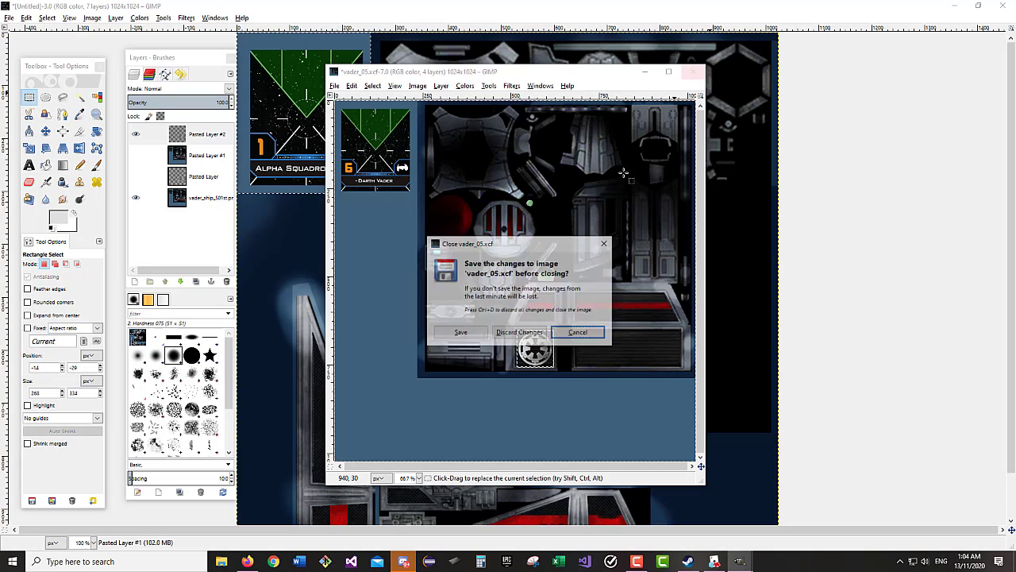
pyautogui.click(539, 331)
# - Open vader_redraw.xcf, bring it up with the docks, and move its window clear of the layer list
pyautogui.click(9, 19)
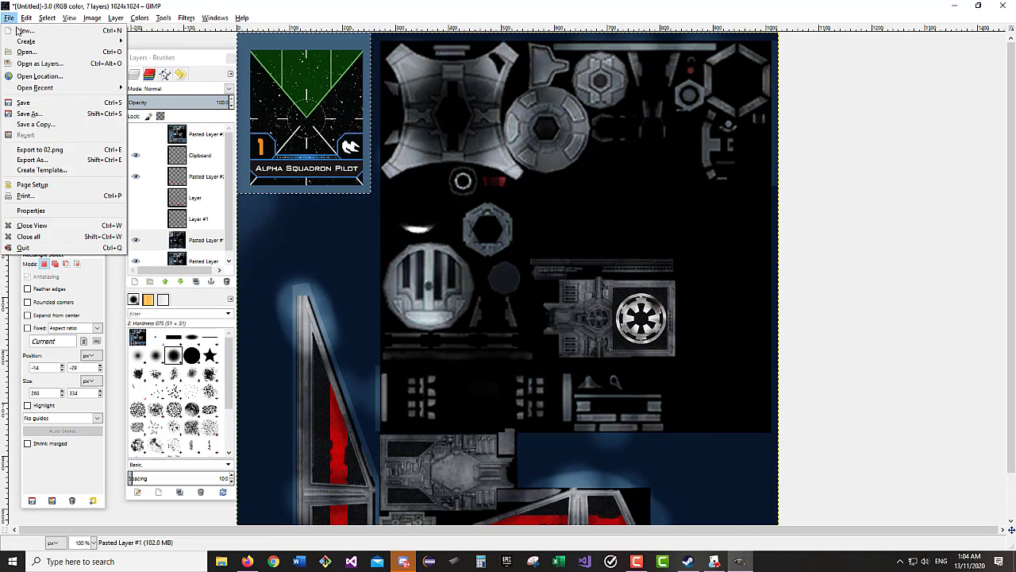
pyautogui.click(32, 51)
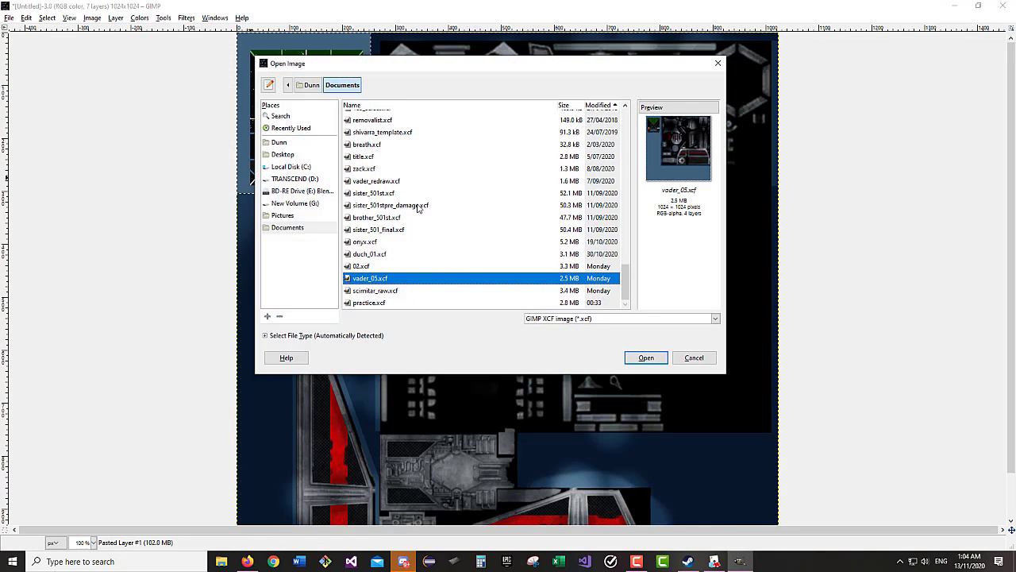
pyautogui.click(404, 183)
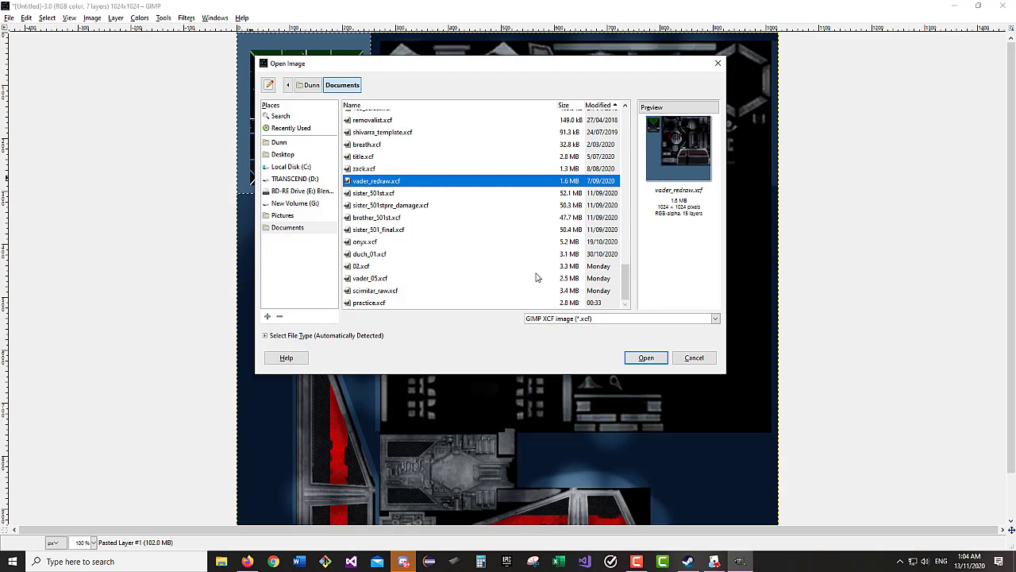
pyautogui.click(646, 357)
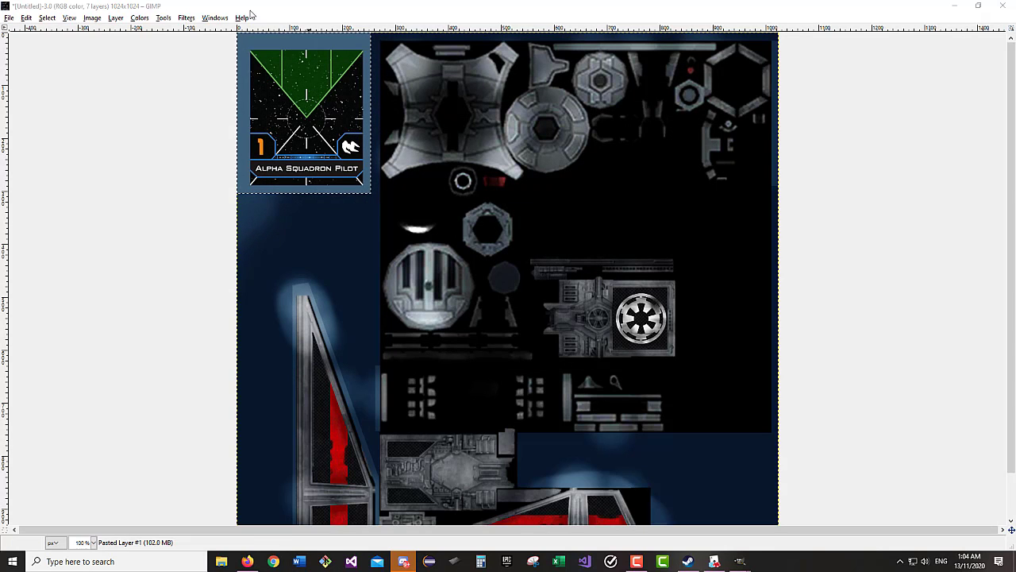
pyautogui.click(215, 17)
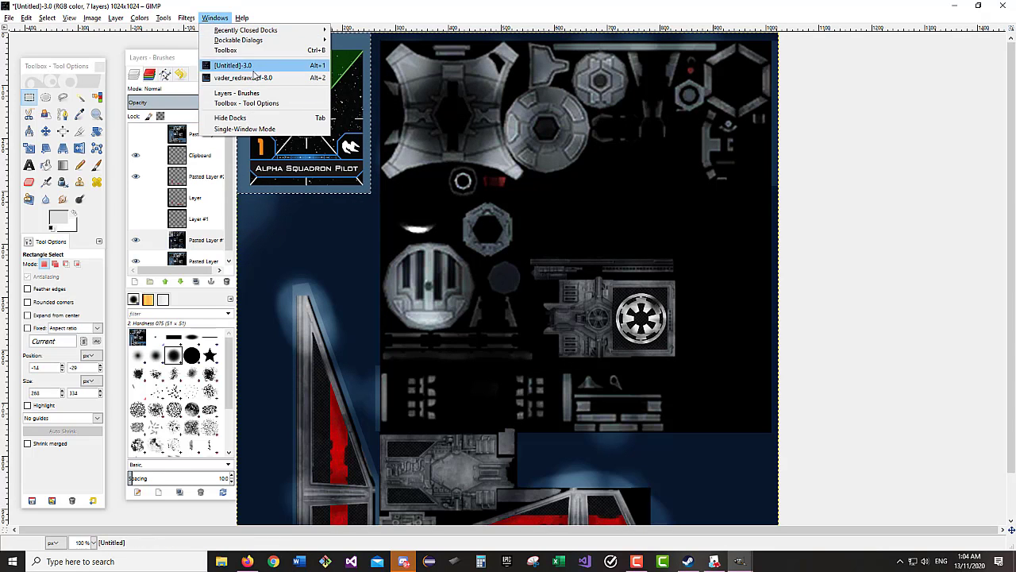
pyautogui.click(243, 78)
pyautogui.moveTo(262, 21); pyautogui.dragTo(581, 57)
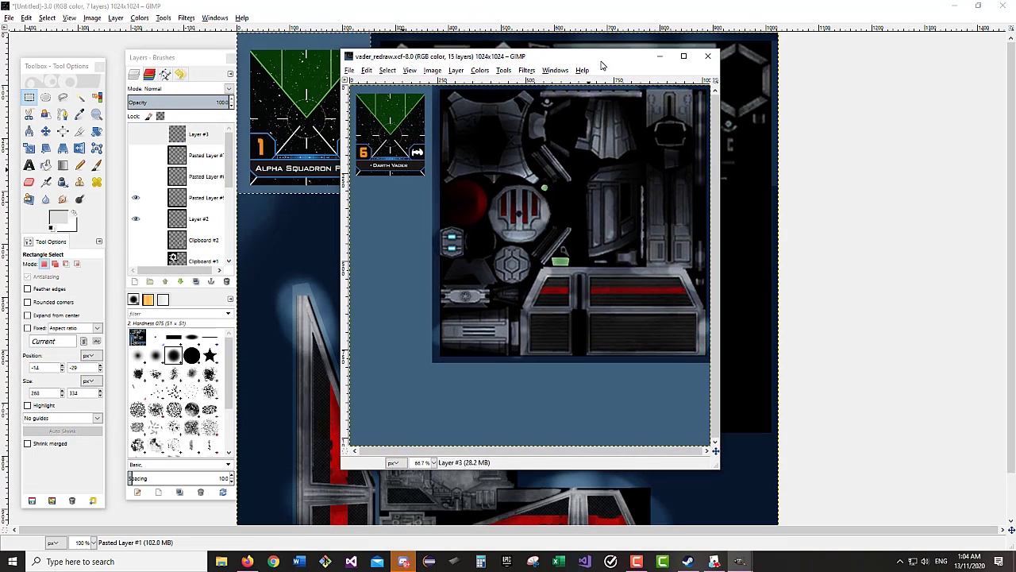
# - Find the layer with the hatch's red window stripes in vader_redraw.xcf and copy it into the untitled ship texture
pyautogui.click(135, 199)
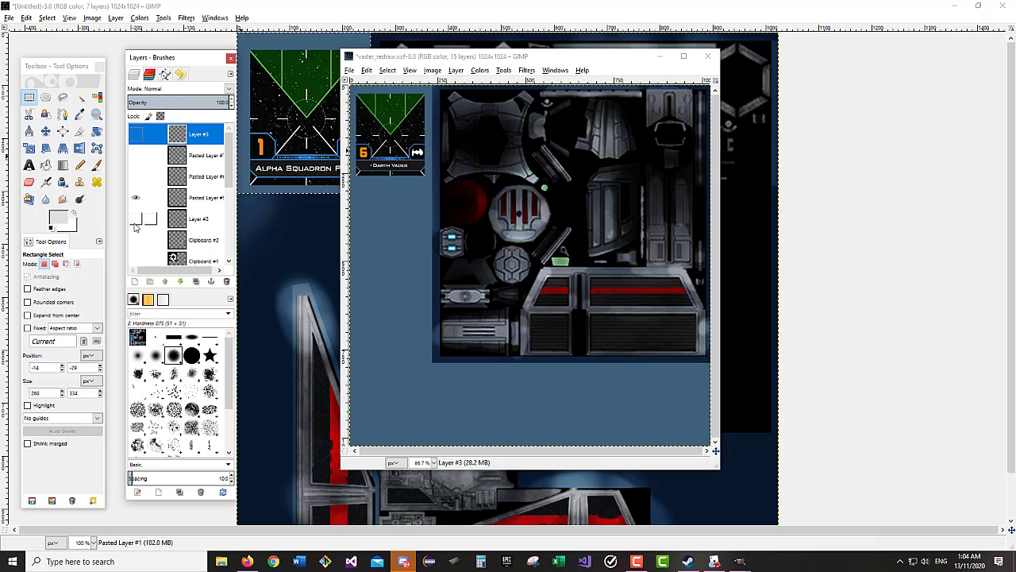
pyautogui.scroll(-3, 178, 199)
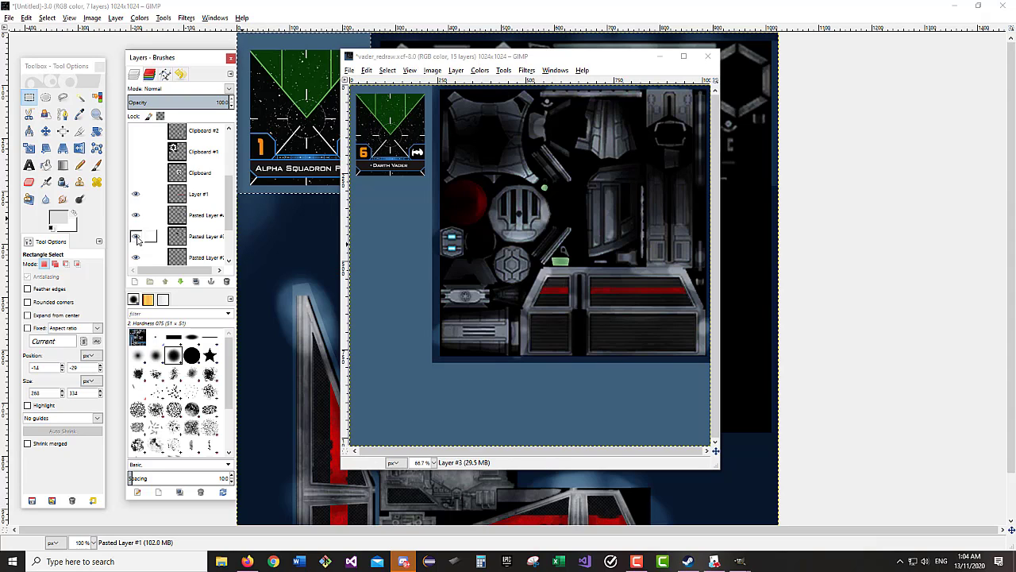
pyautogui.click(190, 236)
pyautogui.hotkey('ctrl', 'c')
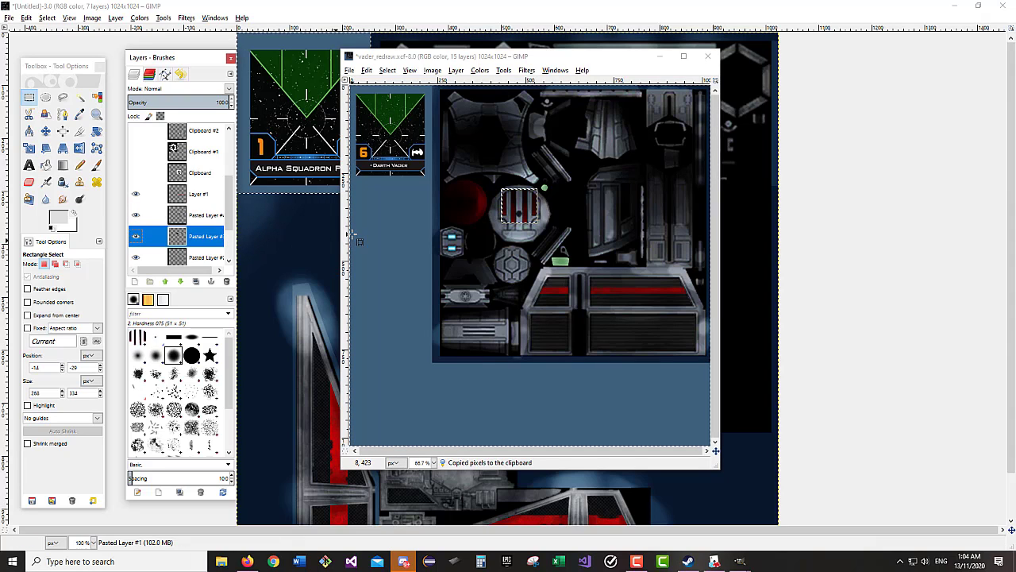
pyautogui.click(568, 273)
pyautogui.hotkey('ctrl', 'v')
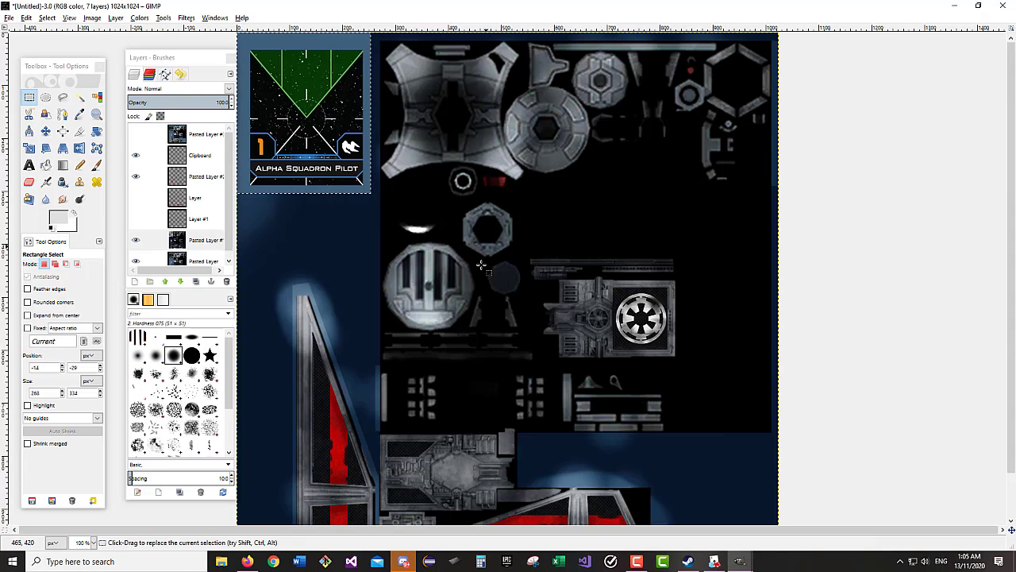
# - Move the pasted red stripes onto the window slots of the large round hatch and align them precisely
pyautogui.click(45, 131)
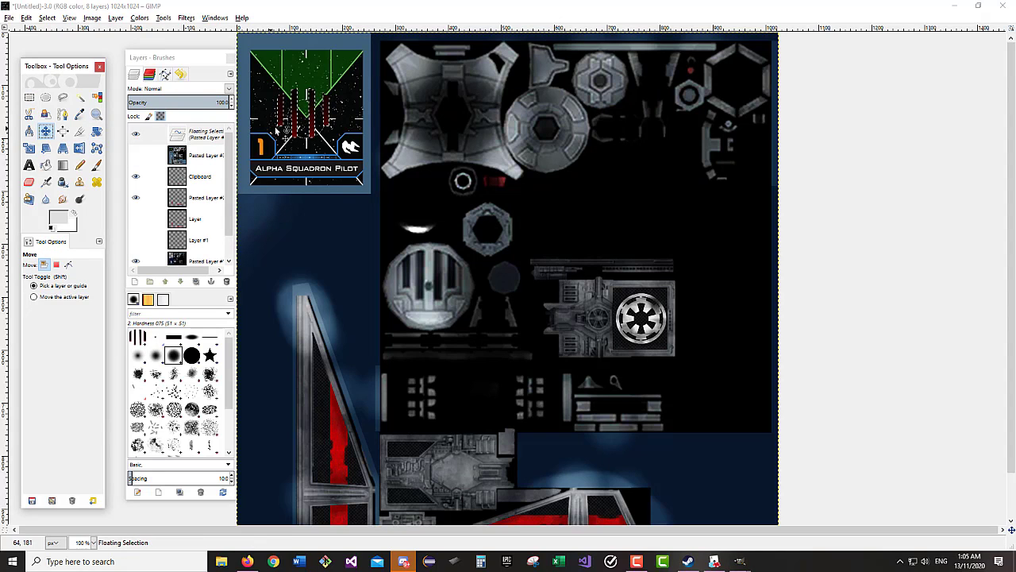
pyautogui.moveTo(311, 123); pyautogui.dragTo(438, 282)
pyautogui.scroll(4, 438, 283)
pyautogui.moveTo(347, 241); pyautogui.dragTo(347, 243)
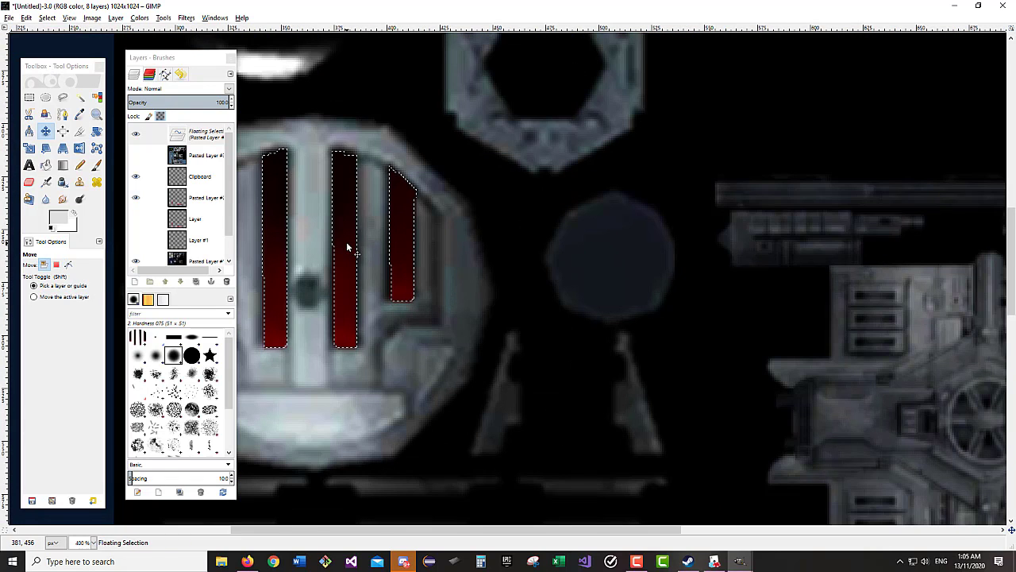
pyautogui.scroll(-1, 349, 242)
# - Return to vader_redraw.xcf, find the layer holding the dark red sphere by toggling visibility, and copy that layer
pyautogui.click(215, 18)
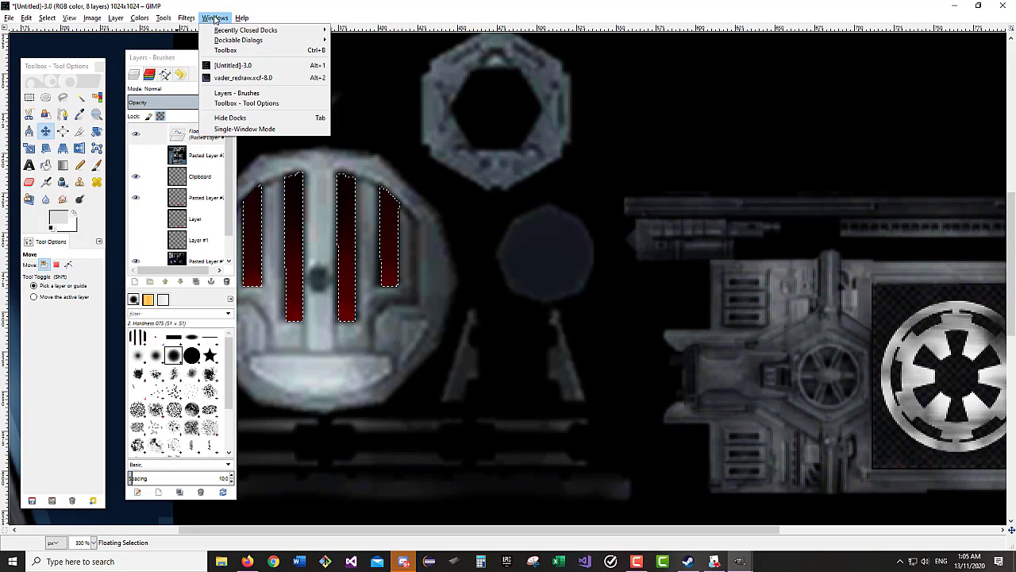
pyautogui.click(252, 78)
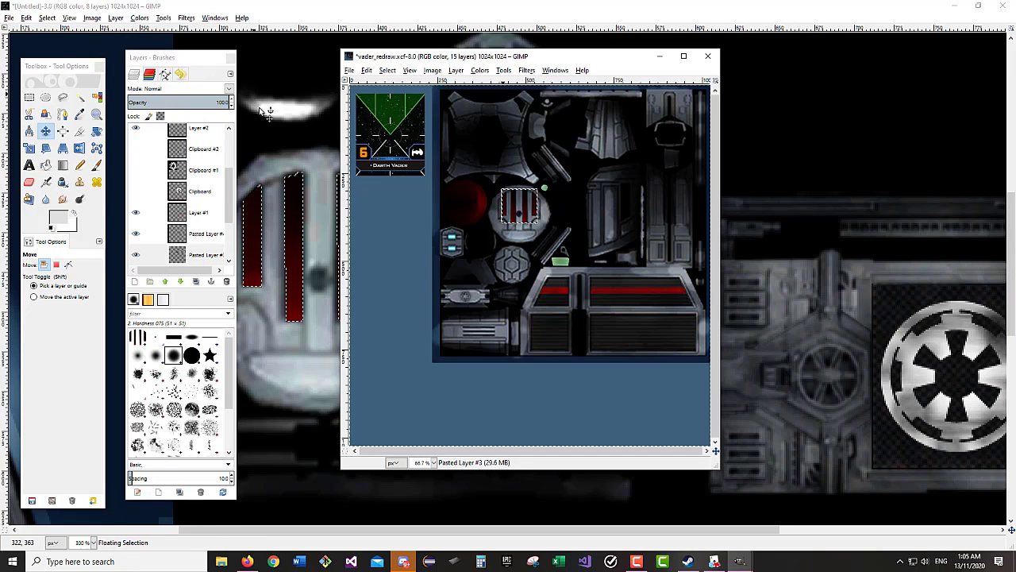
pyautogui.scroll(-2, 170, 225)
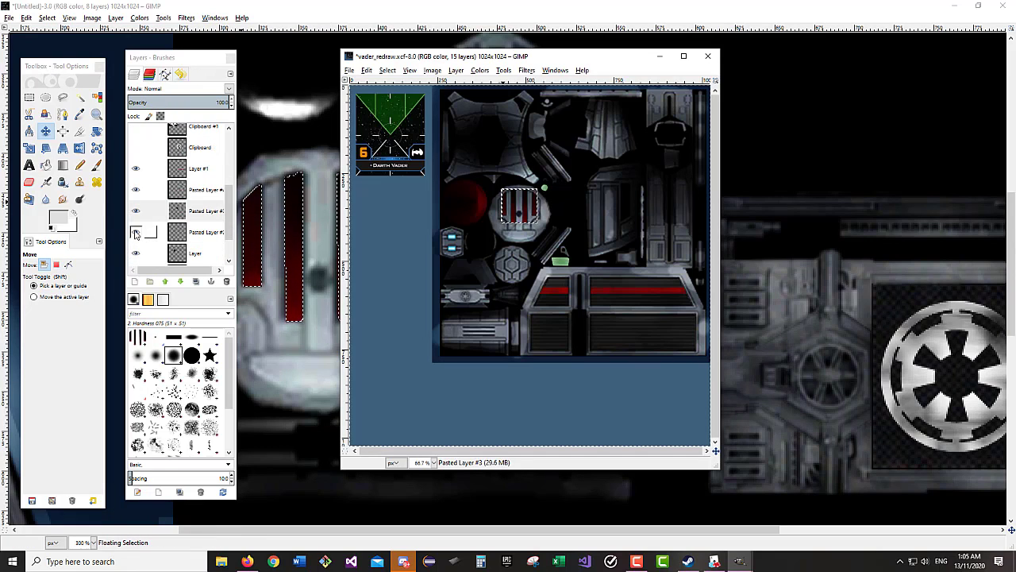
pyautogui.click(136, 233)
pyautogui.click(136, 233)
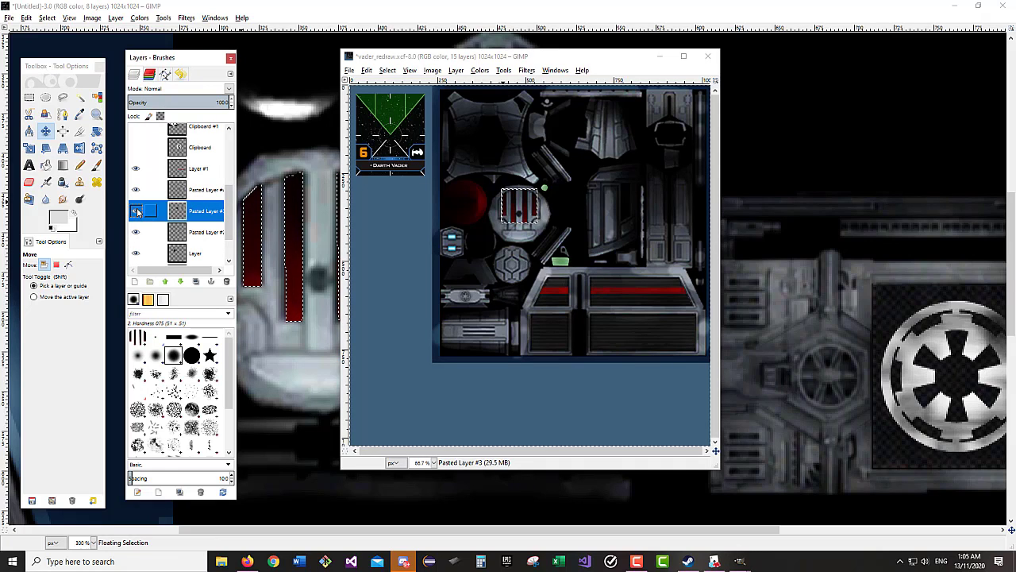
pyautogui.click(136, 254)
pyautogui.click(136, 254)
pyautogui.click(151, 254)
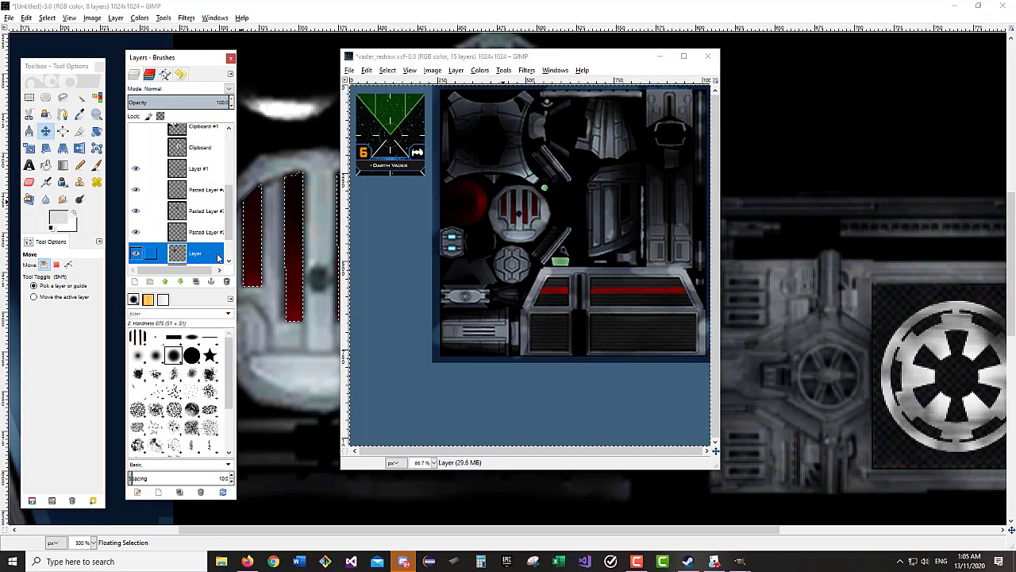
pyautogui.hotkey('ctrl', 'c')
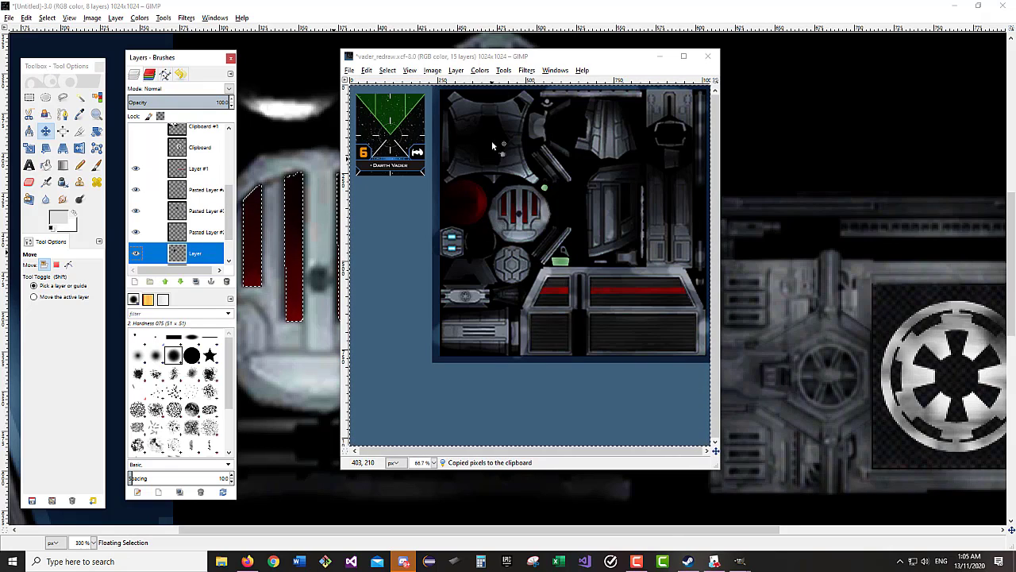
pyautogui.click(548, 206)
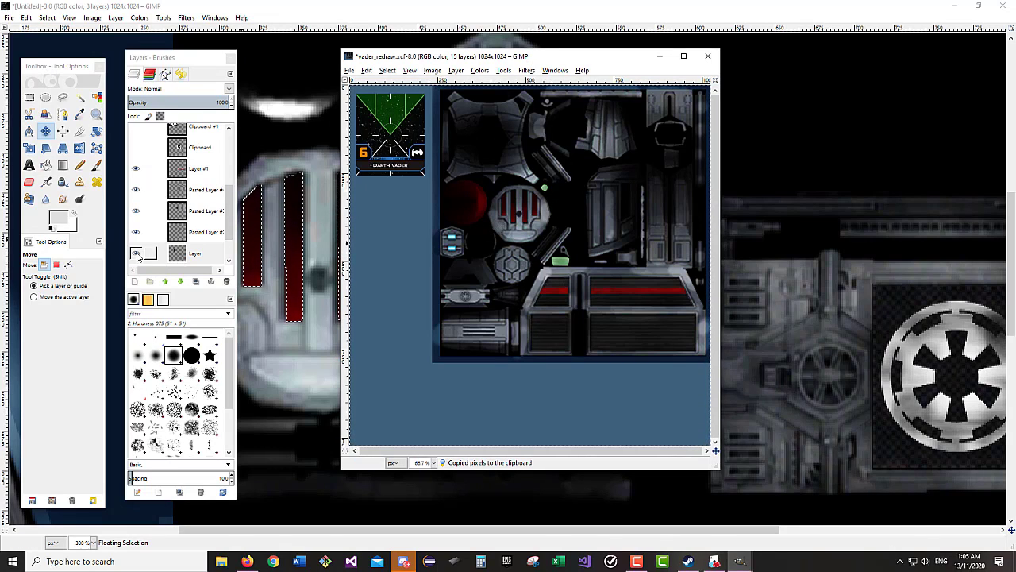
pyautogui.click(202, 254)
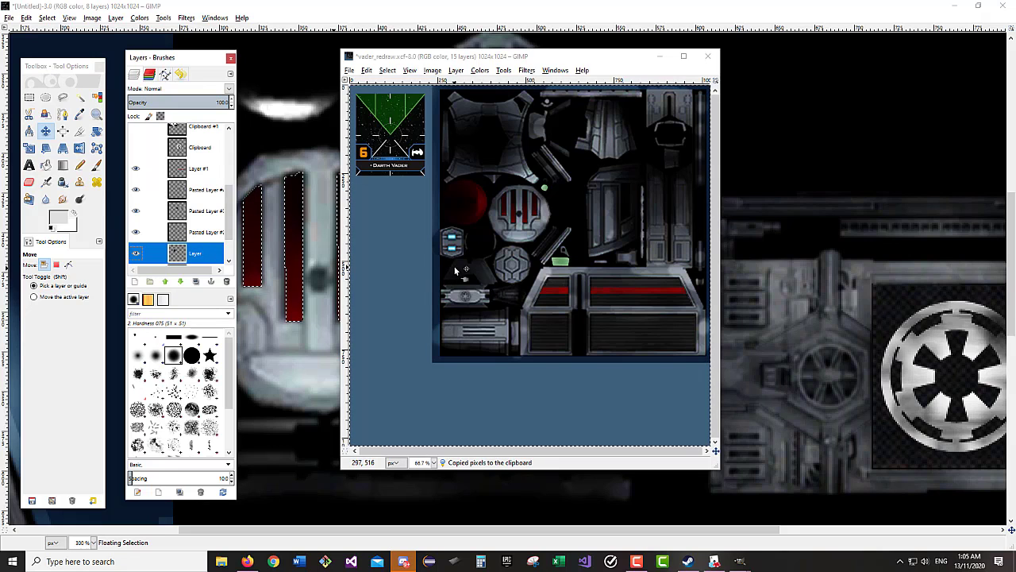
# - Paste the red sphere into the untitled ship texture at 100% zoom and convert the floating selection to a new layer
pyautogui.click(503, 8)
pyautogui.press('1')
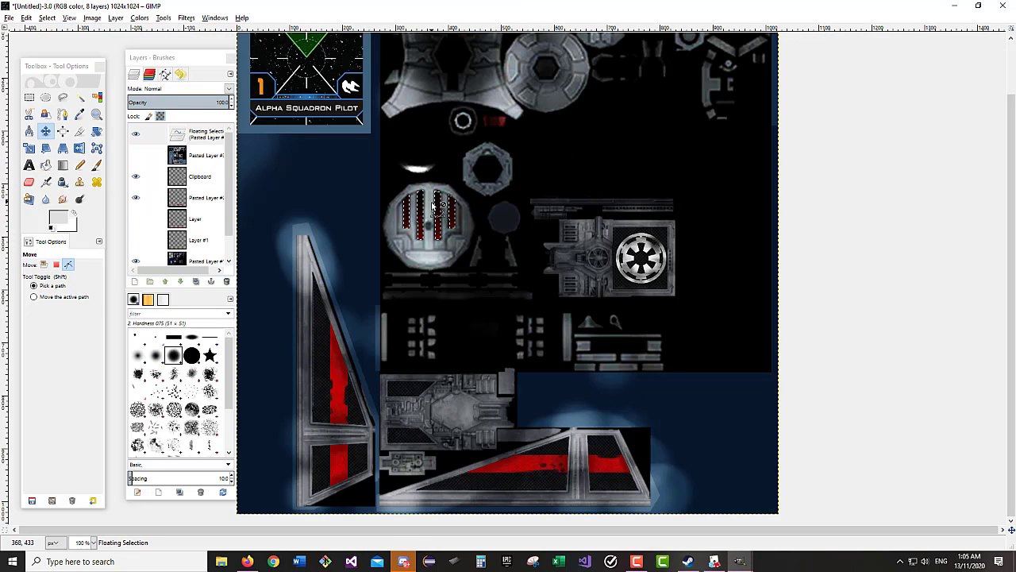
pyautogui.rightClick(202, 135)
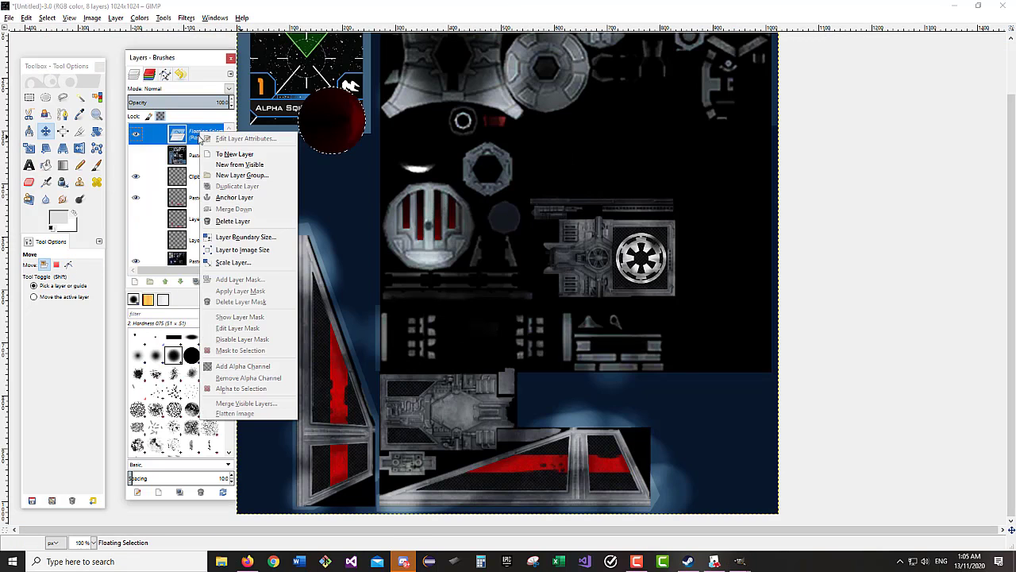
pyautogui.click(225, 155)
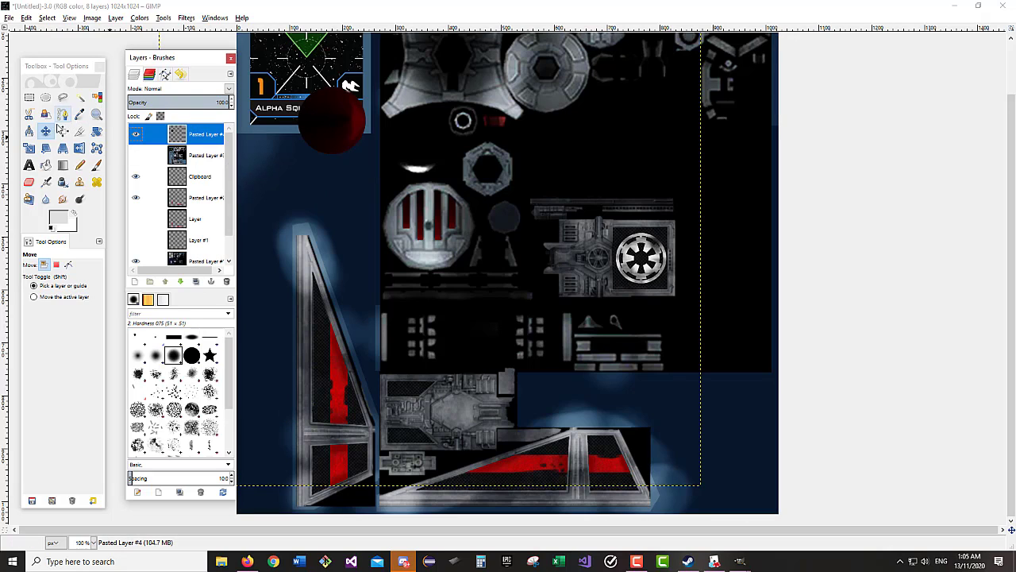
# - Move the red sphere layer off the pilot card toward the white crescent above the round hatch
pyautogui.scroll(3, 351, 139)
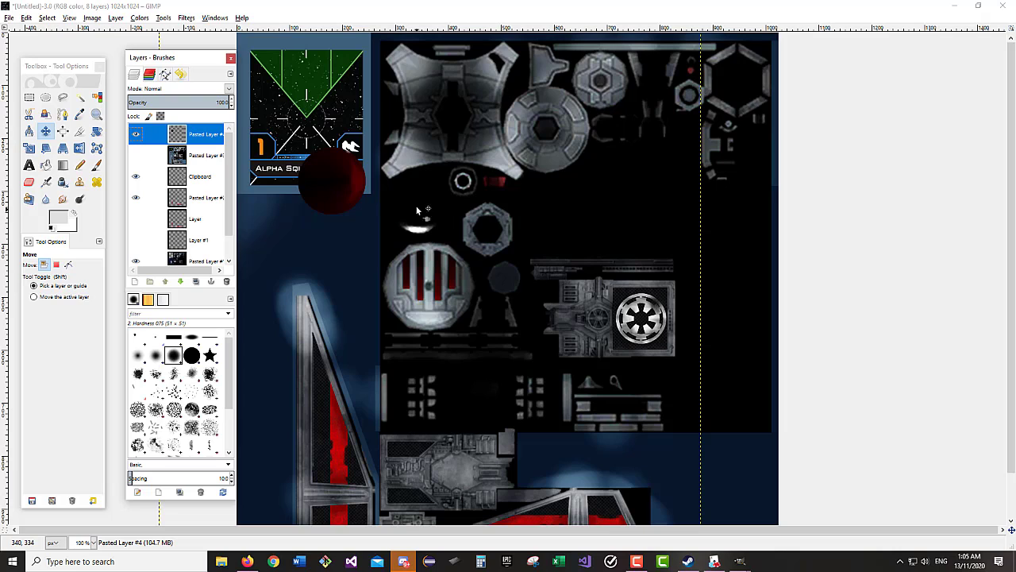
pyautogui.click(342, 189)
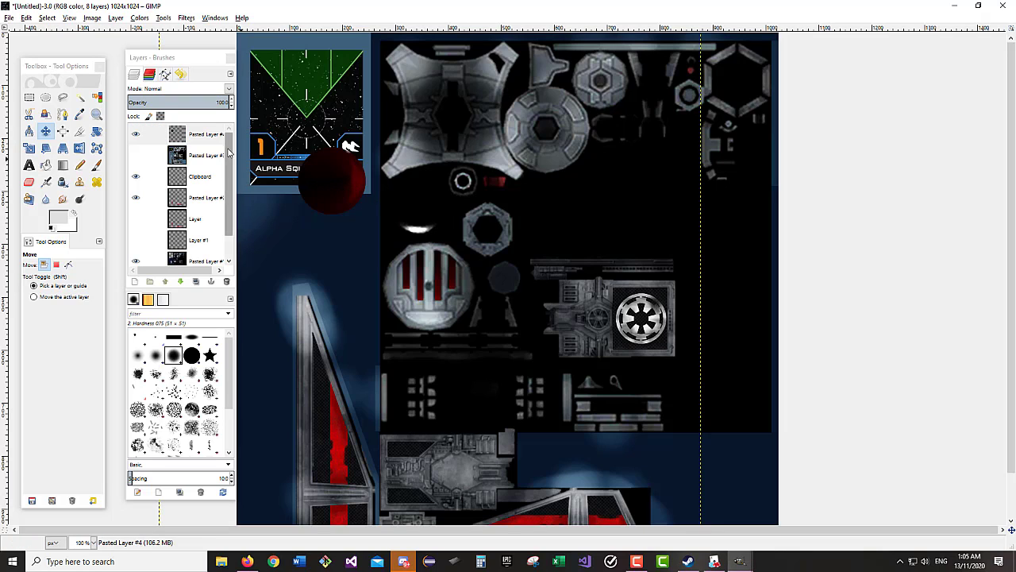
pyautogui.click(176, 134)
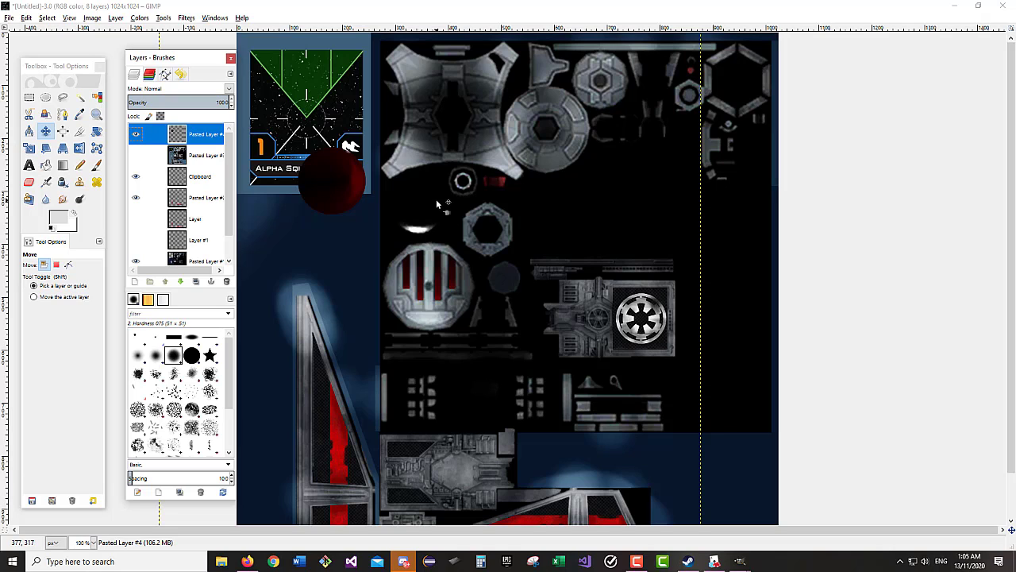
pyautogui.moveTo(332, 179); pyautogui.dragTo(419, 229)
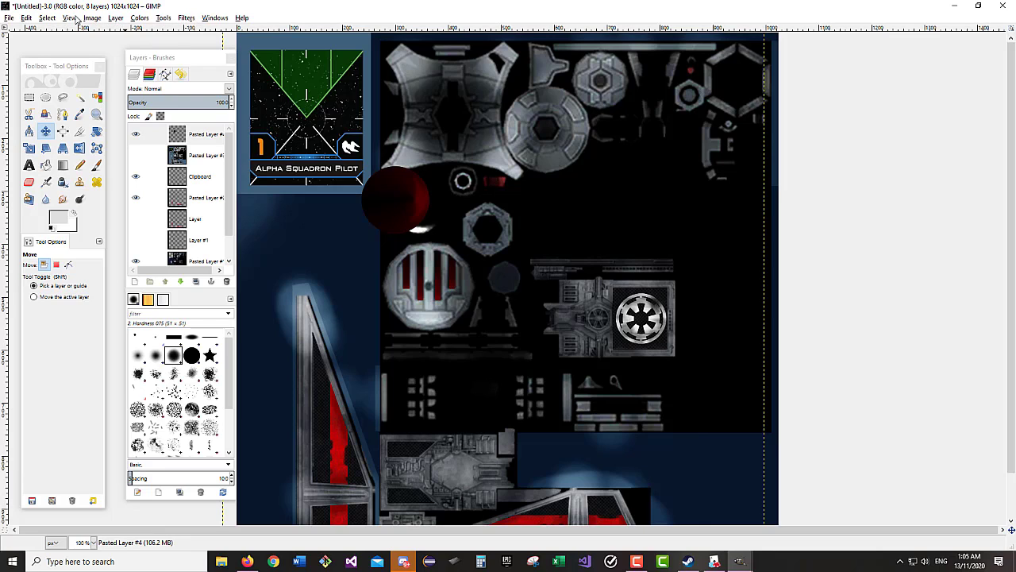
# - Rotate the red sphere layer 90° clockwise and move the sphere over the white crescent above the round hatch
pyautogui.click(114, 19)
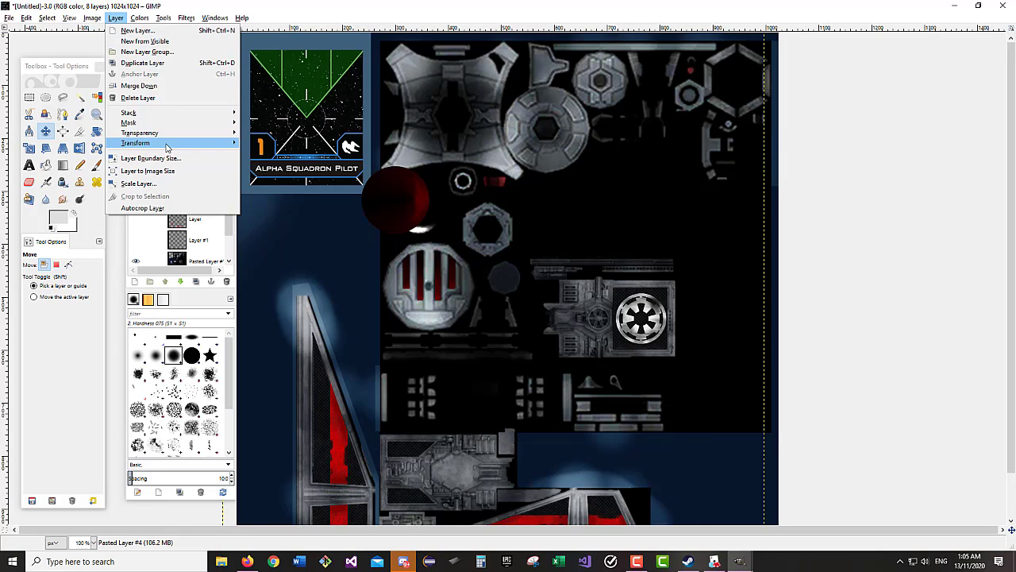
pyautogui.moveTo(168, 144)
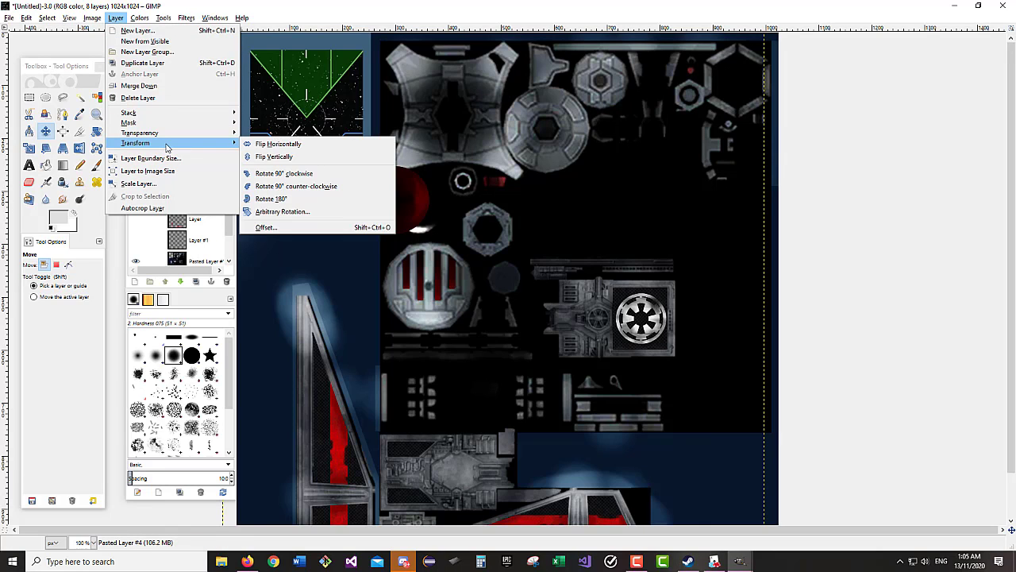
pyautogui.click(316, 174)
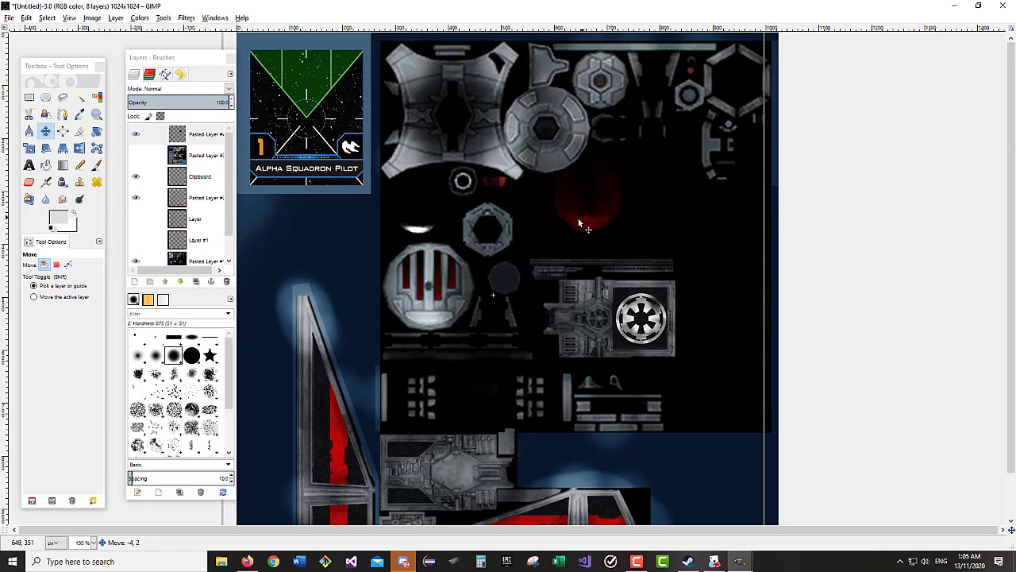
pyautogui.moveTo(579, 217); pyautogui.dragTo(415, 230)
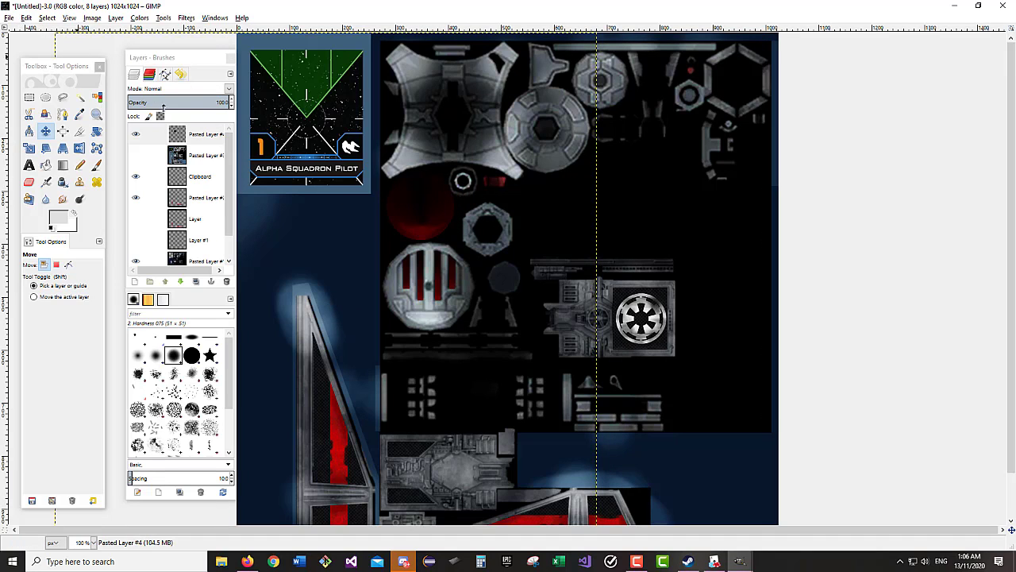
# - Save the image as alpha_squad_pilot.xcf in the Desktop's painting folder
pyautogui.click(10, 19)
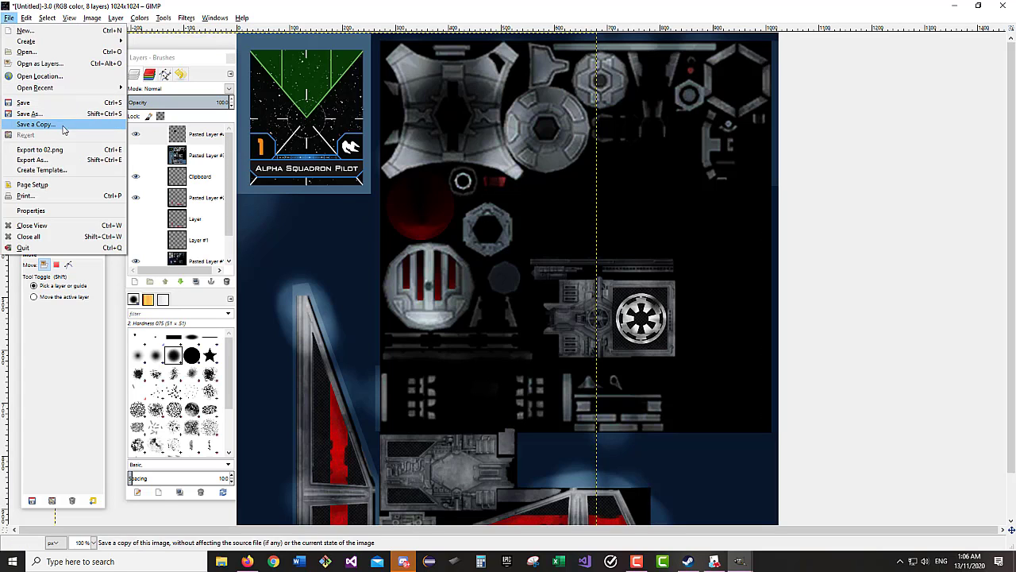
pyautogui.click(46, 116)
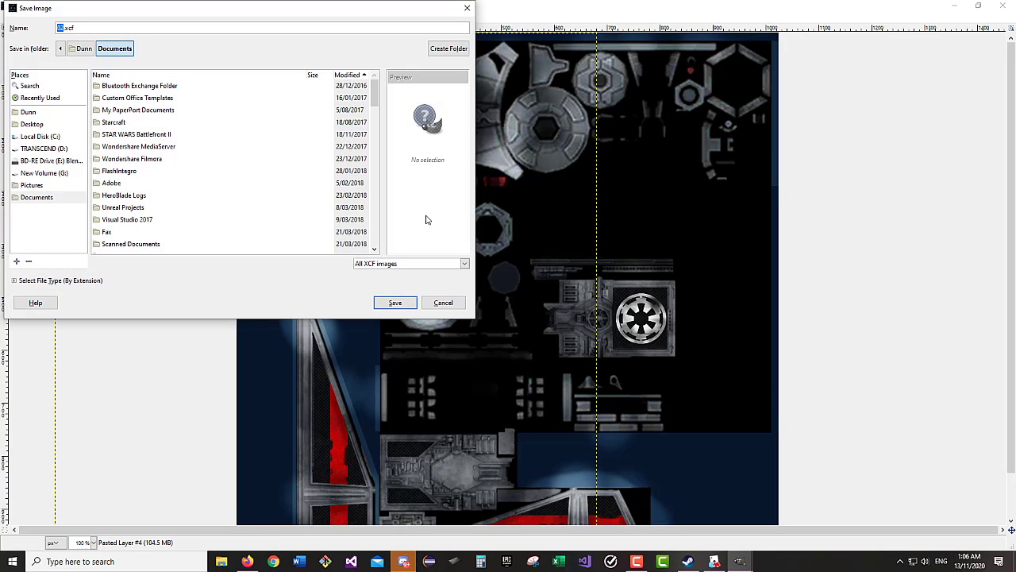
pyautogui.write('pha_squad_pilo')
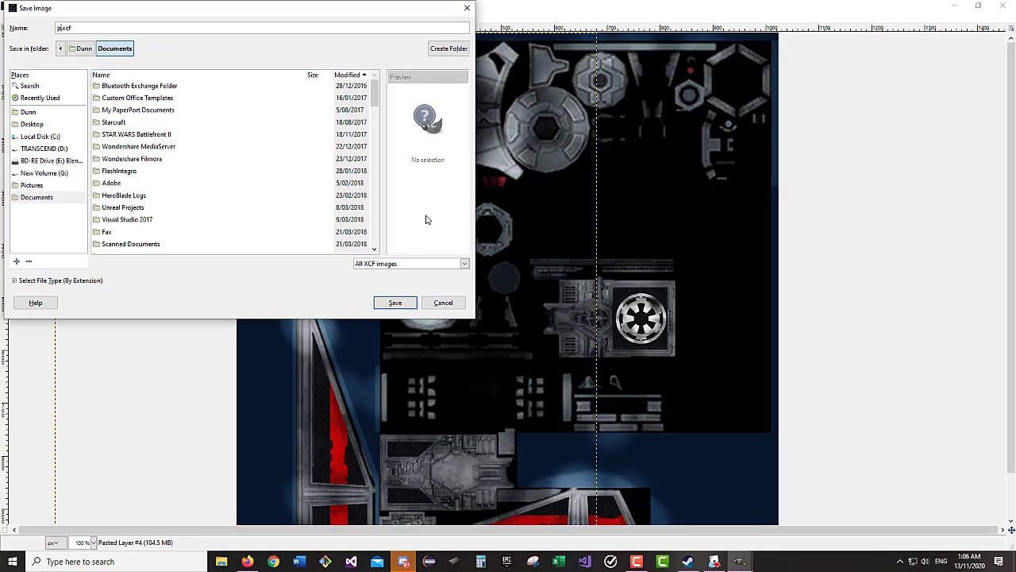
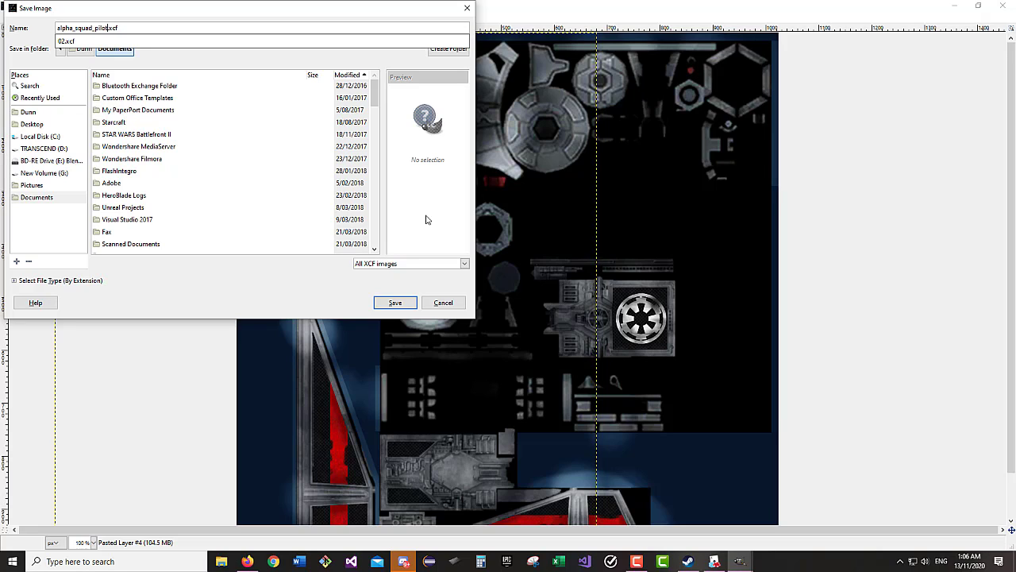
pyautogui.click(33, 125)
pyautogui.click(127, 121)
pyautogui.write('pain')
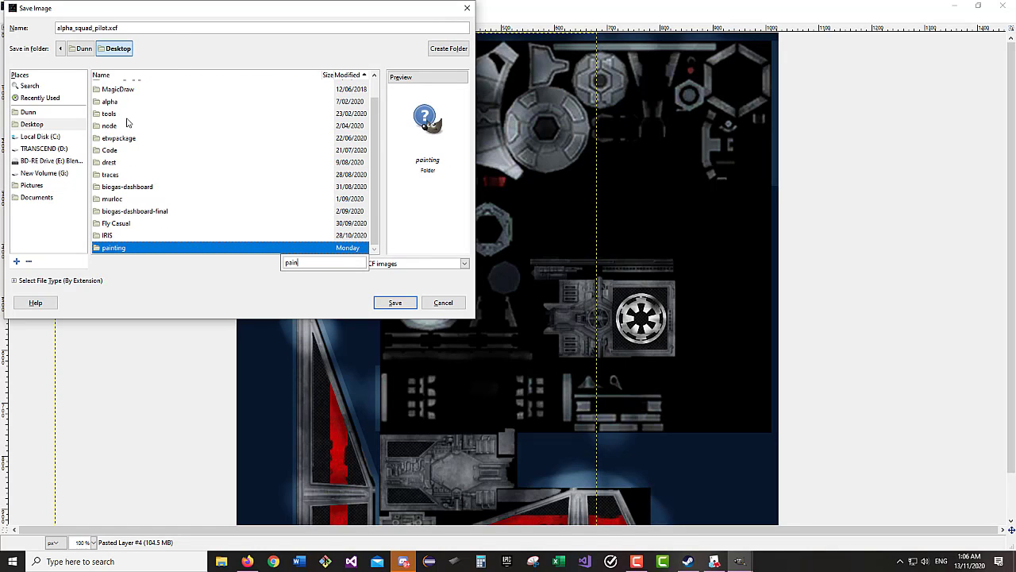
pyautogui.doubleClick(139, 248)
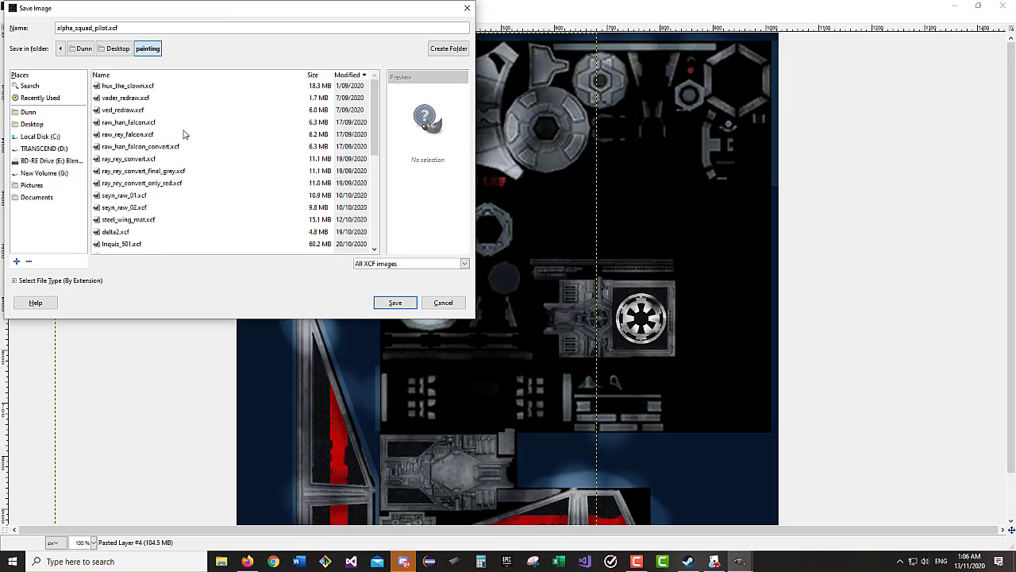
pyautogui.click(398, 305)
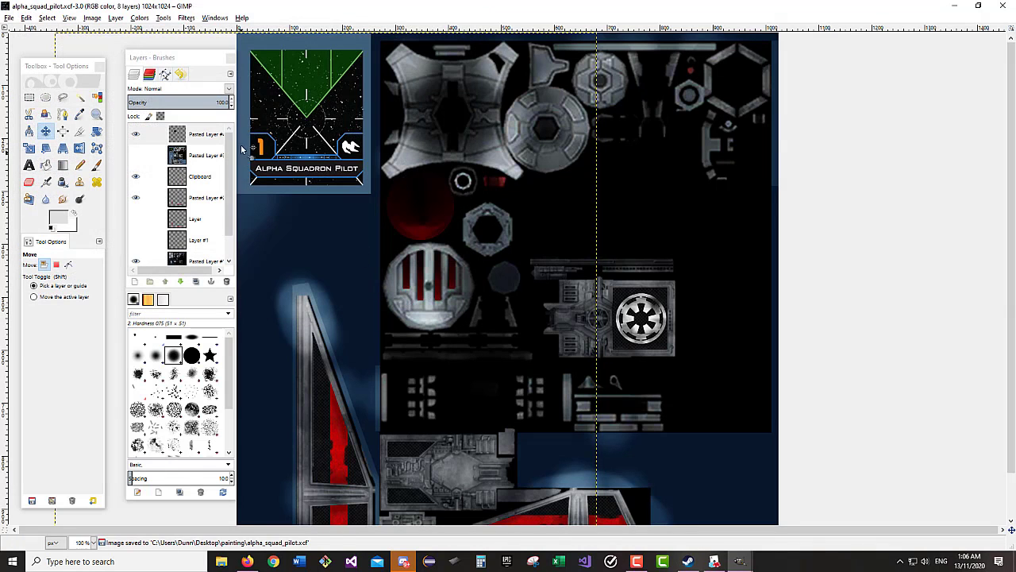
# - Export the texture as 001.png into the painting folder with the default PNG options
pyautogui.click(9, 17)
pyautogui.click(47, 155)
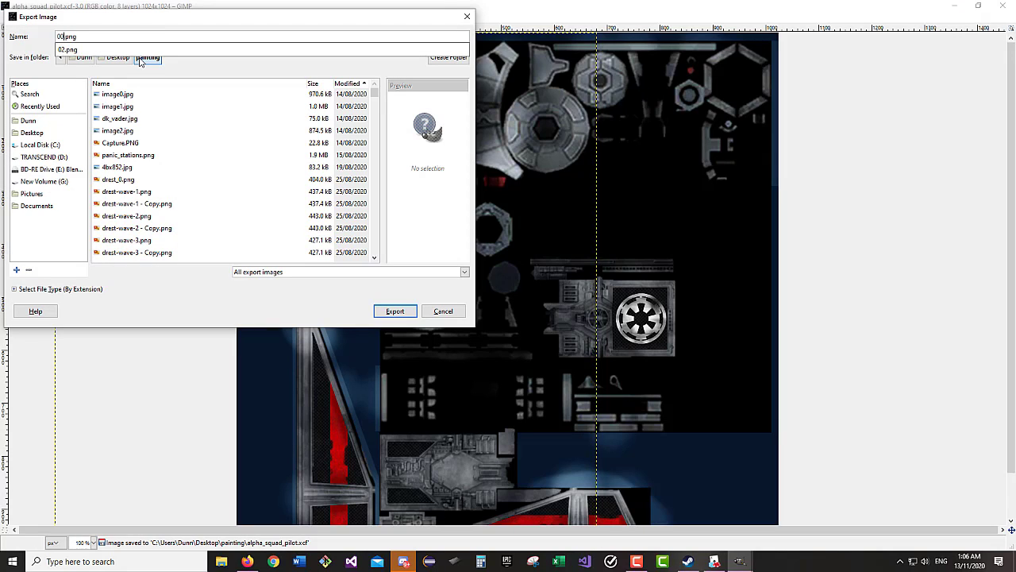
pyautogui.write('1')
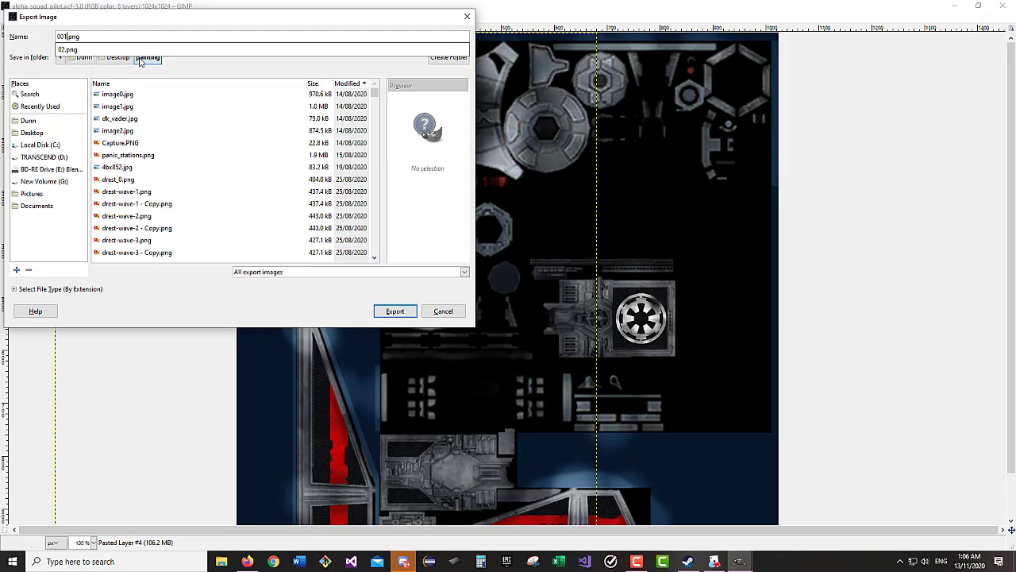
pyautogui.click(395, 312)
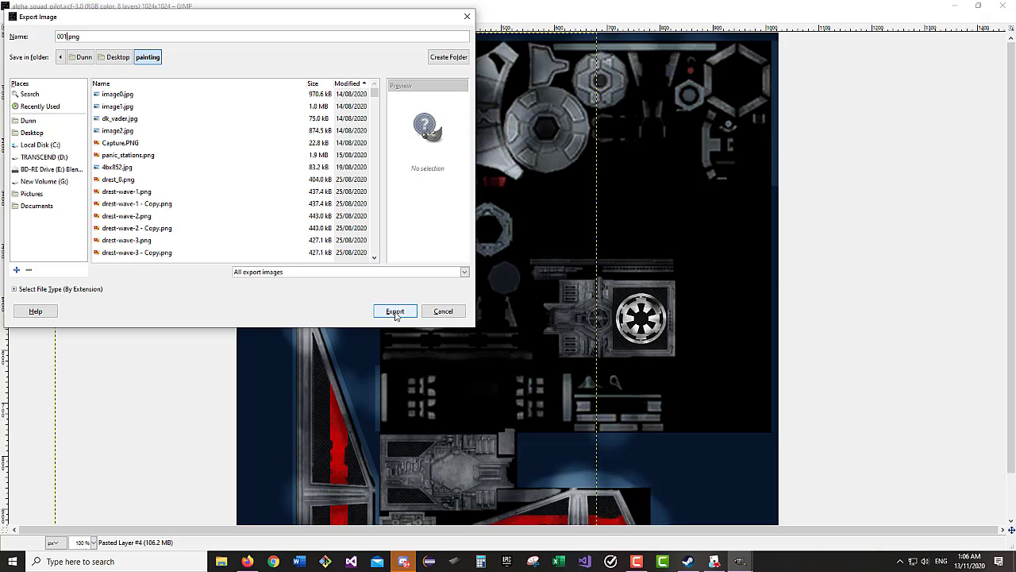
pyautogui.click(395, 312)
pyautogui.click(281, 219)
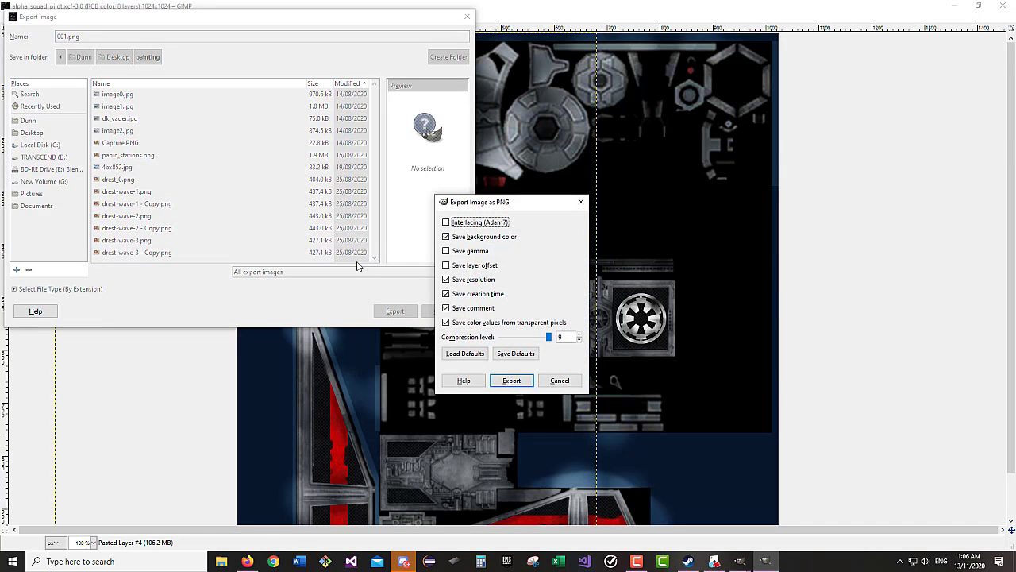
pyautogui.click(526, 385)
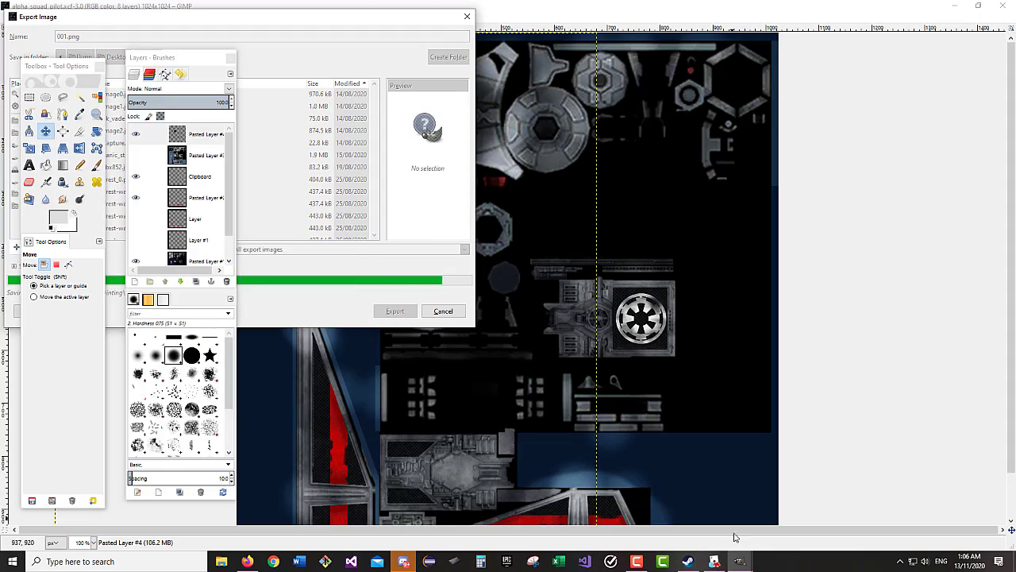
# - Switch to Tabletop Simulator to inspect the red-striped ships on the table, and return to the texture in GIMP
pyautogui.click(717, 562)
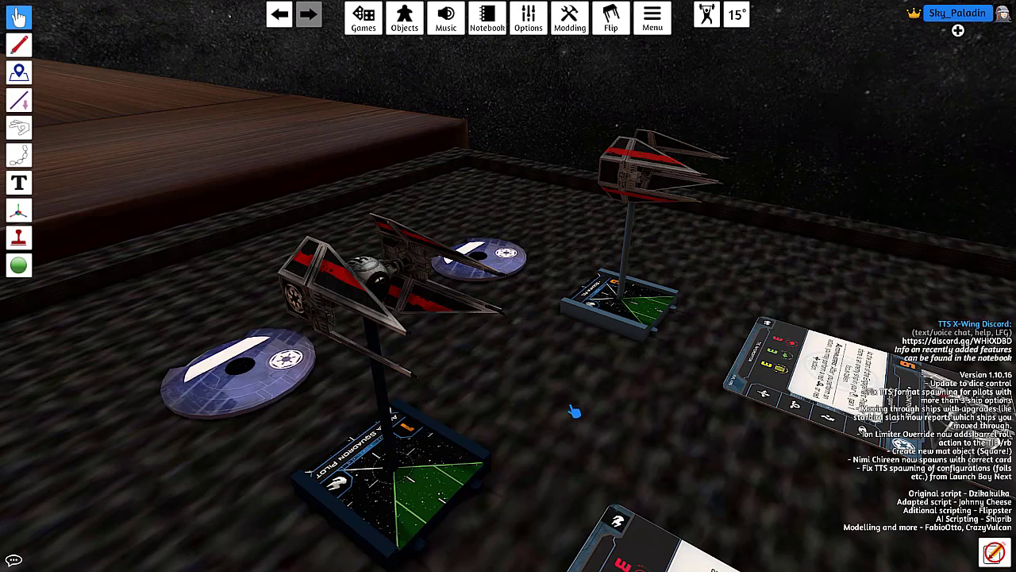
pyautogui.press('s')
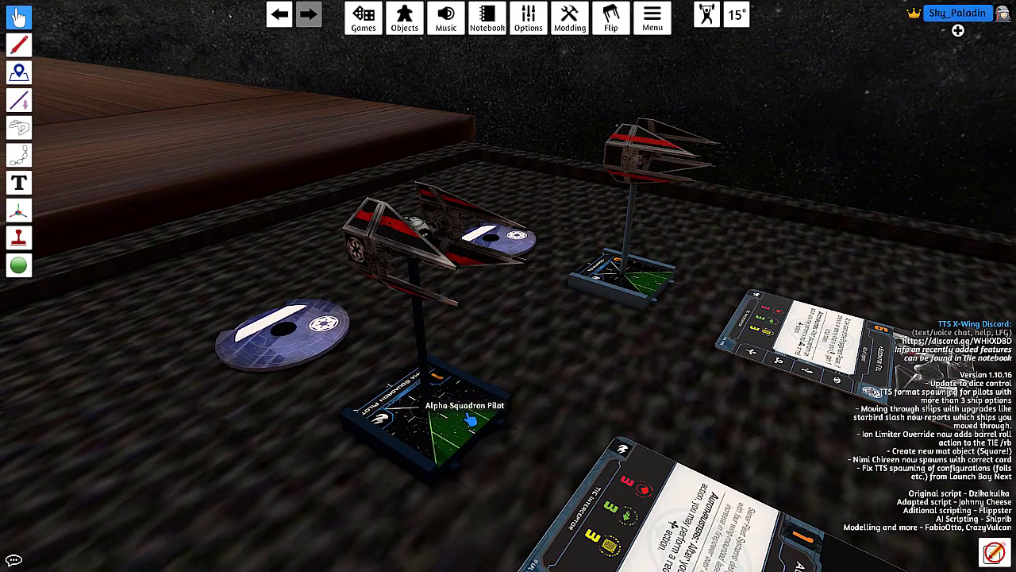
pyautogui.rightClick(568, 394)
pyautogui.press('d')
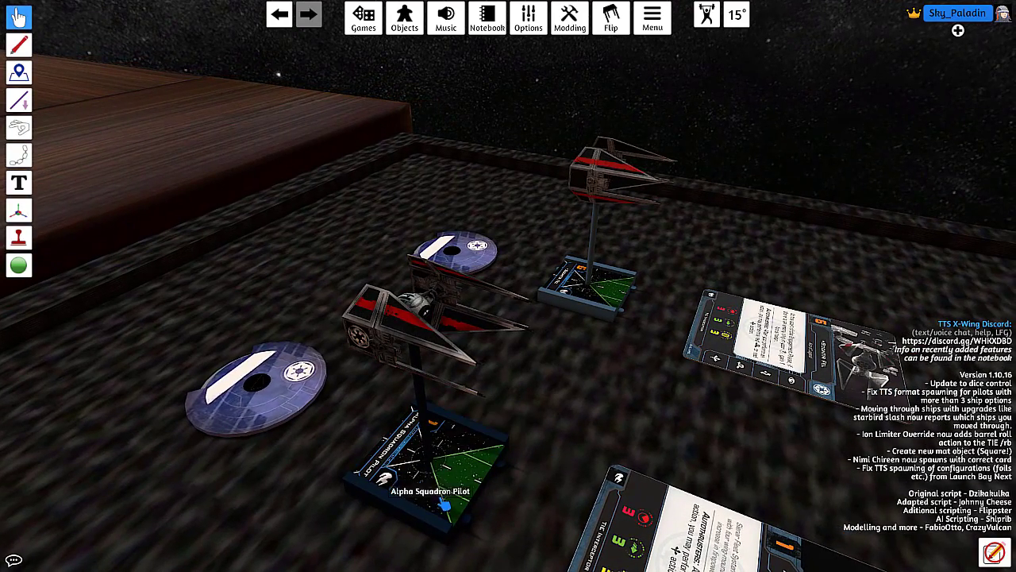
pyautogui.hotkey('alt', 'Tab')
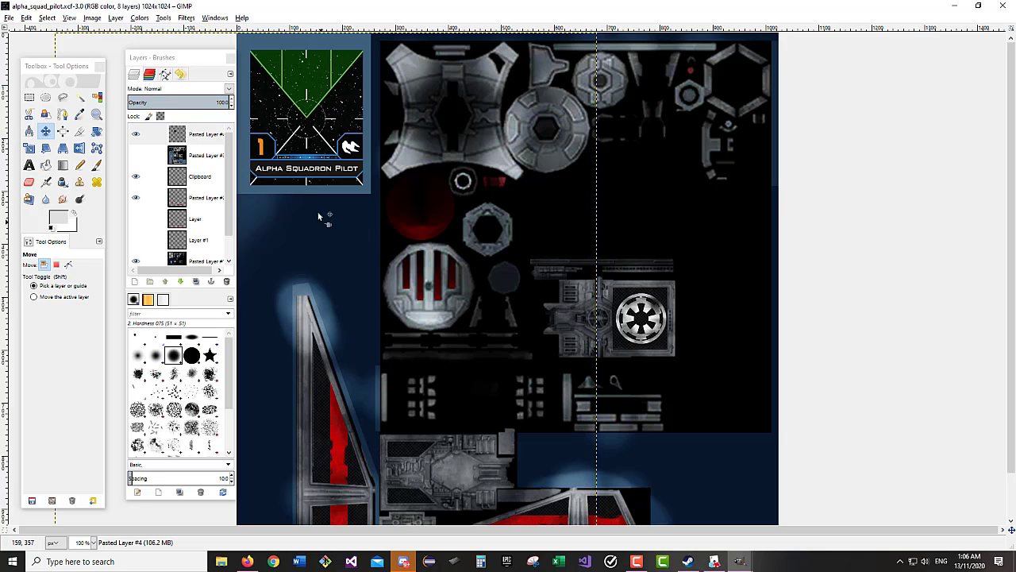
pyautogui.click(712, 560)
pyautogui.hotkey('alt', 'Tab')
# - On the Pasted Layer #1 layer, clear rectangular areas of dark-blue background beside and beneath the pilot card
pyautogui.scroll(-2, 401, 341)
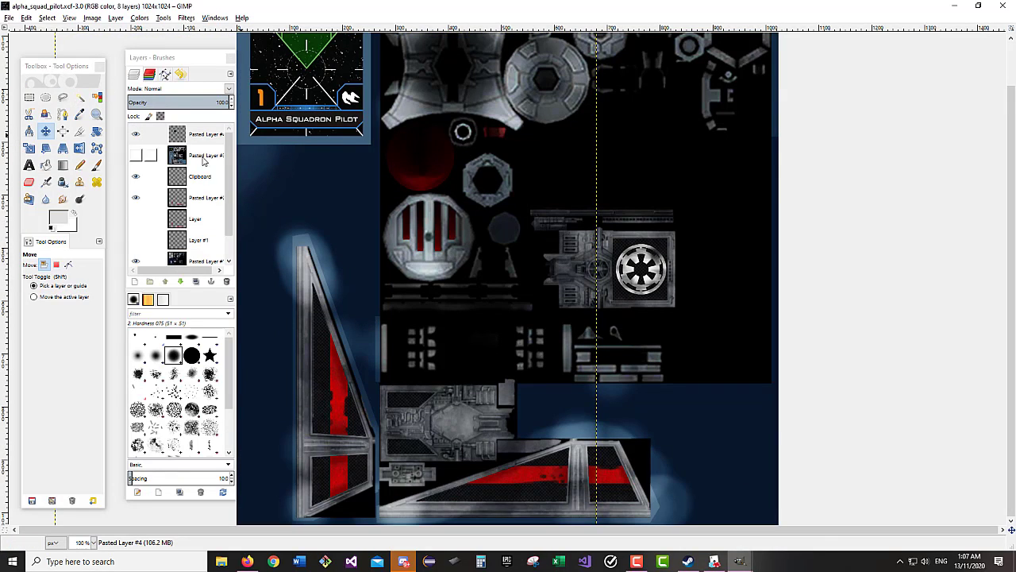
pyautogui.scroll(-1, 204, 167)
pyautogui.click(200, 235)
pyautogui.click(29, 97)
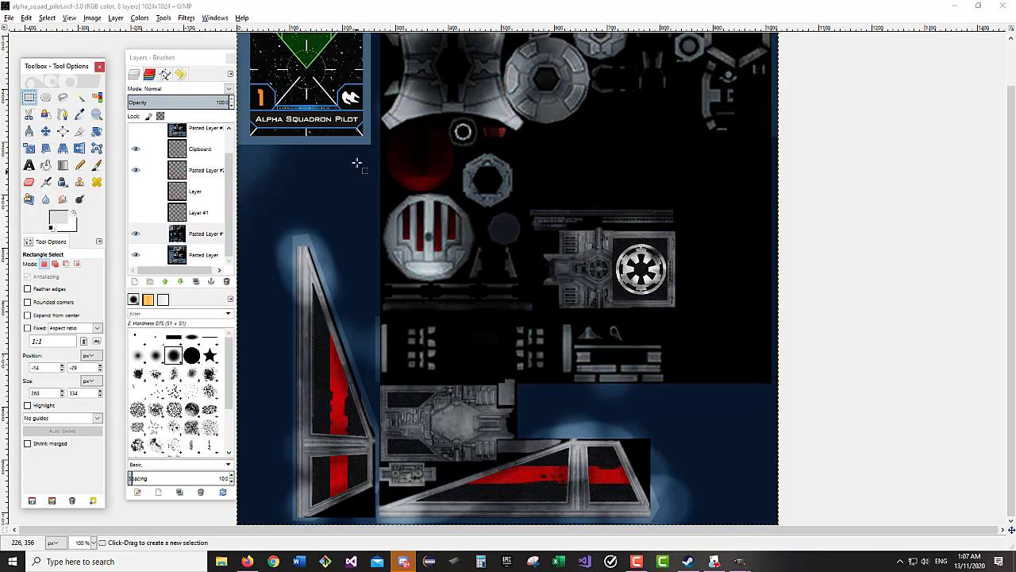
pyautogui.scroll(2, 373, 143)
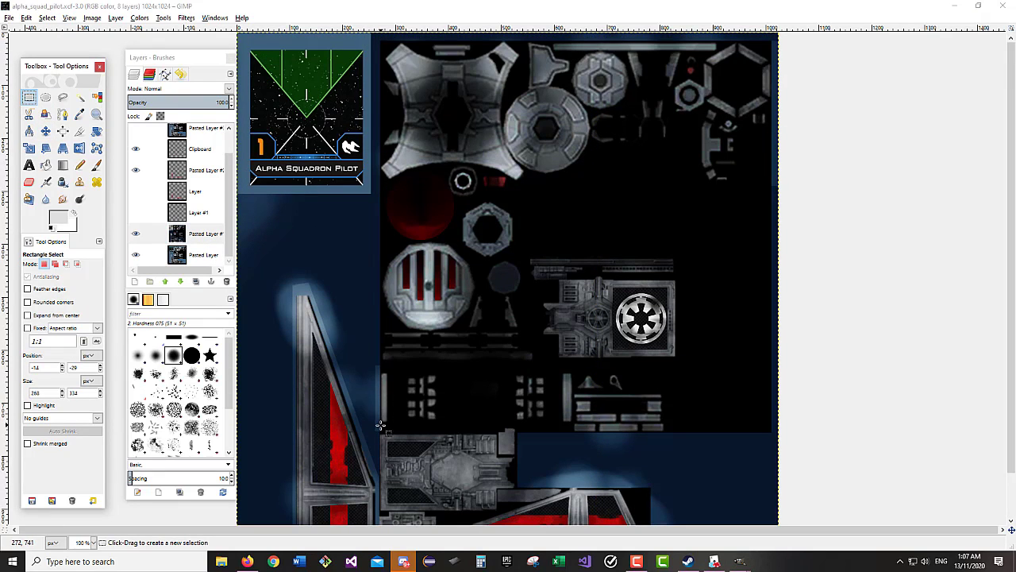
pyautogui.moveTo(380, 427); pyautogui.dragTo(370, 8)
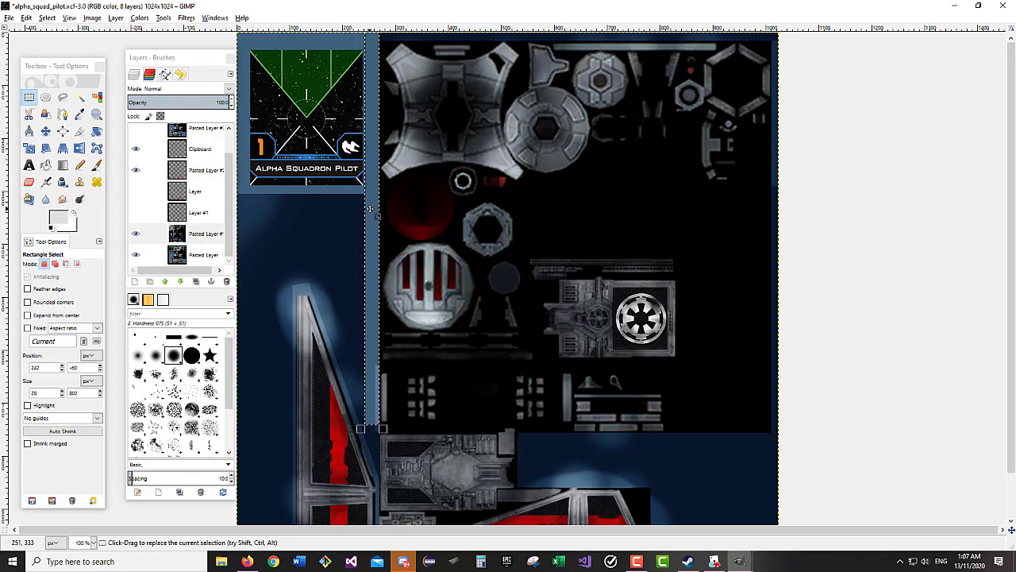
pyautogui.moveTo(243, 186); pyautogui.dragTo(376, 290)
pyautogui.press('Delete')
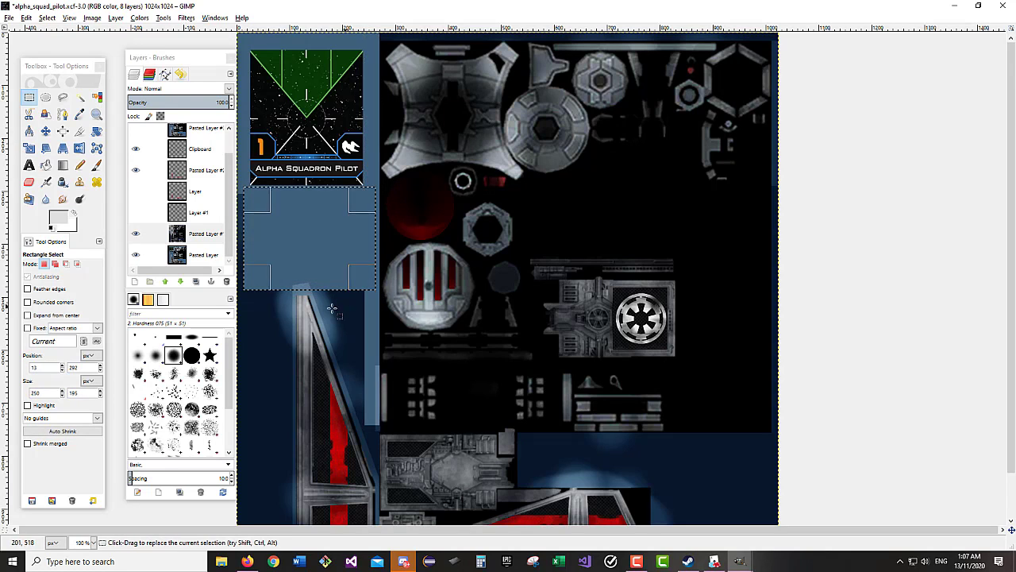
# - Clear the remaining dark-blue background between the pilot card and the vertical wing, and along the image's left margin
pyautogui.click(288, 225)
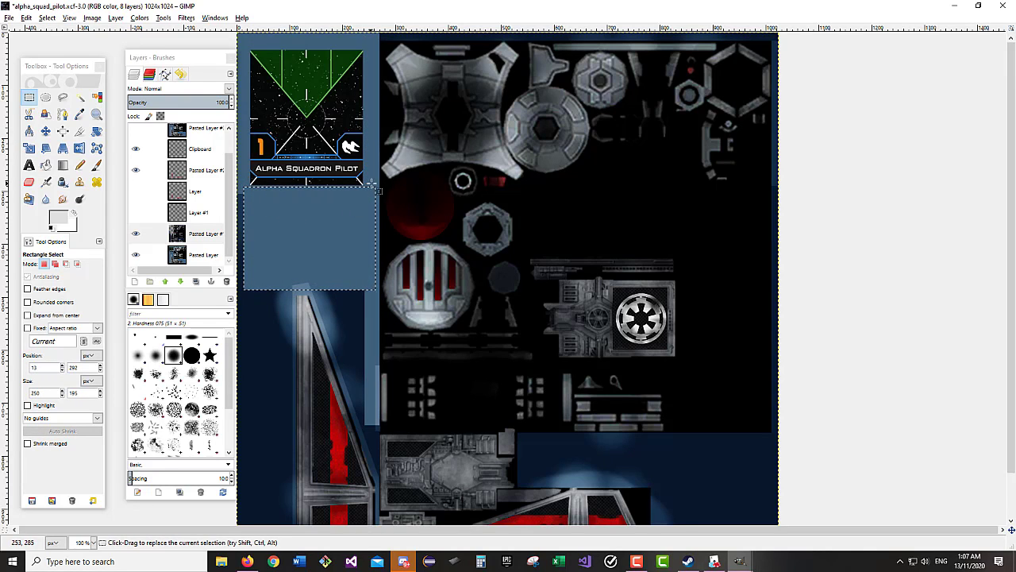
pyautogui.moveTo(376, 197); pyautogui.dragTo(219, 261)
pyautogui.moveTo(271, 226); pyautogui.dragTo(267, 262)
pyautogui.scroll(-2, 267, 261)
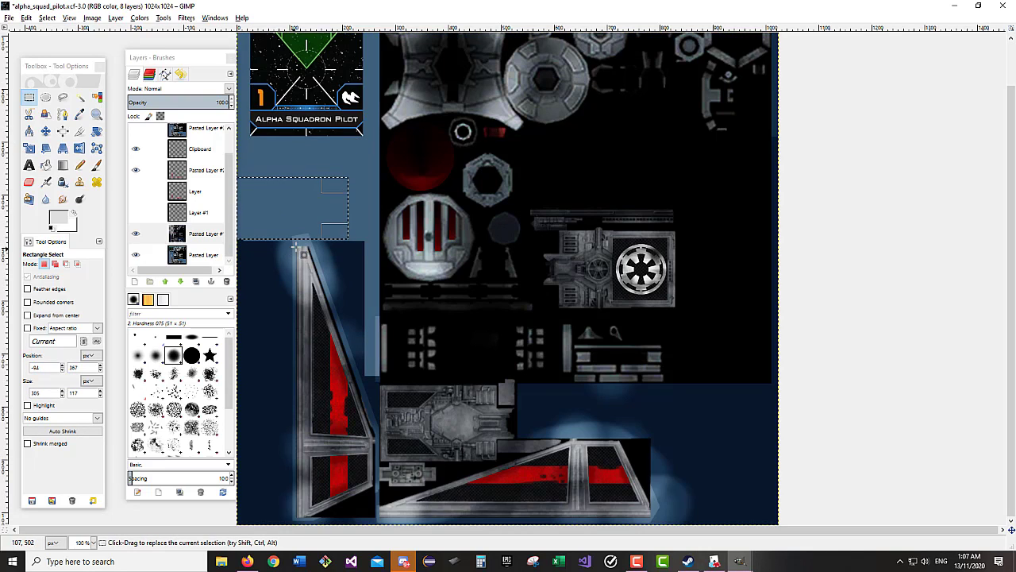
pyautogui.moveTo(295, 155); pyautogui.dragTo(222, 523)
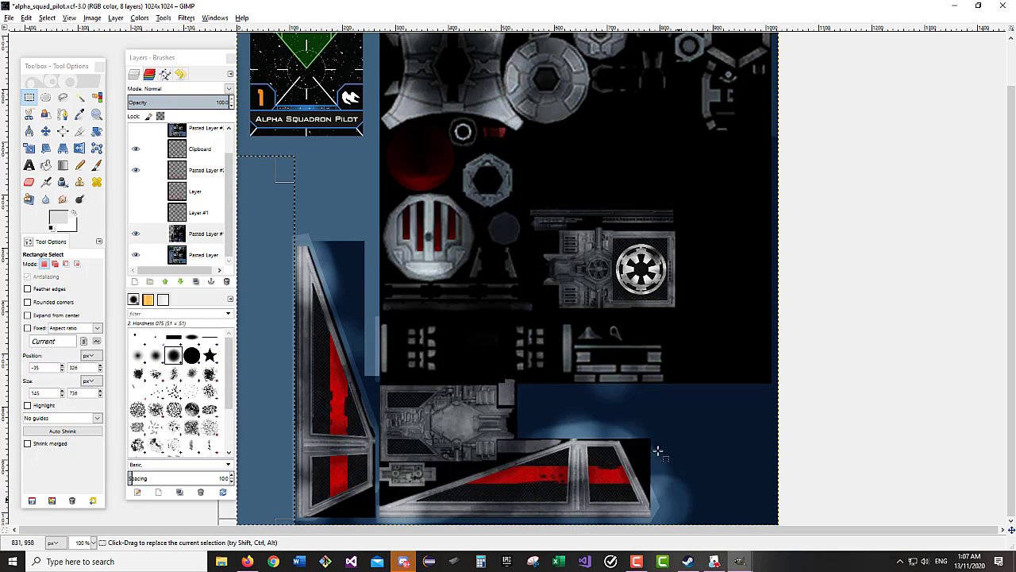
# - Clear the dark-blue background above and beside the horizontal wing and along the image's right edge
pyautogui.moveTo(519, 384); pyautogui.dragTo(785, 435)
pyautogui.moveTo(654, 426); pyautogui.dragTo(848, 41)
pyautogui.scroll(2, 841, 416)
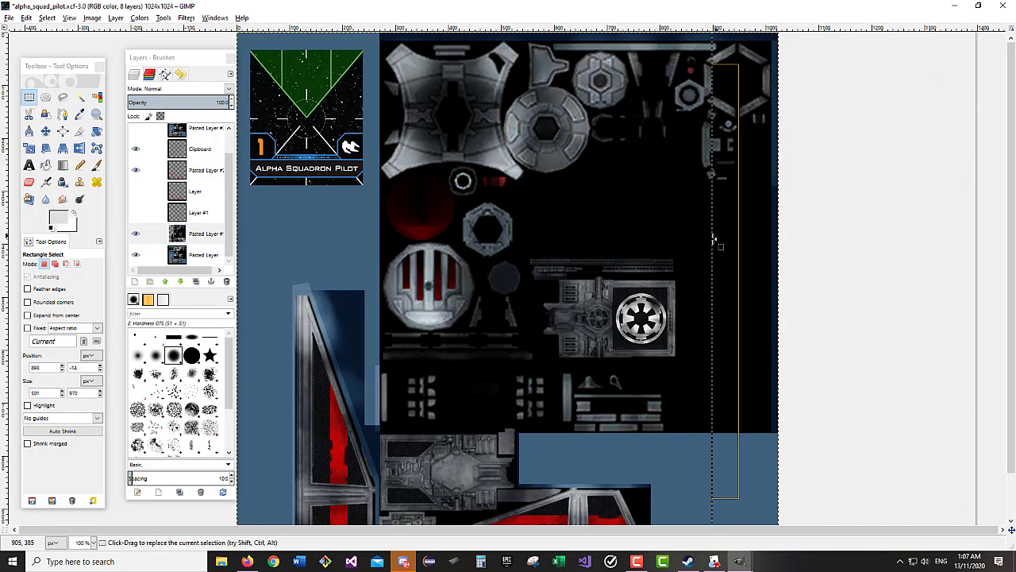
pyautogui.moveTo(715, 241); pyautogui.dragTo(775, 246)
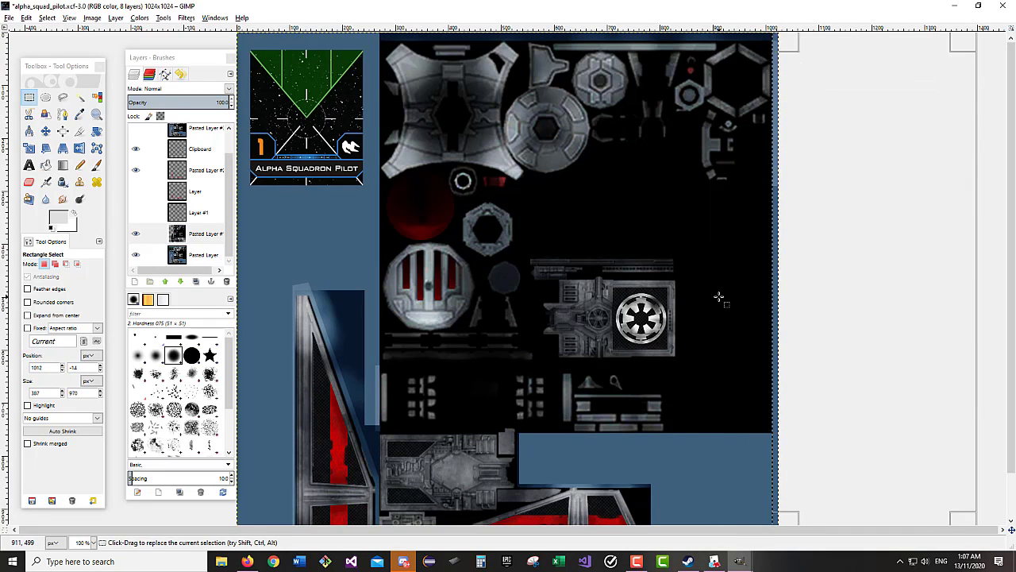
# - Try to fit a rectangular selection over the dark-blue strip along the texture's top edge
pyautogui.moveTo(872, 508); pyautogui.dragTo(521, 44)
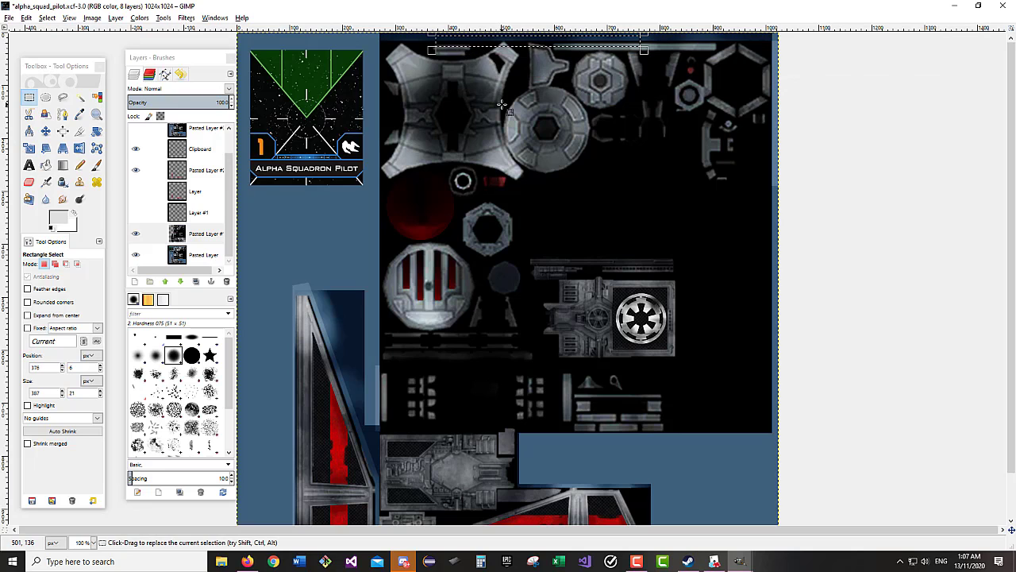
pyautogui.scroll(-2, 512, 104)
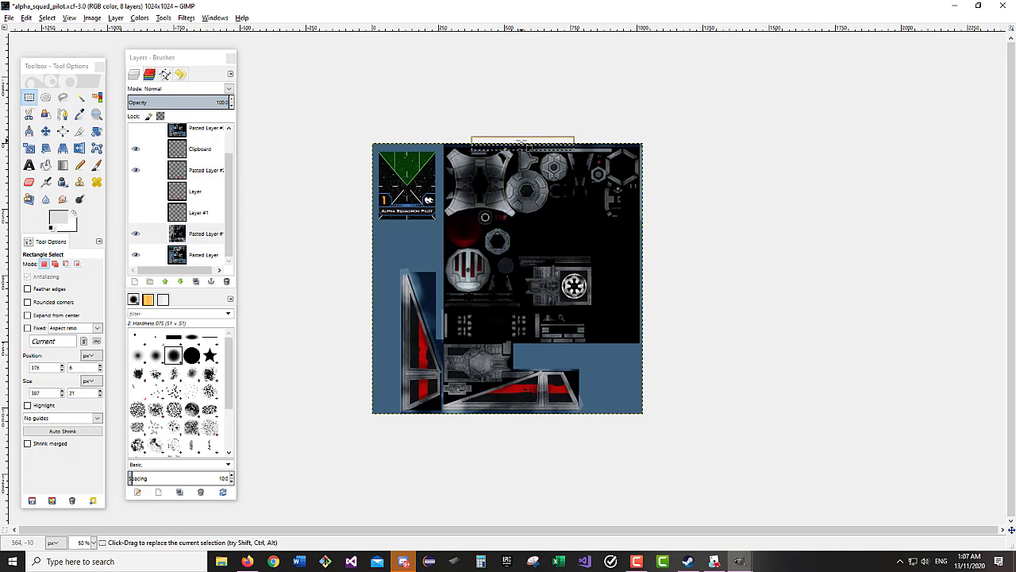
pyautogui.moveTo(521, 142); pyautogui.dragTo(509, 115)
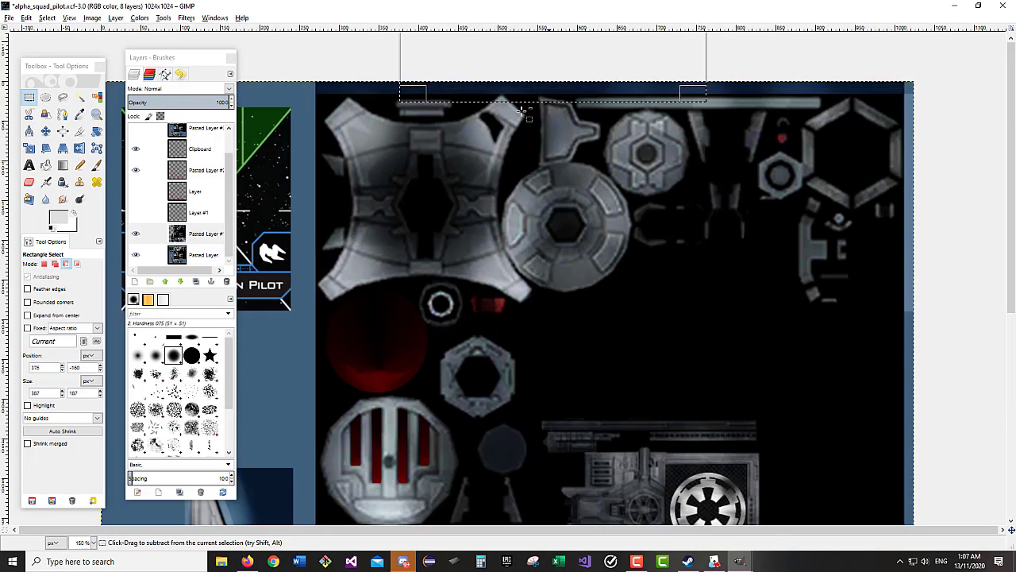
pyautogui.scroll(3, 520, 139)
pyautogui.moveTo(540, 68); pyautogui.dragTo(721, 334)
# - Clear the thin dark-blue strip remaining just above the horizontal wing using a rectangular selection
pyautogui.scroll(-3, 693, 326)
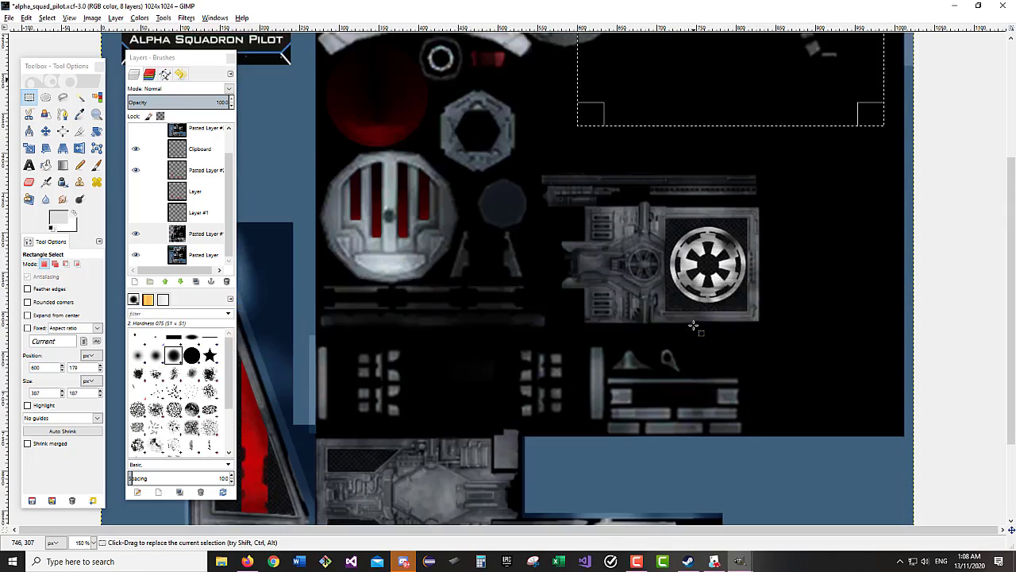
pyautogui.moveTo(714, 105); pyautogui.dragTo(479, 316)
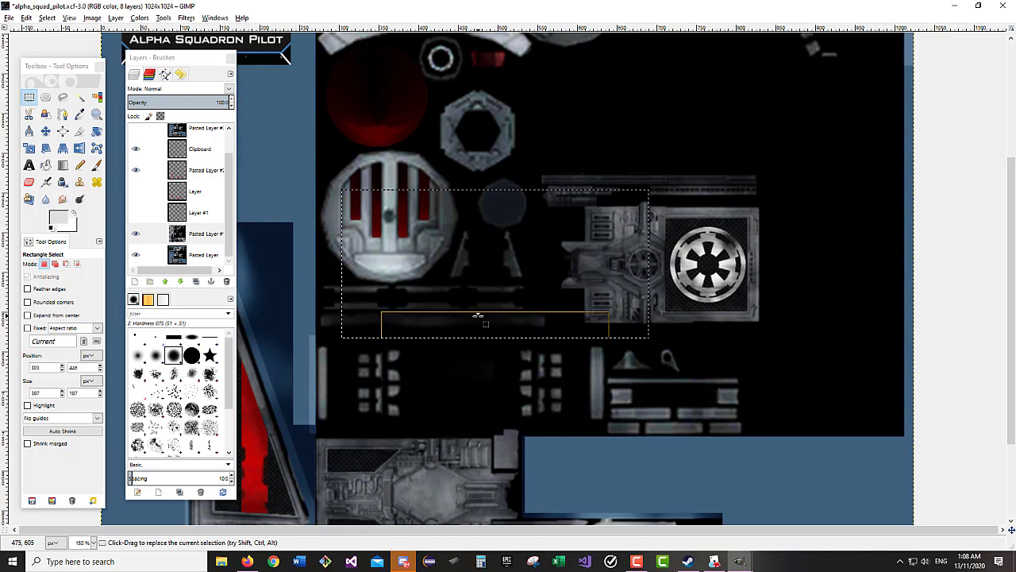
pyautogui.scroll(-2, 478, 316)
pyautogui.moveTo(524, 187); pyautogui.dragTo(684, 358)
pyautogui.moveTo(685, 323)
pyautogui.mouseDown()
pyautogui.moveTo(685, 351)
pyautogui.moveTo(652, 413)
pyautogui.moveTo(647, 526)
pyautogui.moveTo(665, 530)
pyautogui.moveTo(316, 513)
pyautogui.moveTo(325, 220)
pyautogui.moveTo(343, 82)
pyautogui.mouseUp()
# - Outline the dark-blue area along the vertical wing's diagonal edge with Free Select and clear it, moving the layers window aside
pyautogui.click(63, 97)
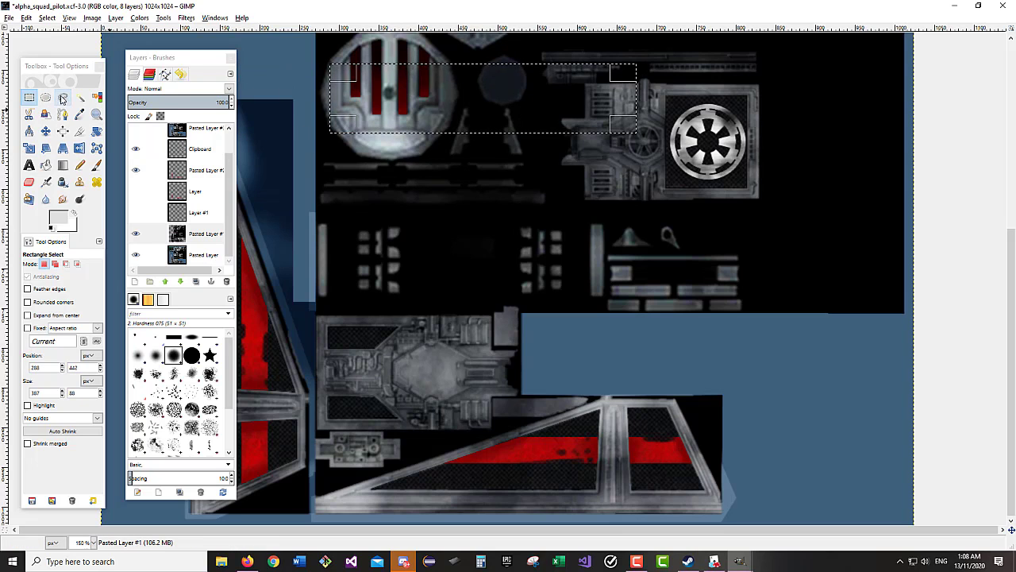
pyautogui.moveTo(175, 62); pyautogui.dragTo(451, 72)
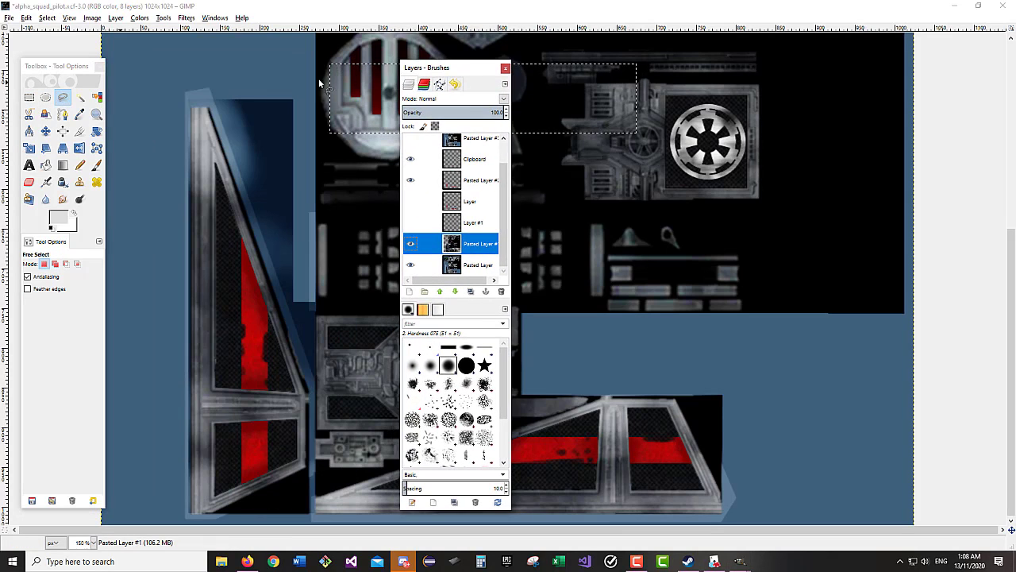
pyautogui.click(200, 80)
pyautogui.click(312, 386)
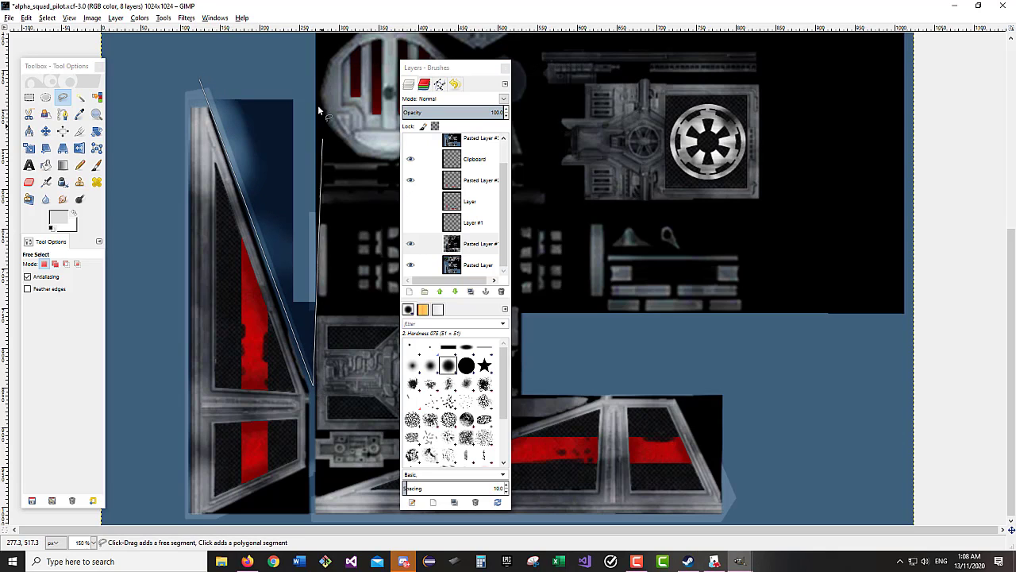
pyautogui.click(312, 77)
pyautogui.click(200, 80)
pyautogui.press('Return')
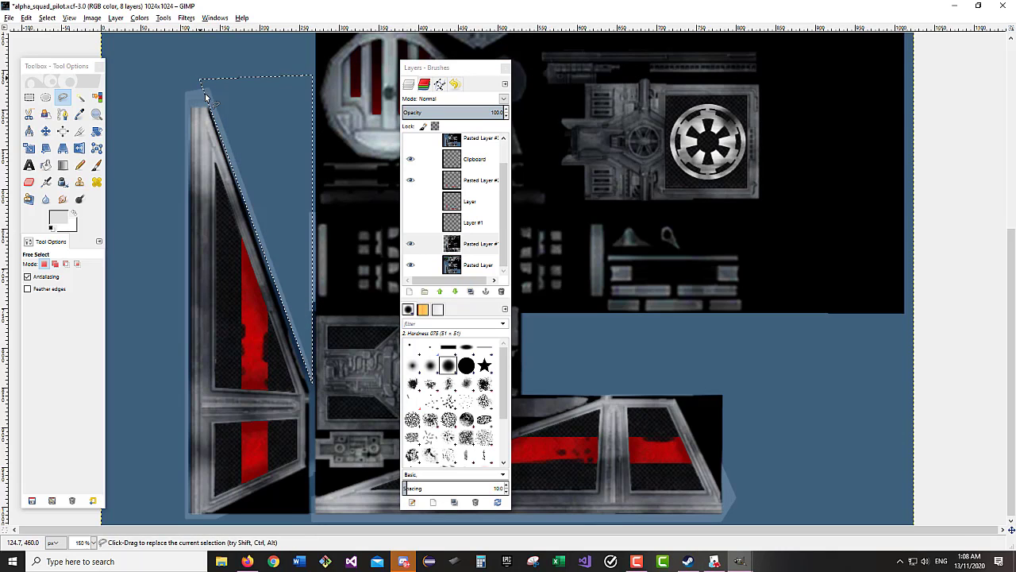
# - Outline the narrow dark-blue strip between the vertical wing's lower edge and the adjoining ship parts with Free Select
pyautogui.click(312, 521)
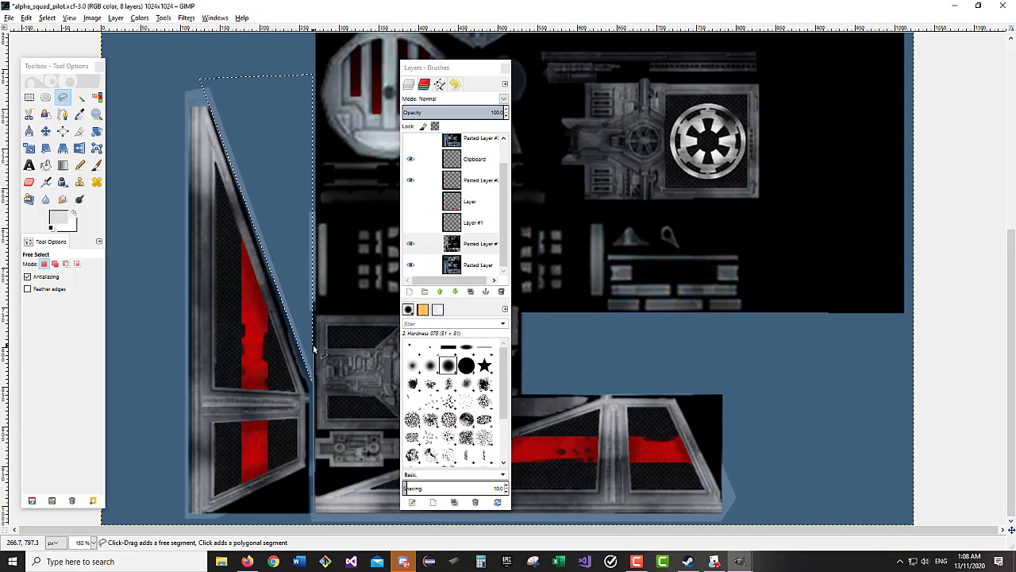
pyautogui.click(301, 344)
pyautogui.click(311, 370)
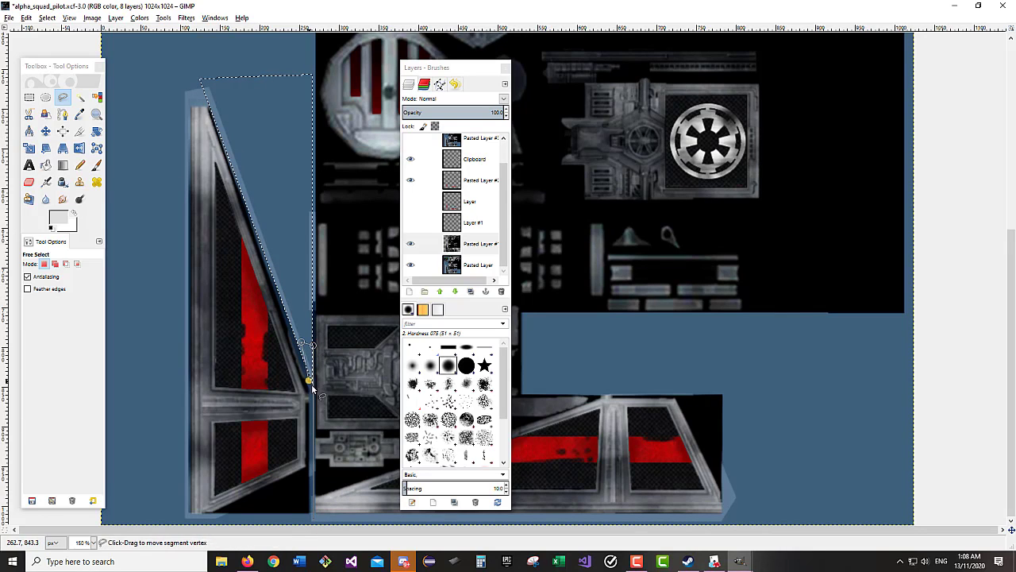
pyautogui.click(313, 519)
pyautogui.press('Return')
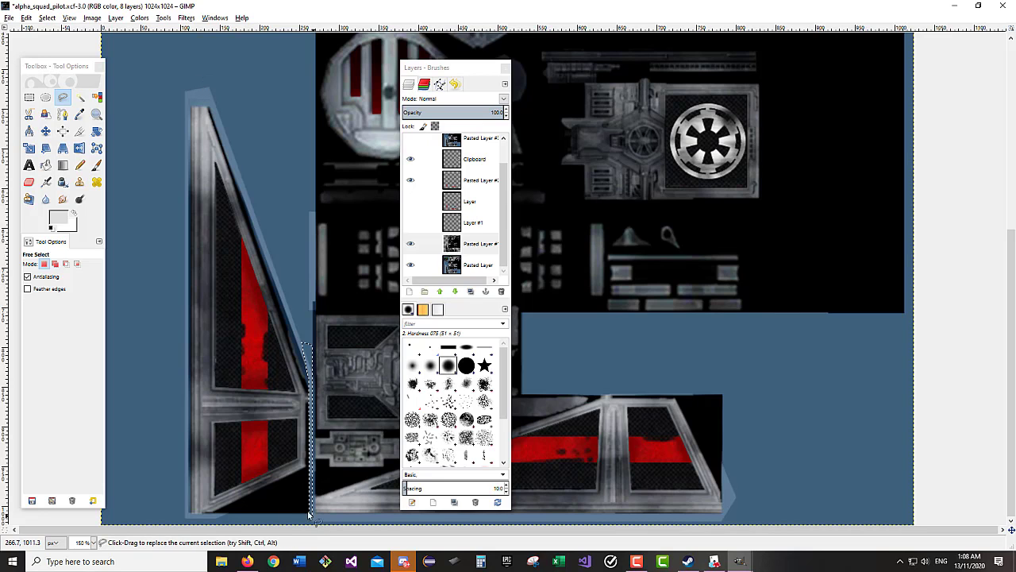
# - Export the texture as 001.png in the painting folder, replacing the existing file and keeping the current PNG options
pyautogui.scroll(5, 186, 418)
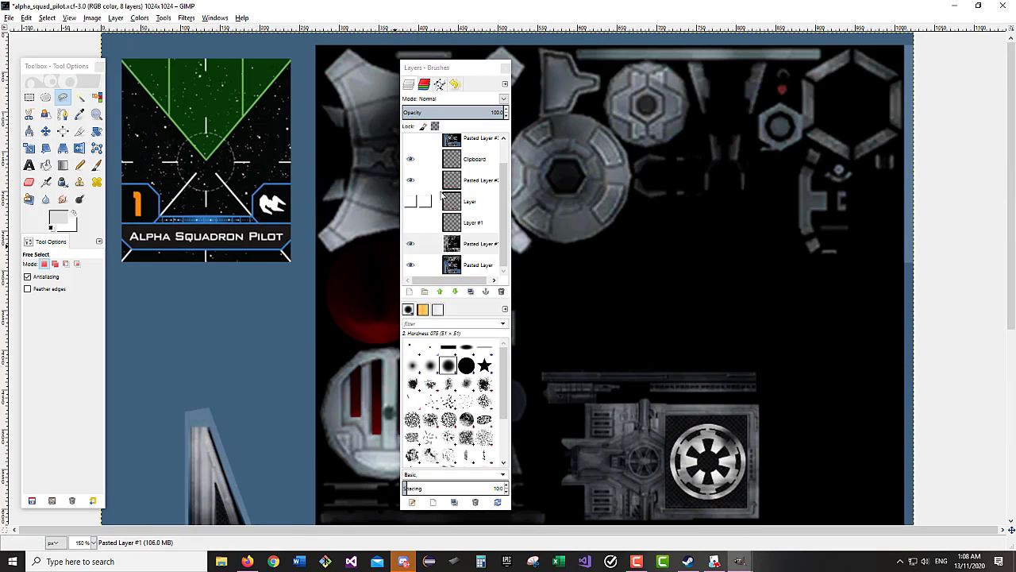
pyautogui.click(8, 17)
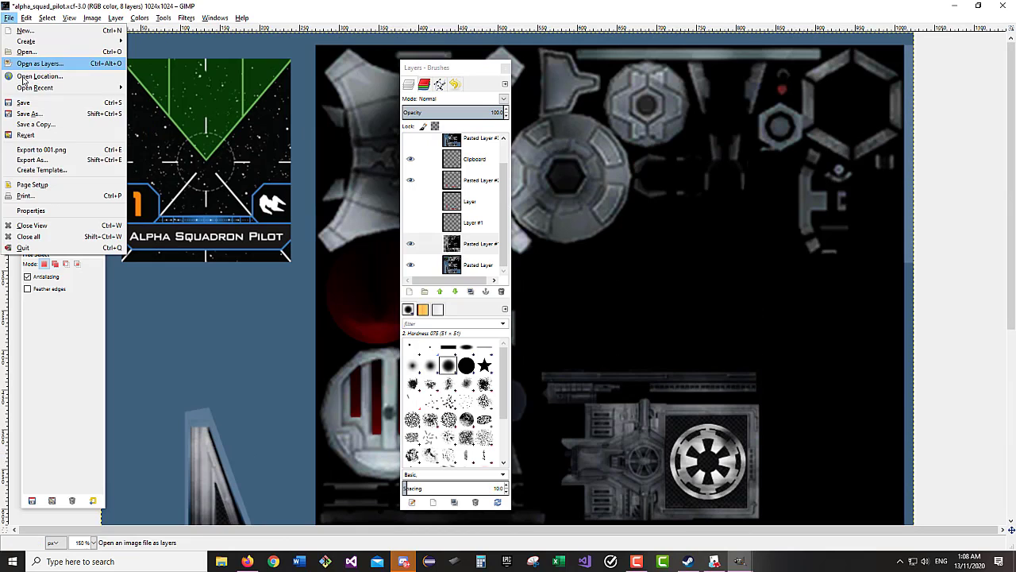
pyautogui.click(48, 163)
pyautogui.click(389, 311)
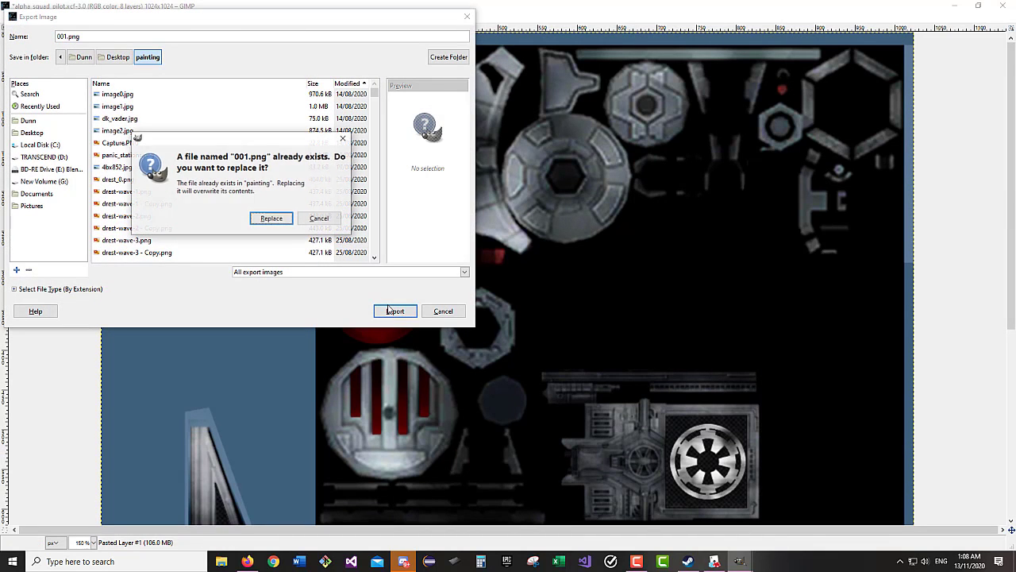
pyautogui.click(270, 219)
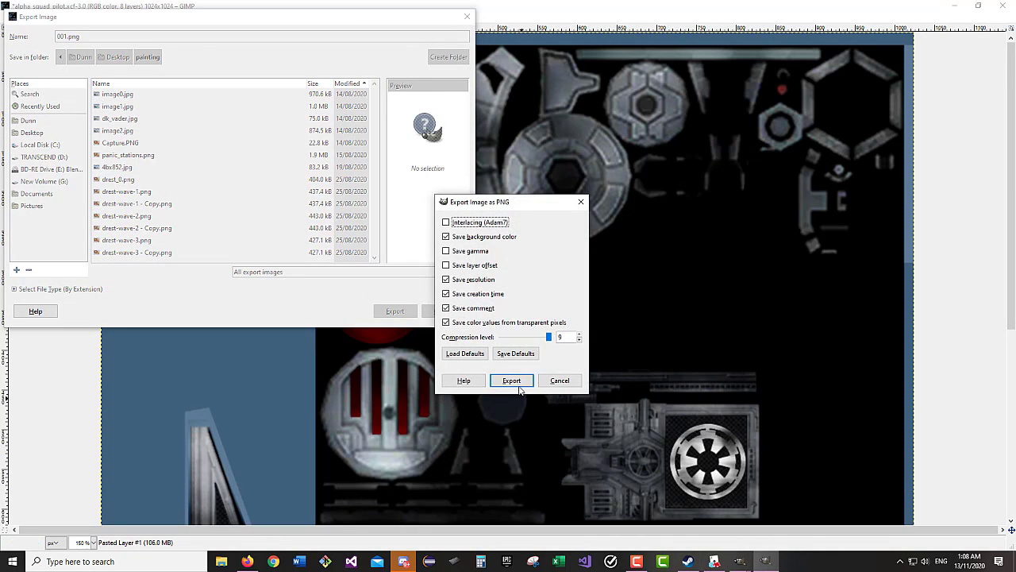
pyautogui.press('Return')
# - Switch to Tabletop Simulator and choose 001.png as the Diffuse/Image of the Alpha Squadron Pilot ship's custom model
pyautogui.click(689, 561)
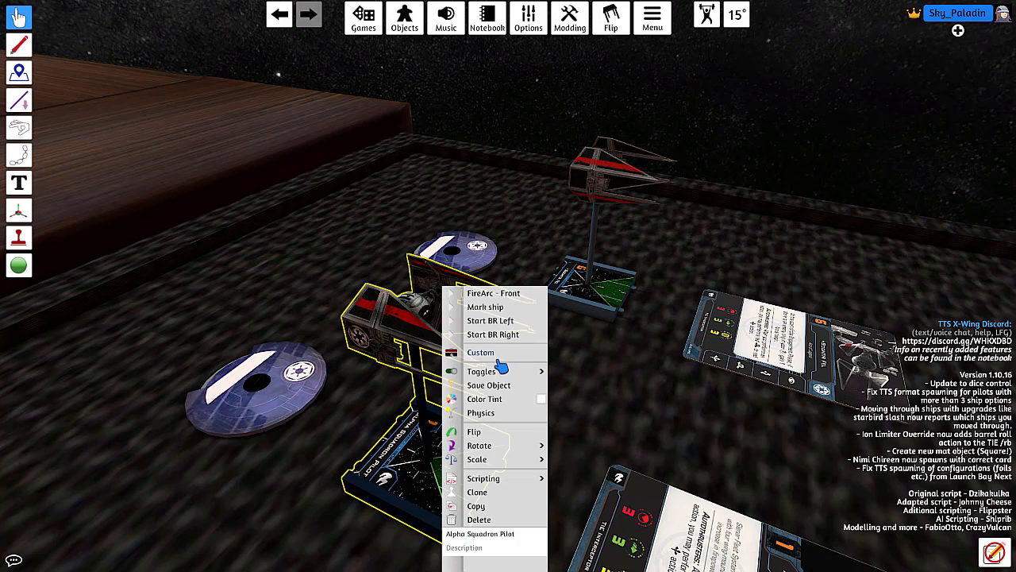
pyautogui.click(492, 359)
pyautogui.click(555, 232)
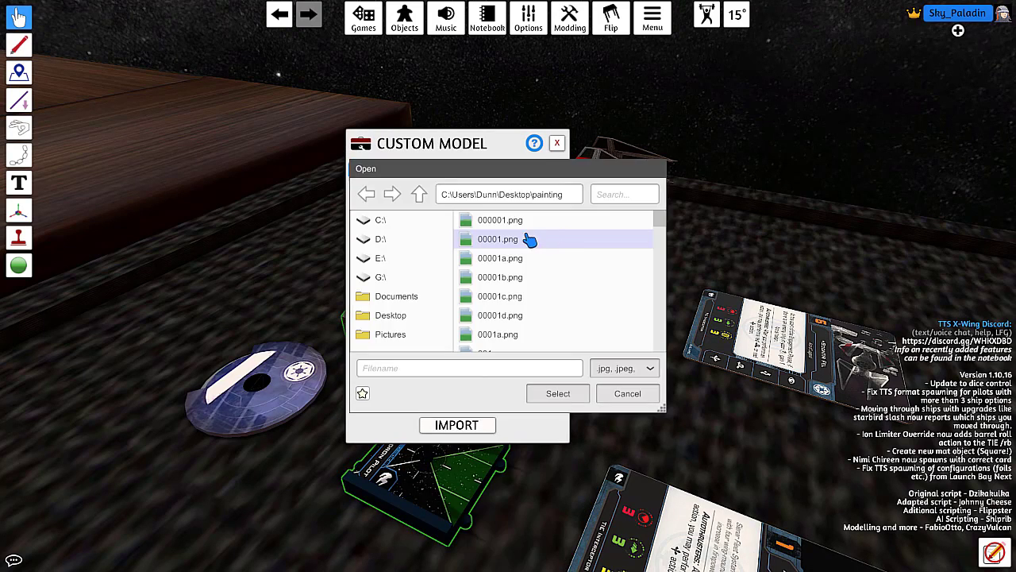
pyautogui.scroll(-1, 532, 290)
pyautogui.click(517, 310)
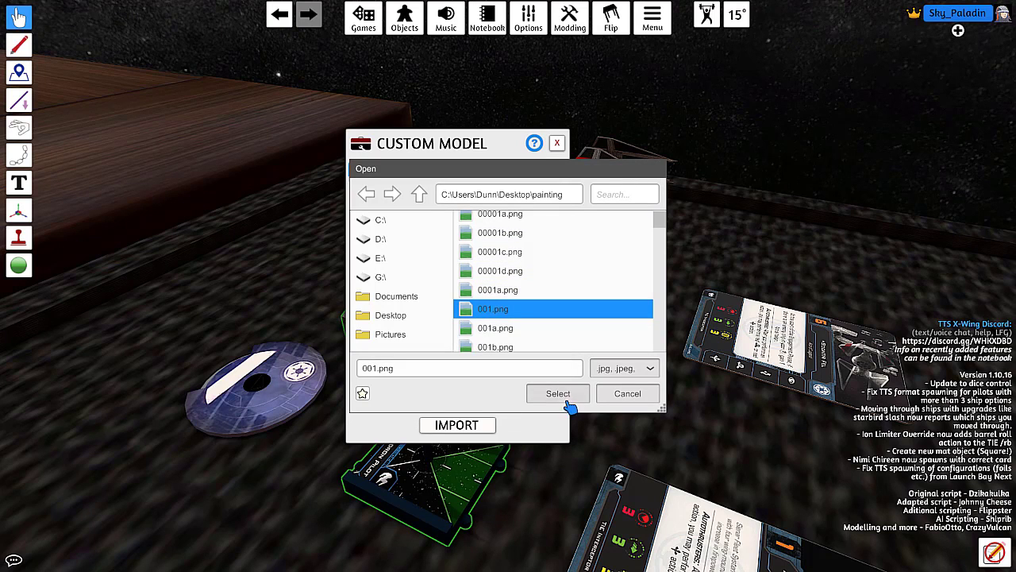
pyautogui.click(558, 394)
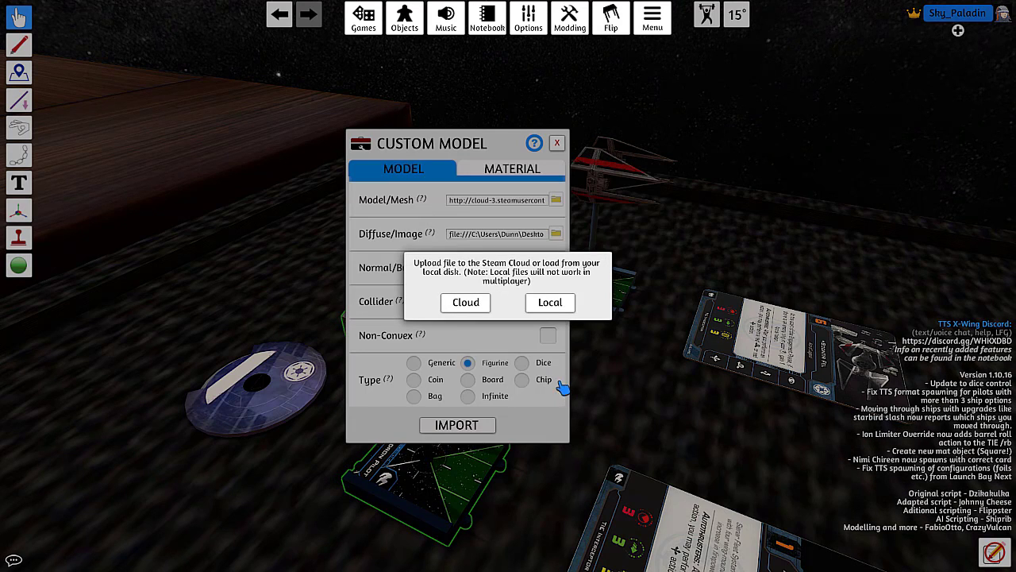
# - Upload the texture to the Steam Cloud root folder as 001 and import the custom model
pyautogui.click(473, 306)
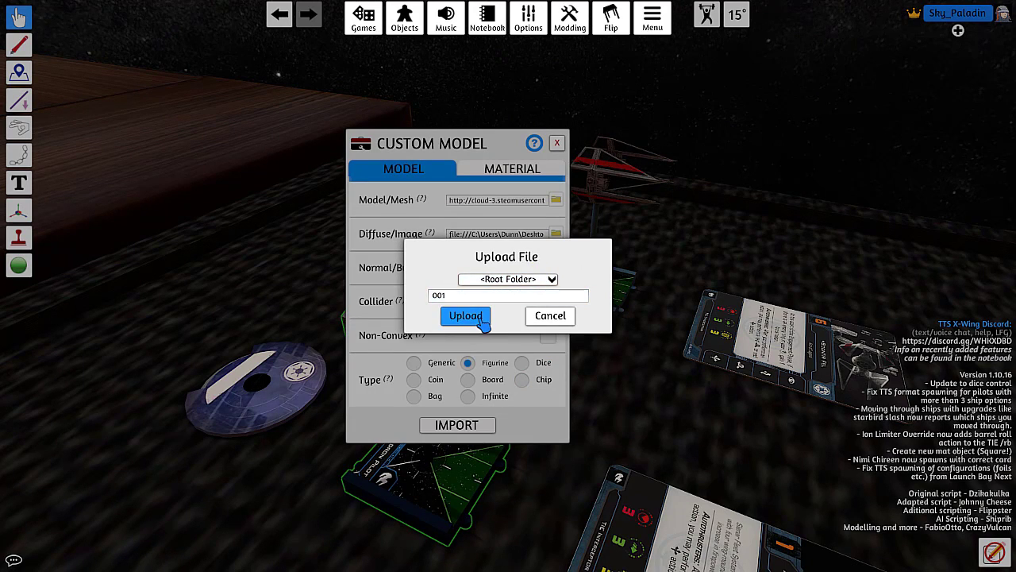
pyautogui.click(477, 318)
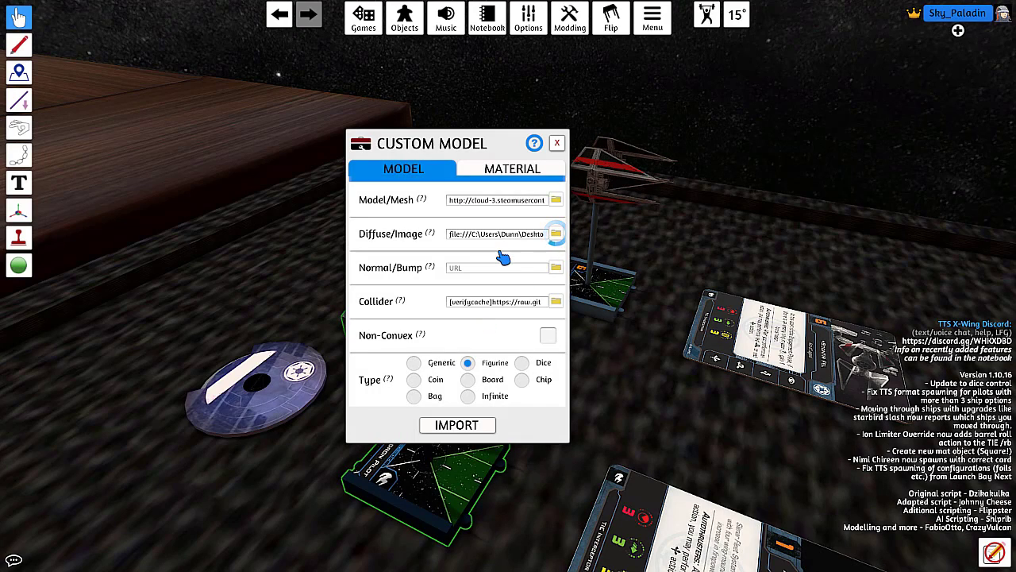
pyautogui.click(467, 427)
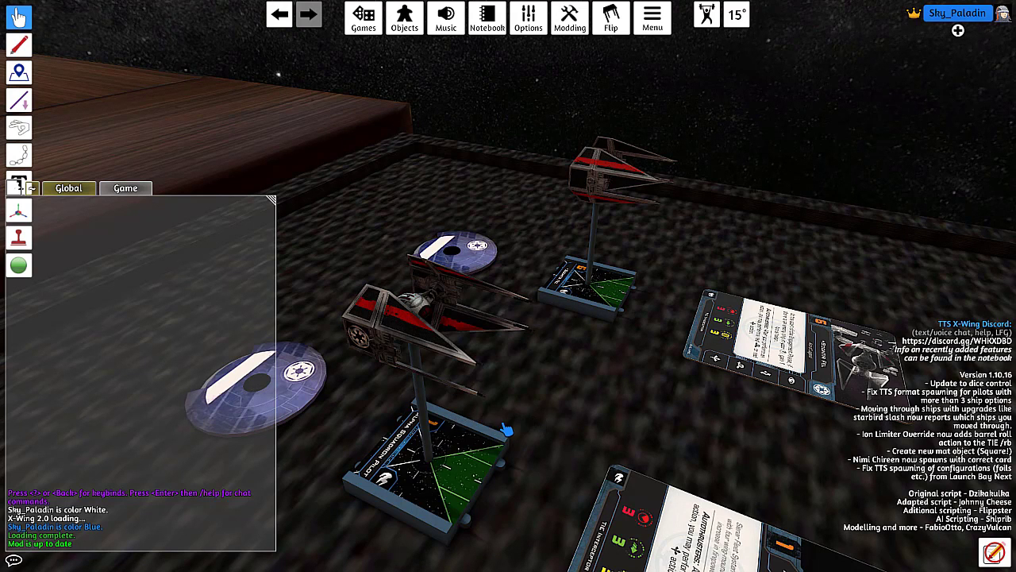
# - Examine the retextured Alpha Squadron Pilot ship from several angles, checking its wings and cockpit up close and beside the other ship
pyautogui.scroll(3, 509, 428)
pyautogui.press('a')
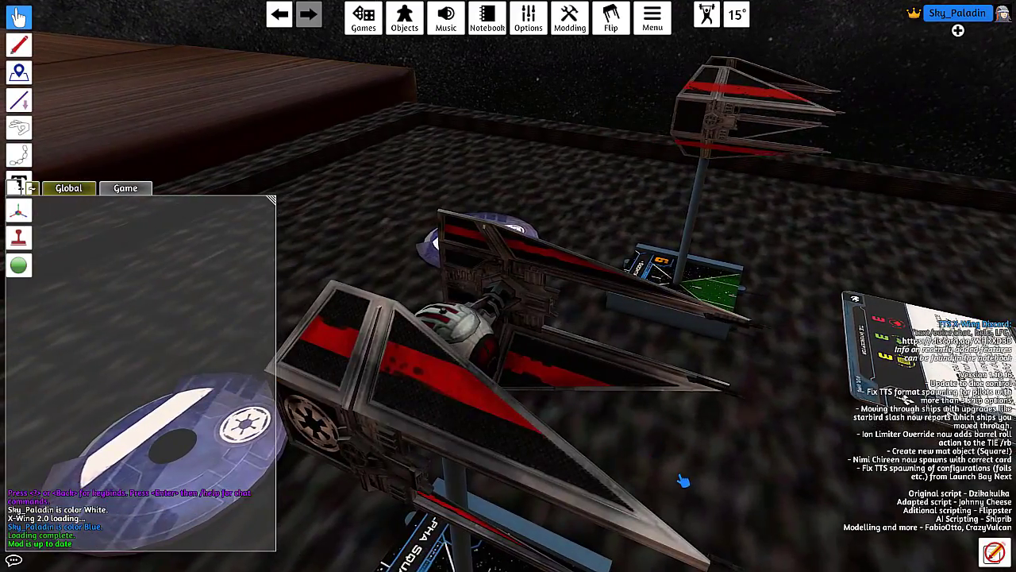
pyautogui.moveTo(684, 481); pyautogui.dragTo(668, 459)
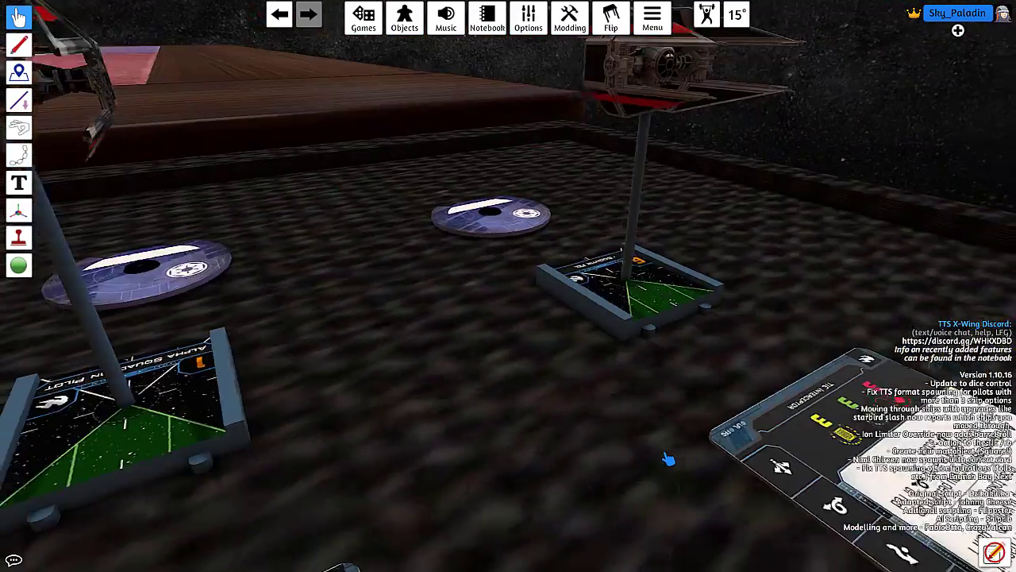
pyautogui.press('a')
pyautogui.press('w')
pyautogui.press('d')
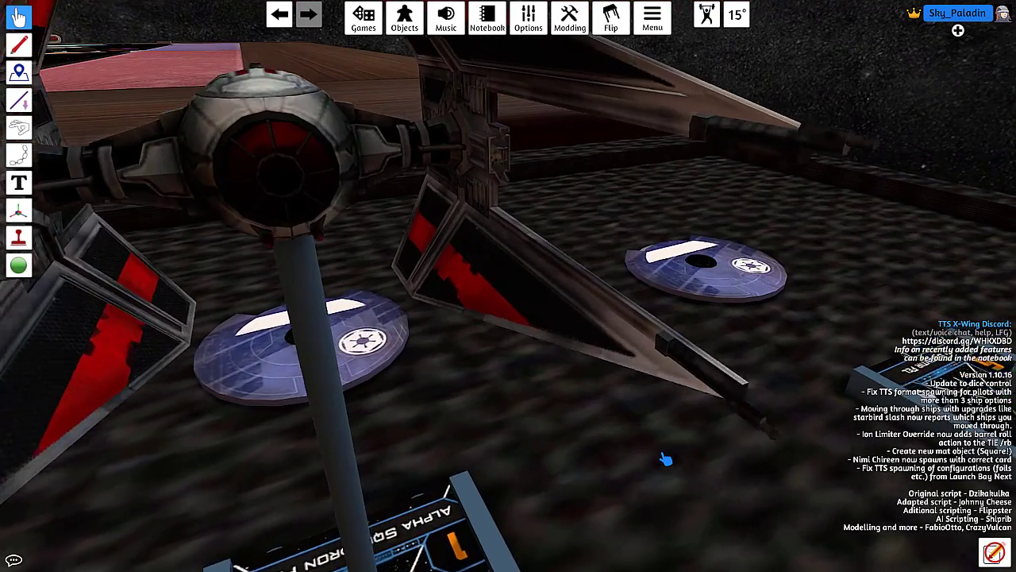
pyautogui.press('w')
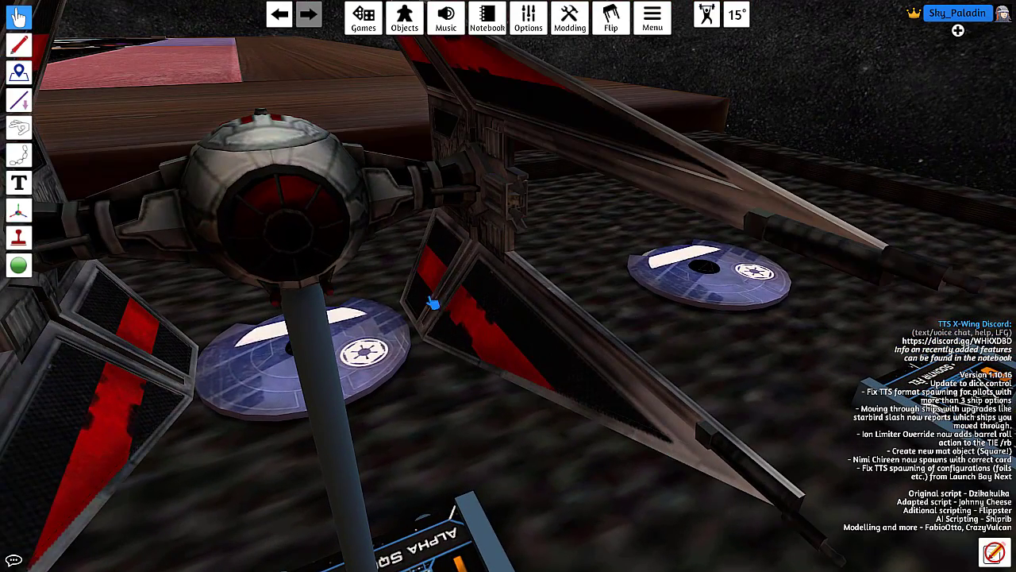
pyautogui.scroll(-1, 485, 347)
pyautogui.press('s')
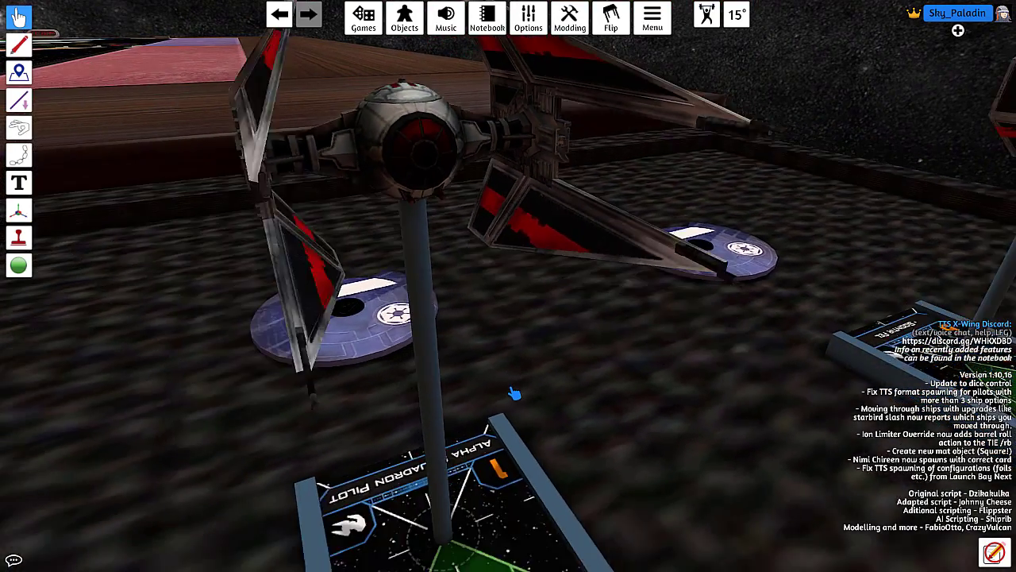
pyautogui.press('a')
pyautogui.scroll(-3, 297, 405)
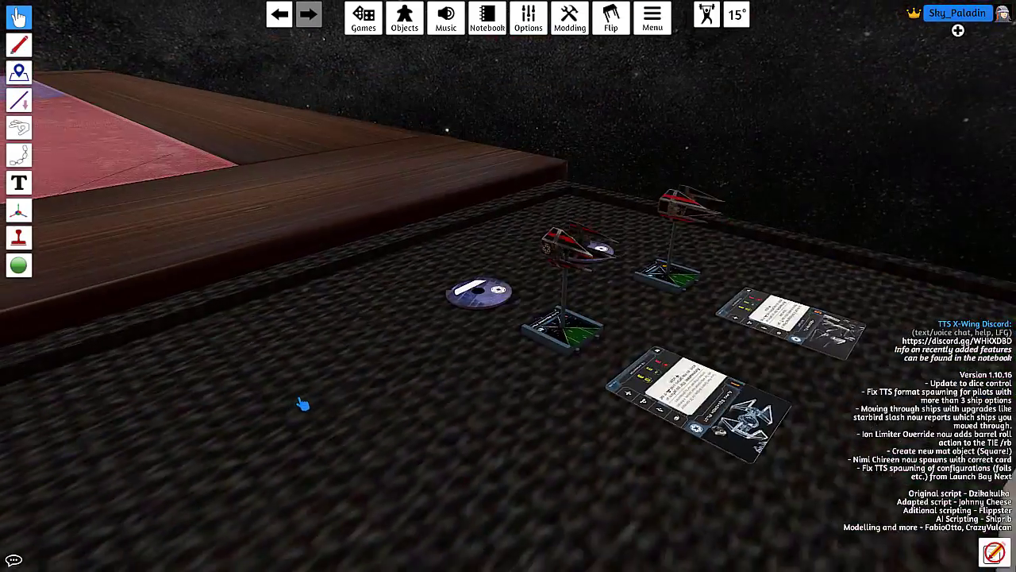
pyautogui.moveTo(302, 403); pyautogui.dragTo(519, 403)
pyautogui.press('w')
pyautogui.press('s')
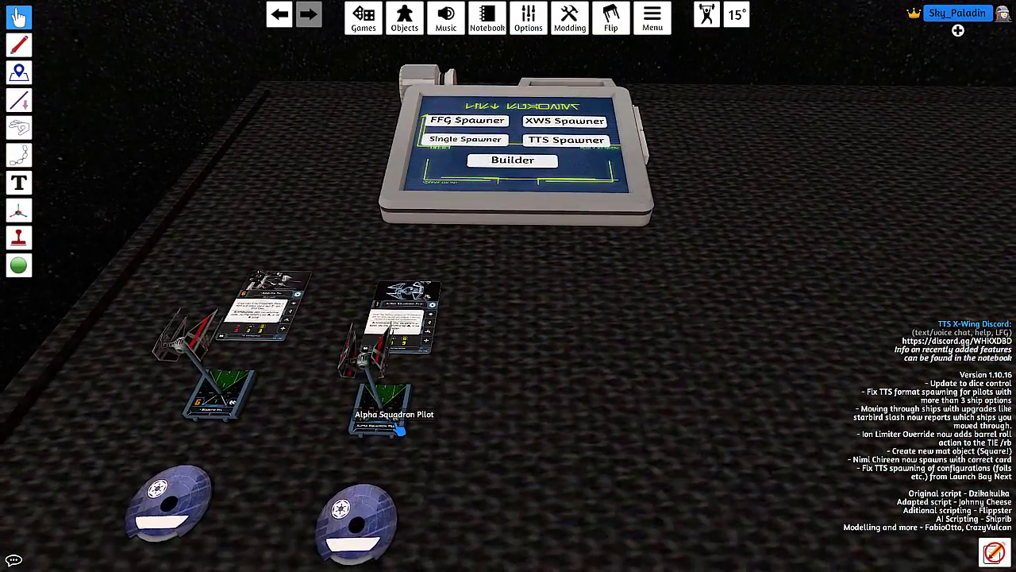
pyautogui.rightClick(399, 428)
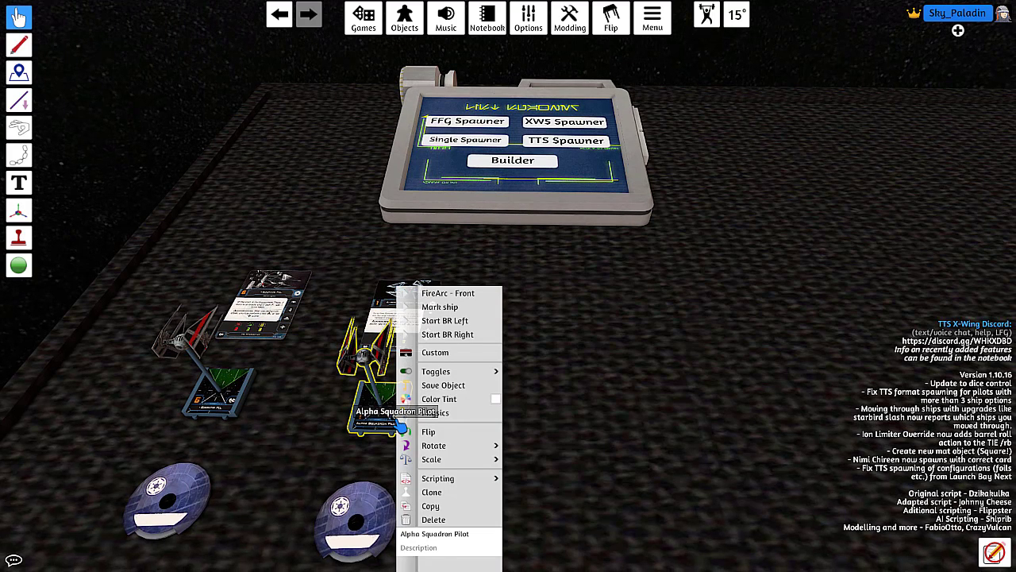
pyautogui.click(435, 353)
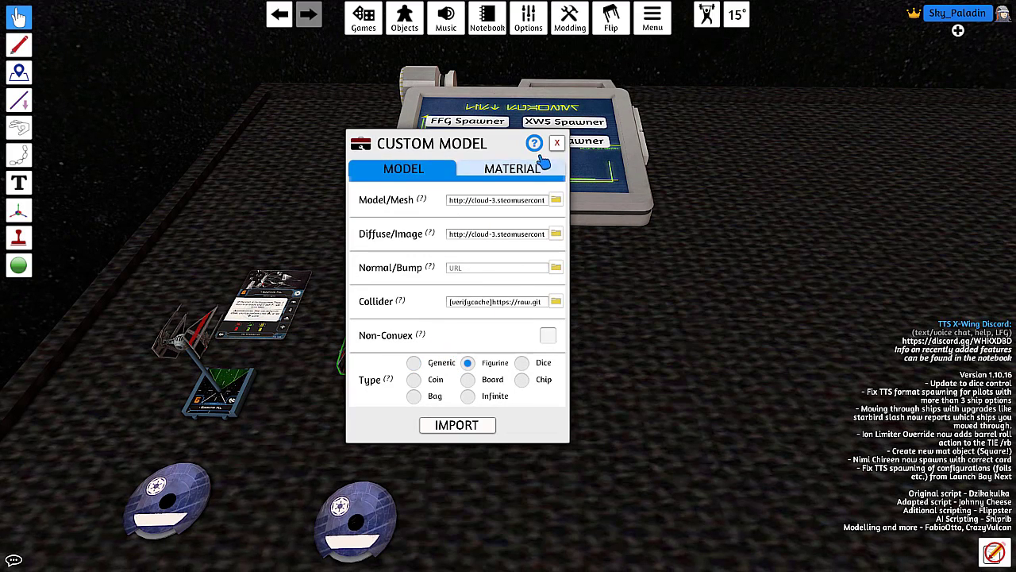
pyautogui.click(556, 143)
# - Save the Alpha Squadron Pilot ship to the root folder of saved objects as "501st Alpha Squadron Pilot"
pyautogui.rightClick(377, 431)
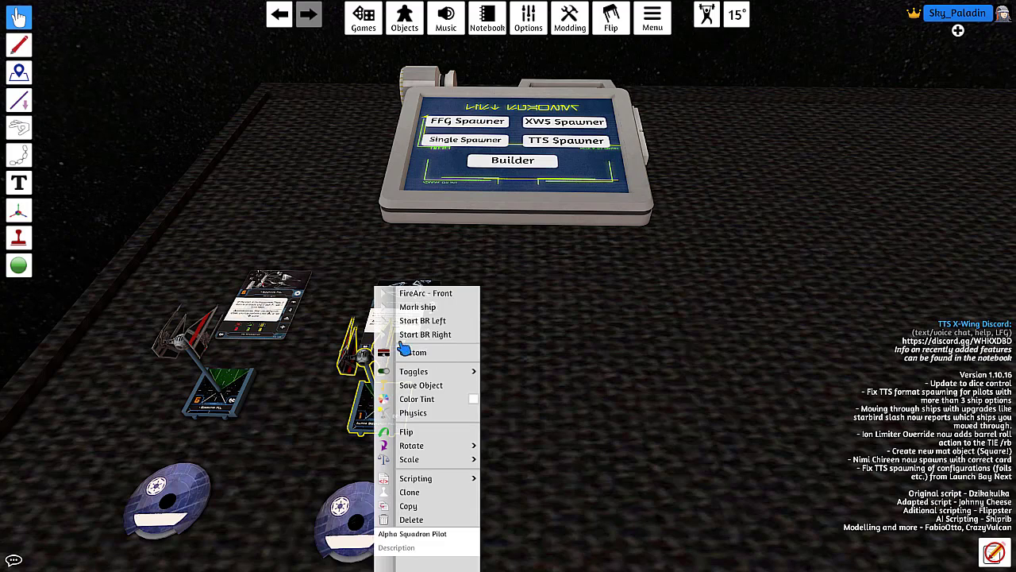
pyautogui.click(421, 386)
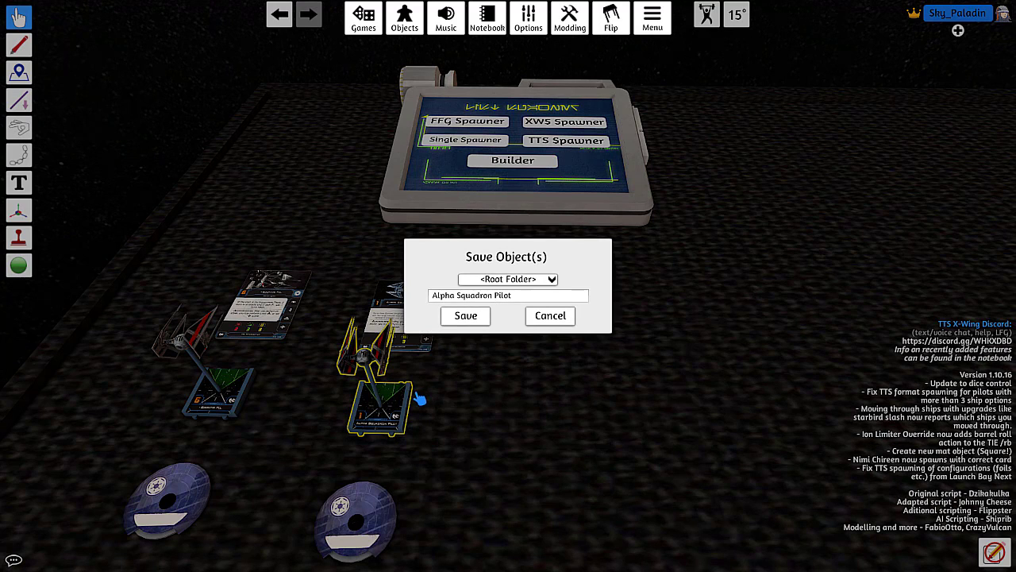
pyautogui.click(509, 300)
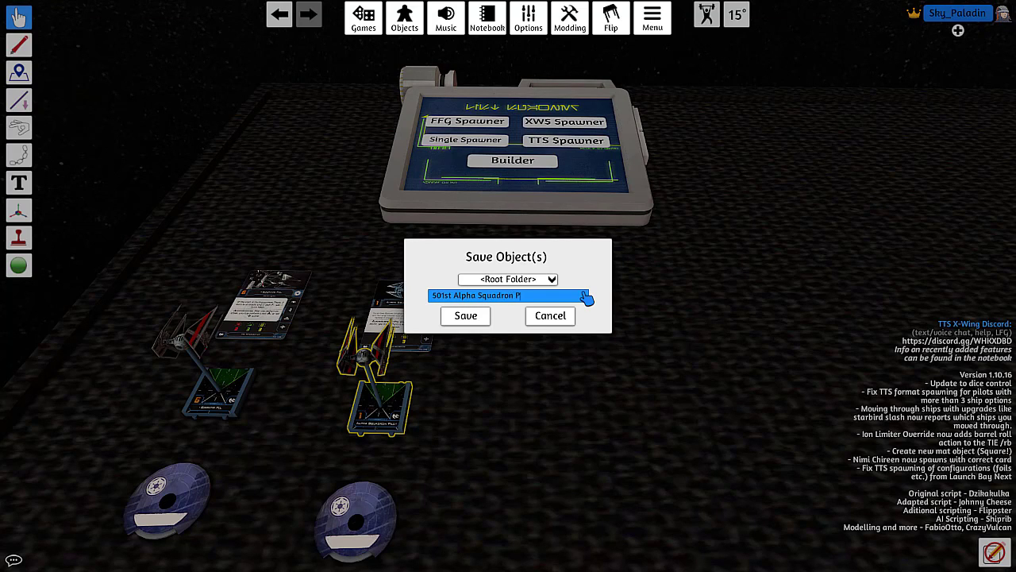
pyautogui.click(466, 318)
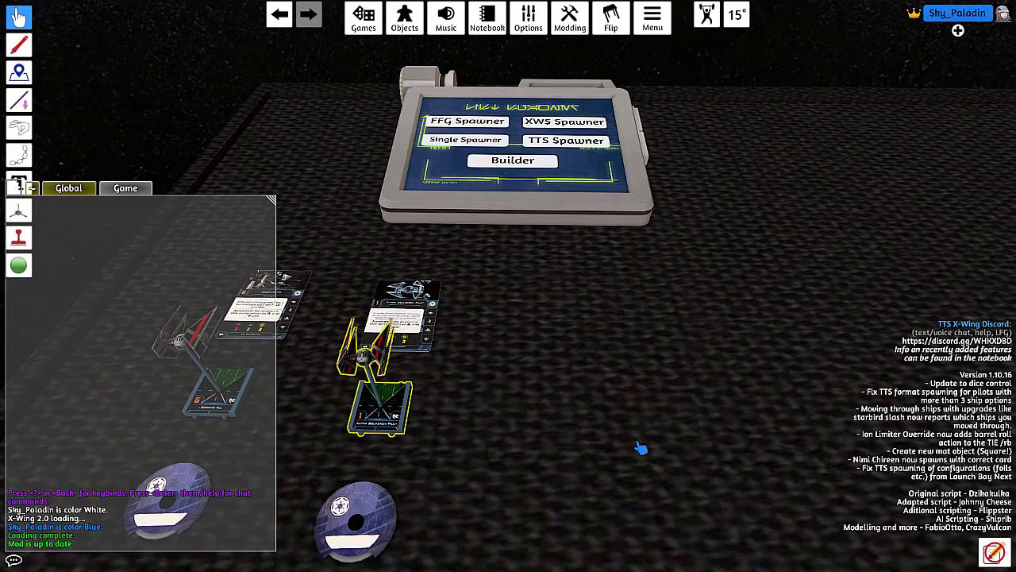
# - Open the saved objects library and search it for "501"
pyautogui.scroll(-3, 631, 440)
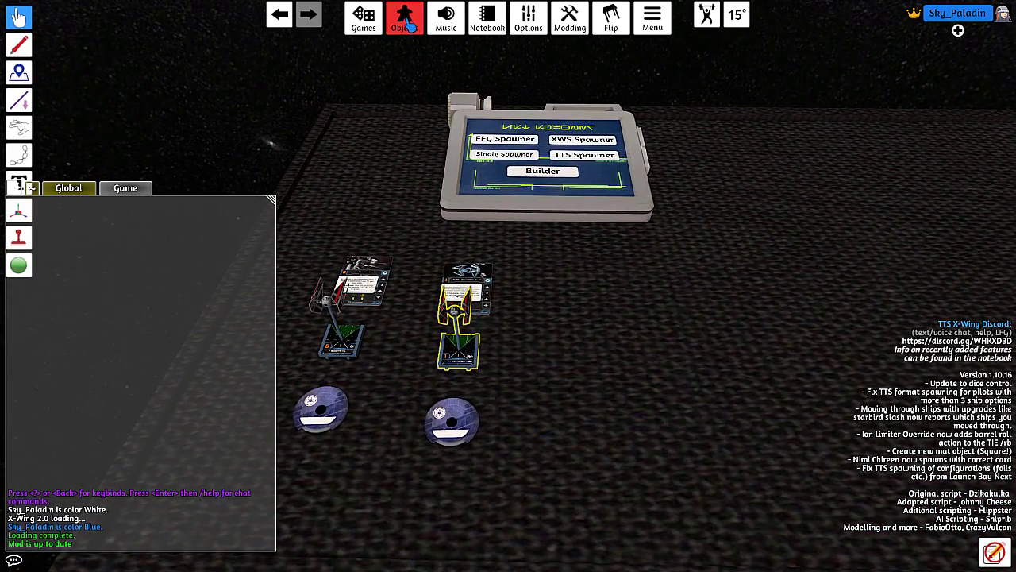
pyautogui.click(405, 20)
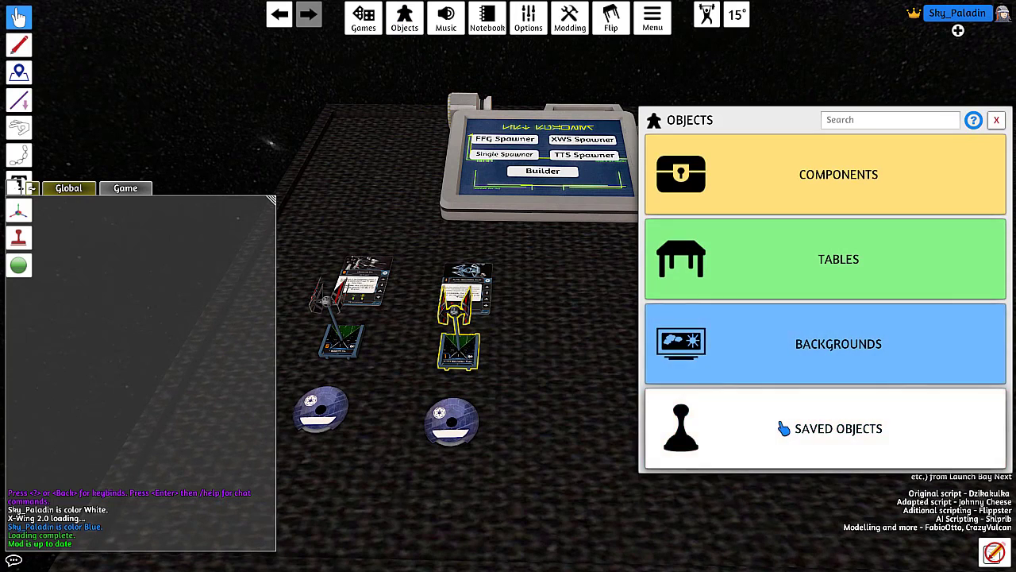
pyautogui.click(779, 423)
pyautogui.write('501')
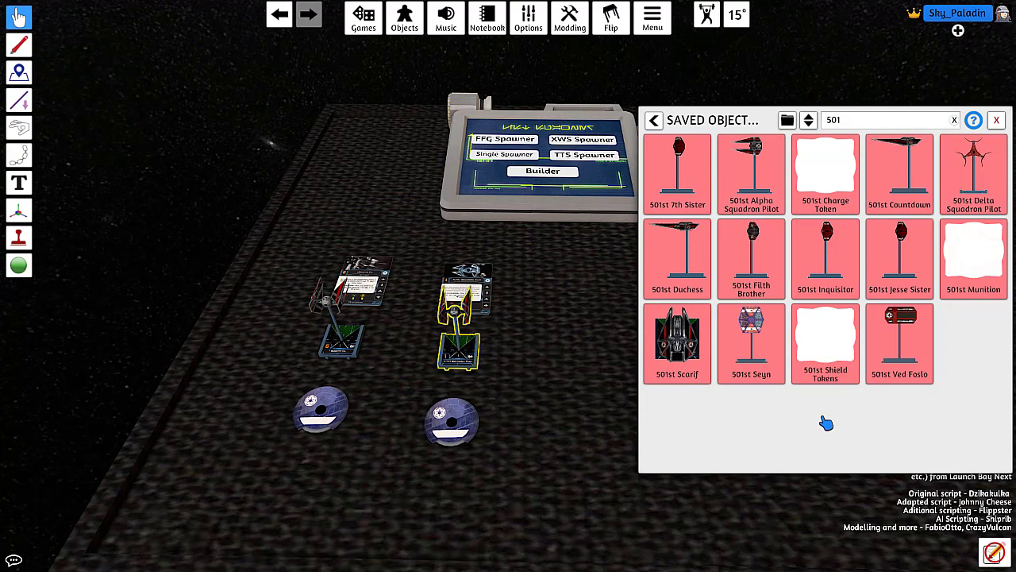
# - Spawn seven copies of the saved 501st Alpha Squadron Pilot ship on the dark mat, and close the objects library
pyautogui.click(751, 171)
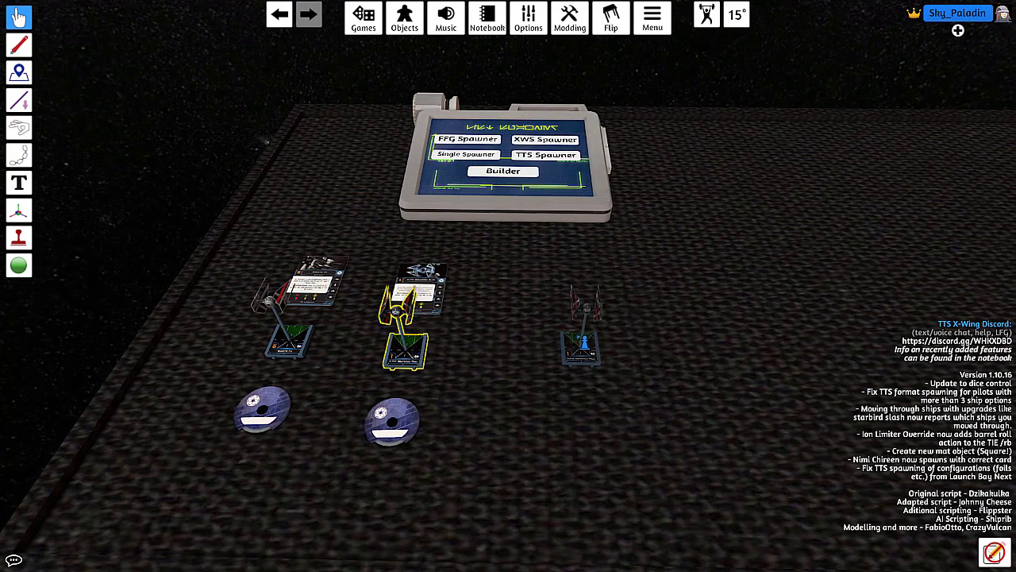
pyautogui.click(663, 346)
pyautogui.click(605, 435)
pyautogui.click(692, 453)
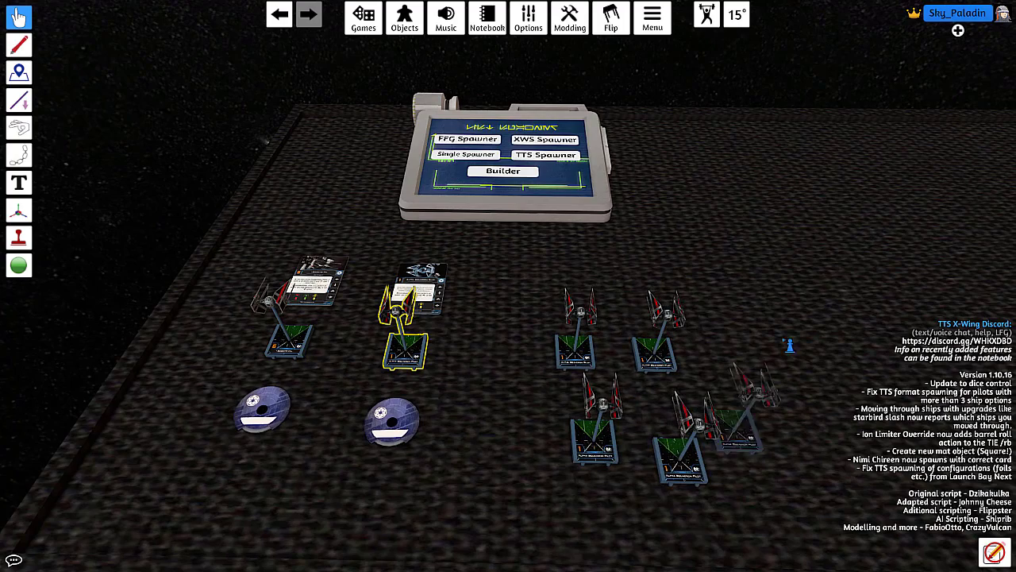
pyautogui.click(789, 344)
pyautogui.click(768, 254)
pyautogui.click(767, 422)
pyautogui.scroll(-5, 767, 413)
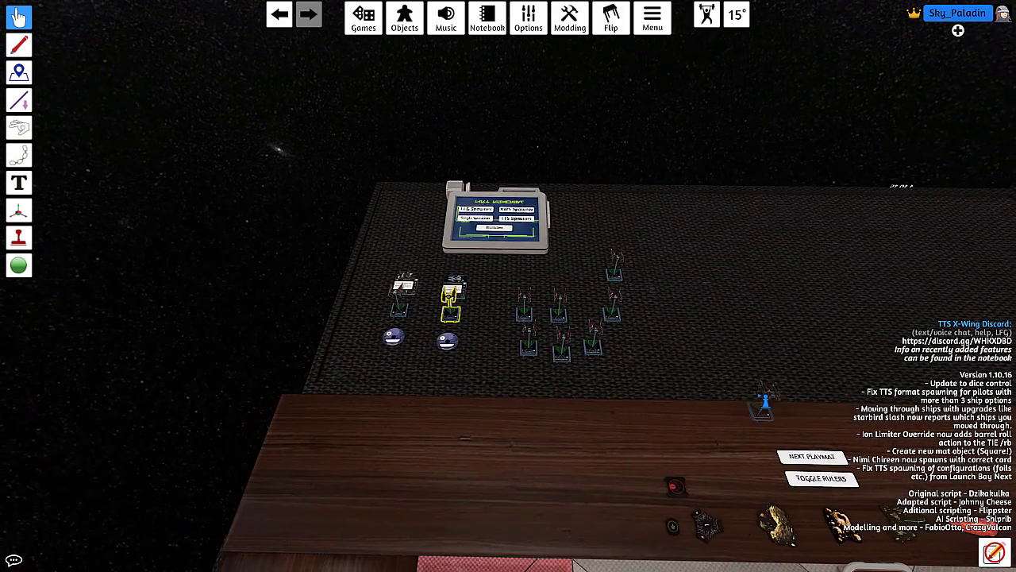
pyautogui.rightClick(765, 403)
pyautogui.click(996, 120)
# - Delete both pilot cards, both dials and the other pilot's ship, leaving only the Alpha Squadron Pilot ships on the mat
pyautogui.moveTo(853, 209); pyautogui.dragTo(783, 230)
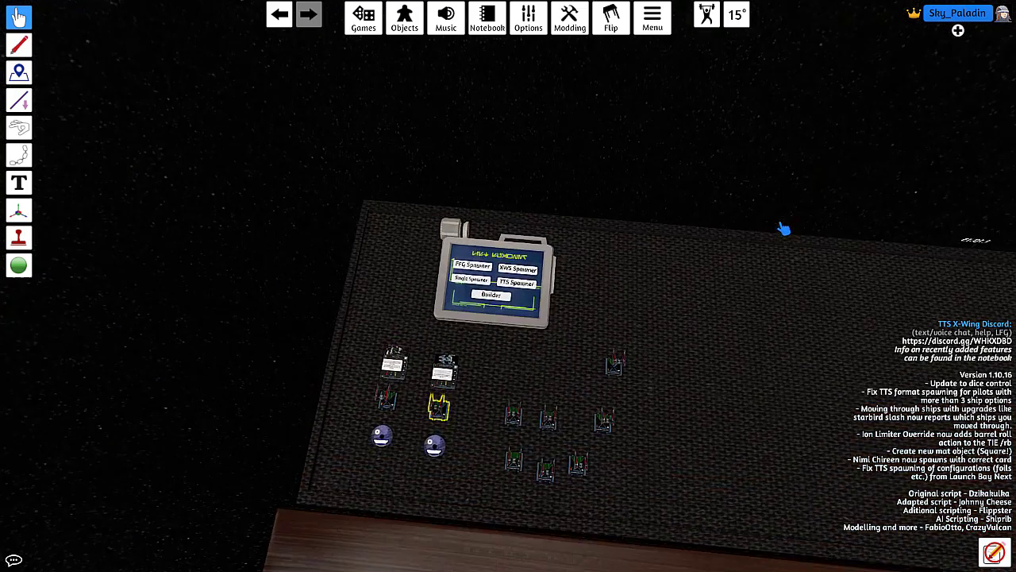
pyautogui.moveTo(734, 347); pyautogui.dragTo(591, 381)
pyautogui.moveTo(333, 332); pyautogui.dragTo(730, 519)
pyautogui.press('Delete')
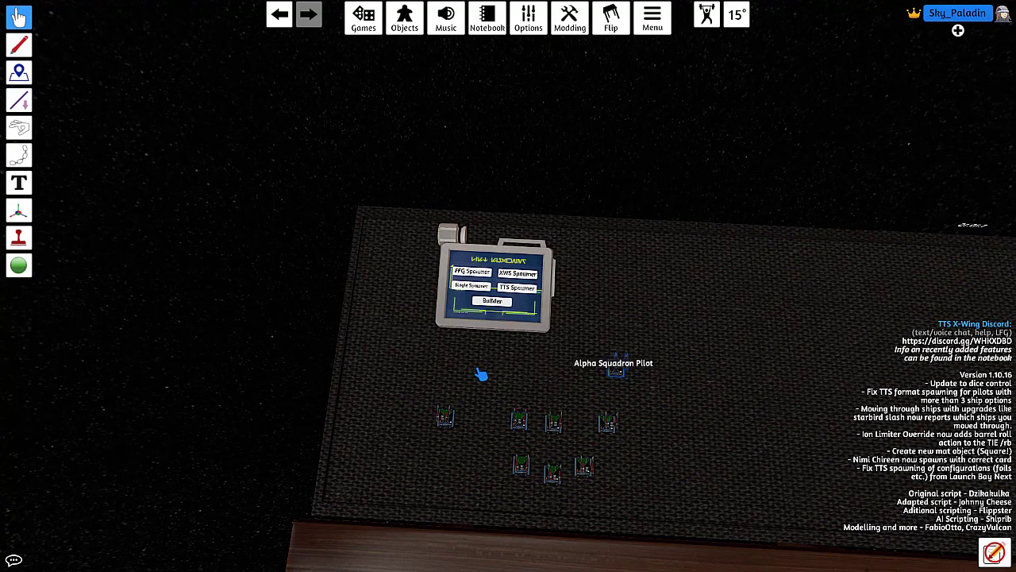
# - Delete all the Alpha Squadron Pilot ships from the dark mat
pyautogui.moveTo(415, 358); pyautogui.dragTo(735, 524)
pyautogui.press('Delete')
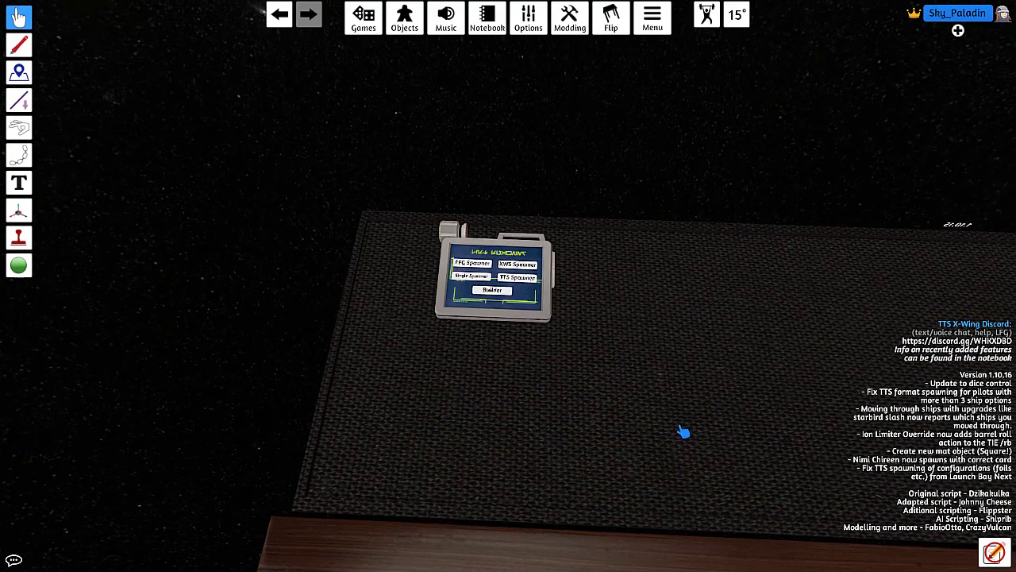
pyautogui.scroll(2, 684, 432)
pyautogui.press('w')
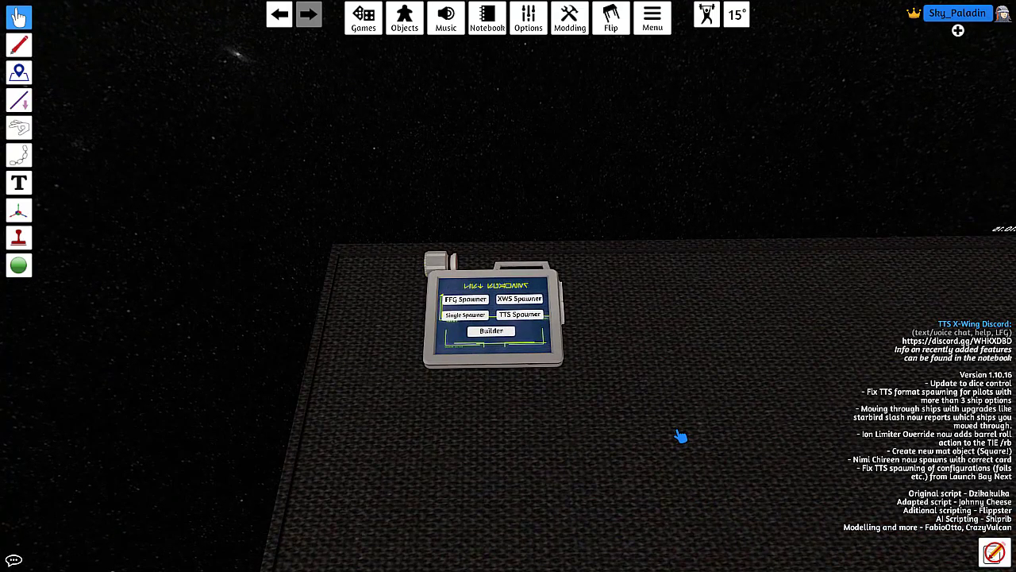
# - Switch to Firefox and open the YASB 2.0 squad builder at raithos.github.io
pyautogui.hotkey('alt', 'Tab')
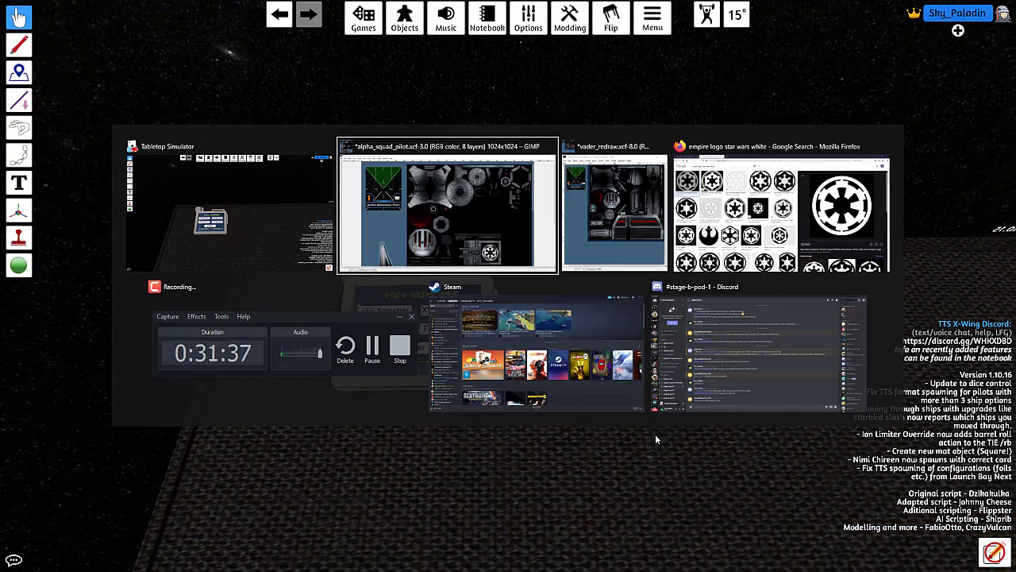
pyautogui.press('Tab')
pyautogui.press('Tab')
pyautogui.press('Tab')
pyautogui.press('Tab')
pyautogui.press('Tab')
pyautogui.press('Tab')
pyautogui.press('Tab')
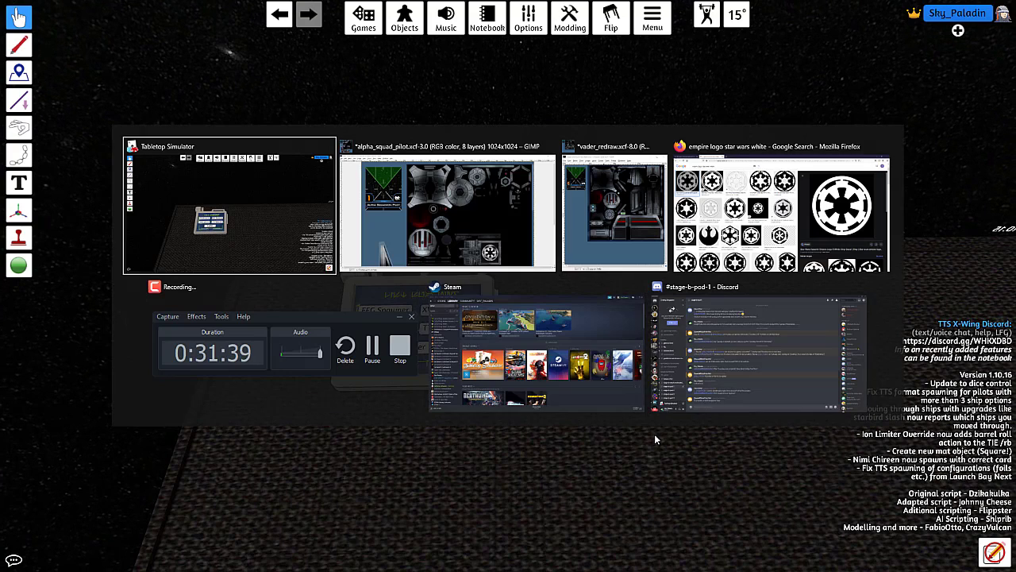
pyautogui.press('Tab')
pyautogui.press('Tab')
pyautogui.click(337, 28)
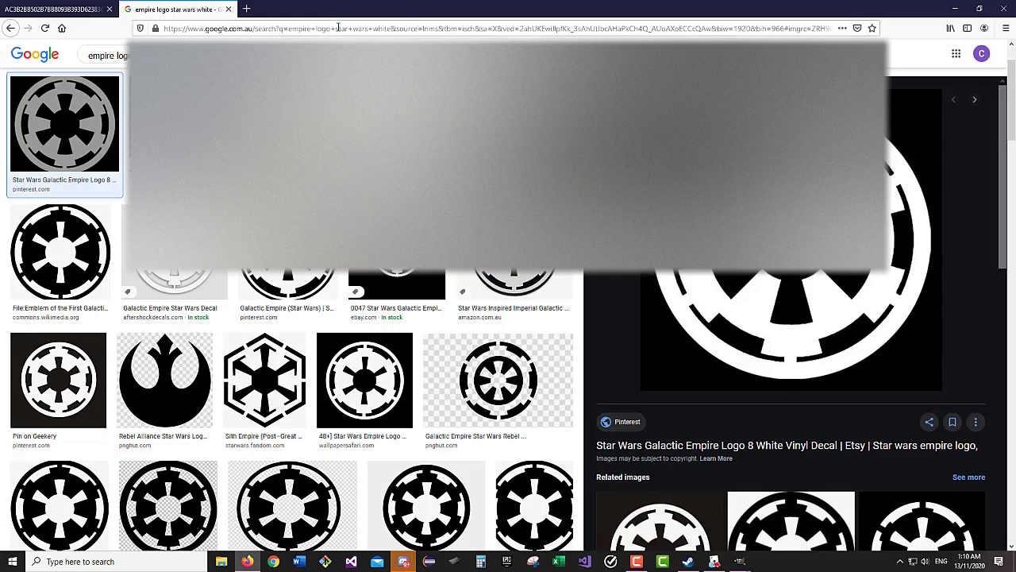
pyautogui.write('yas')
pyautogui.press('Down')
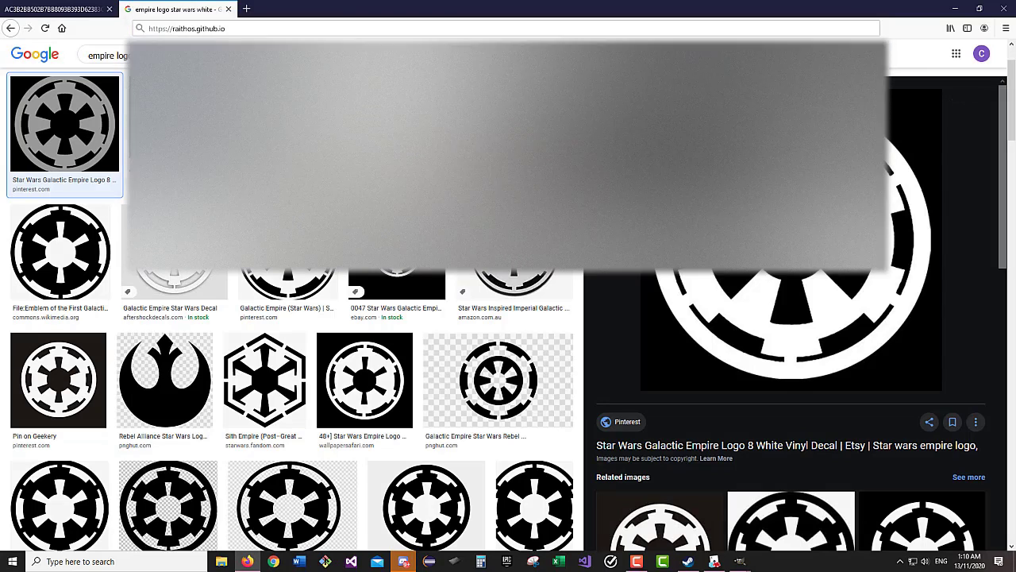
pyautogui.press('Return')
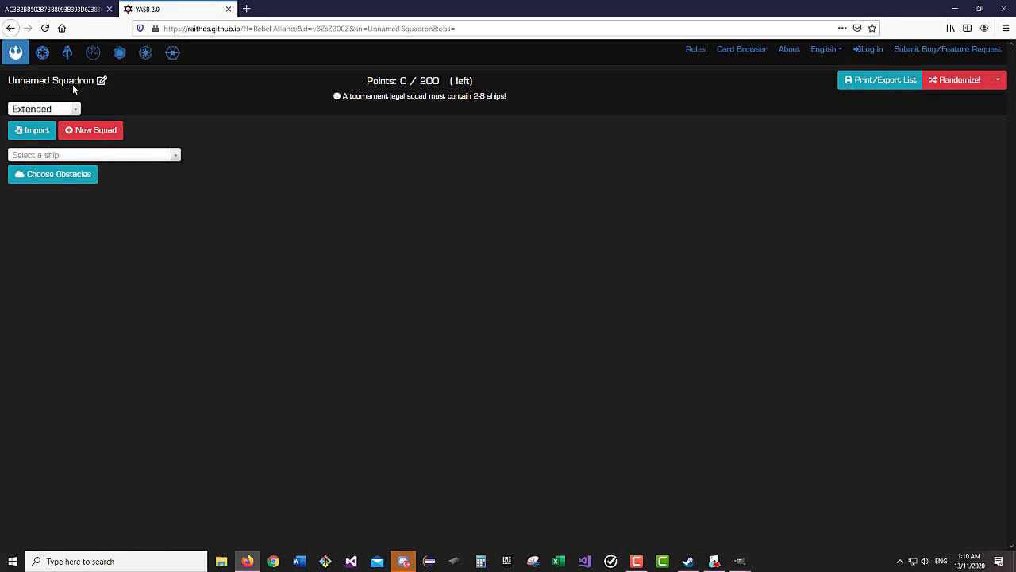
# - Build a Galactic Empire squad of five TIE Interceptors: four Alpha Squadron Pilots and Soontir Fel
pyautogui.click(42, 52)
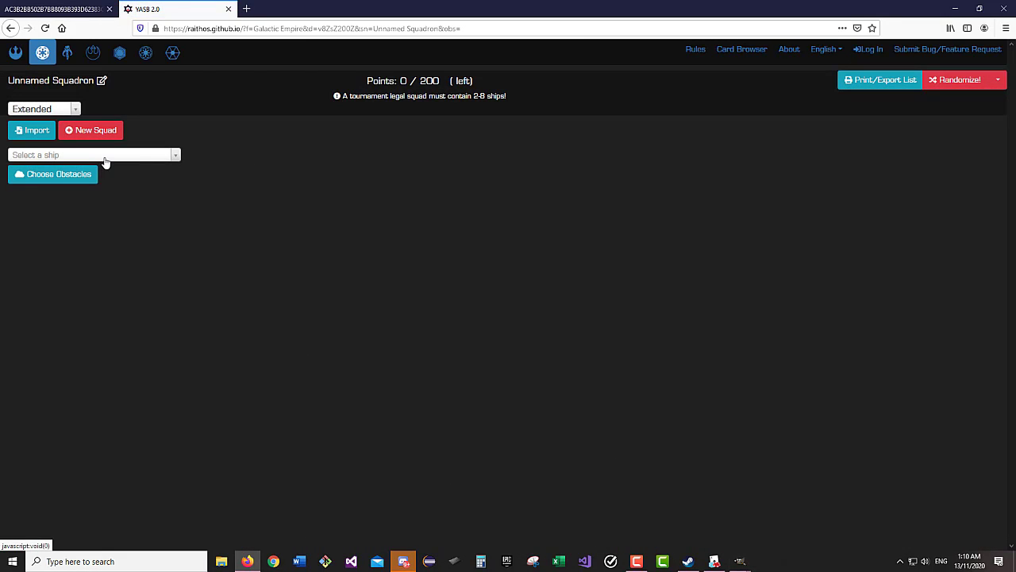
pyautogui.click(105, 158)
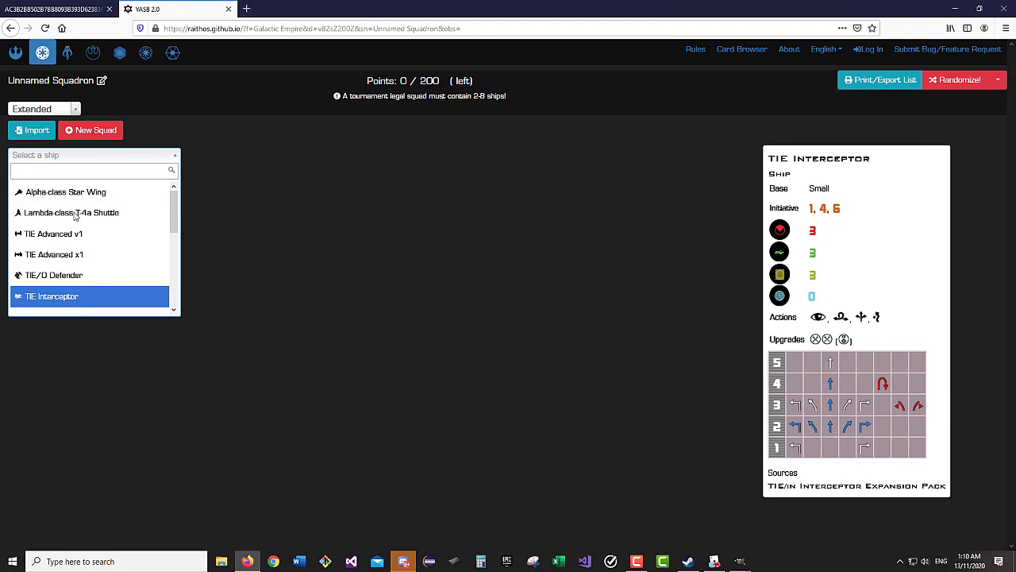
pyautogui.click(670, 161)
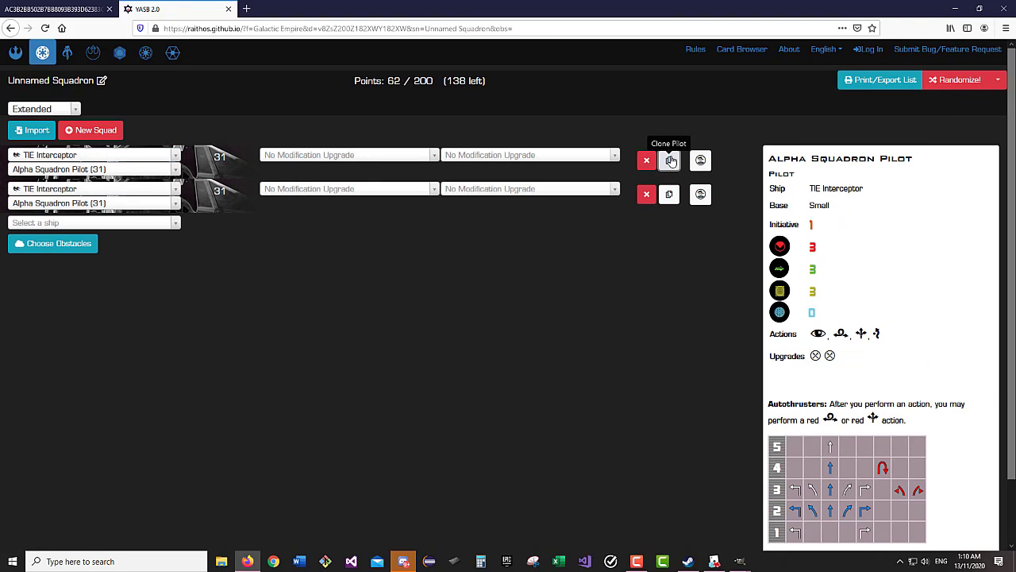
pyautogui.click(669, 160)
pyautogui.click(670, 161)
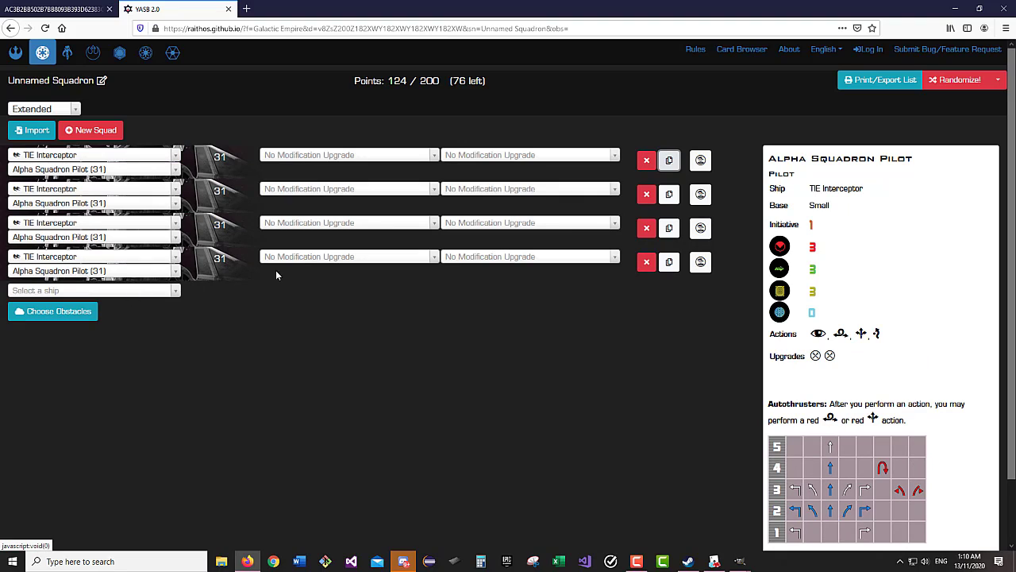
pyautogui.click(670, 161)
pyautogui.click(98, 307)
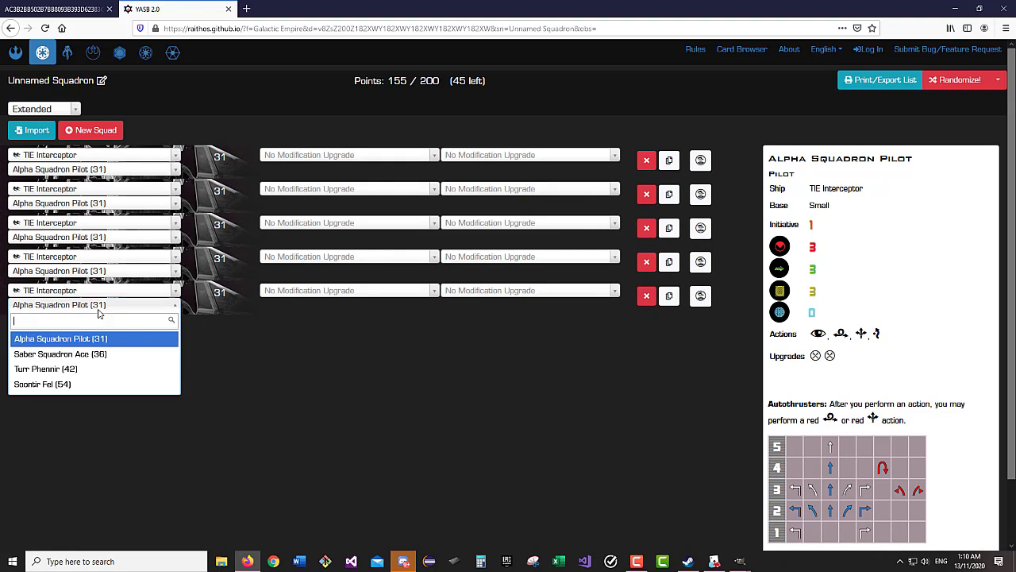
pyautogui.click(70, 386)
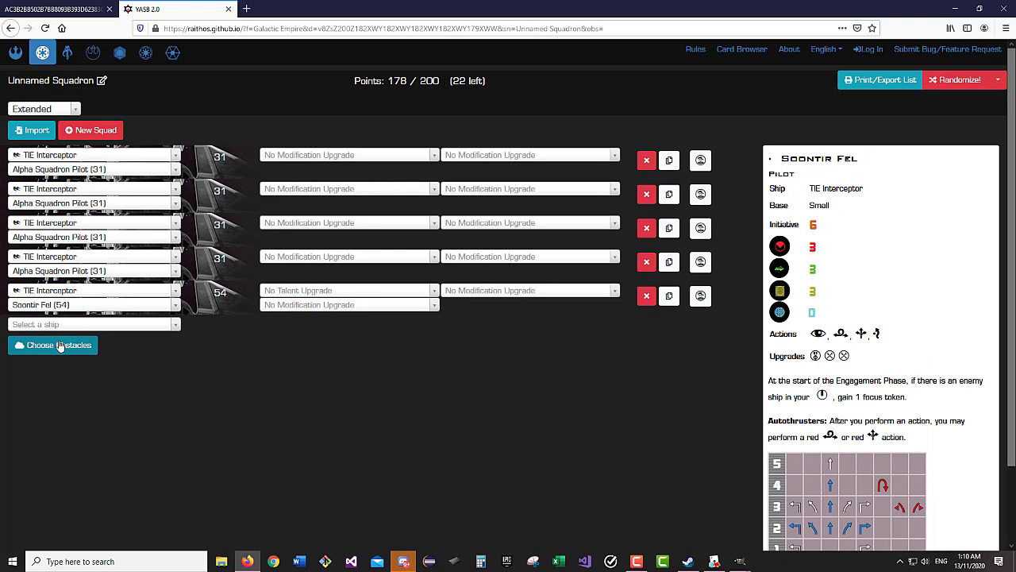
# - Export the squad list in TTS format, copy its full text, and close the export dialog
pyautogui.click(878, 80)
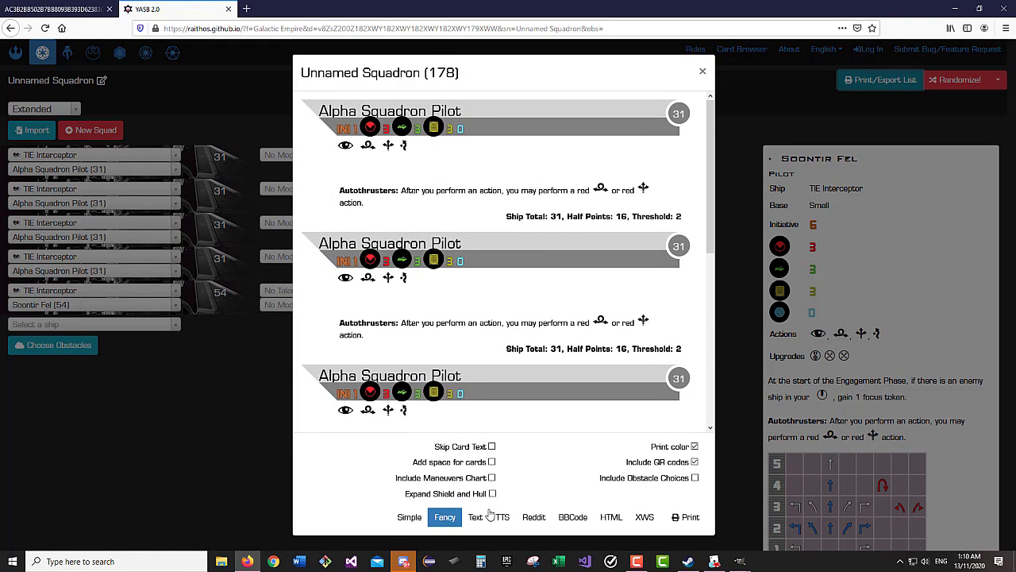
pyautogui.click(501, 516)
pyautogui.click(515, 298)
pyautogui.hotkey('ctrl', 'a')
pyautogui.hotkey('ctrl', 'c')
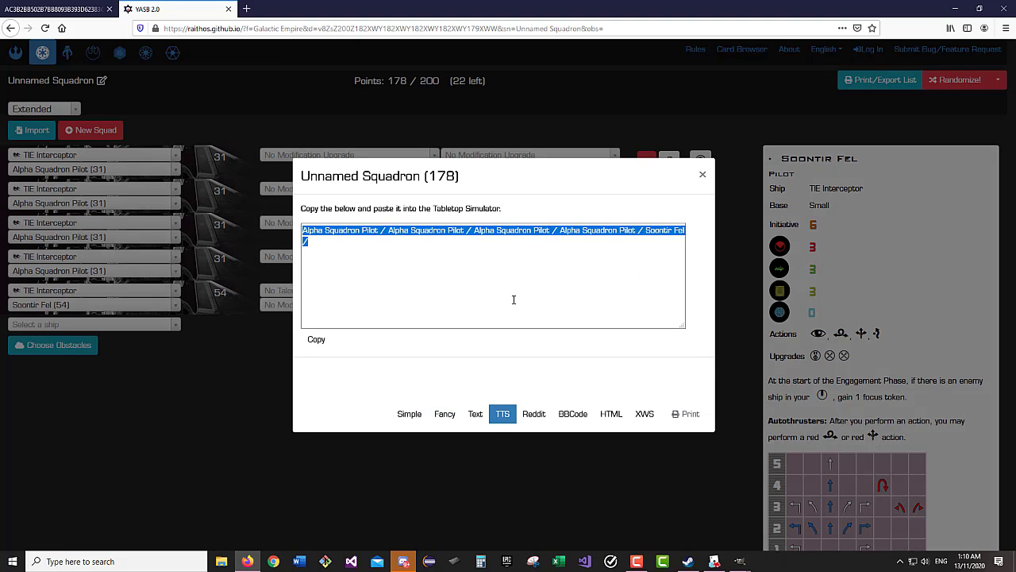
pyautogui.click(702, 175)
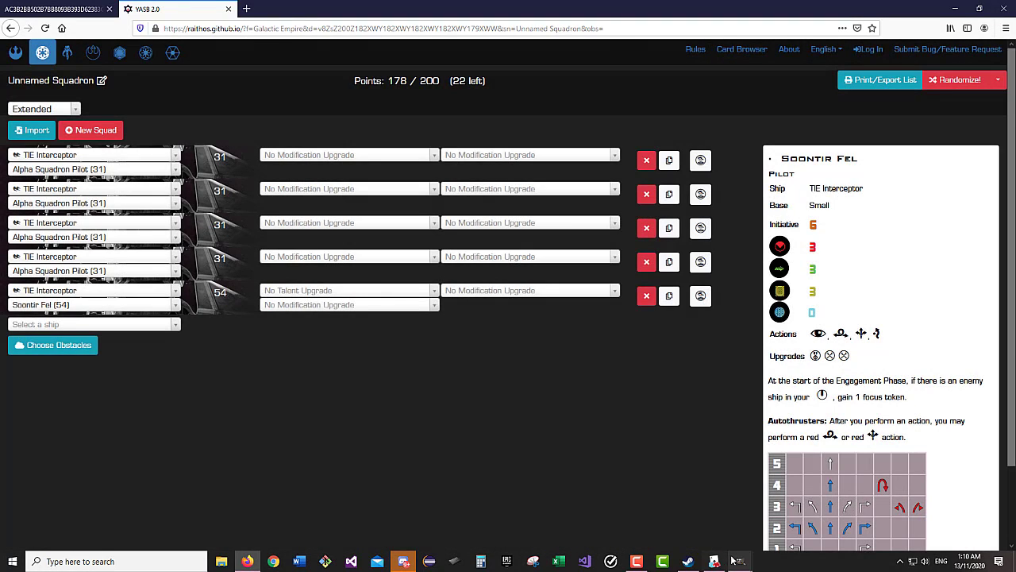
# - Switch to Tabletop Simulator and spawn the copied squad list with the TTS Spawner as an Imperial squad
pyautogui.click(715, 562)
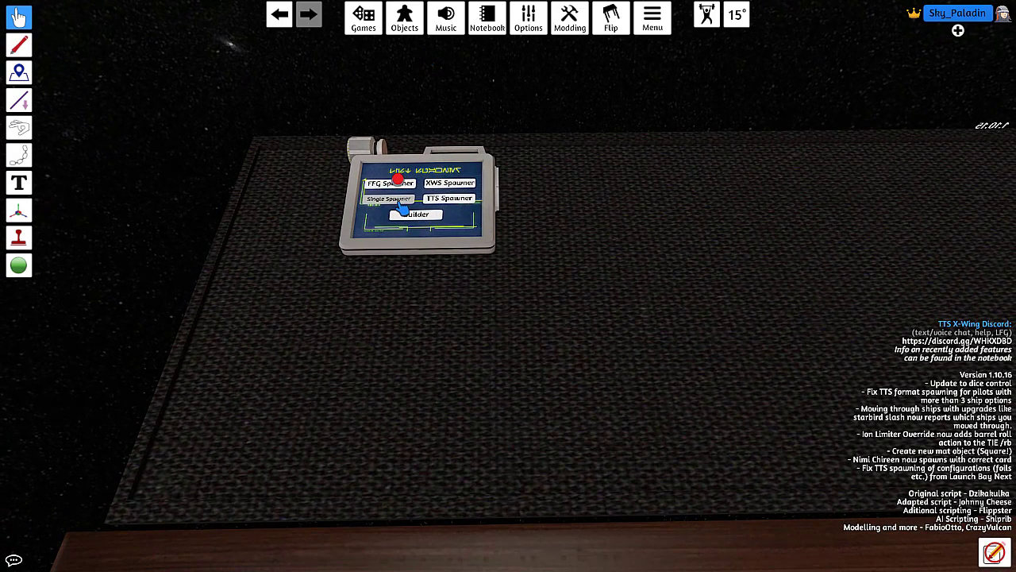
pyautogui.click(443, 202)
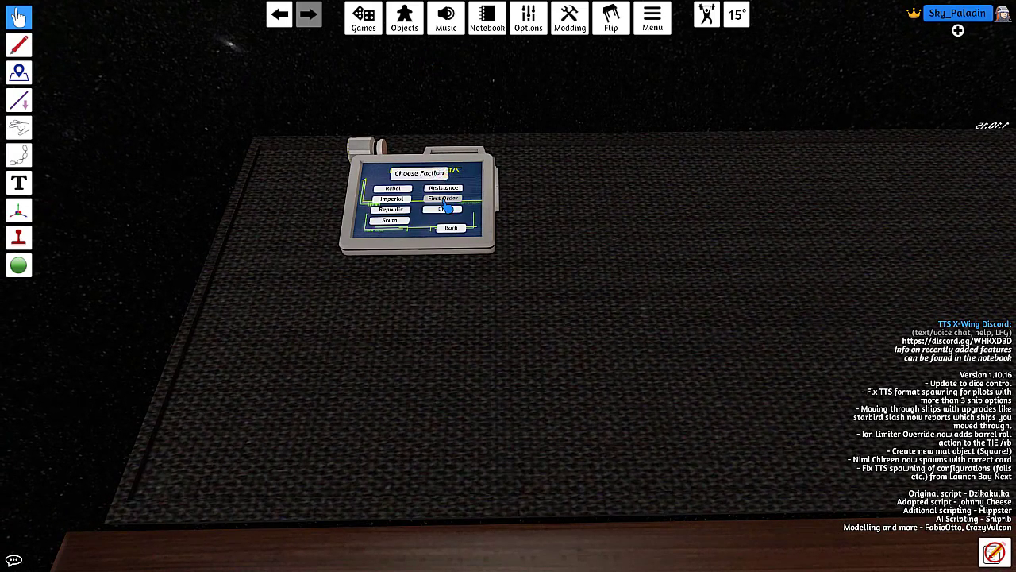
pyautogui.click(399, 201)
pyautogui.click(401, 205)
pyautogui.hotkey('ctrl', 'v')
pyautogui.click(397, 224)
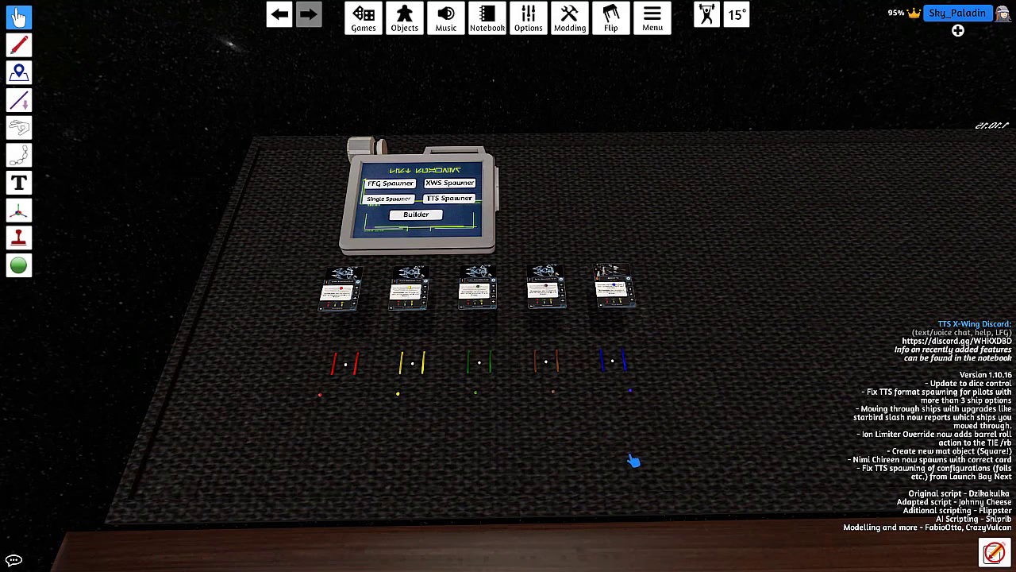
# - Delete the four default Alpha Squadron Pilot ships, keeping their cards, their dials and Soontir Fel's ship
pyautogui.scroll(3, 652, 466)
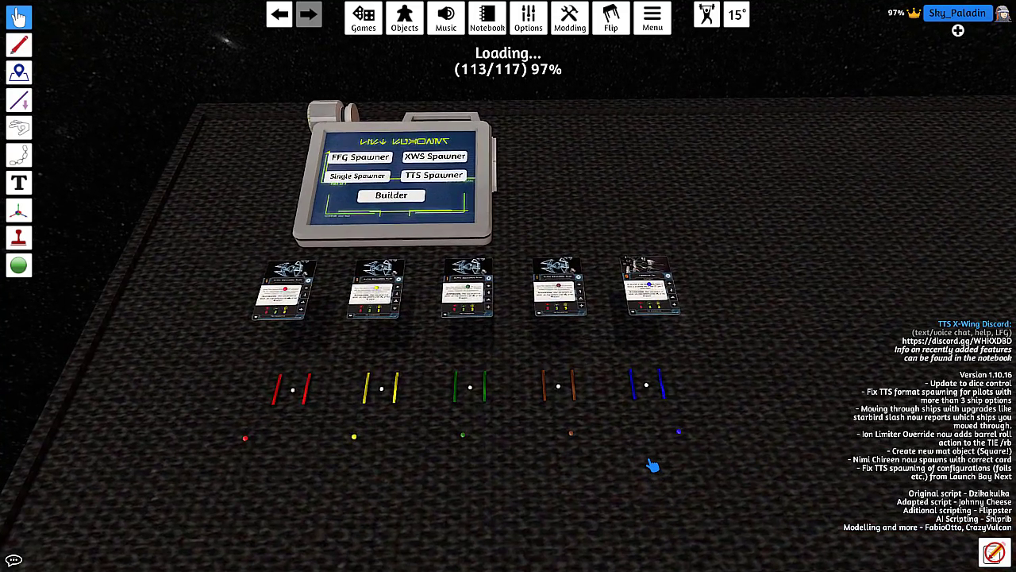
pyautogui.scroll(2, 651, 466)
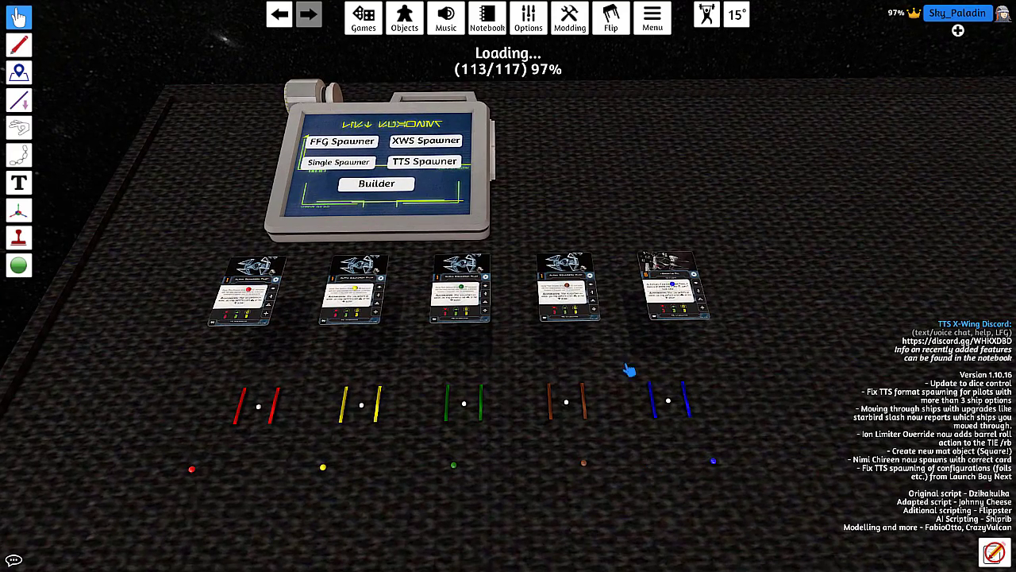
pyautogui.press('s')
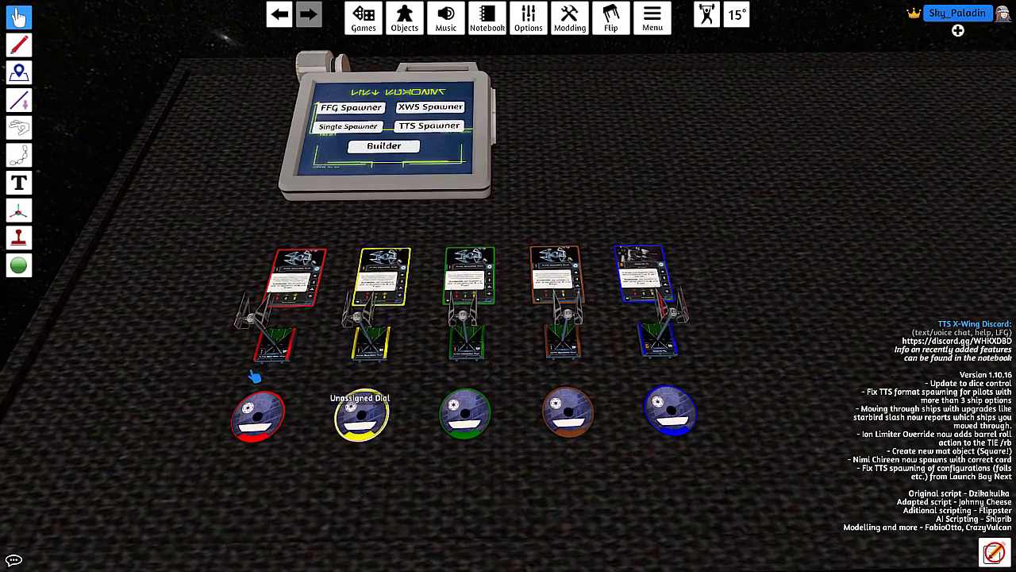
pyautogui.moveTo(302, 369); pyautogui.dragTo(590, 363)
pyautogui.press('Delete')
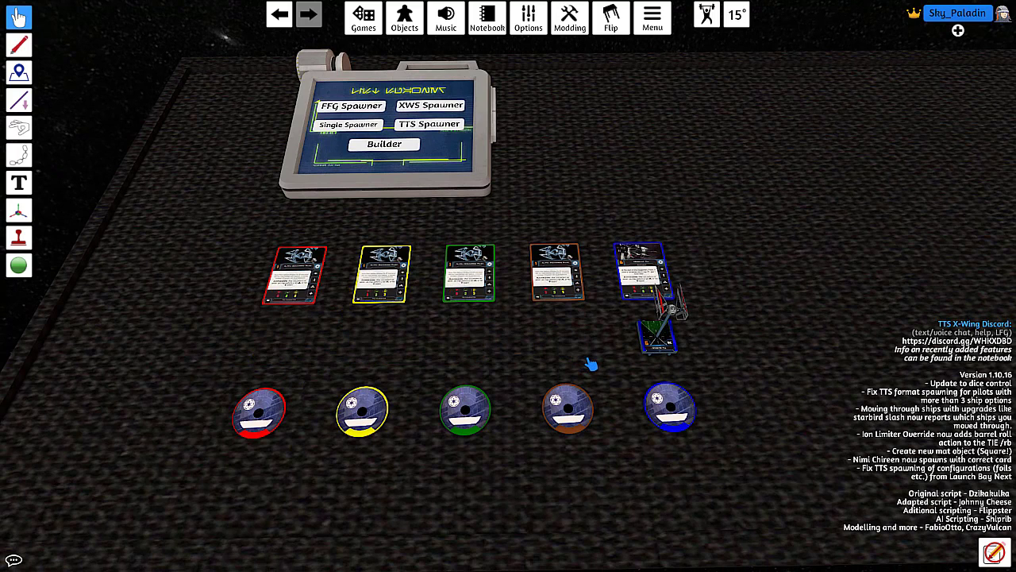
# - Search the saved objects for "501" and spawn four 501st Alpha Squadron Pilot ships, one below each Alpha Squadron card
pyautogui.click(405, 23)
pyautogui.click(817, 406)
pyautogui.click(888, 122)
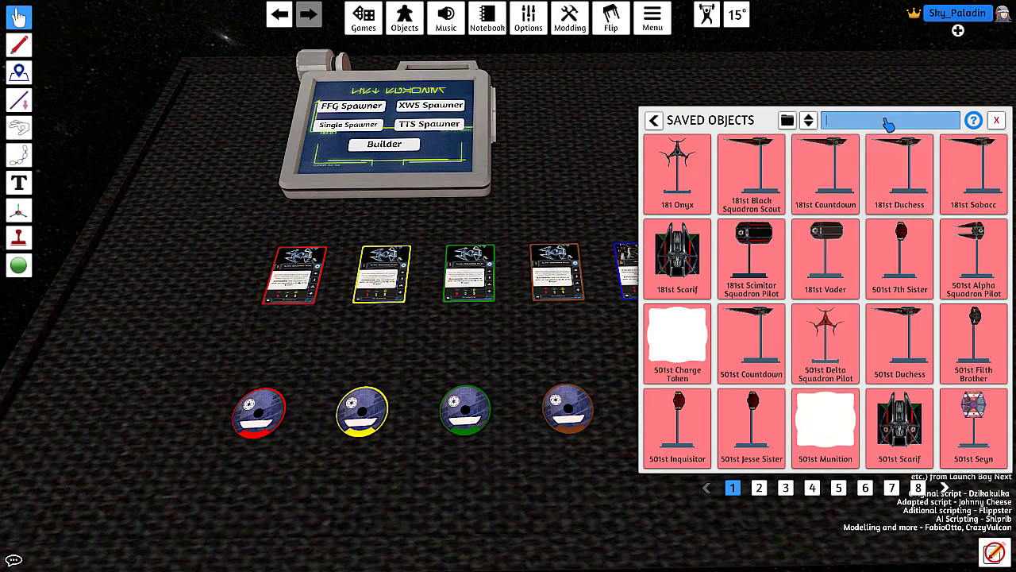
pyautogui.write('501')
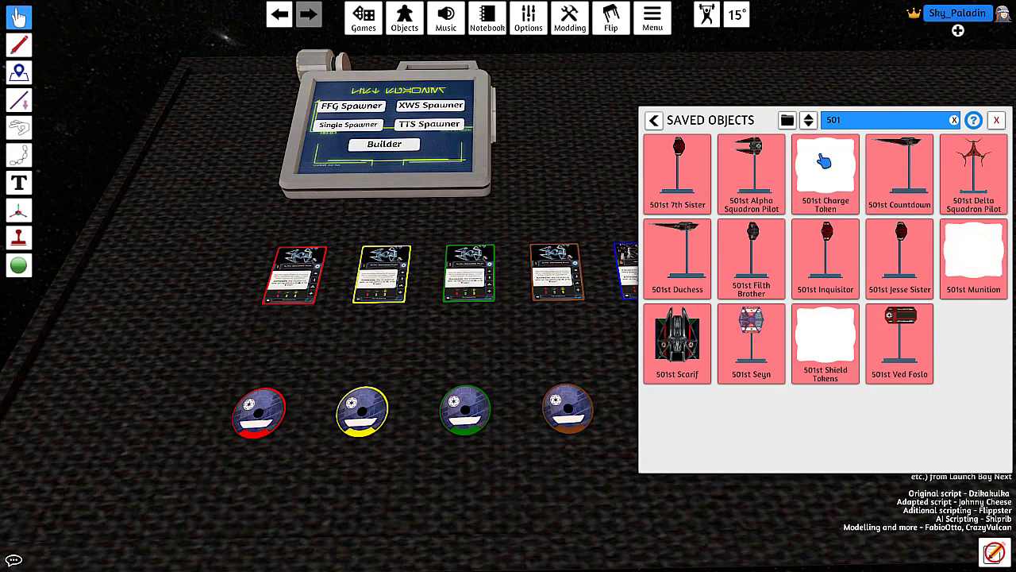
pyautogui.click(764, 147)
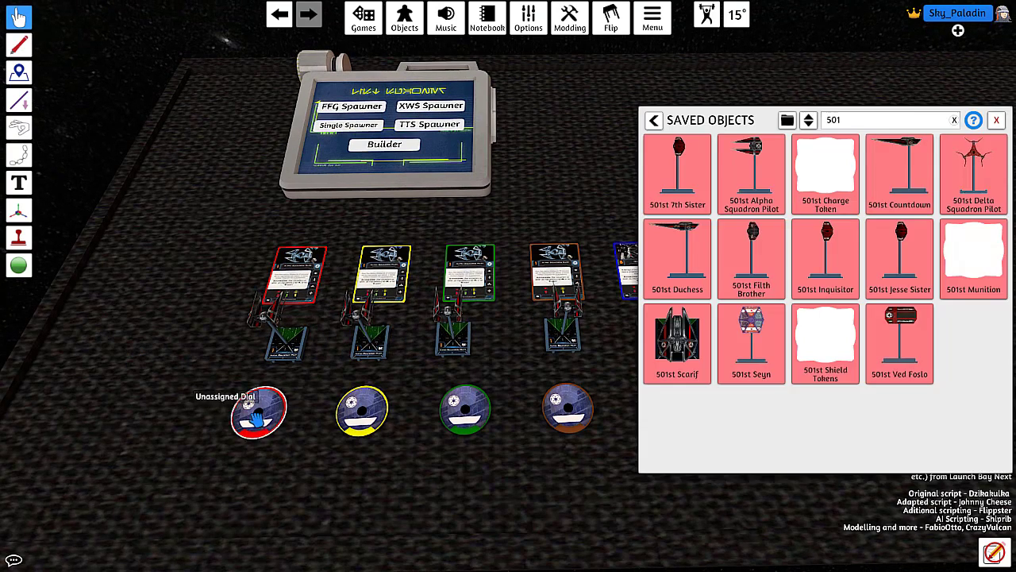
# - Assign the red, yellow, green and brown dials to the four Alpha Squadron ships, and set the dials back below them
pyautogui.moveTo(274, 405); pyautogui.dragTo(280, 341)
pyautogui.moveTo(366, 409); pyautogui.dragTo(369, 338)
pyautogui.moveTo(467, 409); pyautogui.dragTo(454, 337)
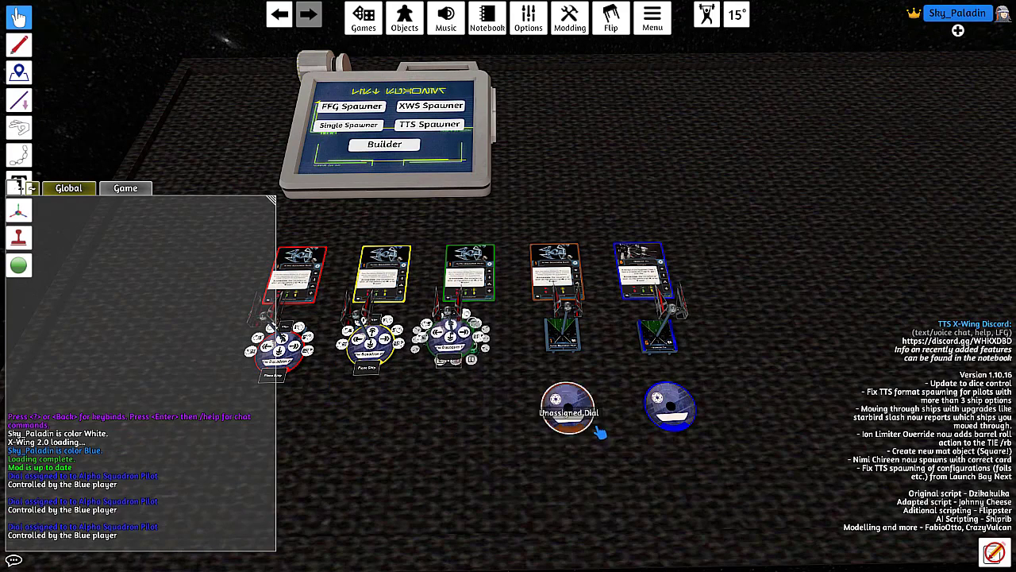
pyautogui.moveTo(600, 430); pyautogui.dragTo(577, 370)
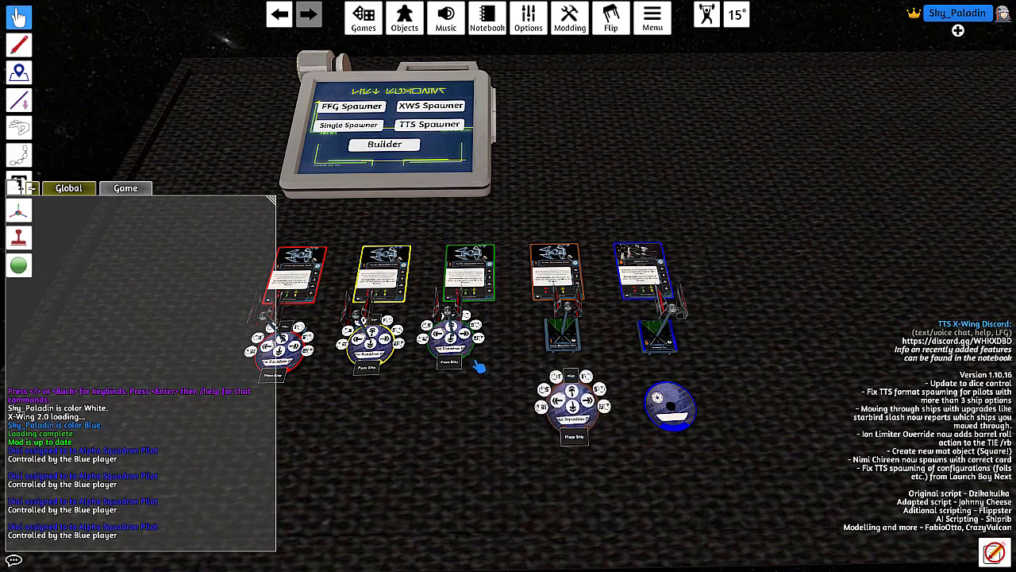
pyautogui.moveTo(479, 366); pyautogui.dragTo(496, 437)
pyautogui.moveTo(394, 362); pyautogui.dragTo(402, 438)
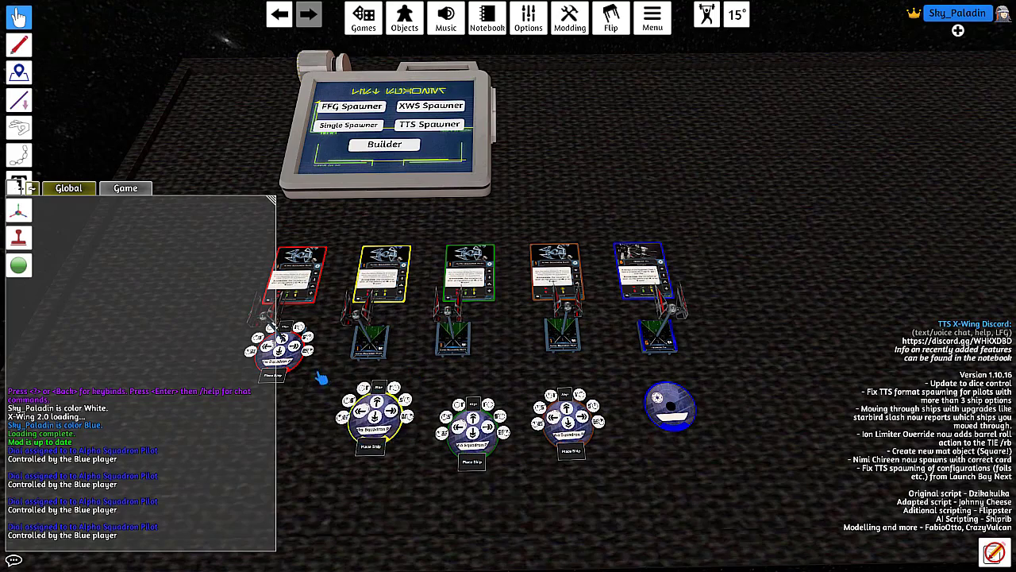
pyautogui.moveTo(290, 357); pyautogui.dragTo(316, 448)
# - Look over the reskinned ships with their pilot cards and assigned dials on the mat
pyautogui.press('a')
pyautogui.press('w')
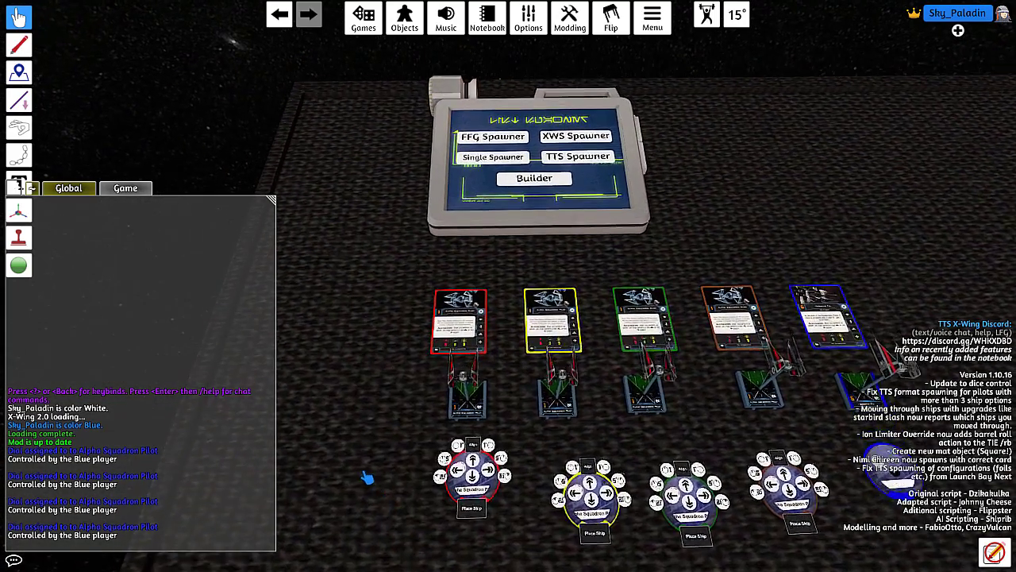
pyautogui.press('d')
pyautogui.press('s')
pyautogui.press('s')
pyautogui.press('d')
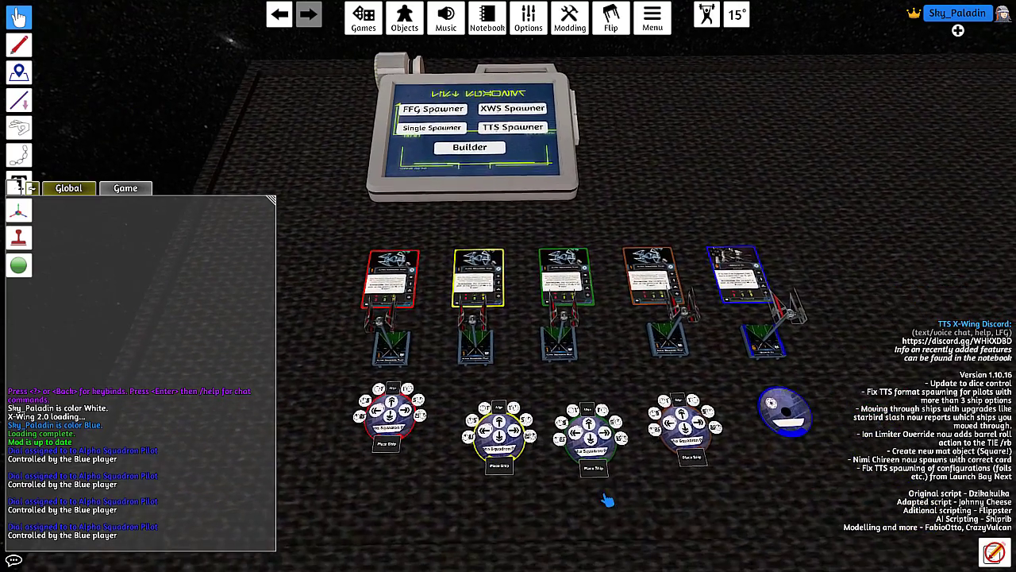
pyautogui.press('d')
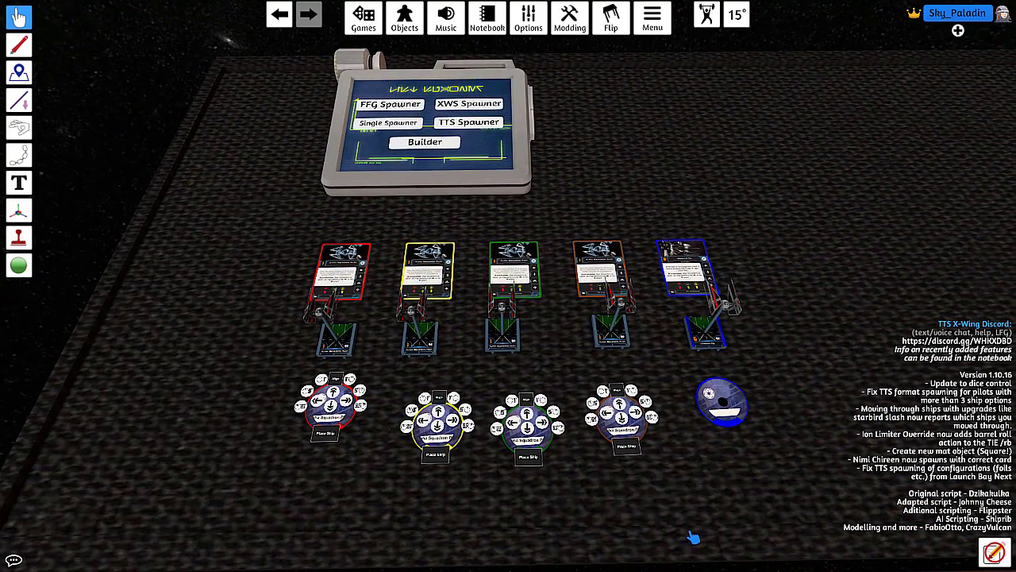
pyautogui.press('a')
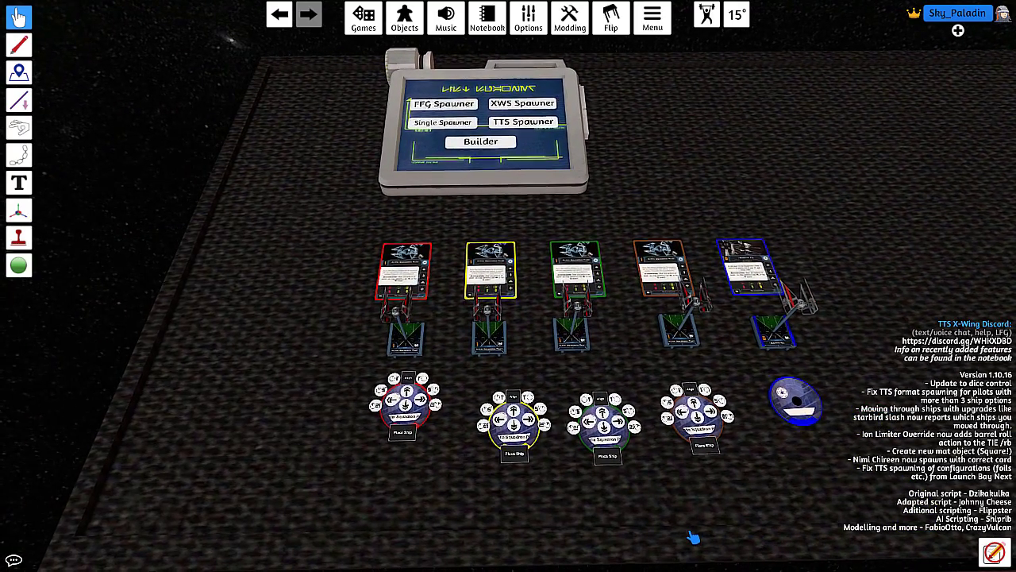
# - Delete all pilot cards, all dials and Soontir Fel's ship, leaving the four 501st Alpha Squadron ships
pyautogui.press('d')
pyautogui.press('s')
pyautogui.scroll(3, 677, 526)
pyautogui.moveTo(243, 202); pyautogui.dragTo(817, 459)
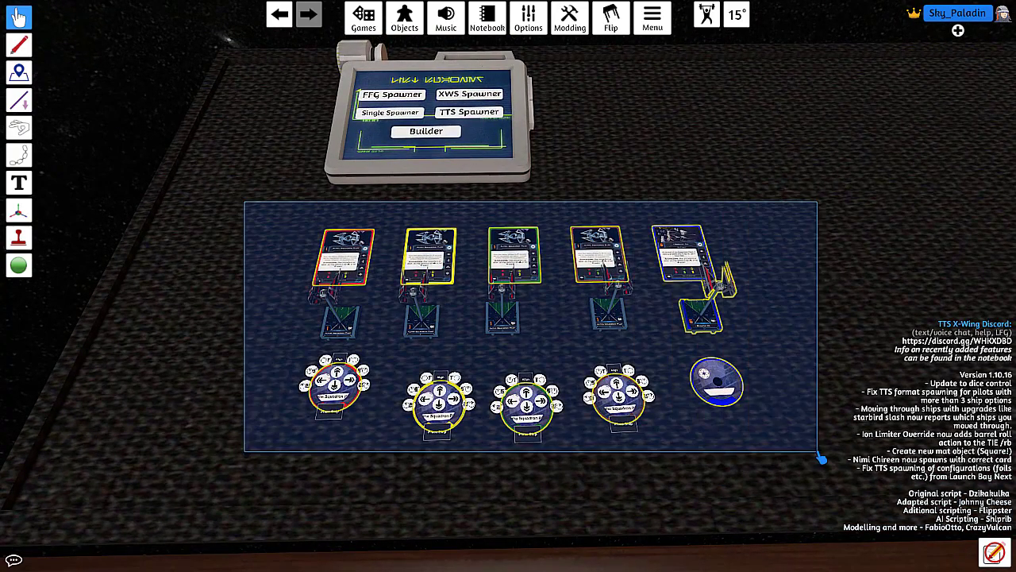
pyautogui.press('Delete')
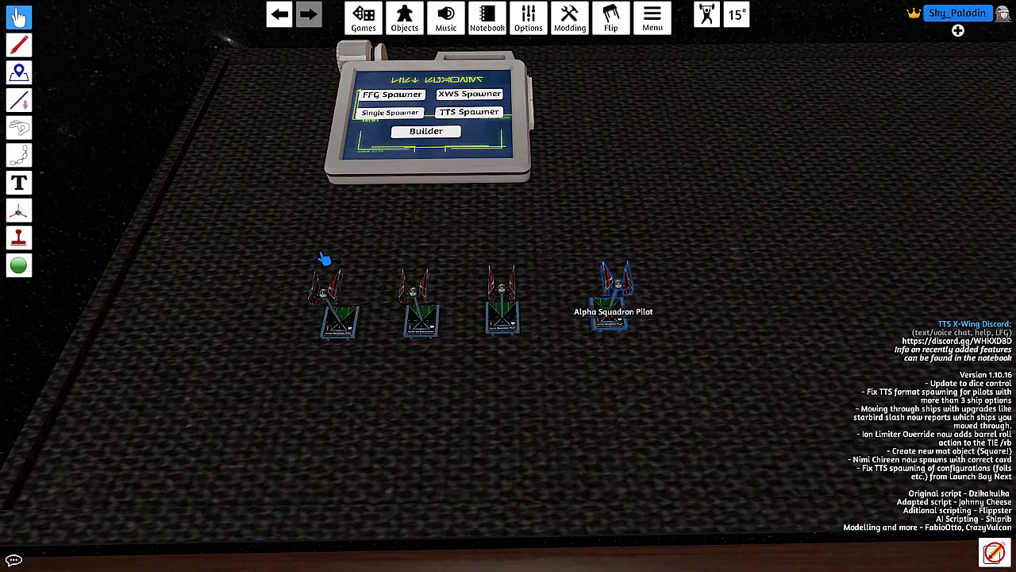
# - Delete the four reskinned Alpha Squadron Pilot ships, clearing the mat below the spawner
pyautogui.moveTo(263, 246); pyautogui.dragTo(718, 356)
pyautogui.press('Delete')
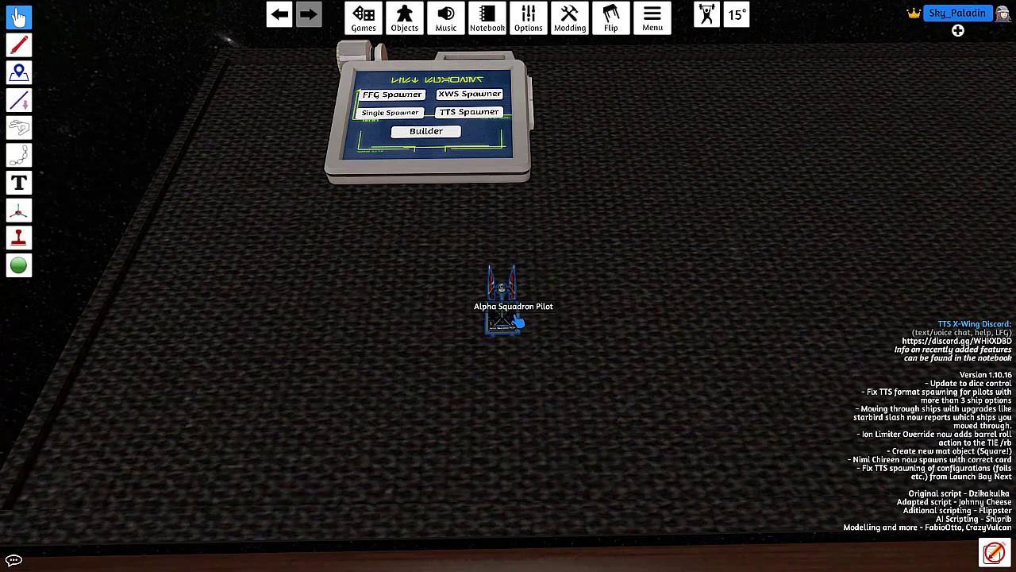
pyautogui.press('Delete')
# - With the TTS Spawner, save an Imperial list of four Alpha Squadron Pilots and Soontir Fel as a disk
pyautogui.scroll(5, 576, 161)
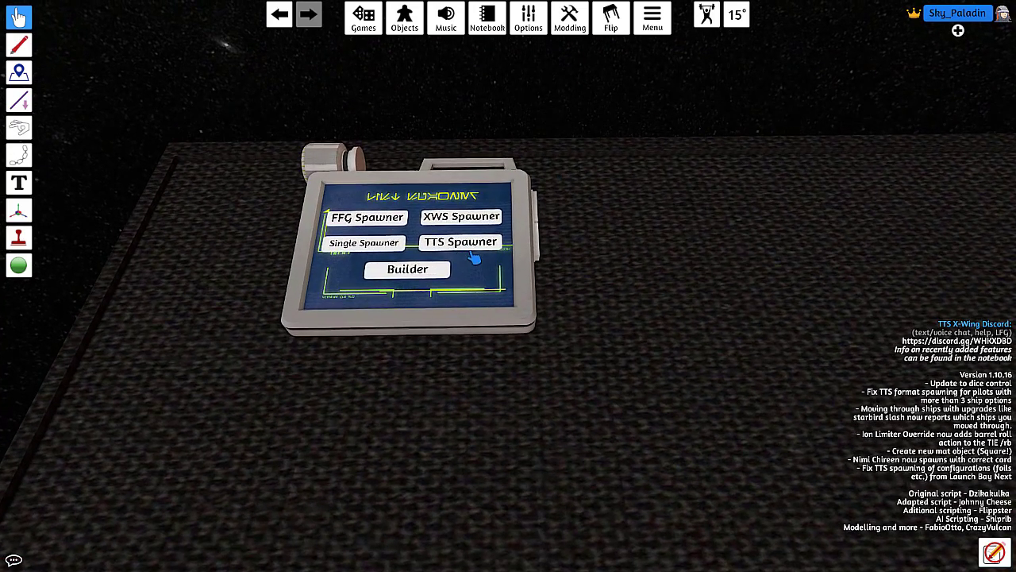
pyautogui.click(484, 249)
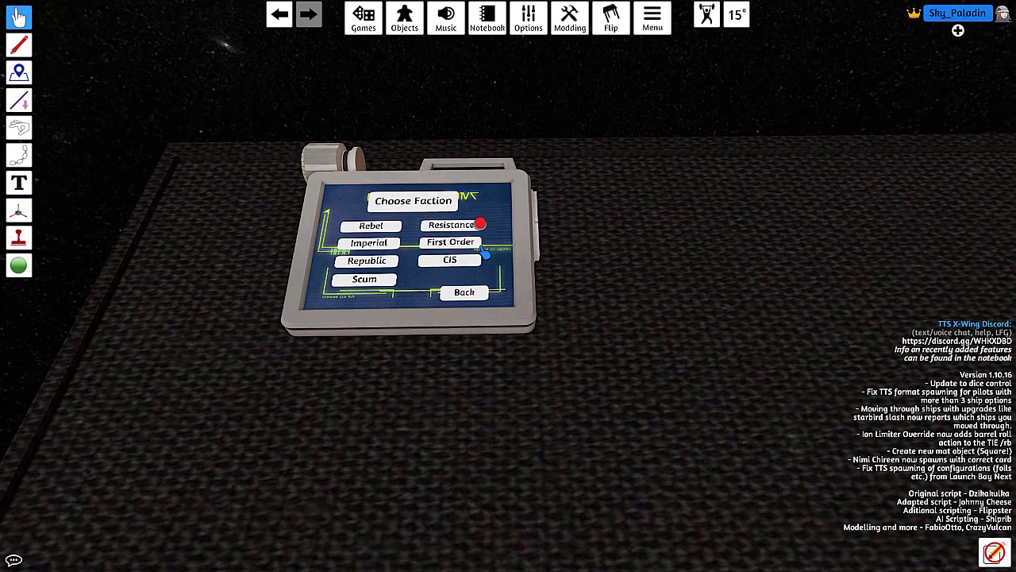
pyautogui.click(385, 247)
pyautogui.click(408, 241)
pyautogui.write('Alpha Squadron Pilot / Alpha Squadron Pilot / Alpha Squadron Pilot / Alpha Squadron Pilot / Soontir Fel /')
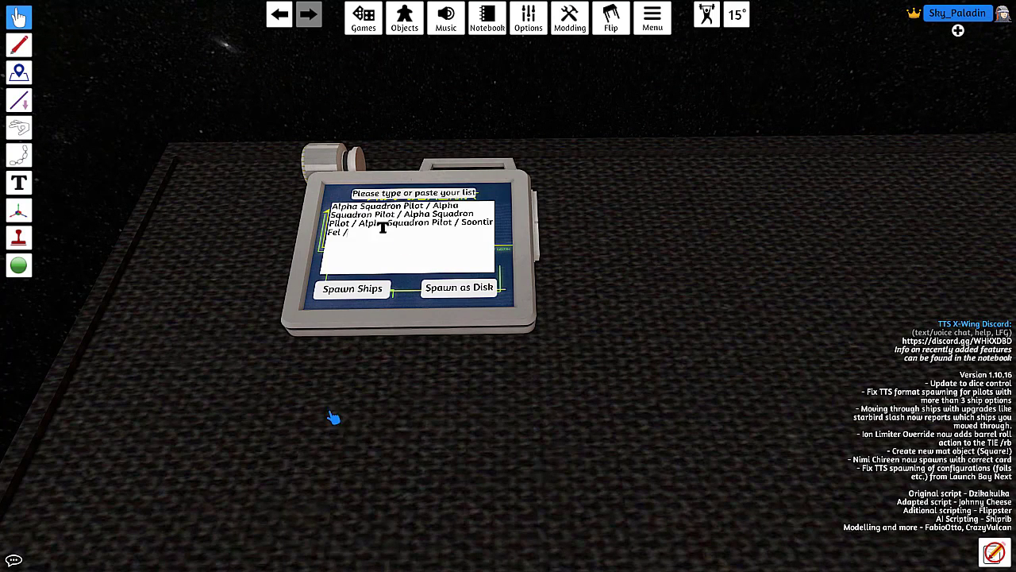
pyautogui.click(469, 291)
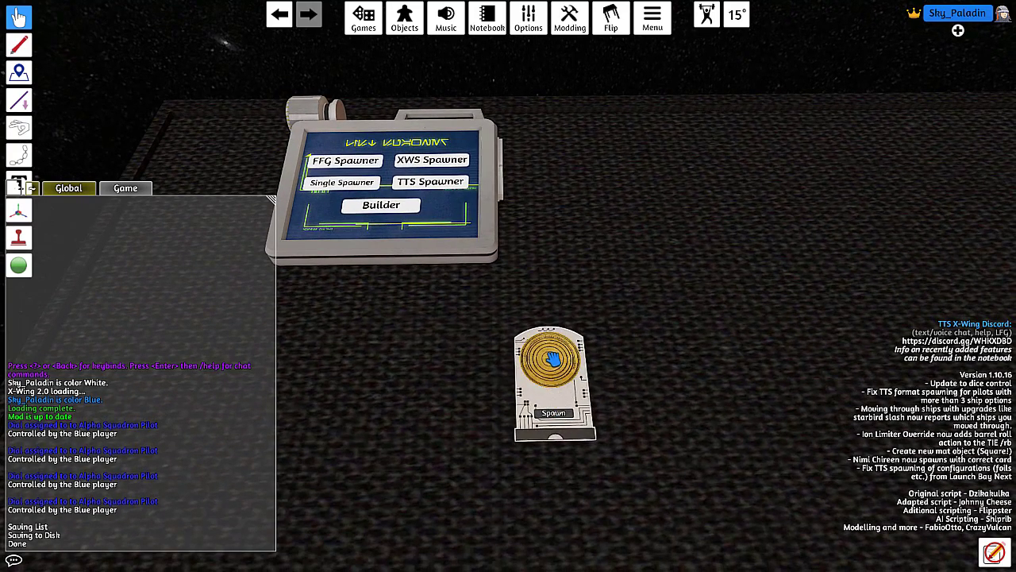
# - Move the list disk beneath the spawner and spawn its squad of cards, ships and dials
pyautogui.moveTo(555, 385); pyautogui.dragTo(403, 322)
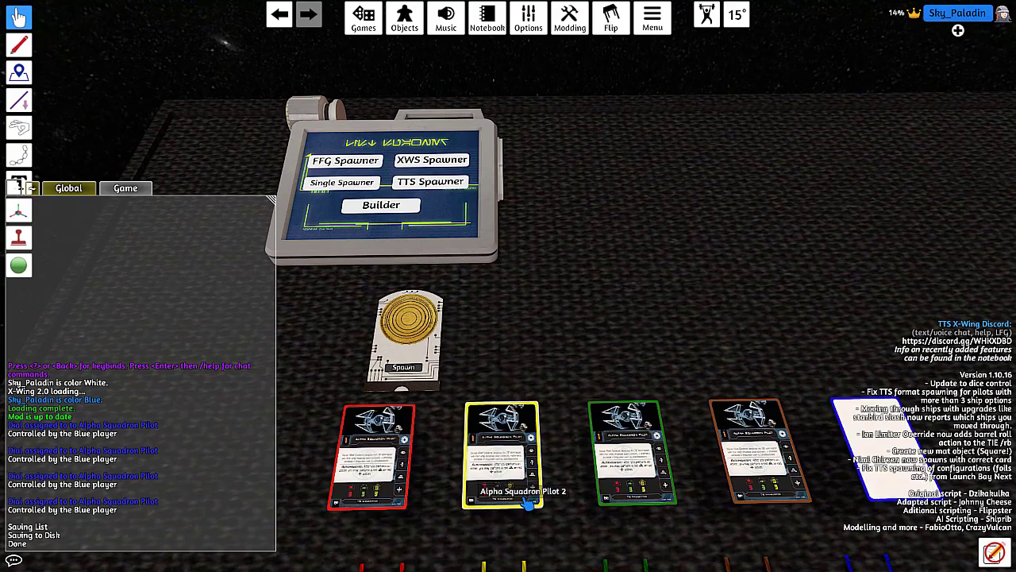
pyautogui.press('s')
pyautogui.press('d')
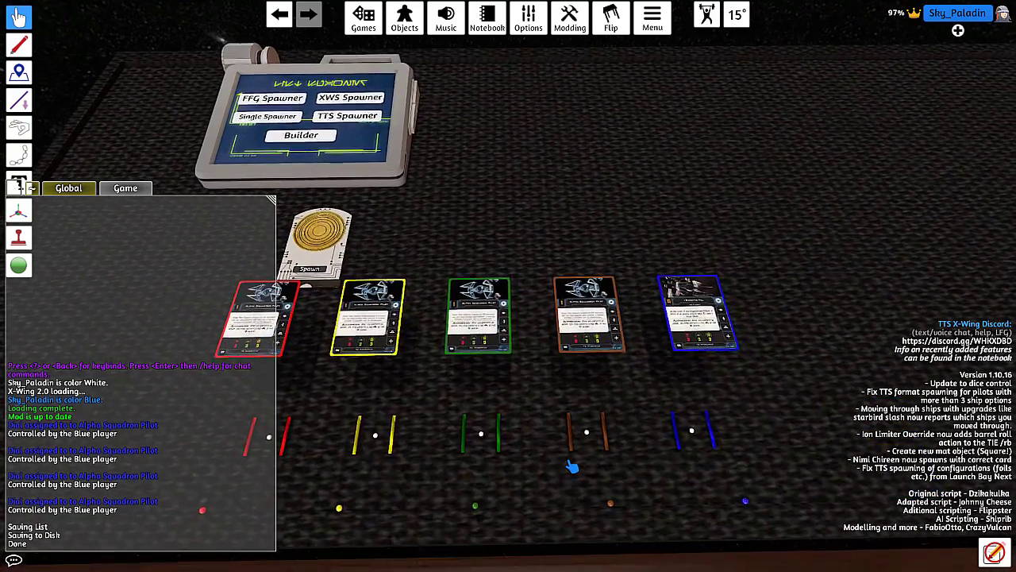
pyautogui.press('a')
pyautogui.press('s')
pyautogui.press('a')
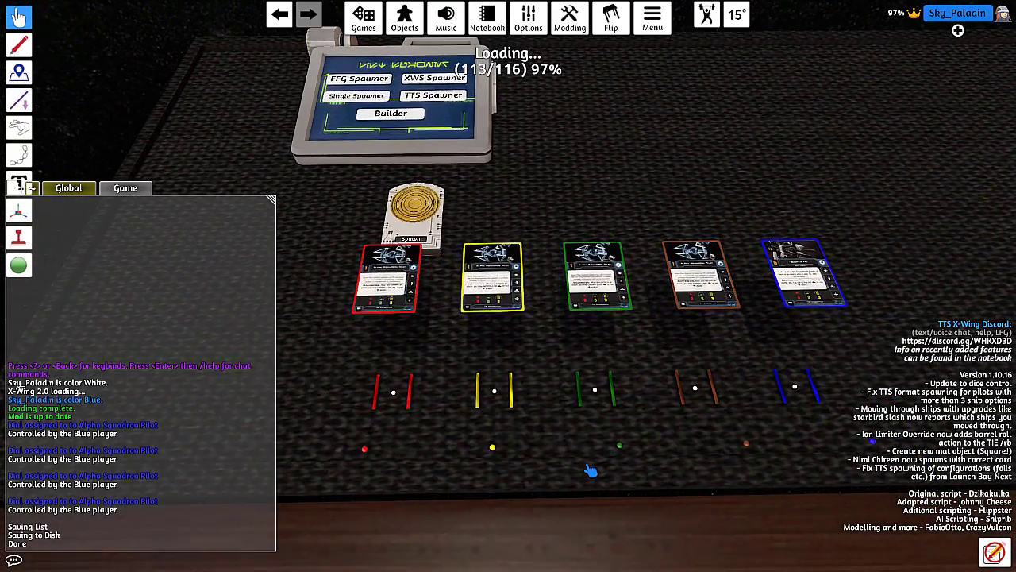
pyautogui.press('s')
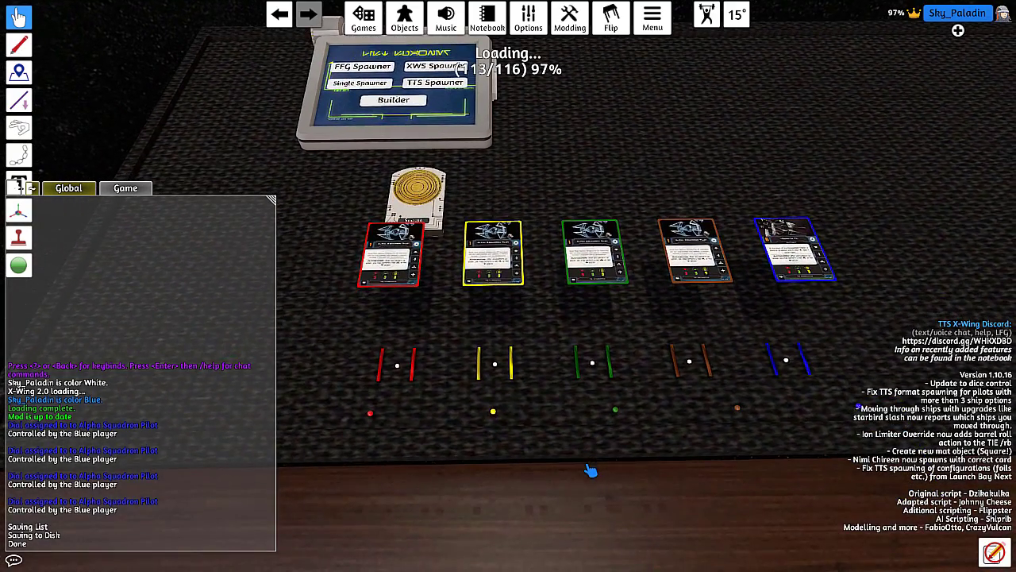
pyautogui.press('d')
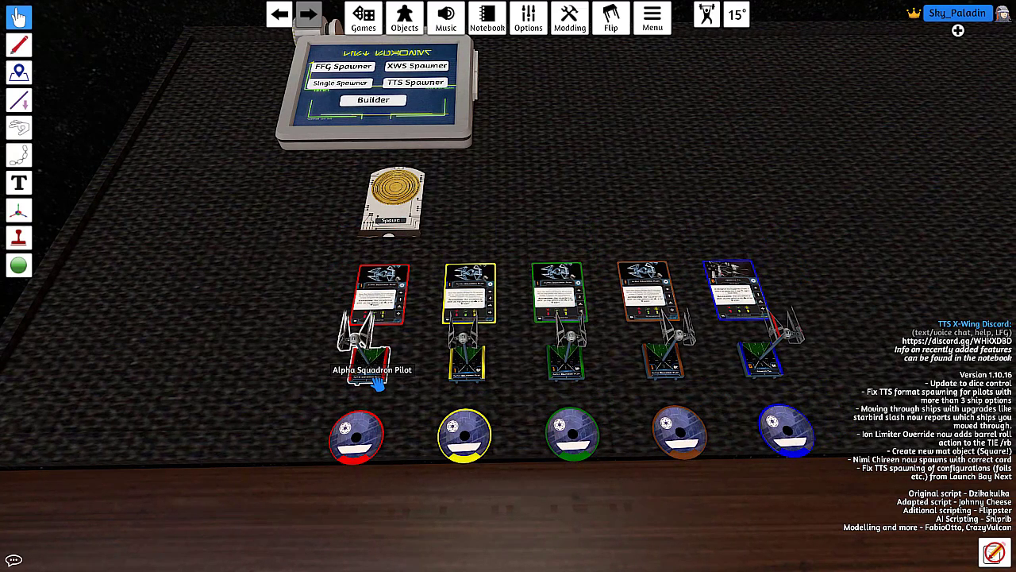
# - Upload 001.png to the Steam Cloud as the red Alpha Squadron ship's diffuse image and import it without updating the matching ships
pyautogui.rightClick(378, 383)
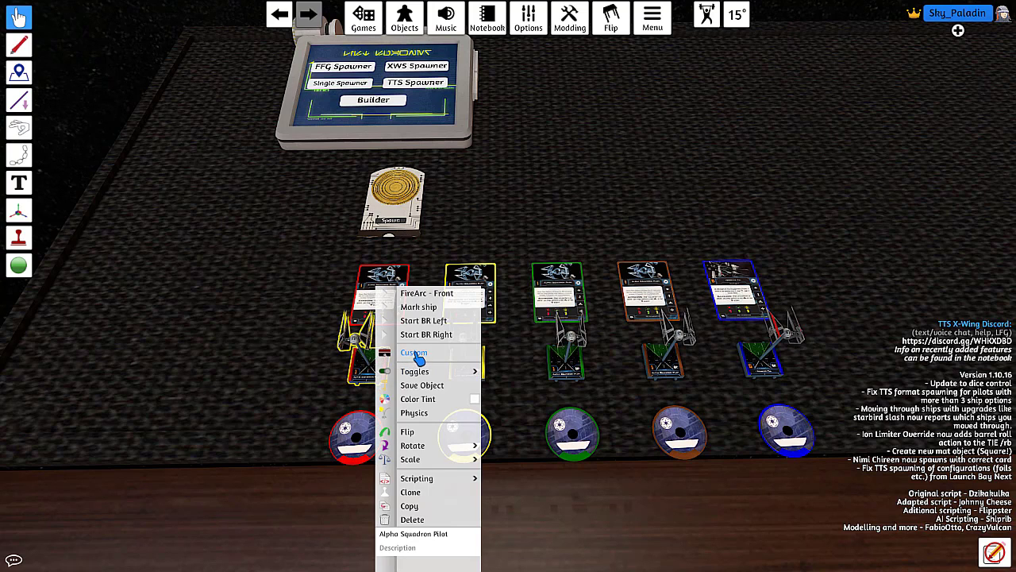
pyautogui.click(418, 358)
pyautogui.click(560, 229)
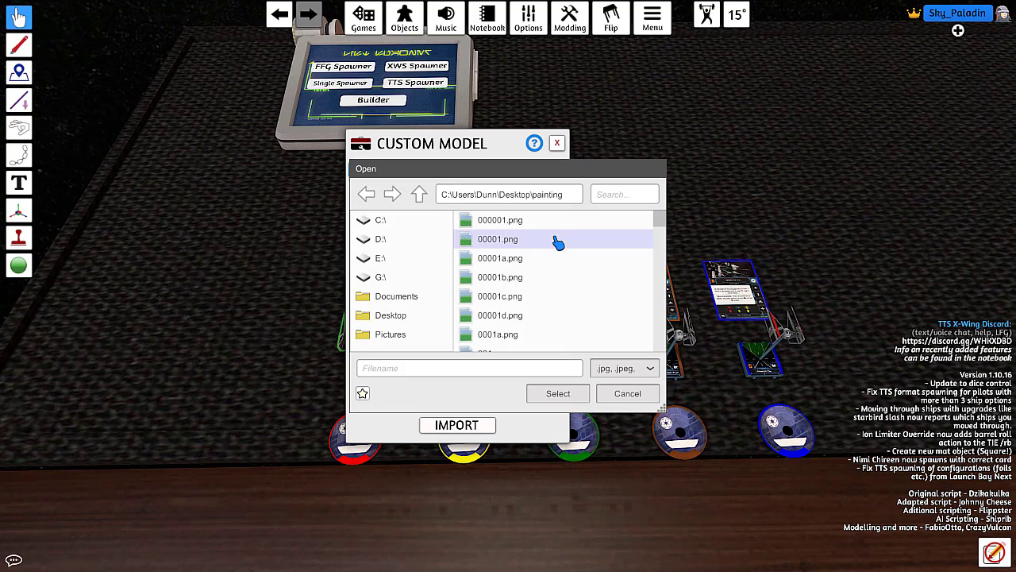
pyautogui.scroll(-1, 539, 299)
pyautogui.click(531, 316)
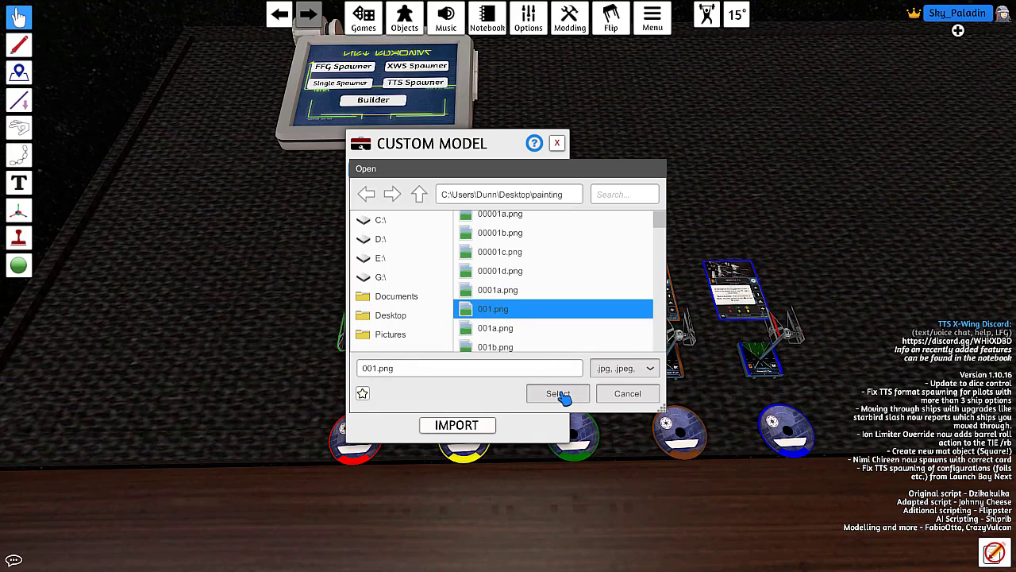
pyautogui.click(560, 393)
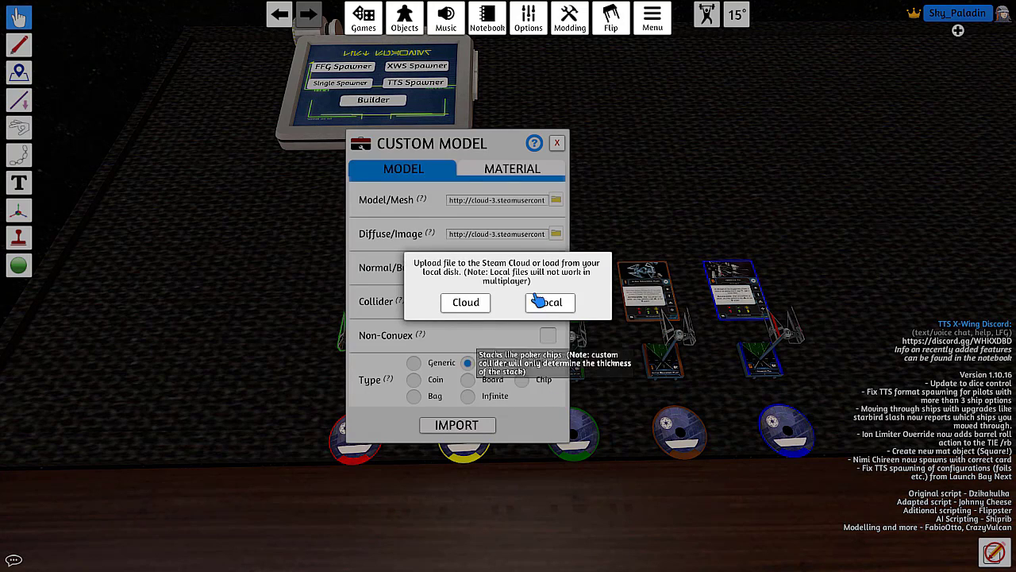
pyautogui.click(469, 304)
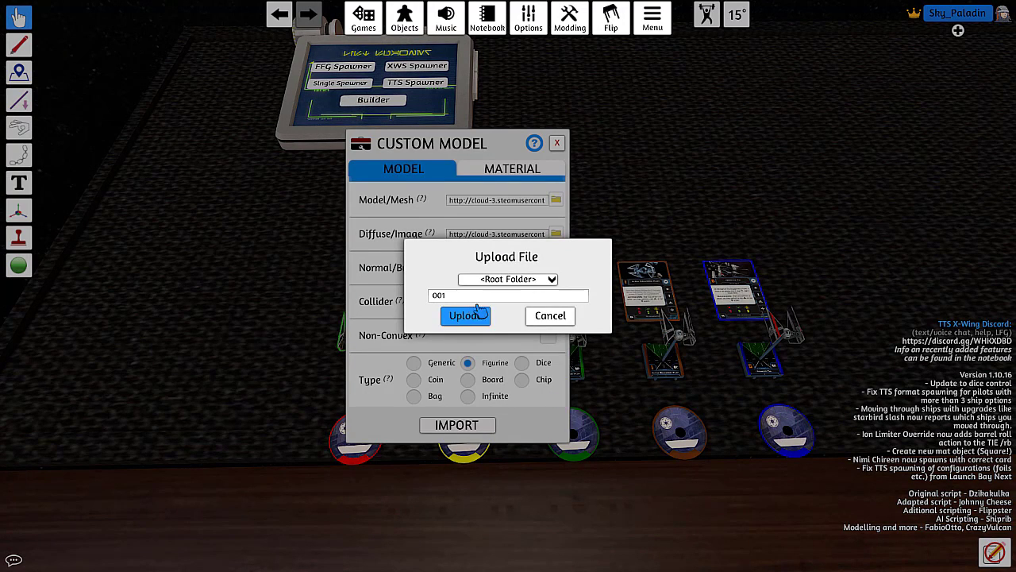
pyautogui.click(466, 316)
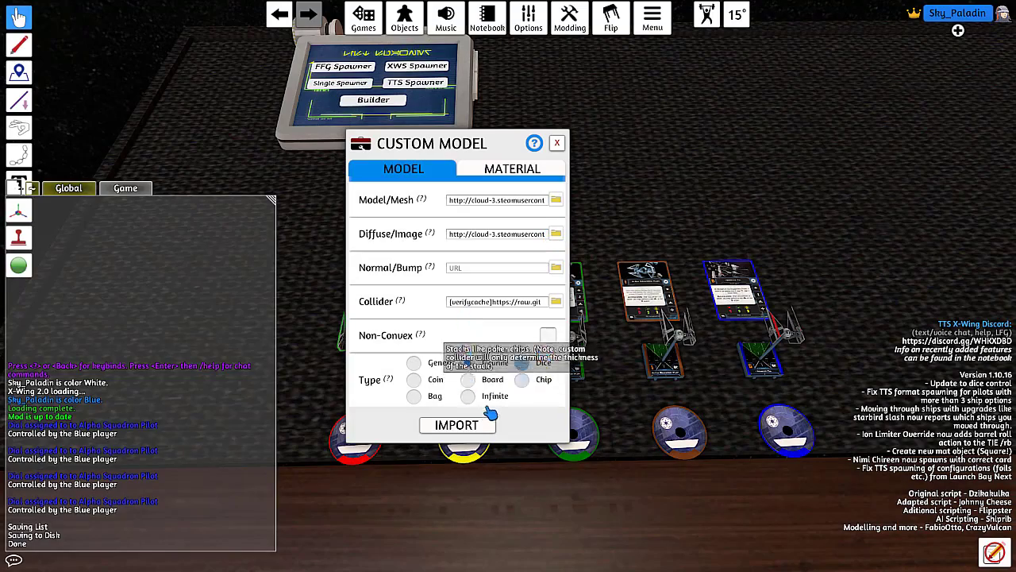
pyautogui.click(457, 426)
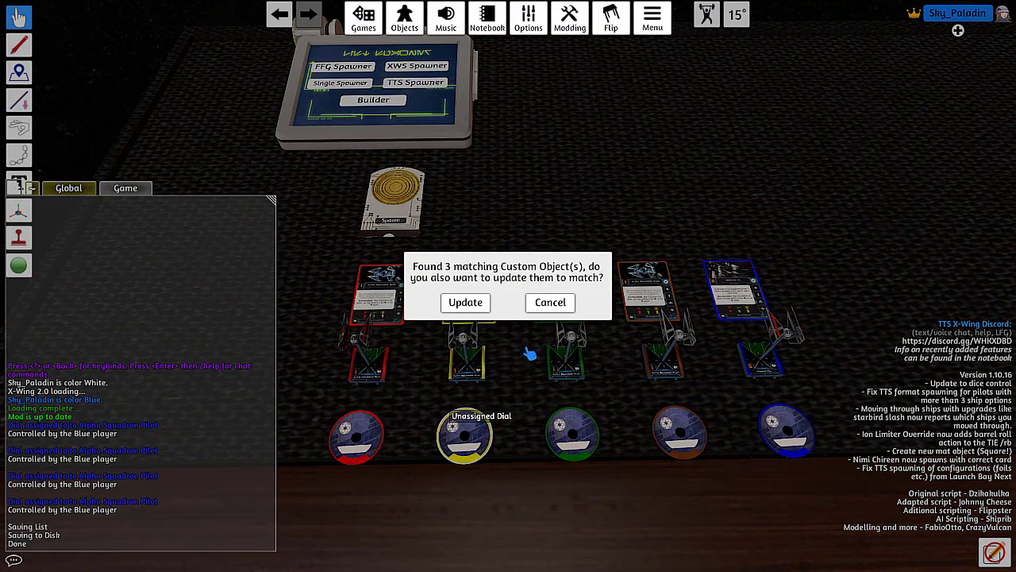
pyautogui.click(558, 305)
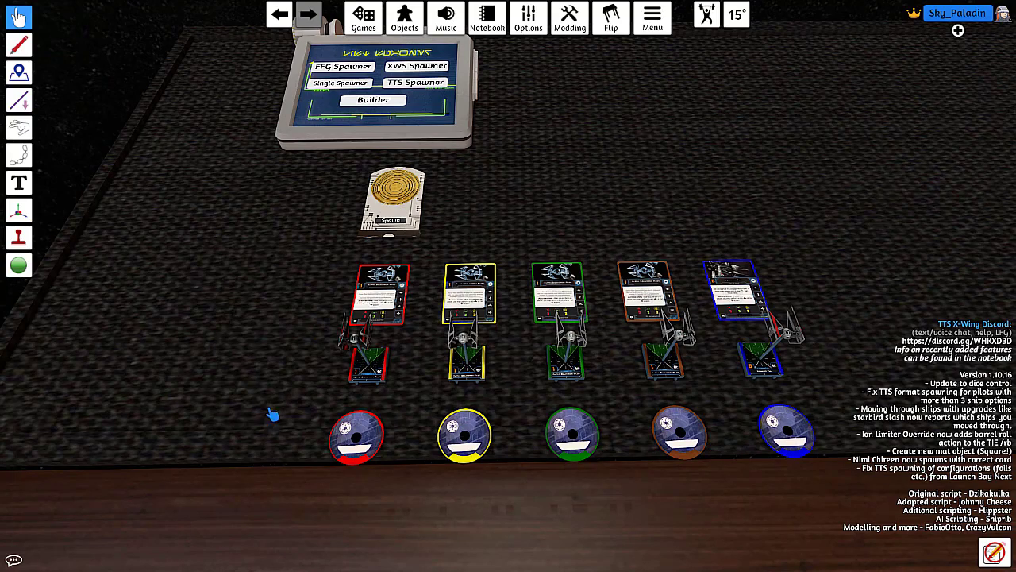
# - Assign the red dial to the reskinned red Alpha Squadron ship and set it down beside the base
pyautogui.moveTo(272, 414); pyautogui.dragTo(315, 413)
pyautogui.scroll(3, 315, 413)
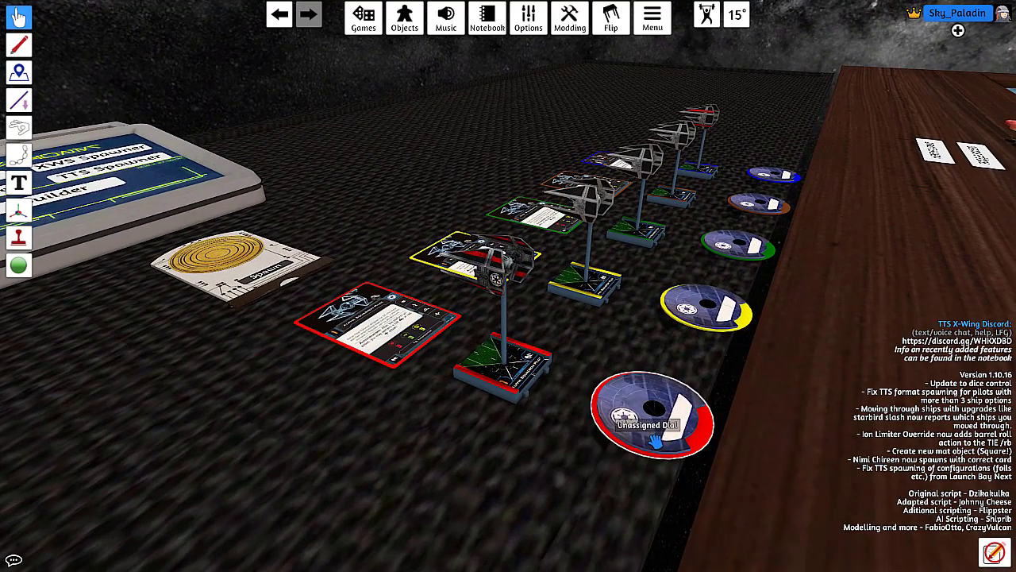
pyautogui.moveTo(656, 441); pyautogui.dragTo(456, 472)
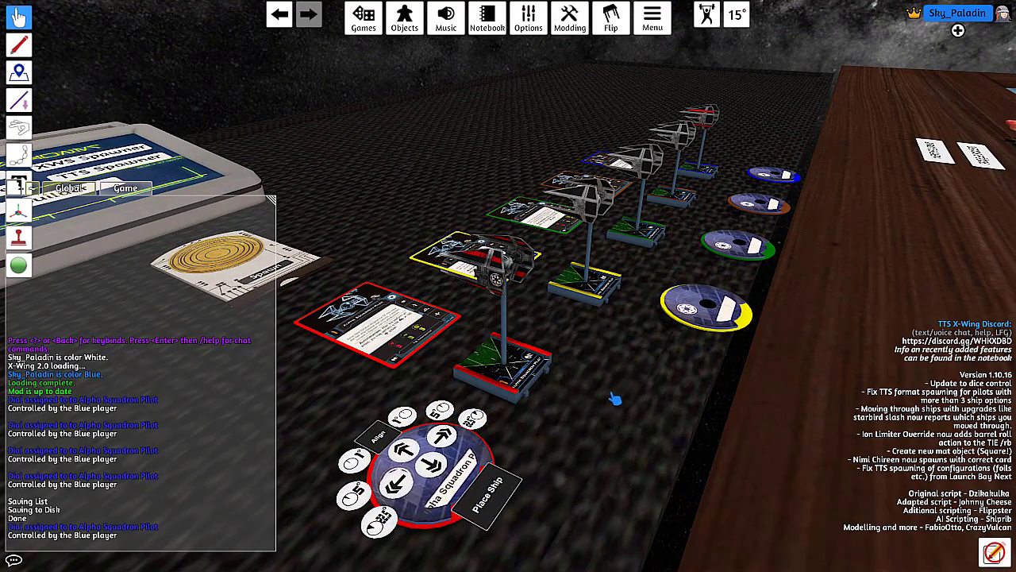
# - Change the color tint of the yellow Alpha Squadron Pilot 2 card to magenta FF00E0
pyautogui.moveTo(616, 397); pyautogui.dragTo(577, 436)
pyautogui.press('w')
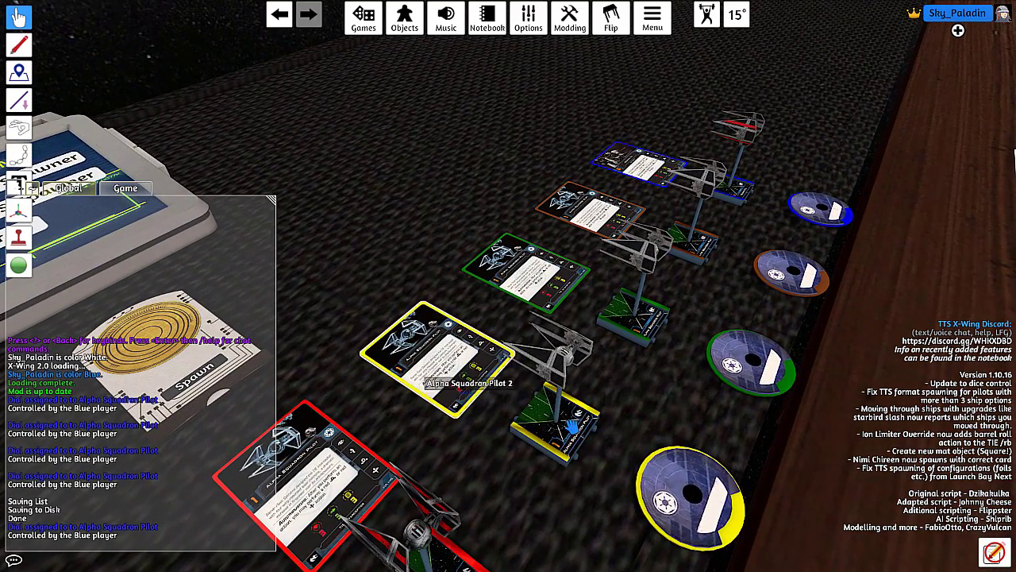
pyautogui.rightClick(450, 326)
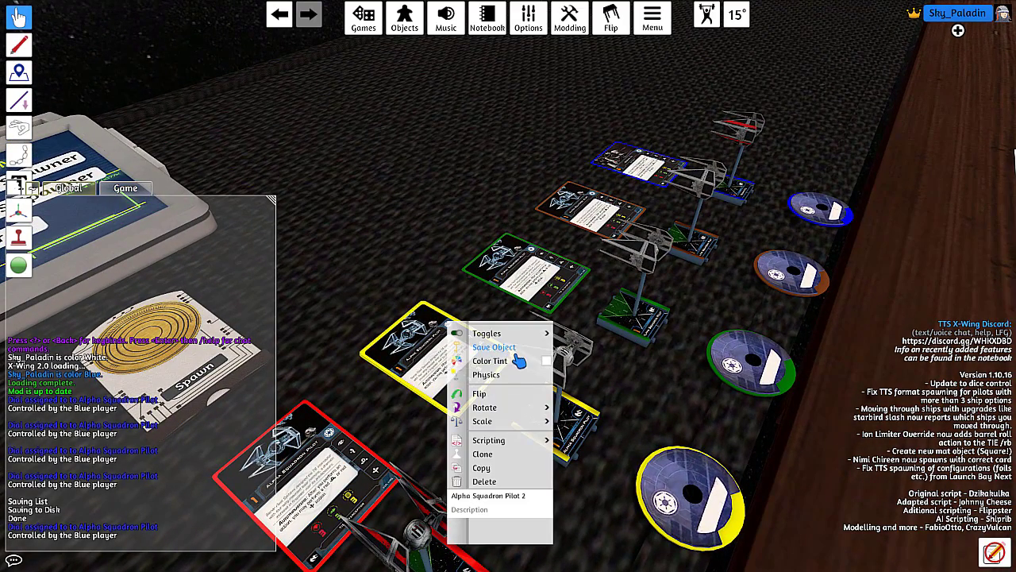
pyautogui.click(498, 364)
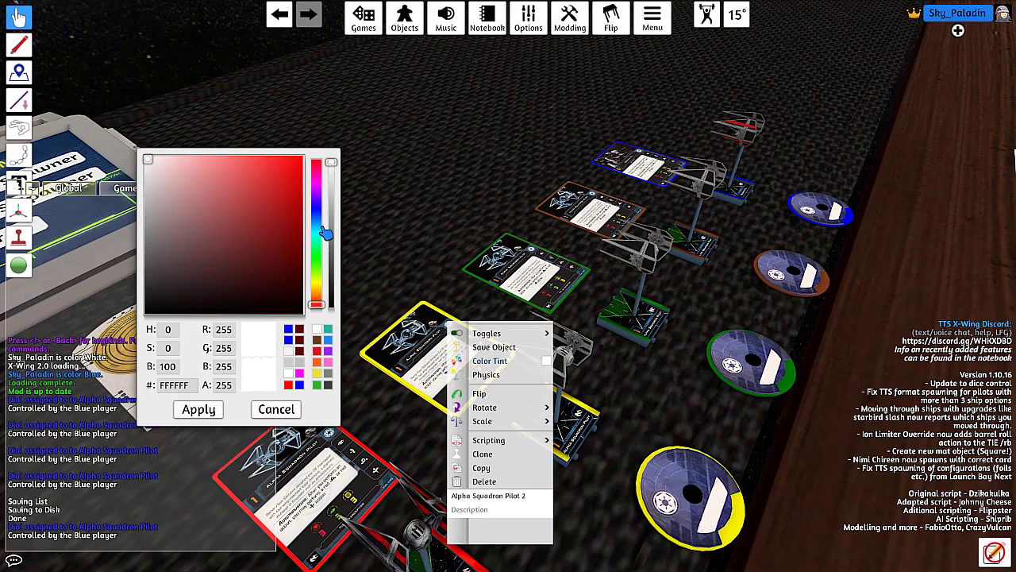
pyautogui.moveTo(324, 232); pyautogui.dragTo(320, 183)
pyautogui.click(304, 156)
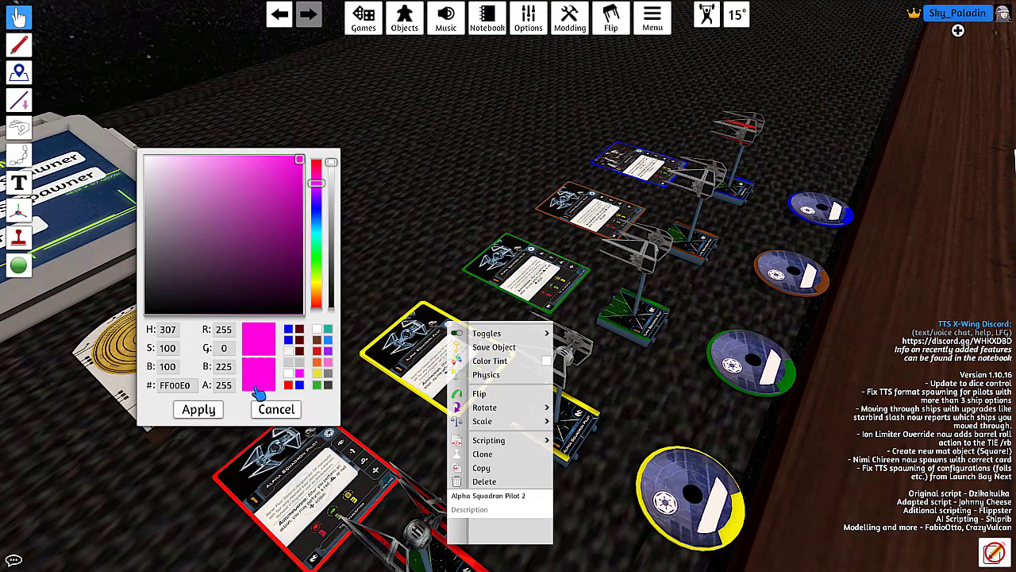
pyautogui.click(208, 410)
pyautogui.click(673, 415)
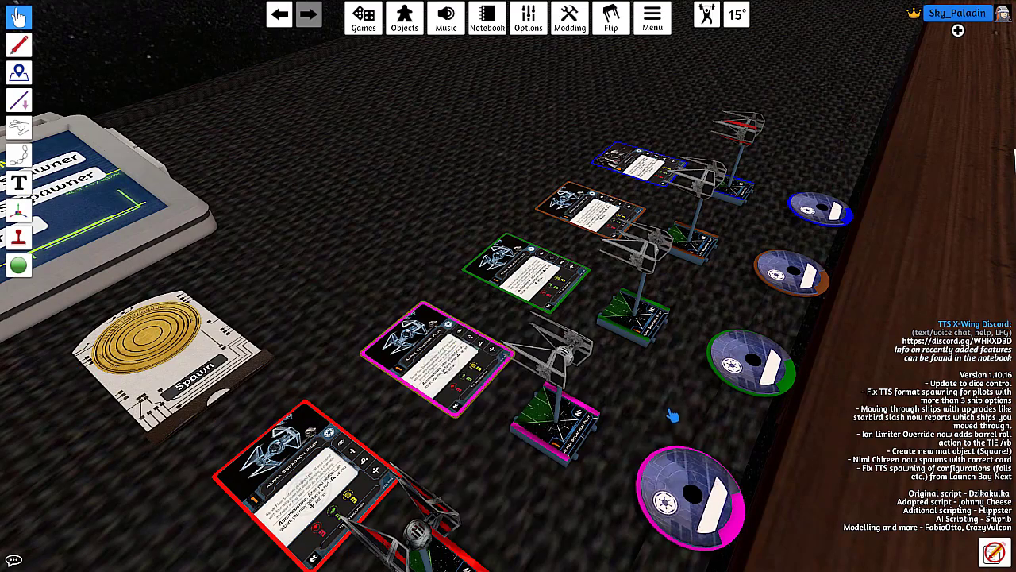
# - Upload 001.png to the Steam Cloud as the magenta Alpha Squadron ship's diffuse image and import it for that ship only
pyautogui.press('d')
pyautogui.press('s')
pyautogui.rightClick(517, 411)
pyautogui.click(560, 374)
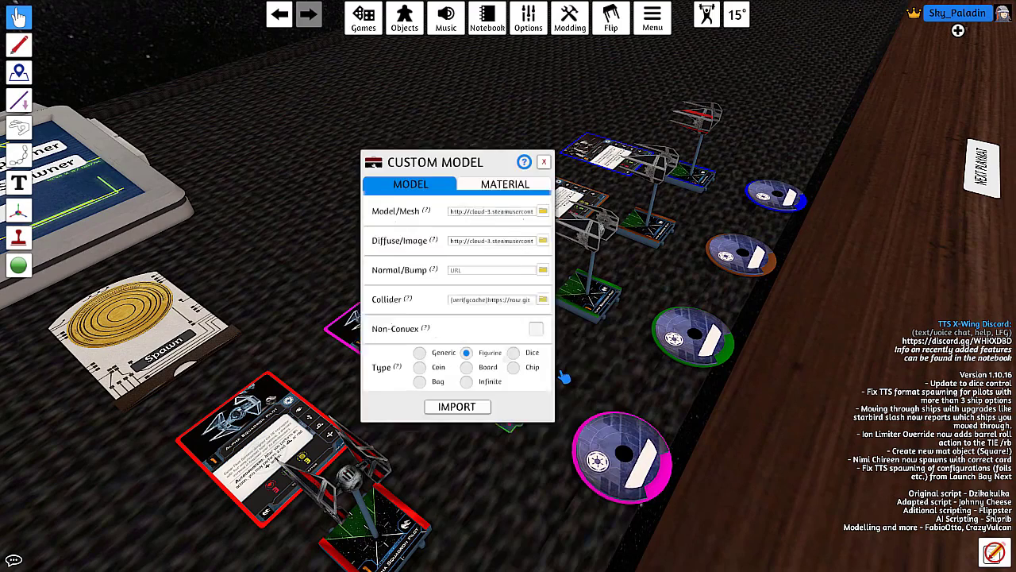
pyautogui.click(556, 234)
pyautogui.scroll(-2, 565, 298)
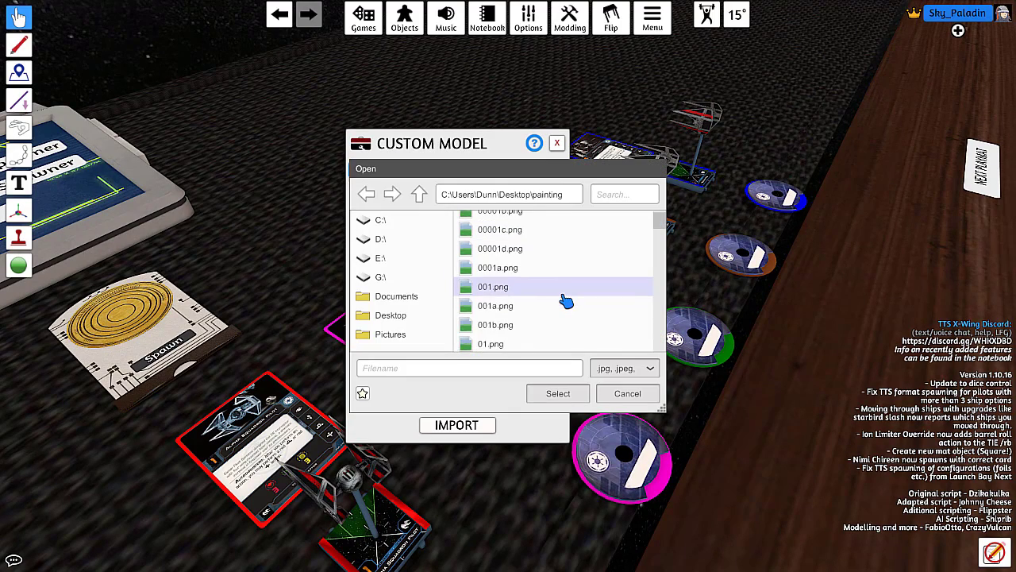
pyautogui.click(561, 293)
pyautogui.click(558, 394)
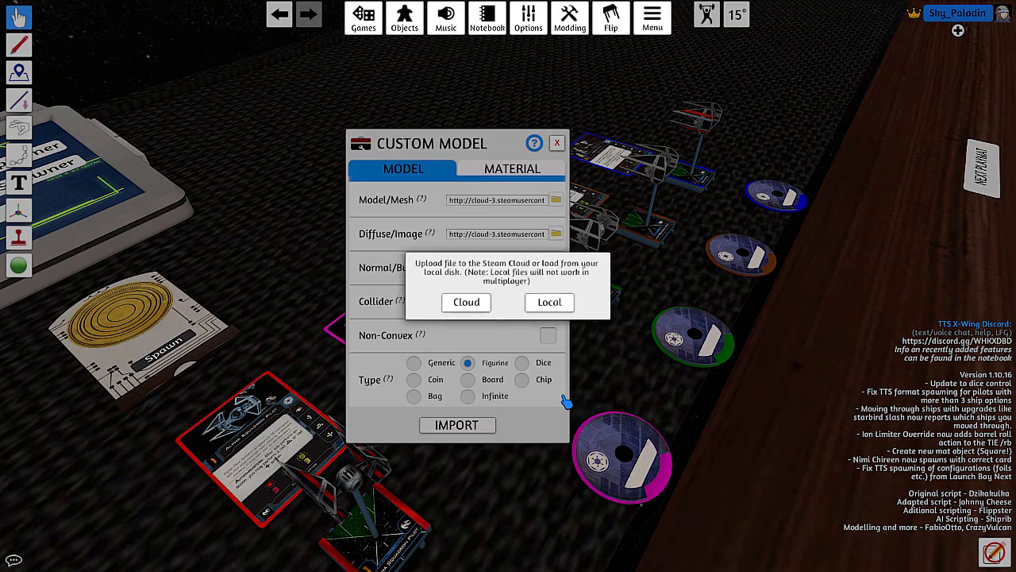
pyautogui.click(466, 303)
pyautogui.click(469, 316)
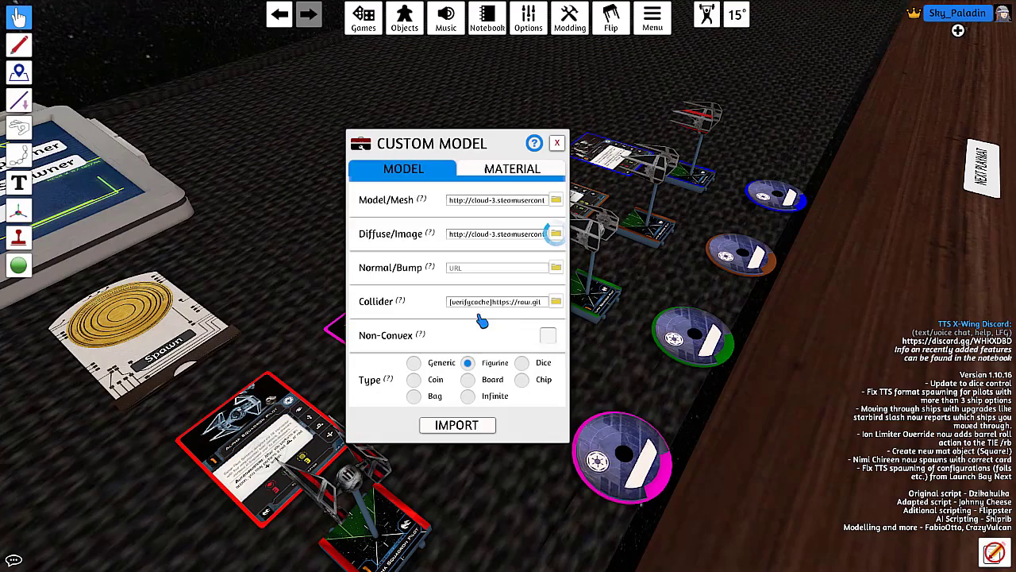
pyautogui.click(475, 430)
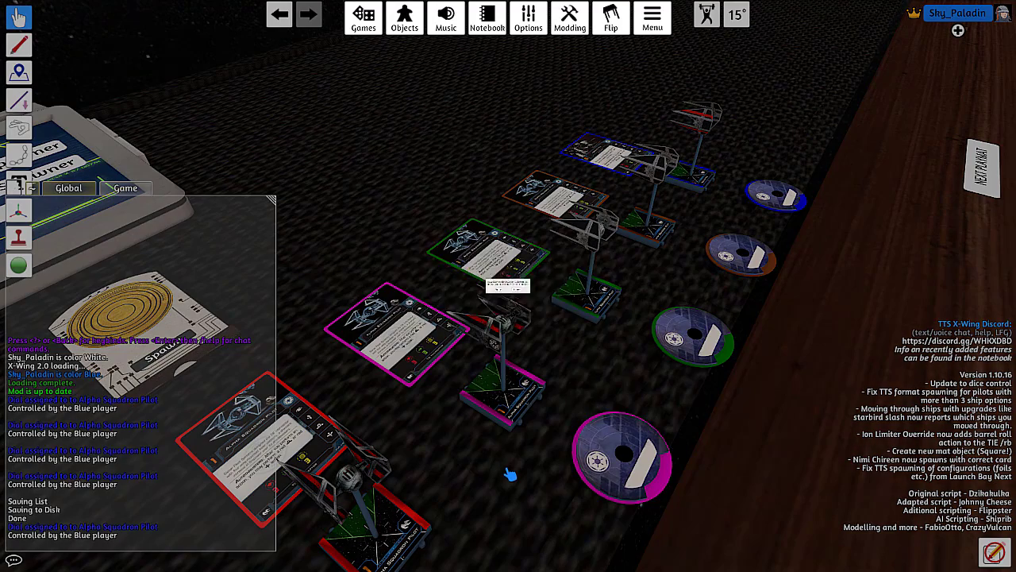
pyautogui.click(554, 306)
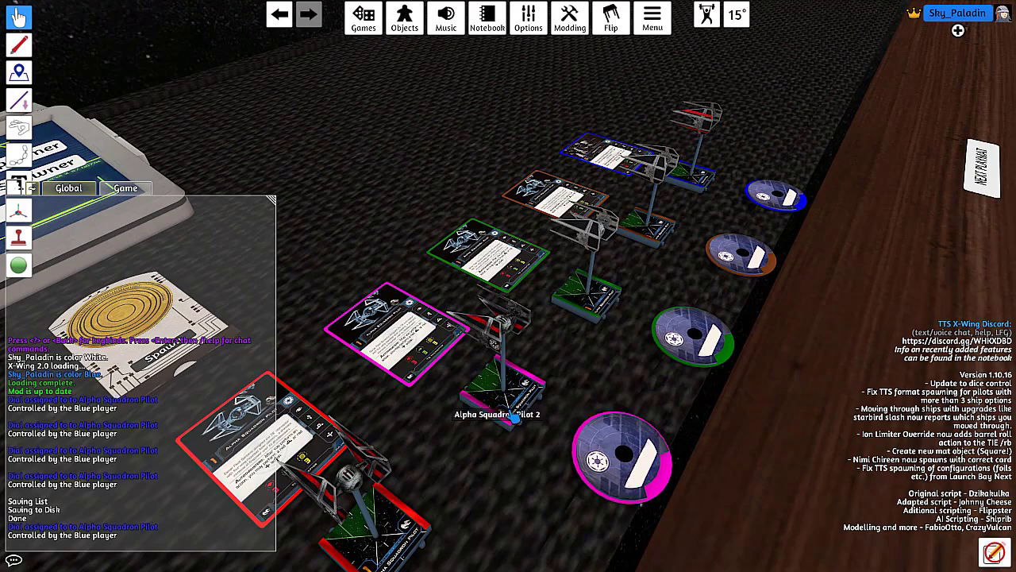
# - Upload 001.png to the Steam Cloud as the green Alpha Squadron ship's diffuse image and import it for that ship only
pyautogui.press('w')
pyautogui.rightClick(621, 389)
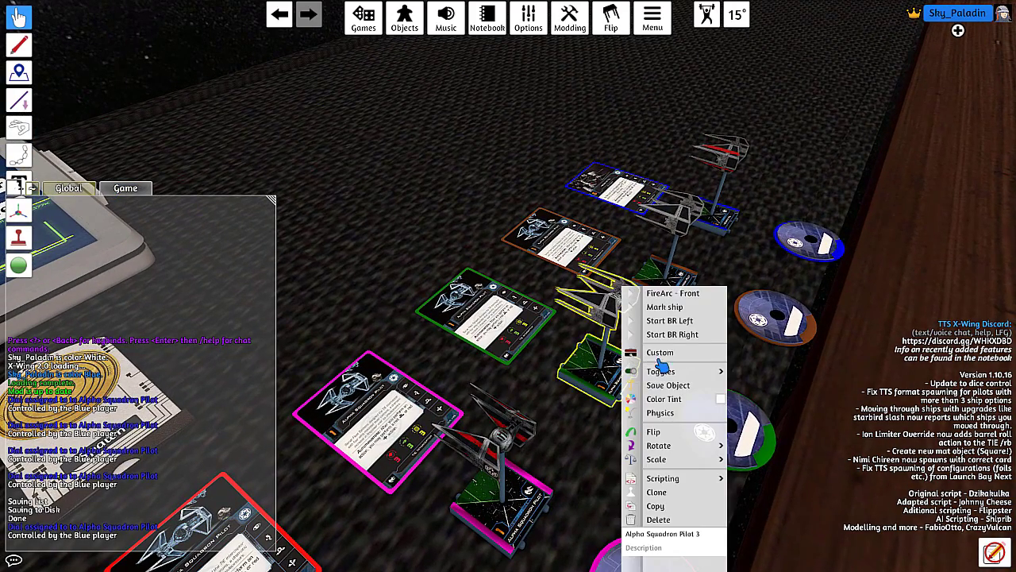
pyautogui.click(661, 355)
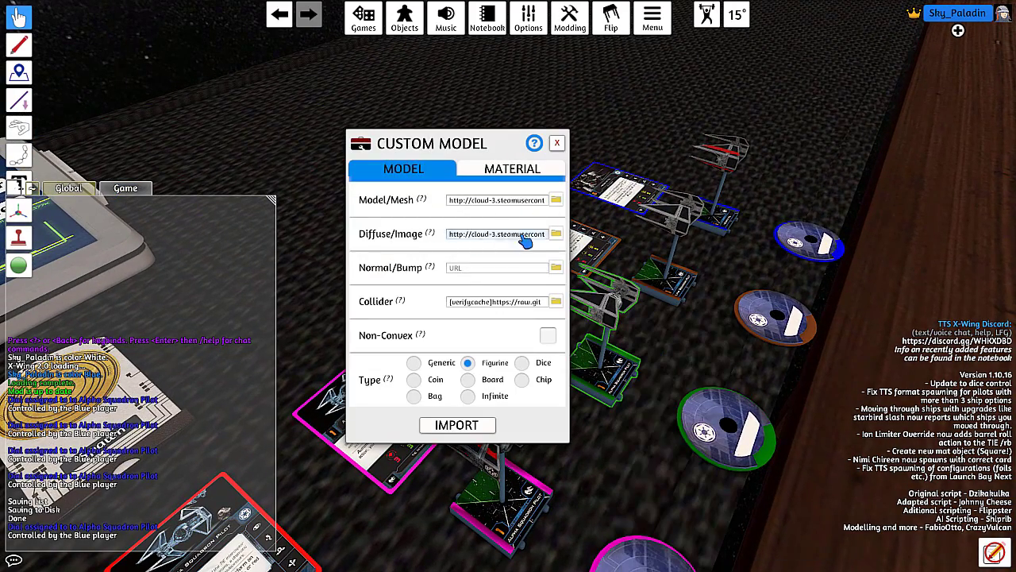
pyautogui.click(556, 233)
pyautogui.scroll(-5, 544, 291)
pyautogui.click(524, 306)
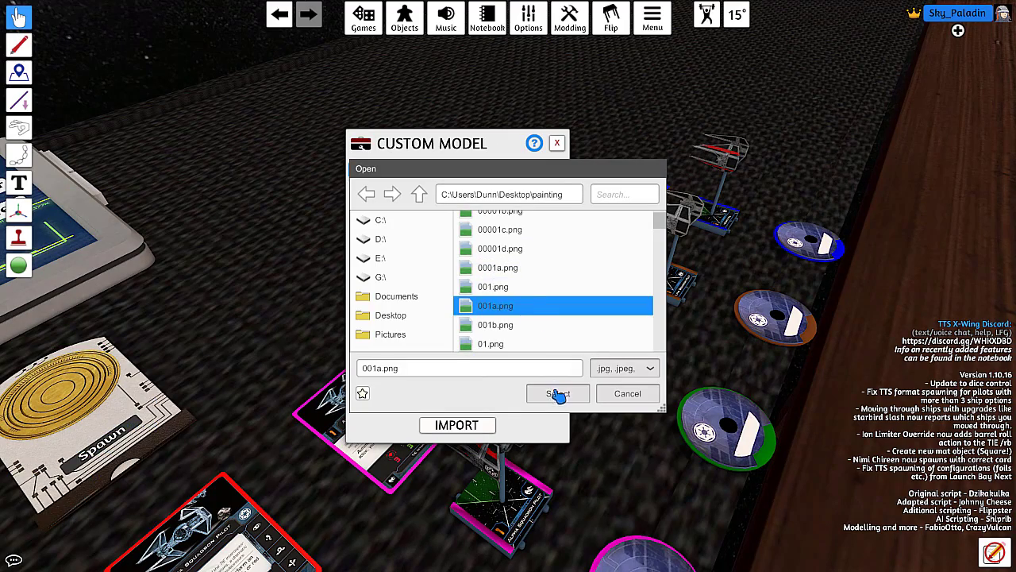
pyautogui.click(559, 393)
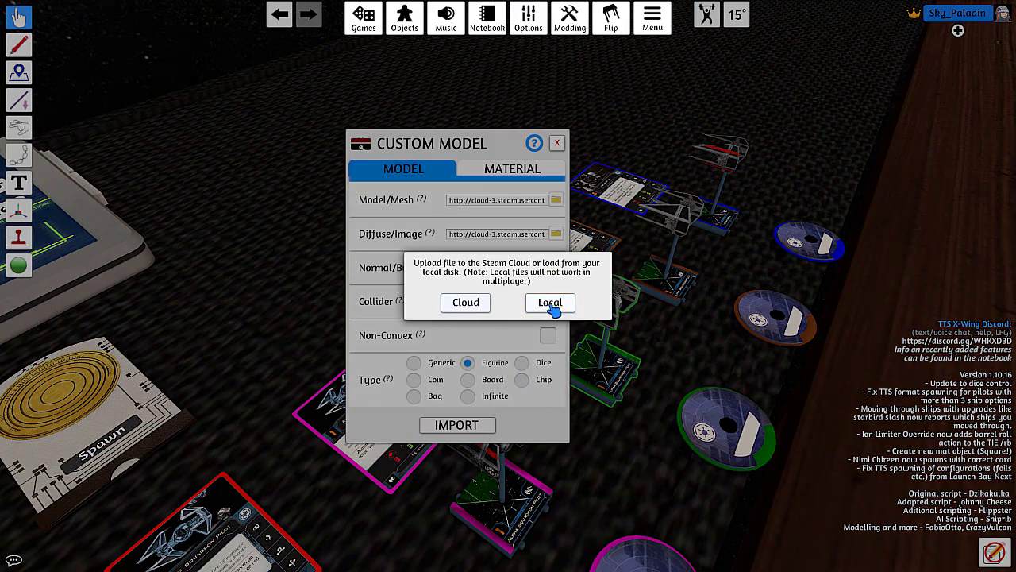
pyautogui.click(486, 303)
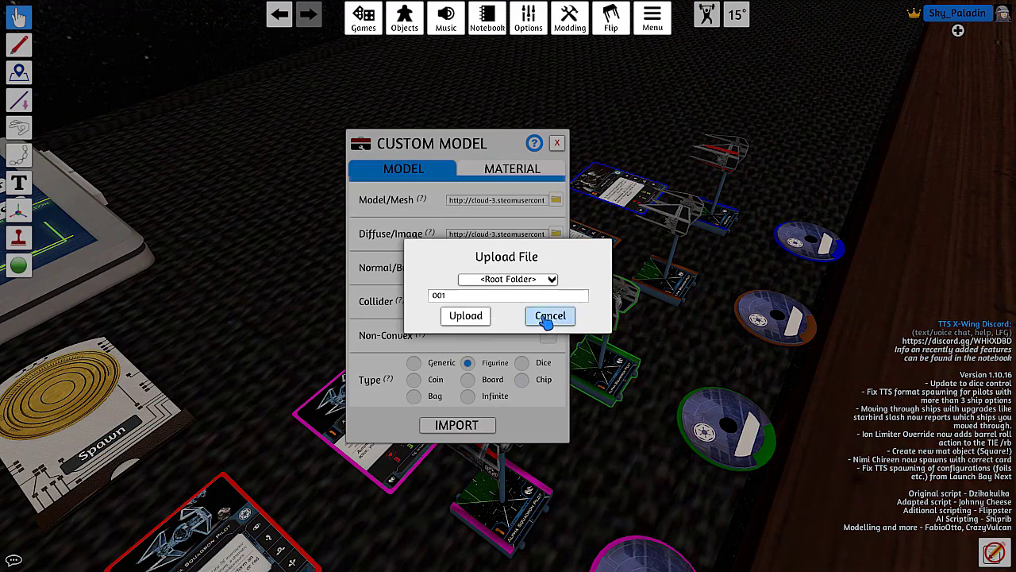
pyautogui.click(544, 317)
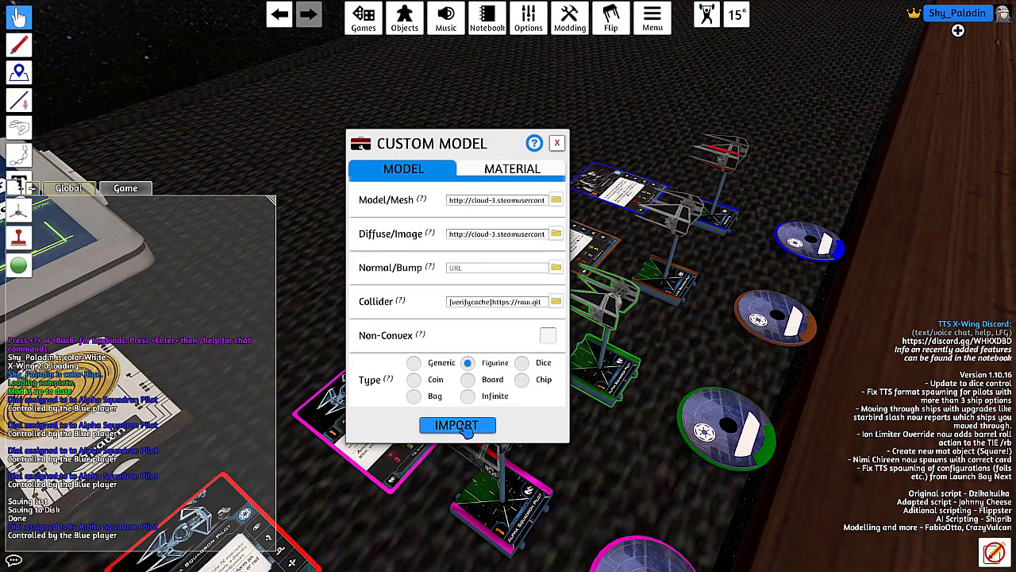
pyautogui.click(463, 425)
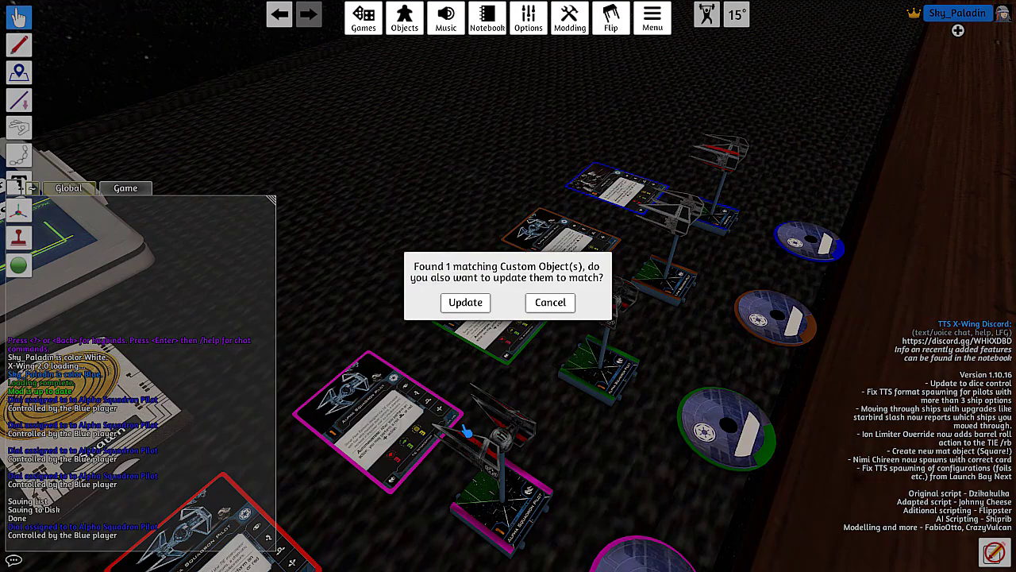
pyautogui.click(551, 302)
# - Upload 001.png to the Steam Cloud as the brown Alpha Squadron Pilot 4 ship's diffuse image and import it
pyautogui.press('w')
pyautogui.press('d')
pyautogui.rightClick(615, 364)
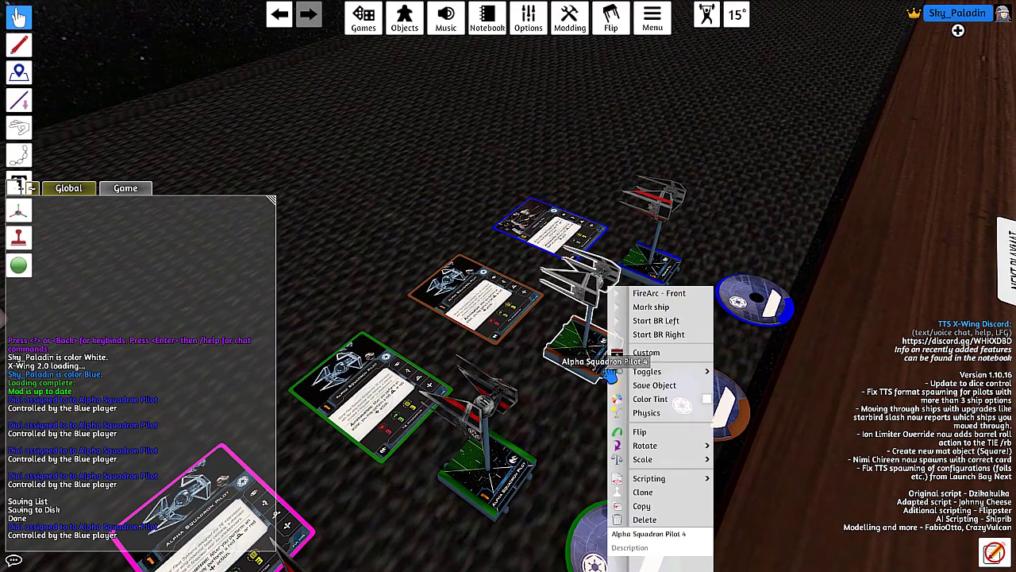
pyautogui.click(646, 356)
pyautogui.click(556, 230)
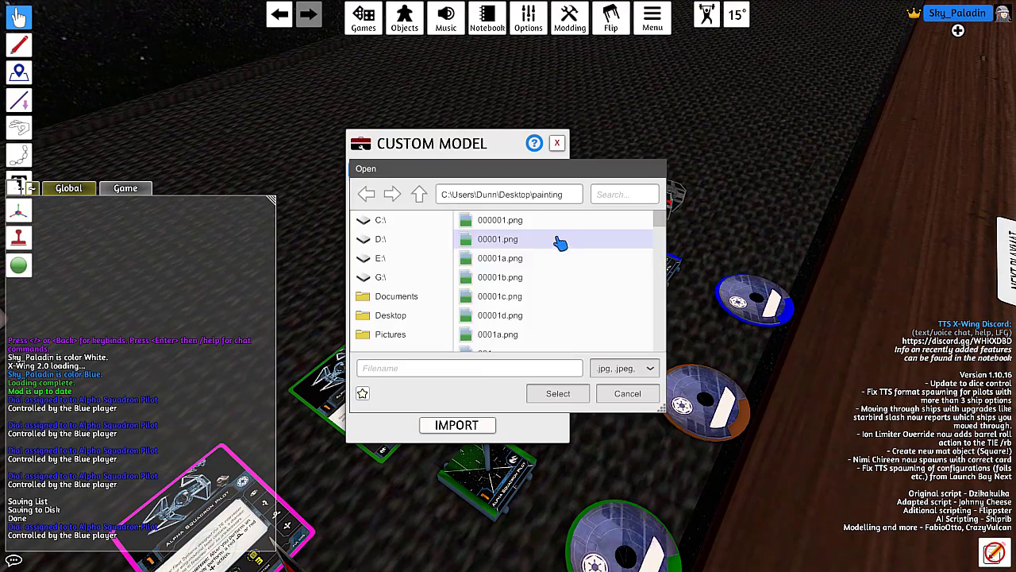
pyautogui.scroll(-1, 535, 317)
pyautogui.click(535, 317)
pyautogui.click(559, 393)
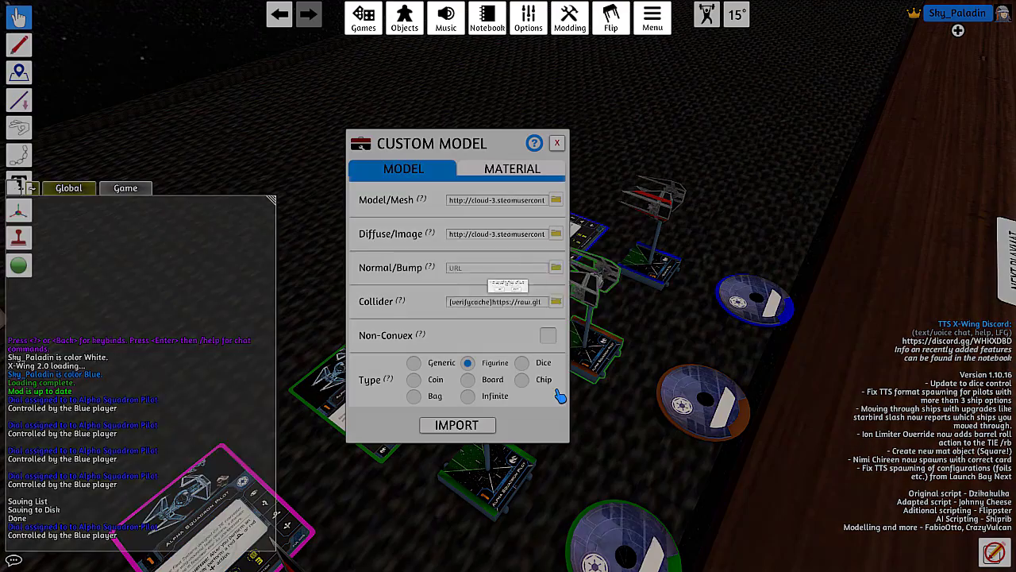
pyautogui.click(473, 302)
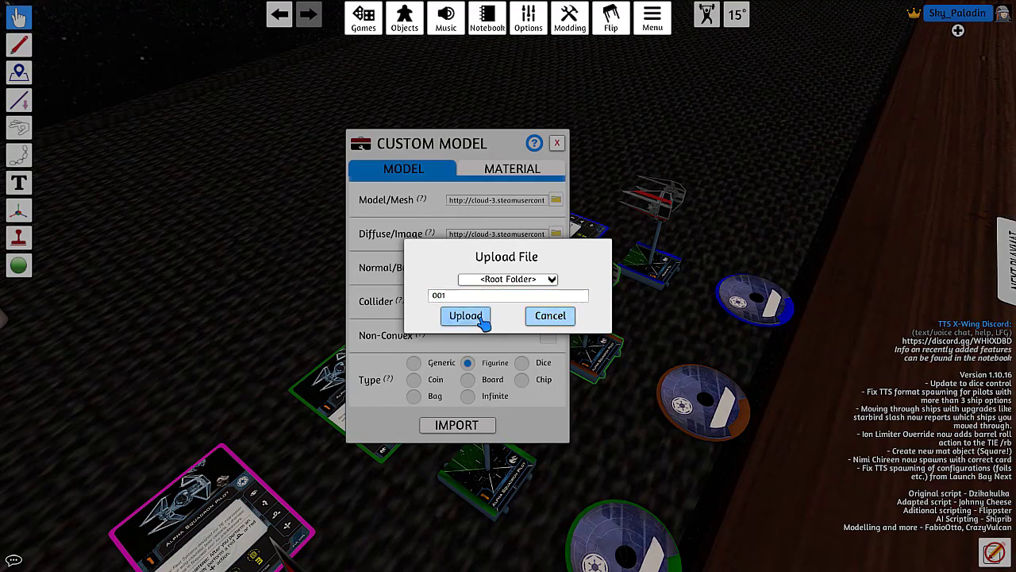
pyautogui.click(479, 314)
pyautogui.click(548, 389)
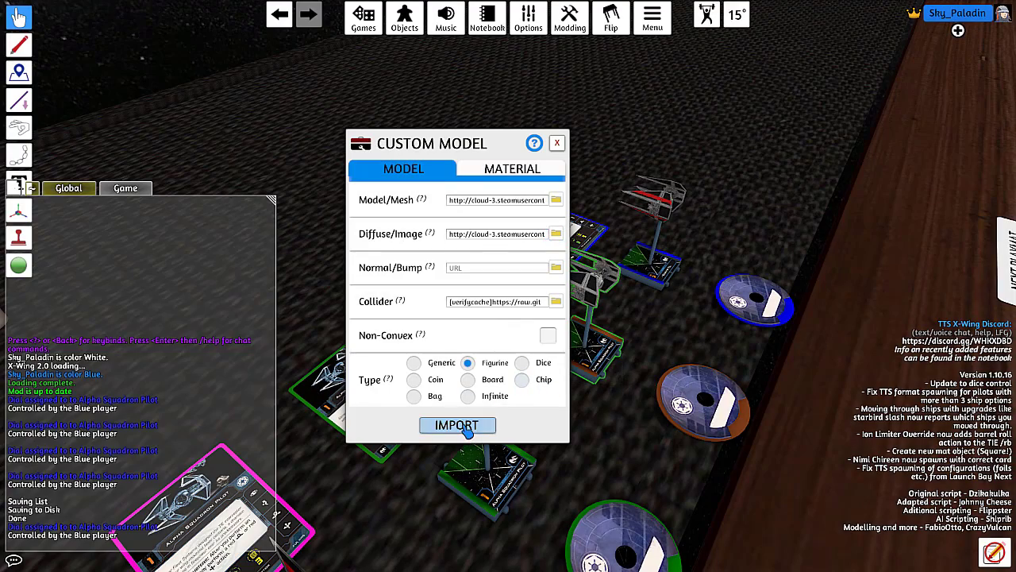
pyautogui.click(457, 424)
# - Place the red, magenta, green and brown ships on the spawn disk one after another to store their configurations
pyautogui.press('s')
pyautogui.press('a')
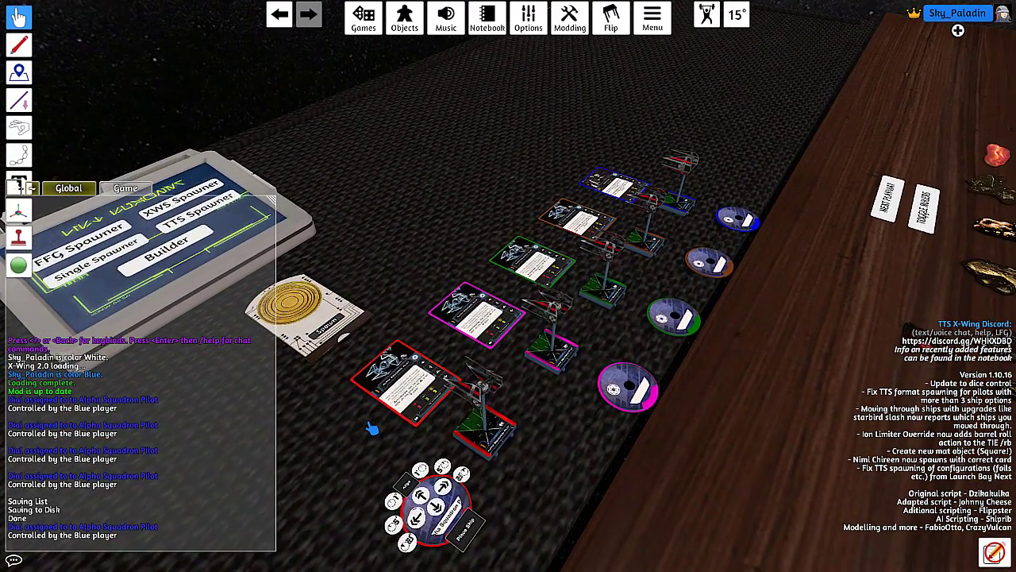
pyautogui.press('a')
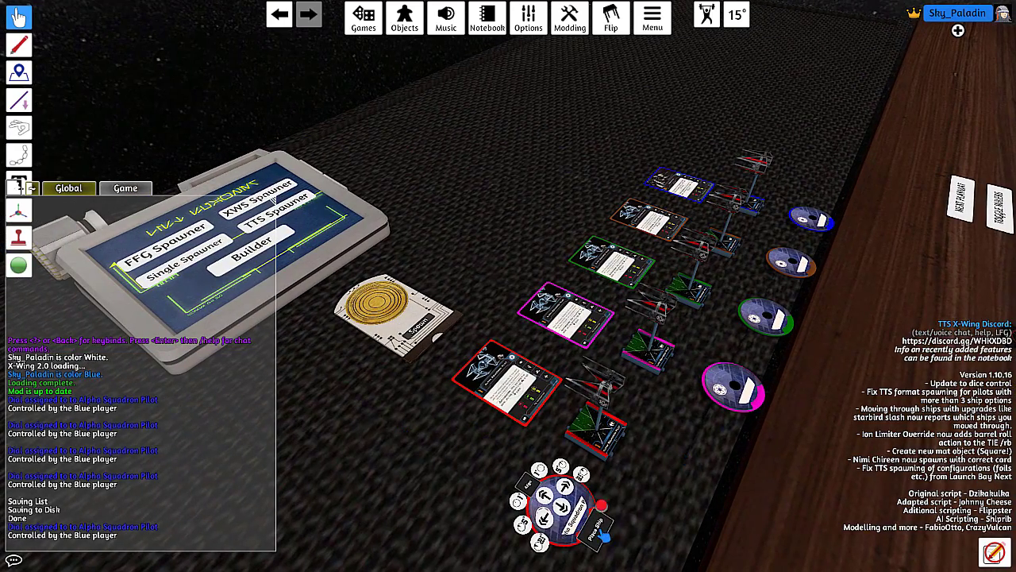
pyautogui.rightClick(686, 456)
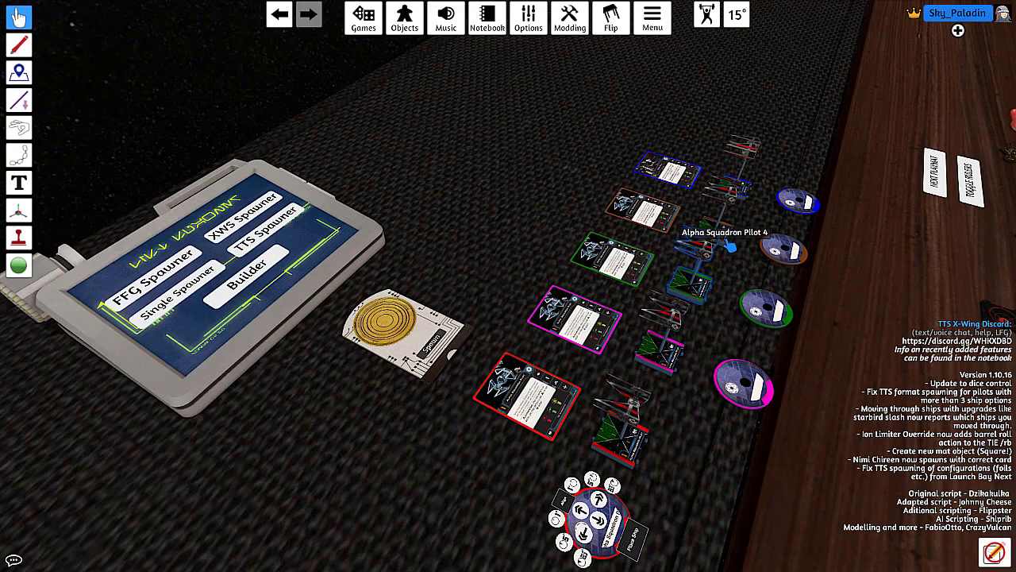
pyautogui.moveTo(615, 425); pyautogui.dragTo(384, 333)
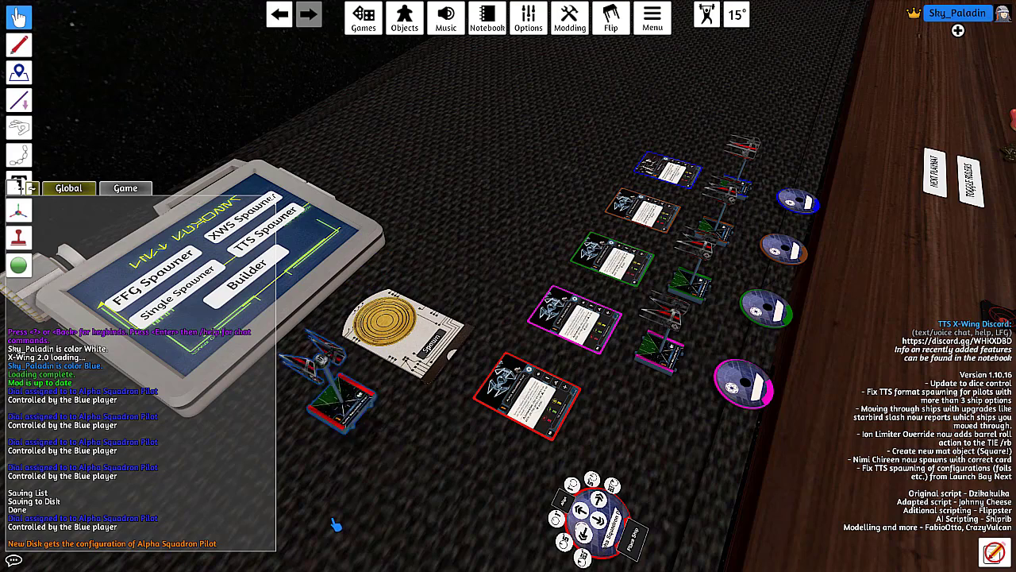
pyautogui.moveTo(663, 349); pyautogui.dragTo(389, 333)
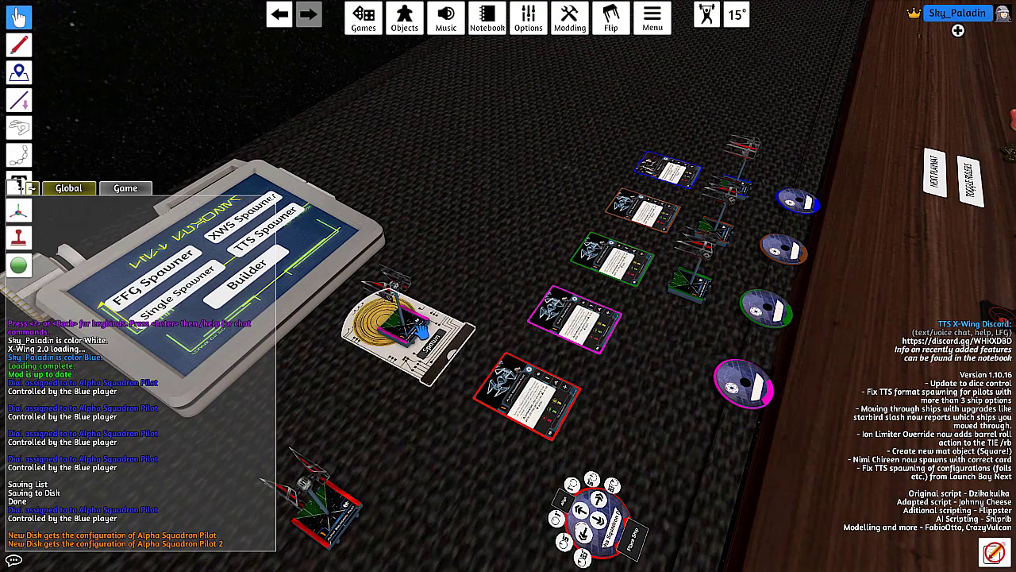
pyautogui.moveTo(683, 300); pyautogui.dragTo(417, 326)
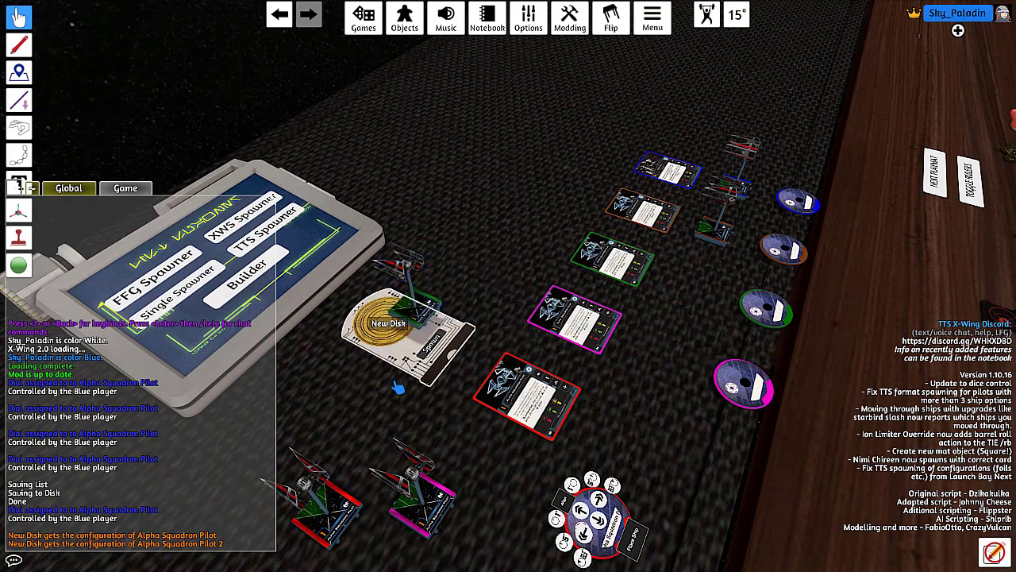
pyautogui.moveTo(719, 232); pyautogui.dragTo(405, 324)
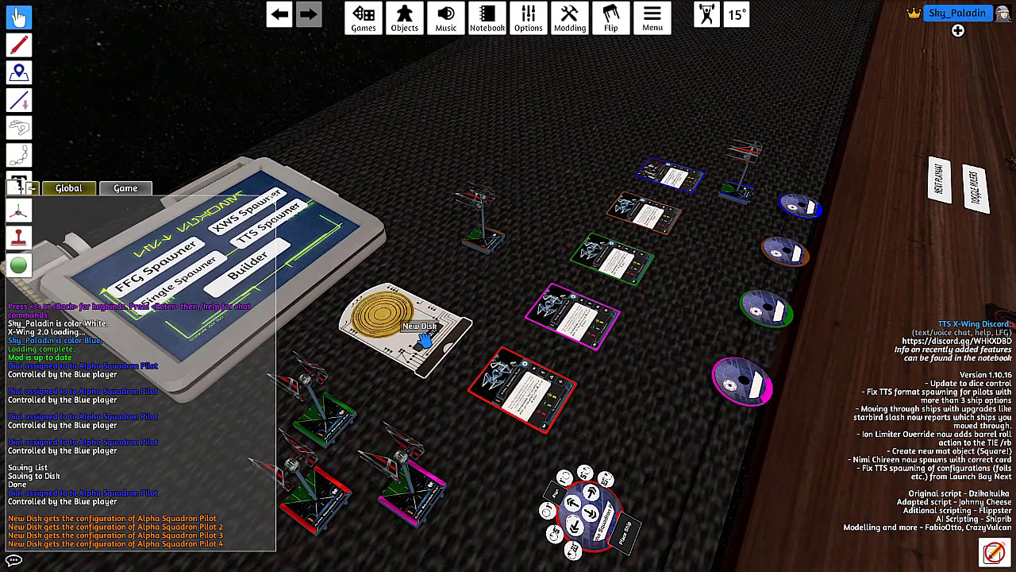
# - Save the spawn disk as a saved object named New Meta in the root folder
pyautogui.rightClick(426, 339)
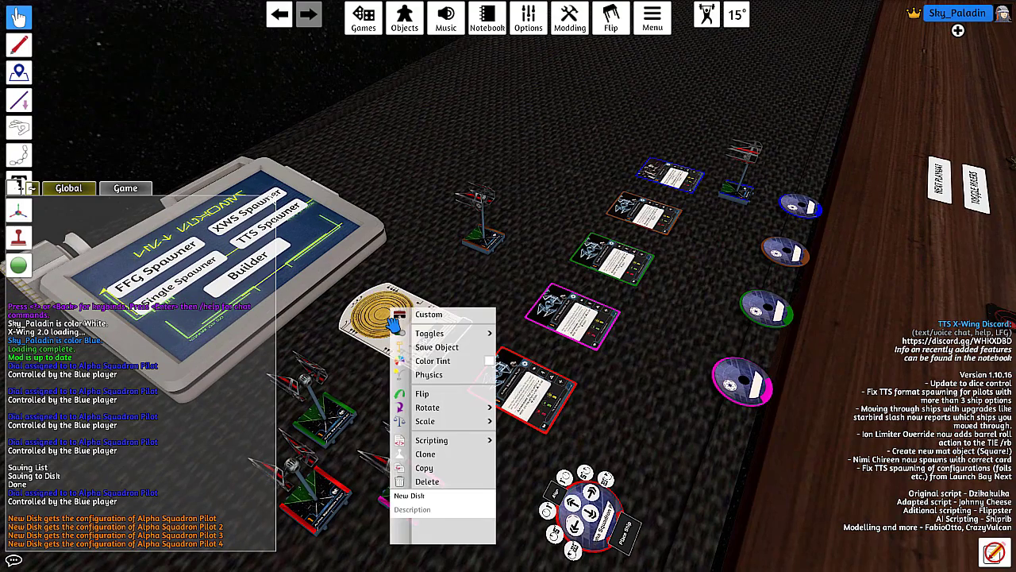
pyautogui.click(441, 347)
pyautogui.click(506, 299)
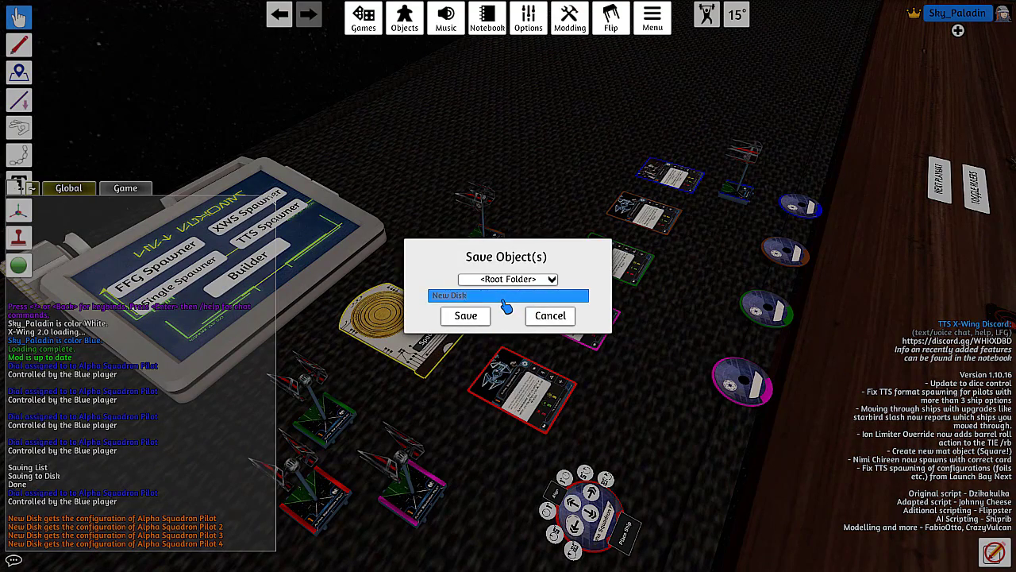
pyautogui.write('New Meta')
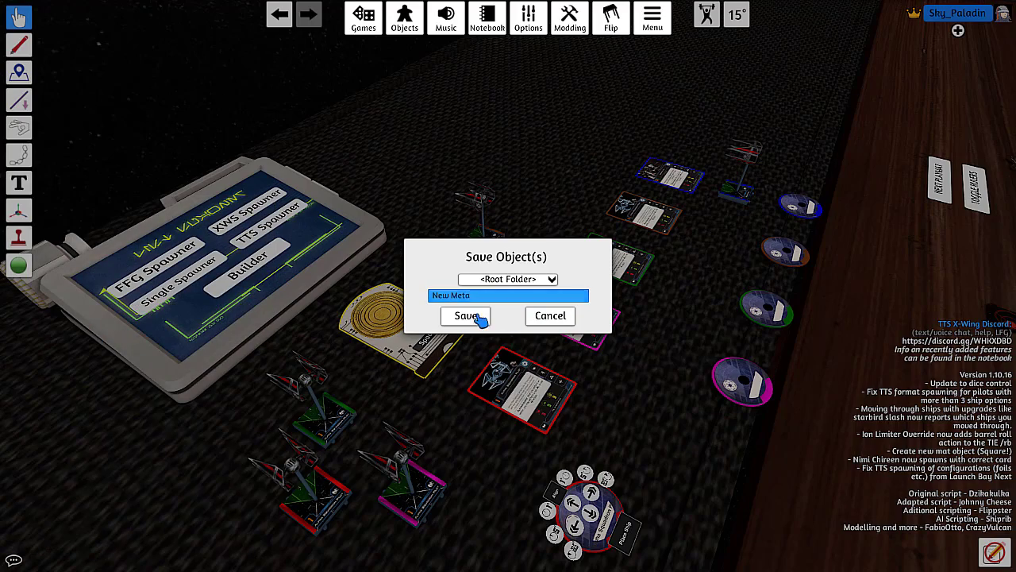
pyautogui.click(479, 316)
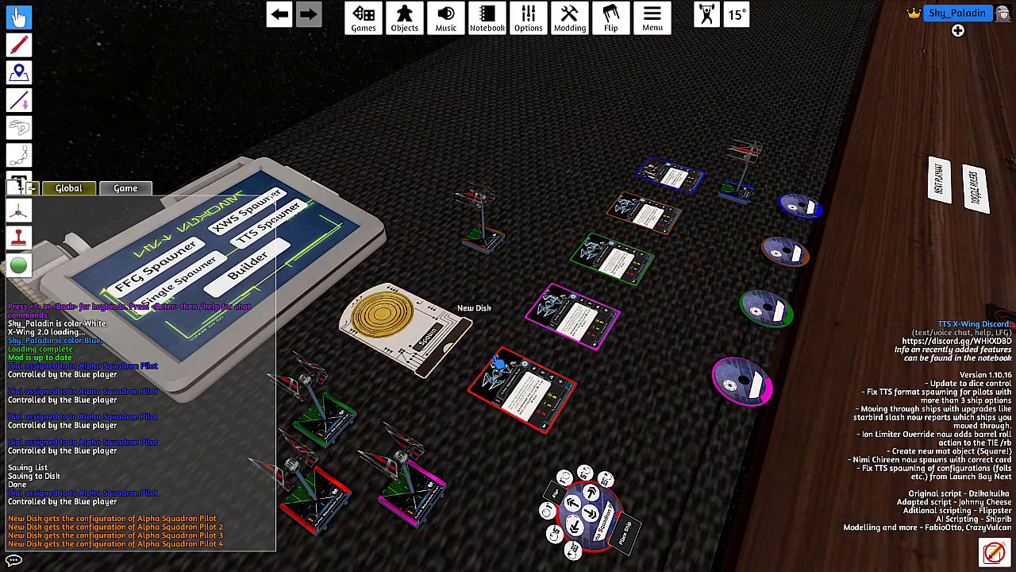
# - Select the whole squad with its cards, dials and spawn disk, and delete everything from the mat
pyautogui.press('space')
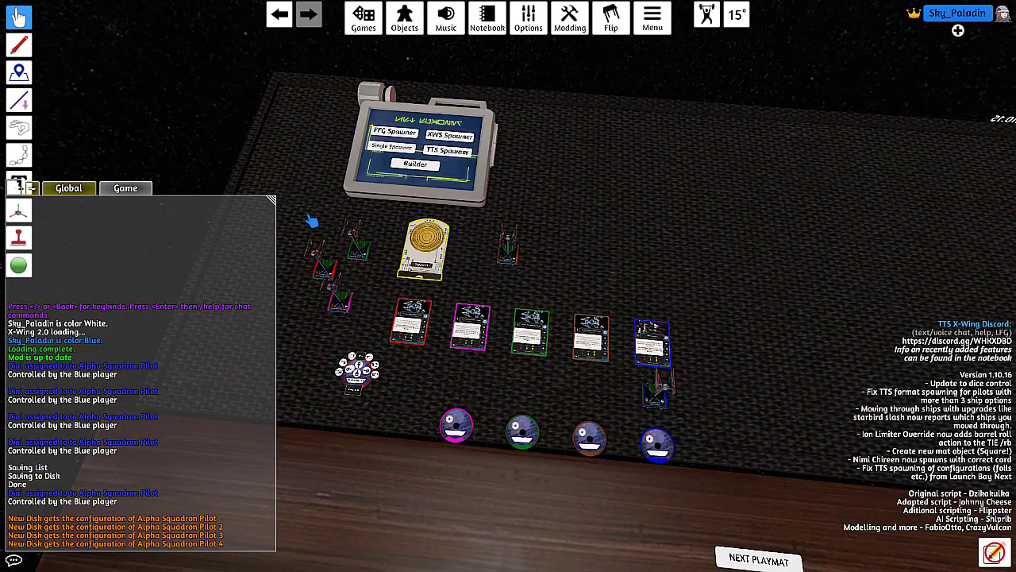
pyautogui.moveTo(312, 222); pyautogui.dragTo(753, 442)
pyautogui.press('Delete')
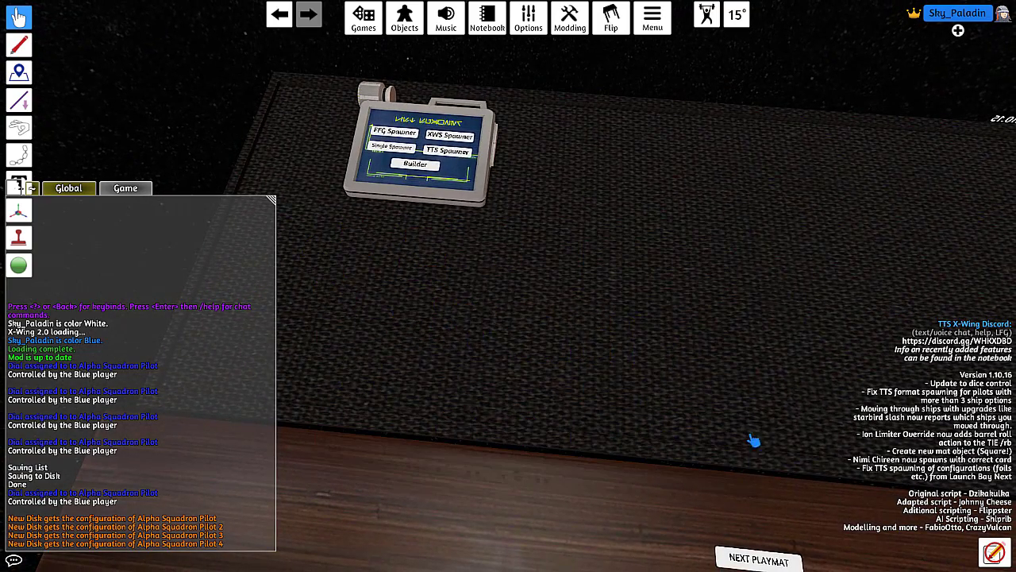
# - Search the saved objects for "new" and place the New Meta disk on the mat below the list spawner
pyautogui.click(421, 30)
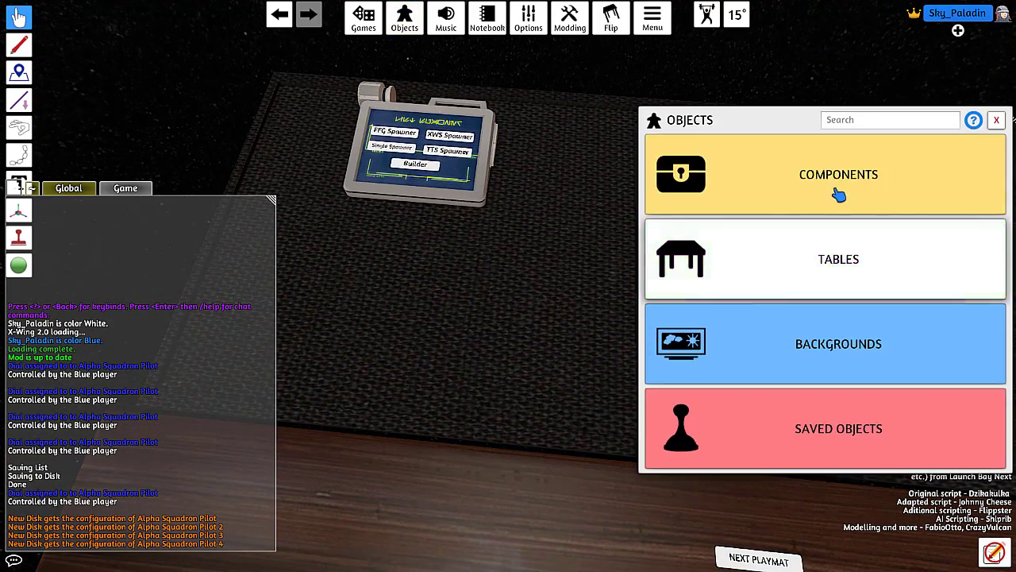
pyautogui.click(864, 416)
pyautogui.click(849, 127)
pyautogui.write('mine')
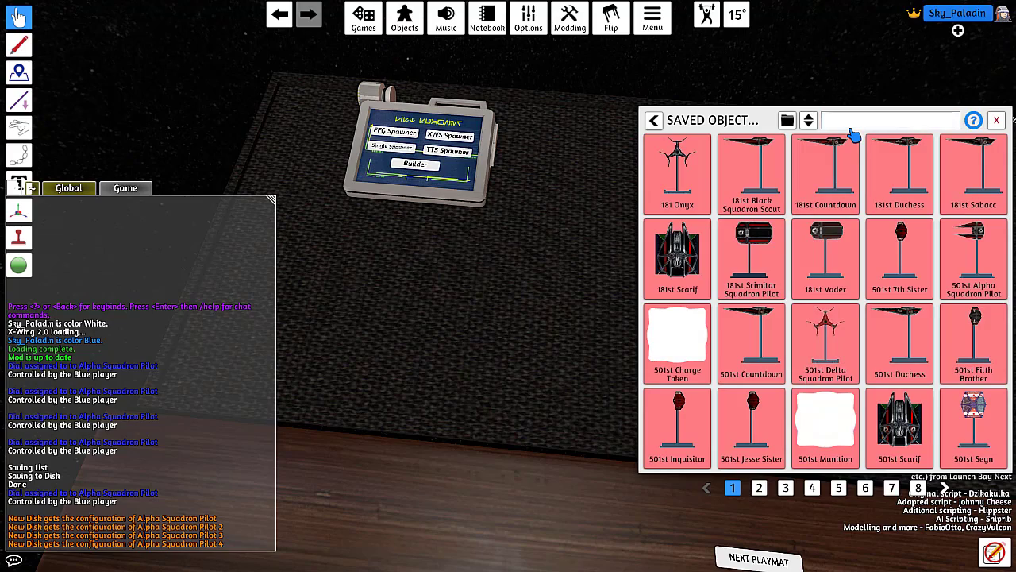
pyautogui.click(707, 199)
pyautogui.click(472, 266)
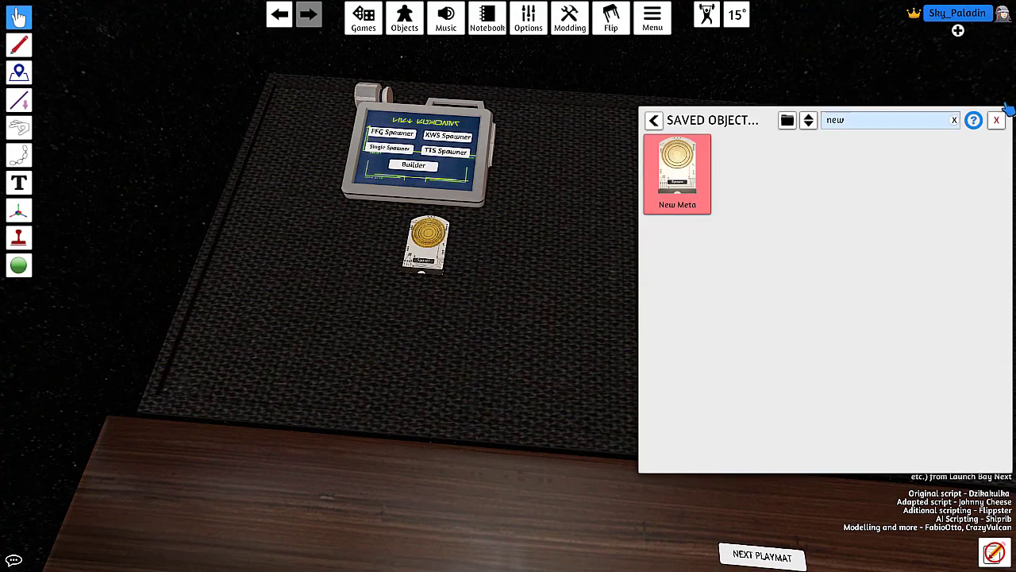
pyautogui.click(997, 120)
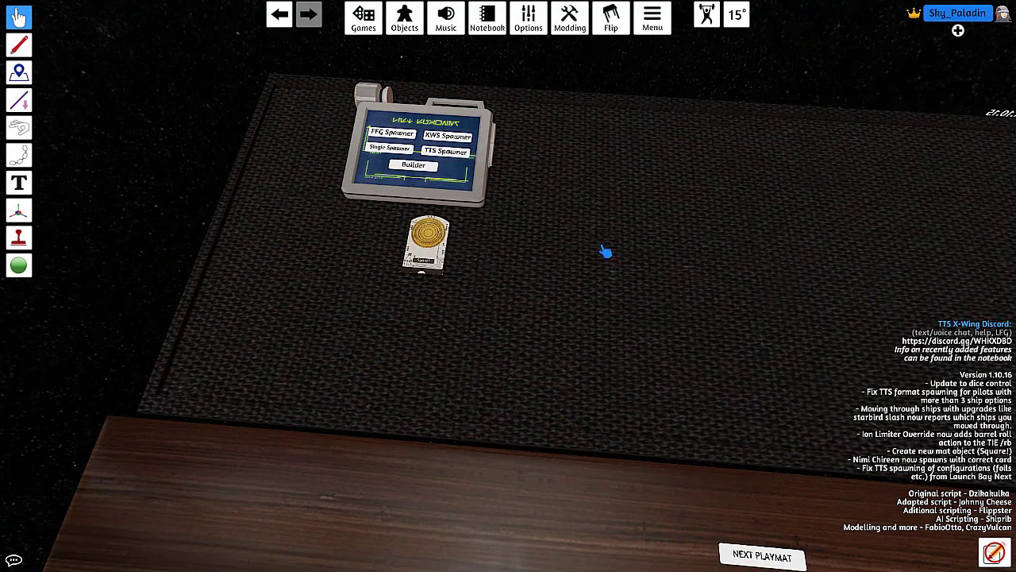
# - Spawn the squad from the New Meta disk and inspect the skins of the spawned ships up close
pyautogui.scroll(3, 508, 293)
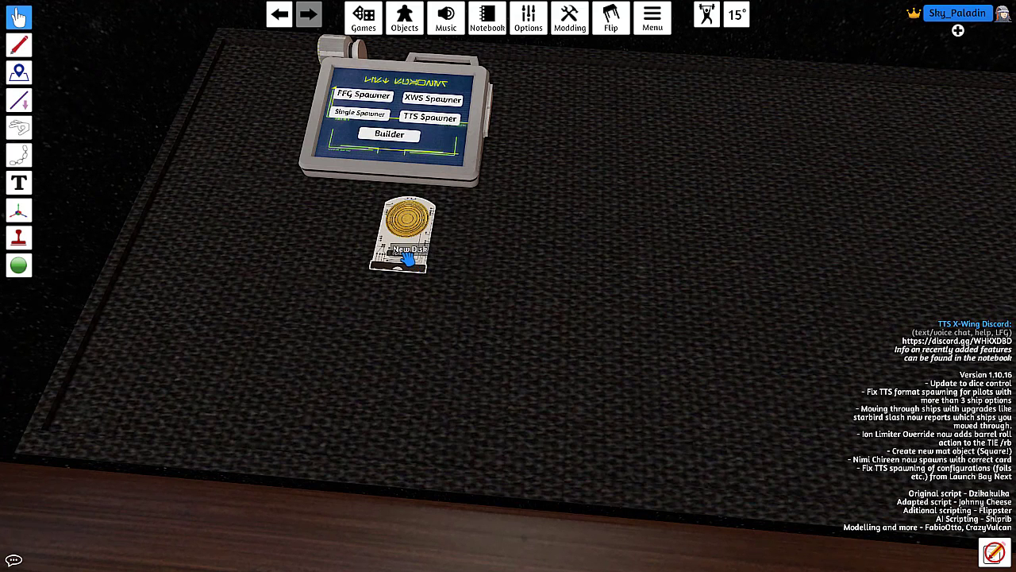
pyautogui.click(408, 254)
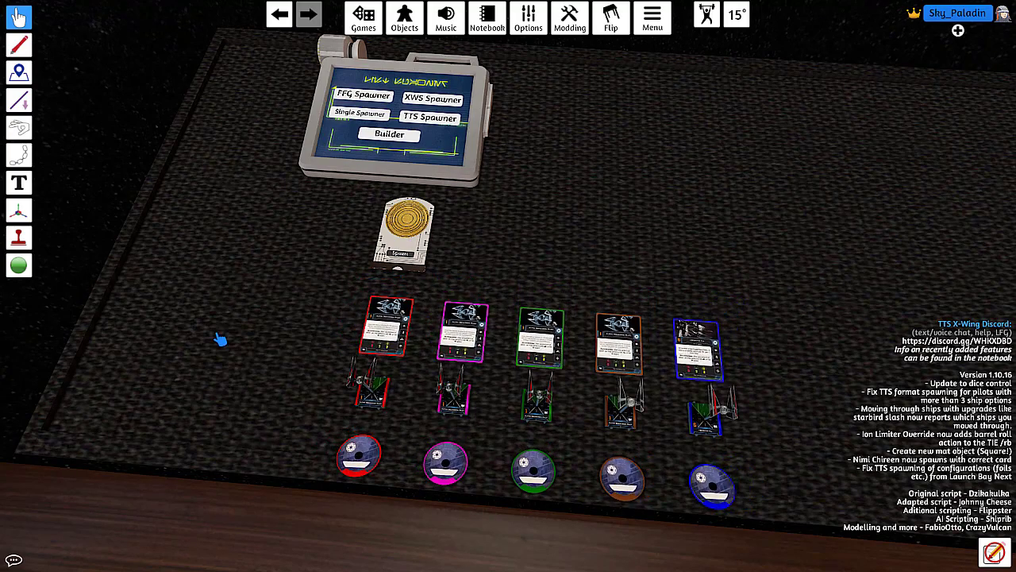
pyautogui.moveTo(208, 350)
pyautogui.mouseDown()
pyautogui.moveTo(218, 351)
pyautogui.moveTo(211, 345)
pyautogui.mouseUp()
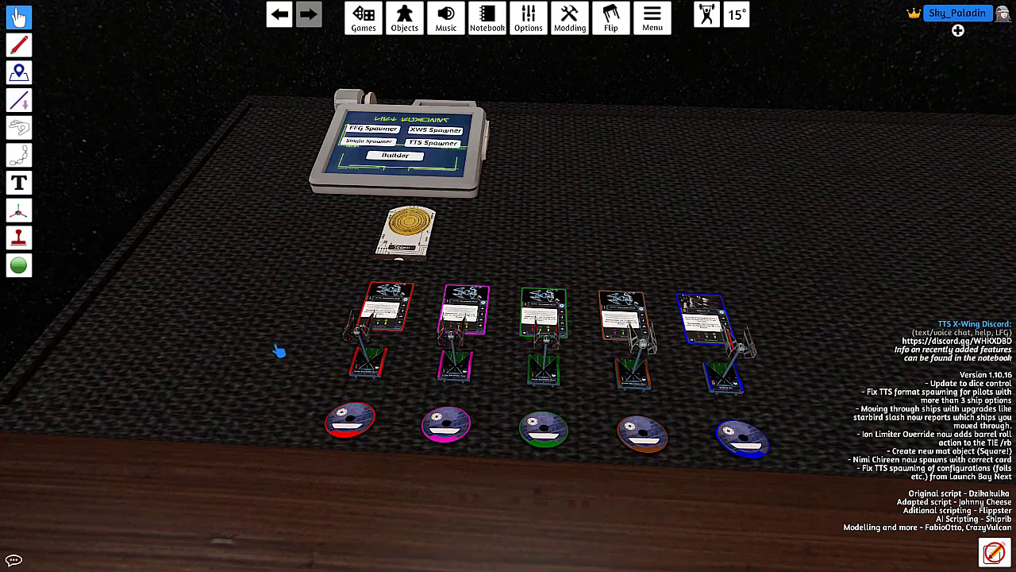
pyautogui.moveTo(676, 259); pyautogui.dragTo(694, 263)
pyautogui.scroll(2, 667, 337)
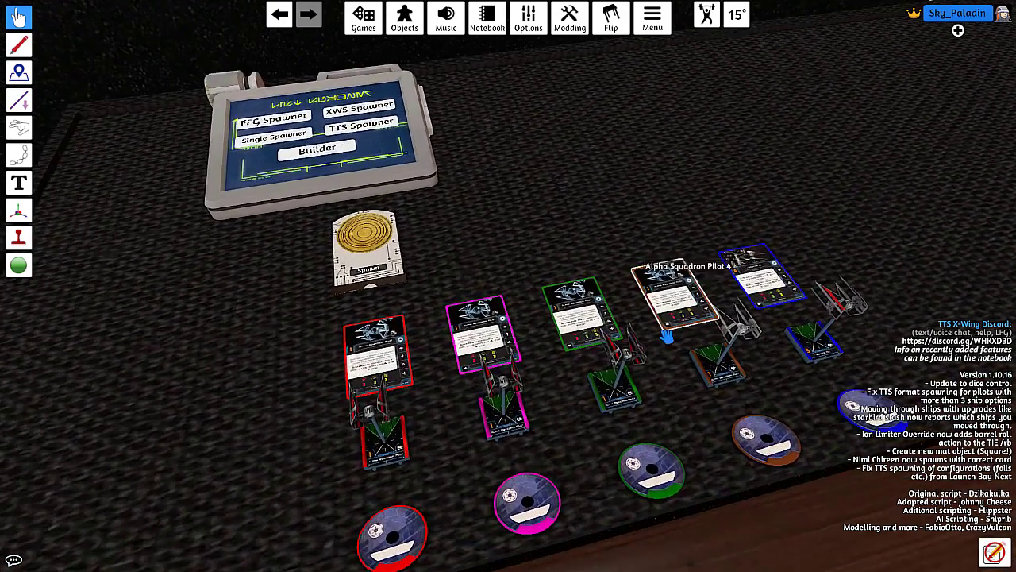
# - Replace the diffuse image of the Alpha Squadron Pilot 4 ship with 001.png from the painting folder and import the custom model
pyautogui.press('d')
pyautogui.rightClick(529, 379)
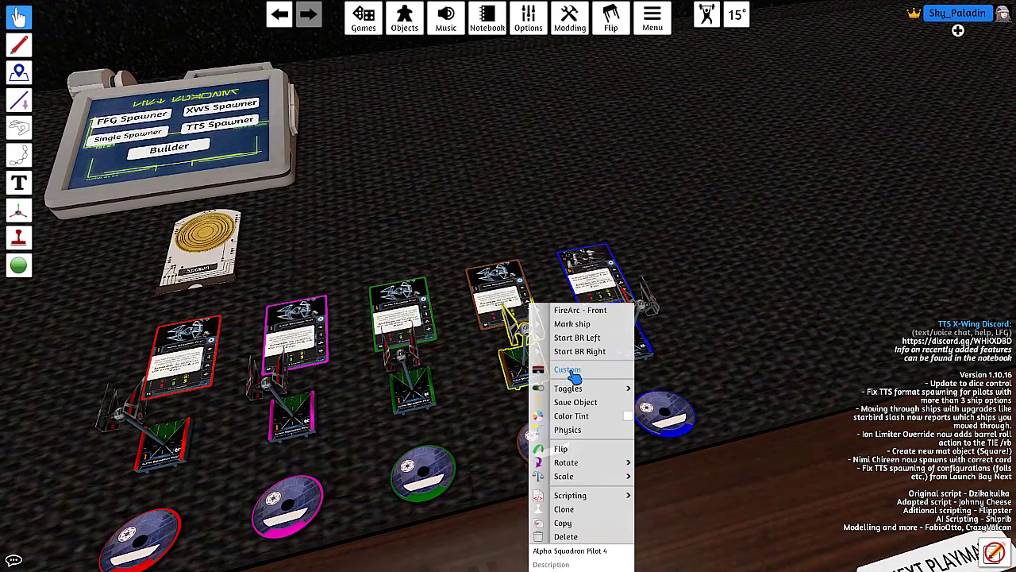
pyautogui.click(568, 370)
pyautogui.click(556, 233)
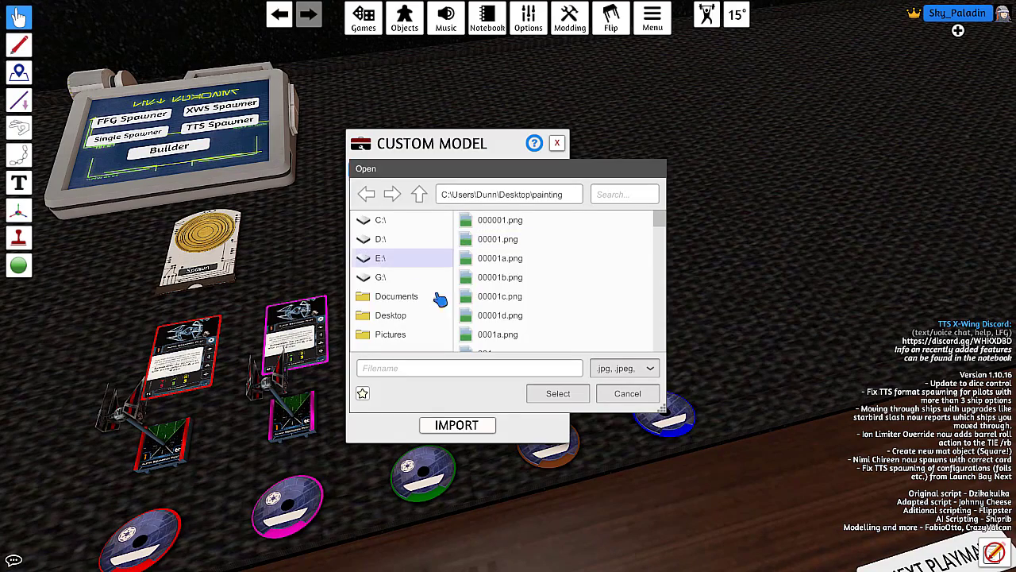
pyautogui.scroll(-1, 551, 280)
pyautogui.click(527, 312)
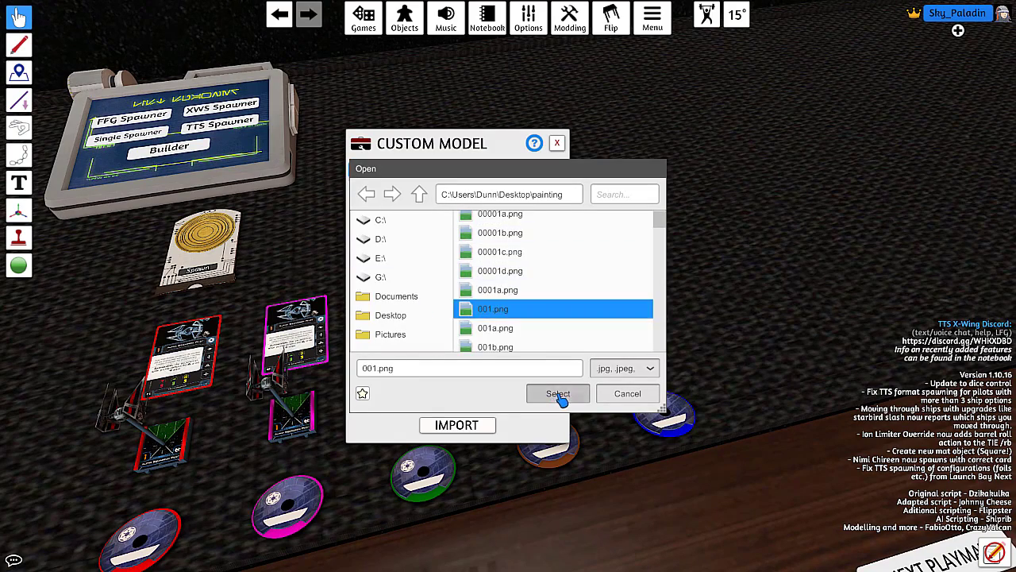
pyautogui.click(558, 393)
pyautogui.click(467, 303)
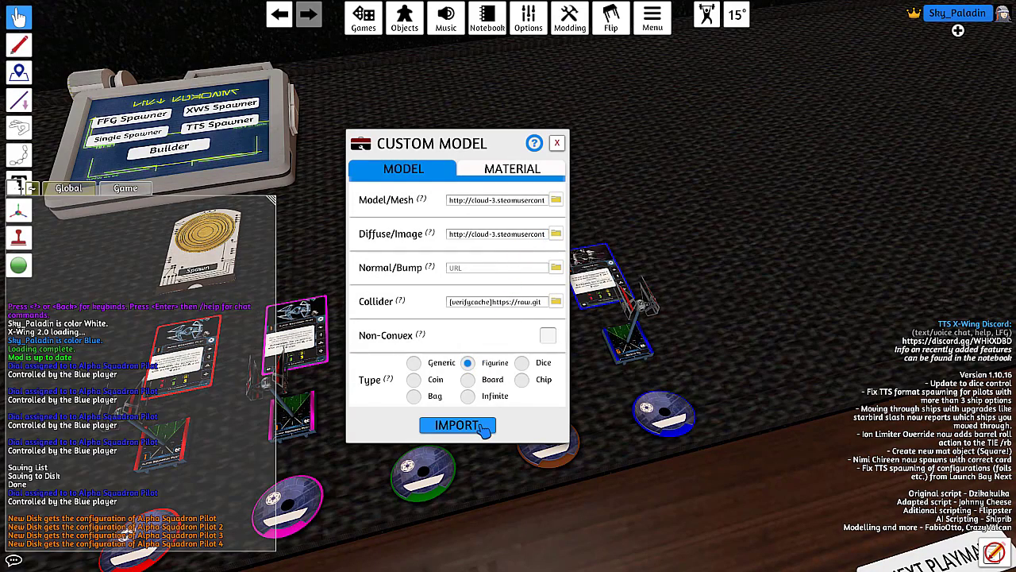
pyautogui.click(458, 425)
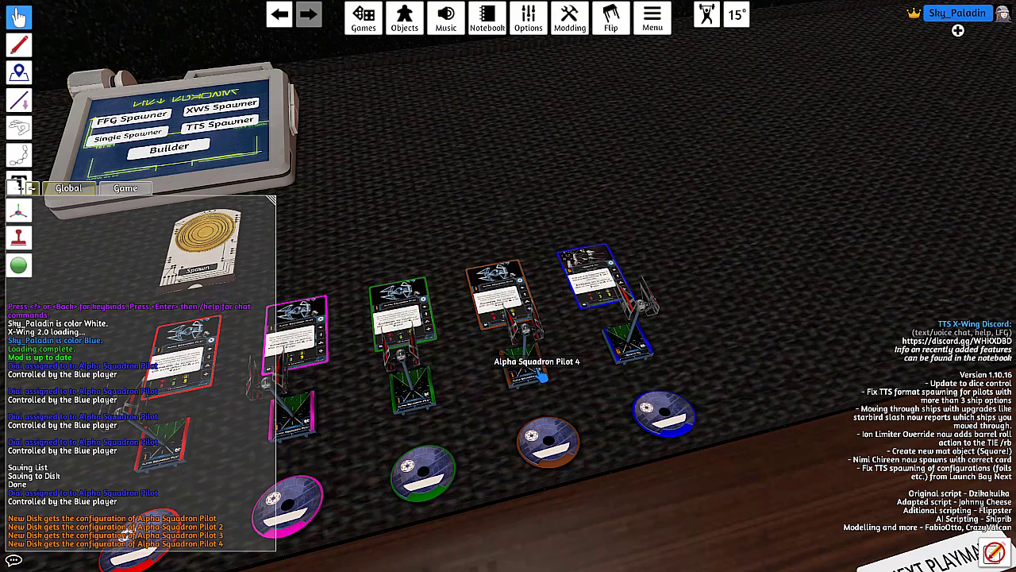
# - Move the Alpha Squadron Pilot 4 ship next to the spawn disk to store its new configuration on the disk
pyautogui.press('a')
pyautogui.moveTo(544, 375); pyautogui.dragTo(500, 266)
pyautogui.press('a')
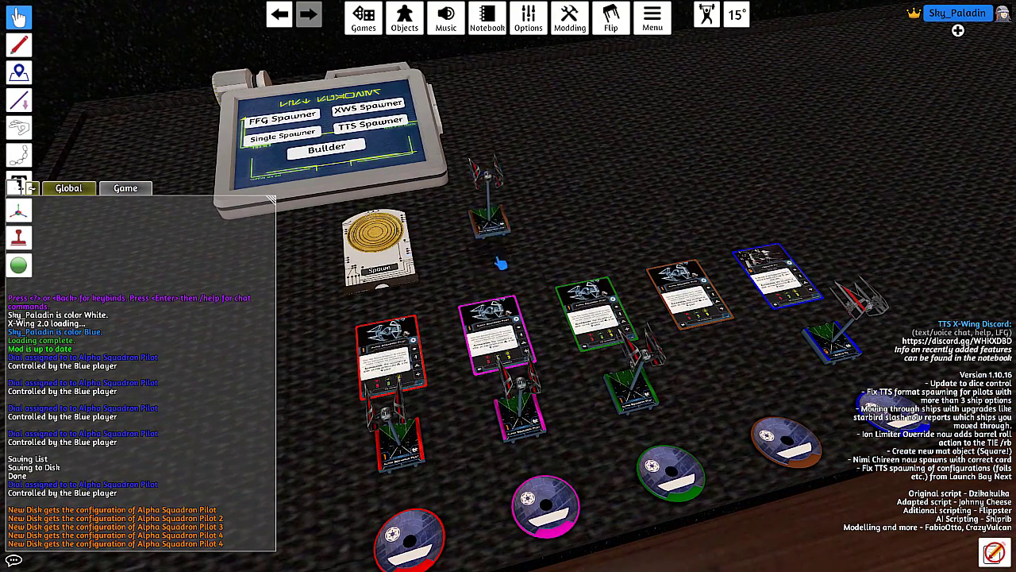
pyautogui.rightClick(404, 257)
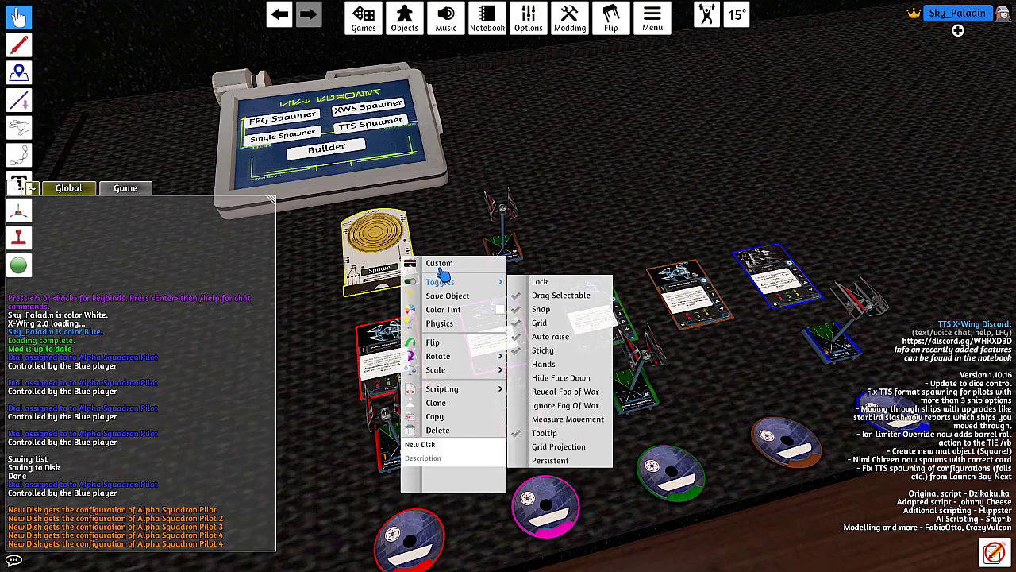
pyautogui.rightClick(633, 220)
# - Delete the squad's ships, cards and dials while keeping the spawn disk, and respawn the squad from it
pyautogui.press('s')
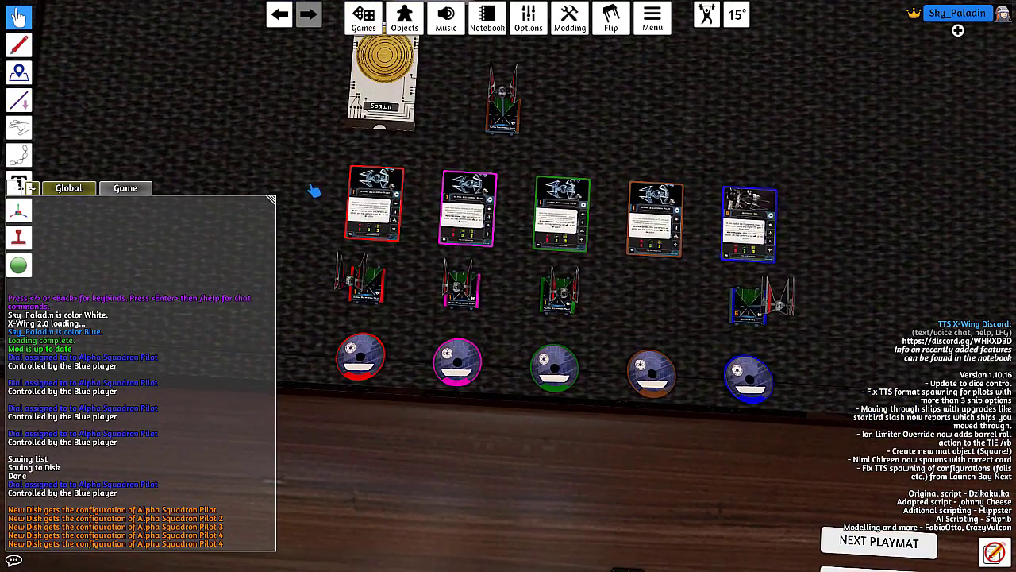
pyautogui.moveTo(311, 178); pyautogui.dragTo(851, 441)
pyautogui.press('Delete')
pyautogui.press('Delete')
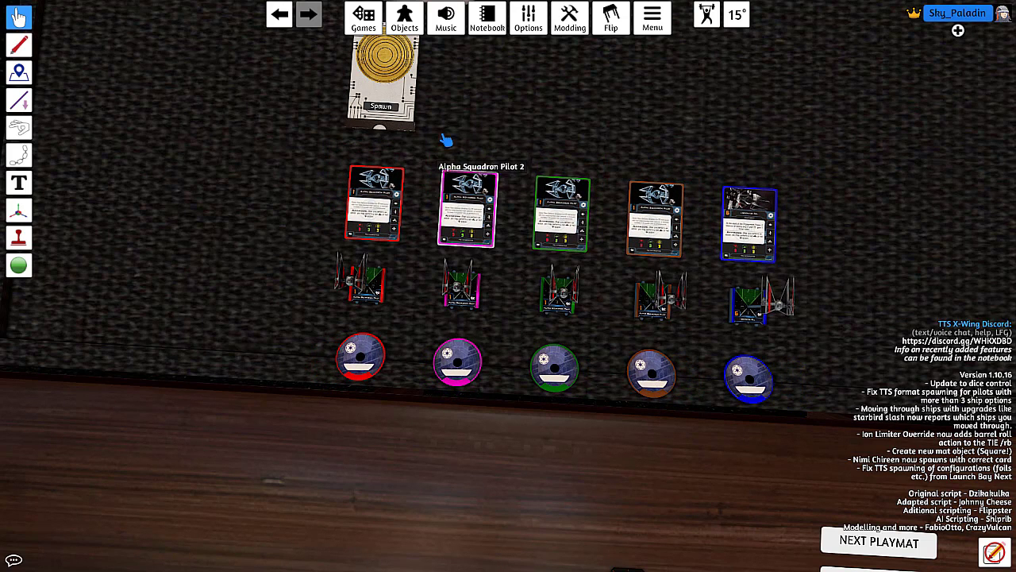
# - Save the spawn disk as a saved object named Newer meta in the root folder
pyautogui.rightClick(383, 99)
pyautogui.click(429, 138)
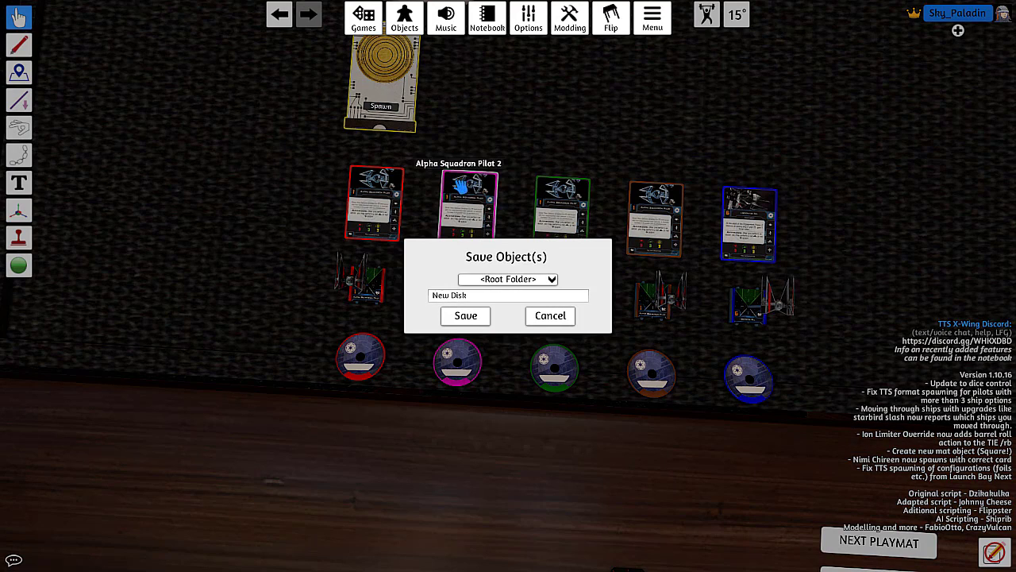
pyautogui.click(486, 298)
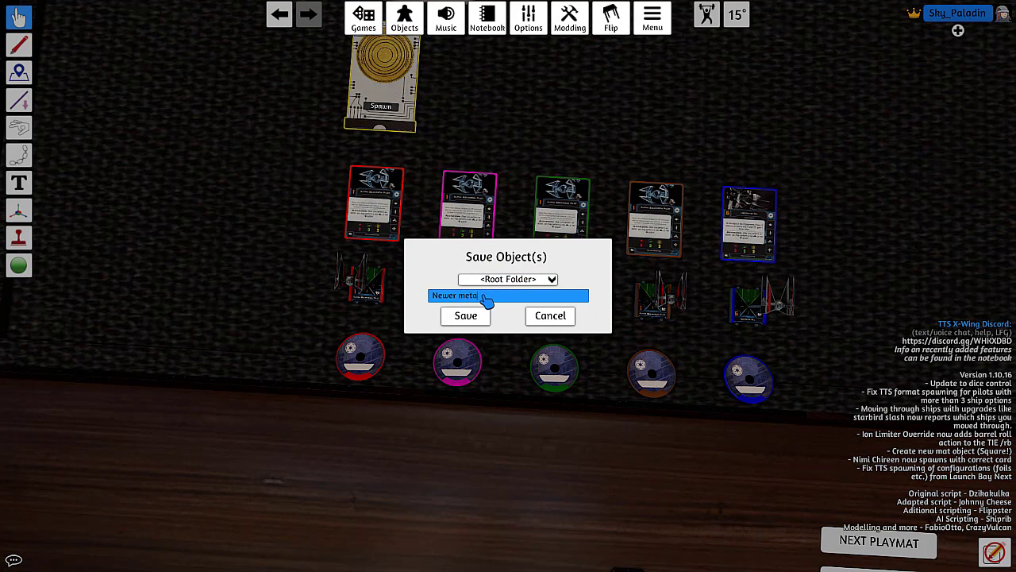
pyautogui.click(459, 318)
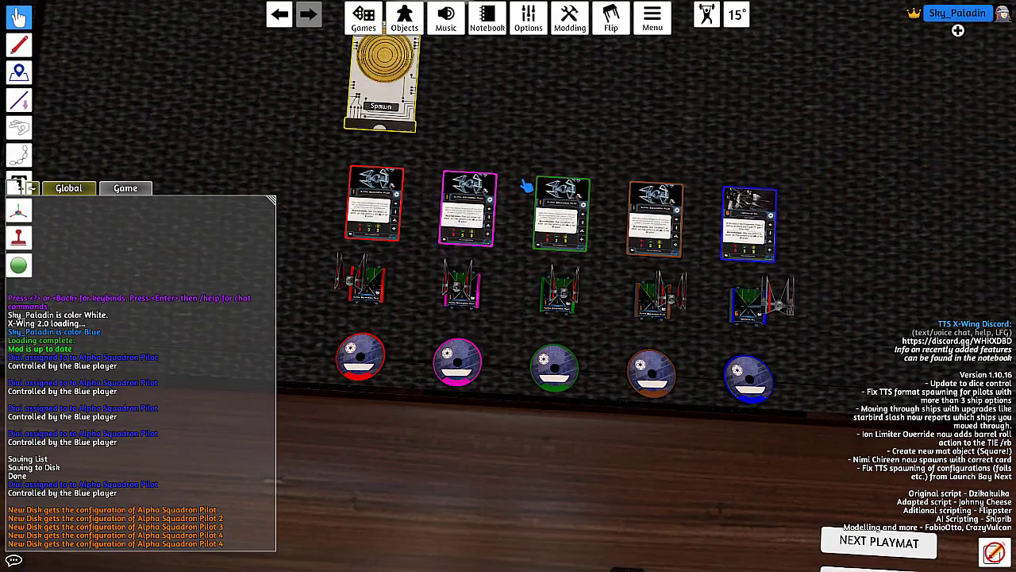
# - Select the respawned squad together with its spawn disk and delete everything from the mat
pyautogui.scroll(-5, 526, 186)
pyautogui.moveTo(395, 172); pyautogui.dragTo(697, 364)
pyautogui.press('Delete')
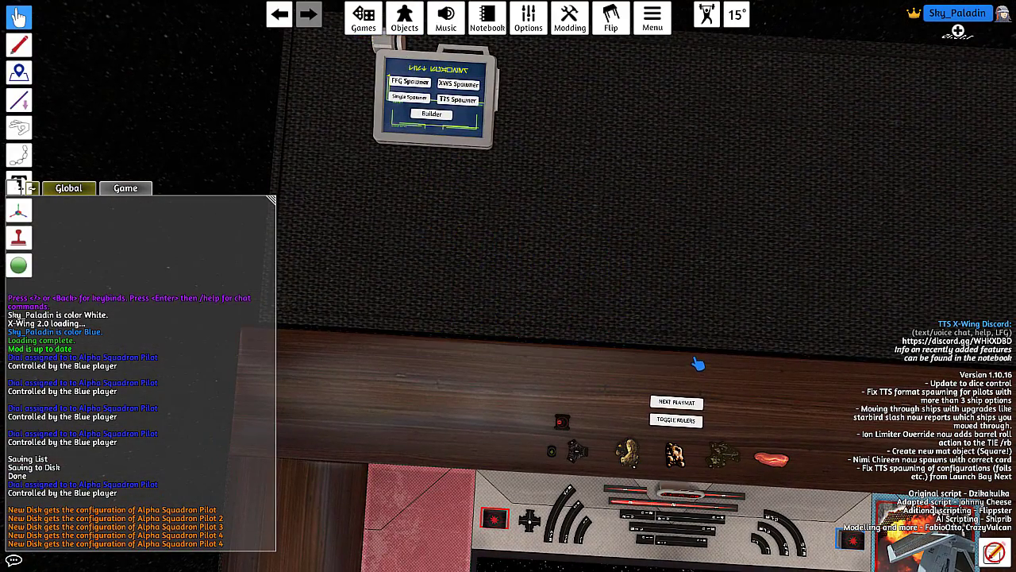
# - Search the saved objects for "new" and place the Newer meta disk on the mat below the list spawner
pyautogui.click(405, 24)
pyautogui.click(821, 426)
pyautogui.click(891, 123)
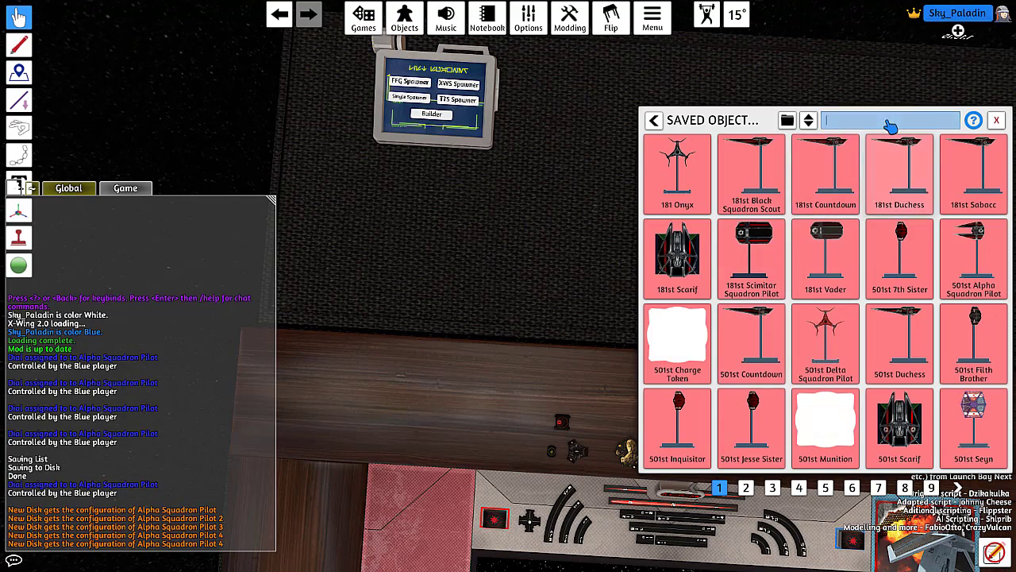
pyautogui.write('new')
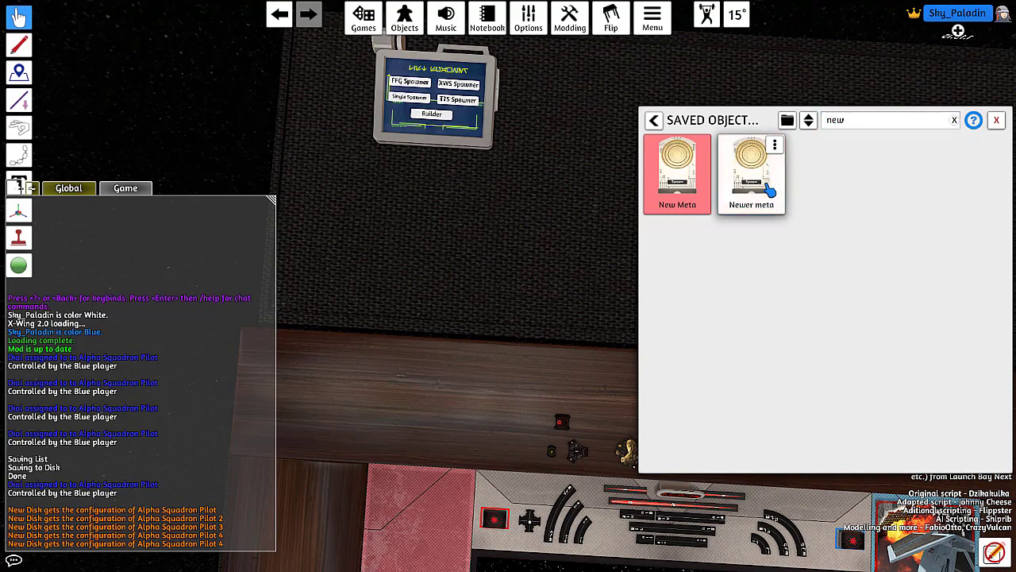
pyautogui.moveTo(770, 191); pyautogui.dragTo(419, 186)
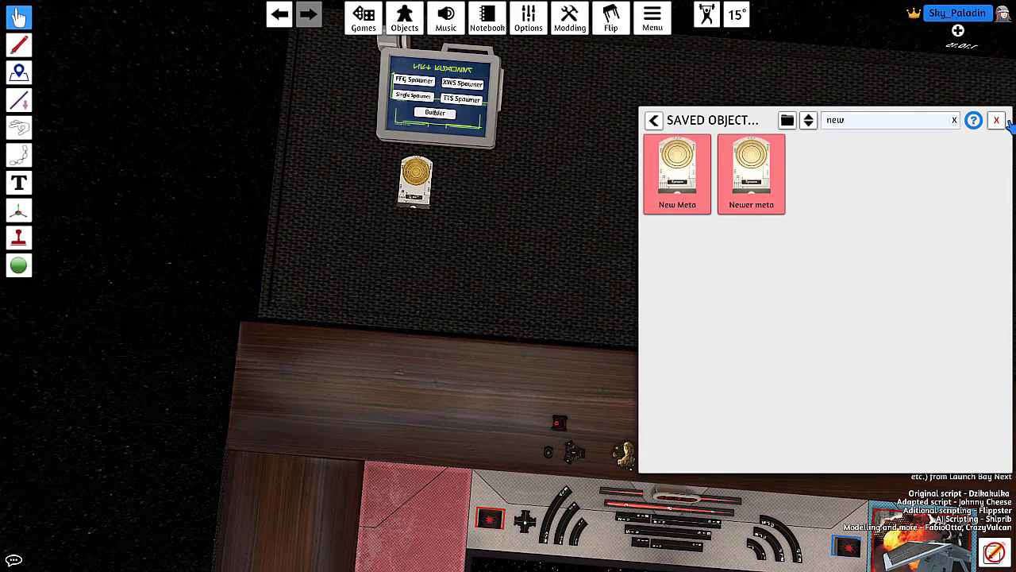
pyautogui.click(998, 120)
# - Spawn the squad from the Newer meta disk and inspect the skins of all five ships up close
pyautogui.scroll(5, 612, 327)
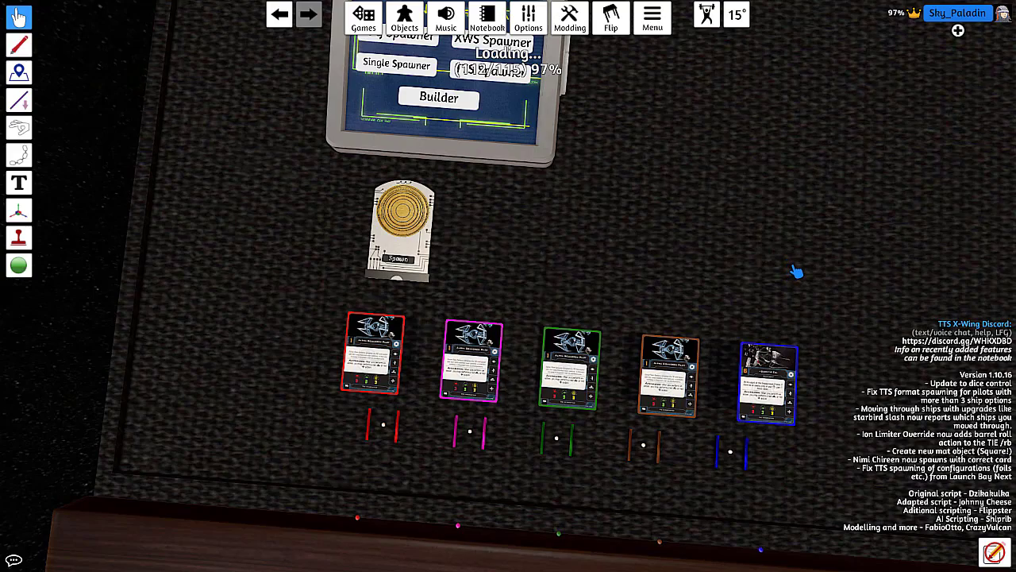
pyautogui.press('s')
pyautogui.press('d')
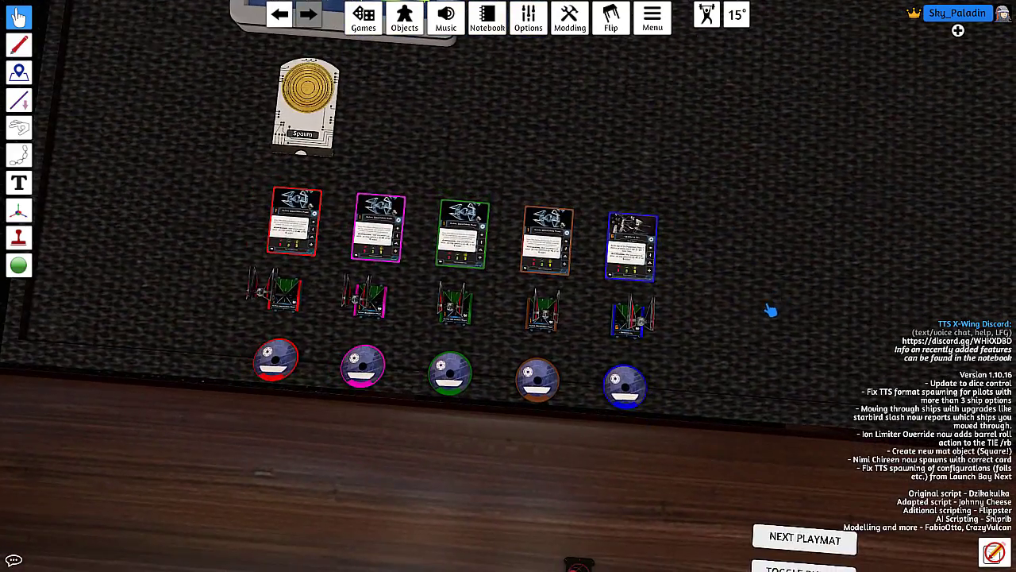
pyautogui.moveTo(770, 309); pyautogui.dragTo(785, 325)
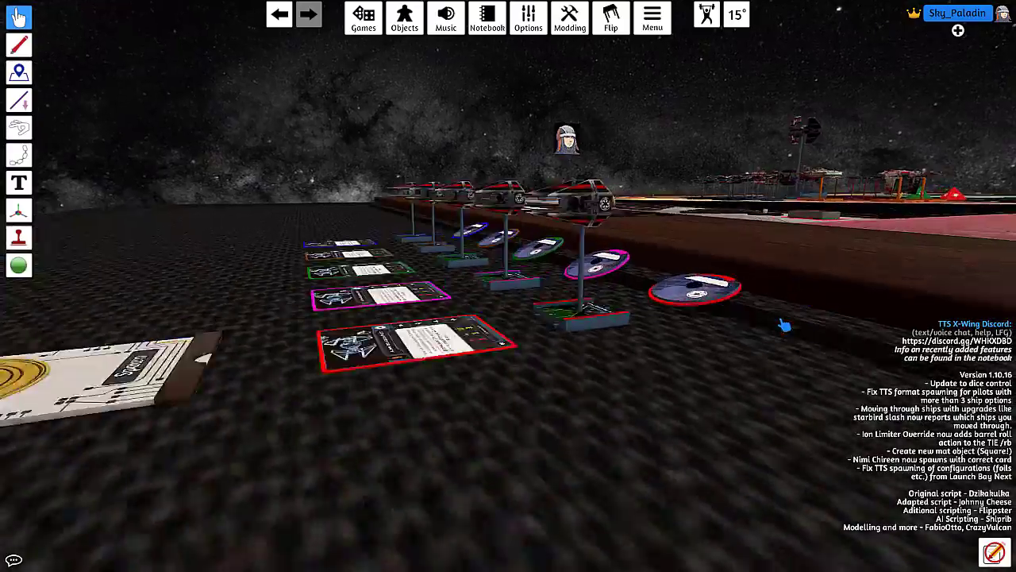
pyautogui.scroll(5, 784, 325)
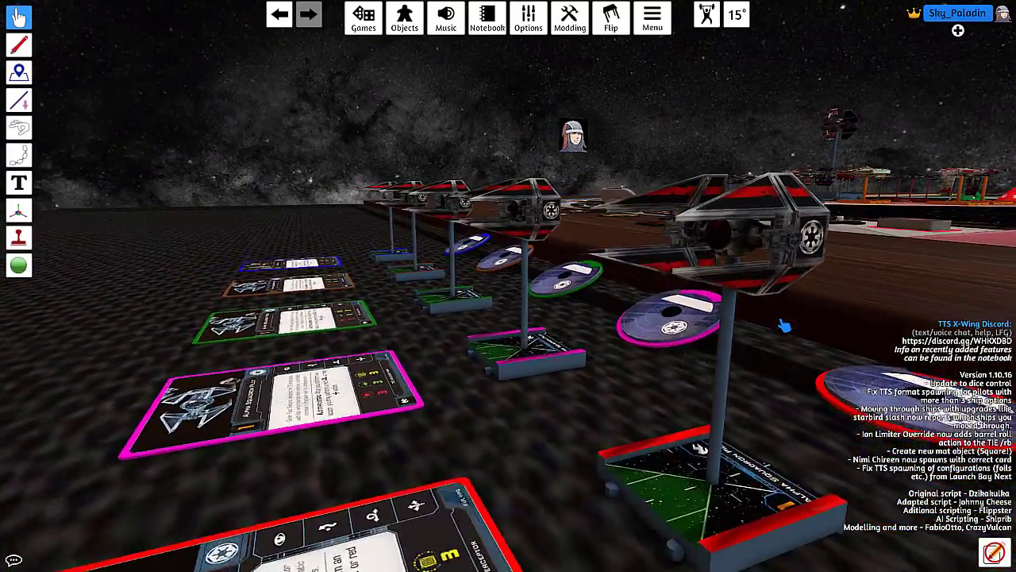
pyautogui.press('w')
pyautogui.press('a')
pyautogui.press('w')
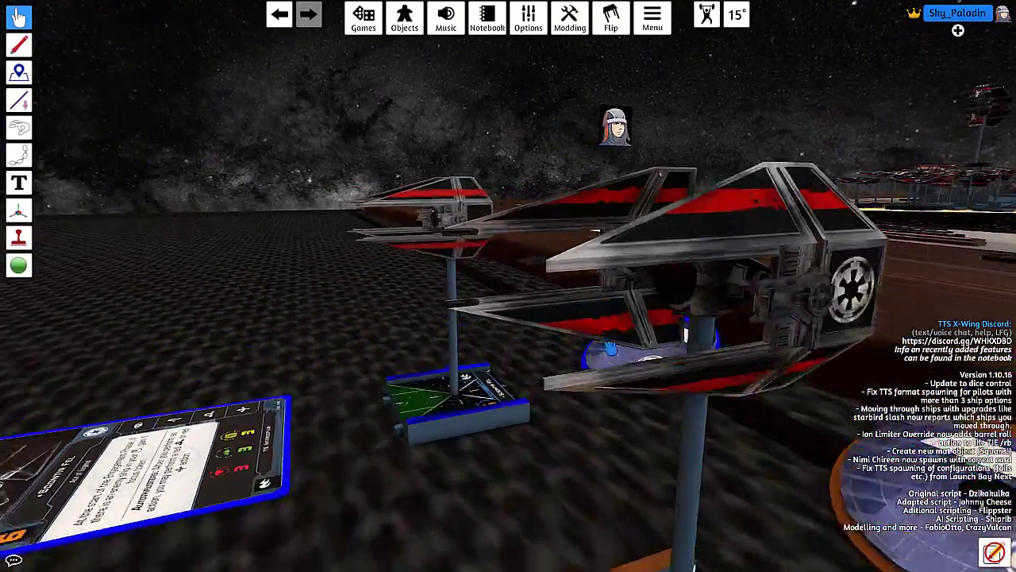
pyautogui.press('w')
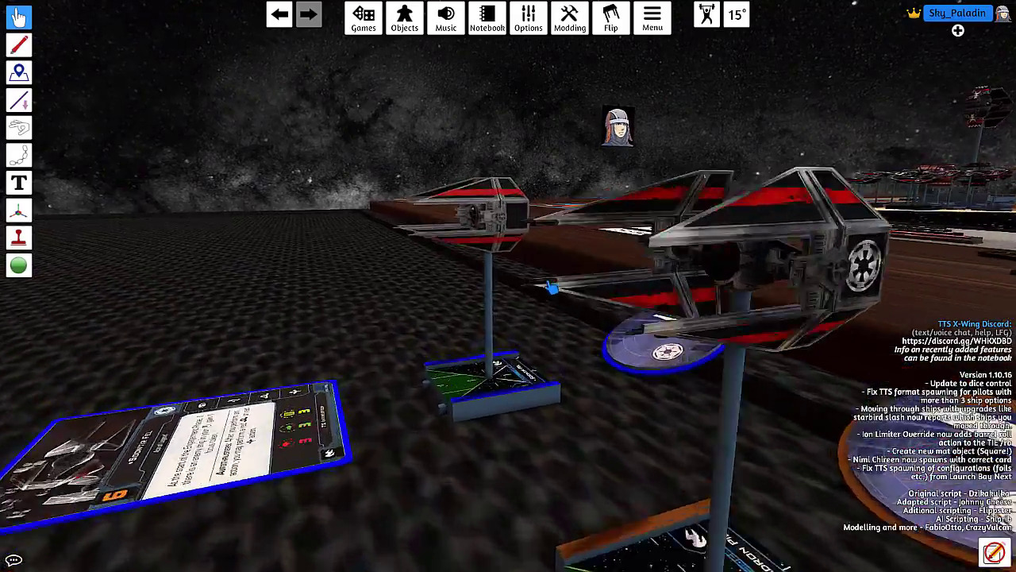
pyautogui.press('a')
pyautogui.scroll(-5, 696, 384)
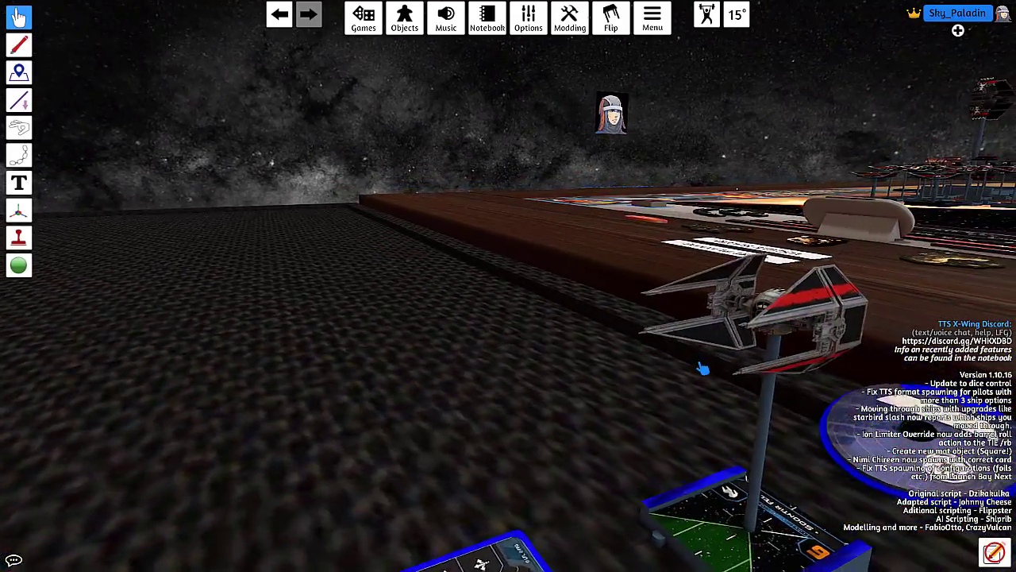
pyautogui.scroll(-3, 625, 382)
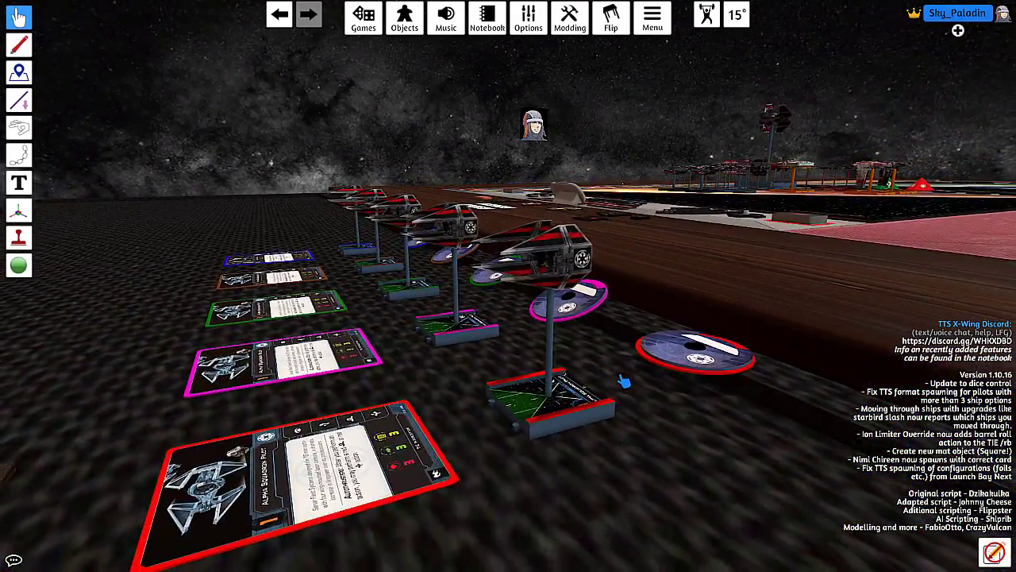
pyautogui.press('space')
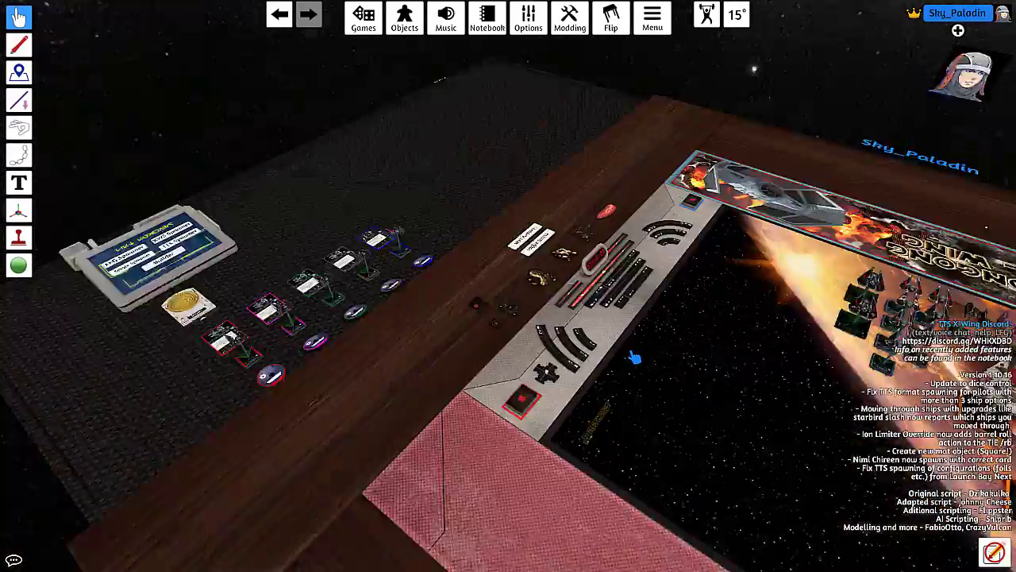
pyautogui.scroll(5, 602, 371)
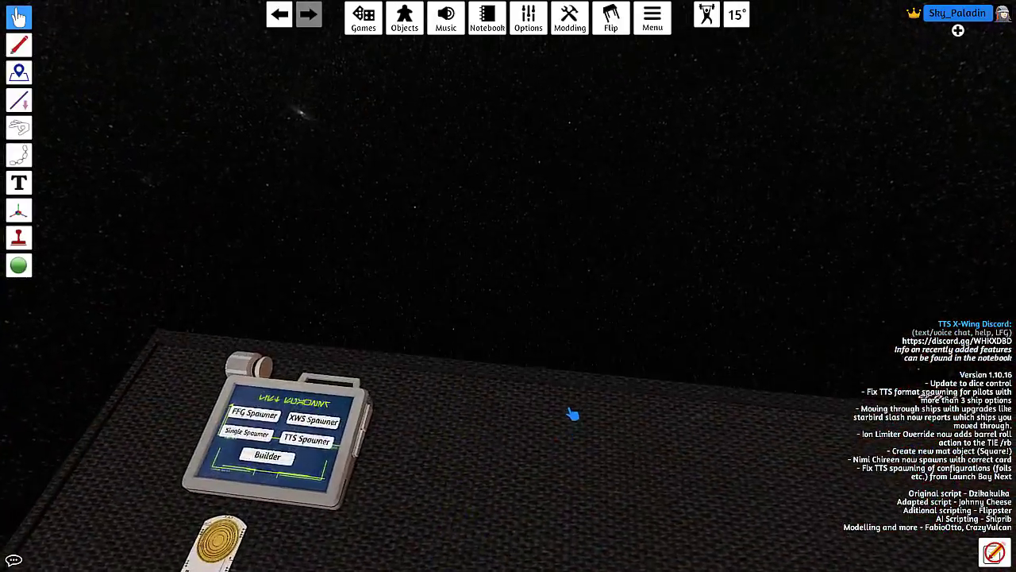
pyautogui.scroll(-5, 639, 413)
pyautogui.scroll(5, 640, 413)
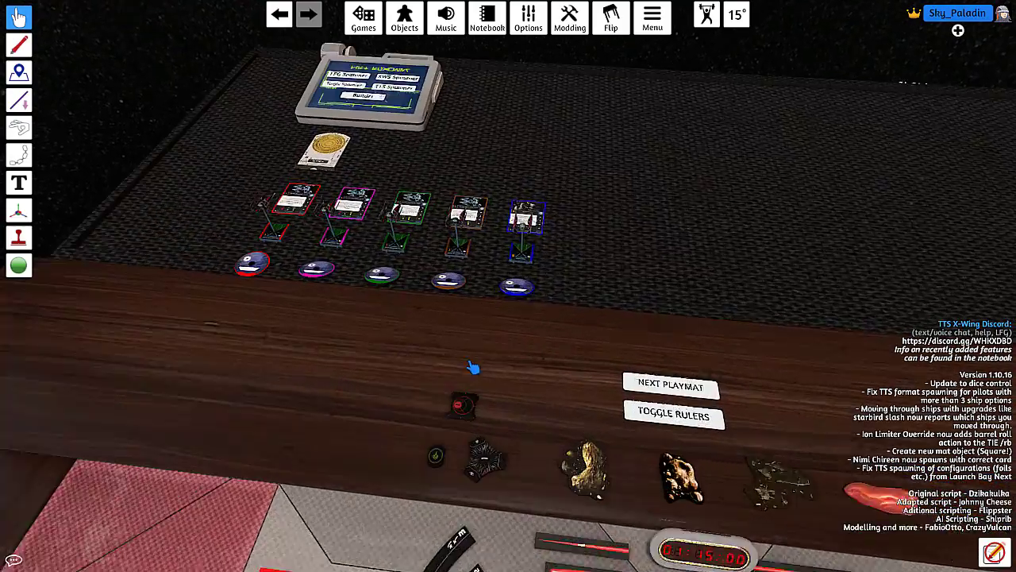
pyautogui.moveTo(637, 313); pyautogui.dragTo(642, 312)
pyautogui.scroll(3, 640, 318)
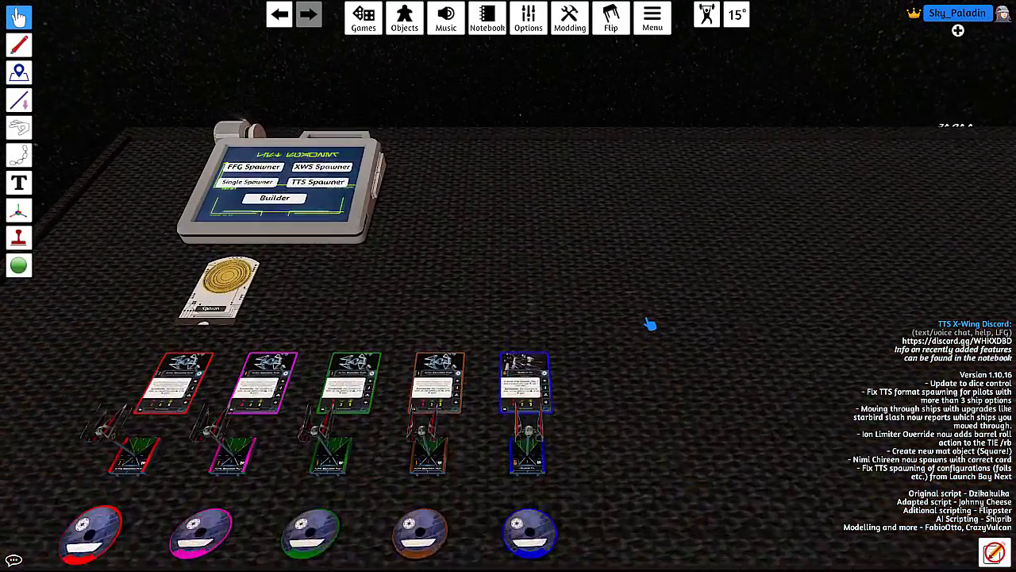
pyautogui.scroll(-3, 653, 329)
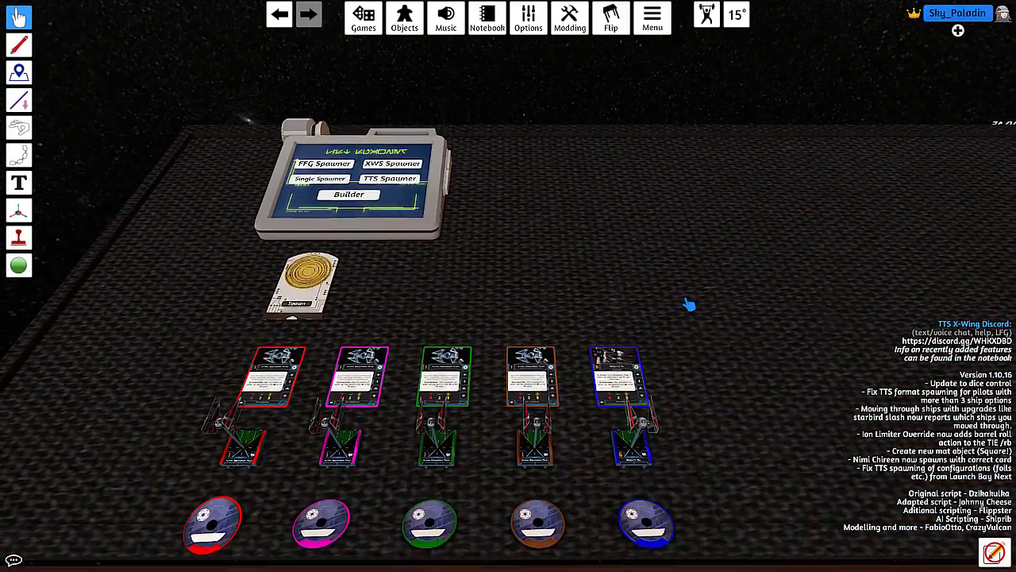